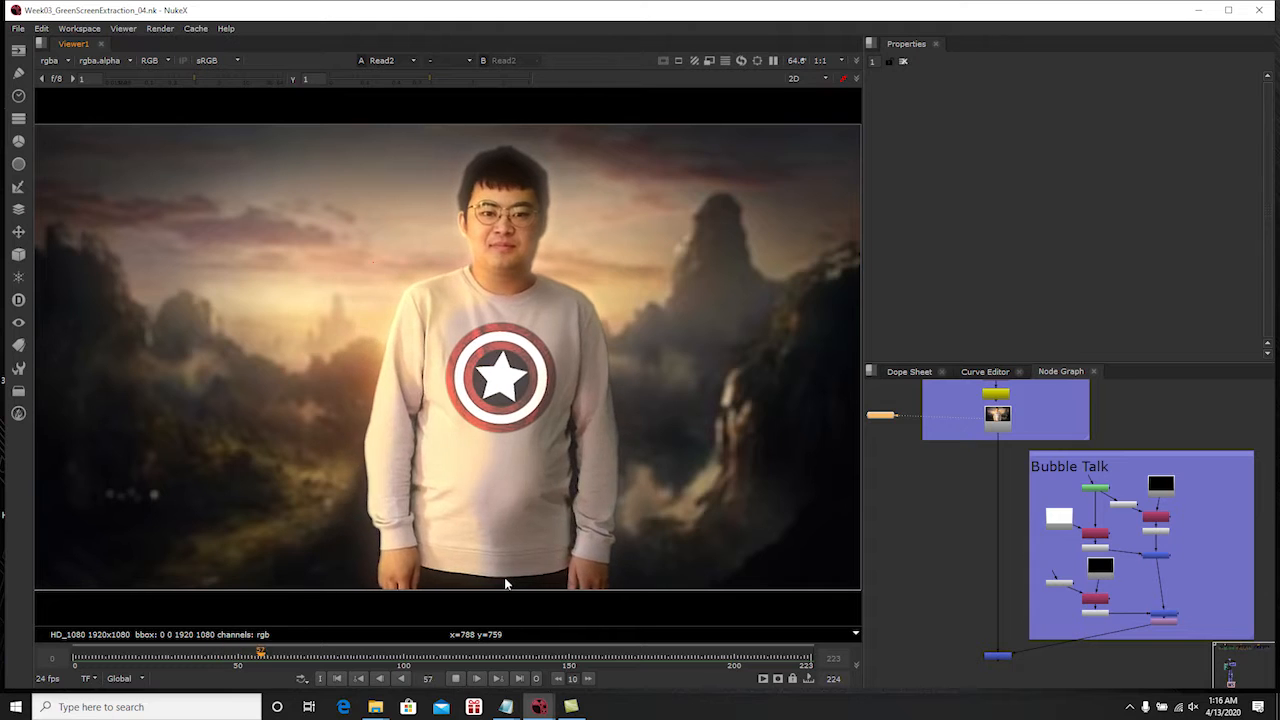
Return the clip to its first frame and view the final merge with the speech bubble over the composite
click(455, 680)
click(338, 679)
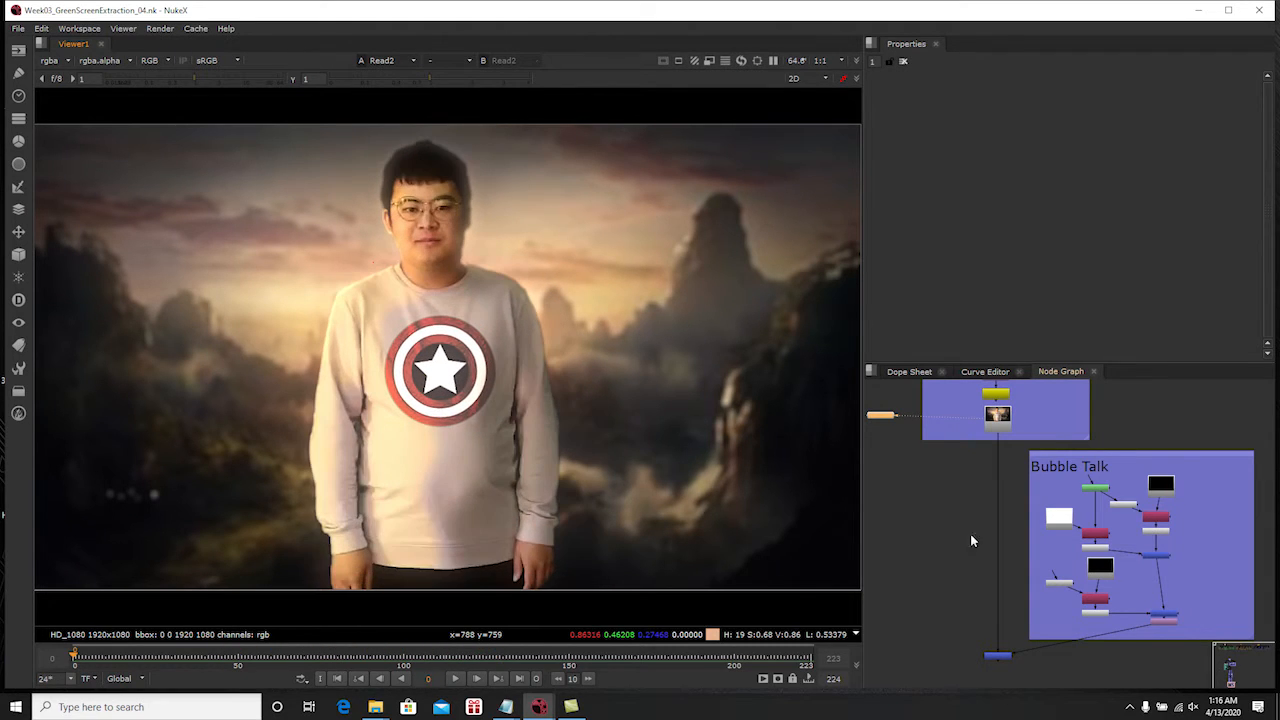
scroll(985, 510, down, 2)
scroll(1027, 536, up, 2)
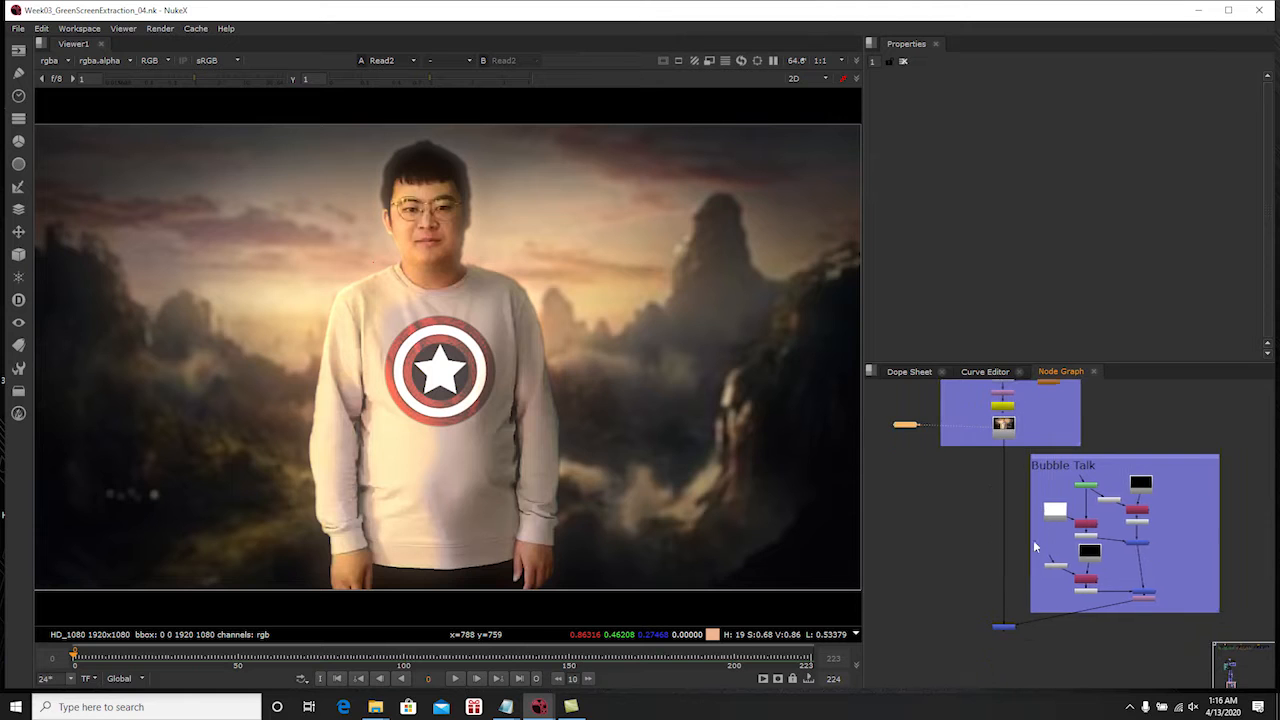
click(1003, 638)
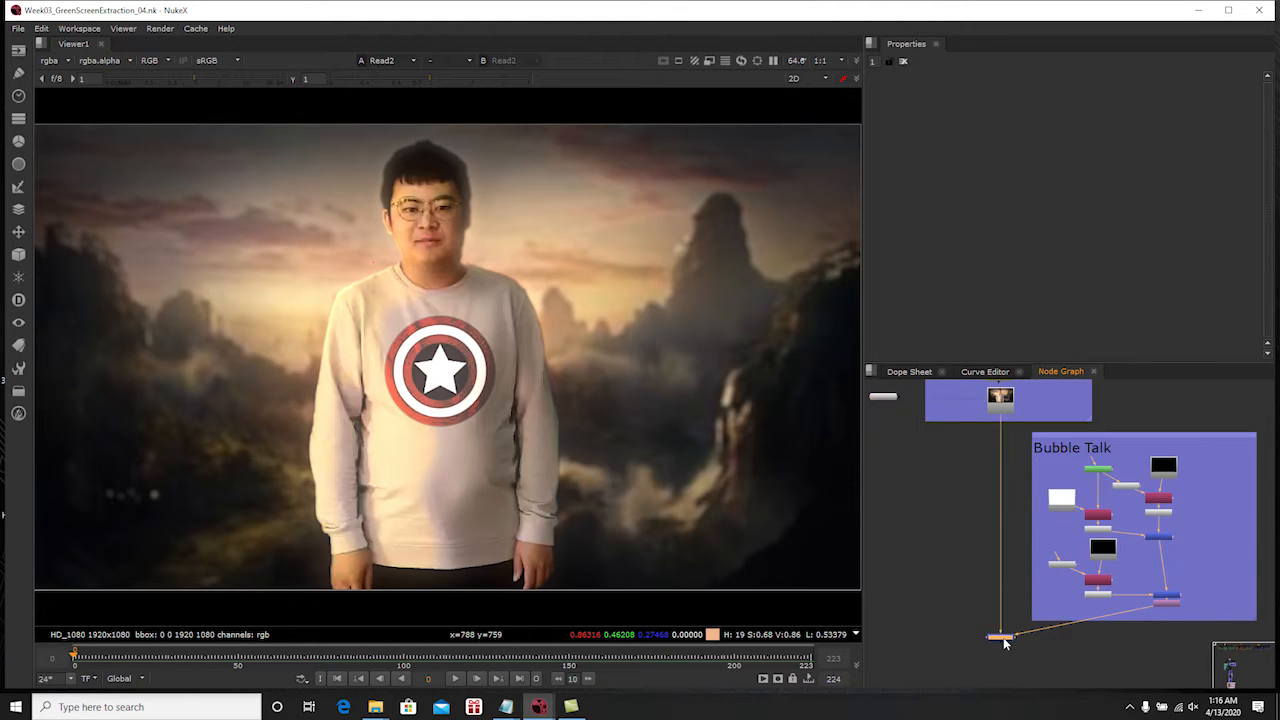
key(1)
middle_drag(597, 430, 489, 356)
scroll(489, 356, up, 2)
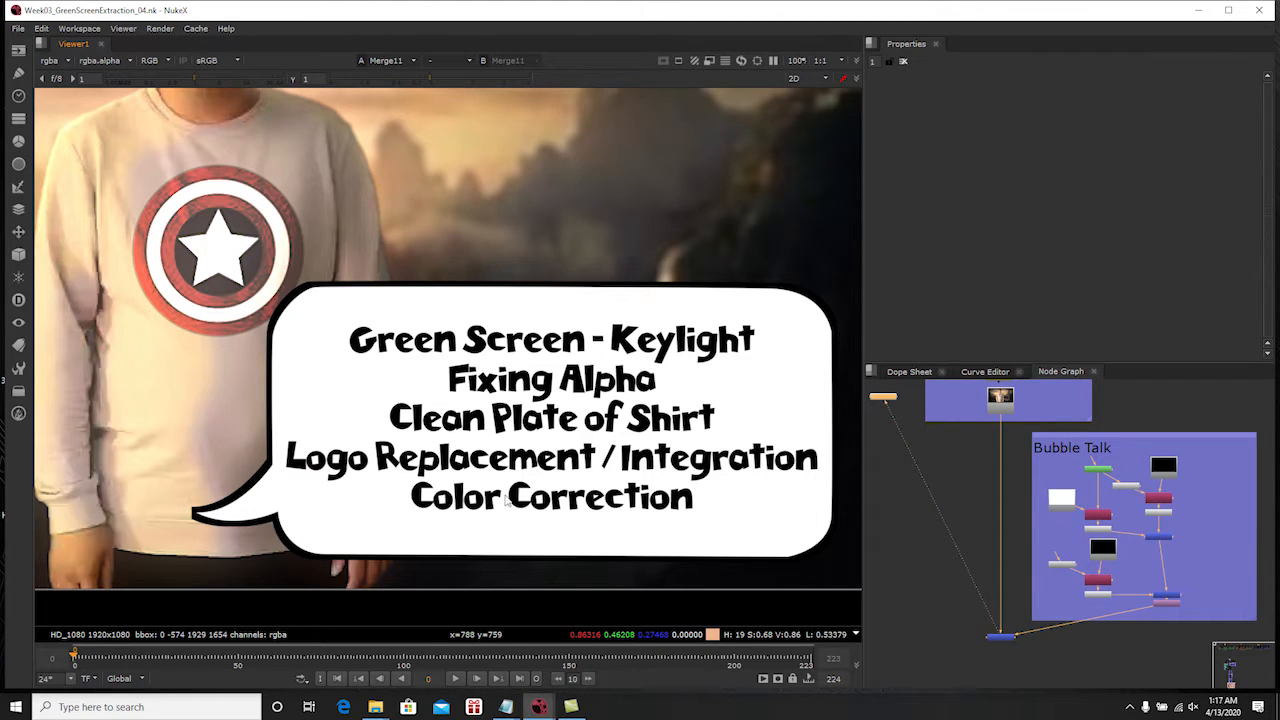
scroll(553, 500, down, 5)
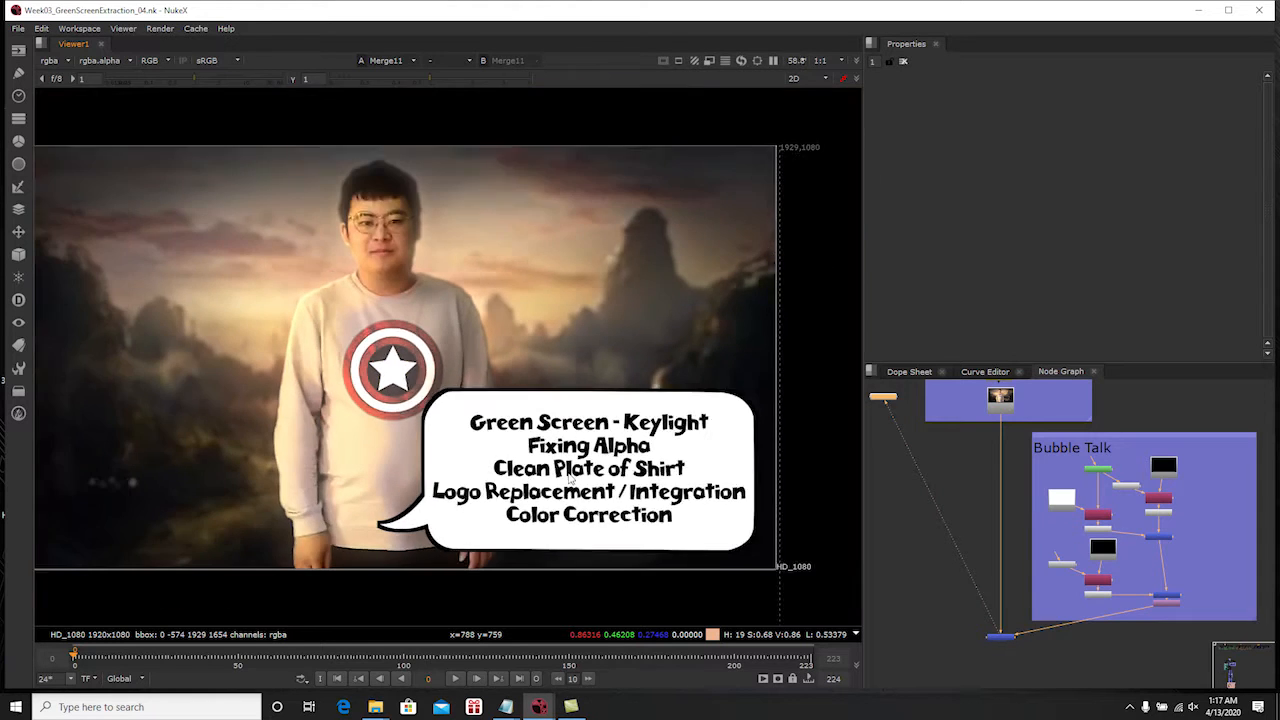
View the original green screen footage from the Read10 node
scroll(992, 453, down, 3)
middle_drag(992, 453, 997, 503)
scroll(998, 490, down, 3)
middle_drag(1002, 400, 1040, 536)
mouse_move(1042, 390)
middle_down()
mouse_move(1066, 481)
mouse_move(1067, 568)
middle_up()
scroll(1053, 506, up, 8)
middle_drag(1064, 422, 1036, 590)
click(1030, 425)
key(1)
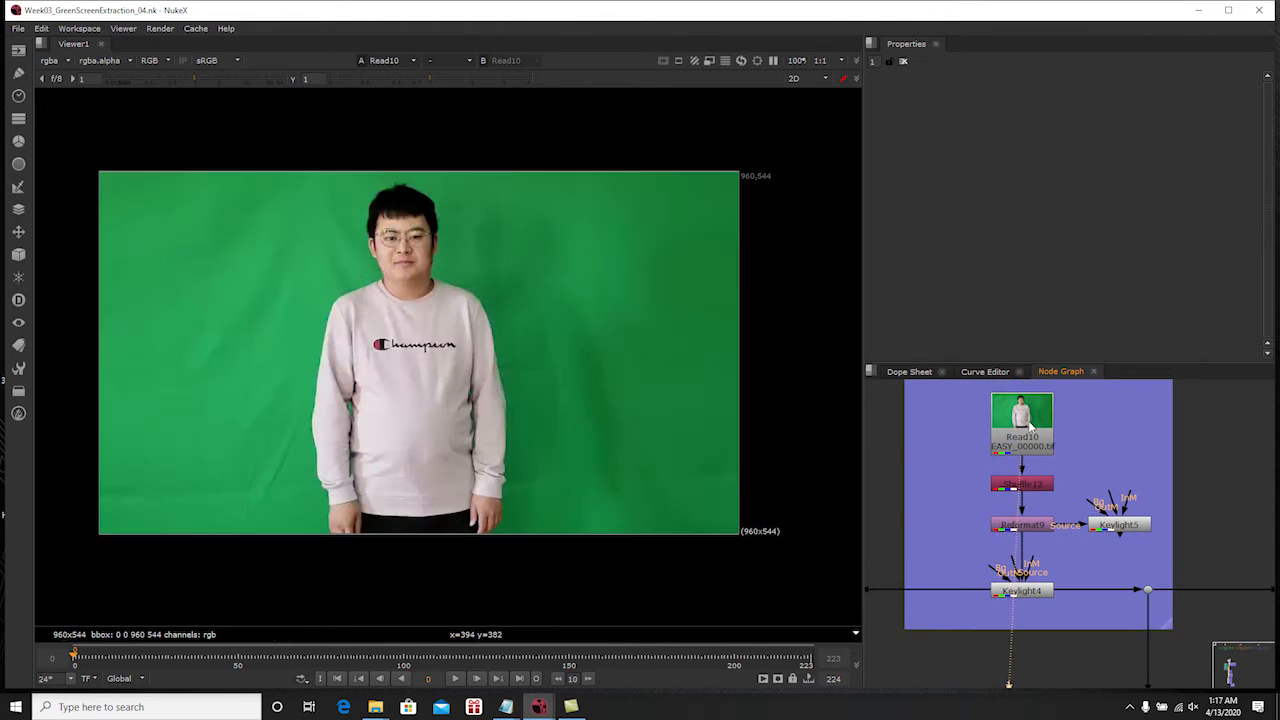
scroll(584, 382, up, 1)
middle_drag(552, 368, 594, 374)
scroll(594, 374, down, 1)
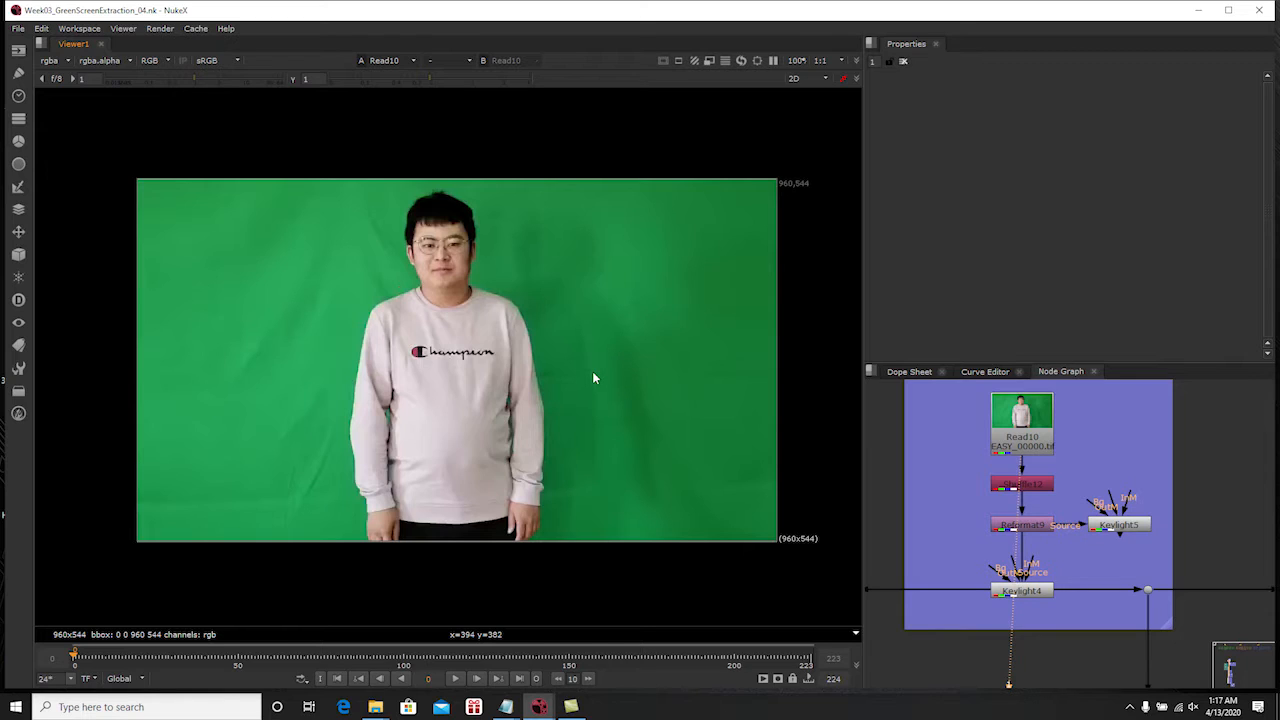
scroll(593, 377, up, 1)
middle_drag(589, 376, 603, 382)
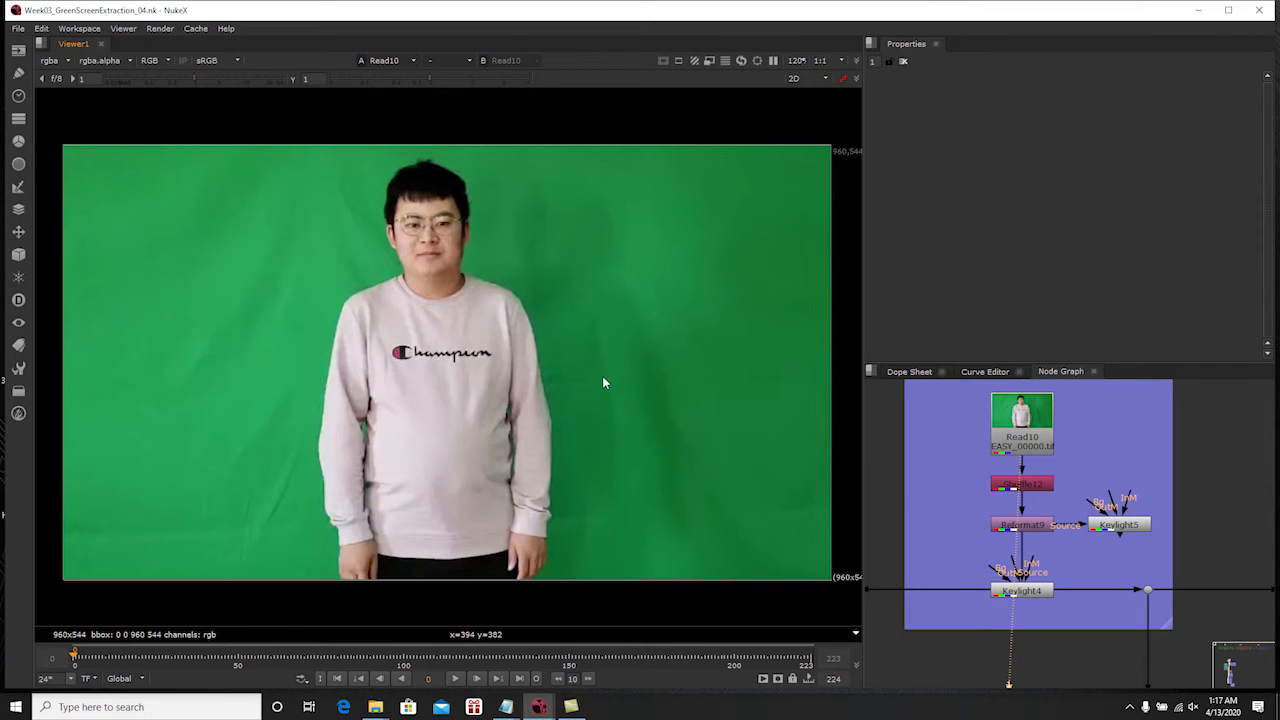
View the outputs of Shuffle12, Reformat9 and Keylight4 one after another to review the keying chain
click(1030, 486)
key(1)
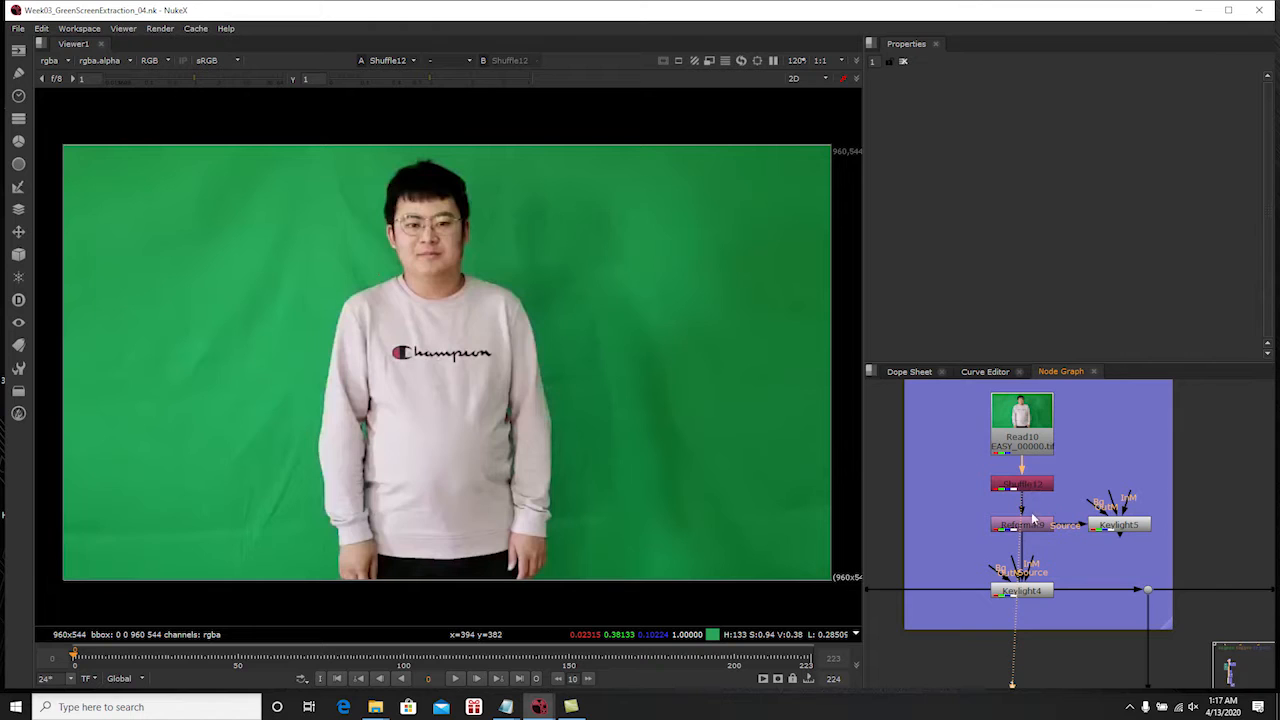
click(1037, 528)
key(1)
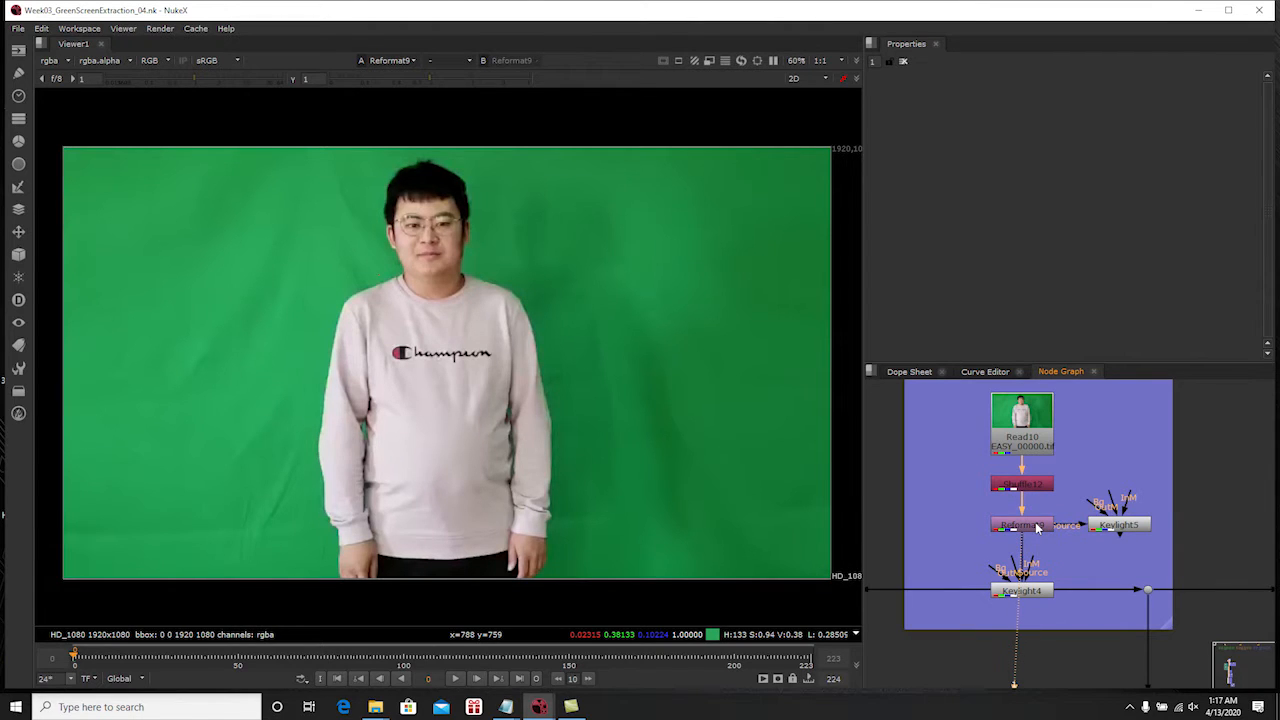
mouse_move(1027, 496)
middle_down()
mouse_move(1037, 520)
mouse_move(1037, 509)
middle_up()
scroll(1026, 504, down, 1)
scroll(1037, 510, up, 2)
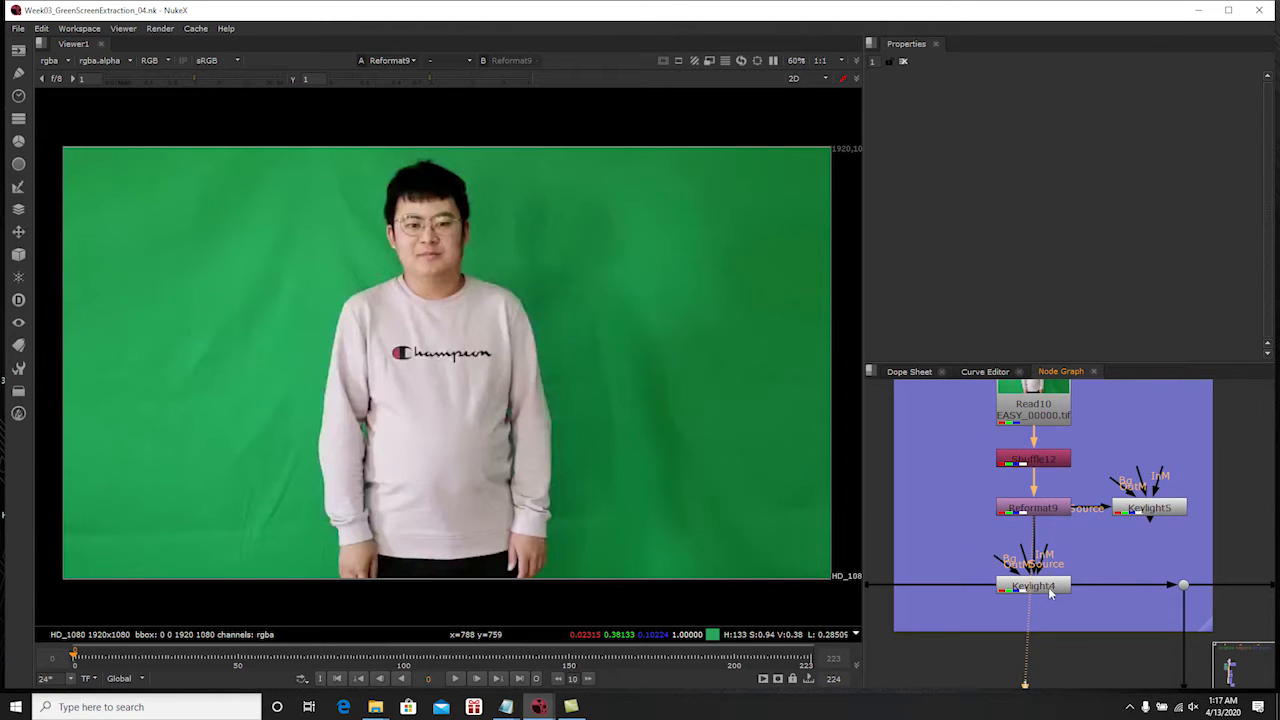
click(1050, 592)
key(1)
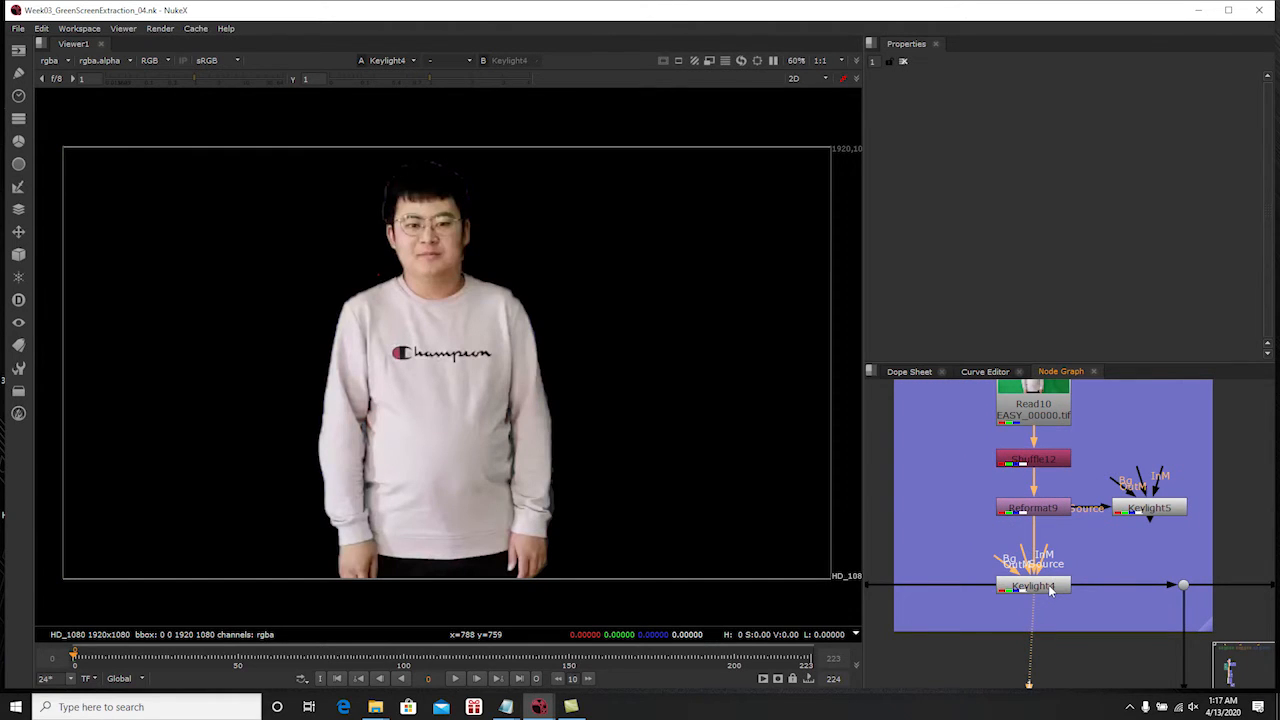
Delete the Keylight5 node branching off Reformat9
click(1135, 511)
key(Delete)
middle_drag(1133, 509, 1105, 538)
Add a new Keylight node beside Reformat9, connect its Source input to Reformat9 and view its output
click(1104, 522)
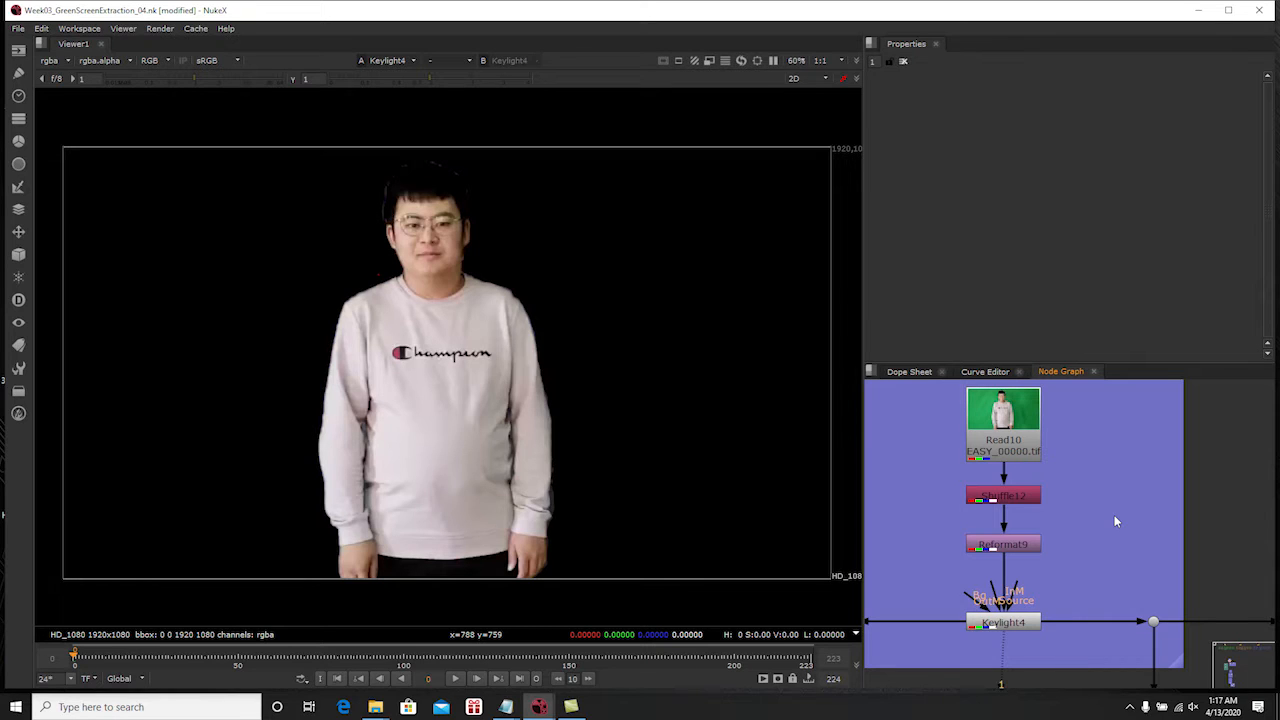
key(Tab)
text(keylight)
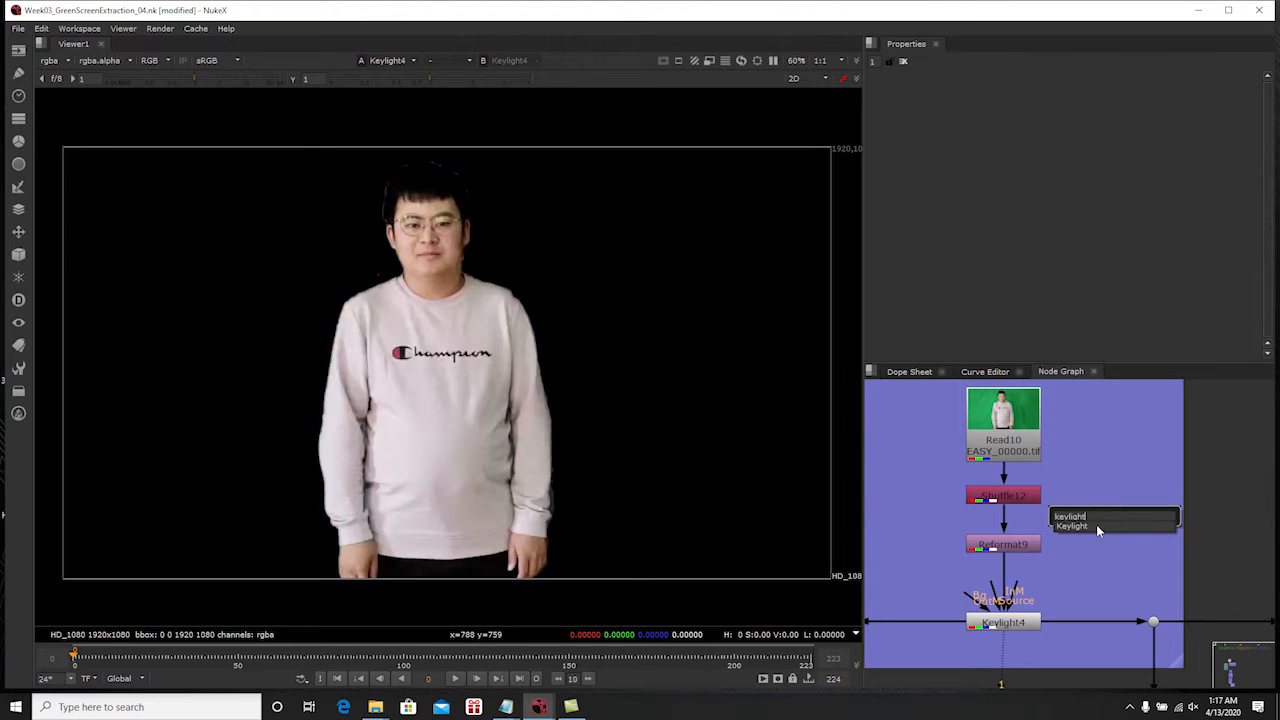
click(1076, 527)
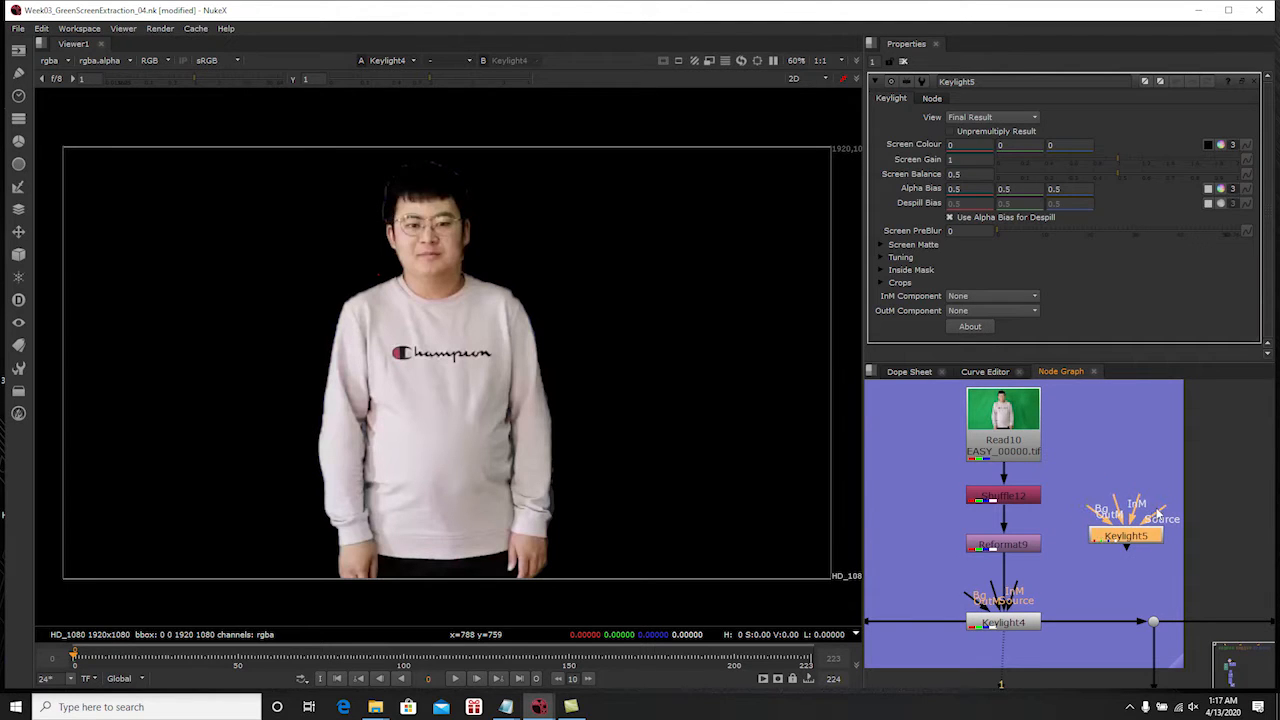
drag(1164, 510, 1022, 548)
drag(1124, 541, 1130, 550)
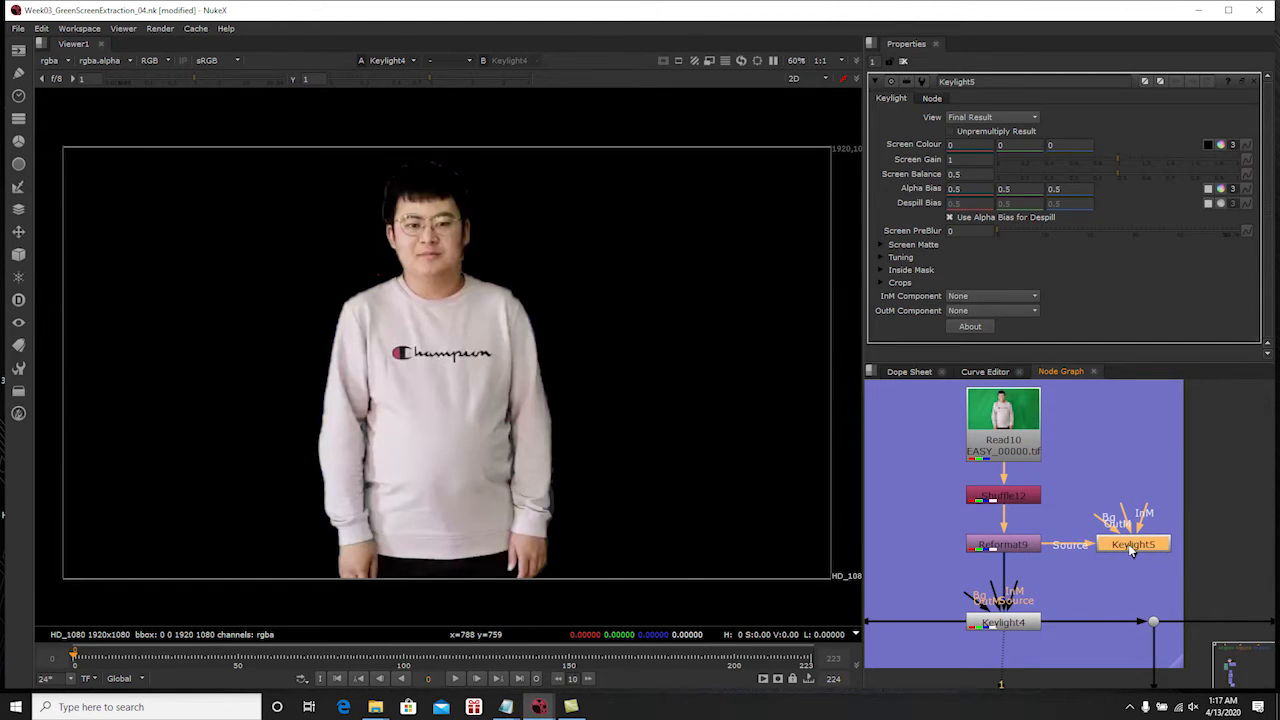
key(1)
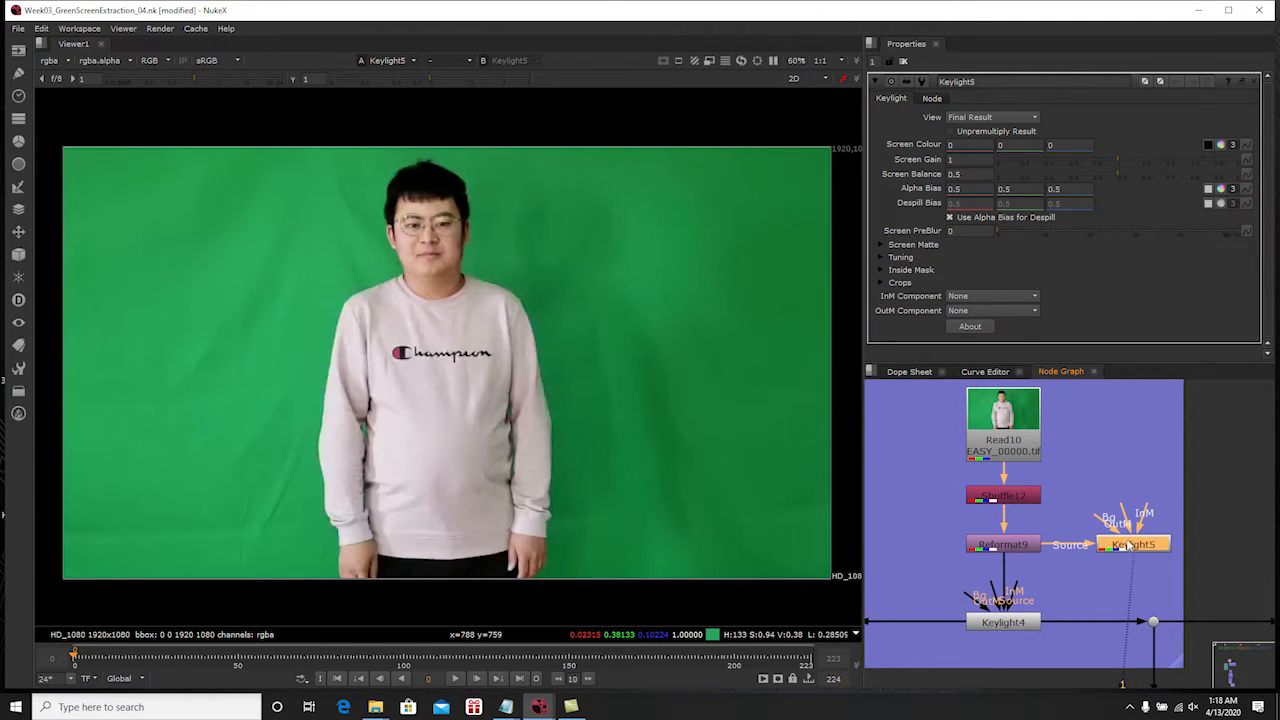
Sample the green backdrop just beside the man's neck as the new Keylight node's Screen Colour
scroll(1128, 555, up, 2)
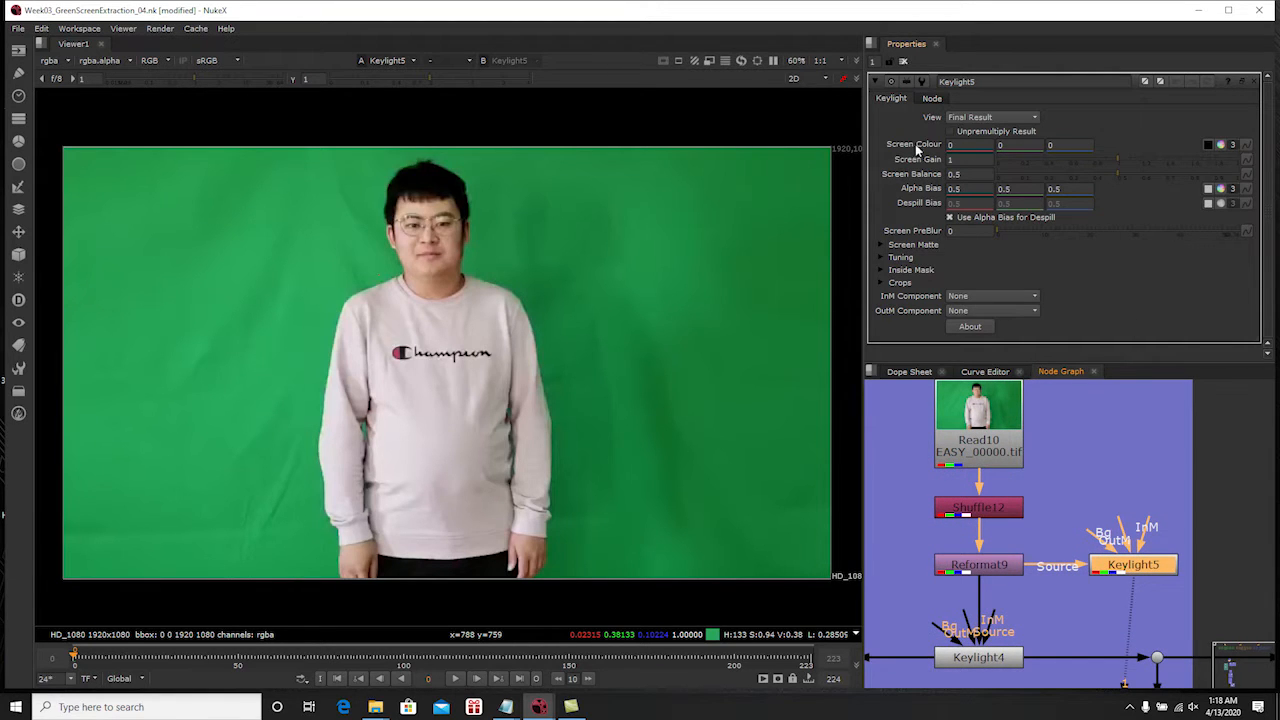
click(1208, 146)
ctrl+click(390, 275)
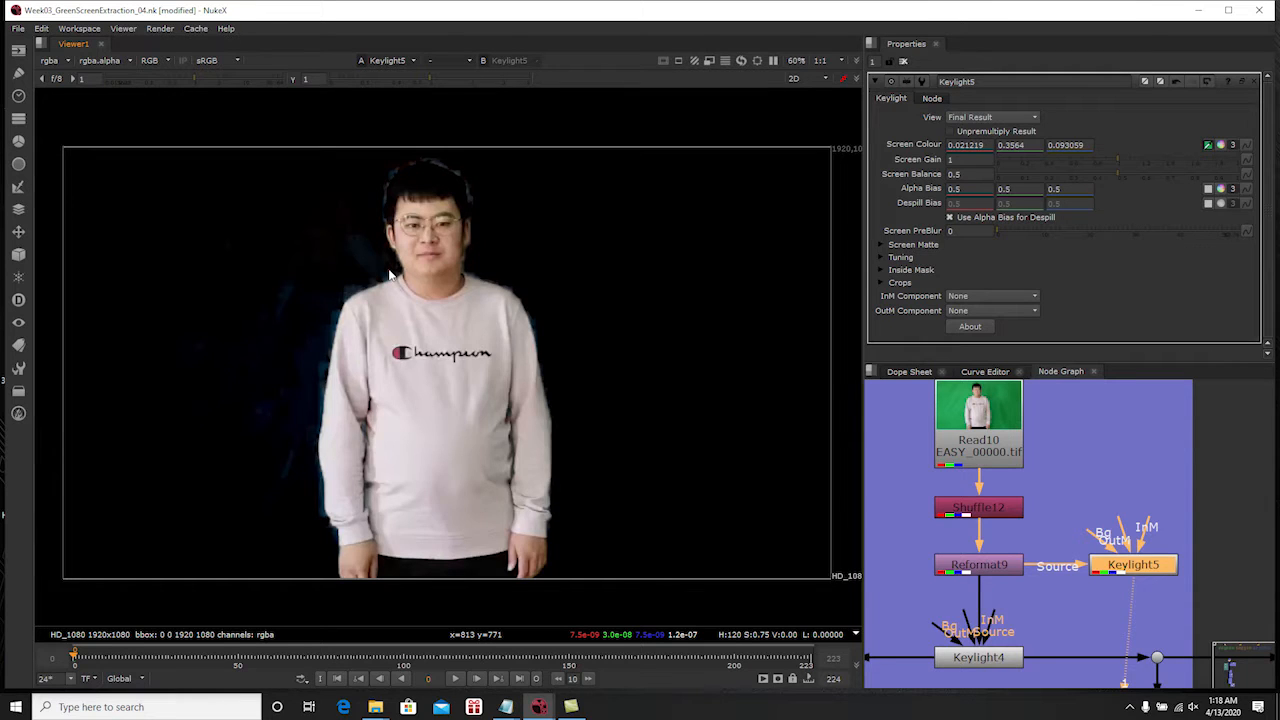
Compare the keyed image with its alpha channel, ending on the alpha view
key(a)
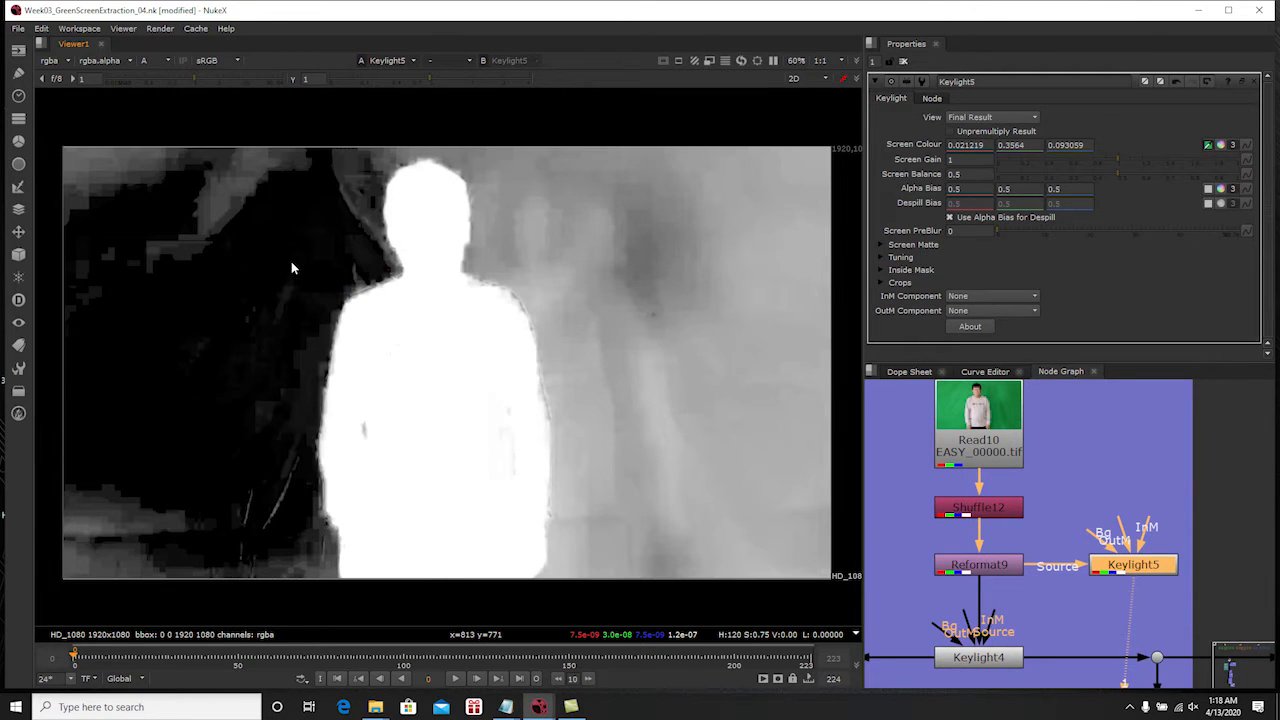
key(a)
key(a)
key(a)
key(a)
key(a)
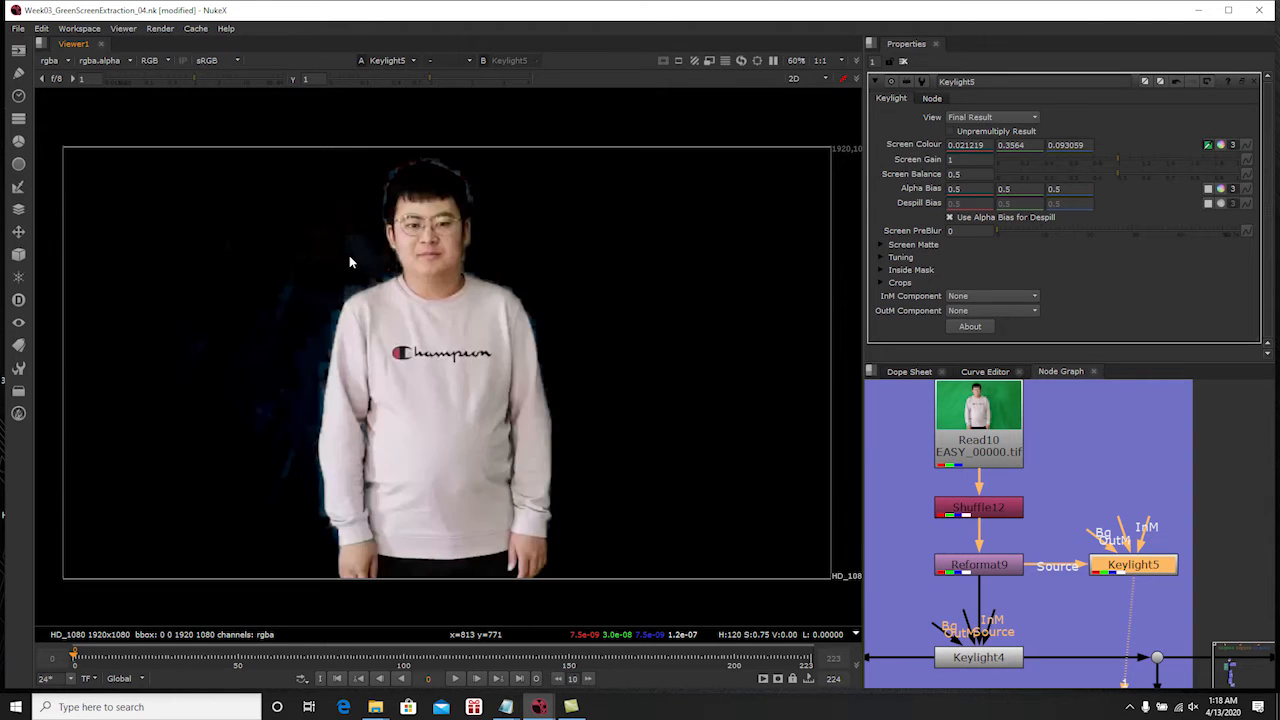
key(a)
key(a)
key(a)
key(a)
key(a)
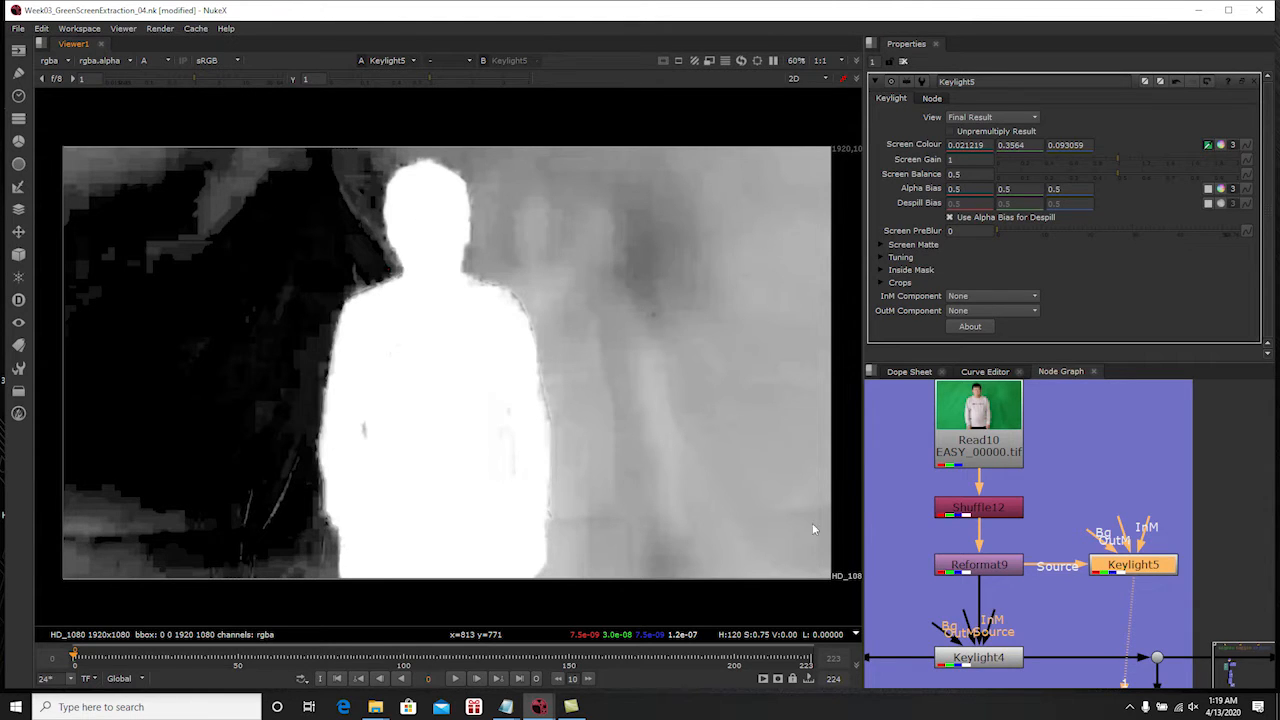
In the Screen Matte settings of Keylight5, set Clip Black to 0.521 and Clip White to 0.605
click(1131, 570)
click(881, 244)
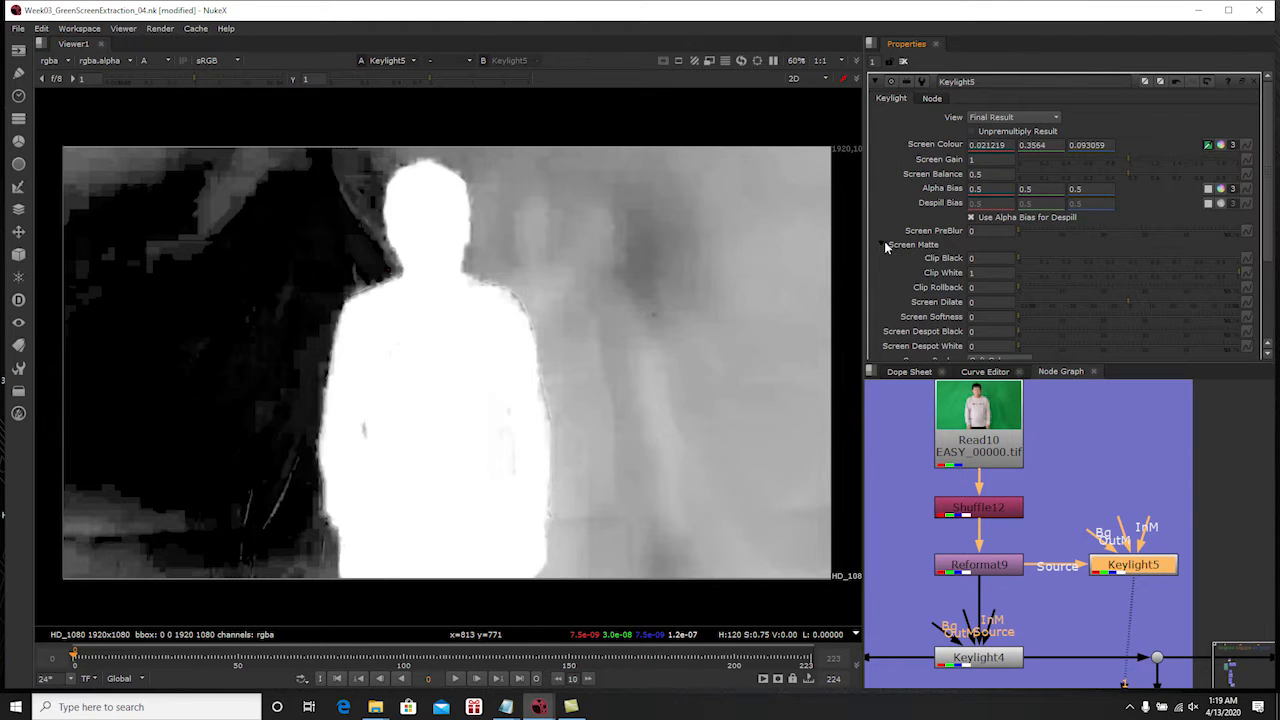
scroll(895, 256, down, 1)
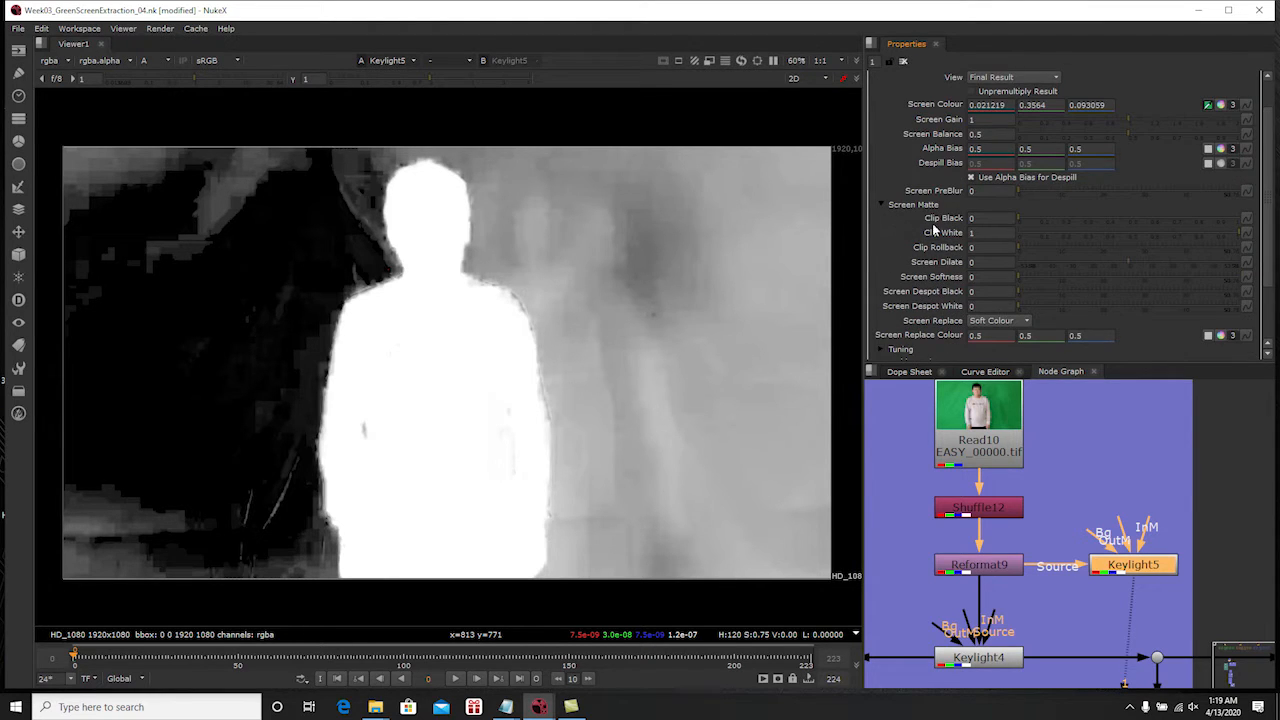
scroll(918, 255, up, 1)
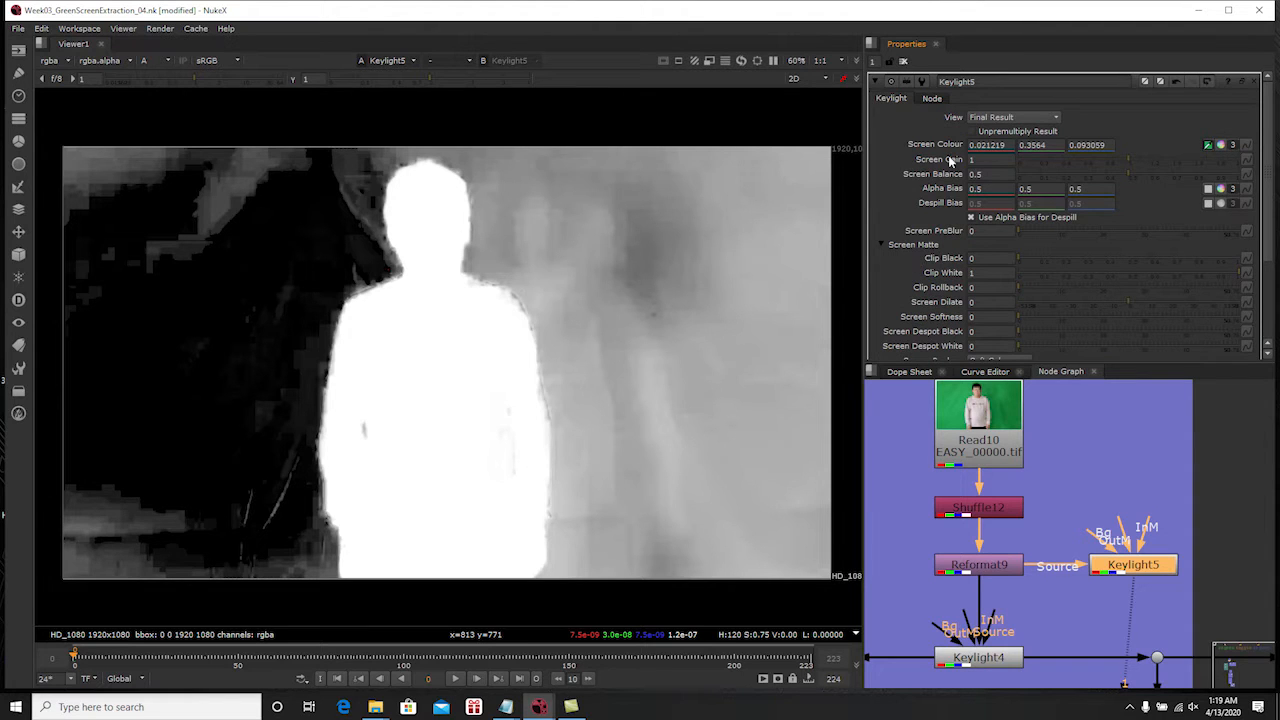
scroll(924, 259, down, 2)
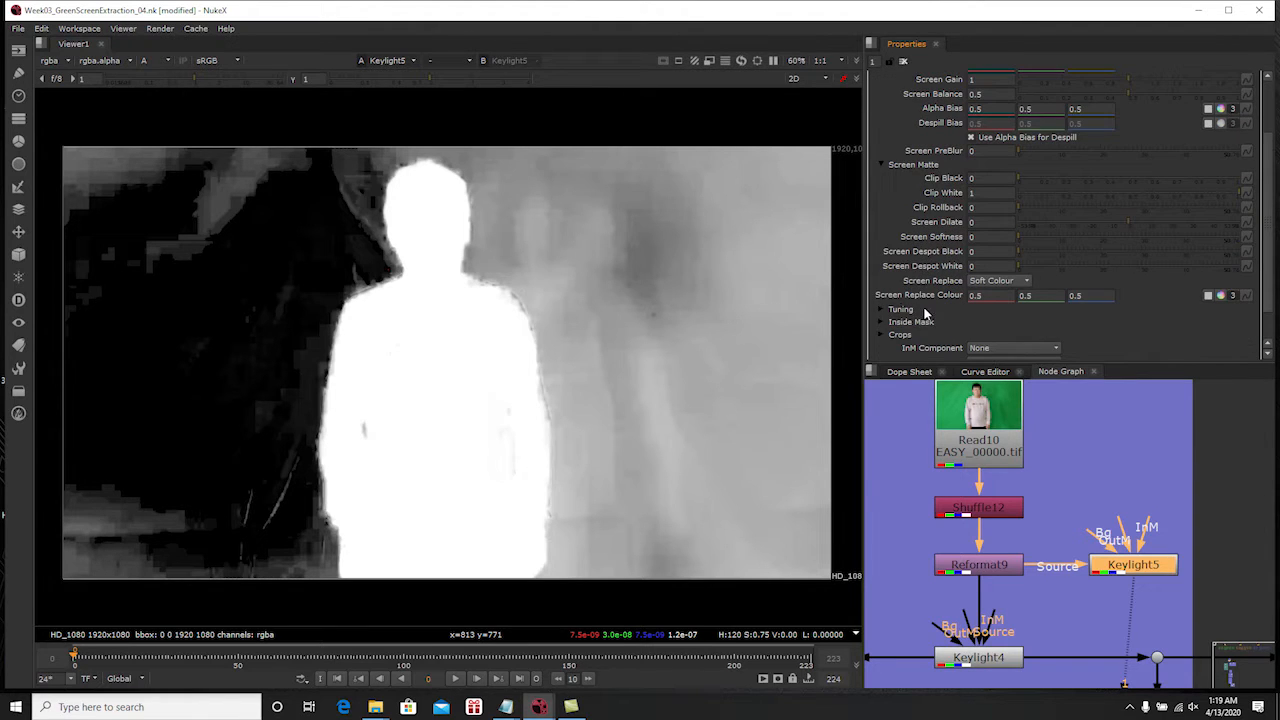
scroll(921, 316, up, 1)
scroll(930, 250, down, 1)
drag(1019, 176, 1113, 176)
click(974, 179)
text(0.521)
key(Return)
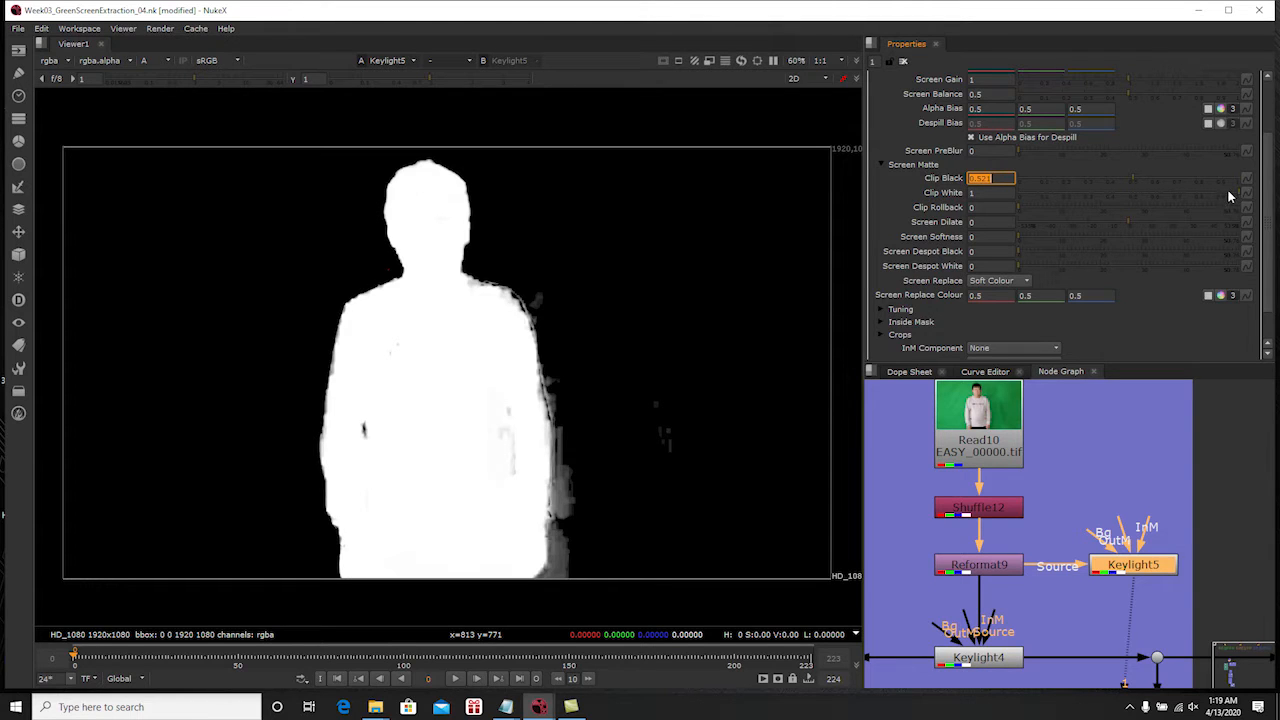
drag(1228, 191, 1151, 188)
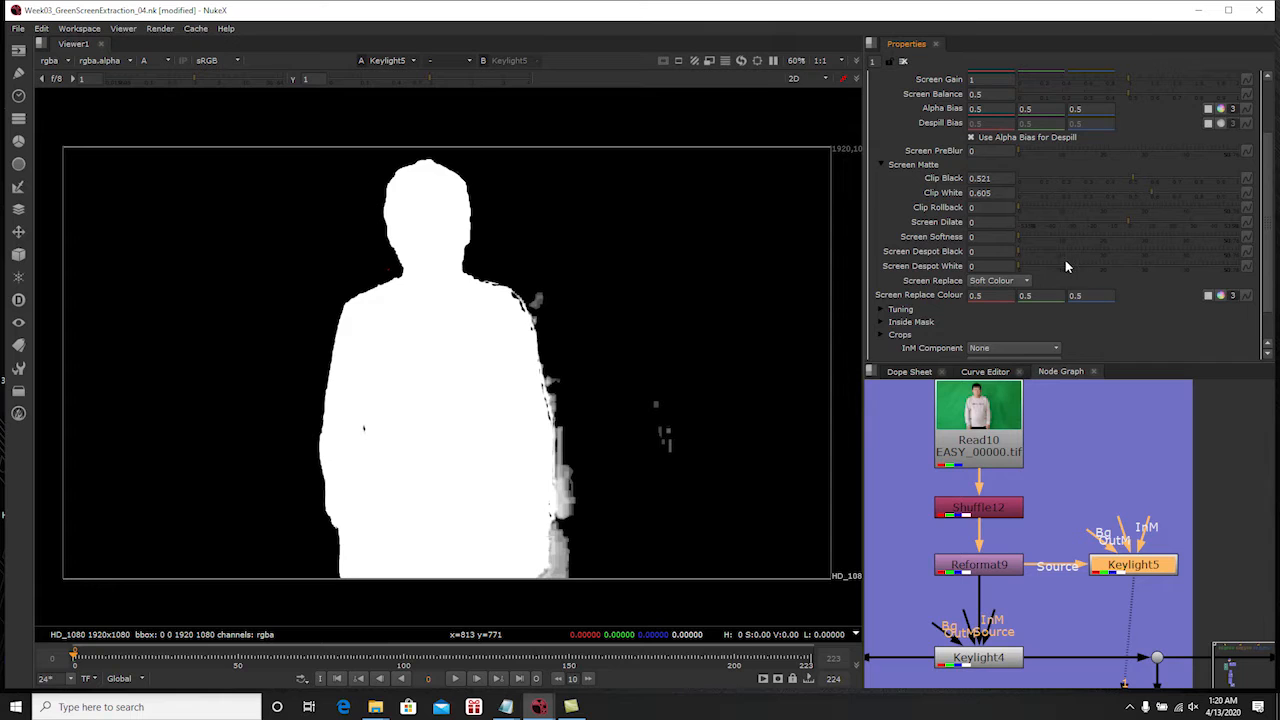
Set the matte's Screen Dilate to -0.5 and Screen Softness to 5.8
drag(1128, 222, 1127, 222)
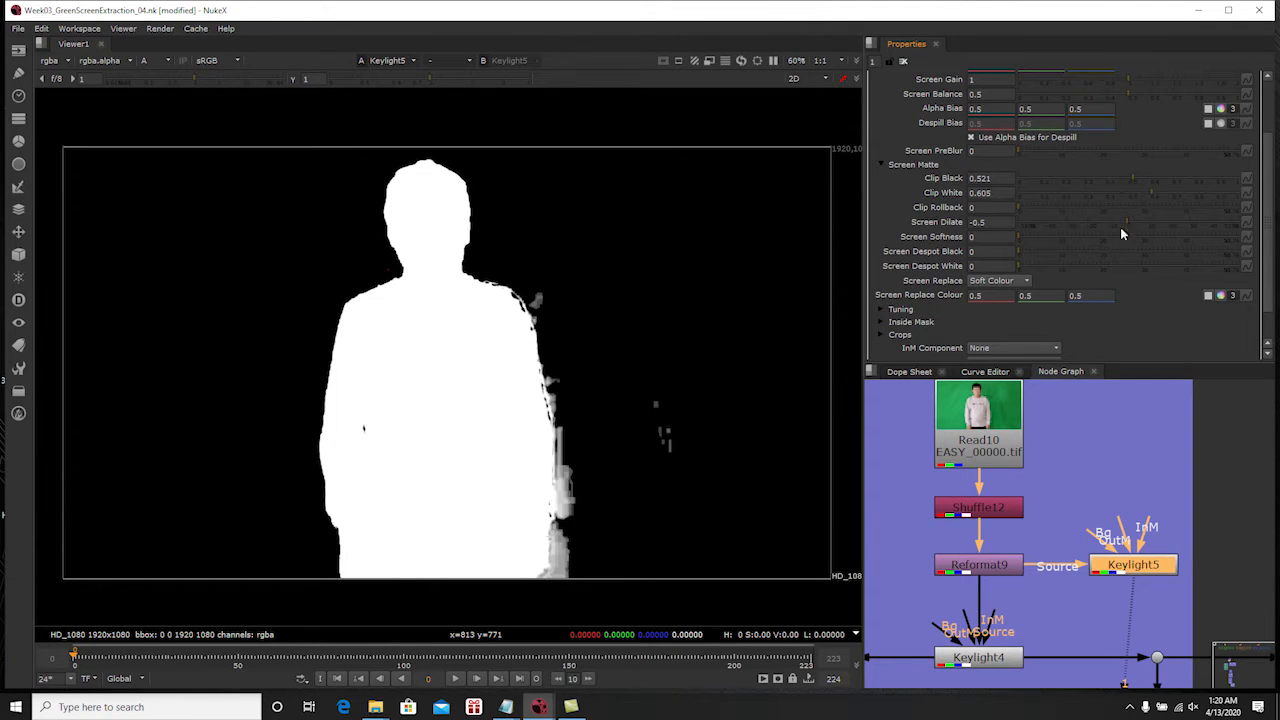
drag(1019, 233, 1041, 234)
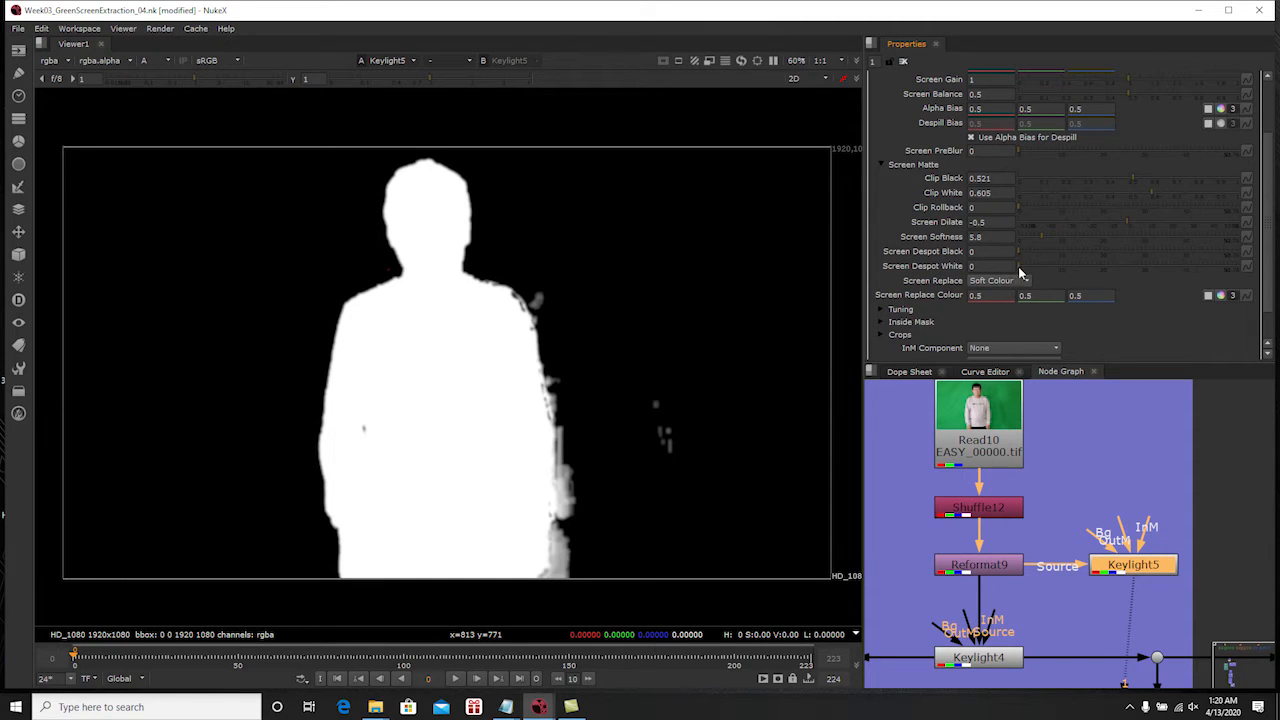
Set Screen Despot Black to 1.2 and Screen Despot White to 5
drag(1020, 268, 1040, 268)
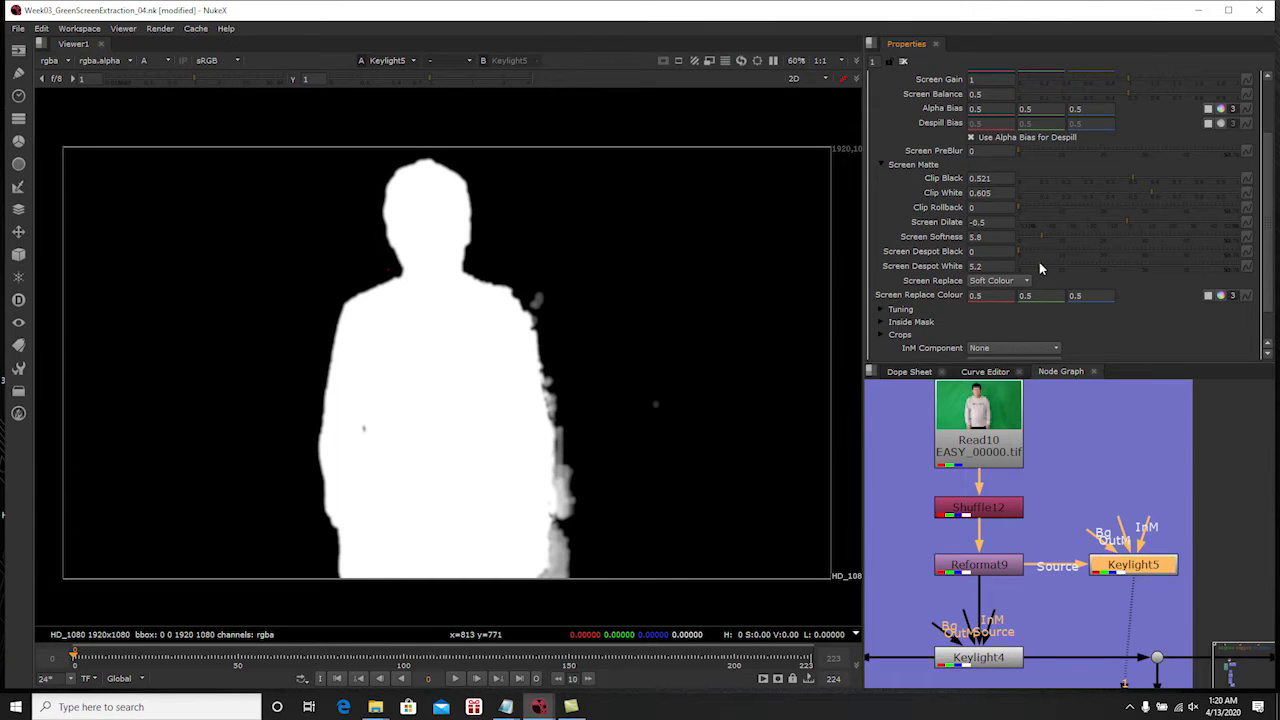
drag(1040, 268, 1024, 247)
click(1038, 266)
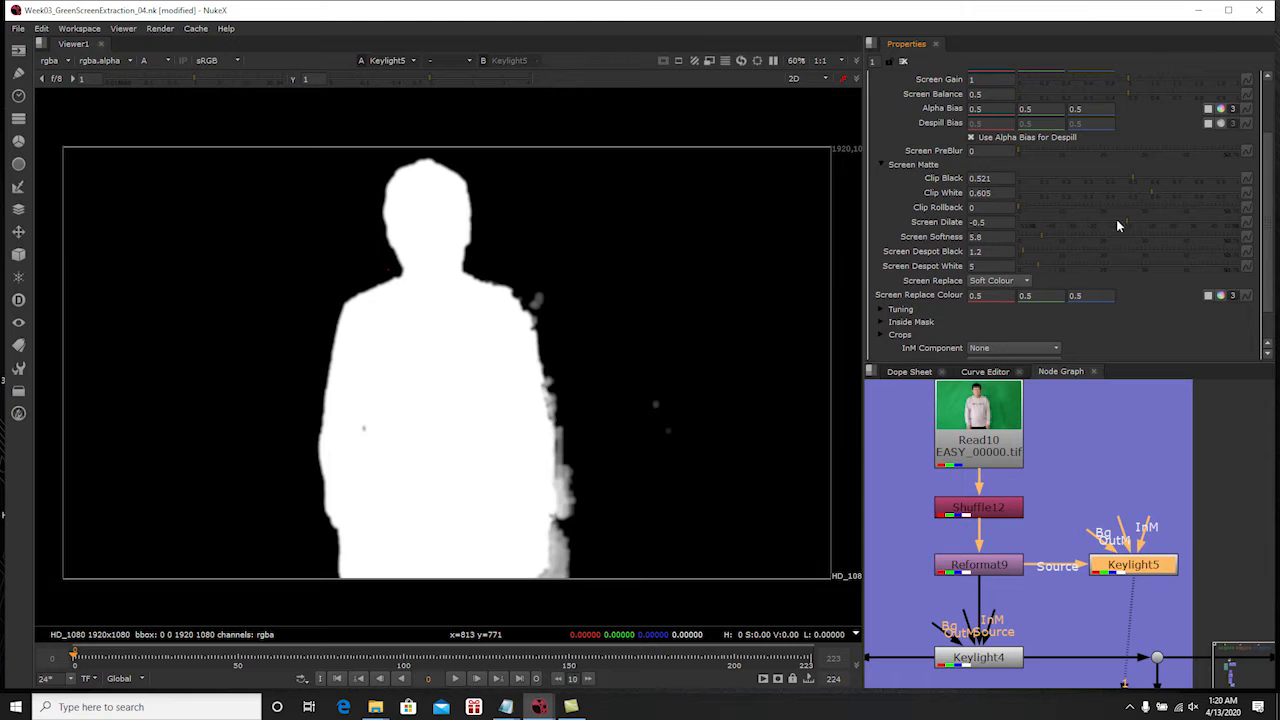
Refine Clip Black to 0.535 and Clip White to 0.61, and expand the Tuning settings
drag(1149, 190, 1137, 181)
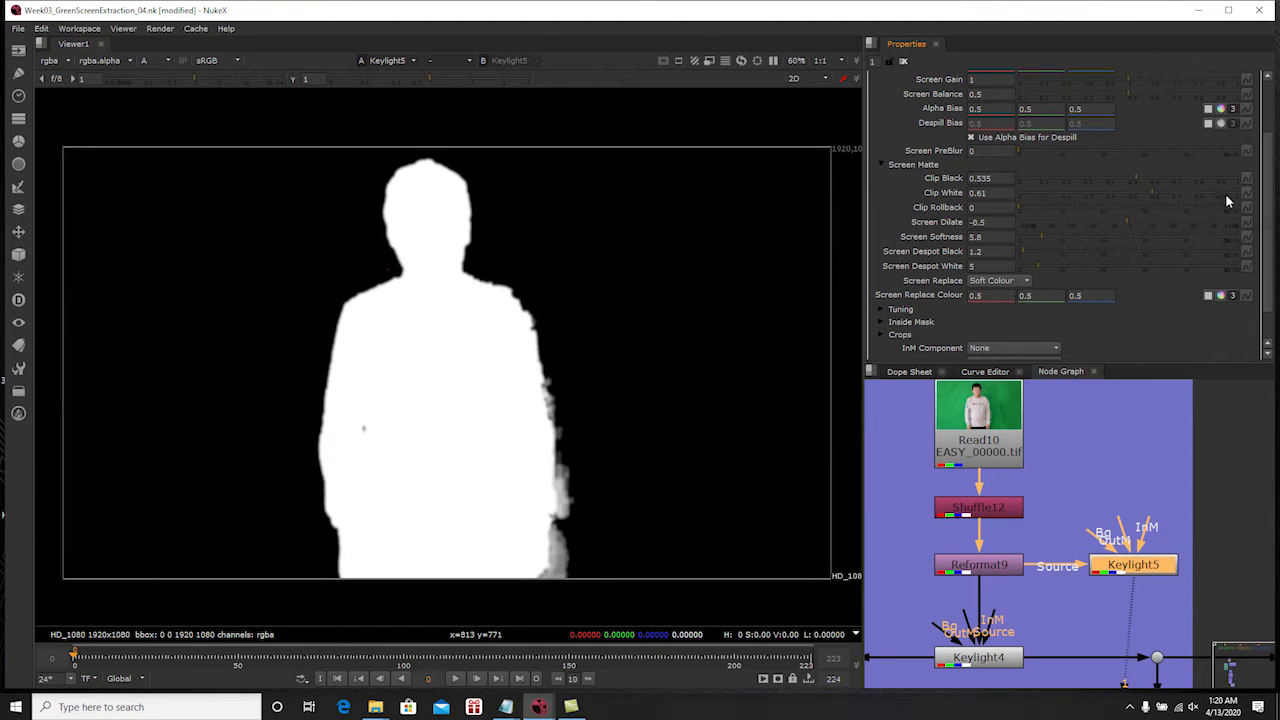
drag(1268, 212, 1273, 245)
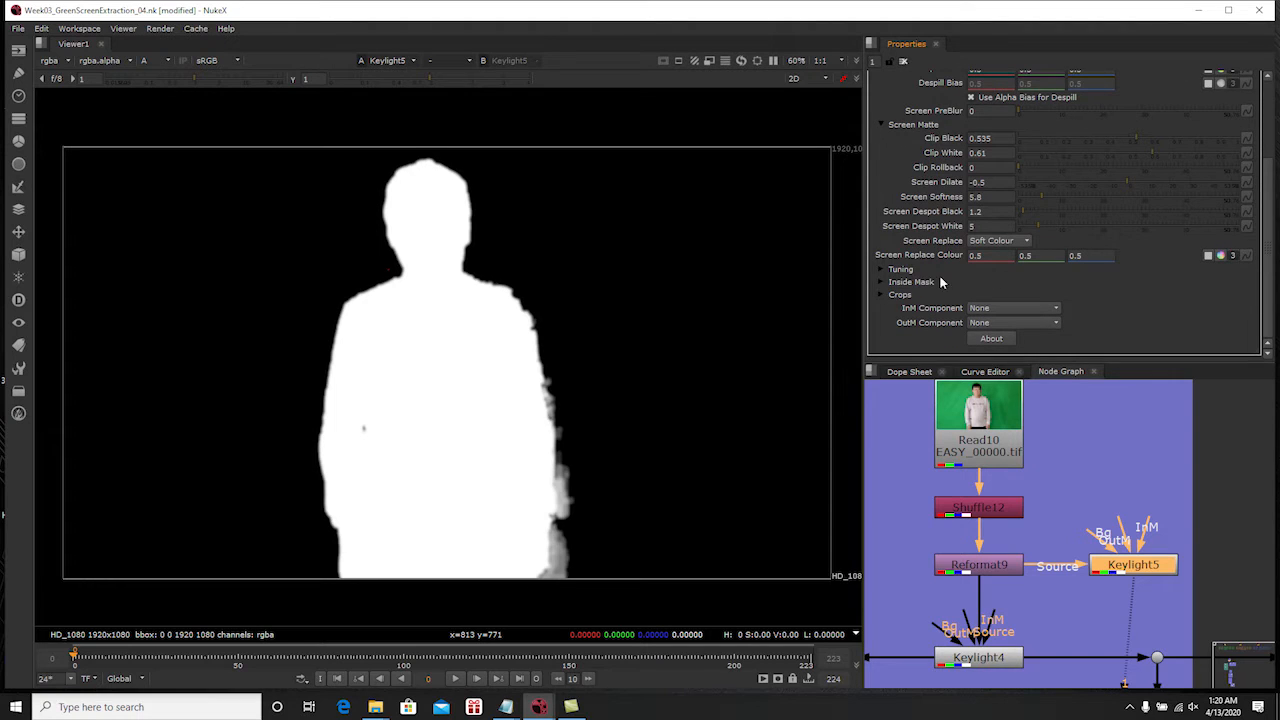
click(883, 269)
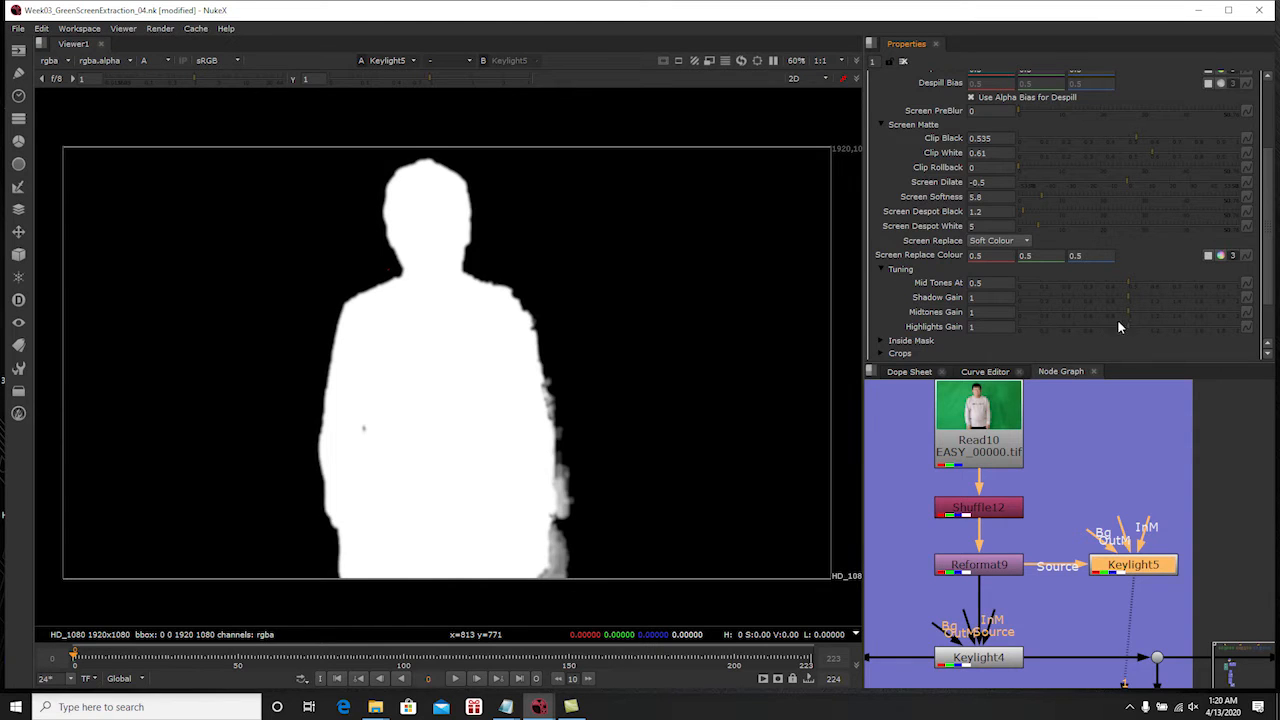
Set Keylight5's Shadow Gain to 1.08 and its Screen Gain to 1.02 to clean the matte's edge
drag(1128, 296, 1137, 299)
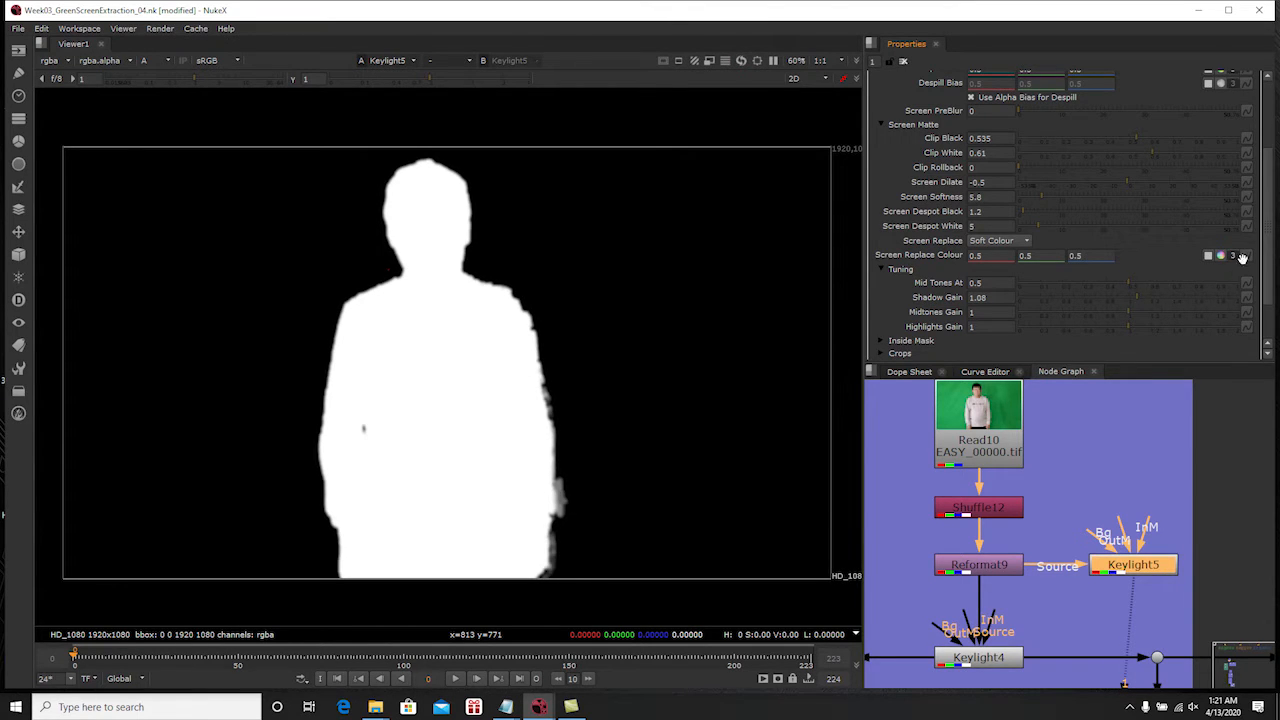
drag(1274, 252, 1274, 181)
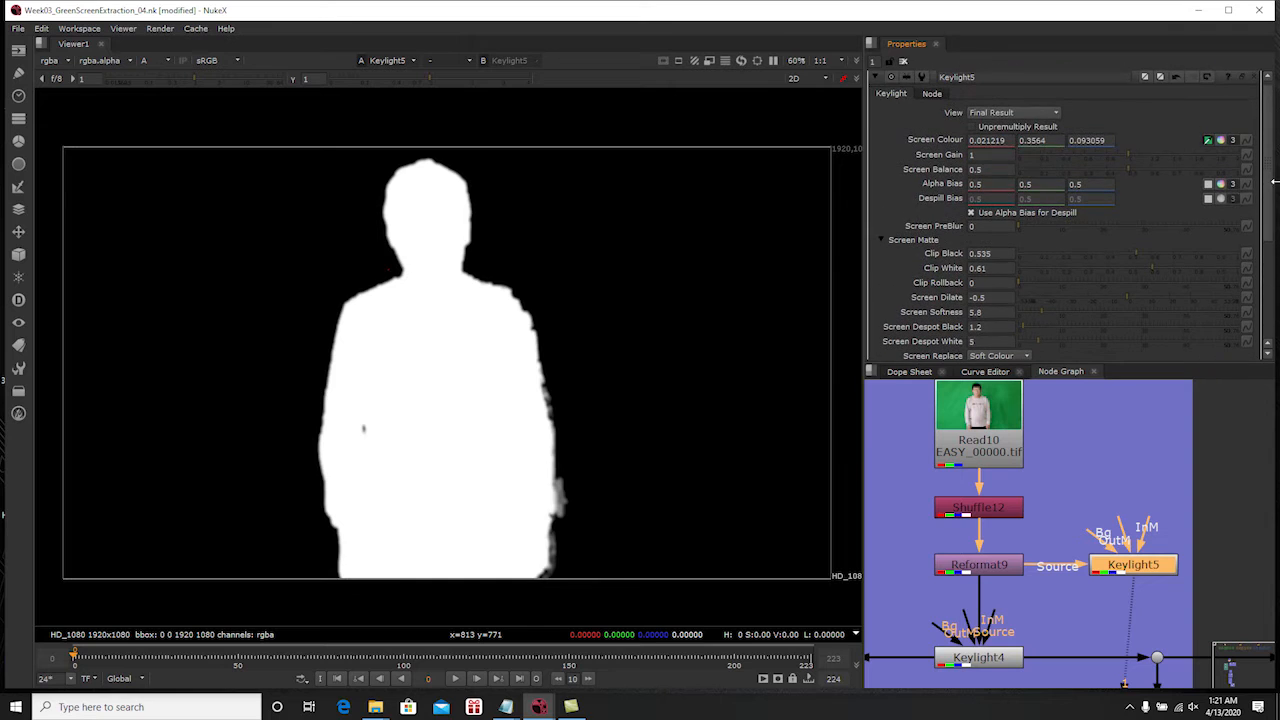
click(1128, 154)
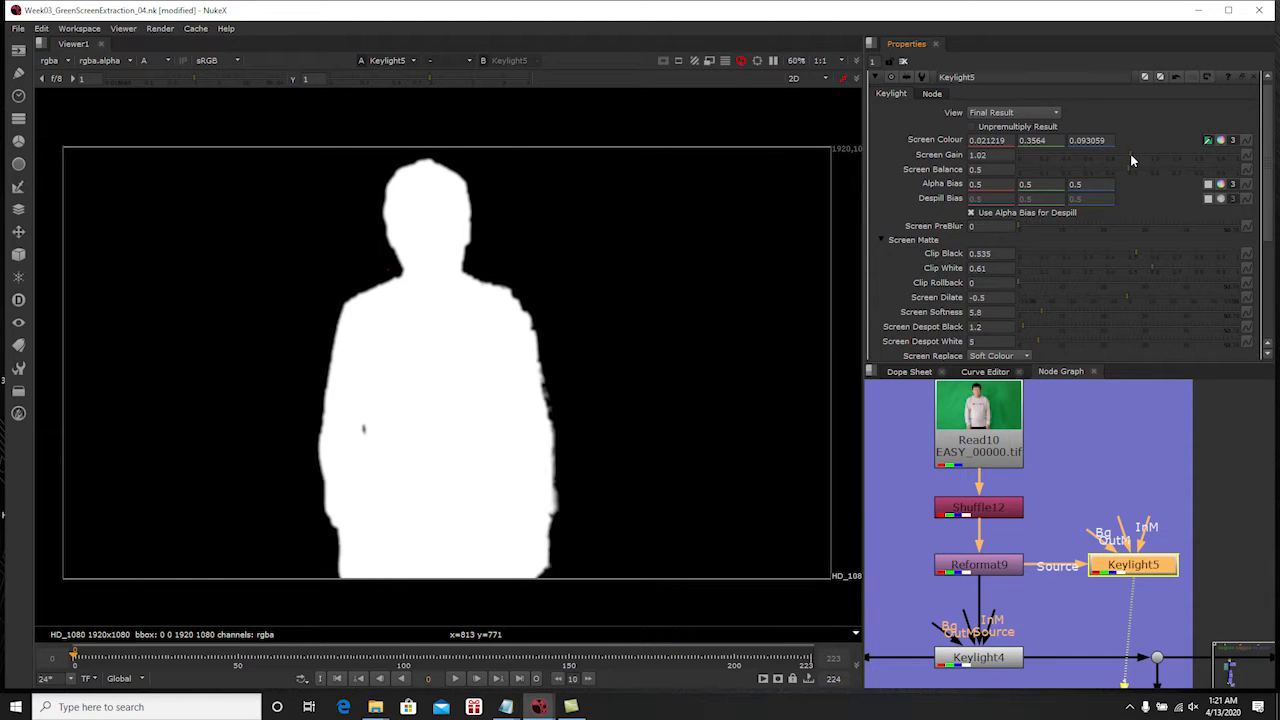
drag(1129, 154, 1130, 154)
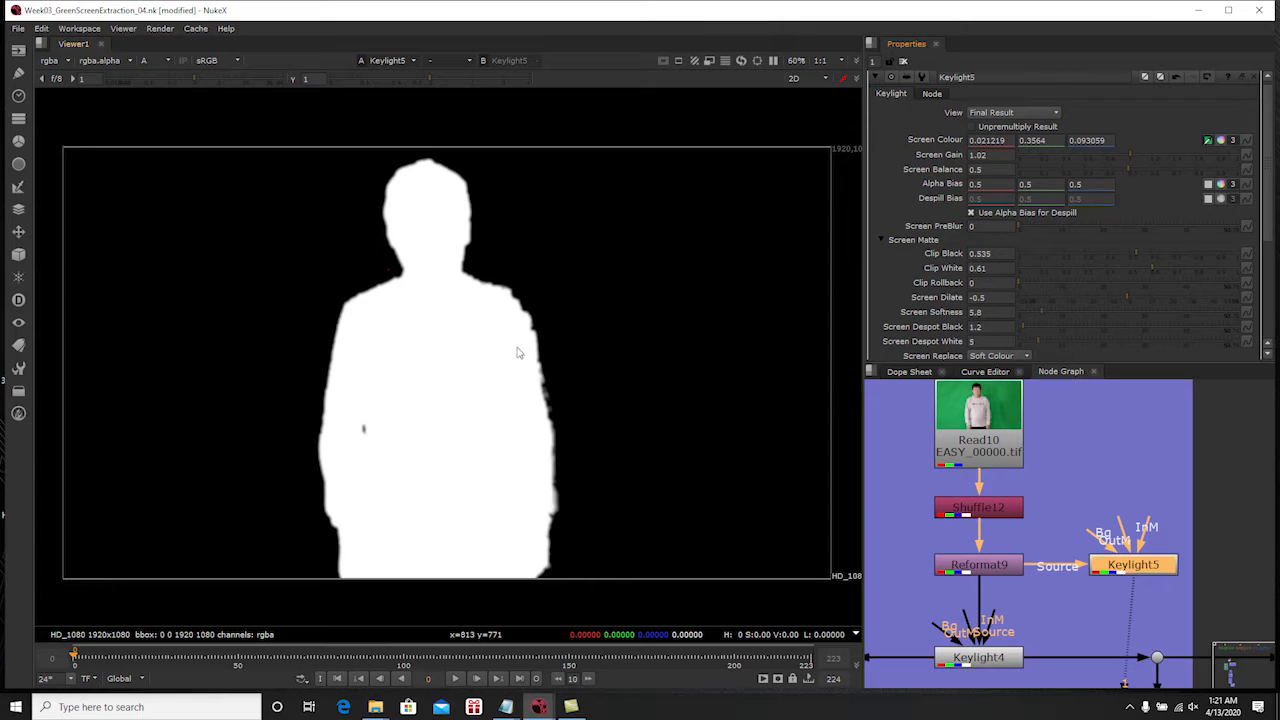
Try adjusting Screen Balance and undo it, and test a Screen PreBlur of 4 before returning it to 0
click(1128, 169)
key(ctrl+z)
click(1022, 224)
click(1034, 228)
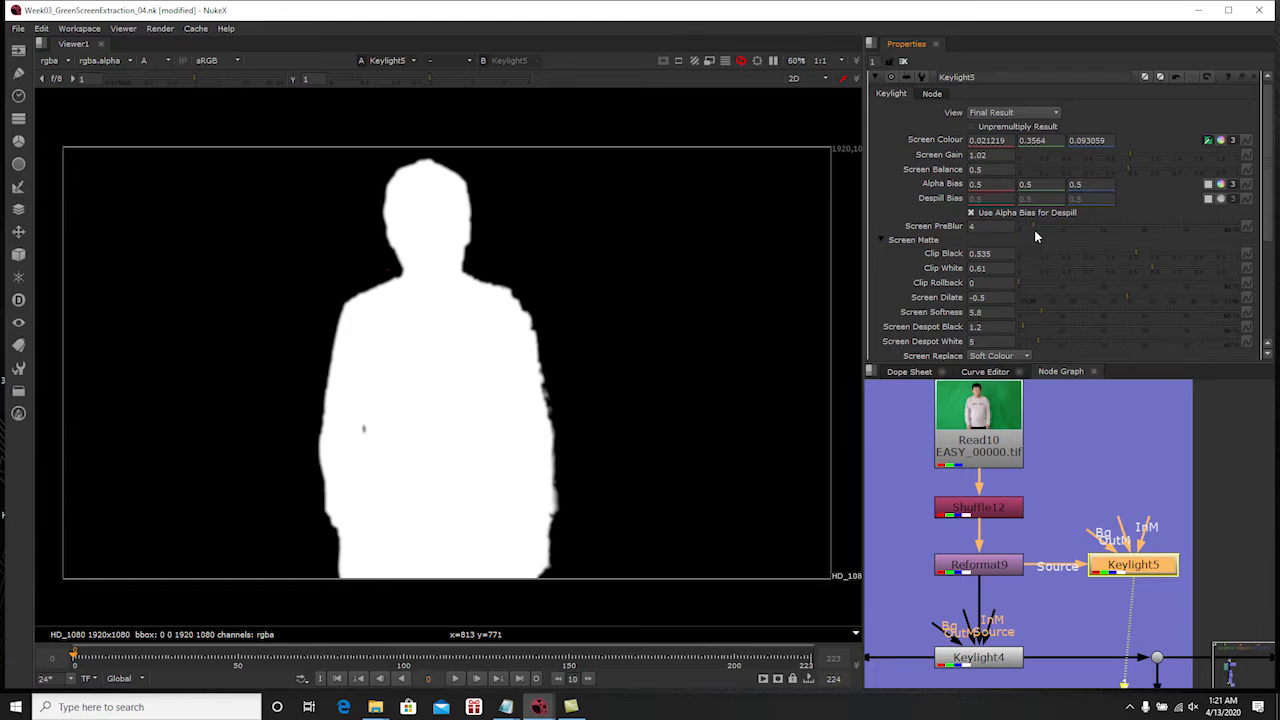
click(1030, 232)
drag(1021, 235, 1017, 235)
Compare the alpha matte of the new key with its colour image in the viewer
middle_drag(536, 353, 557, 331)
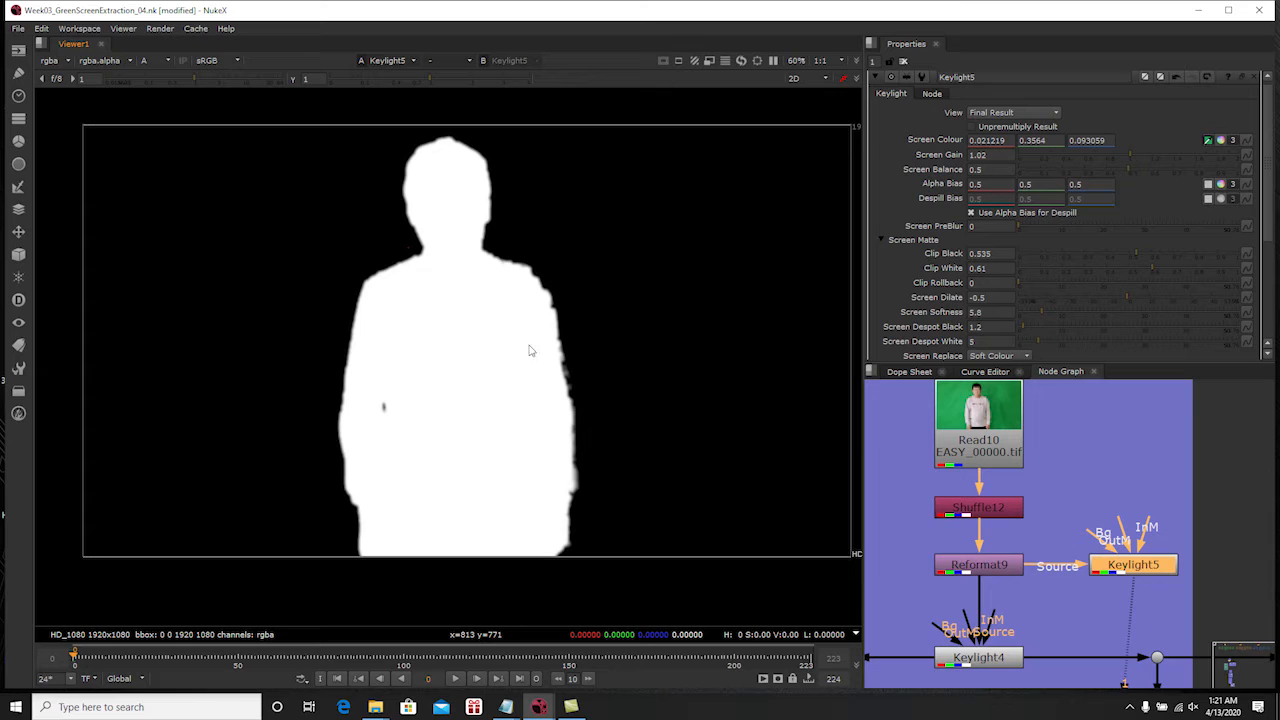
middle_drag(531, 354, 508, 336)
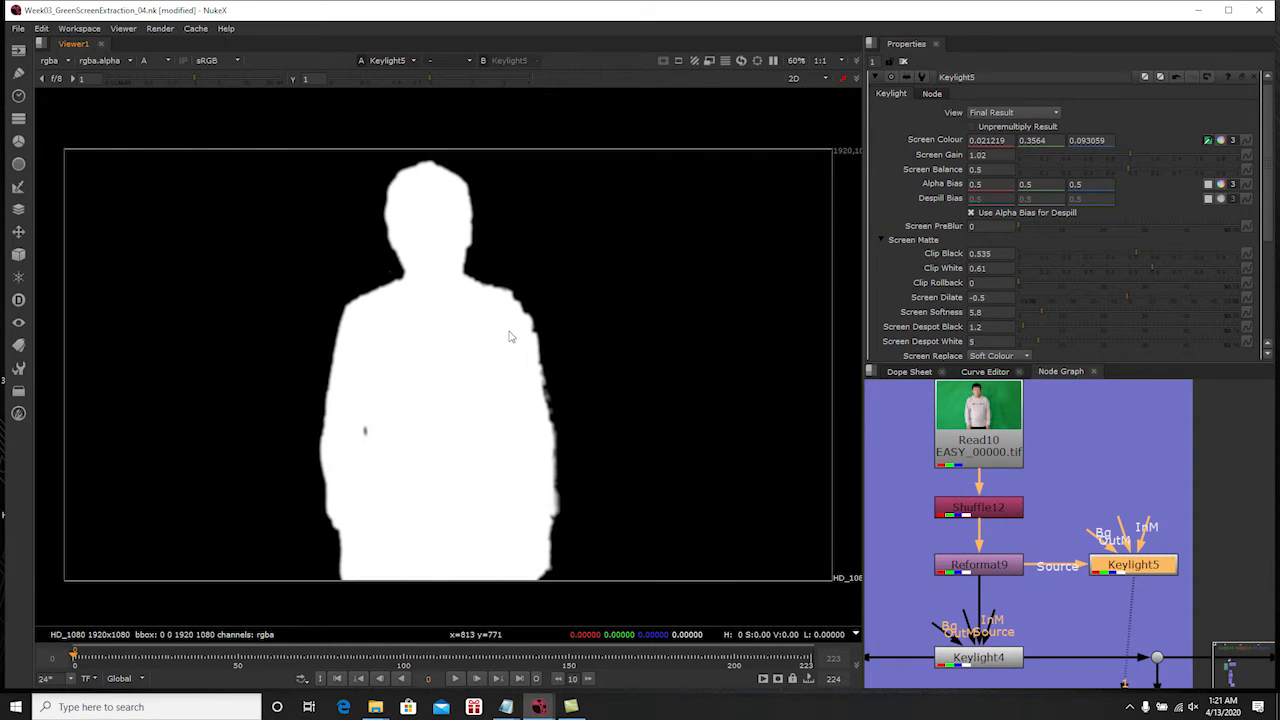
key(a)
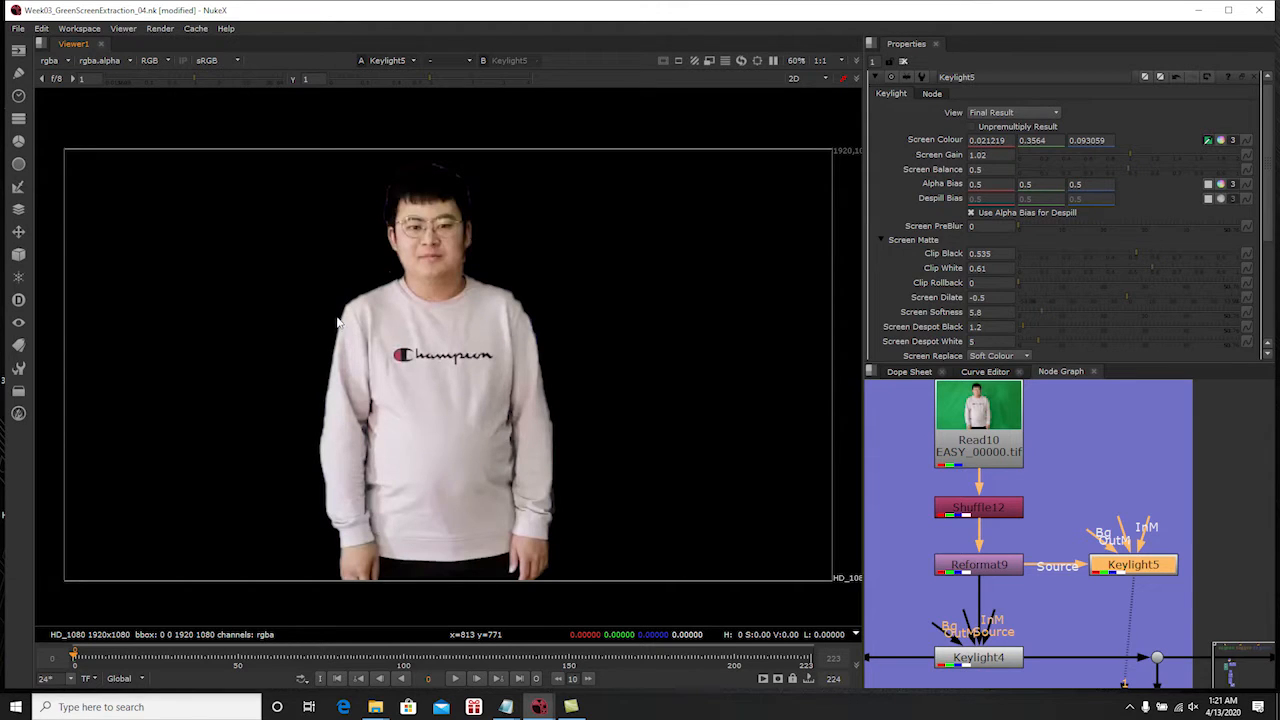
key(a)
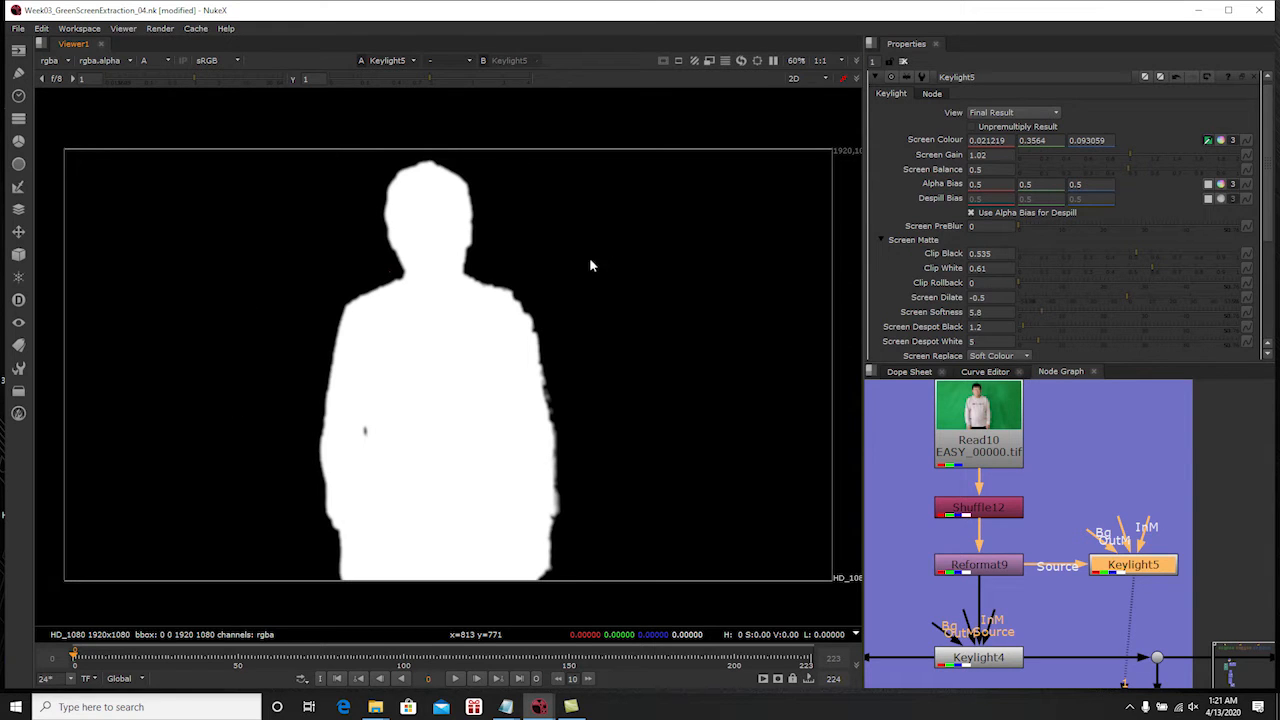
scroll(405, 453, up, 2)
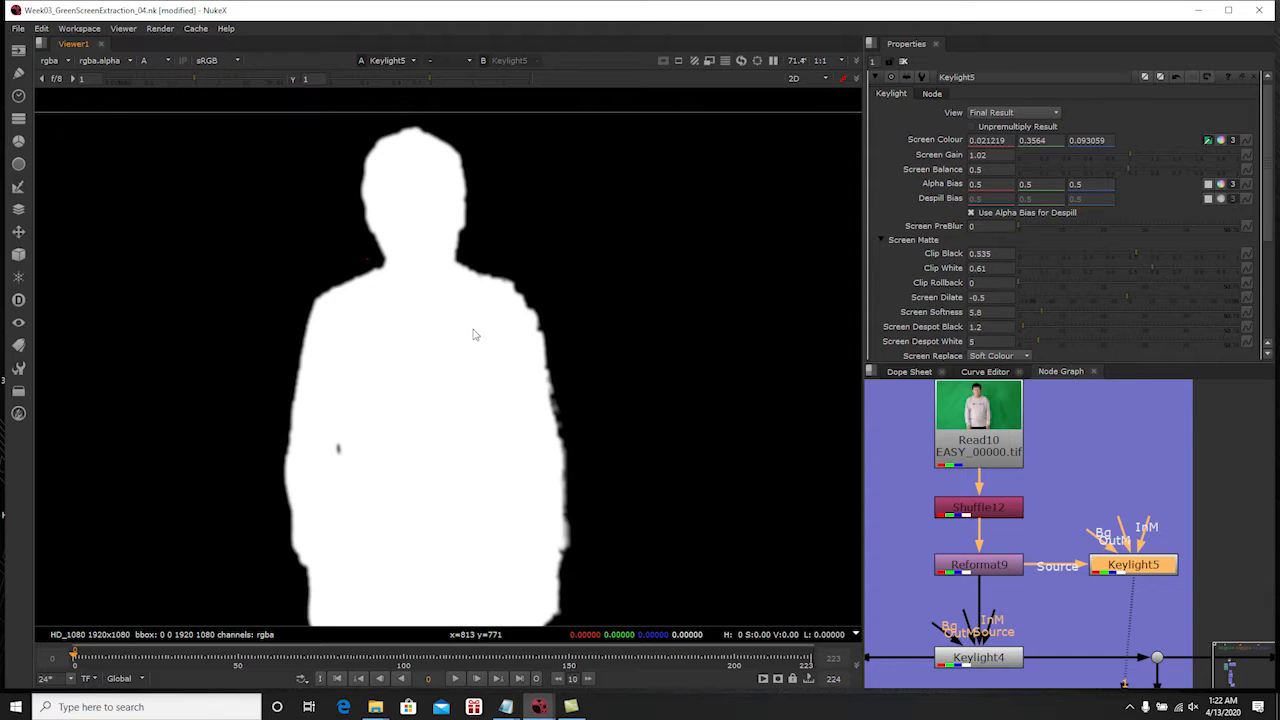
middle_drag(475, 335, 462, 322)
key(a)
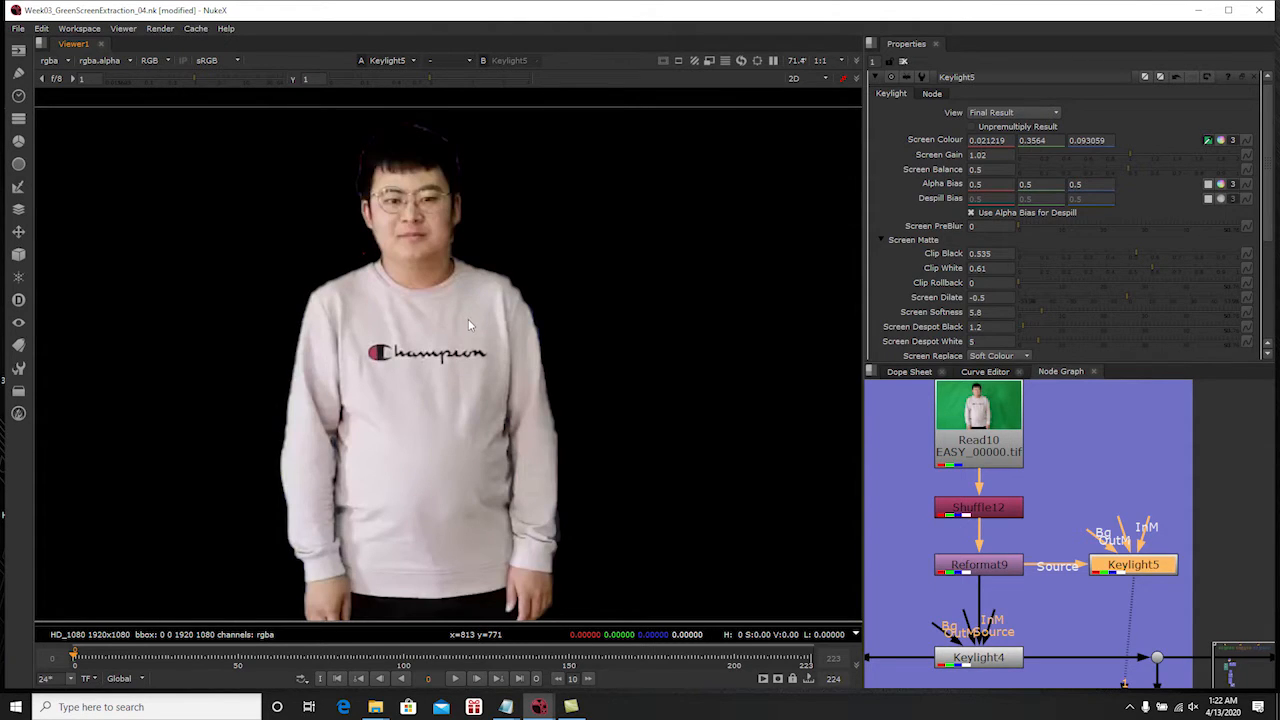
View the Keylight4 result and review its screen, Screen Matte and Tuning settings
scroll(1028, 570, down, 2)
click(1024, 574)
key(1)
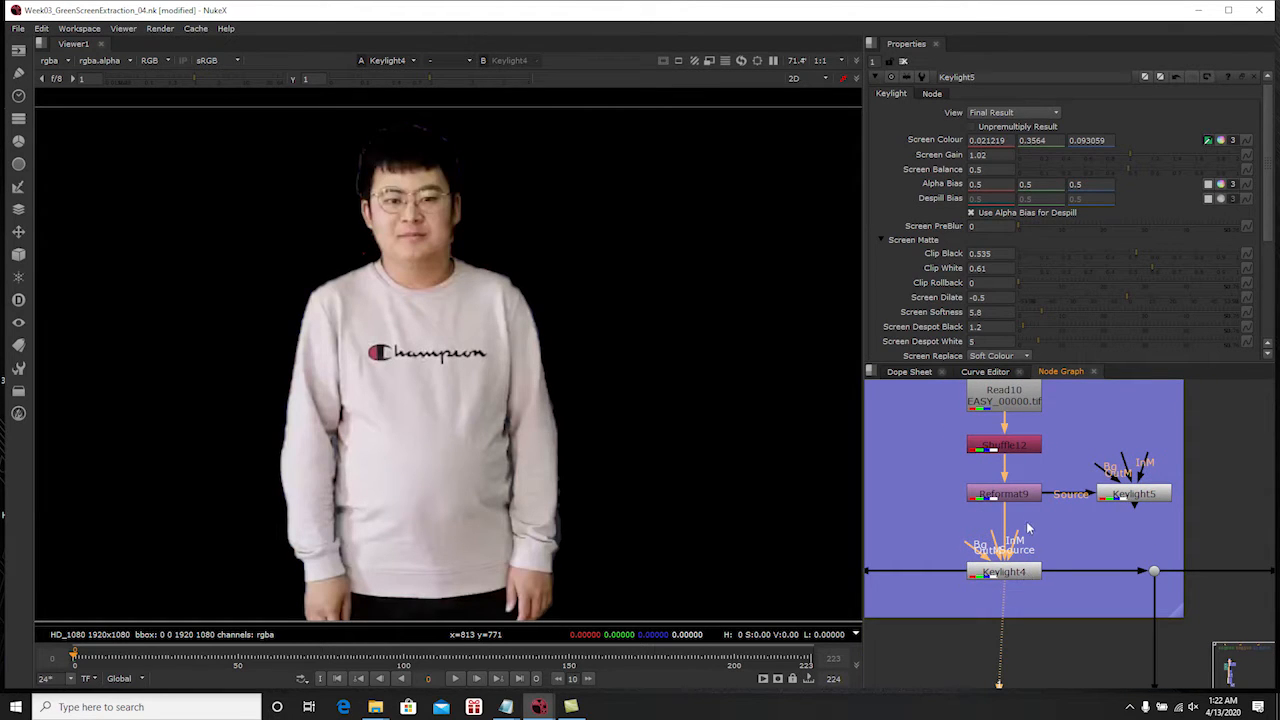
middle_drag(1027, 573, 985, 545)
double_click(985, 545)
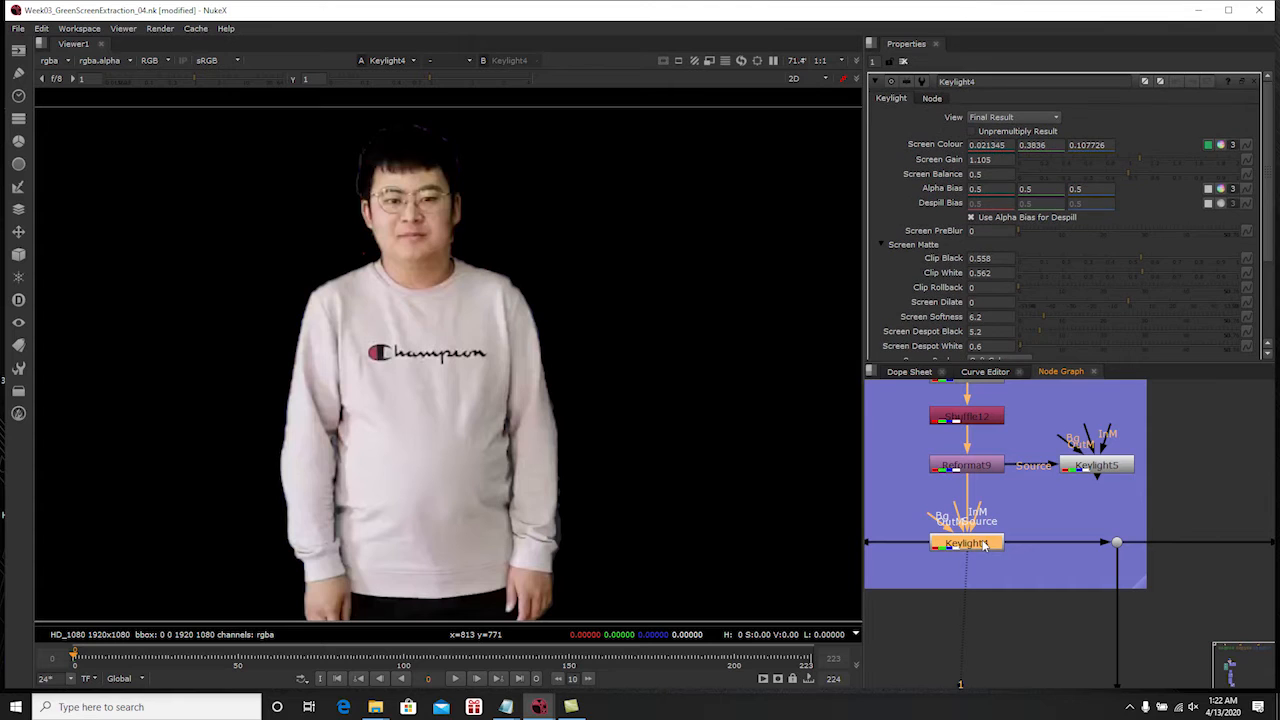
drag(1271, 232, 1273, 263)
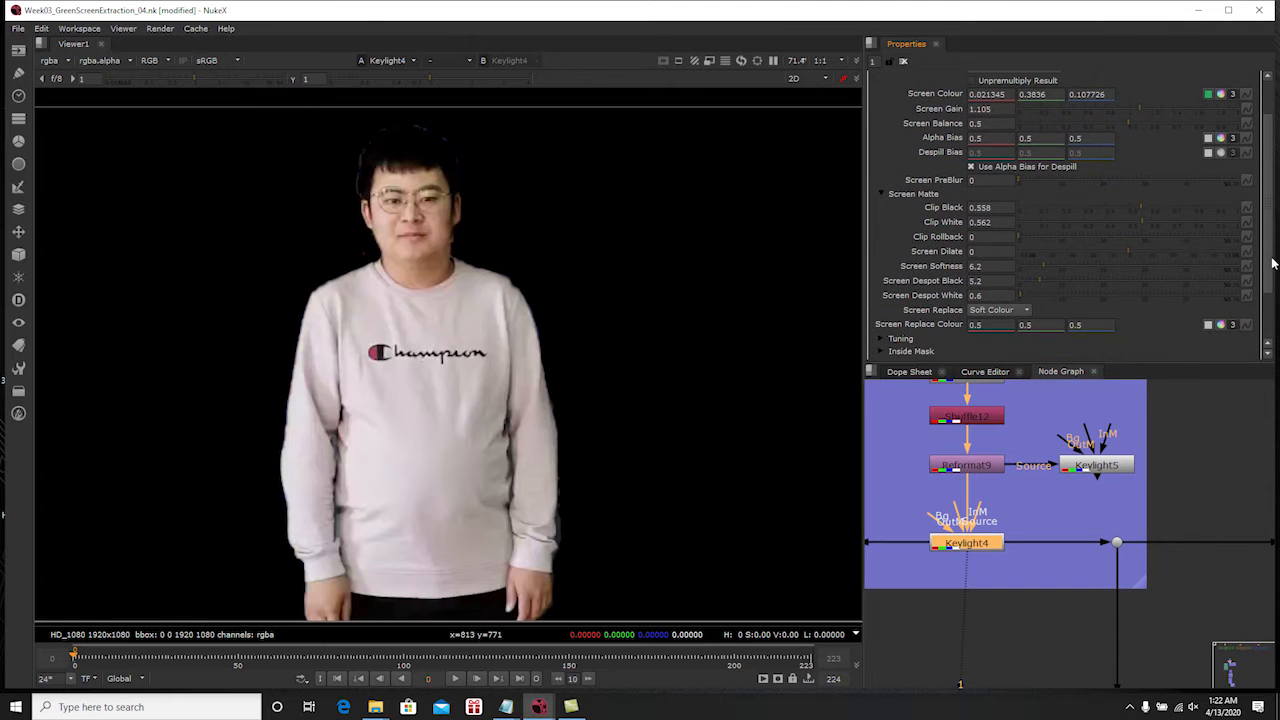
scroll(972, 556, up, 2)
middle_drag(978, 544, 1020, 588)
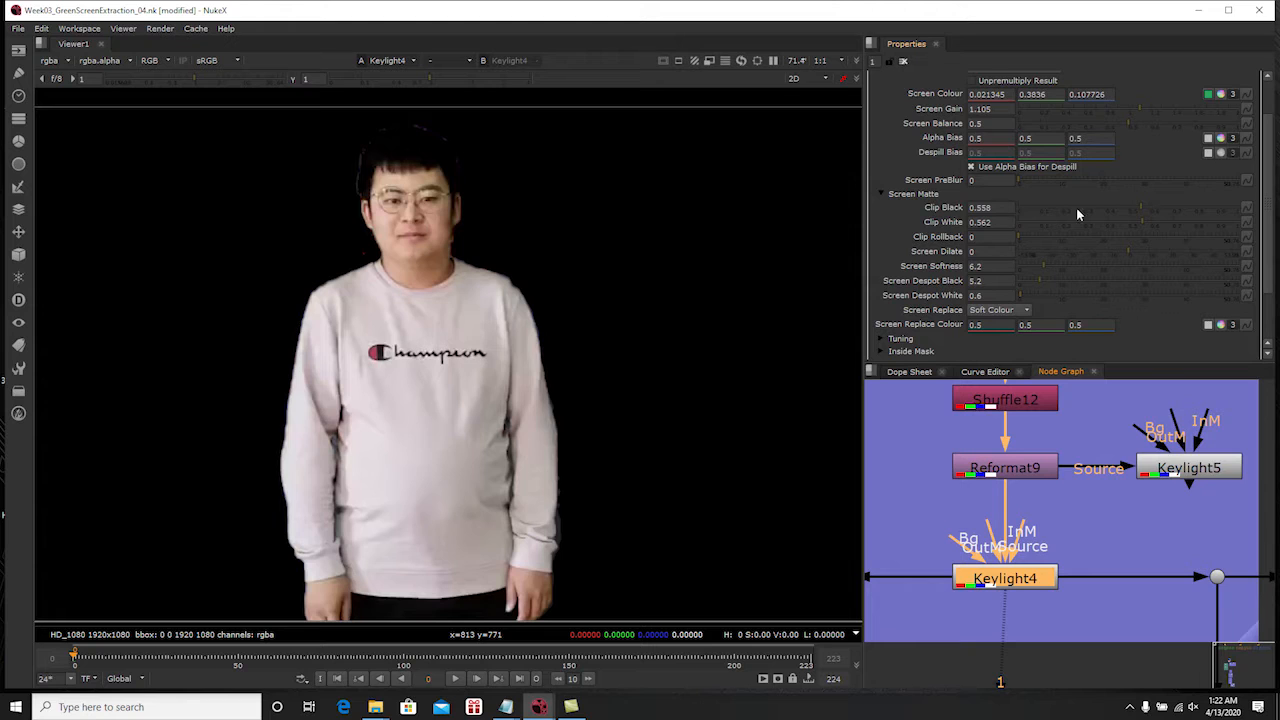
drag(1267, 204, 1267, 225)
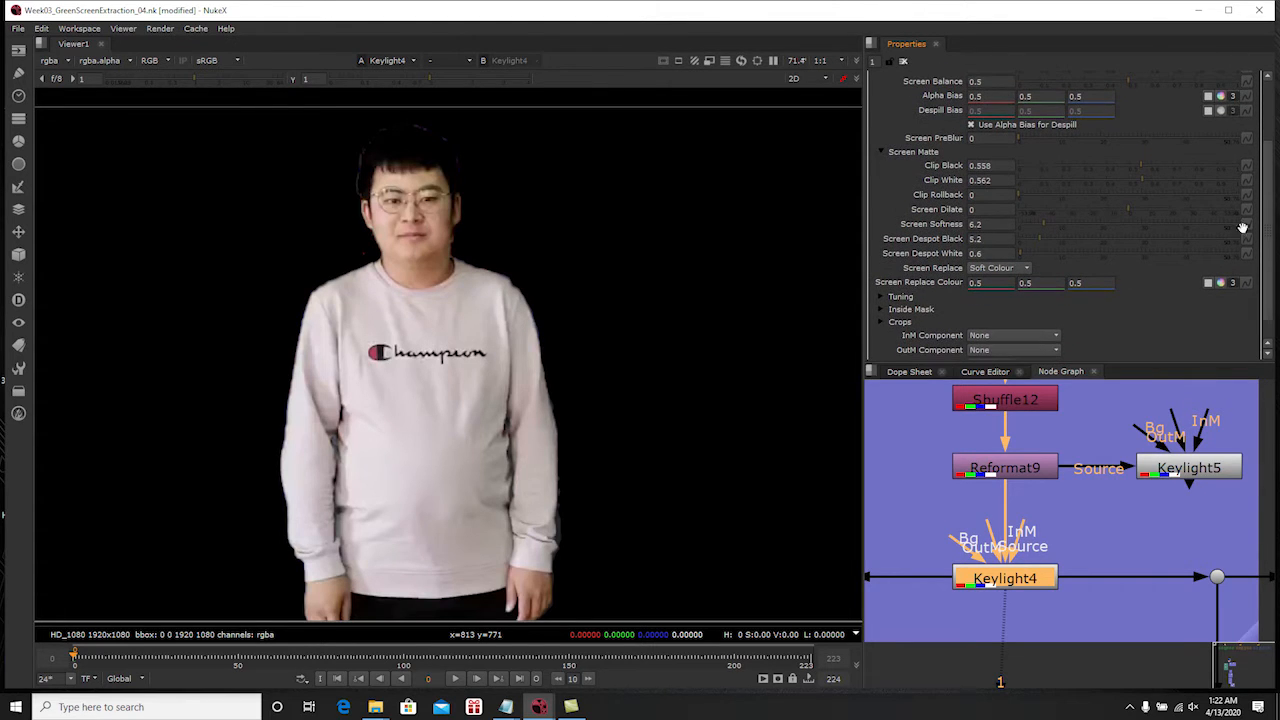
click(883, 298)
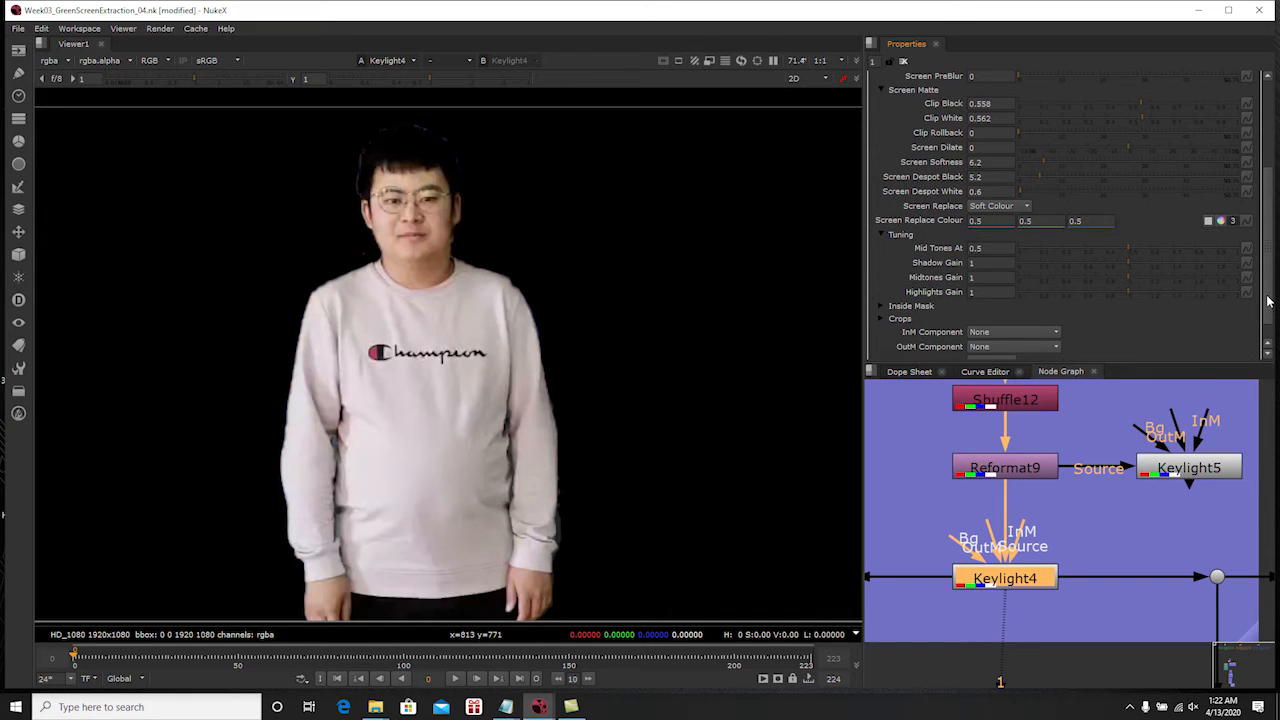
drag(1267, 233, 1273, 167)
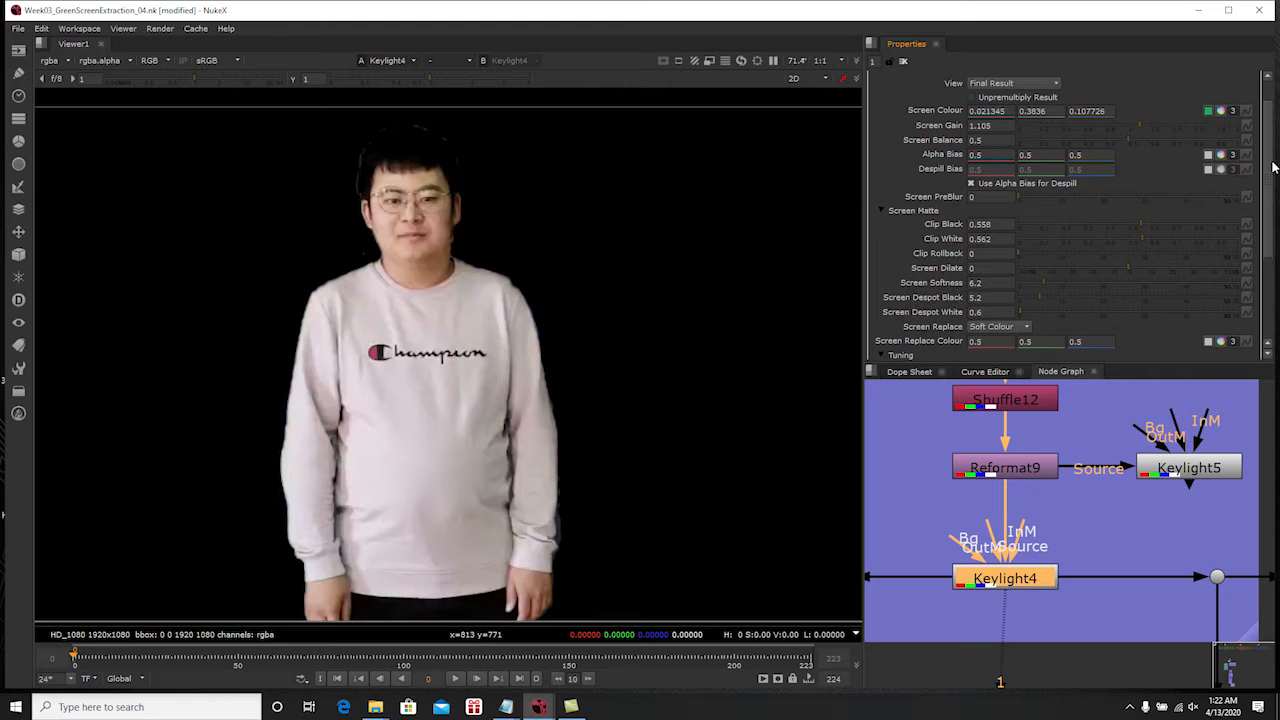
scroll(1220, 250, down, 2)
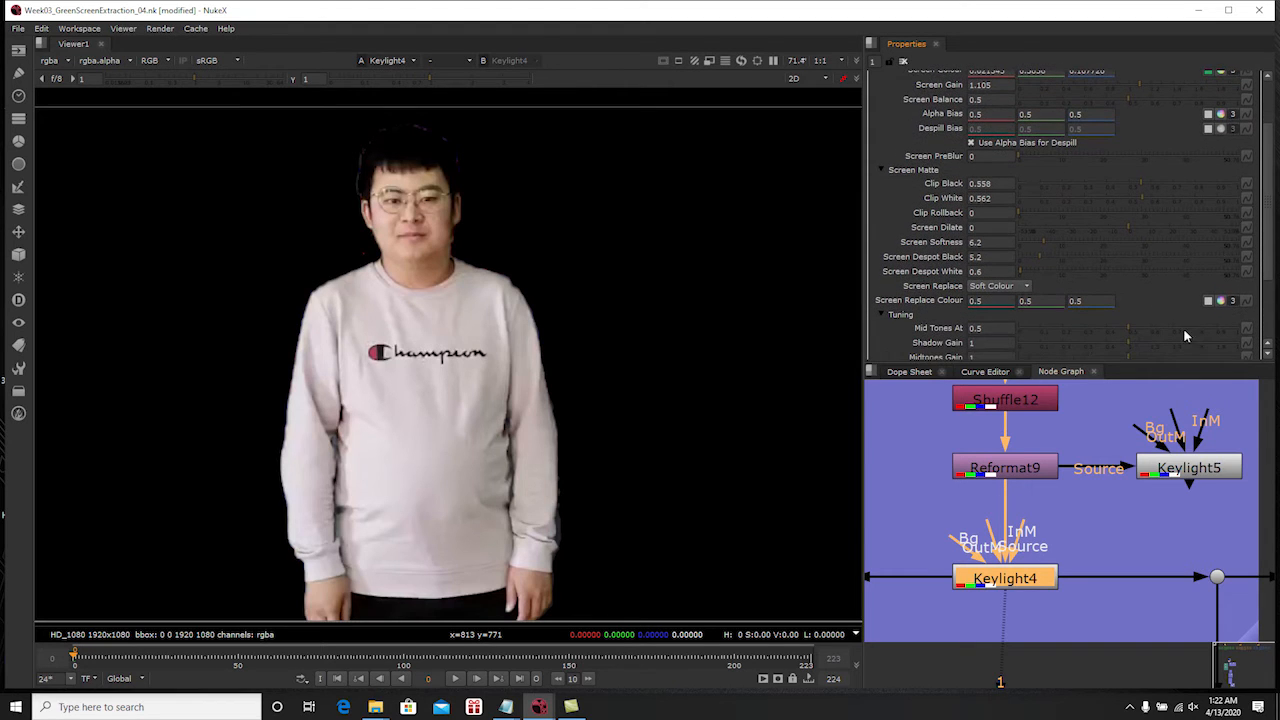
In the Green Screen Source section, inspect the tracks of Tracker_BobShirt_Logo4 over the shirt, and clear the open node properties
scroll(1045, 518, down, 6)
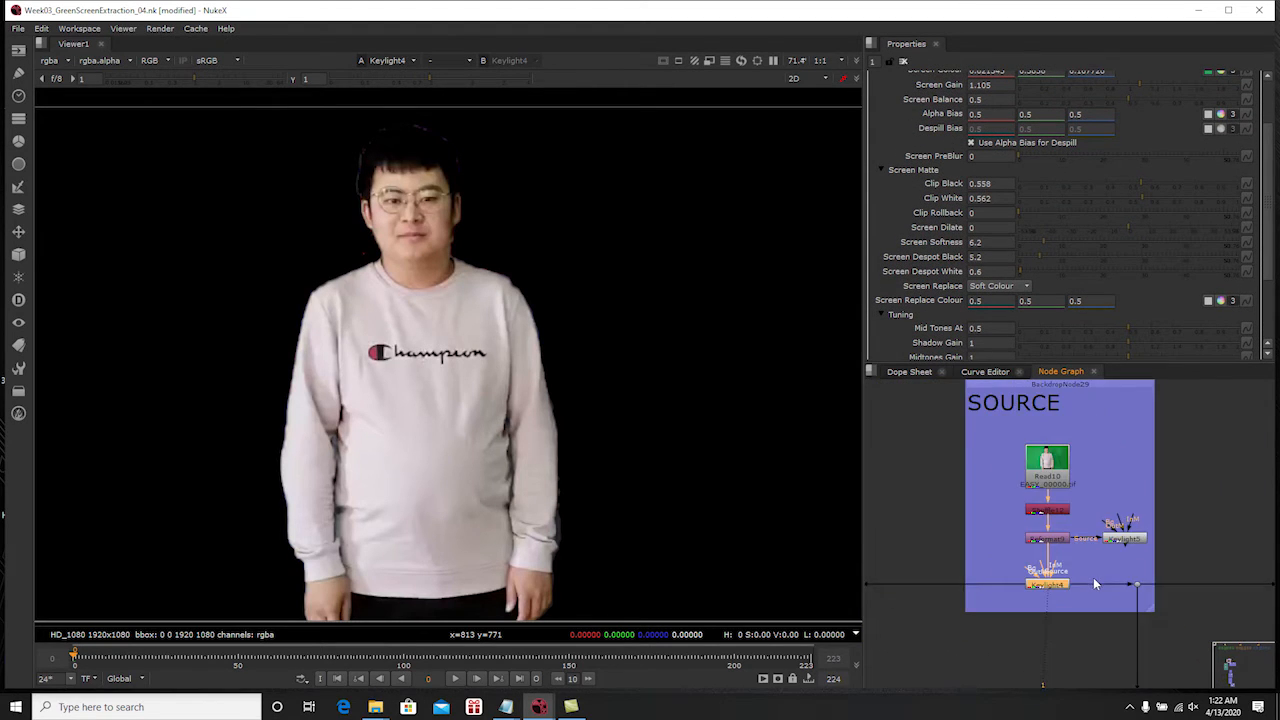
scroll(1060, 540, down, 3)
scroll(1023, 481, up, 3)
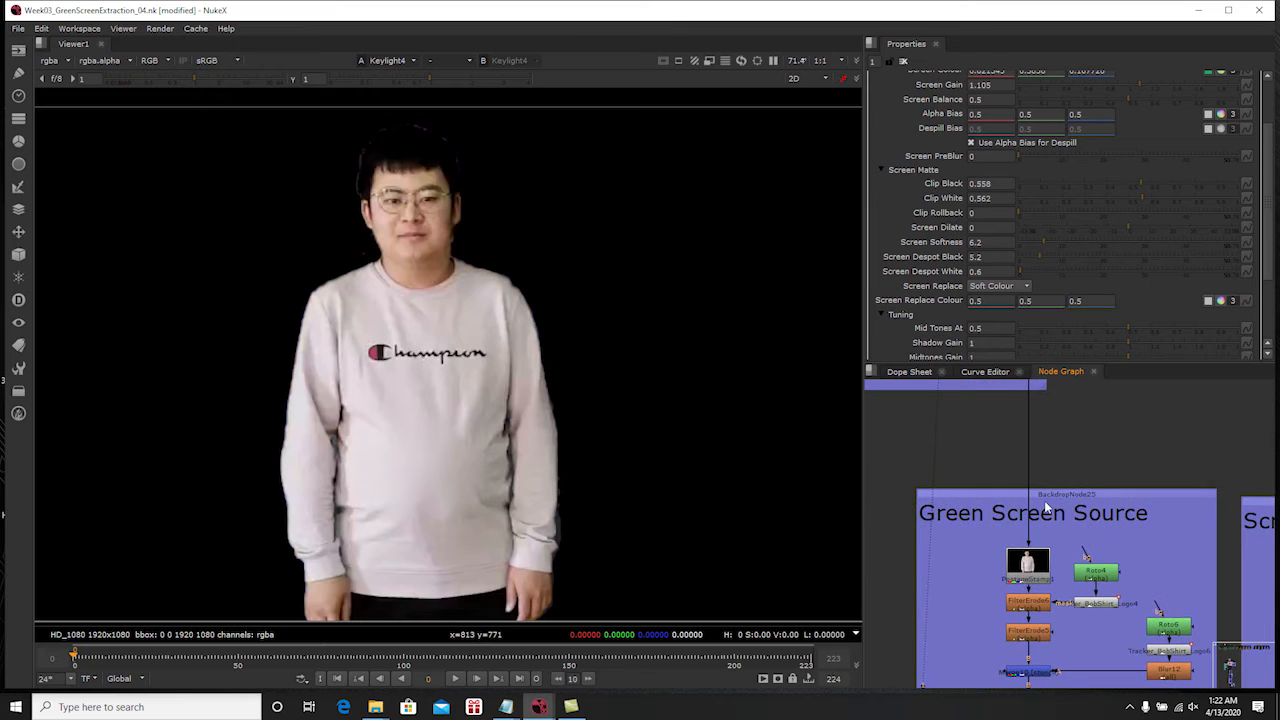
scroll(1081, 564, up, 3)
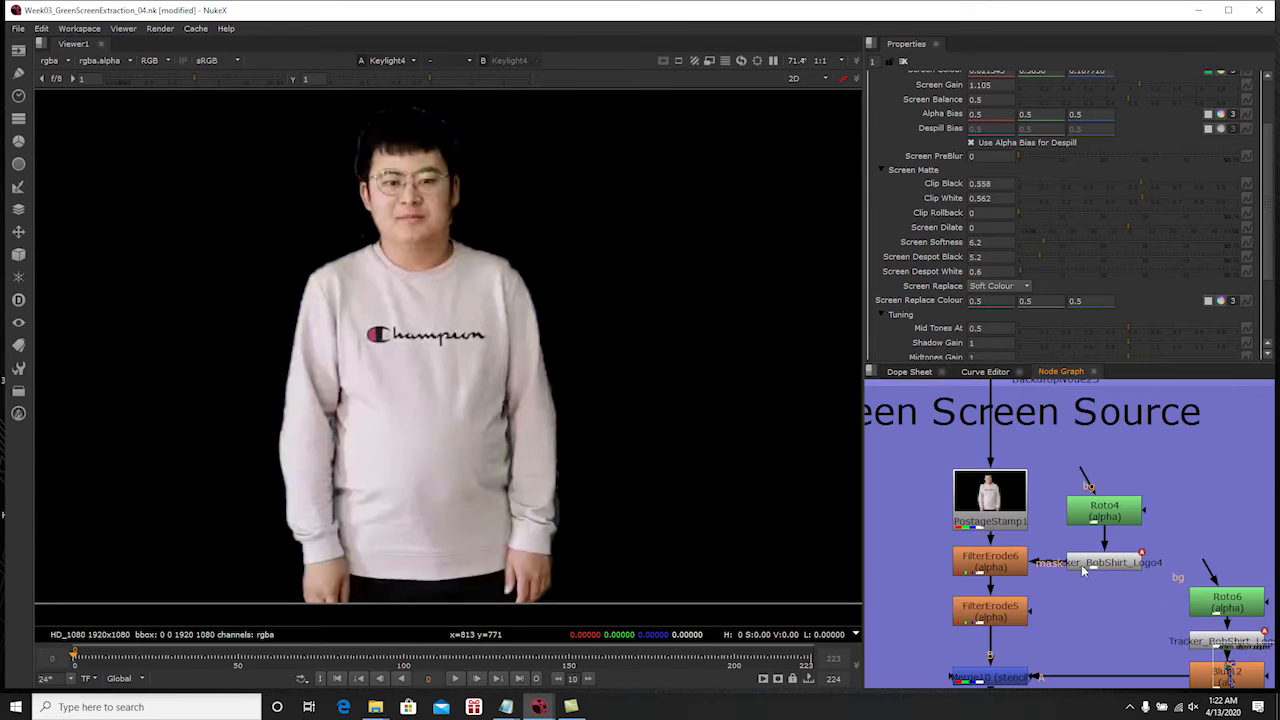
click(903, 61)
double_click(1103, 562)
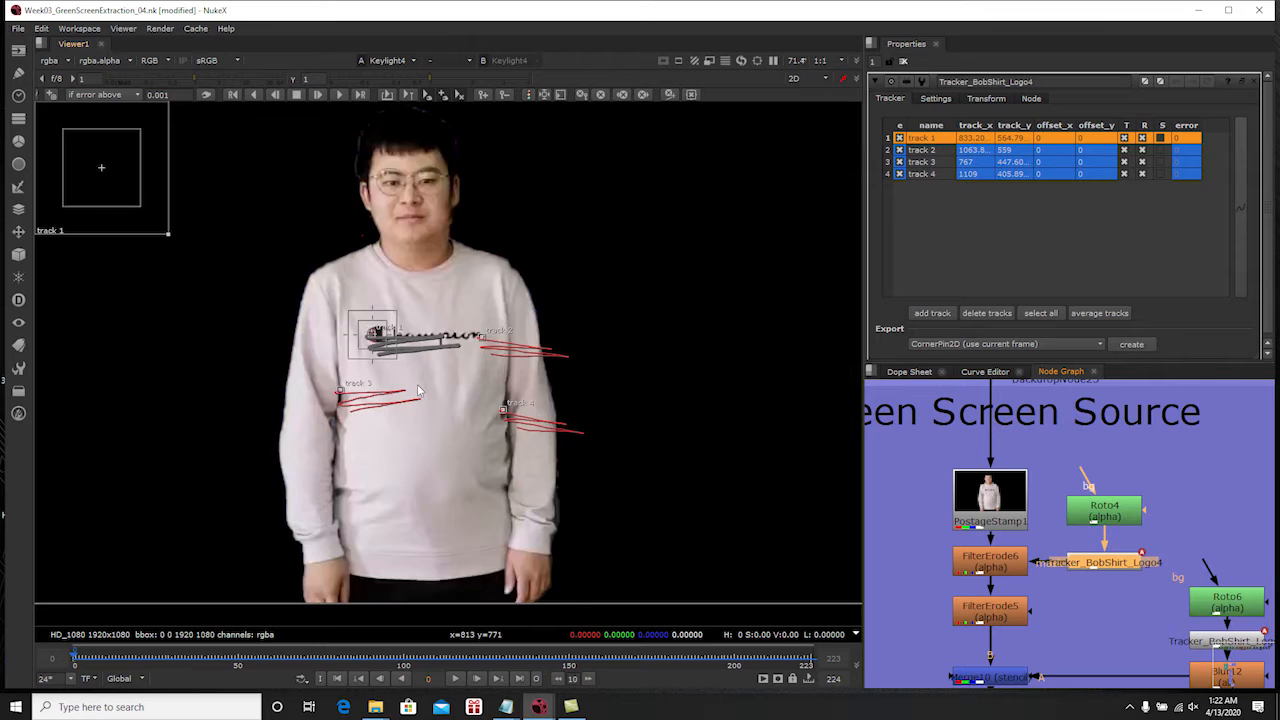
scroll(405, 370, up, 3)
scroll(1110, 548, up, 2)
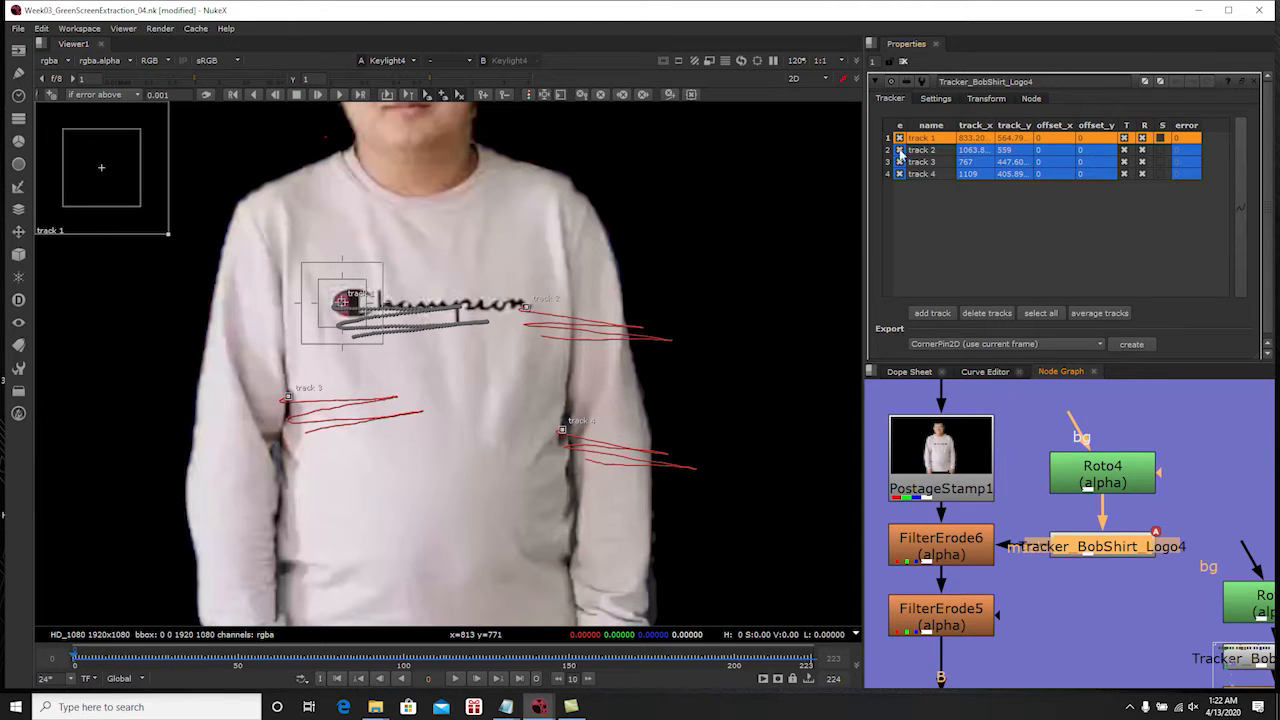
click(904, 62)
View PostageStamp1 and add an unconnected Tracker node above Roto4
middle_drag(1040, 552, 1034, 572)
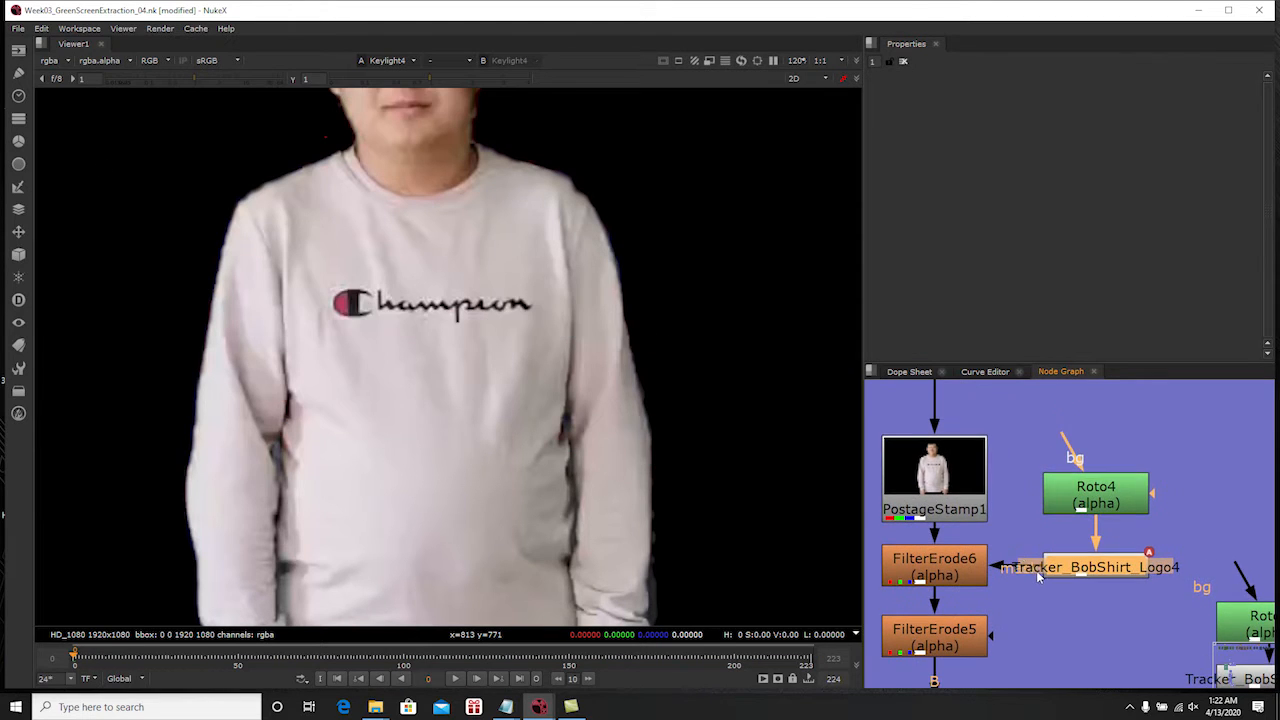
click(960, 506)
key(1)
middle_drag(1003, 510, 1004, 544)
click(1158, 455)
key(Tab)
text(tracker)
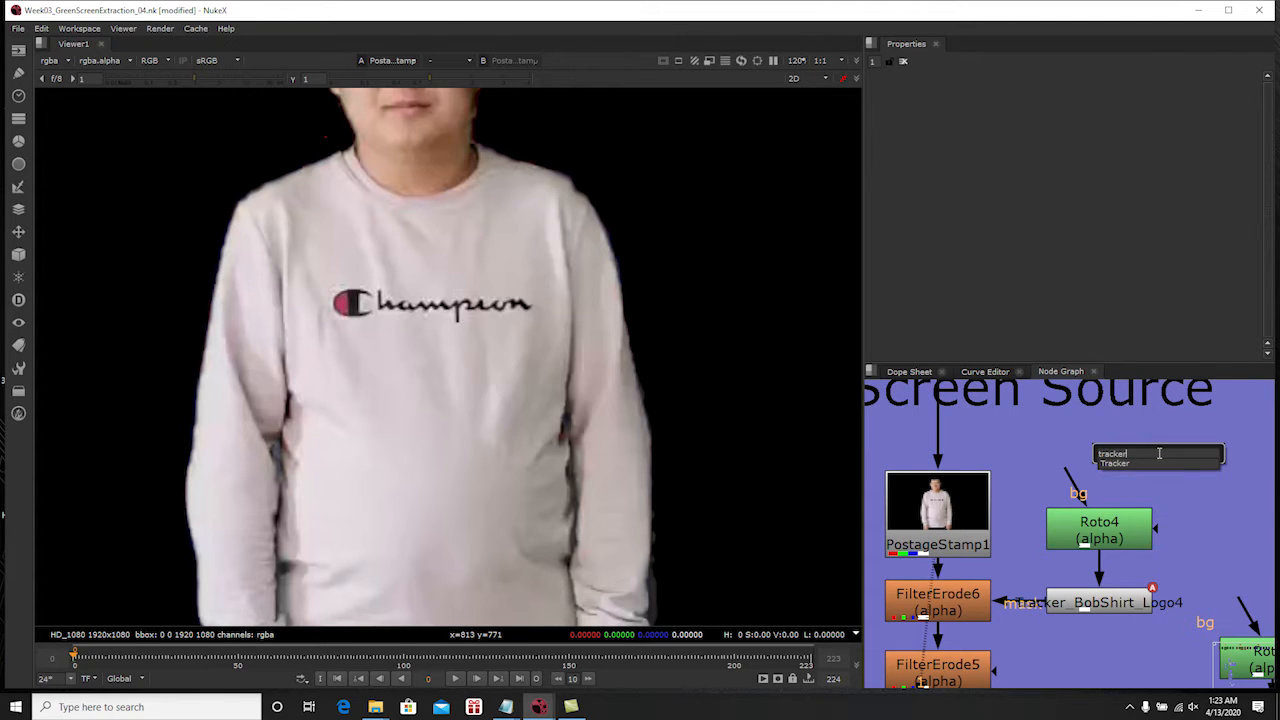
key(Return)
Connect the new Tracker to PostageStamp1, move both nodes slightly up, and view the Tracker's output
drag(1132, 420, 983, 490)
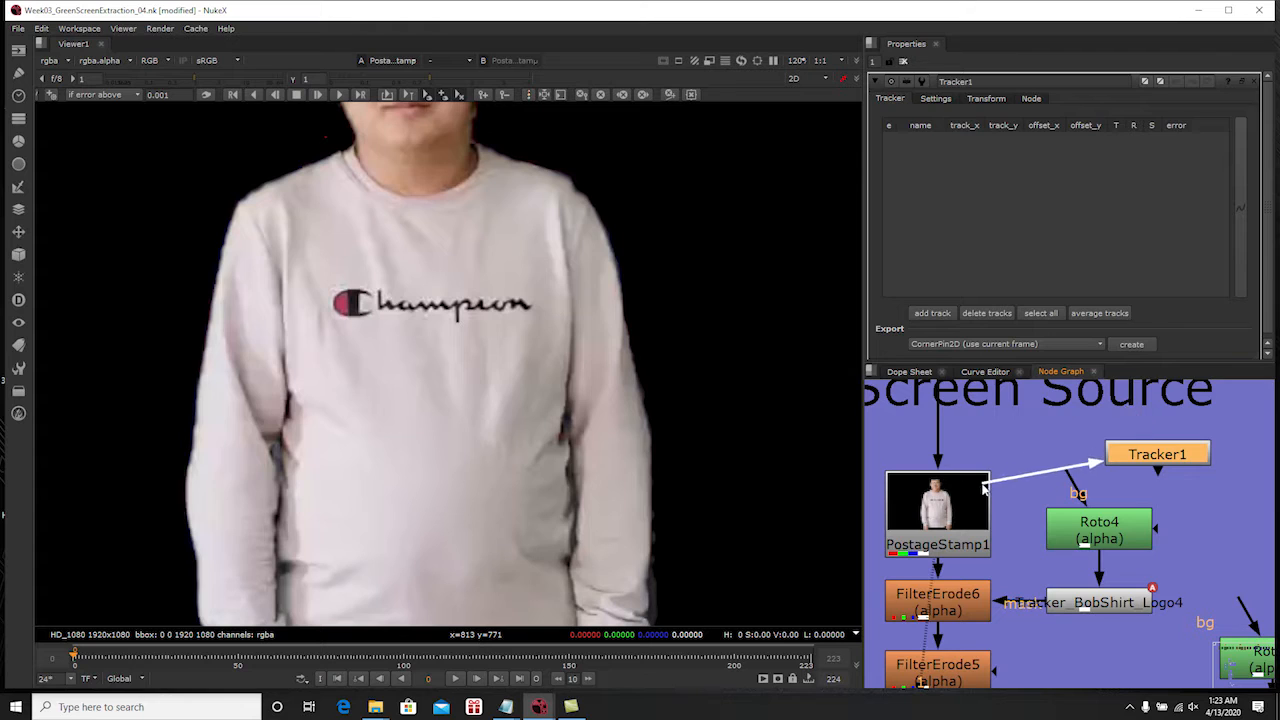
mouse_move(1155, 452)
mouse_down()
mouse_move(1084, 421)
mouse_move(1152, 429)
mouse_up()
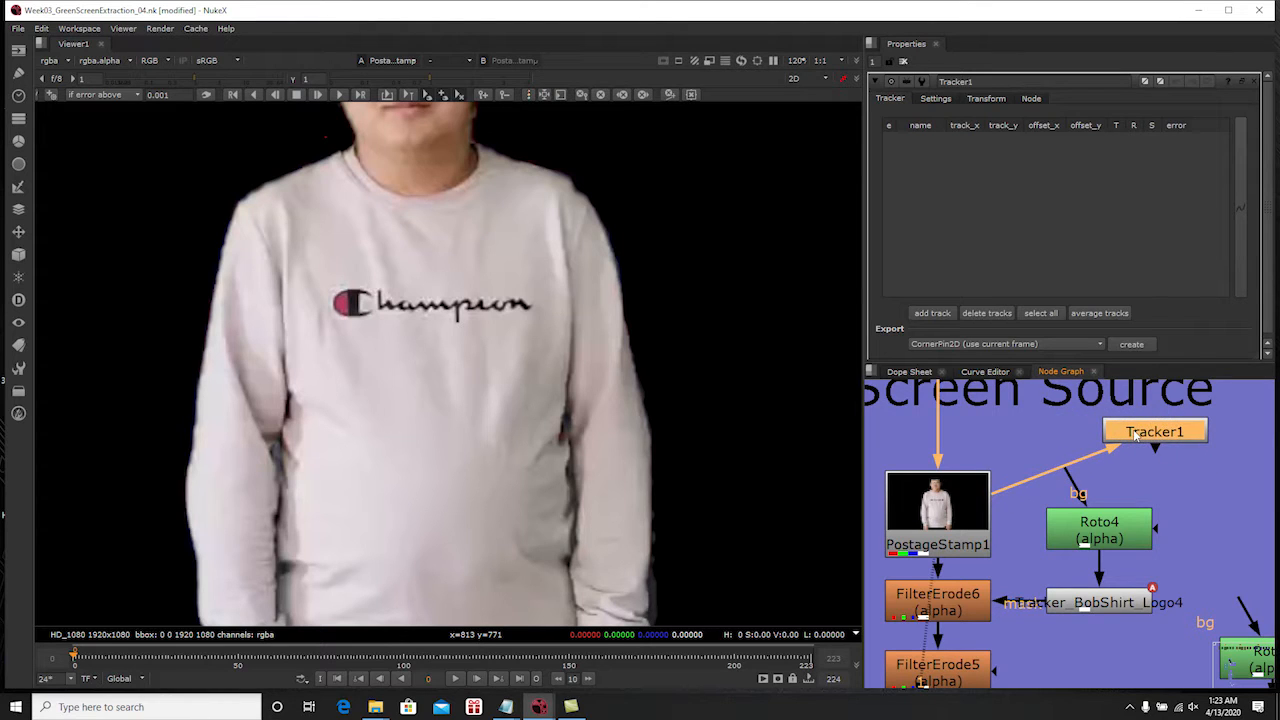
drag(965, 500, 965, 469)
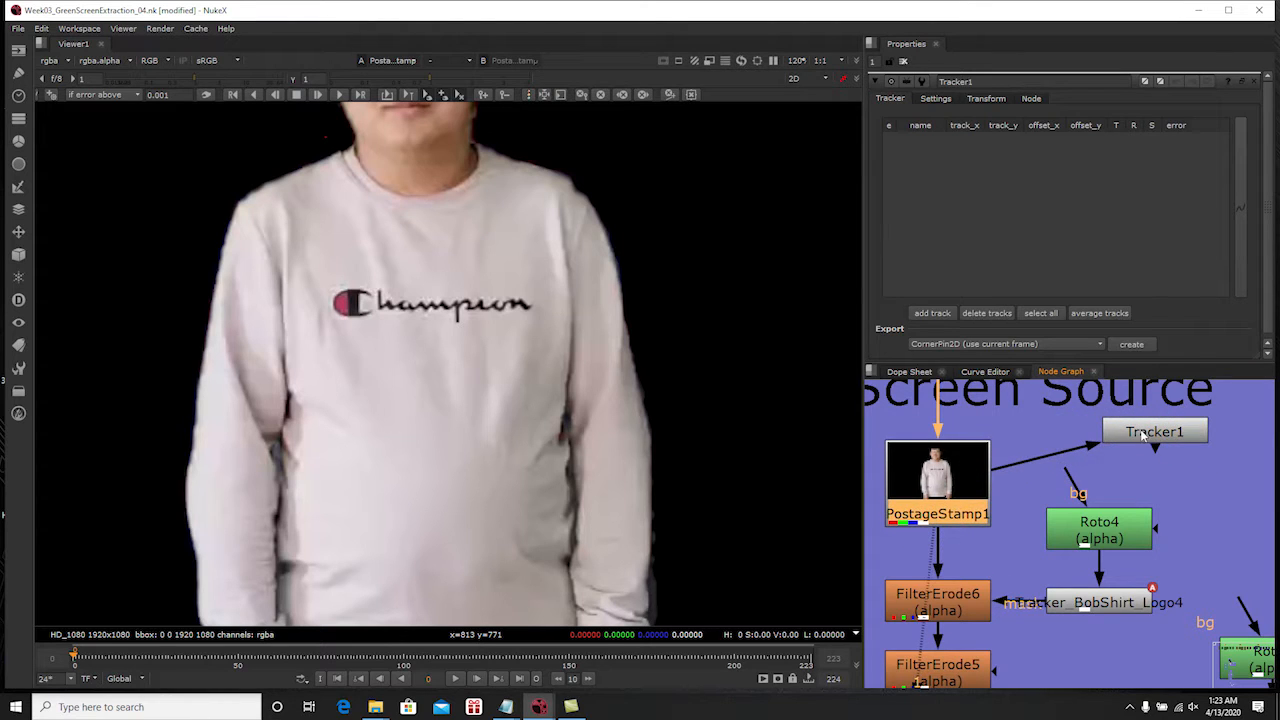
key(1)
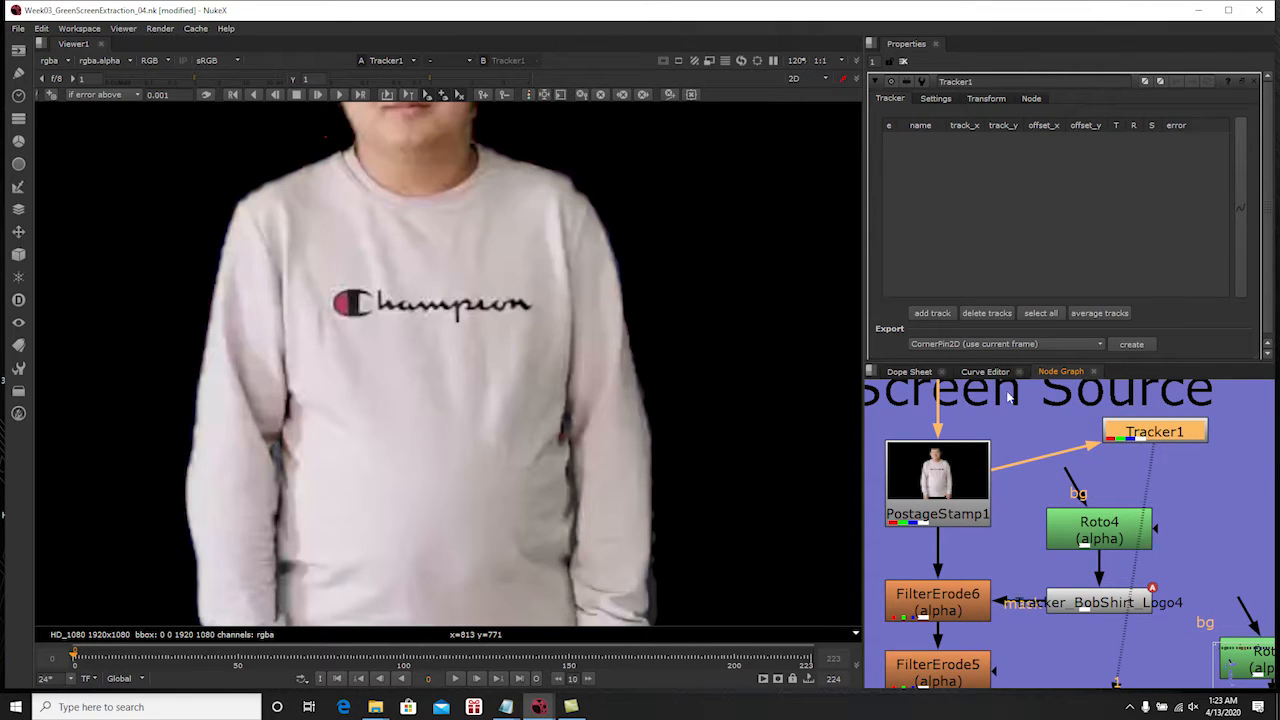
Add a track to the new Tracker and place it just below the shirt's Champion logo, at about x 916, y 536
click(932, 313)
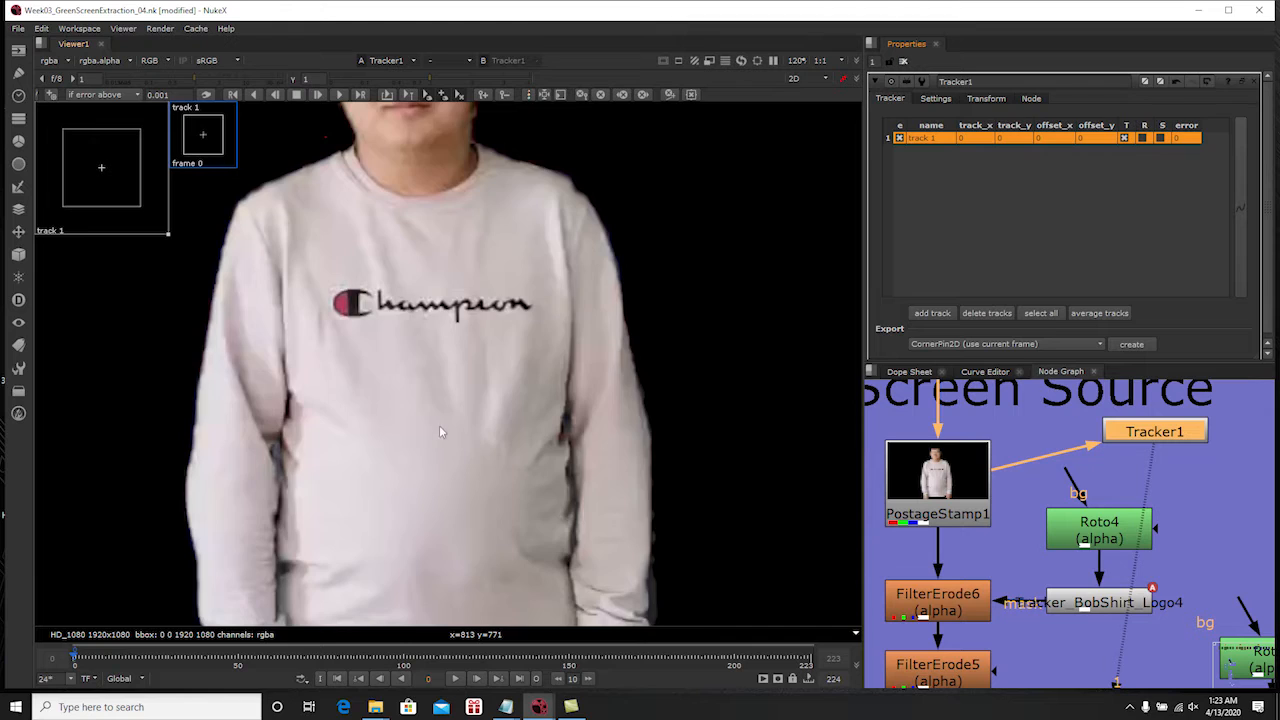
scroll(439, 425, down, 5)
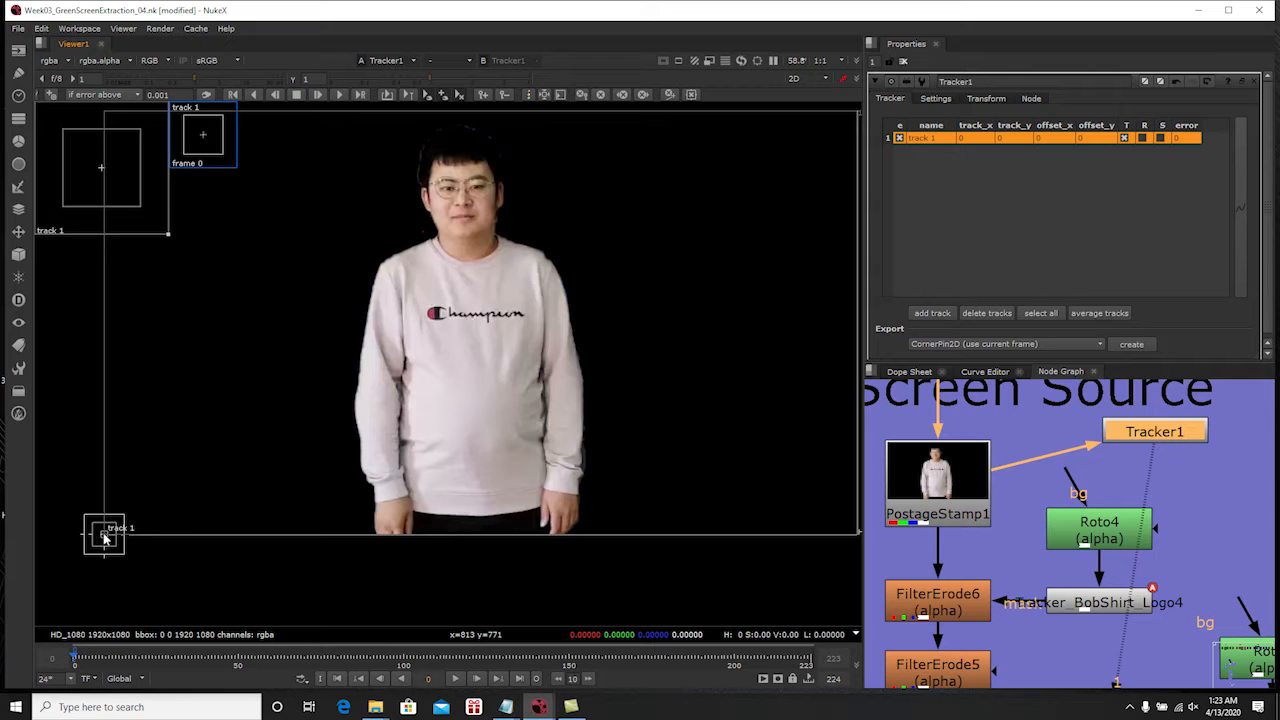
drag(105, 538, 462, 327)
scroll(445, 370, up, 4)
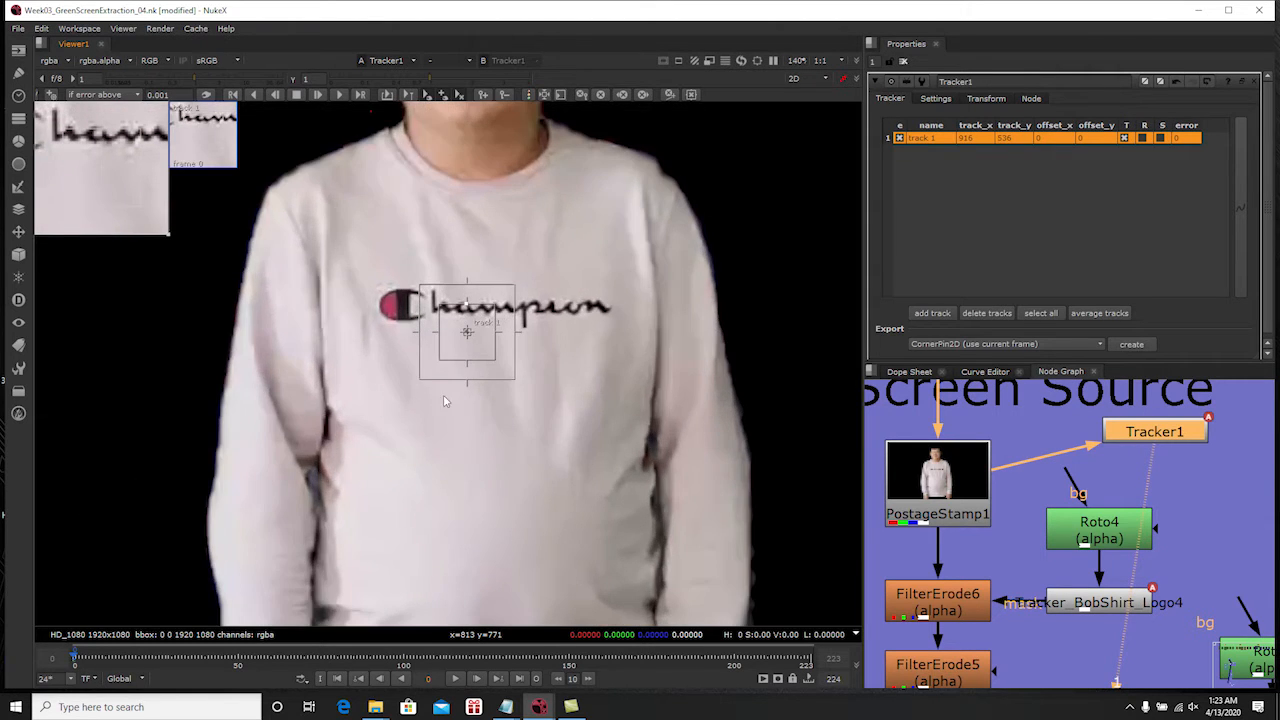
middle_drag(441, 456, 438, 463)
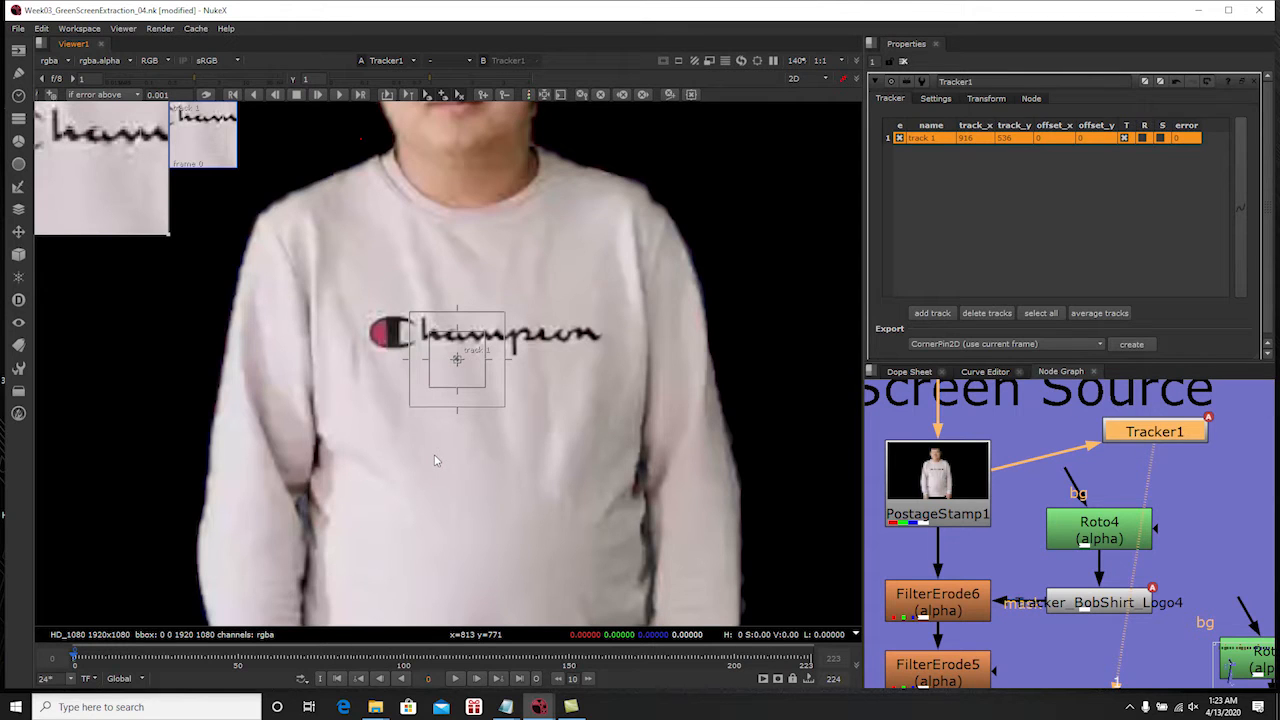
scroll(434, 460, up, 1)
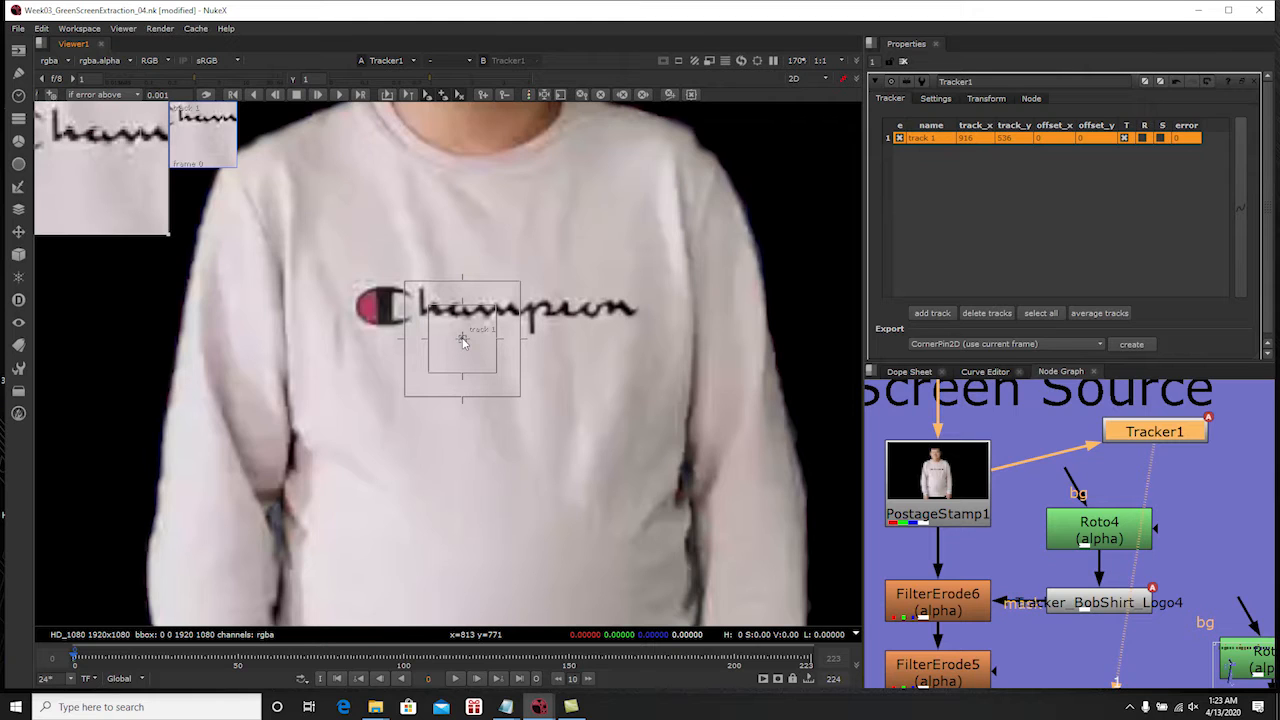
Move track 1 onto the red part of the shirt's Champion logo, at about x 834, y 565.5
middle_drag(573, 411, 563, 441)
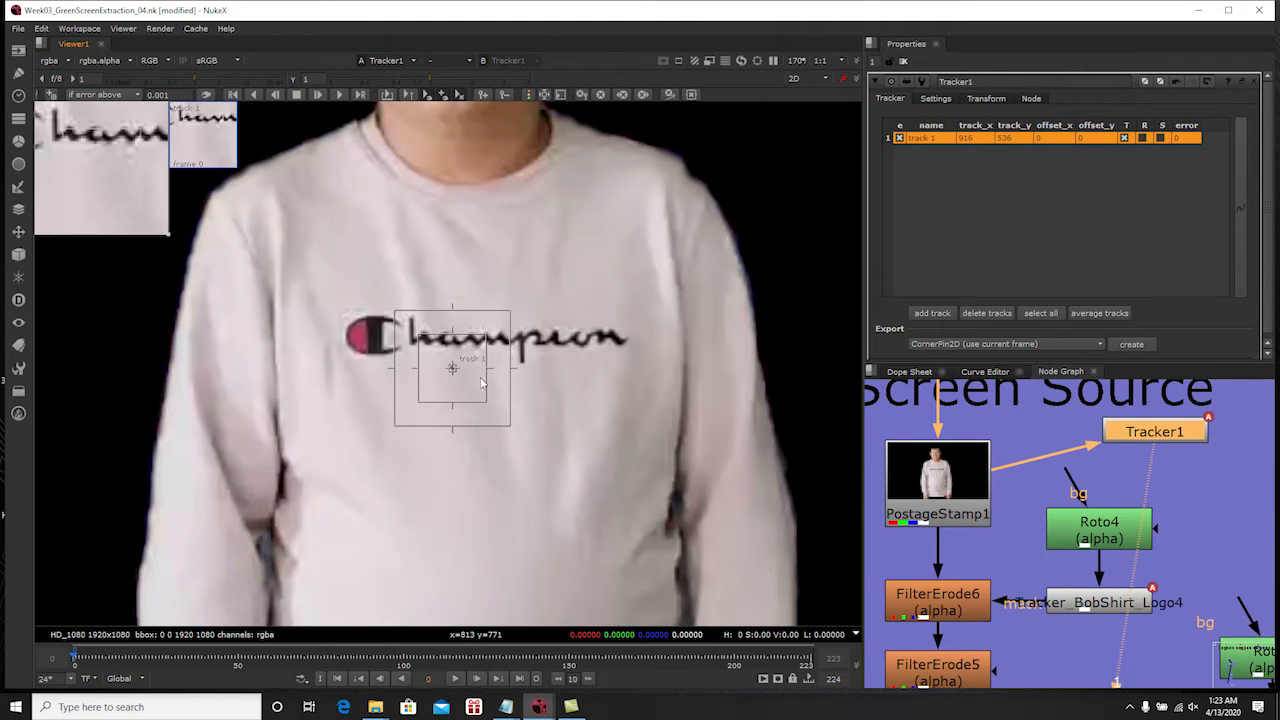
drag(453, 370, 360, 337)
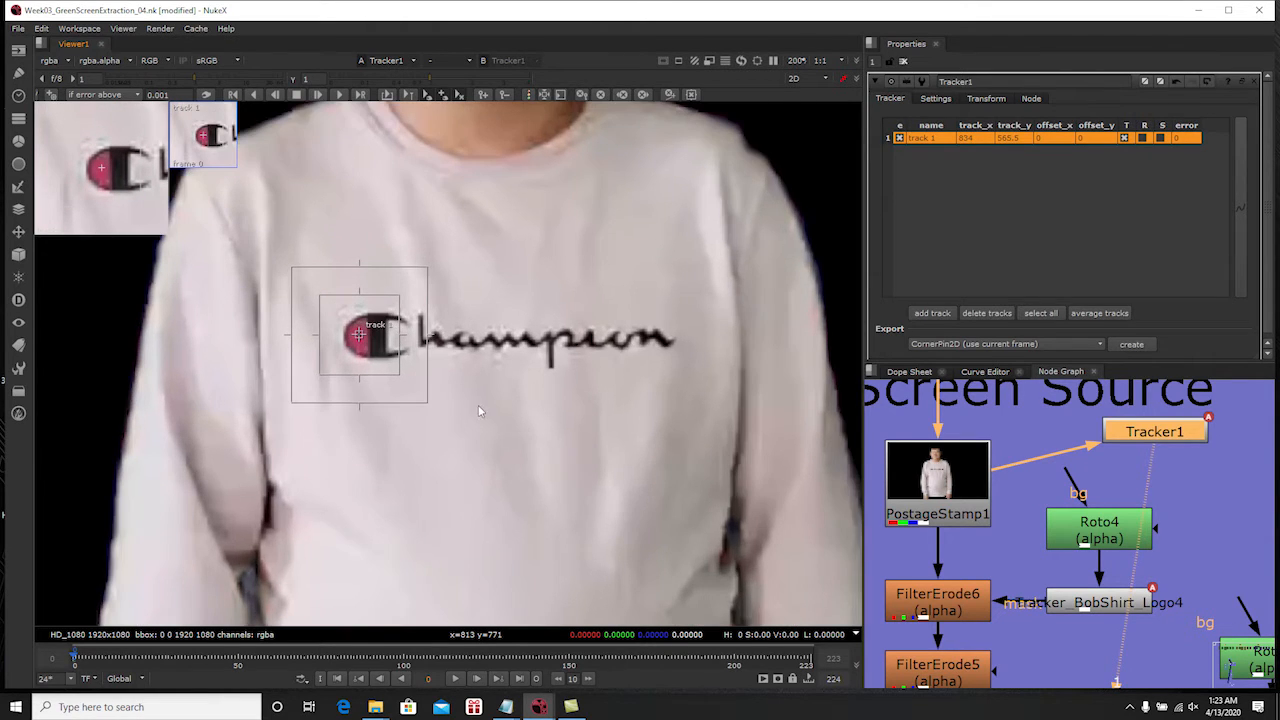
scroll(446, 386, up, 1)
scroll(446, 386, down, 1)
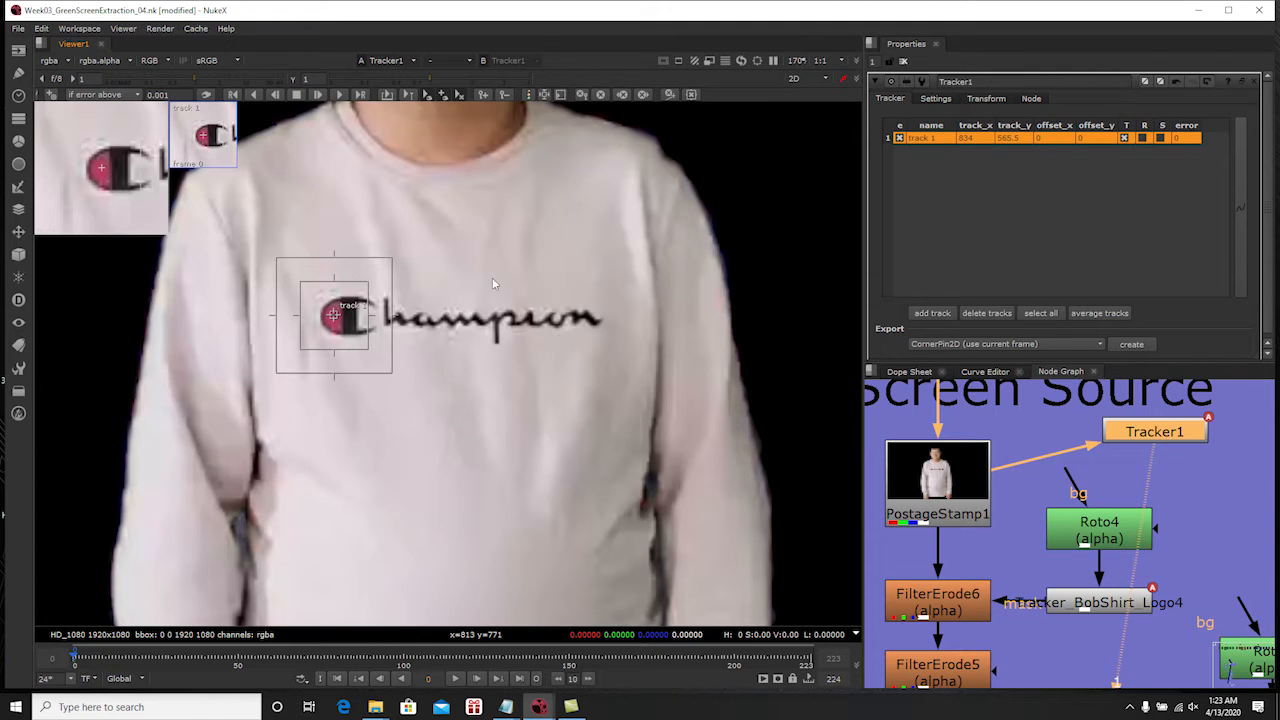
Track the logo point forward through the whole clip and return to the first frame
click(339, 94)
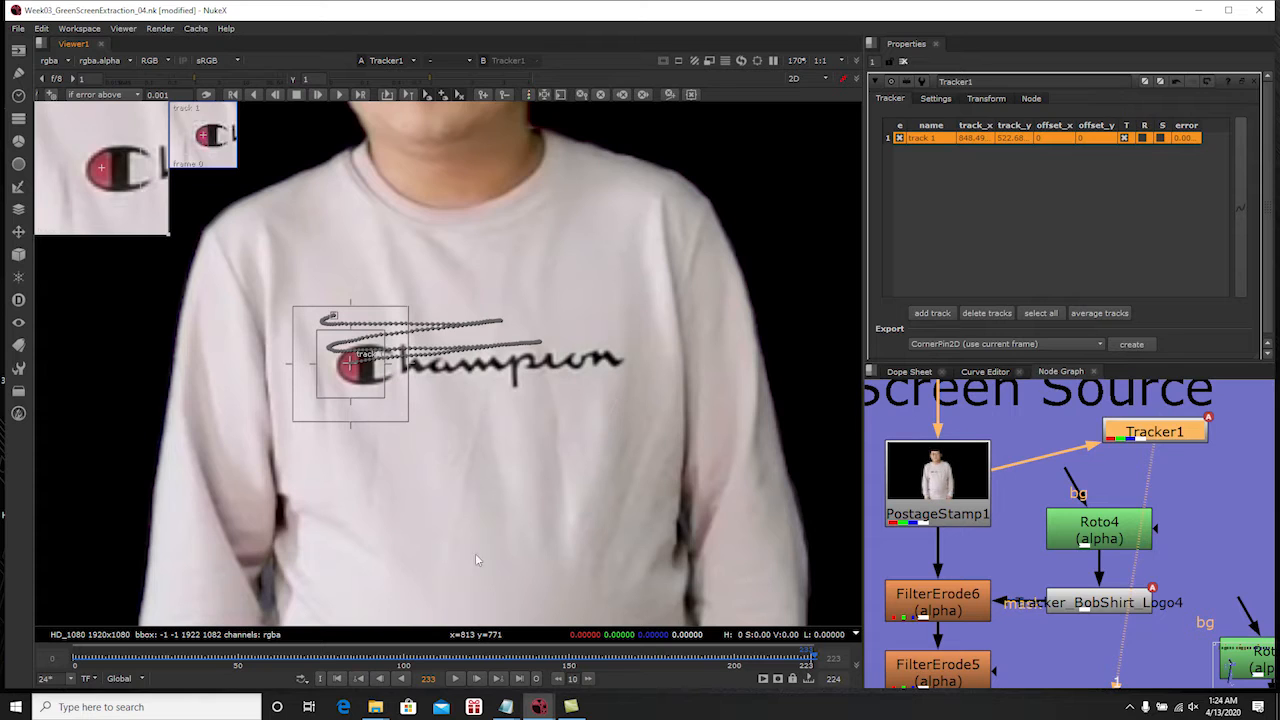
click(338, 678)
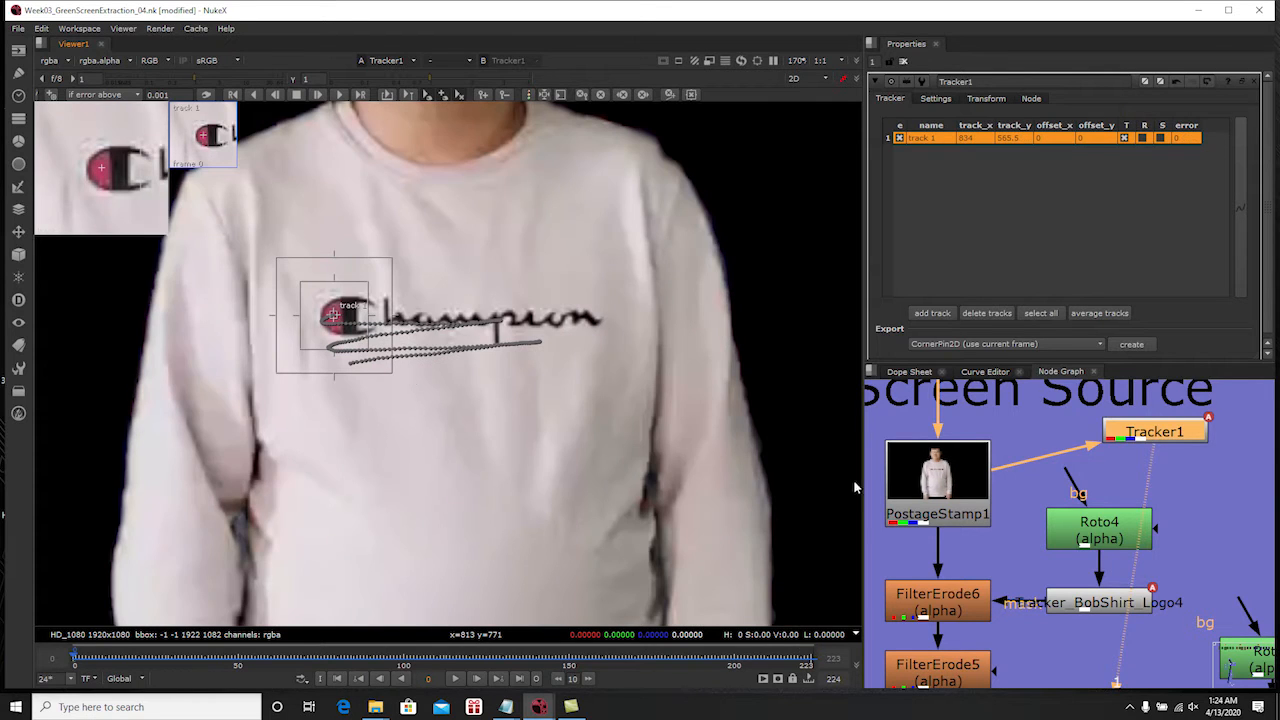
Open Tracker_BobShirt_Logo4 and inspect its four tracks on the shirt one by one, finishing on track 1
middle_drag(1102, 514, 1114, 494)
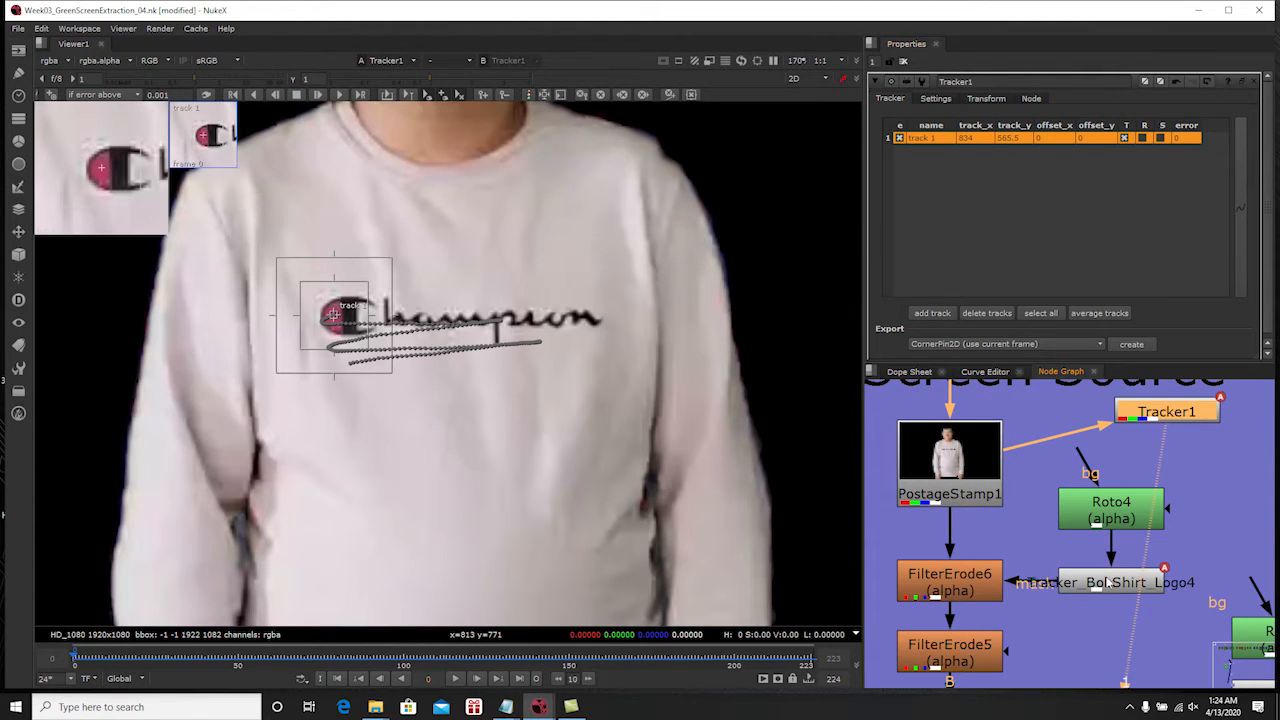
double_click(1108, 583)
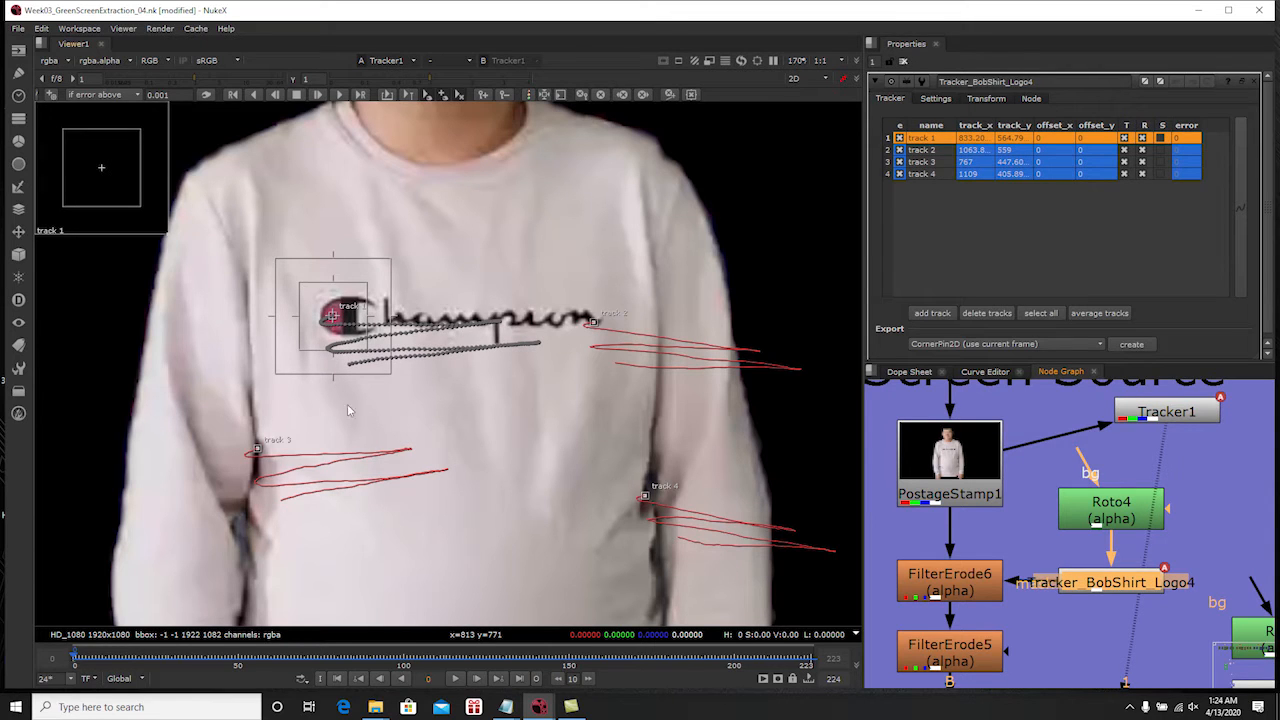
click(934, 150)
click(931, 162)
click(933, 174)
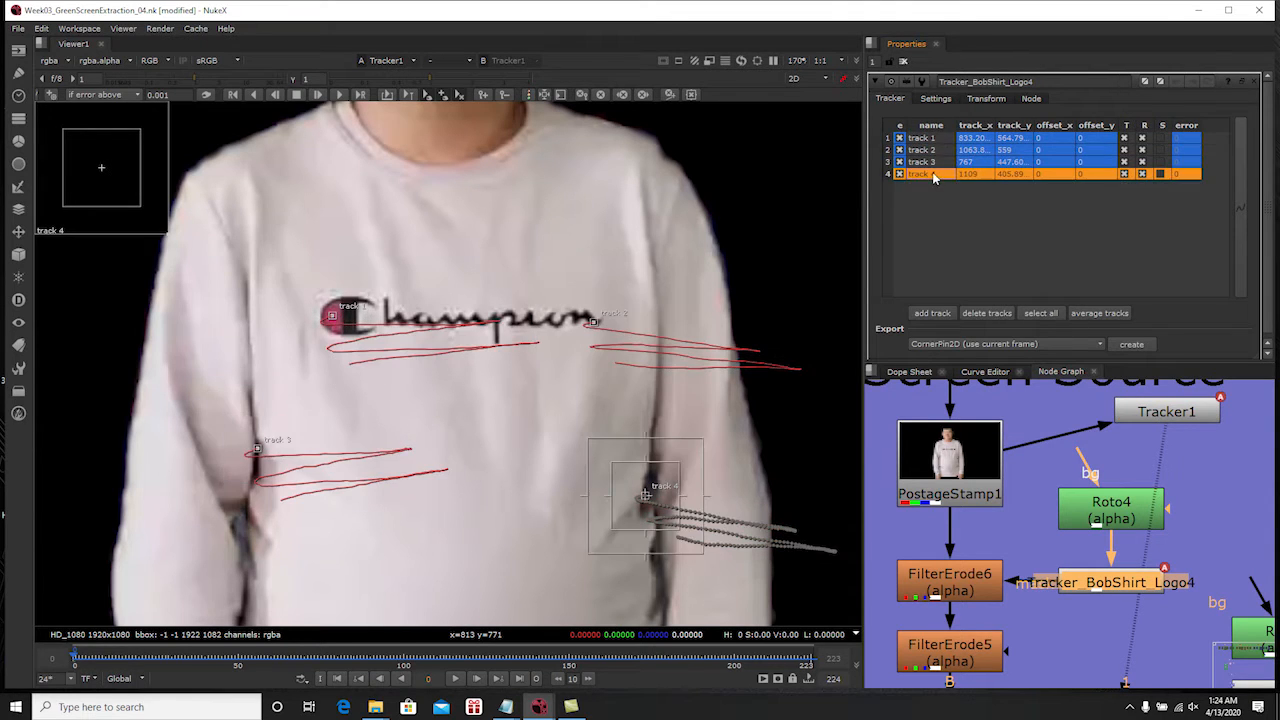
click(947, 202)
click(945, 138)
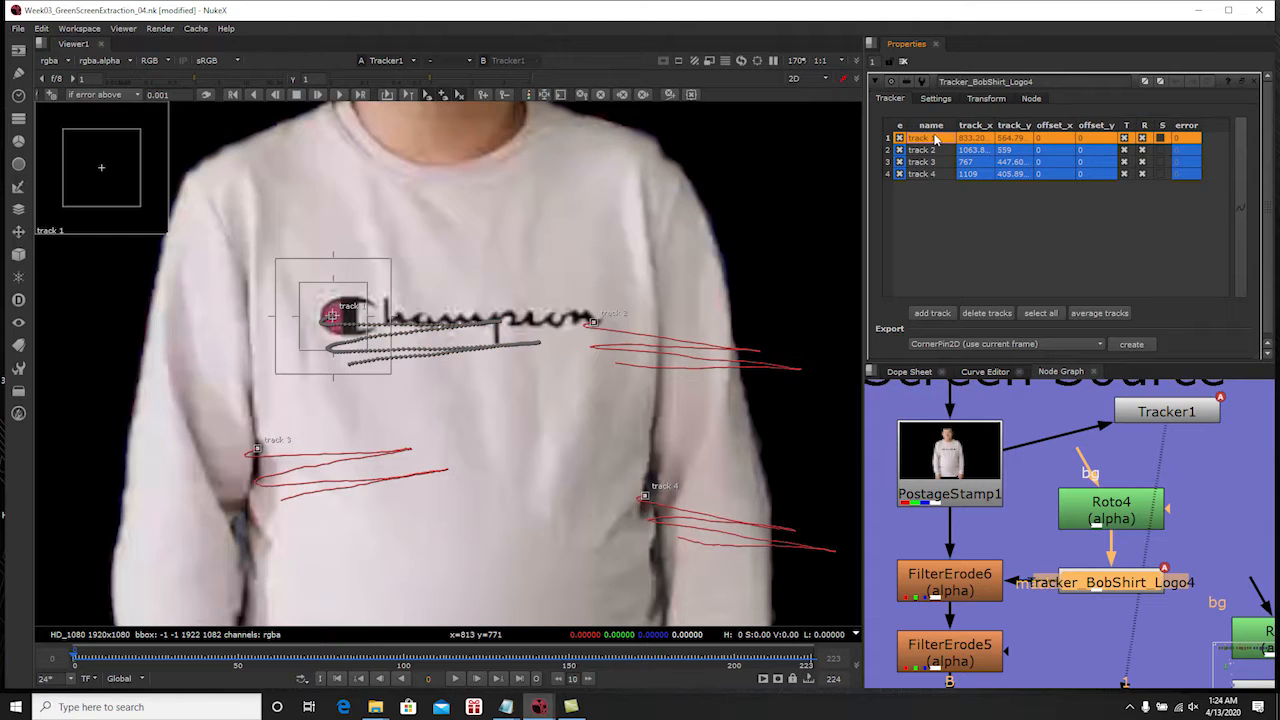
Check the match-move transform type and the reference frame of Tracker_BobShirt_Logo4, and return to its track list
click(986, 99)
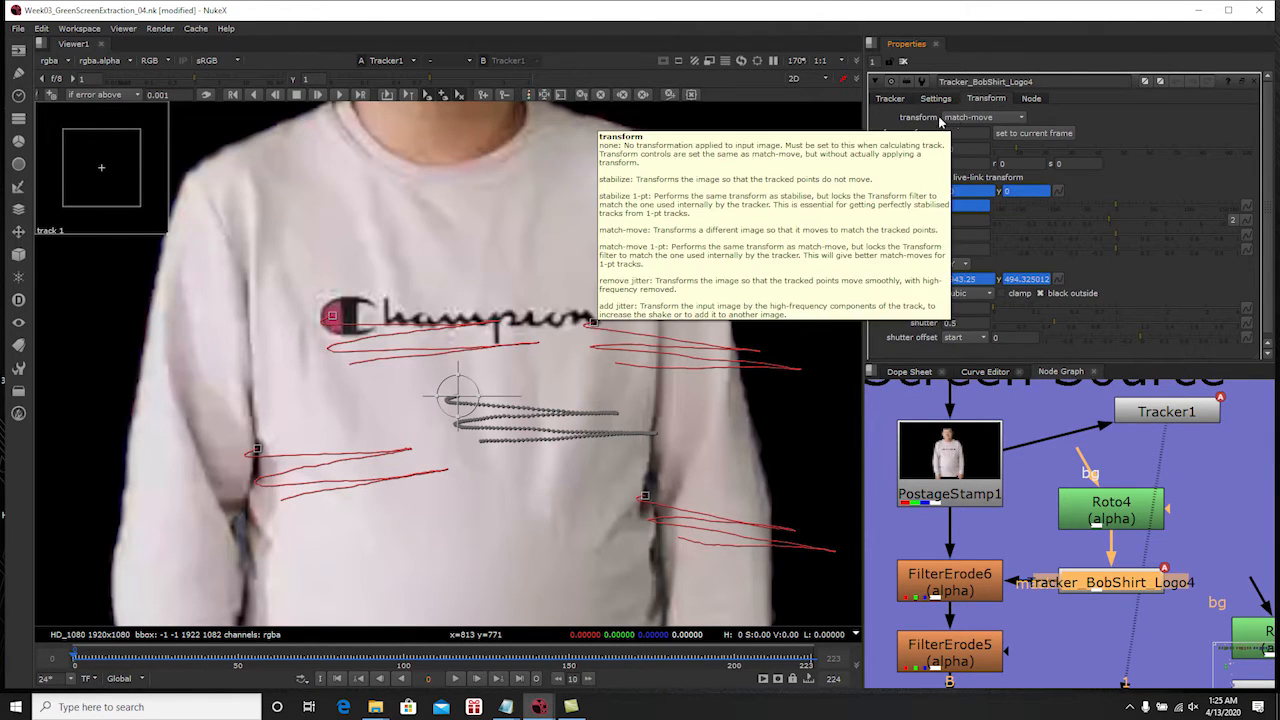
click(960, 119)
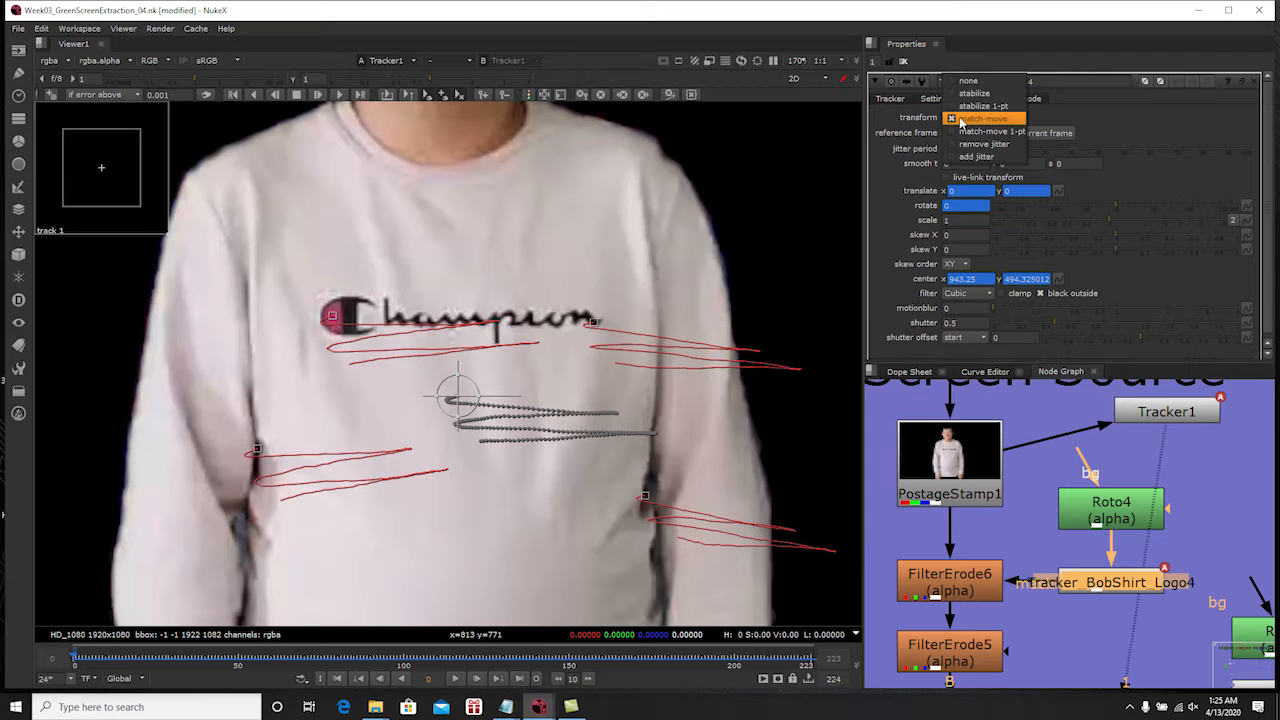
click(971, 120)
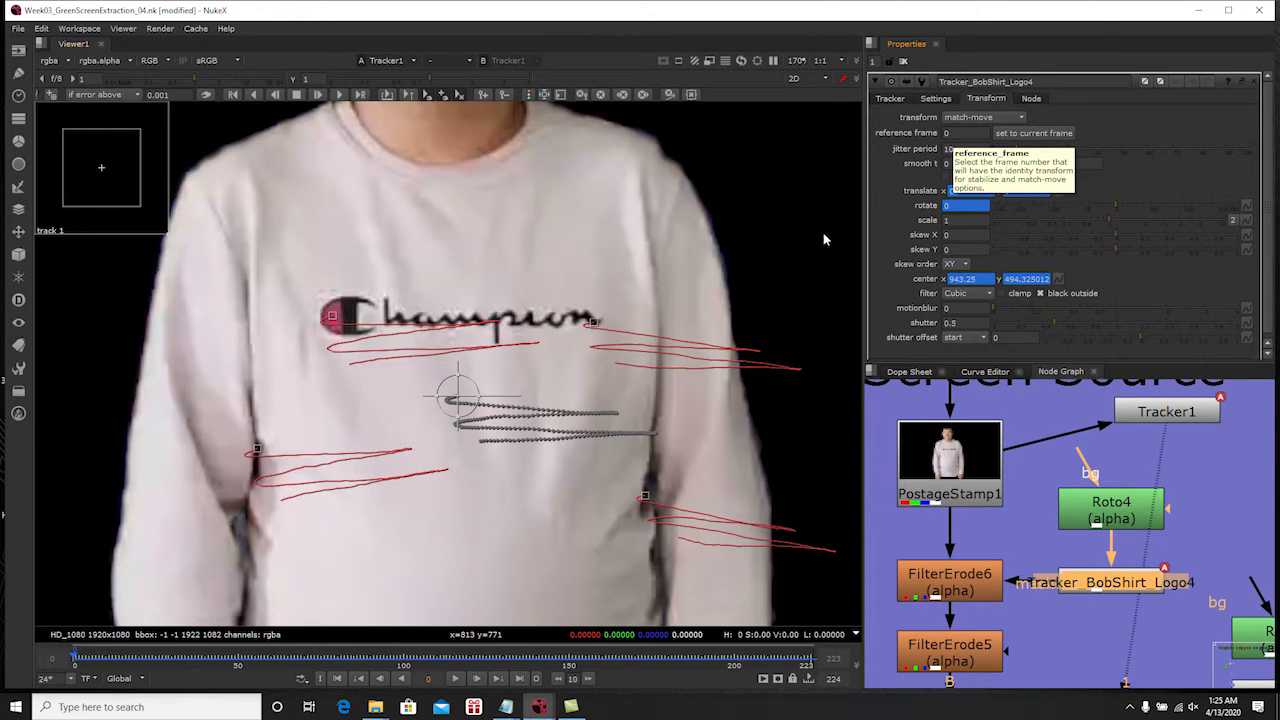
click(956, 131)
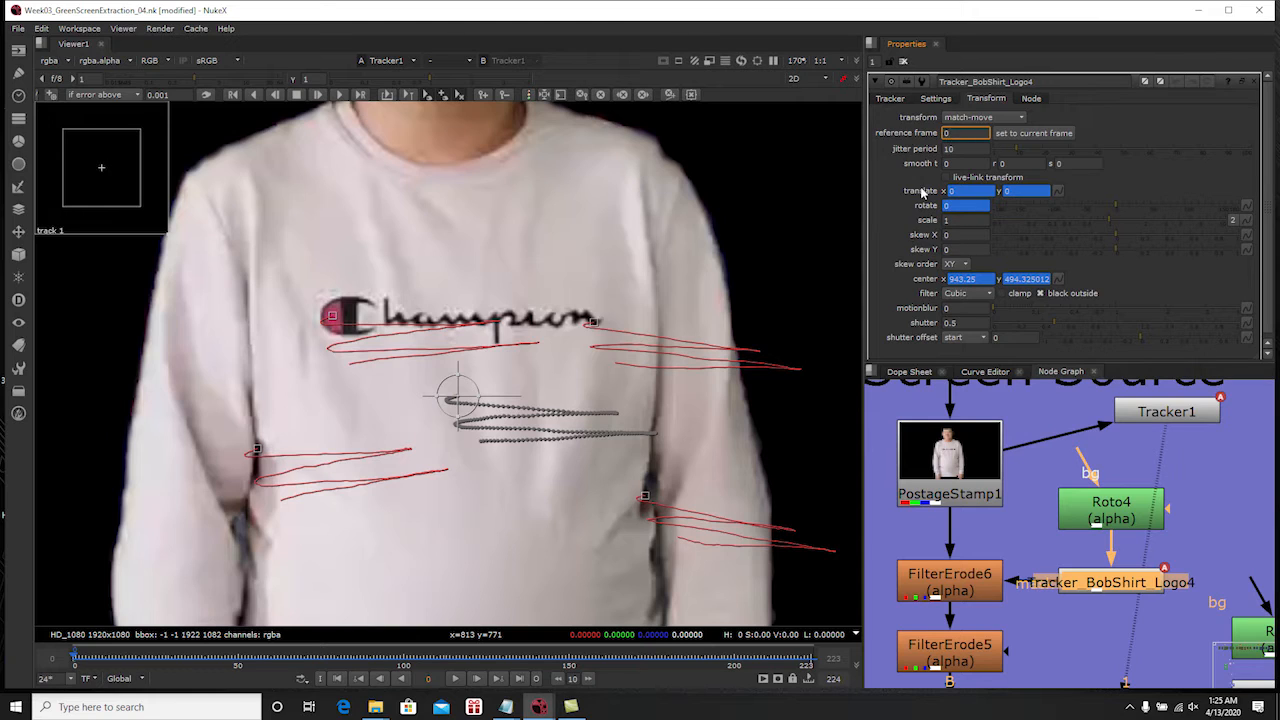
click(890, 99)
Clear the open node properties and open Roto4 to inspect its shape over the man's whole figure
middle_drag(1110, 553, 1121, 516)
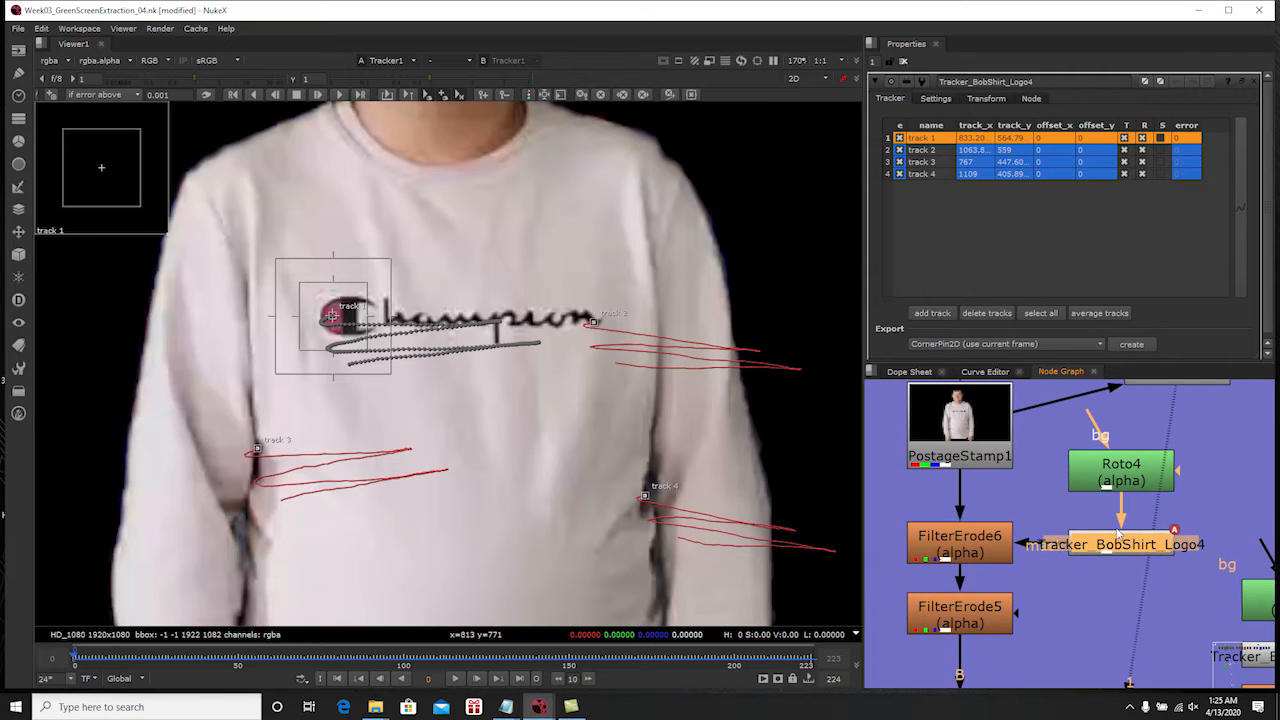
click(905, 64)
scroll(701, 430, down, 5)
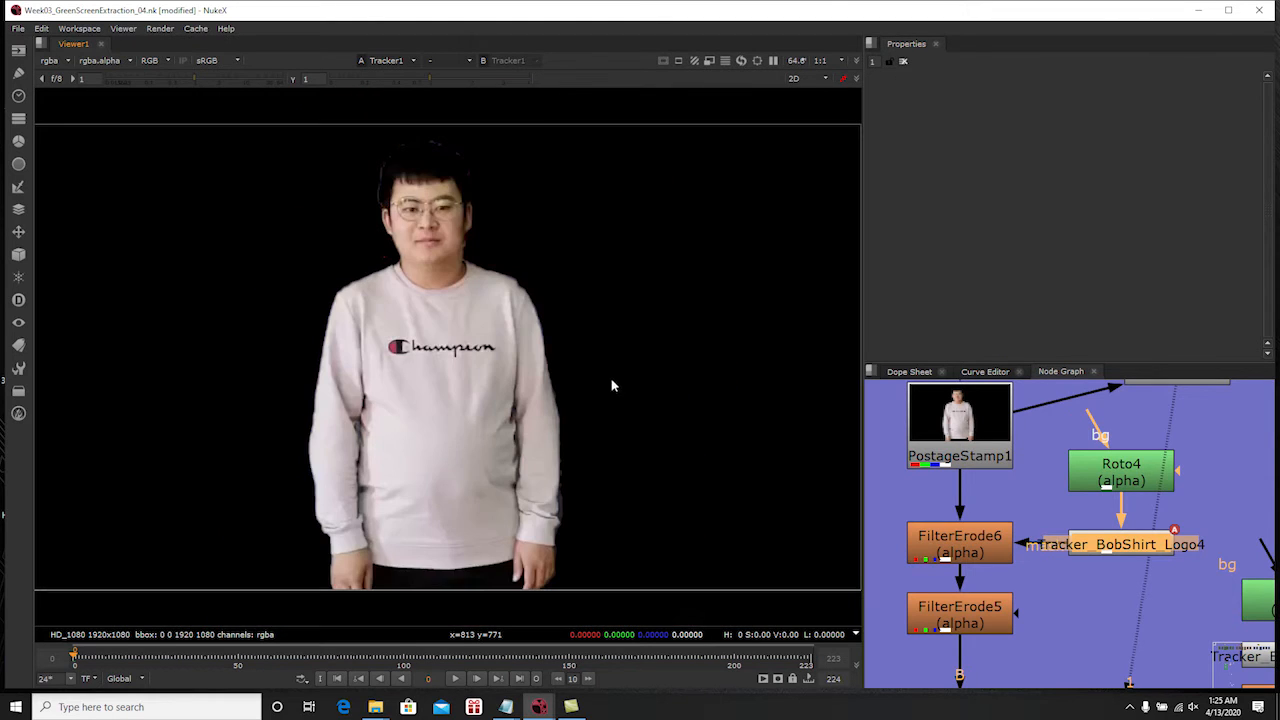
double_click(1122, 477)
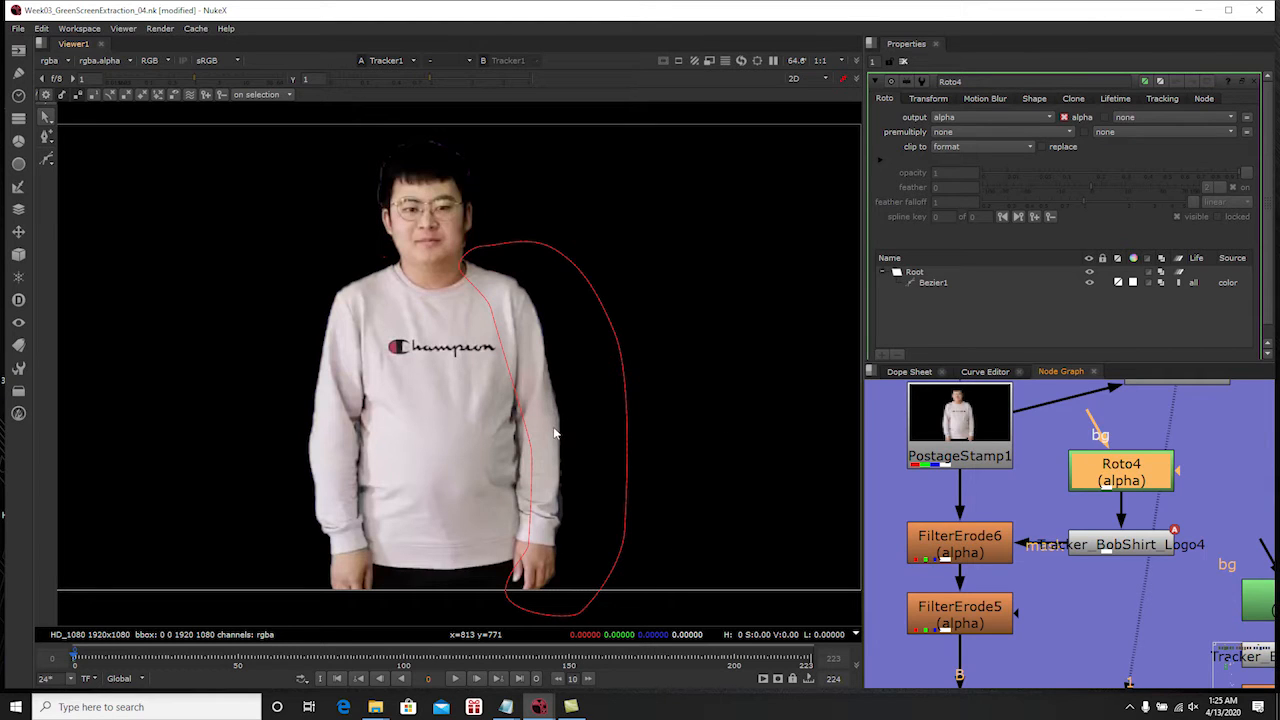
middle_drag(544, 405, 558, 392)
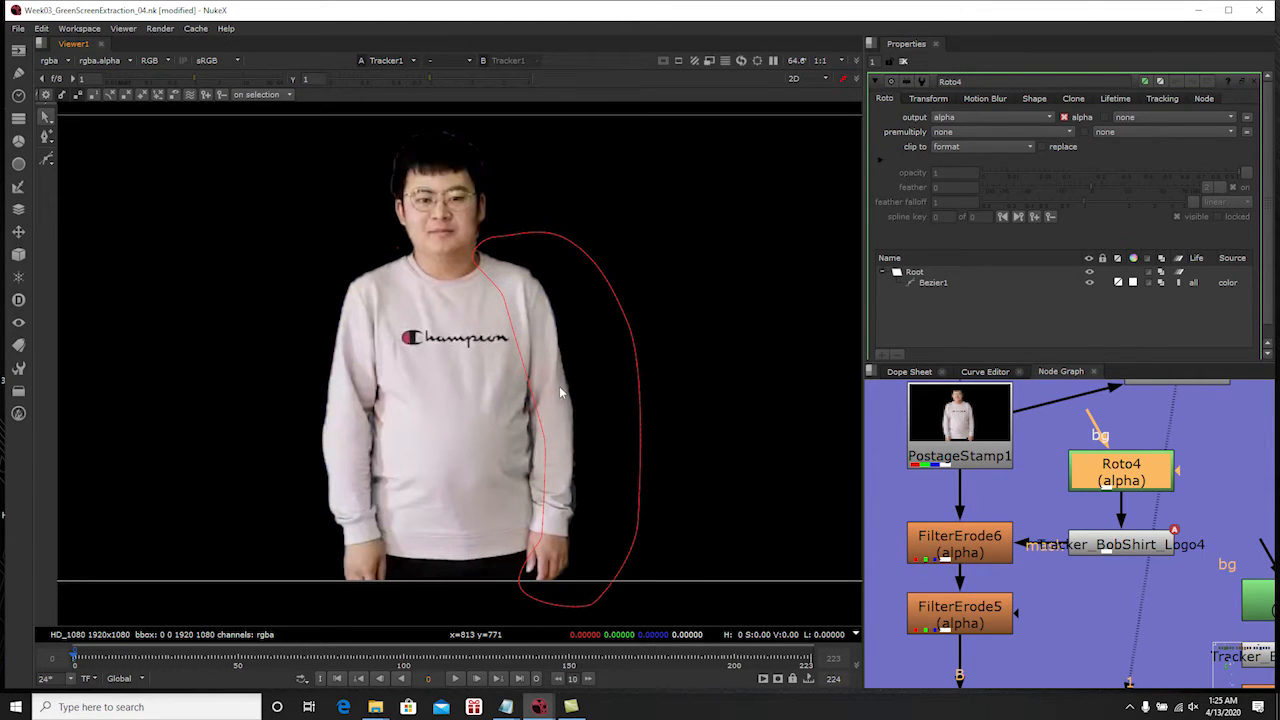
Compare the colour image with its alpha under the Roto4 shape, leaving the alpha channel displayed
key(a)
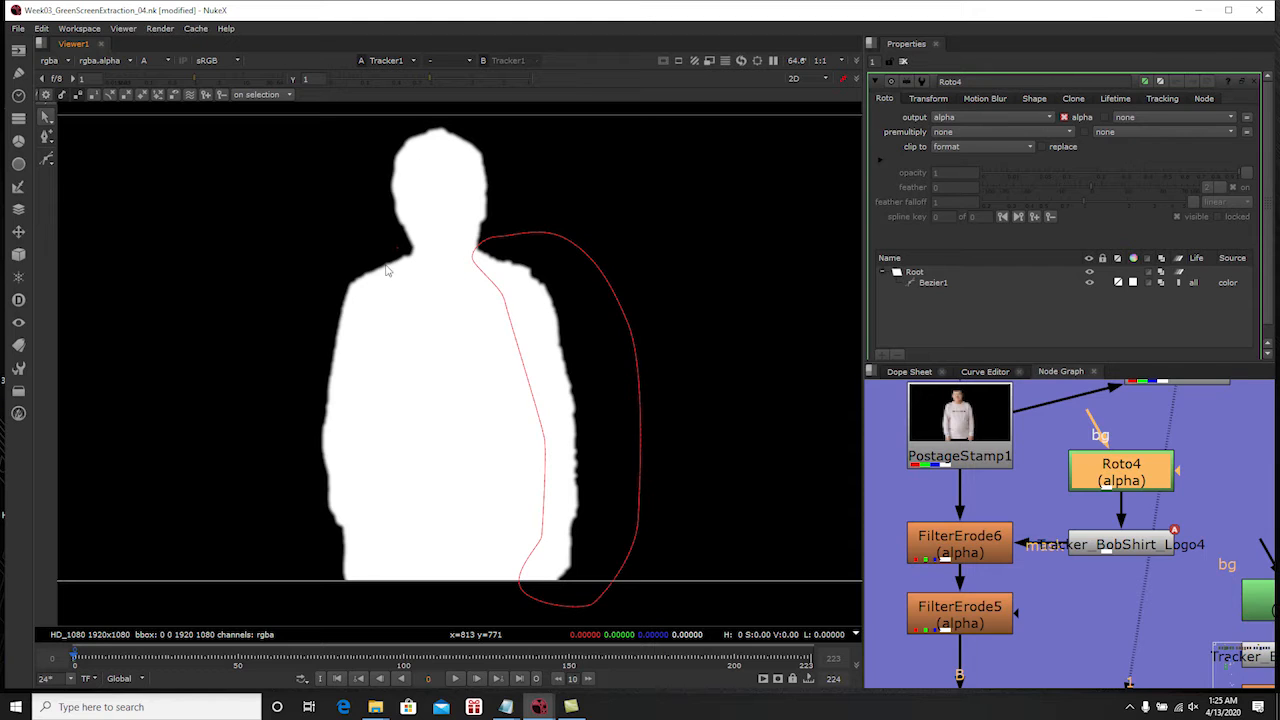
key(a)
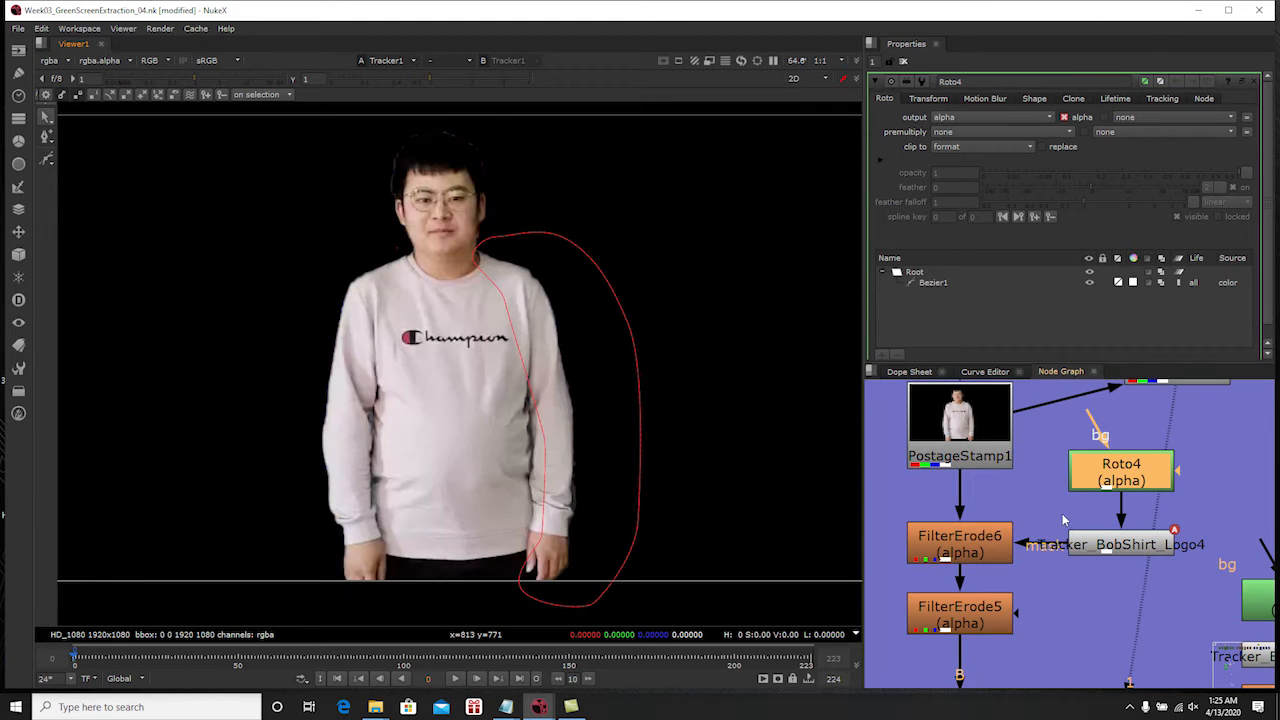
middle_drag(1062, 513, 1057, 523)
key(a)
middle_drag(488, 398, 502, 398)
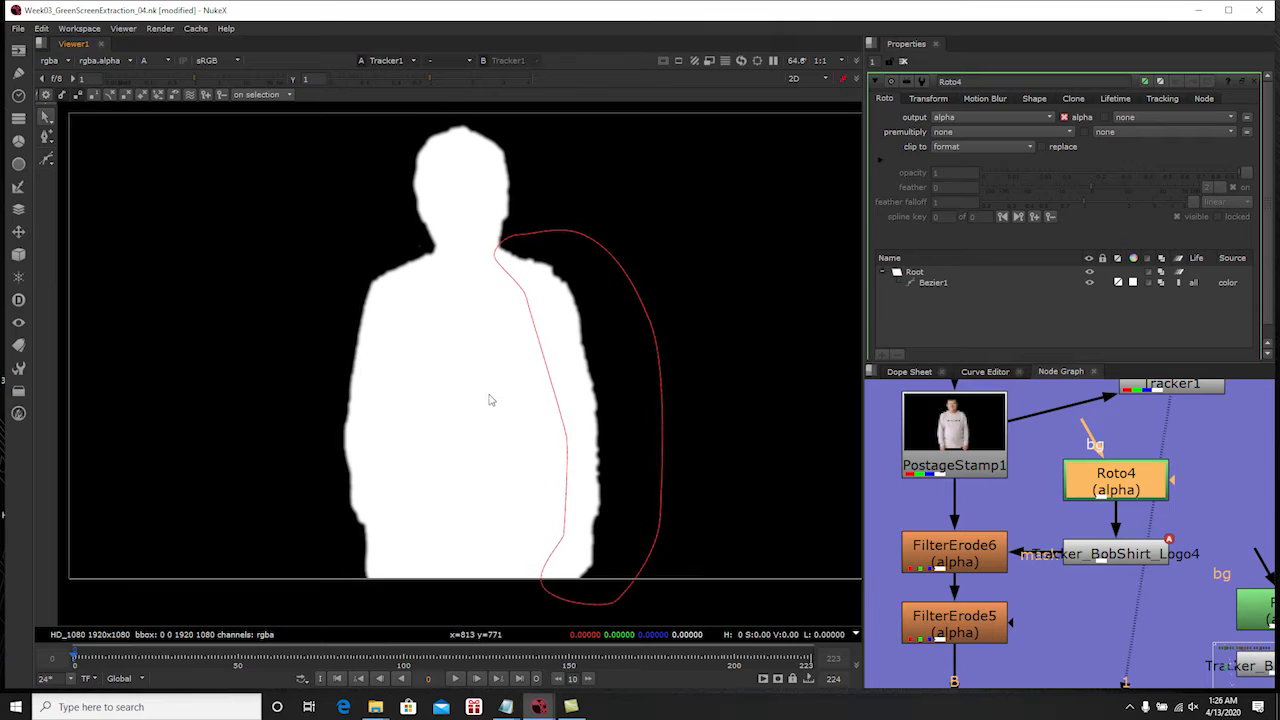
View PostageStamp1's alpha, clear the open node properties, and select FilterErode6
click(985, 463)
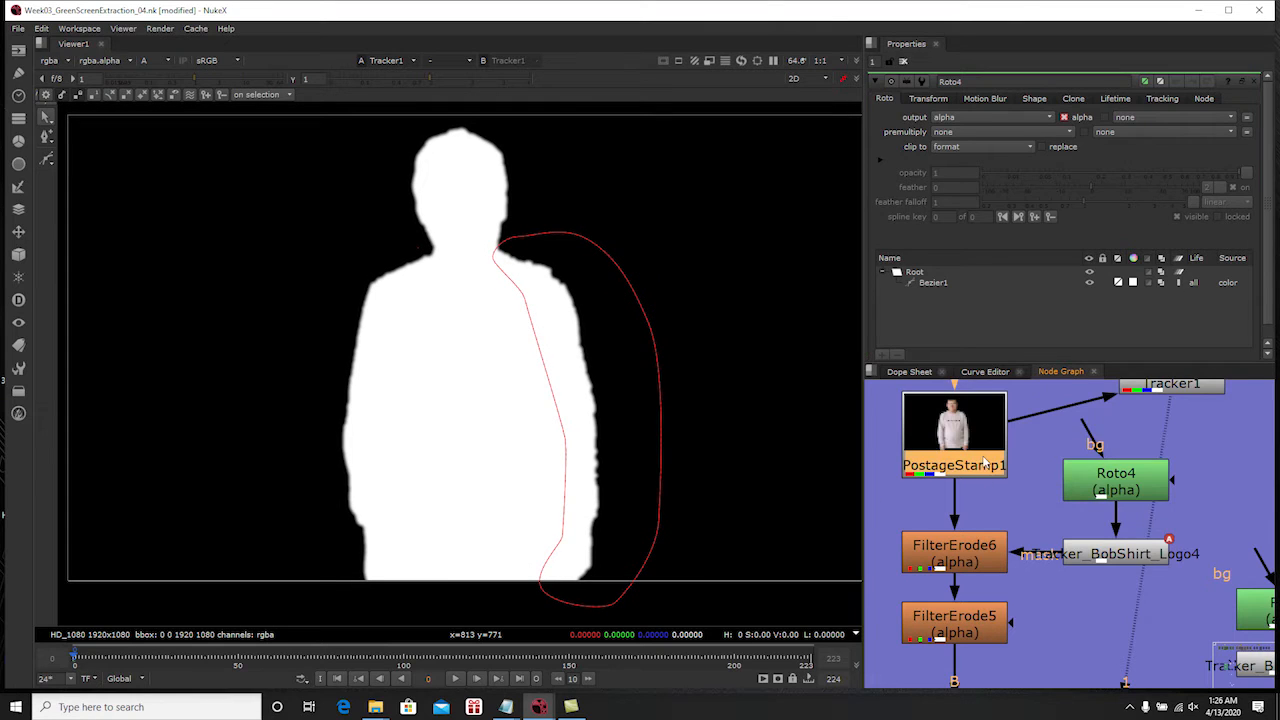
click(903, 61)
click(967, 553)
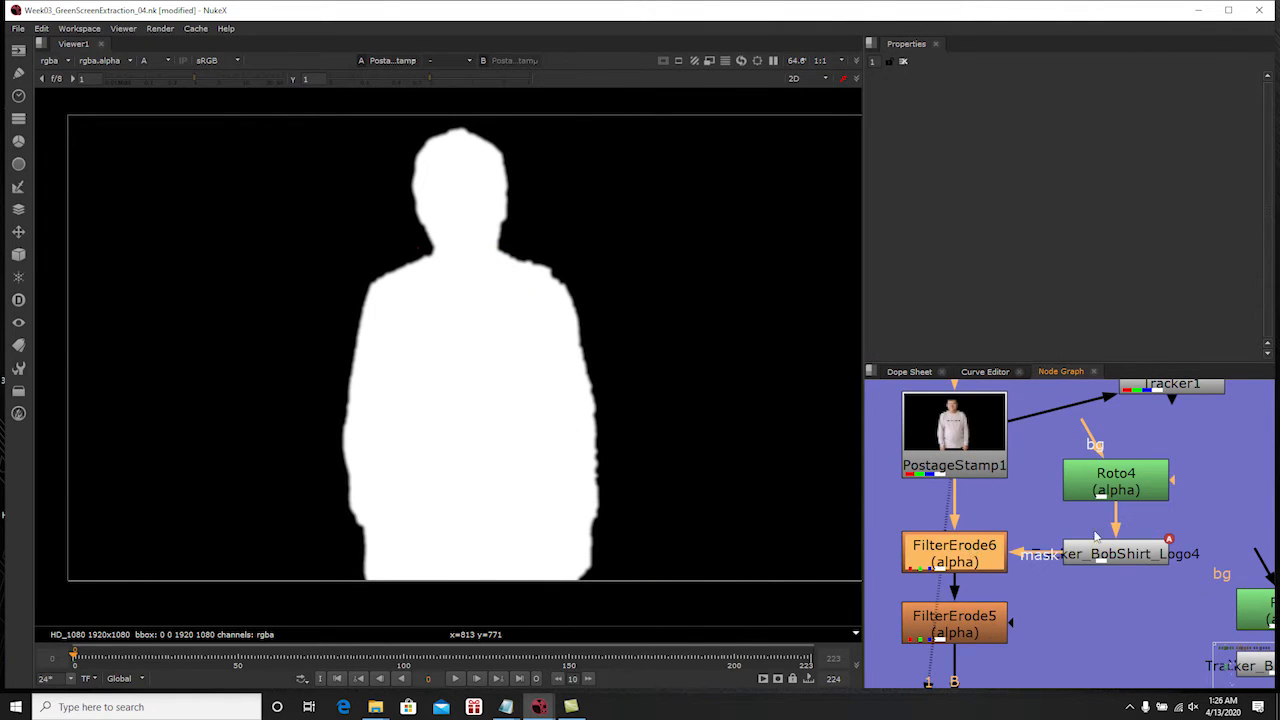
Inspect Tracker_BobShirt_Logo4 and Roto4 over the alpha matte, and clear their properties
double_click(1120, 553)
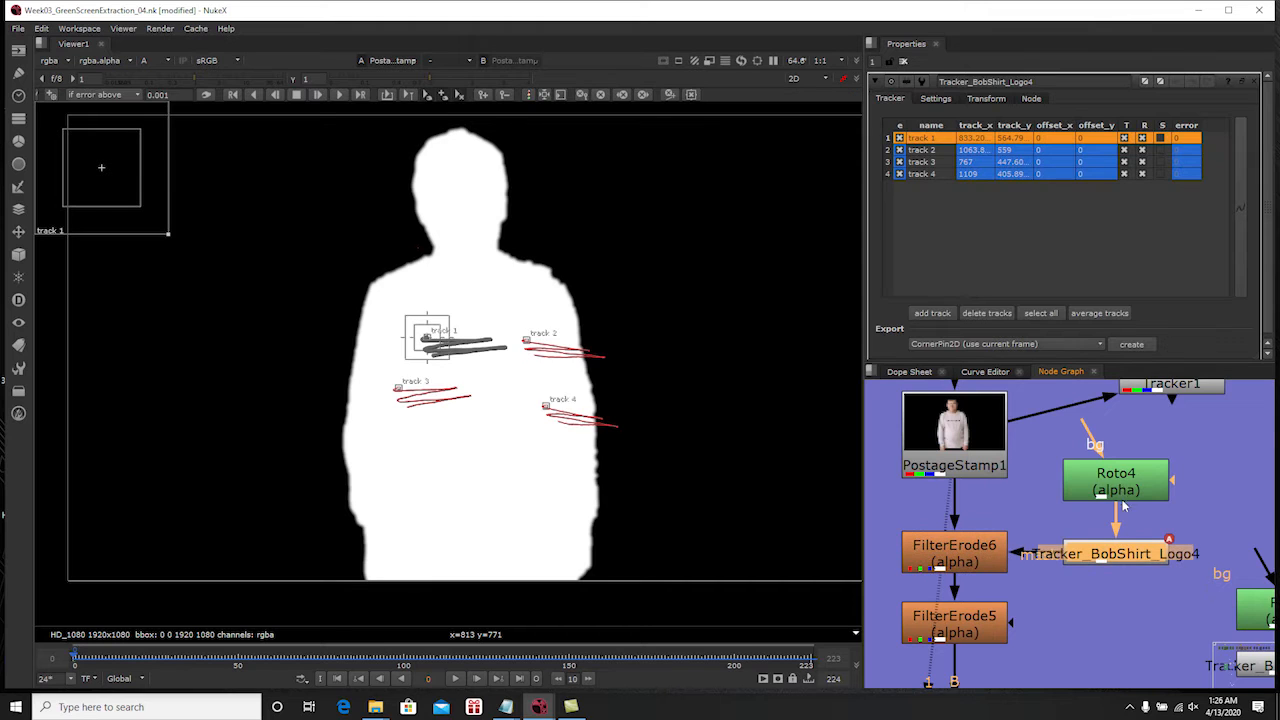
double_click(1125, 480)
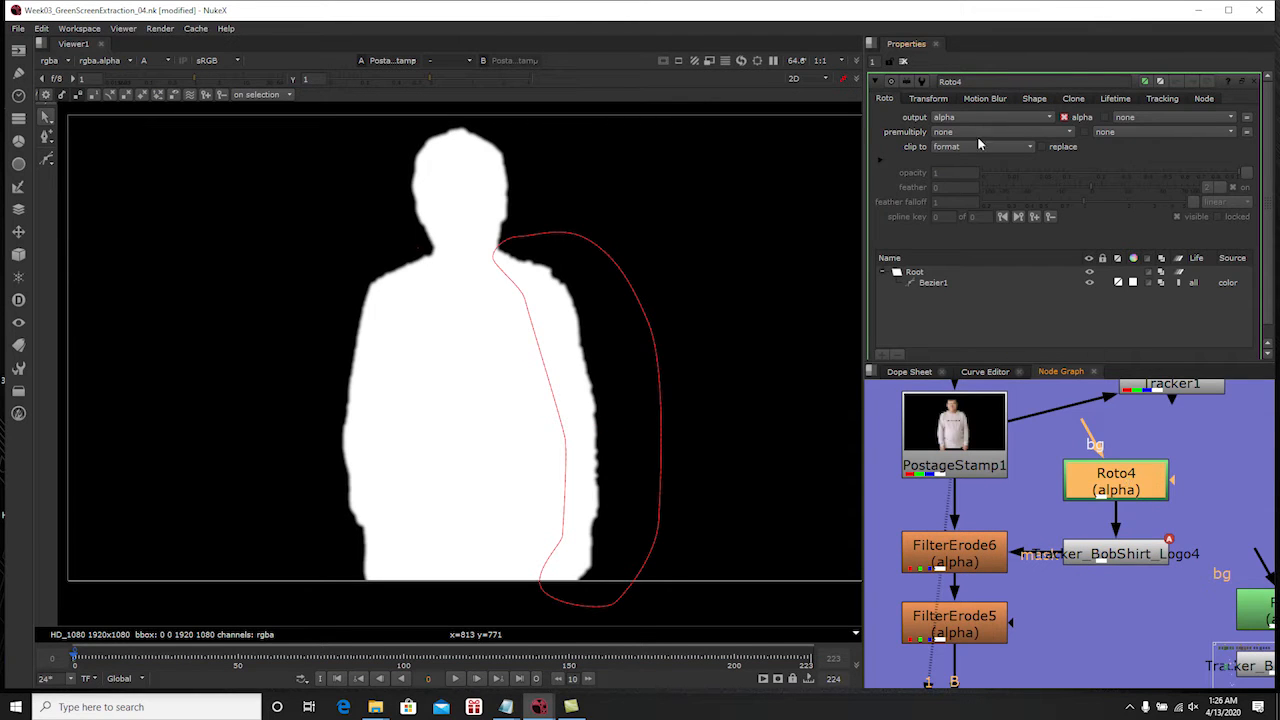
click(903, 61)
click(975, 467)
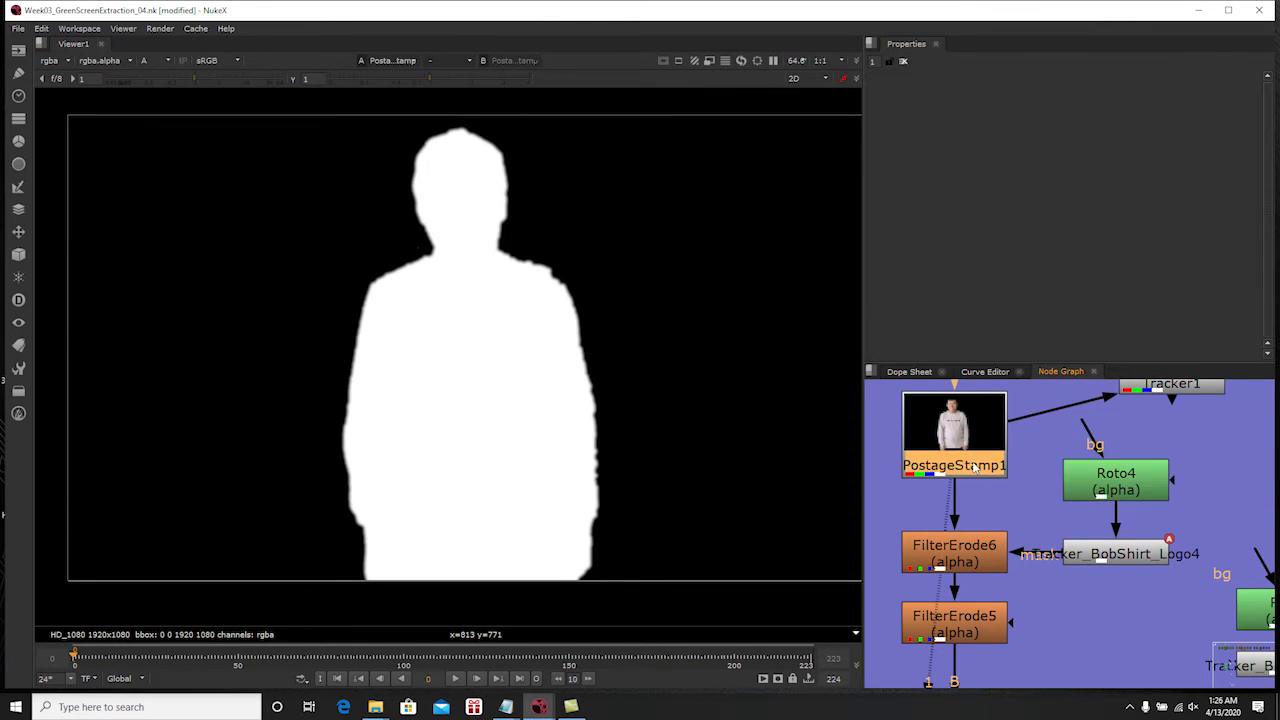
scroll(500, 400, up, 2)
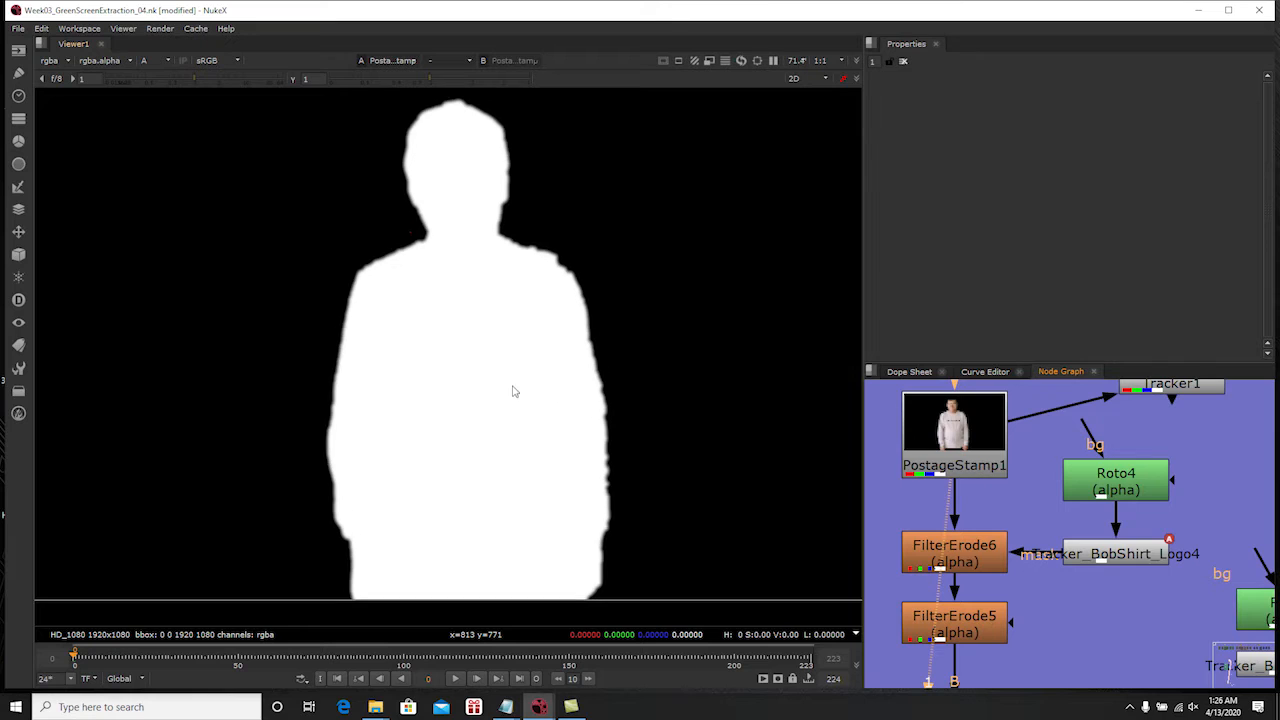
View the output of FilterErode6 and open its properties to check the erode size and mask
click(955, 550)
key(1)
double_click(963, 553)
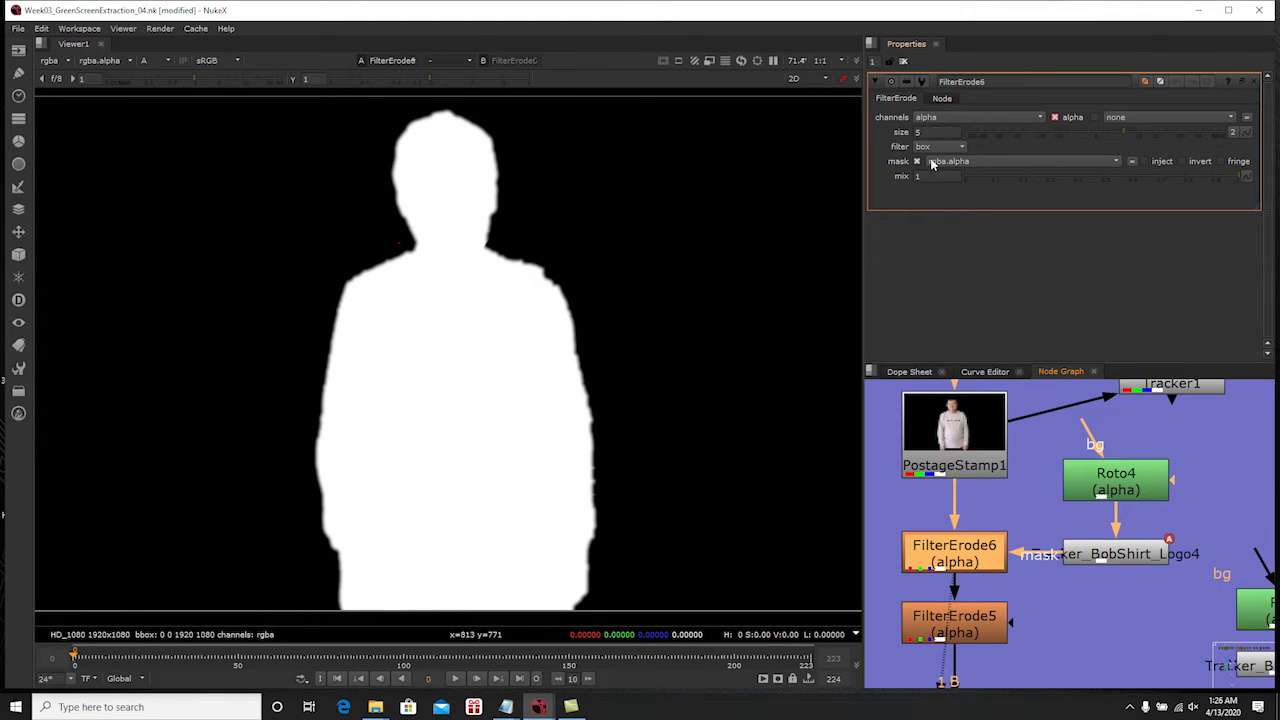
Disable and re-enable FilterErode6 several times to compare the matte edge, leaving the node enabled
key(d)
key(d)
key(d)
key(d)
key(d)
key(d)
key(d)
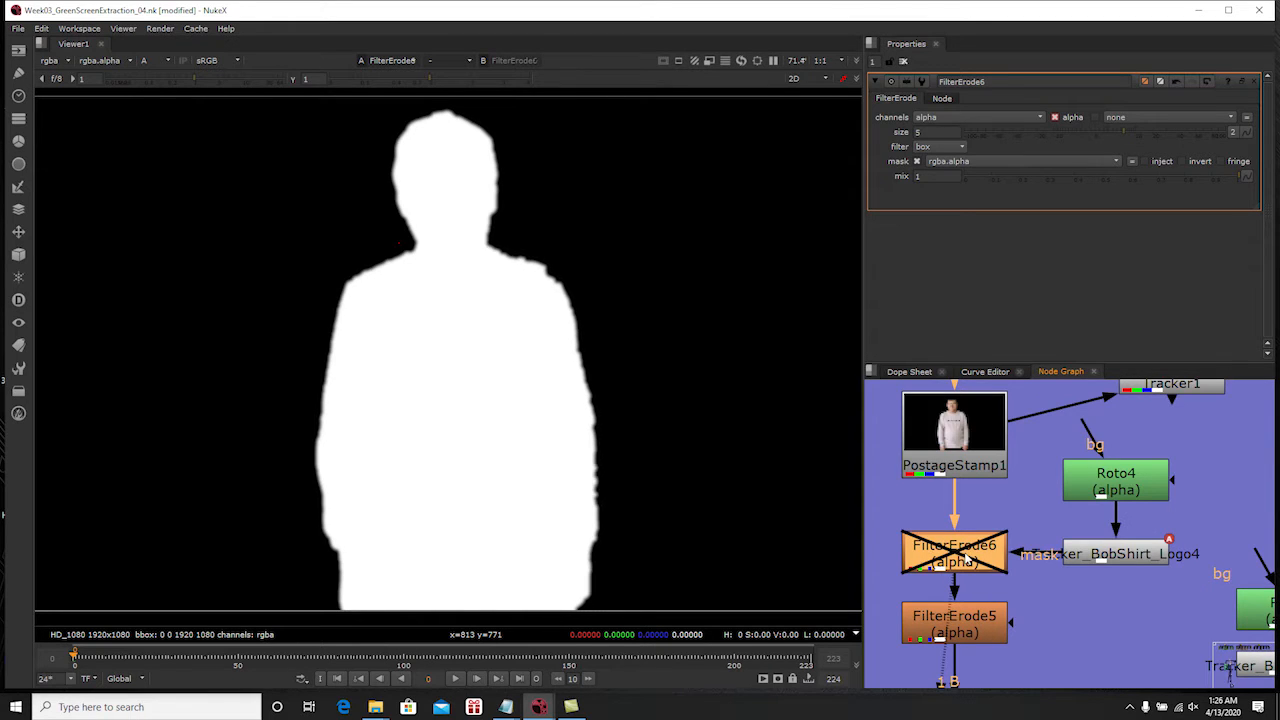
key(d)
View the output of FilterErode5 and open its properties to check the erode size
middle_drag(973, 600, 983, 545)
click(985, 567)
key(1)
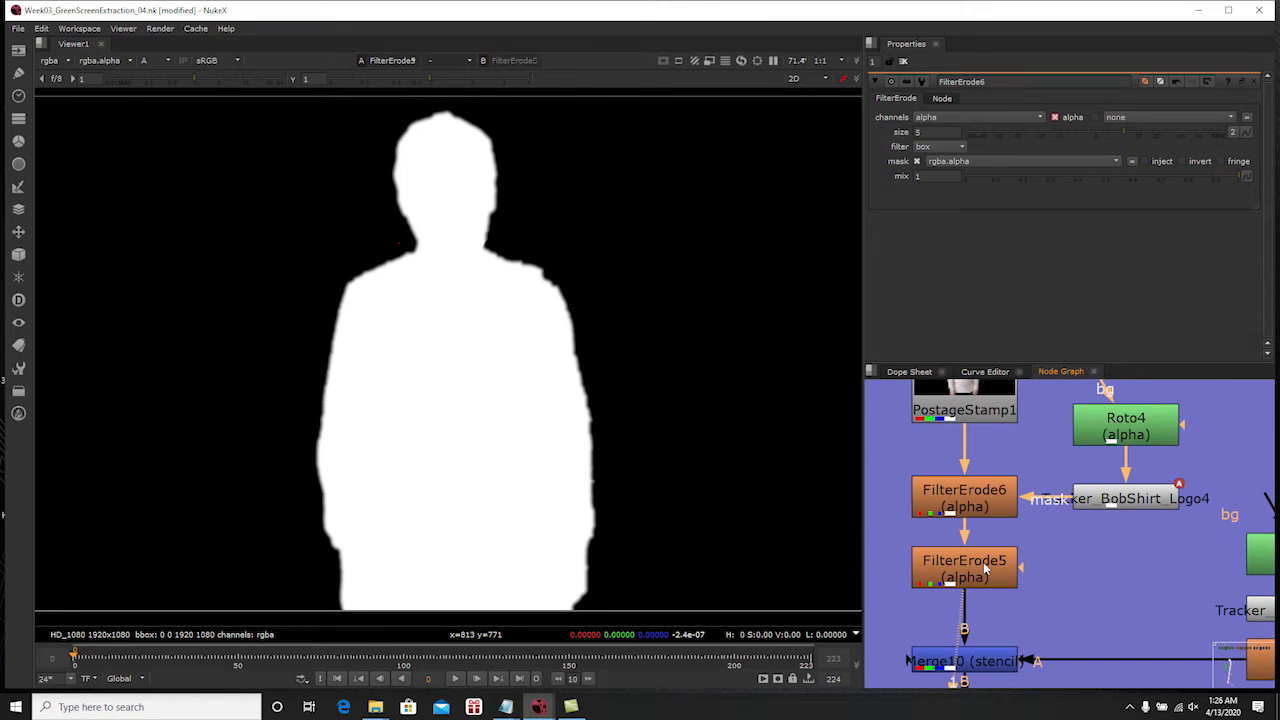
double_click(985, 567)
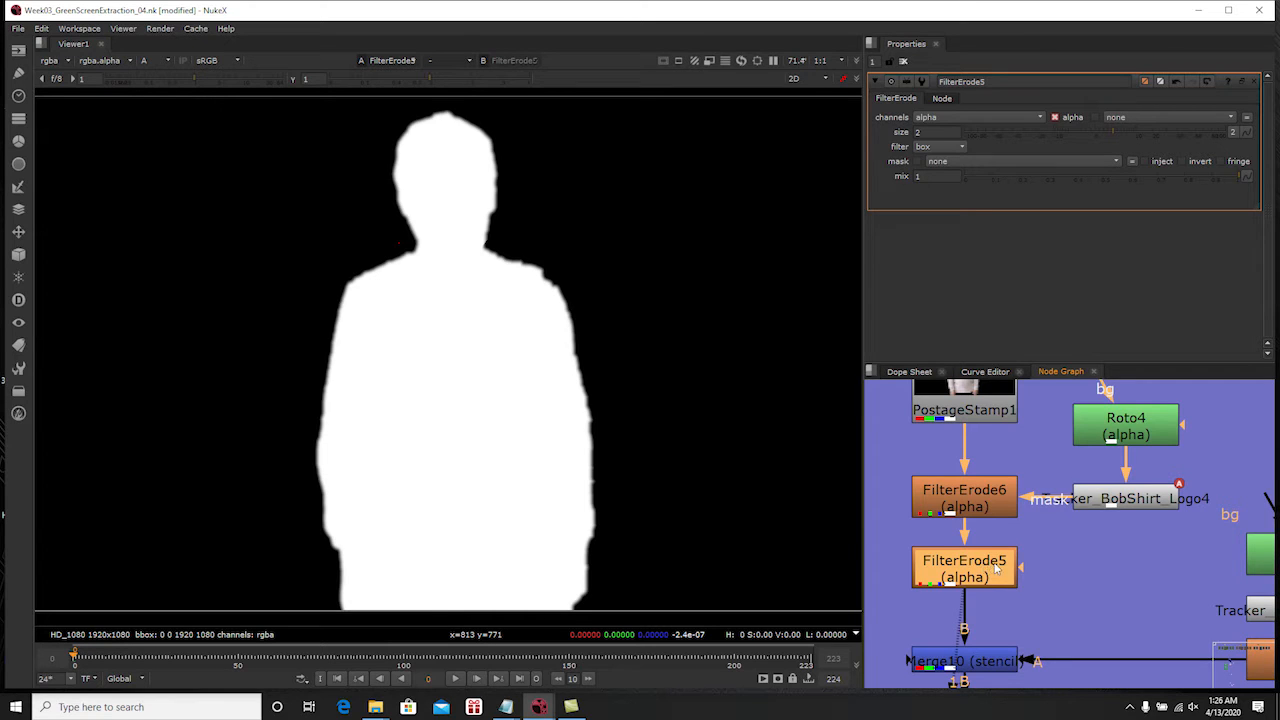
Open Roto6 and Roto4 in turn to compare their shapes along the shirt's sleeve edge
middle_drag(1012, 568, 965, 508)
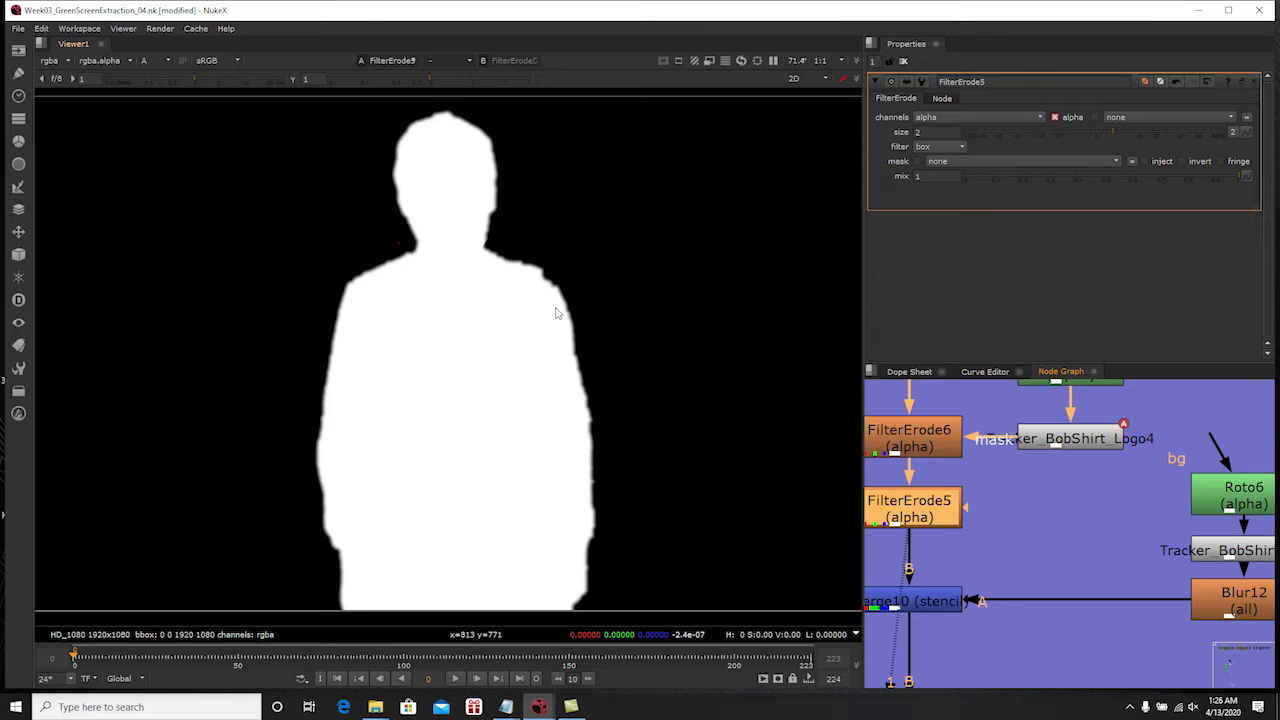
middle_drag(1019, 525, 1044, 506)
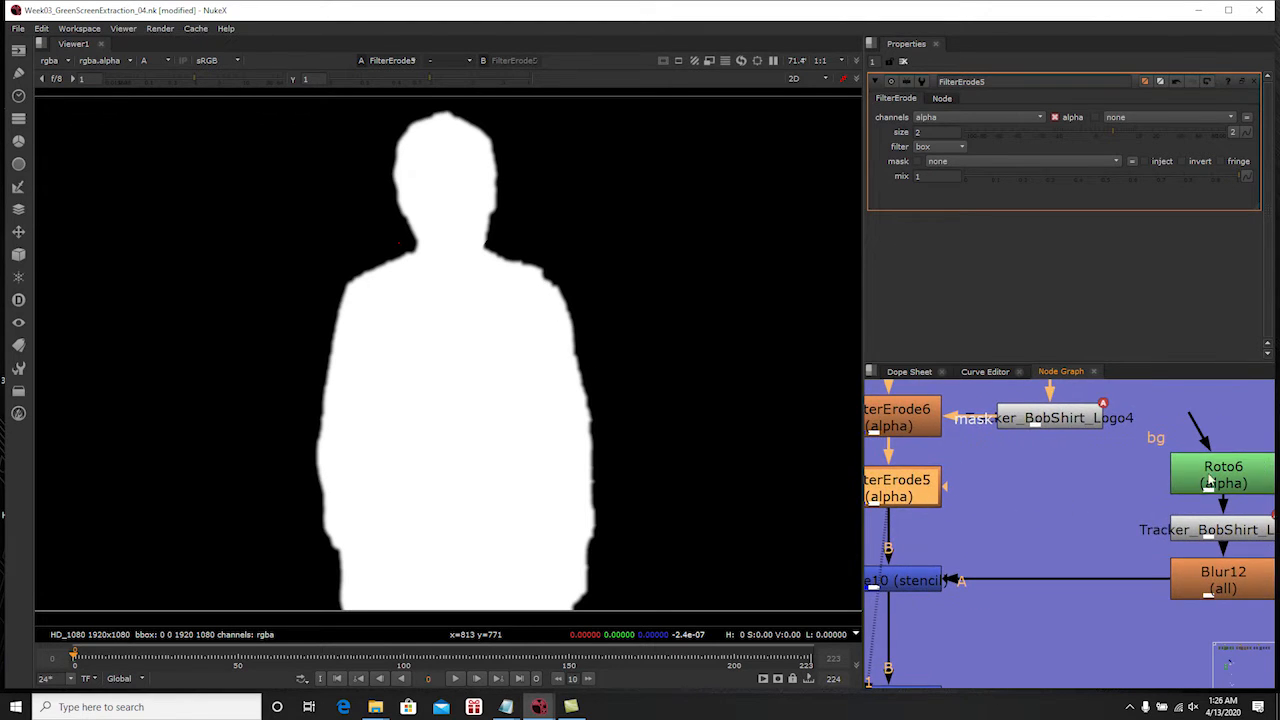
click(1210, 480)
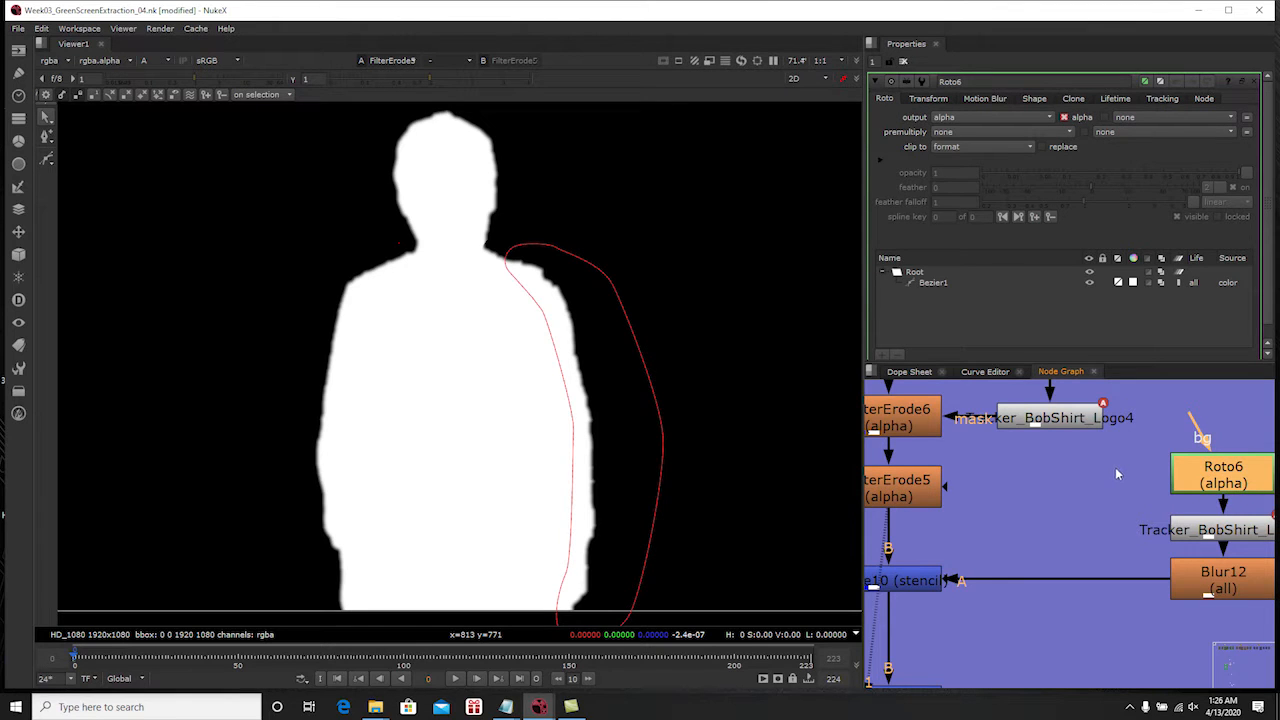
middle_drag(958, 576, 973, 558)
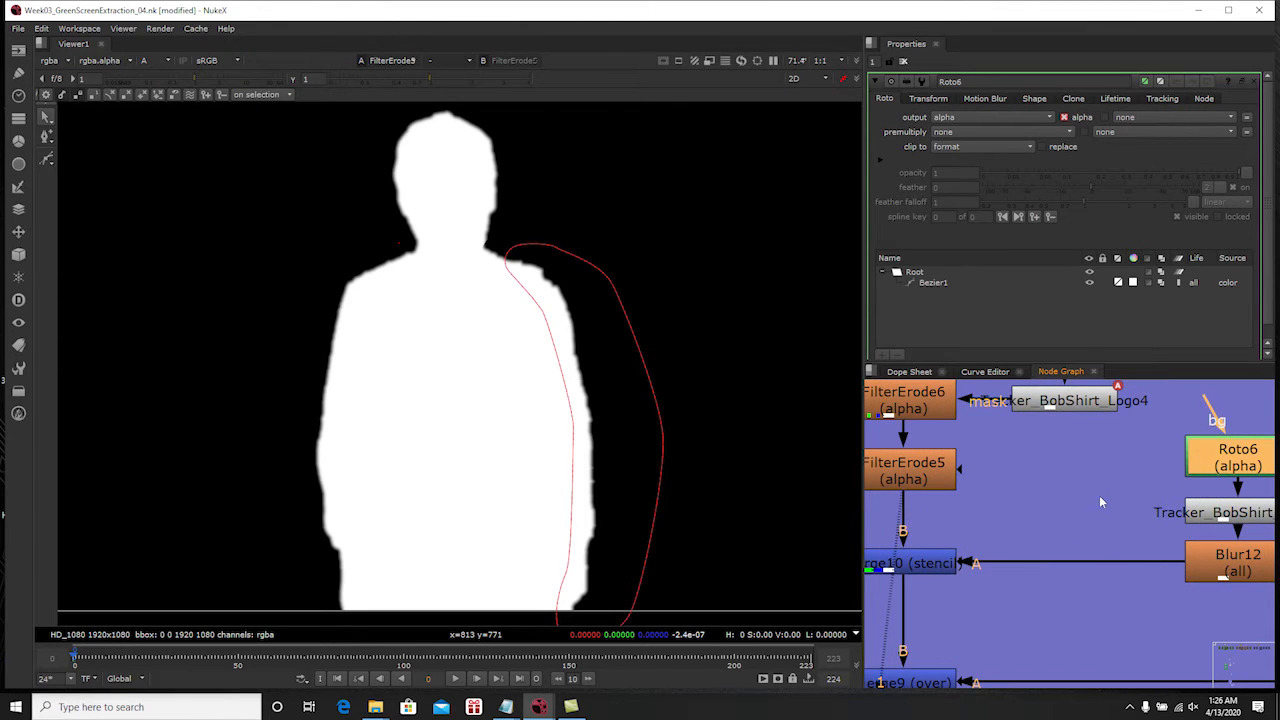
middle_drag(1103, 496, 1049, 552)
click(1026, 405)
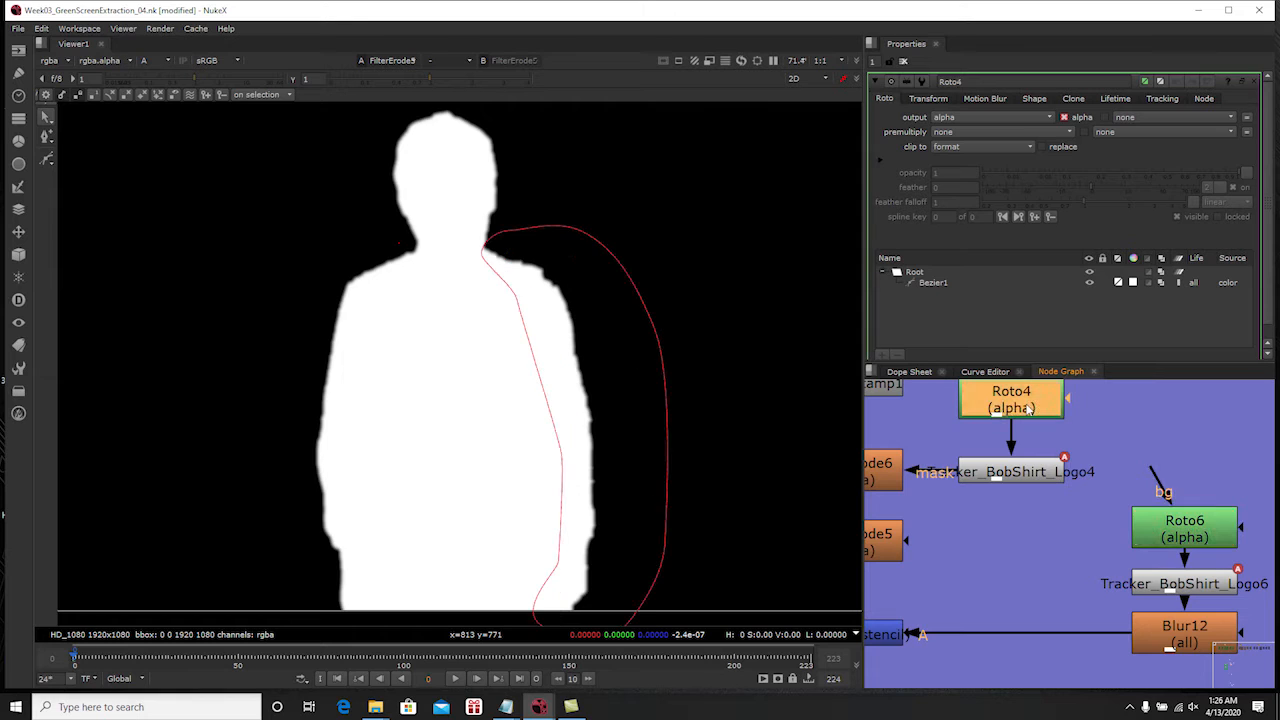
Reopen Roto6 to check its shape, and view the alpha of the Merge10 stencil it feeds
click(1194, 536)
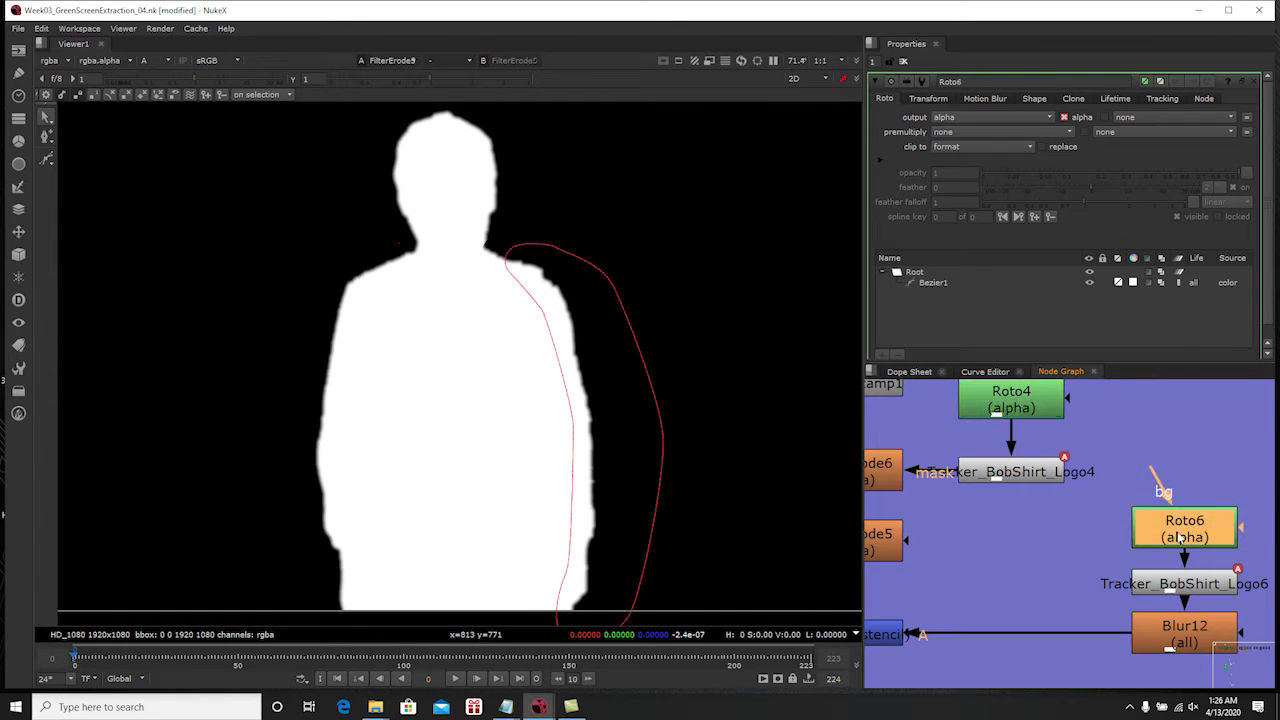
middle_drag(1074, 557, 1145, 500)
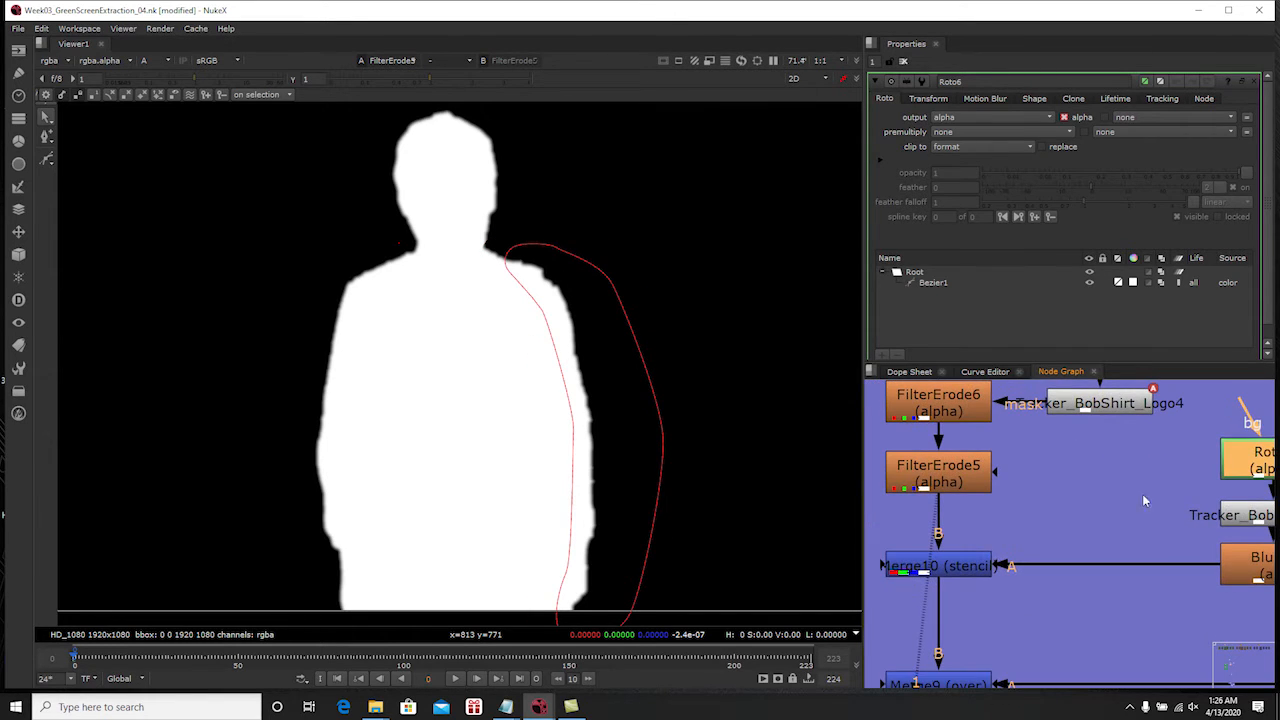
click(978, 567)
key(1)
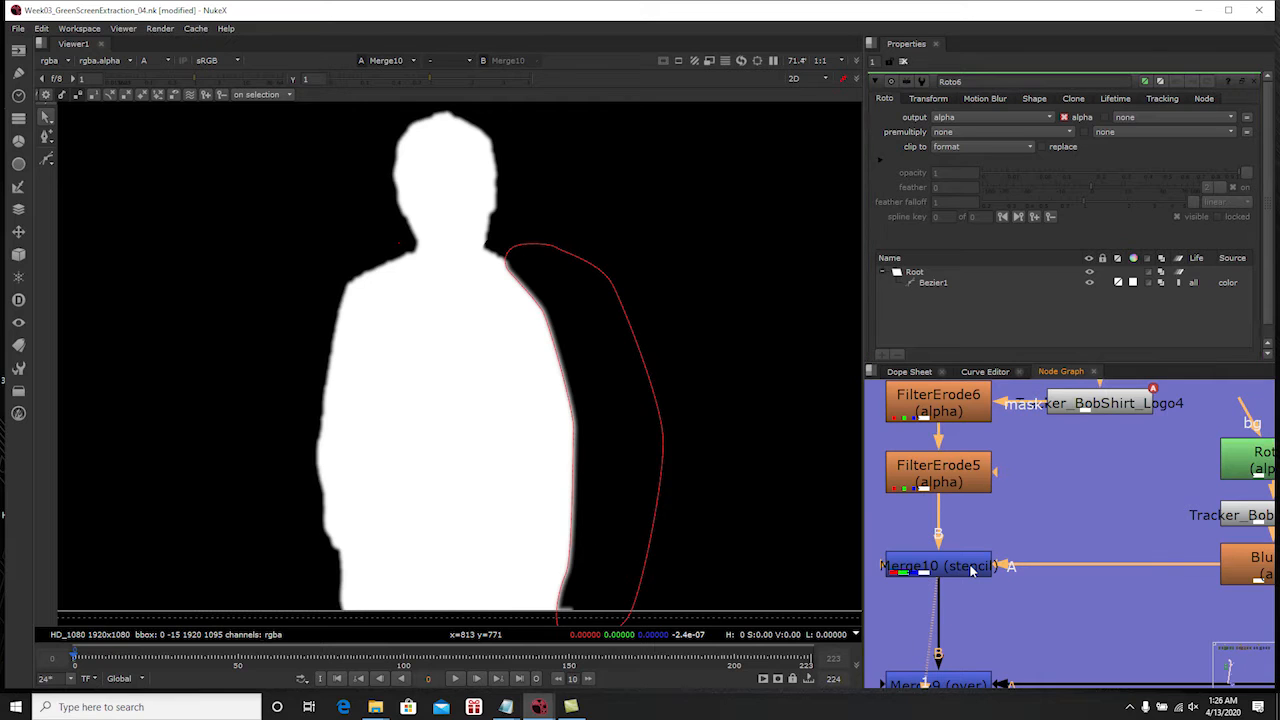
Close the open node properties and compare FilterErode5 with Merge10 in colour, ending on Merge10's alpha
click(903, 61)
key(a)
click(936, 483)
key(1)
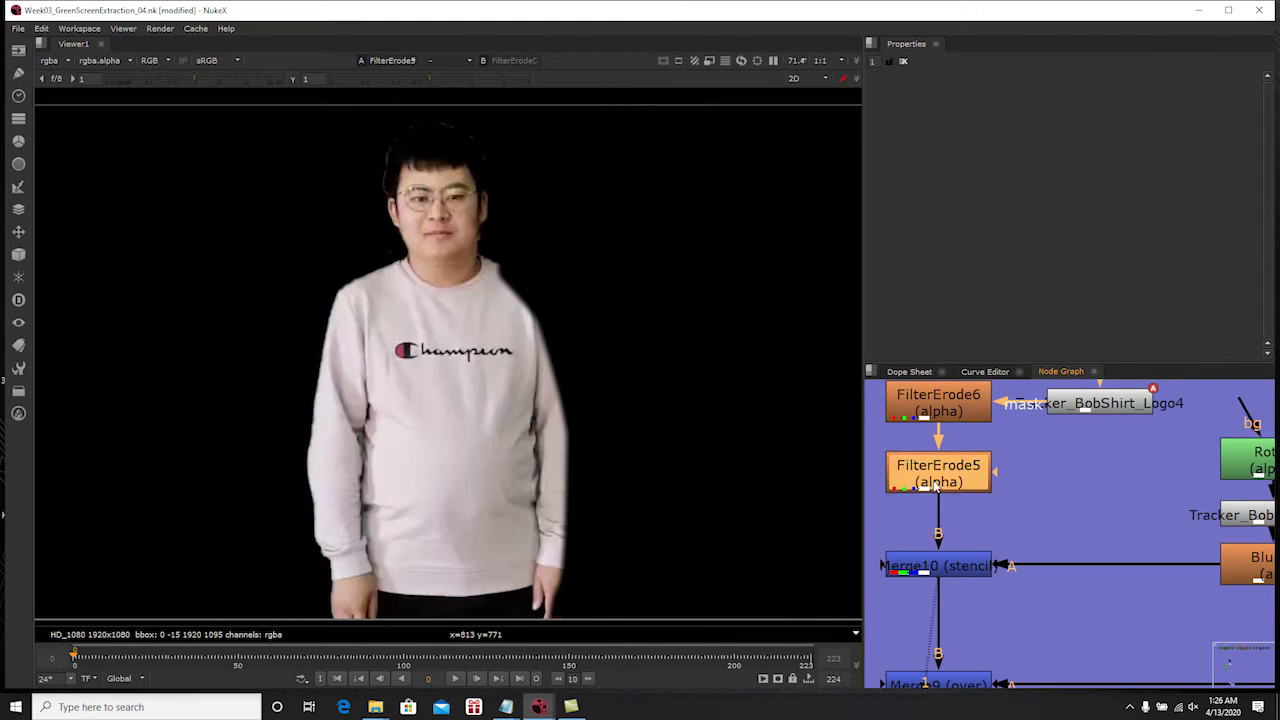
click(964, 562)
key(1)
scroll(967, 566, down, 3)
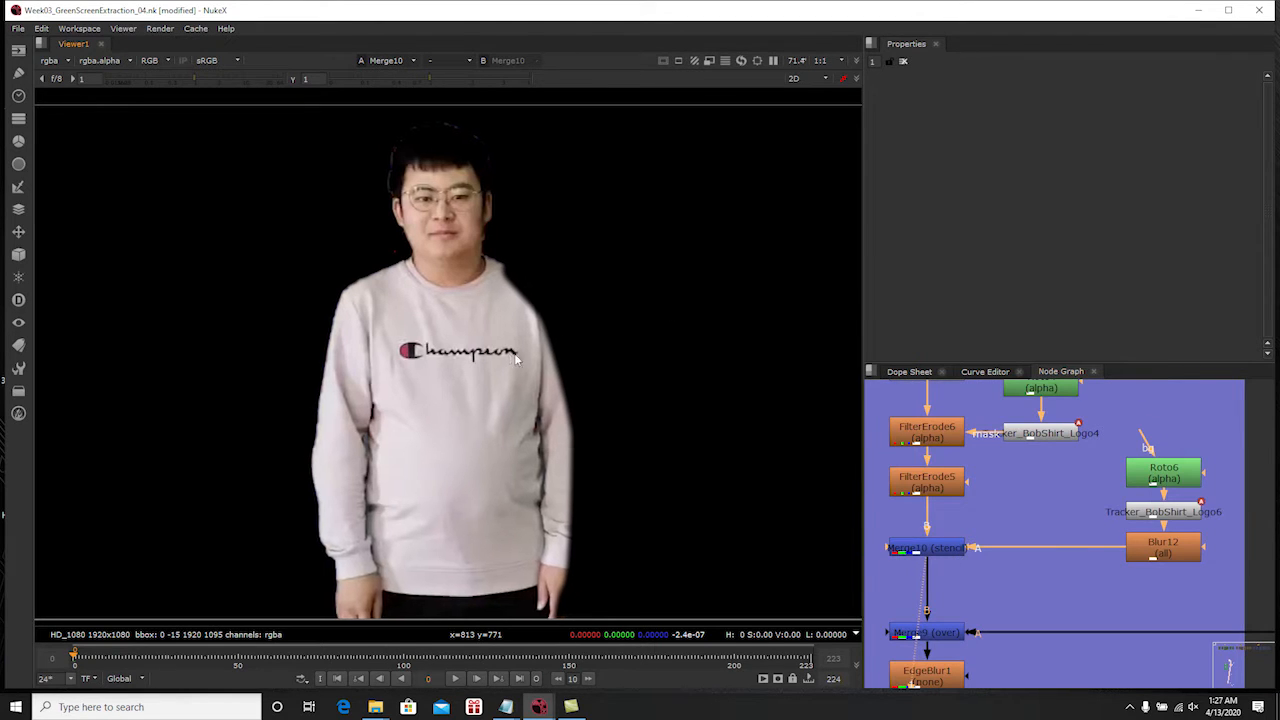
key(a)
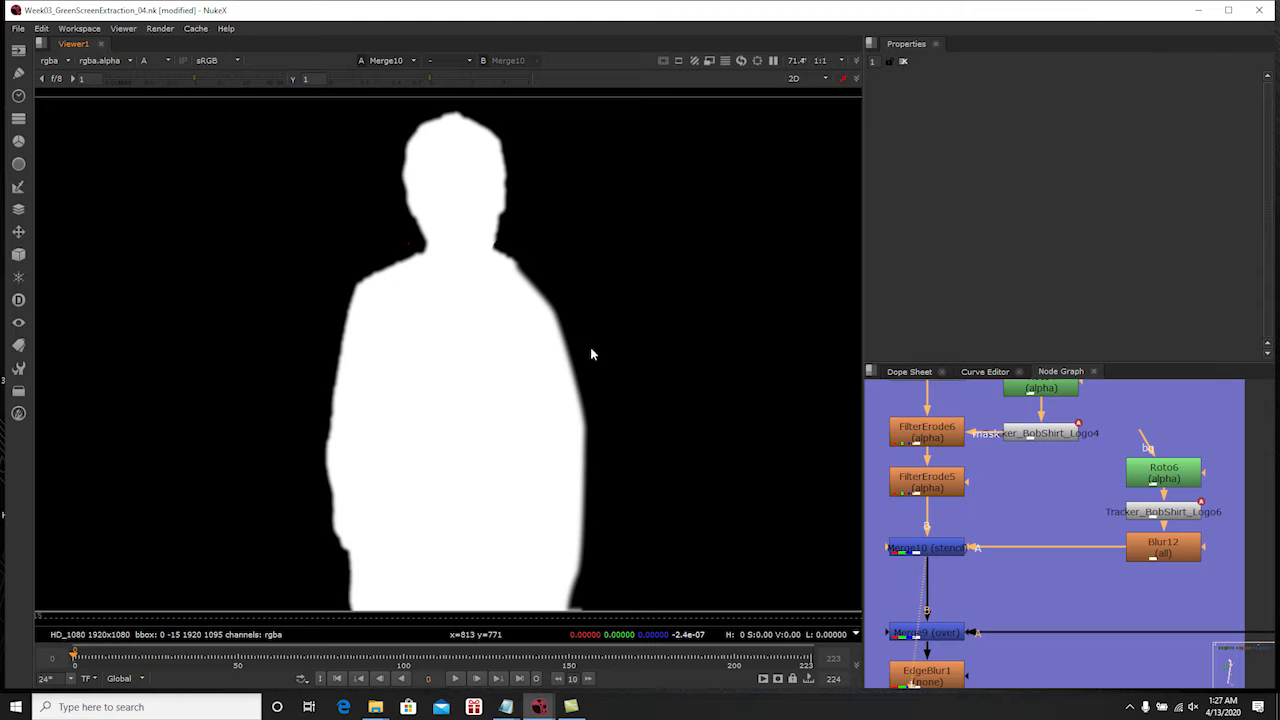
View PostageStamp3 in the Screen Right Arm FIX group in alpha and colour, and trace its source to Keylight4
scroll(1039, 519, down, 5)
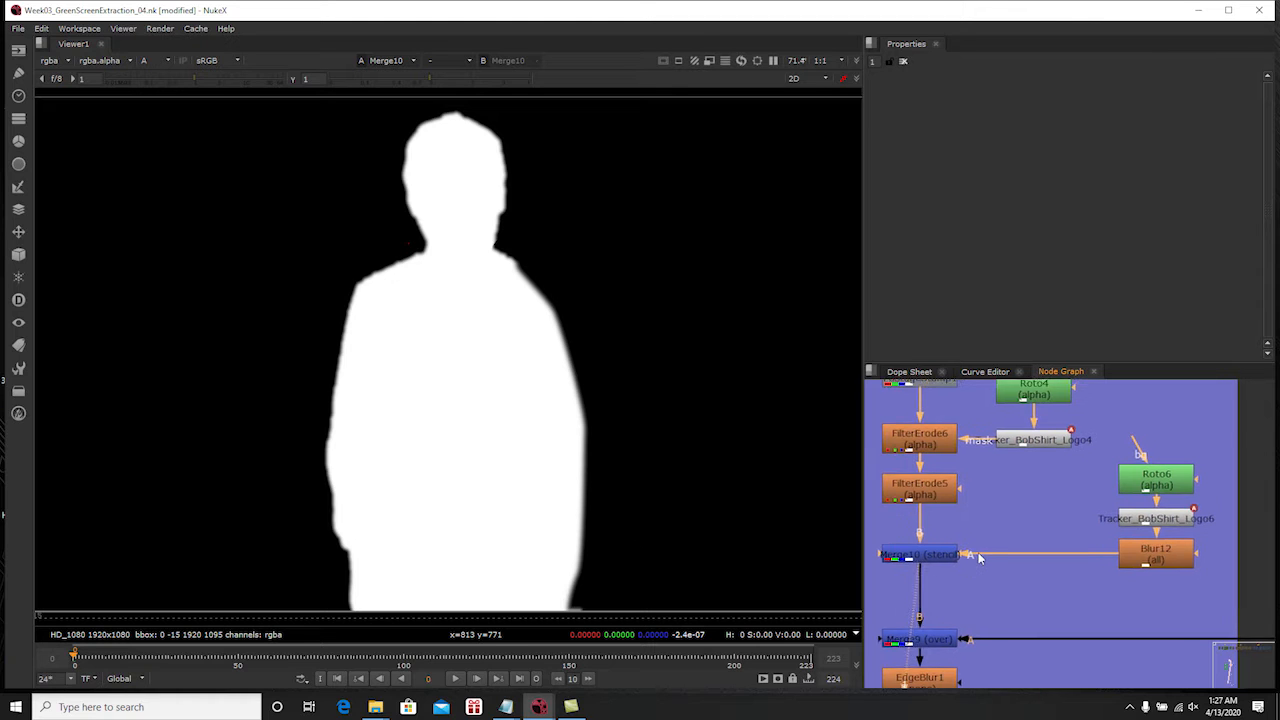
middle_drag(1074, 512, 1076, 541)
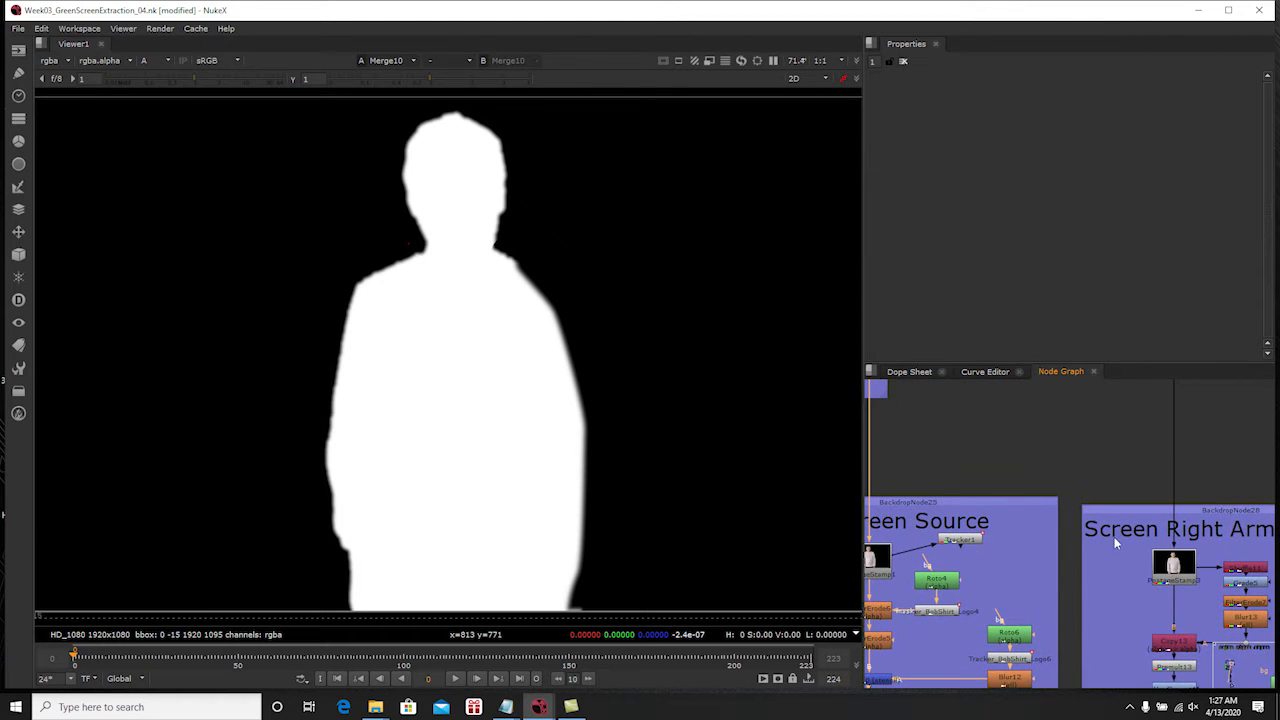
key(1)
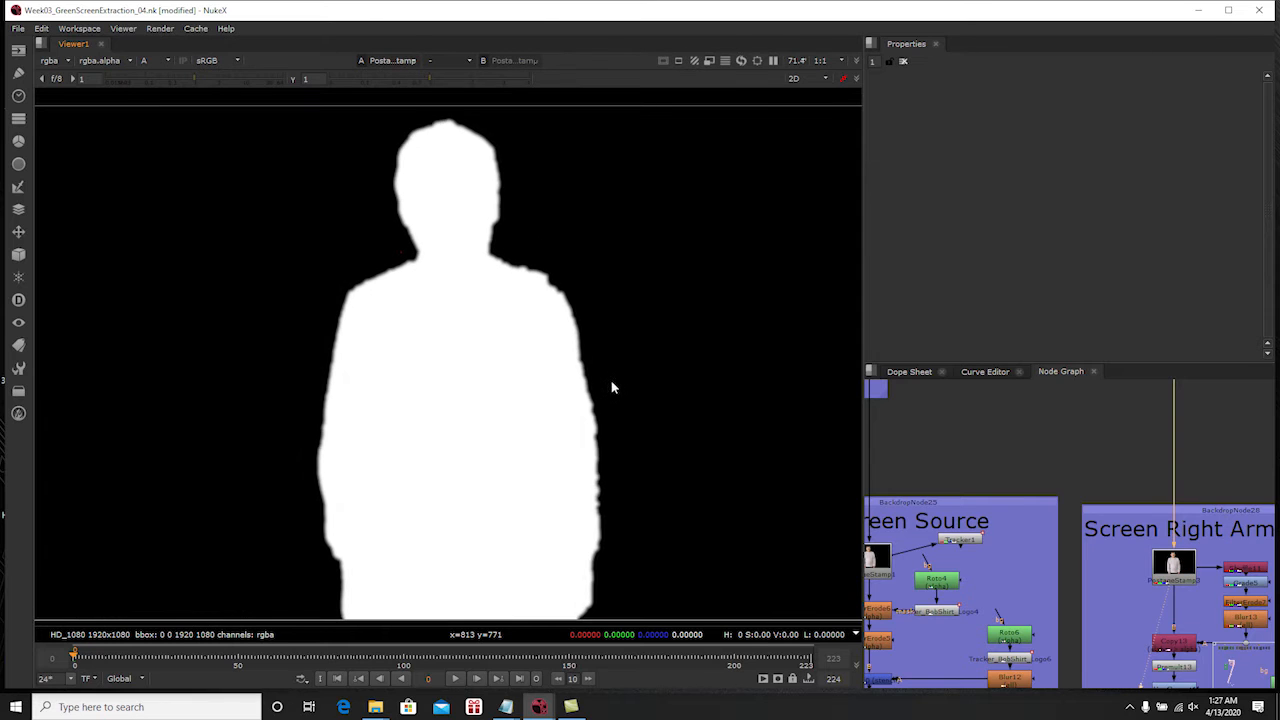
key(a)
middle_drag(1024, 419, 1071, 508)
middle_drag(943, 440, 983, 453)
middle_drag(1213, 593, 1149, 555)
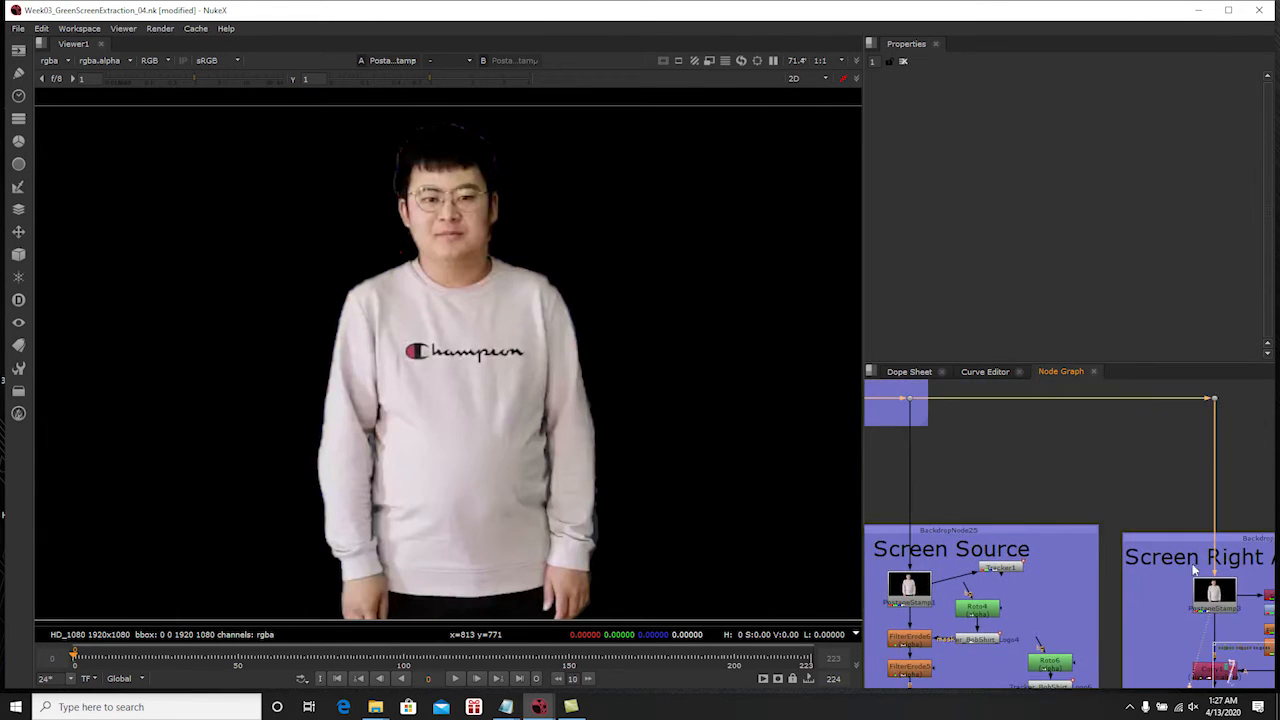
middle_drag(945, 451, 1029, 519)
click(921, 471)
key(1)
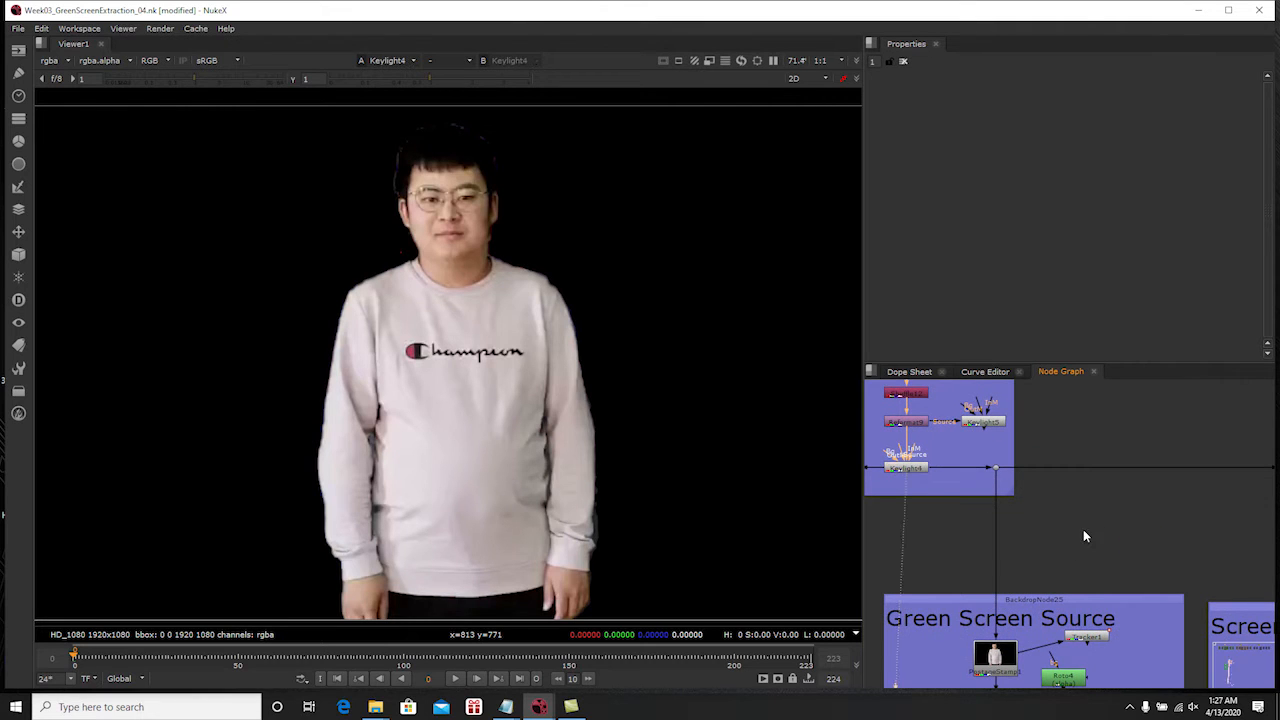
View PostageStamp3 again and examine the sleeve edge up close in both colour and alpha
middle_drag(1223, 592, 1043, 491)
scroll(1110, 571, up, 2)
click(1121, 556)
key(1)
scroll(516, 362, up, 1)
mouse_move(553, 376)
middle_down()
mouse_move(513, 308)
mouse_move(552, 377)
middle_up()
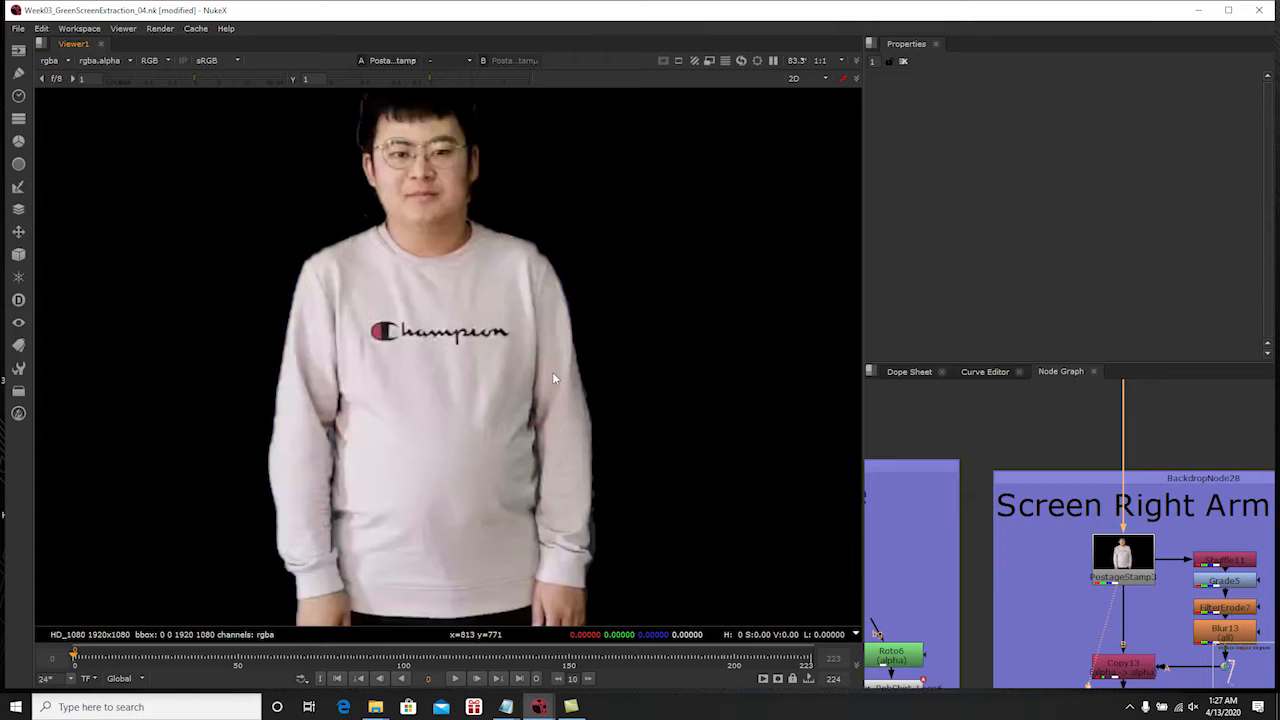
middle_drag(497, 262, 490, 243)
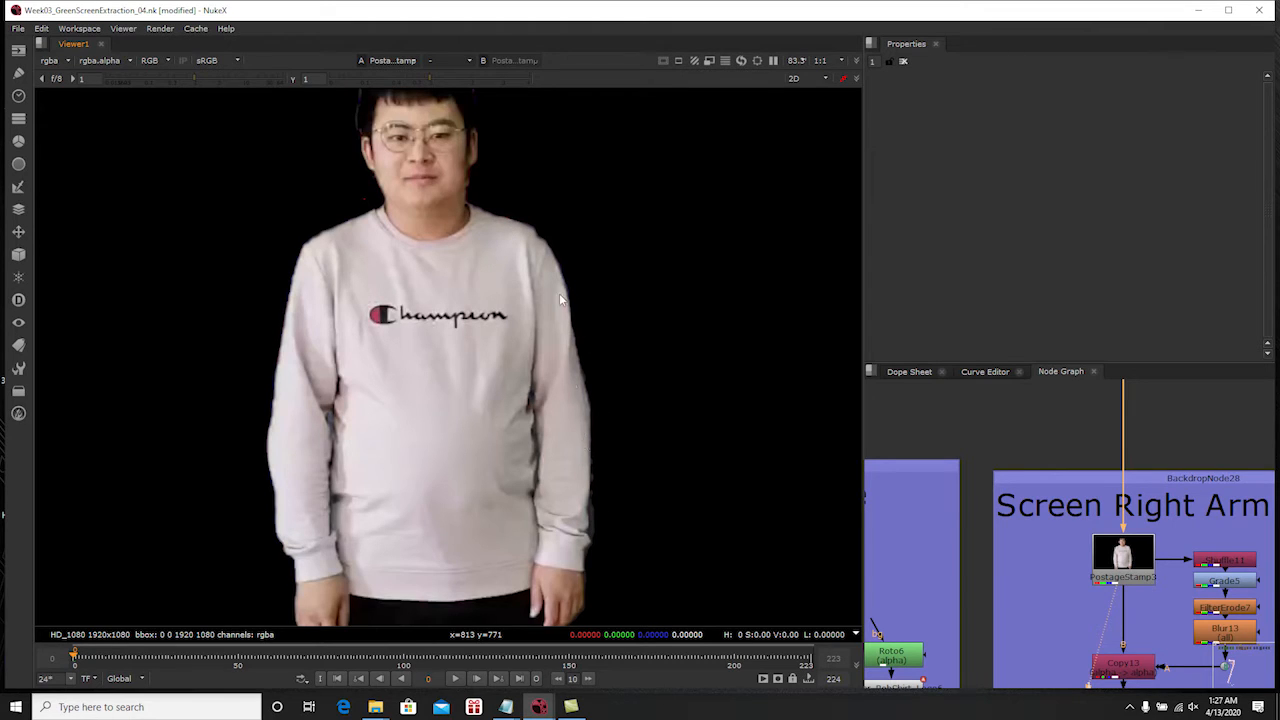
middle_drag(571, 376, 574, 362)
key(a)
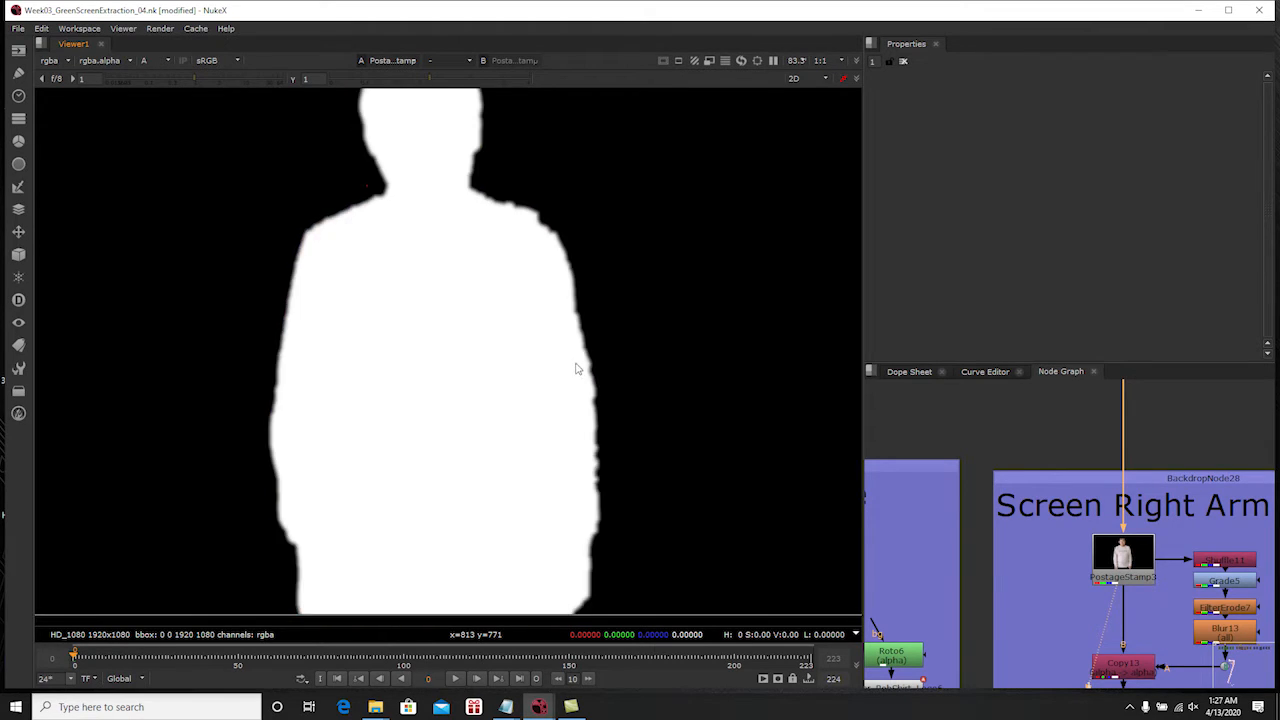
key(a)
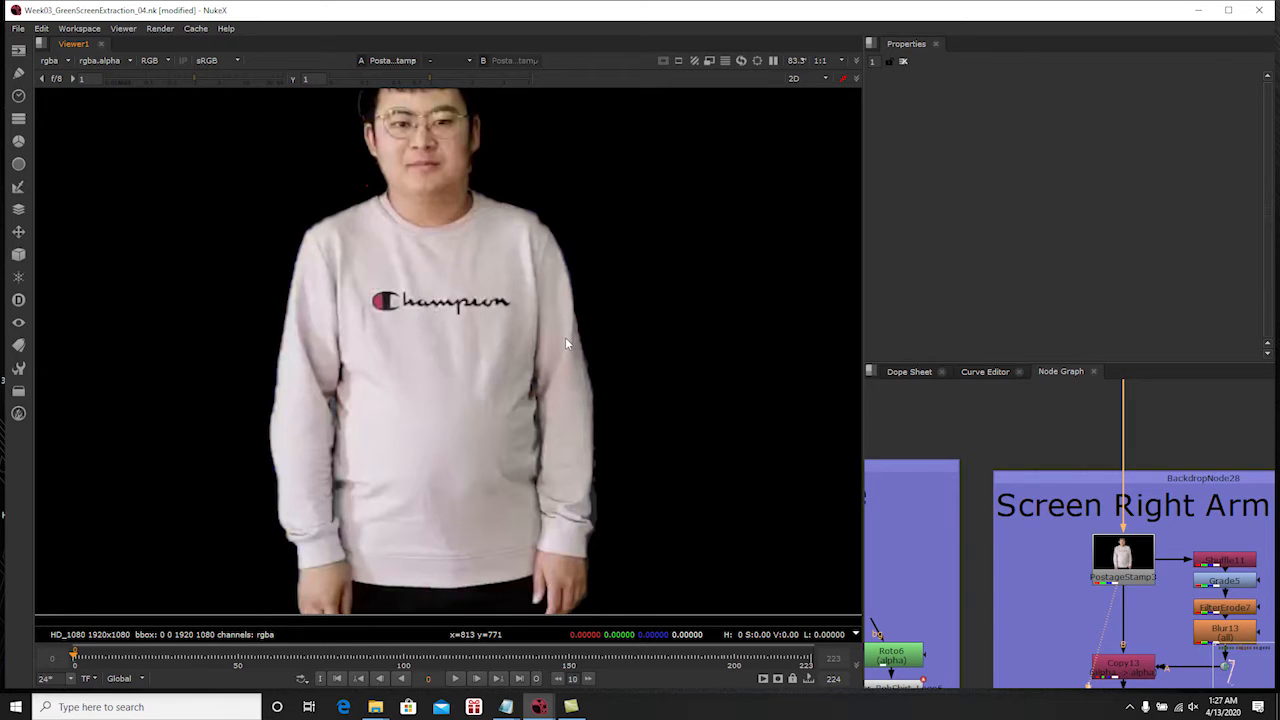
middle_drag(1095, 527, 1089, 513)
middle_drag(658, 426, 640, 396)
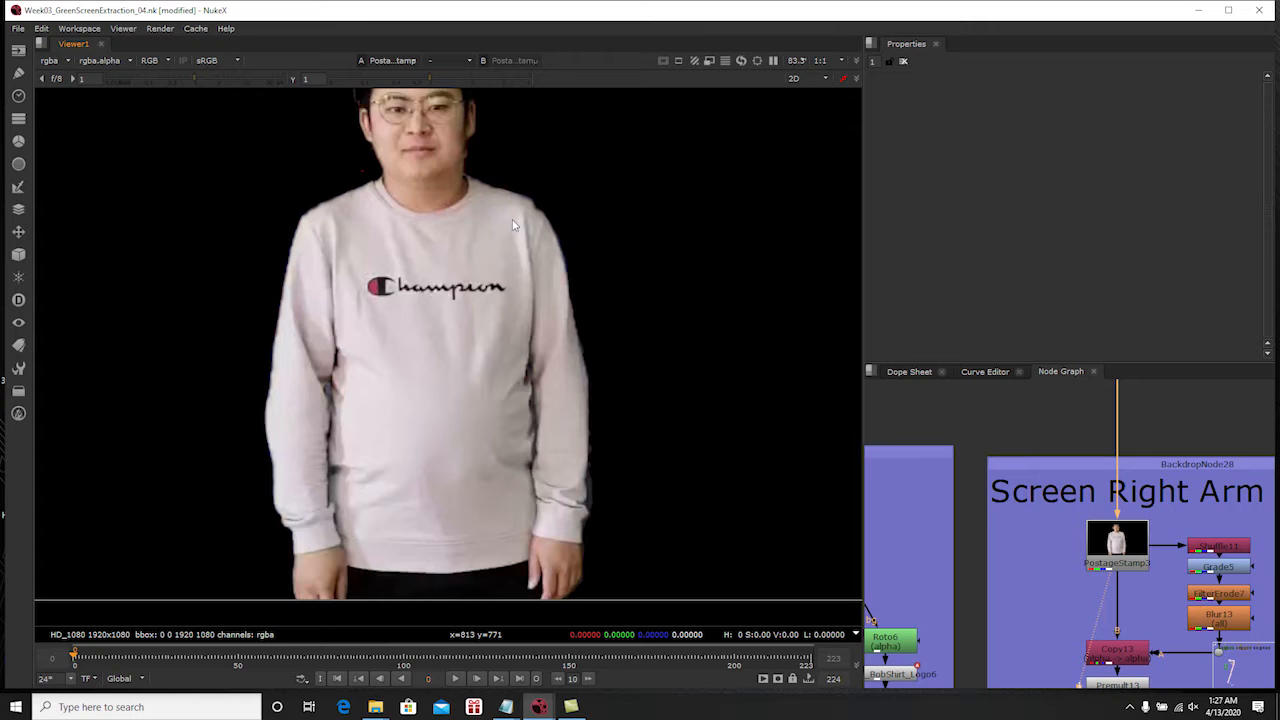
Open Shuffle11's properties to check its channel routing and view its output
middle_drag(1164, 549, 1088, 480)
scroll(1126, 507, up, 1)
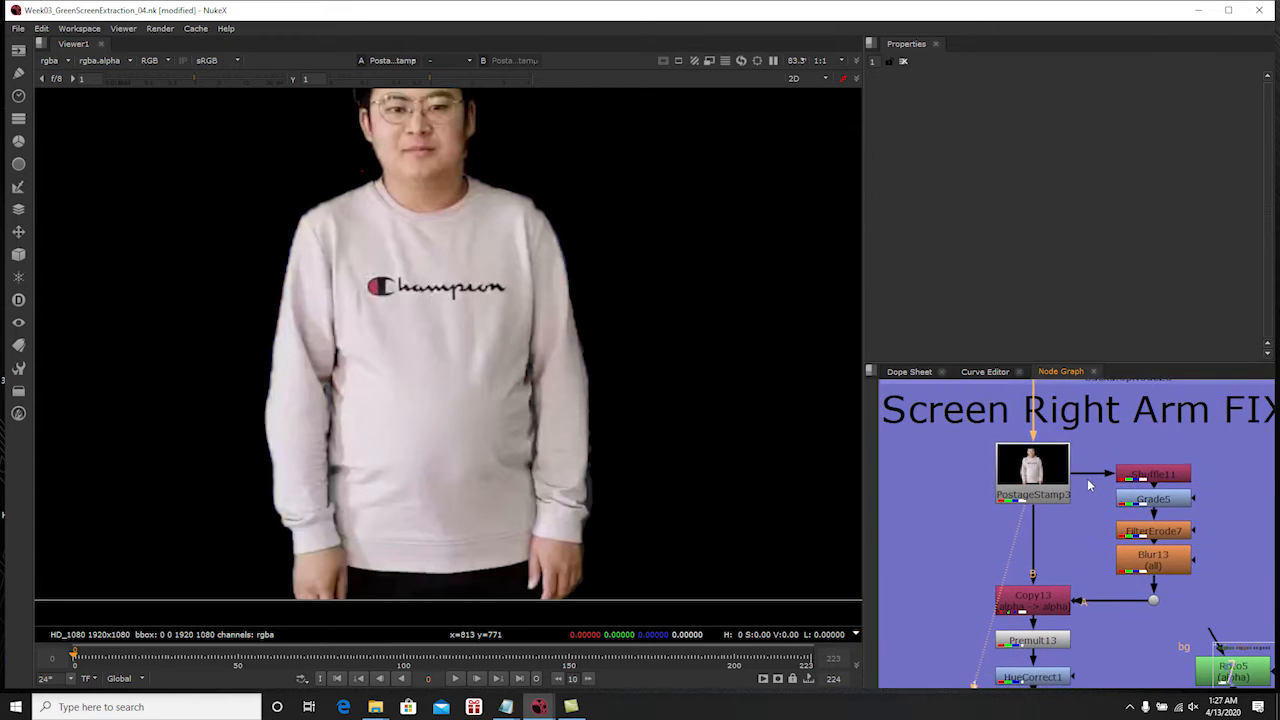
scroll(1087, 478, down, 1)
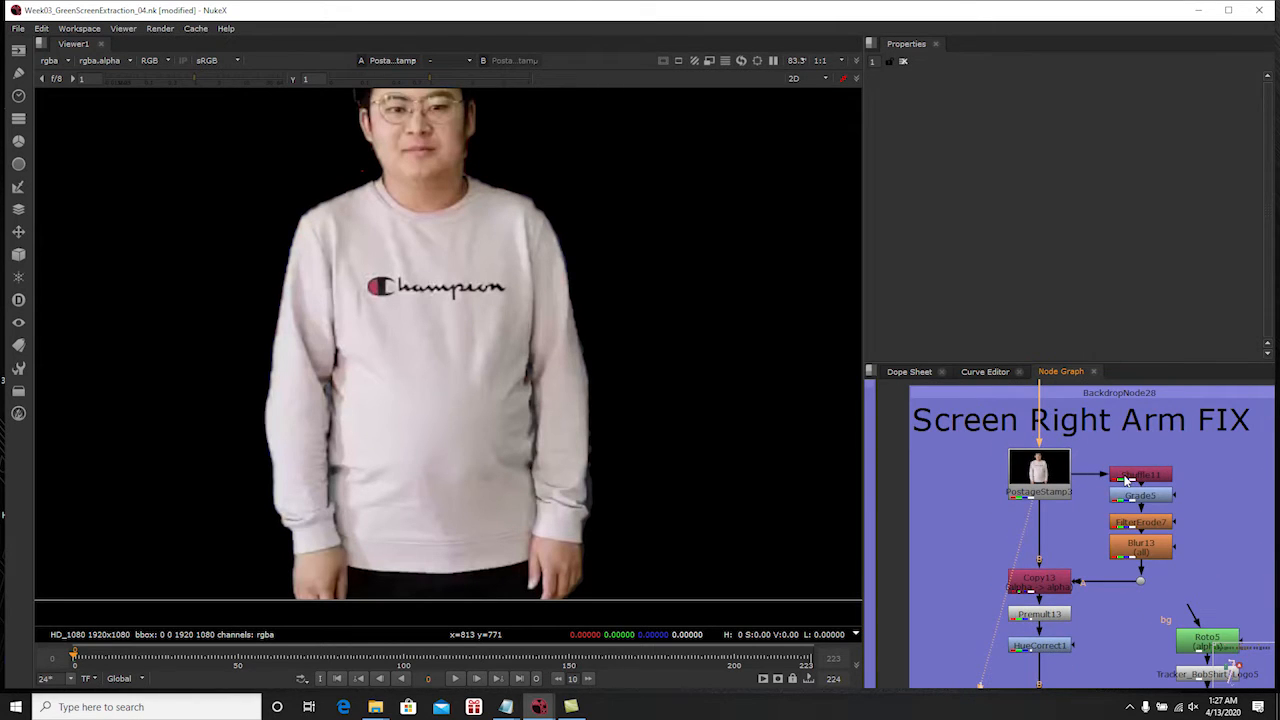
double_click(1127, 481)
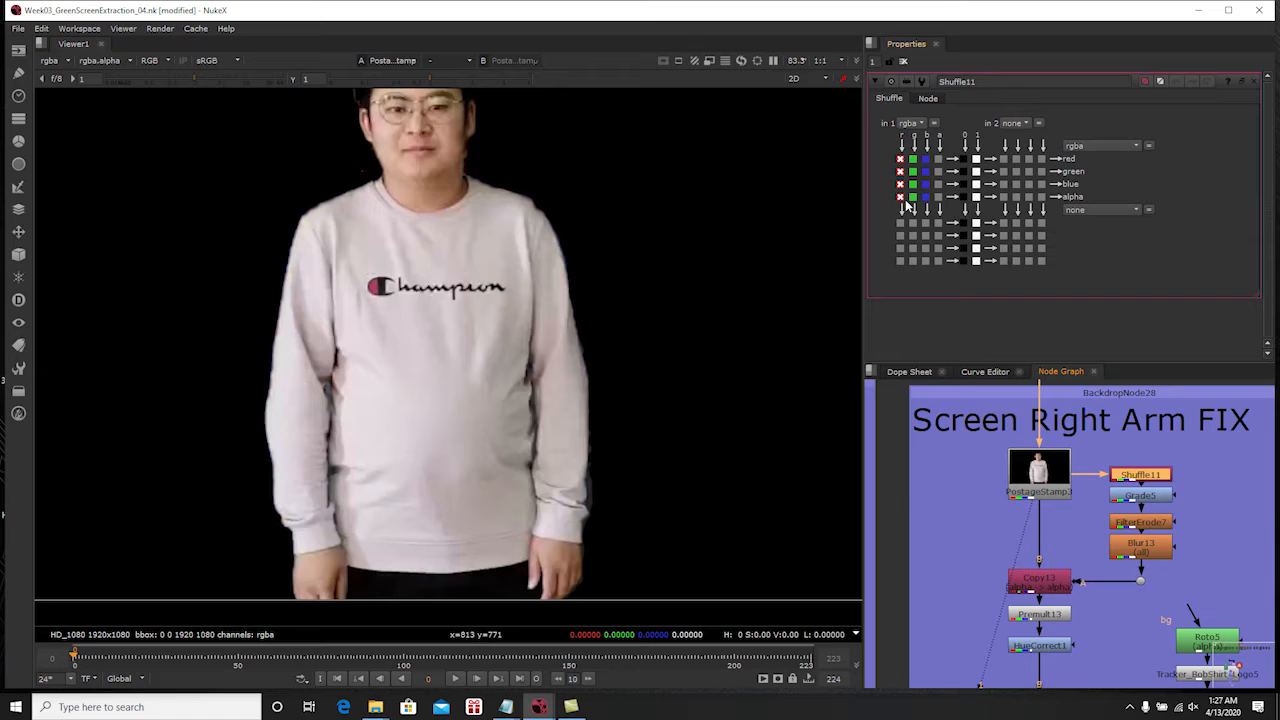
key(1)
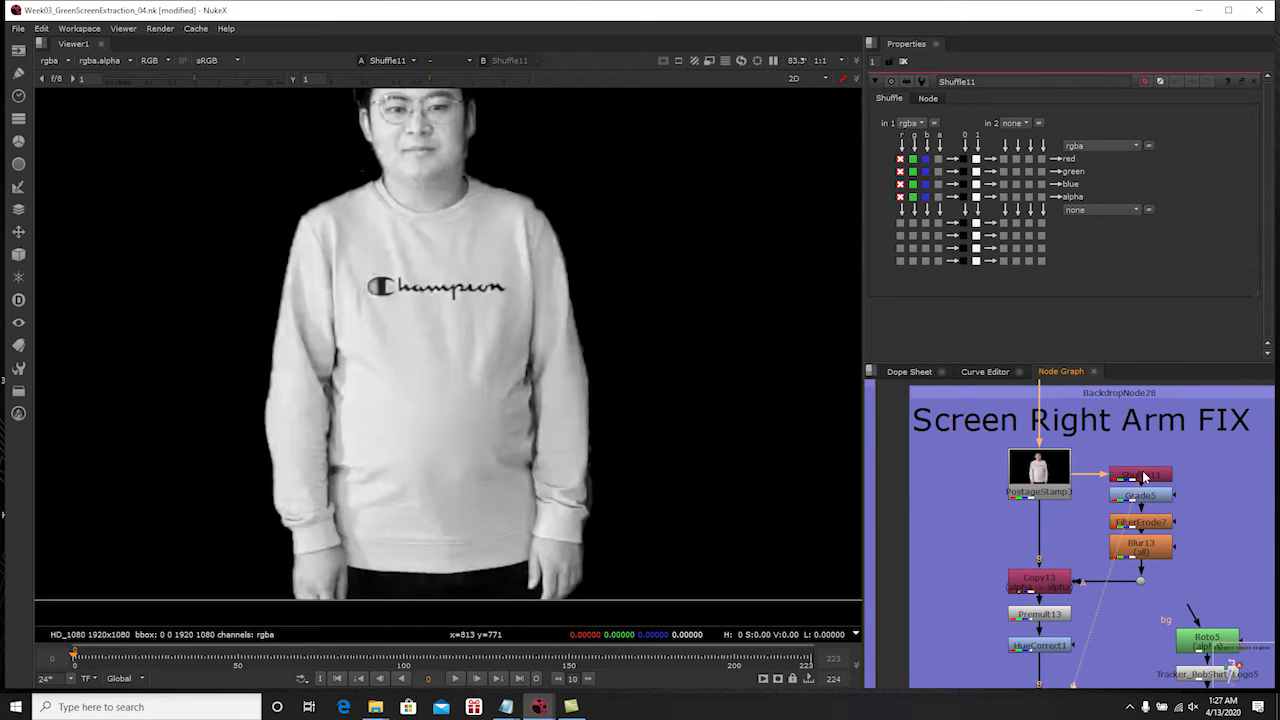
Open Grade5's properties to check its blackpoint, whitepoint and clamps, and compare its output with Shuffle11's
click(1151, 498)
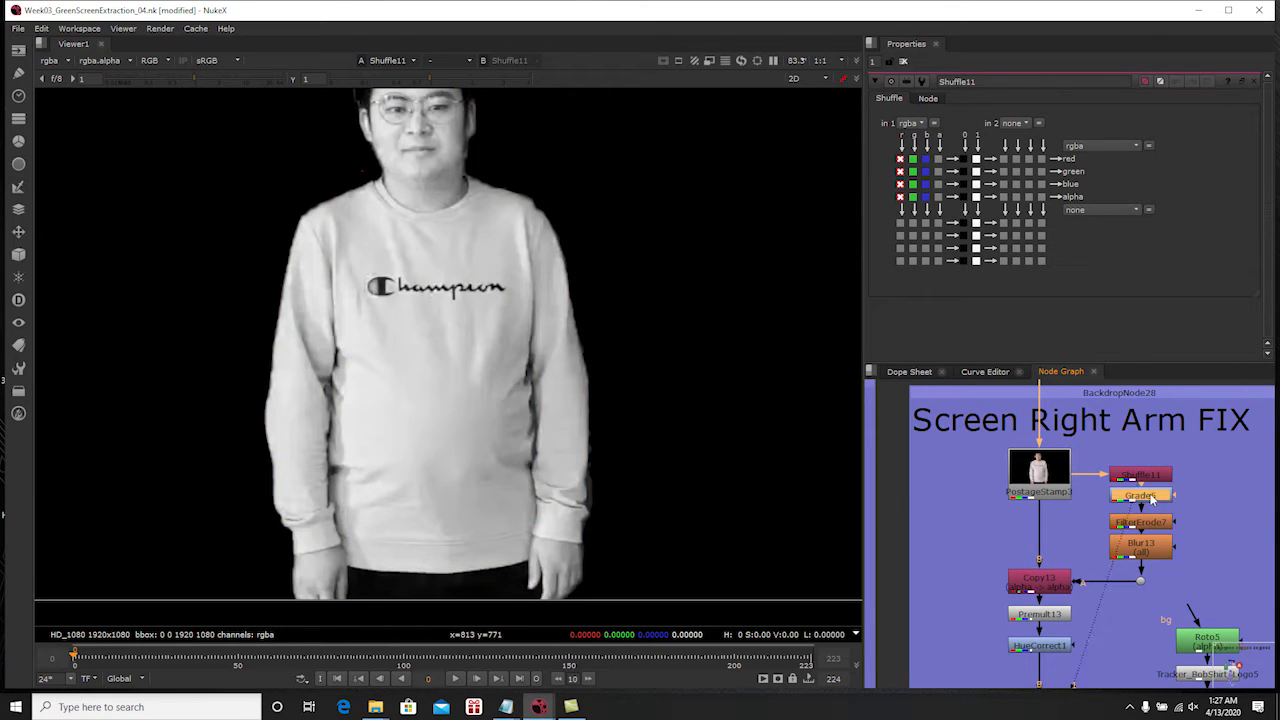
key(1)
double_click(1151, 498)
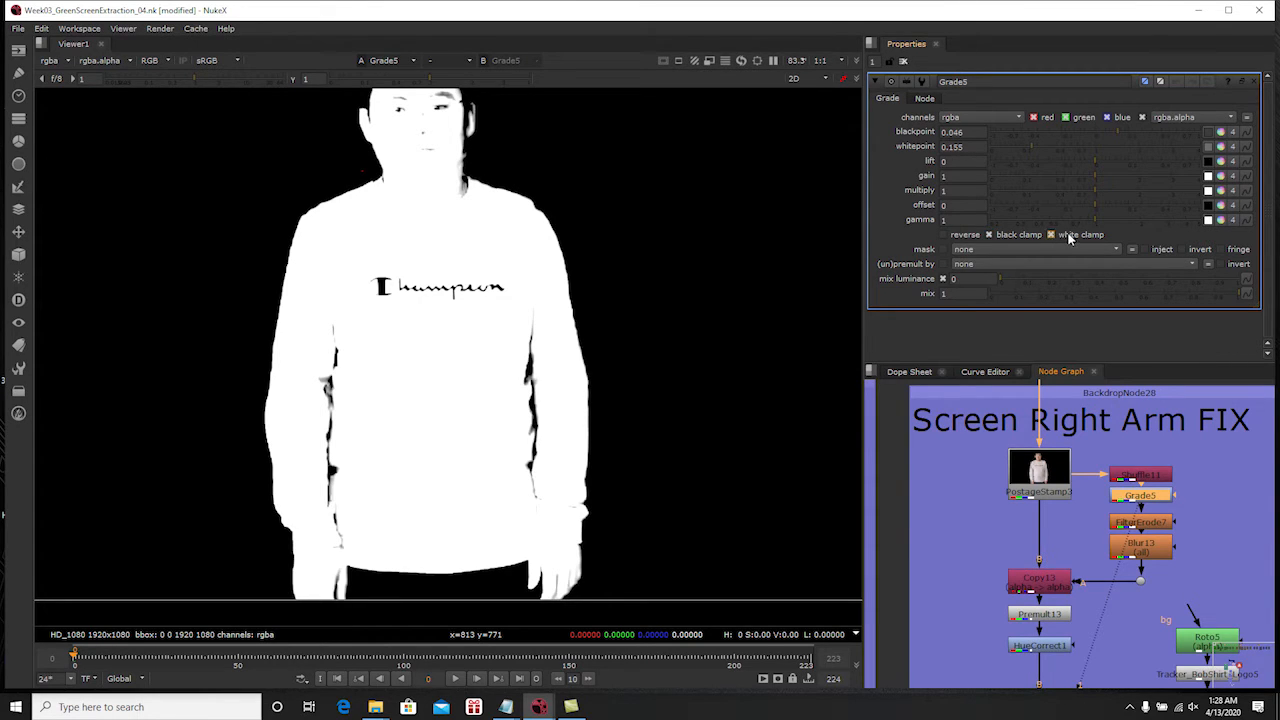
click(1146, 478)
key(1)
click(1148, 495)
key(1)
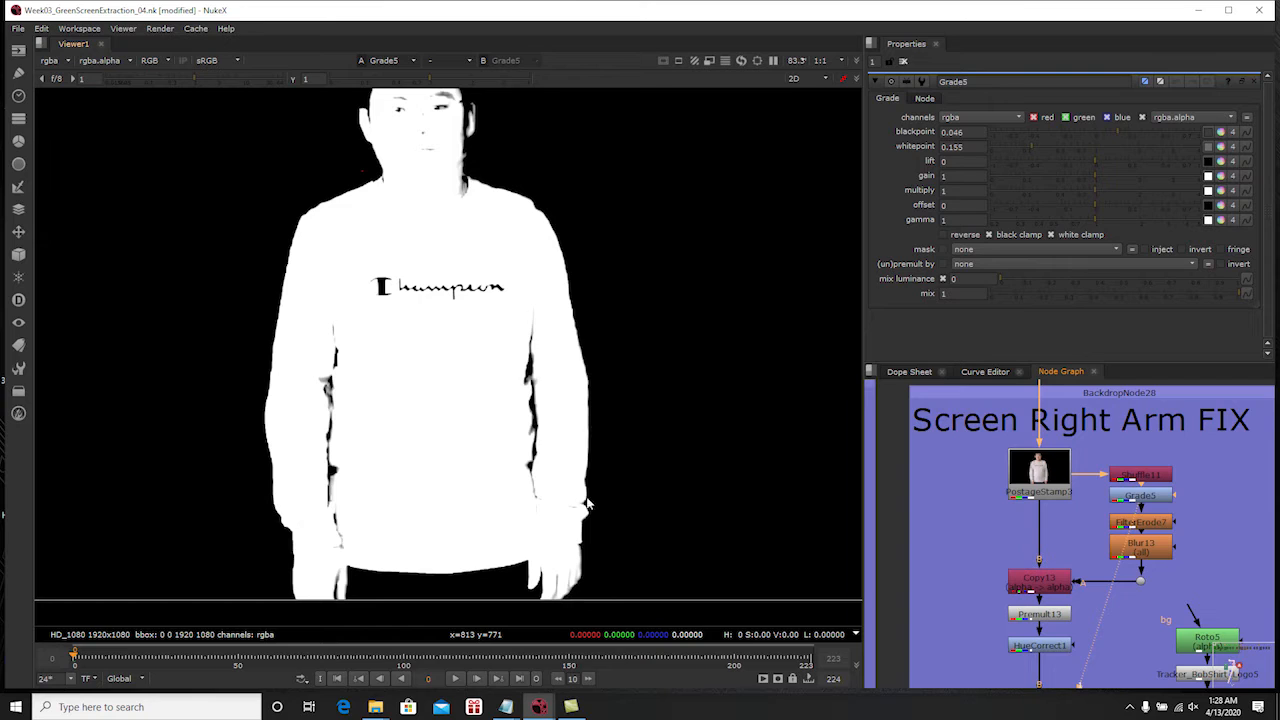
View the output of FilterErode7 and open its properties to check the erode size
click(1157, 528)
key(1)
double_click(1157, 528)
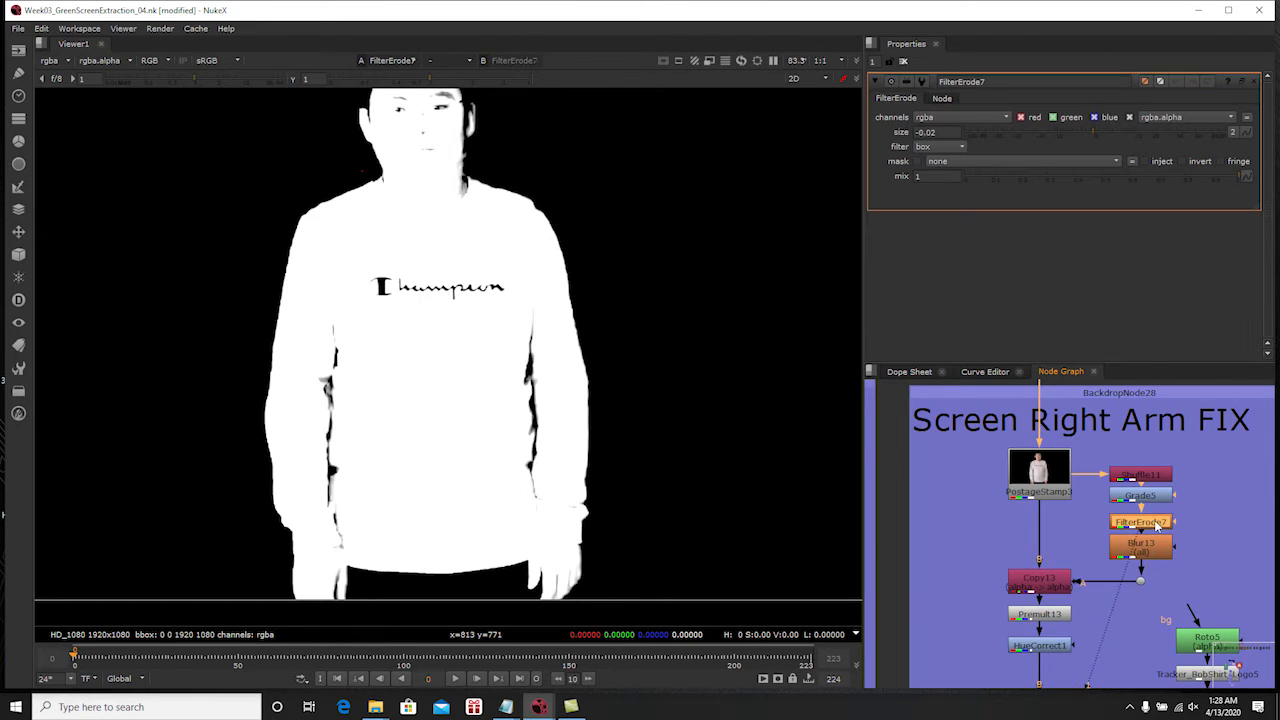
View the output of Blur13, open its properties to check the blur size, and examine the softened matte
click(1146, 548)
key(1)
double_click(1148, 550)
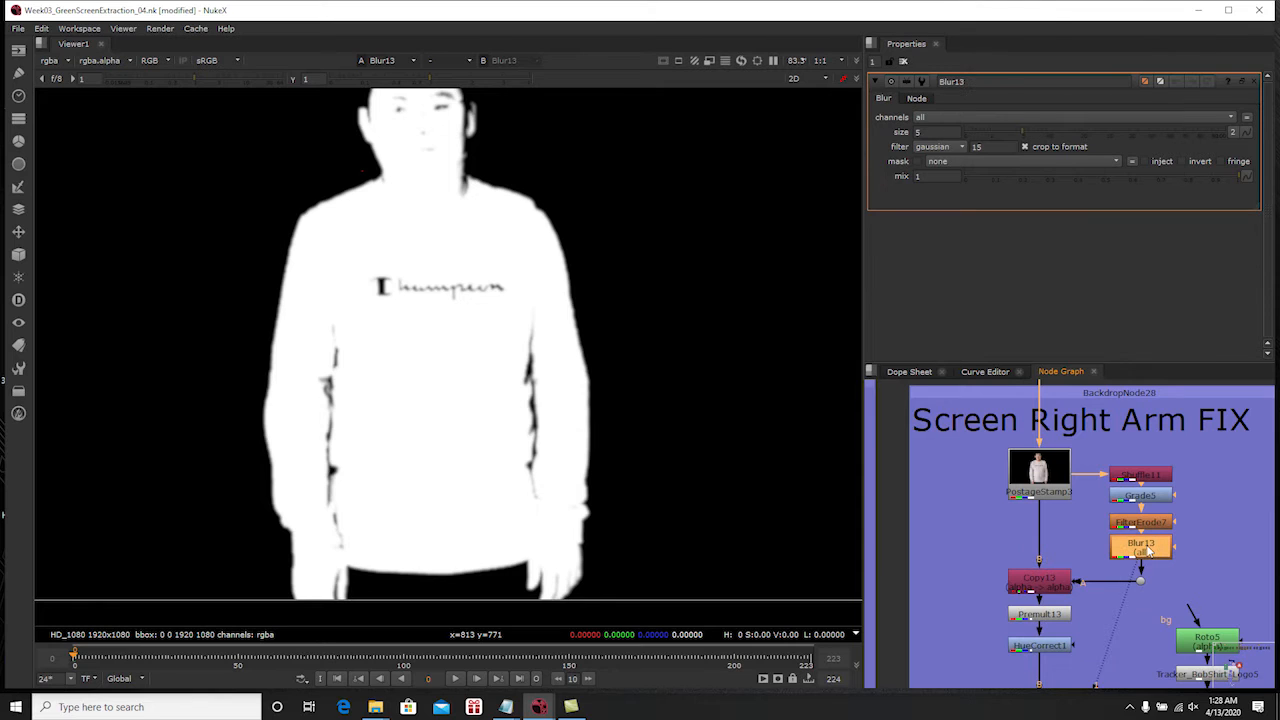
middle_drag(1146, 550, 1164, 505)
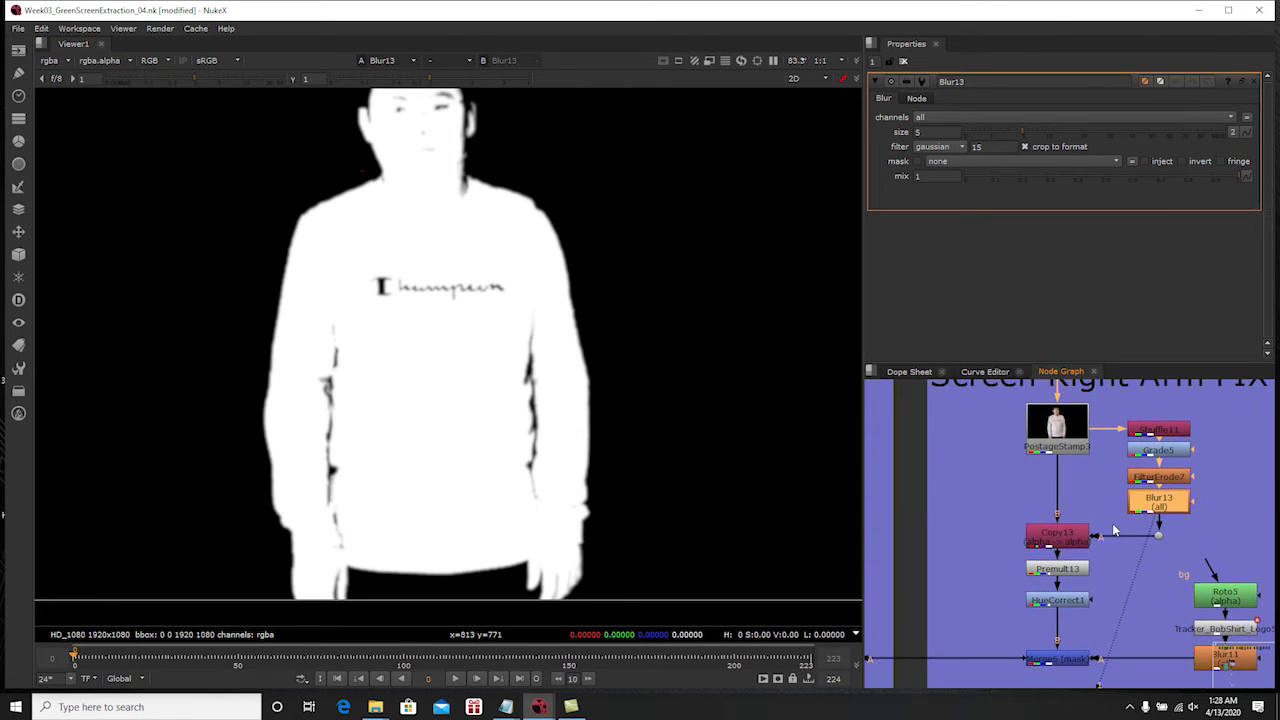
click(1162, 511)
middle_drag(531, 371, 528, 384)
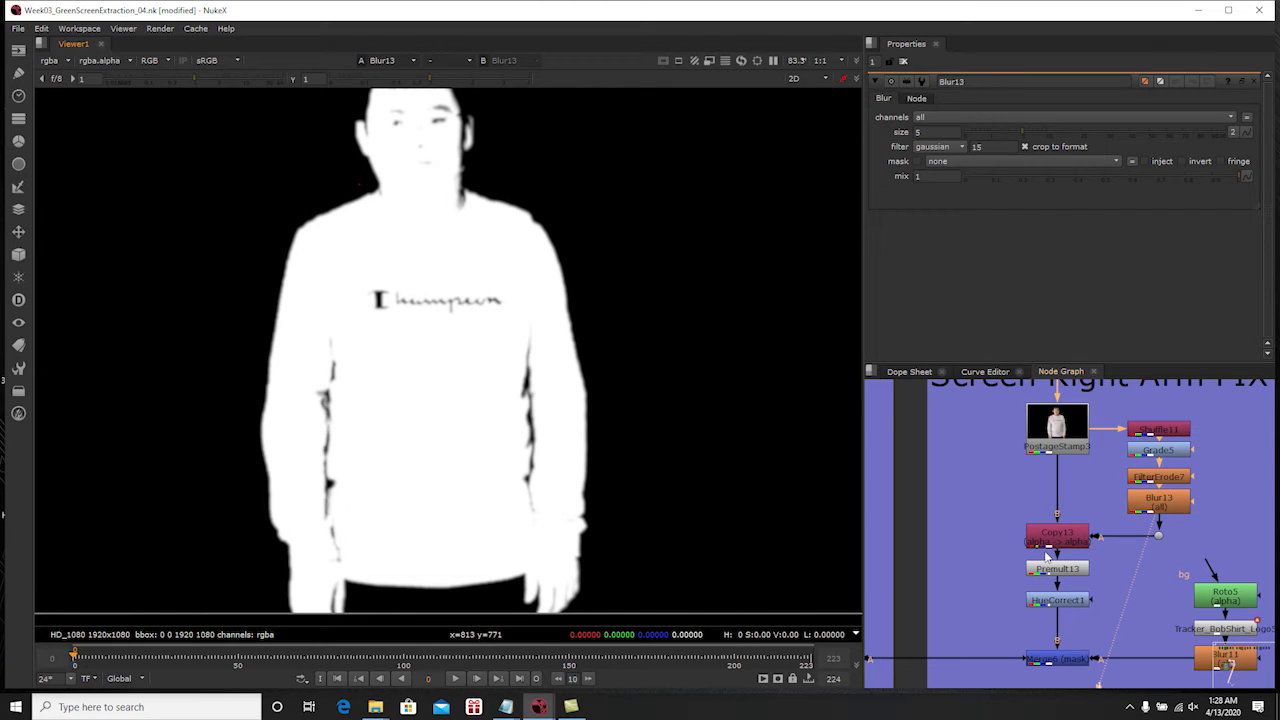
View PostageStamp3 and Premult13 in turn to compare the image before and after the new alpha
click(1069, 571)
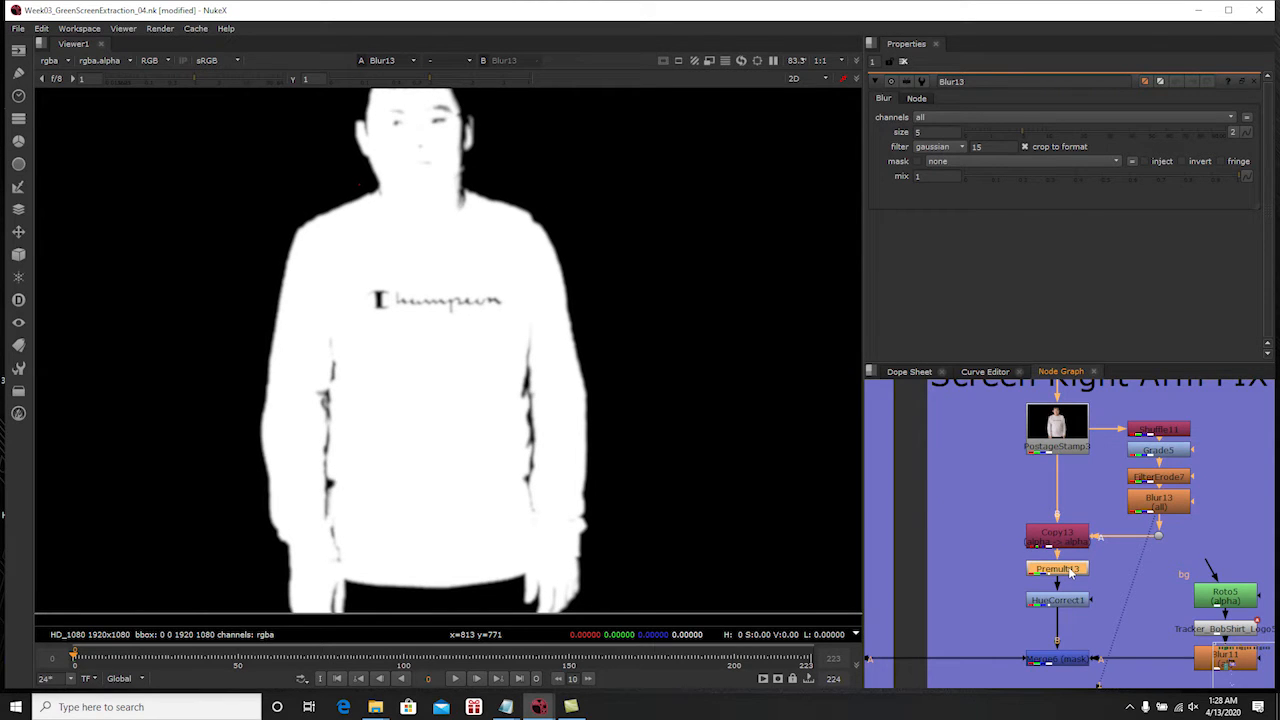
click(1058, 444)
key(1)
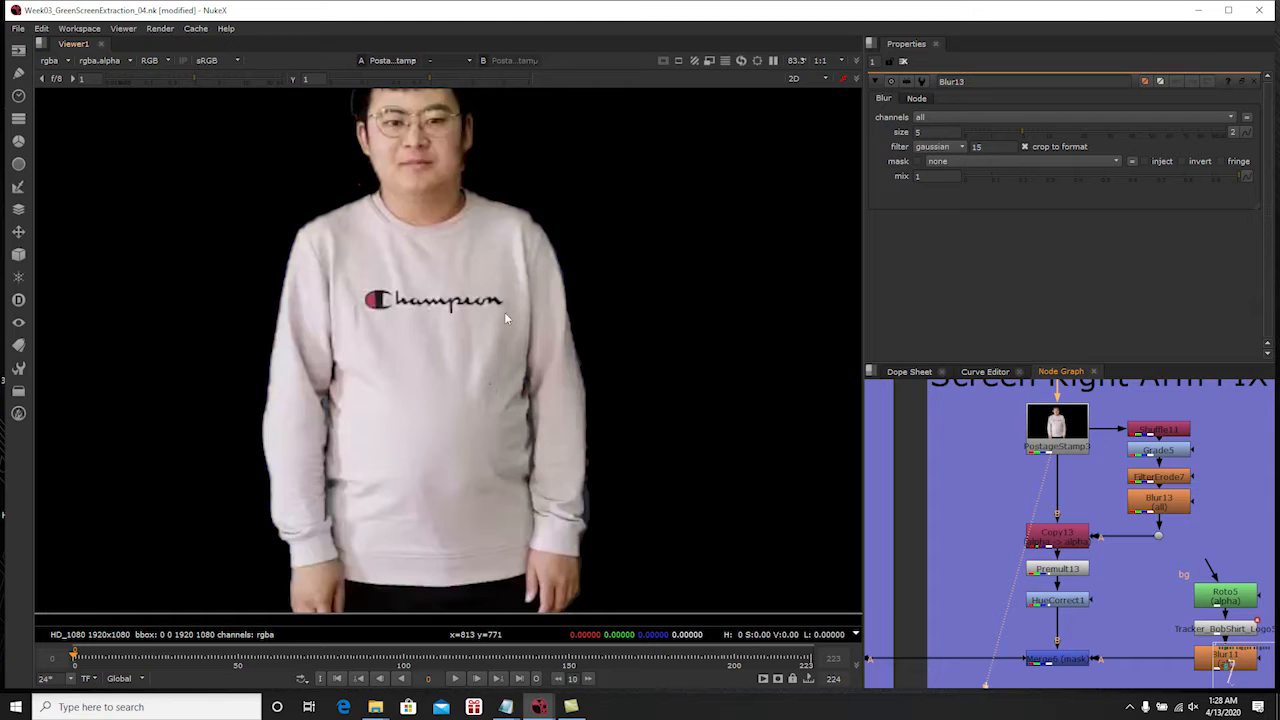
click(1069, 569)
key(1)
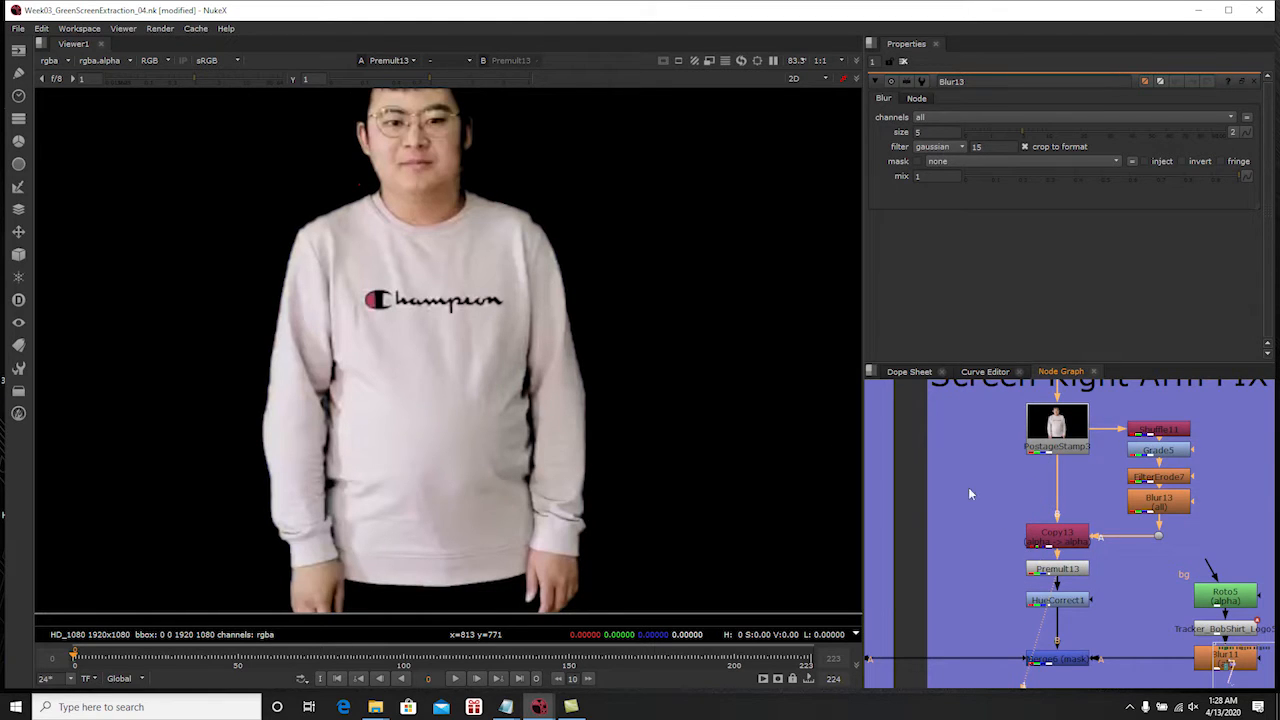
Switch the viewer between PostageStamp3 and Premult13 at 100% zoom and inspect the hair, shoulder and sleeve edges
scroll(493, 318, up, 1)
middle_drag(493, 318, 557, 426)
click(1037, 426)
key(1)
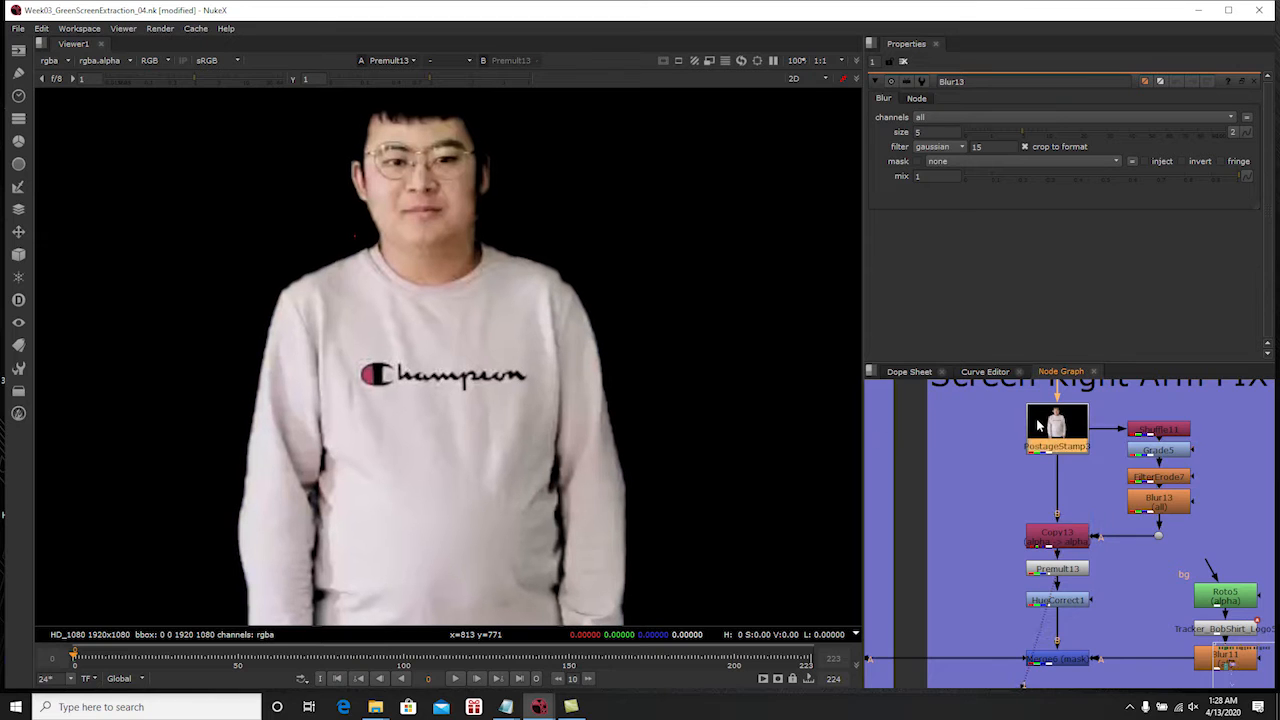
key(1)
key(2)
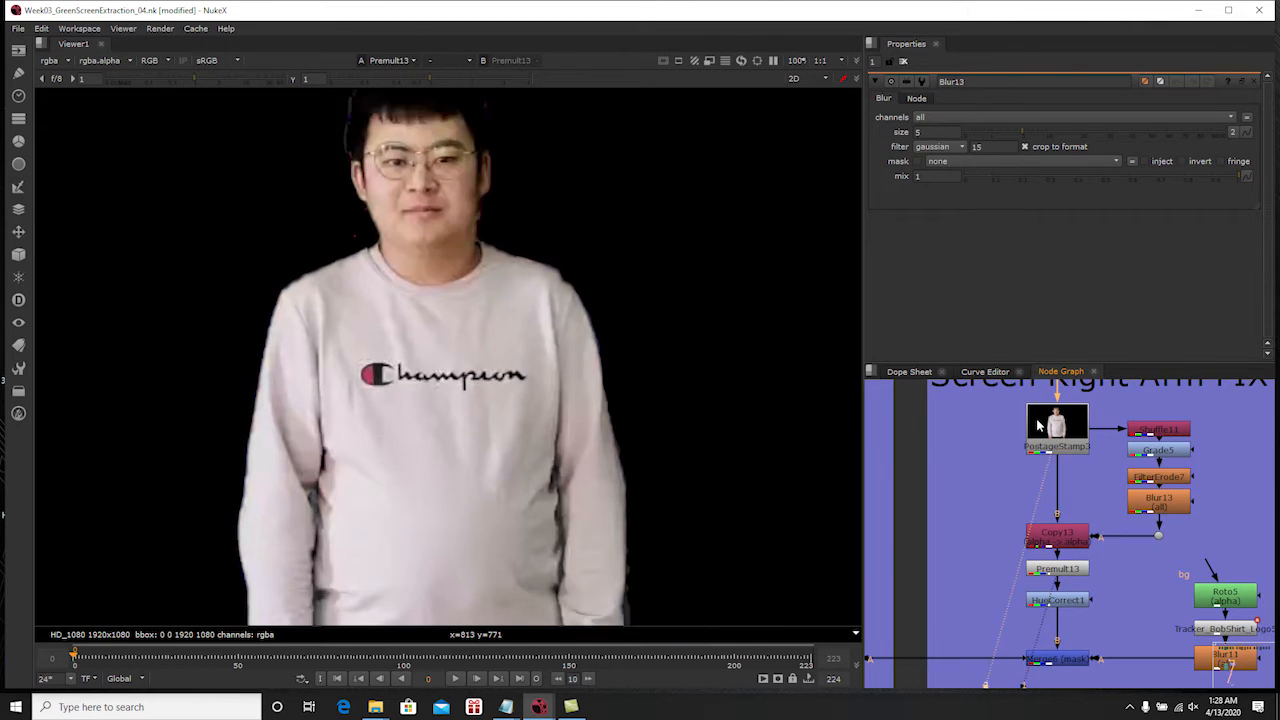
key(1)
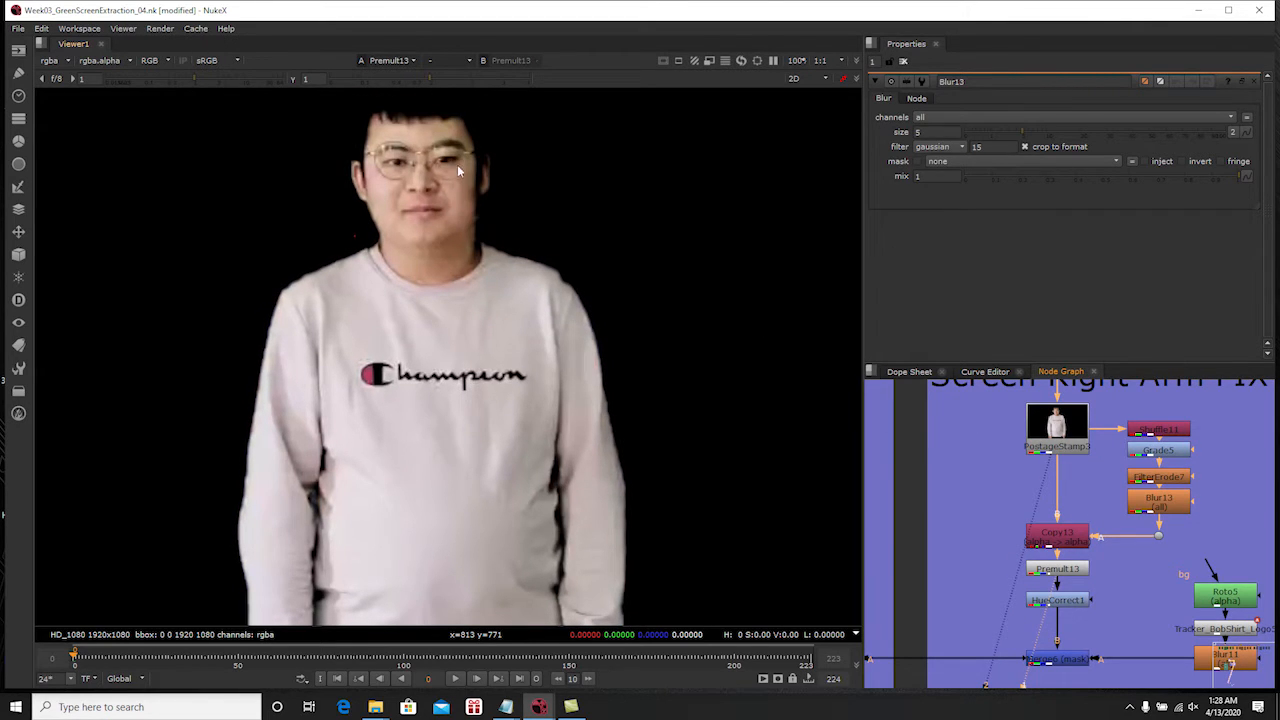
middle_drag(535, 254, 452, 189)
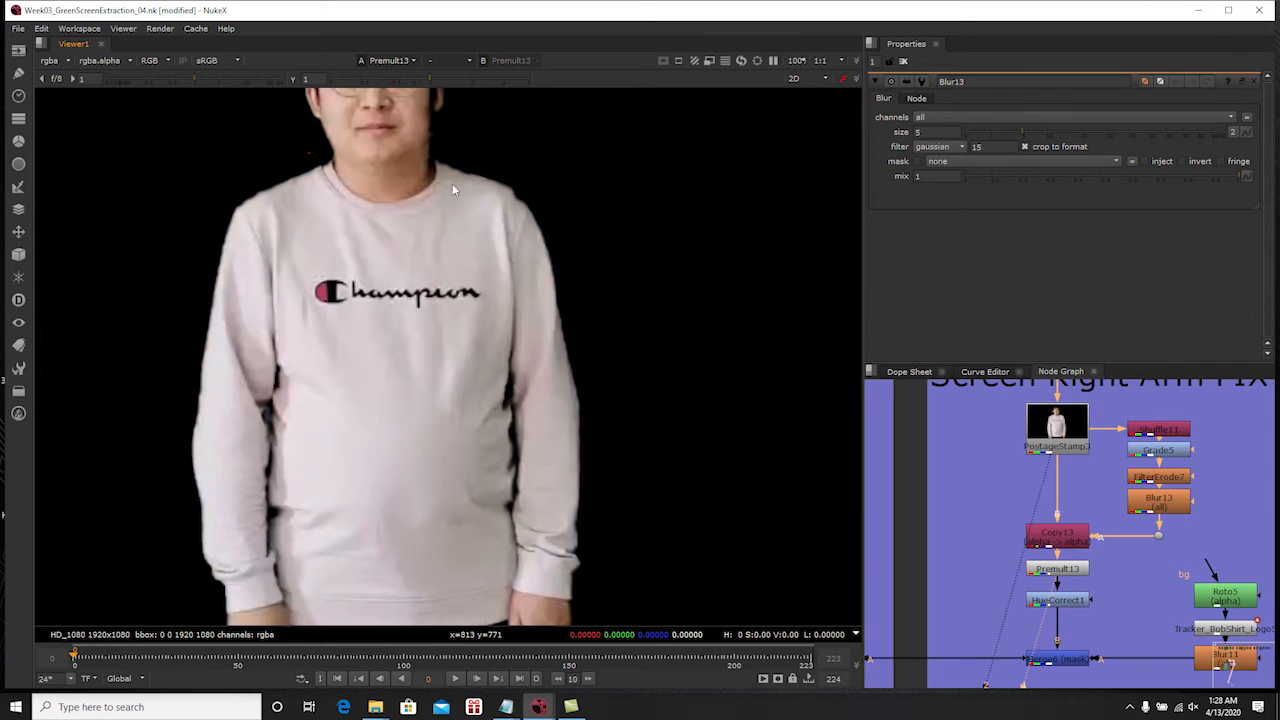
middle_drag(591, 257, 580, 239)
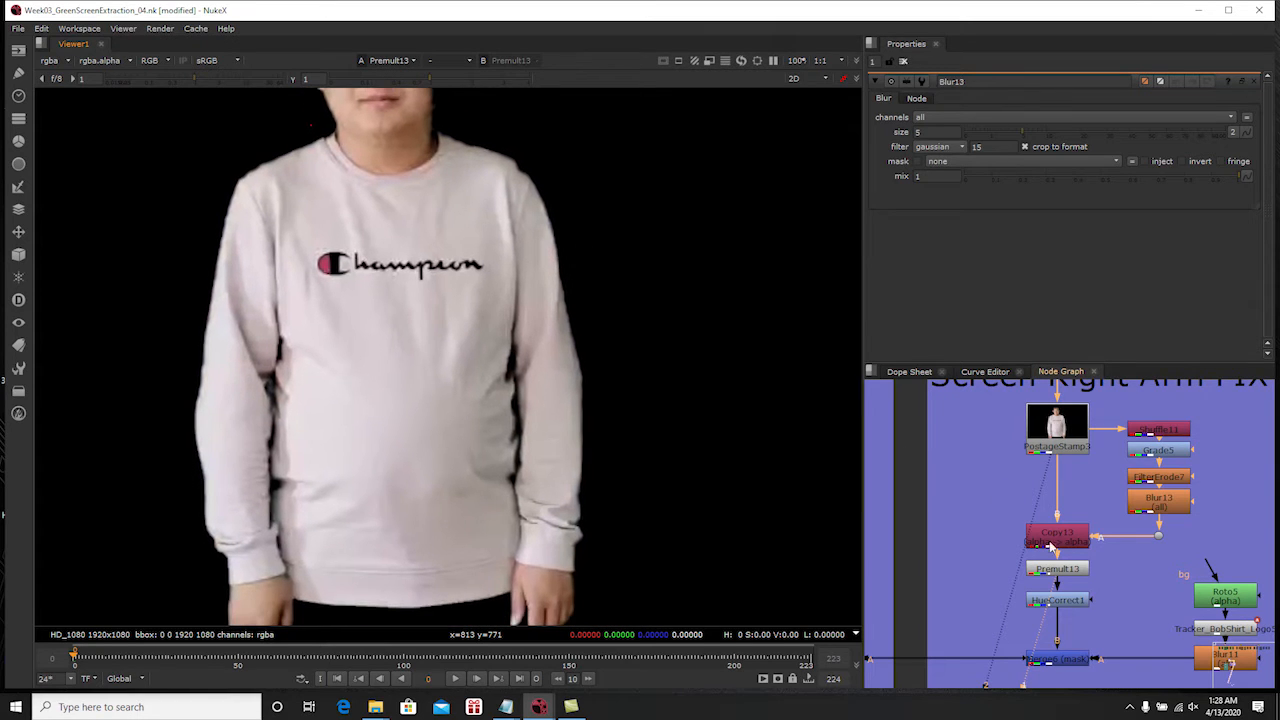
View the output of HueCorrect1, open its properties to check the hue curves, and close them
click(1062, 602)
key(1)
double_click(1062, 602)
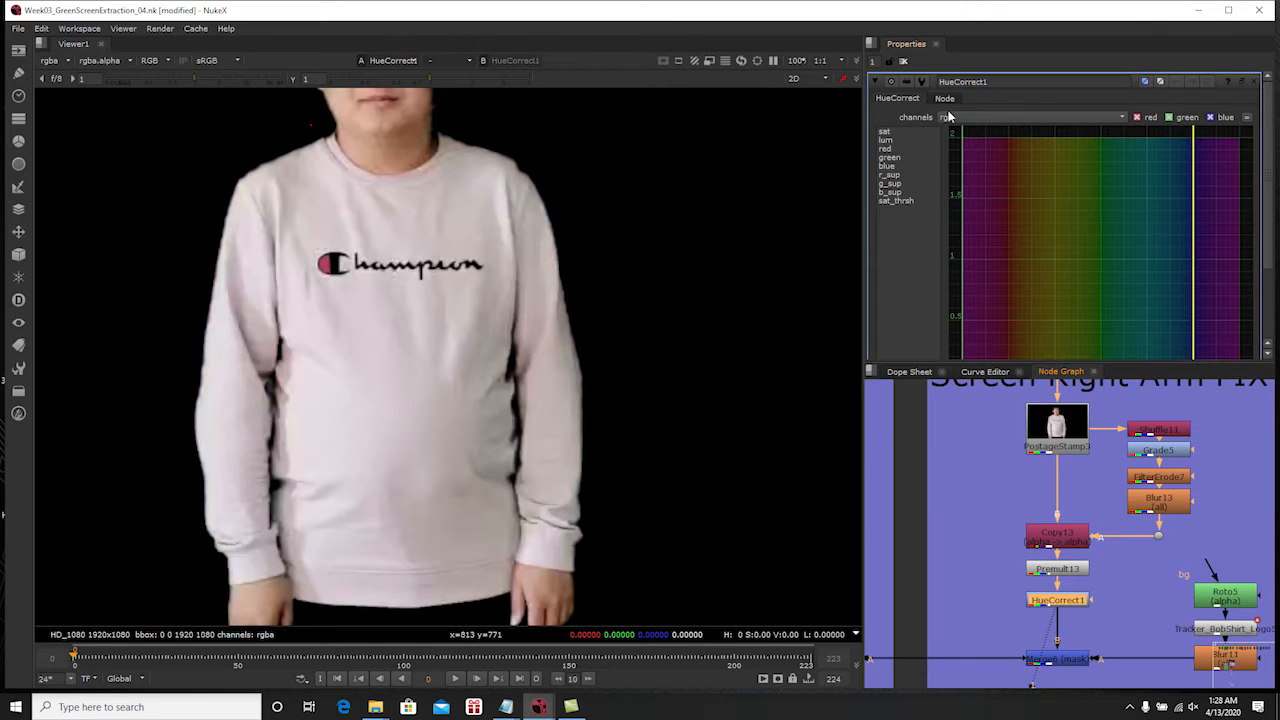
click(906, 62)
Open the properties of Roto5 and Tracker_BobShirt_Logo5 to check the arm roto shape and its tracking data, and close them
middle_drag(1113, 597, 1085, 520)
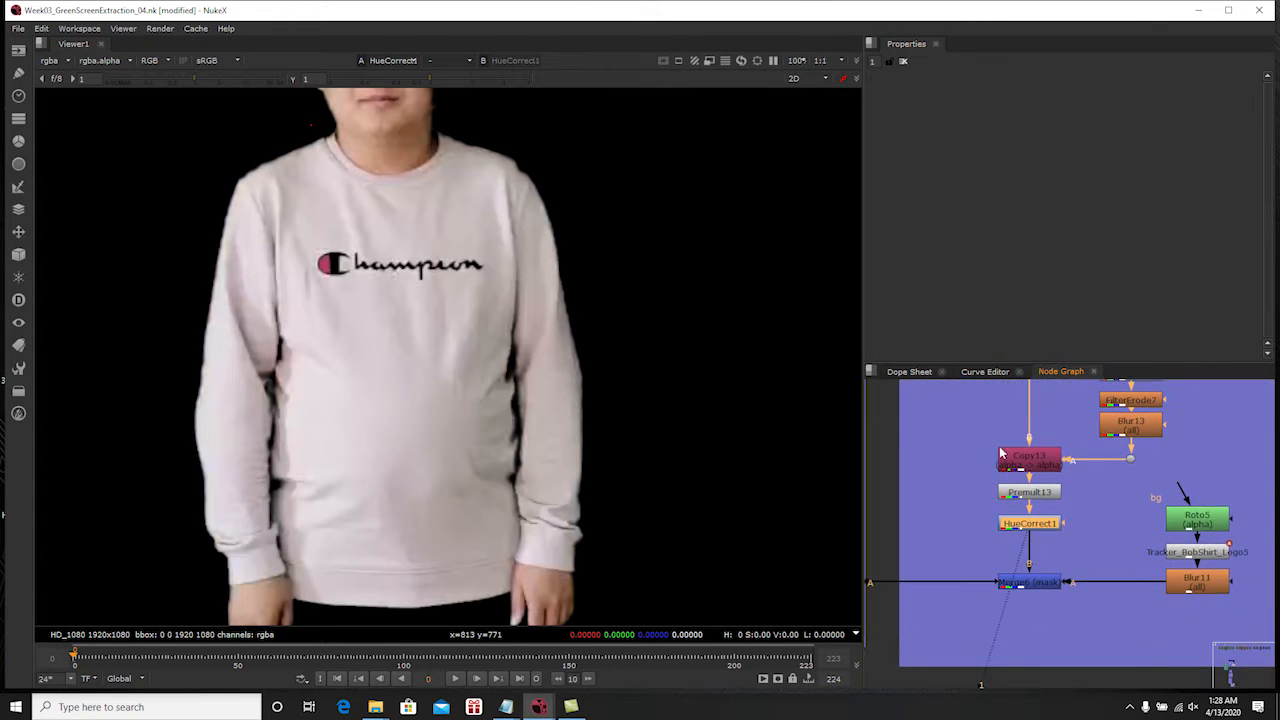
double_click(1195, 518)
scroll(640, 404, down, 2)
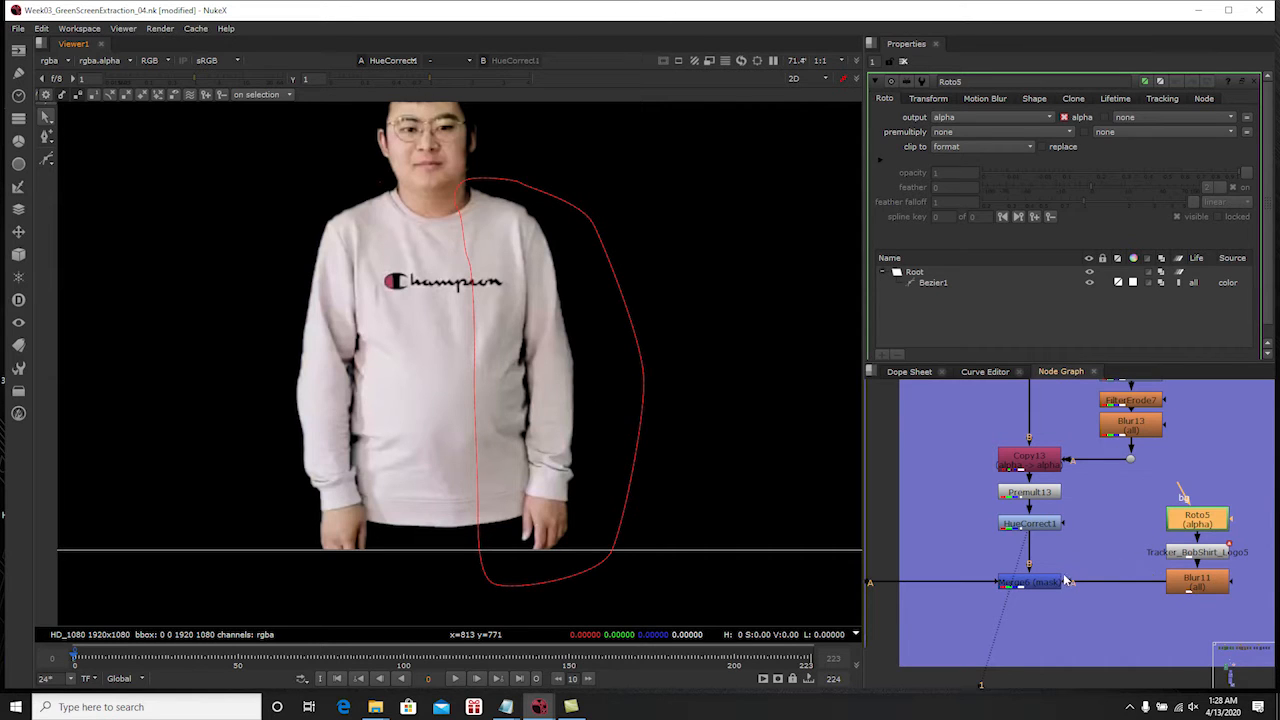
double_click(1185, 553)
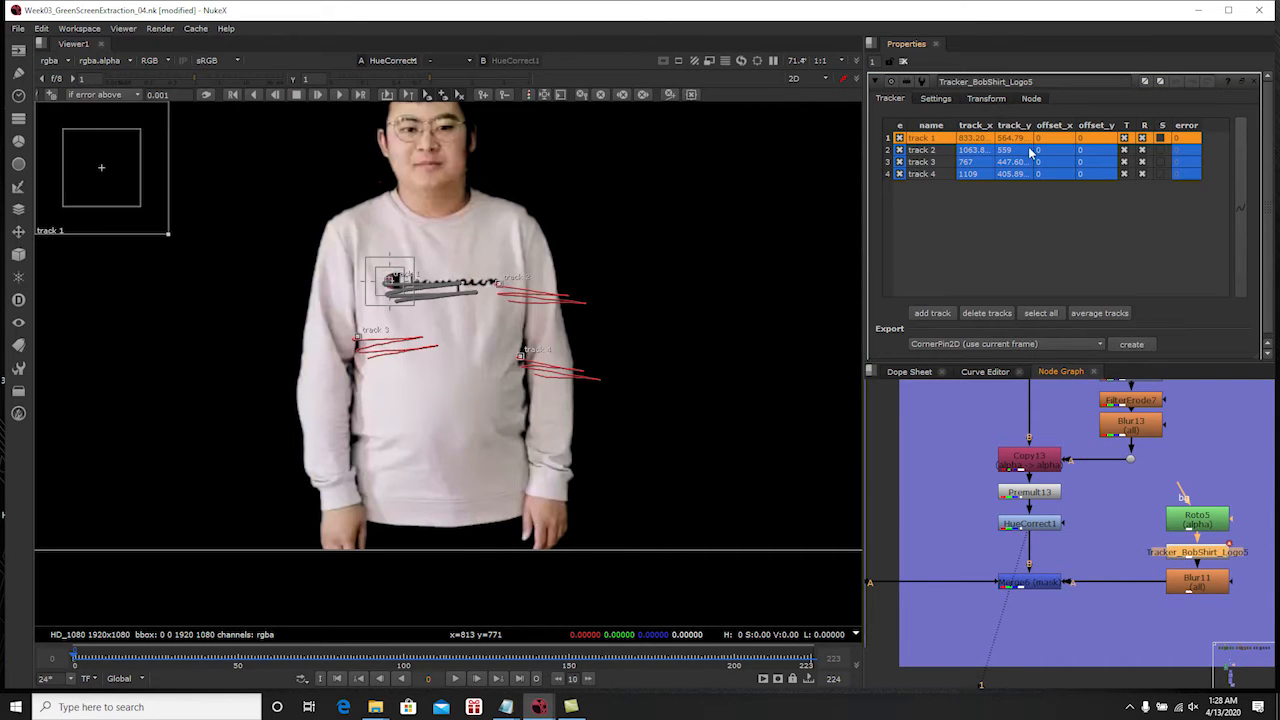
click(903, 62)
View the masked arm output of Merge6 and open Blur11's properties to check the mask's blur size
click(1035, 586)
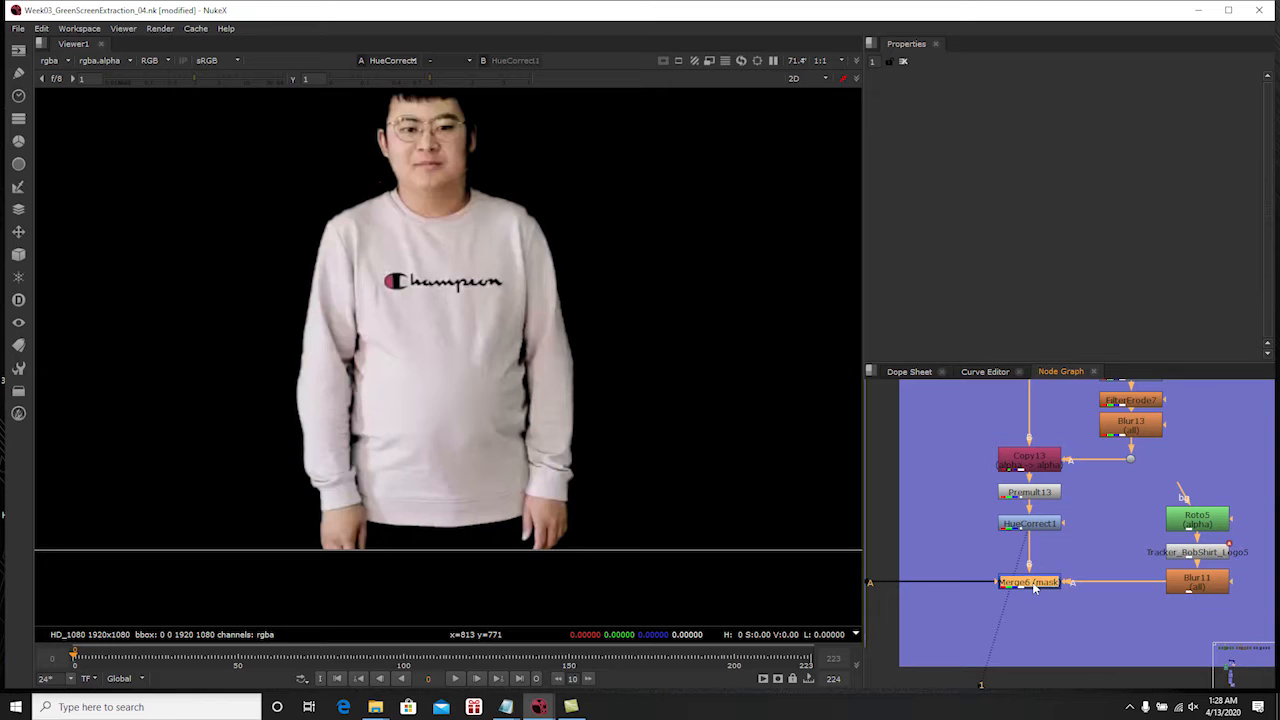
key(1)
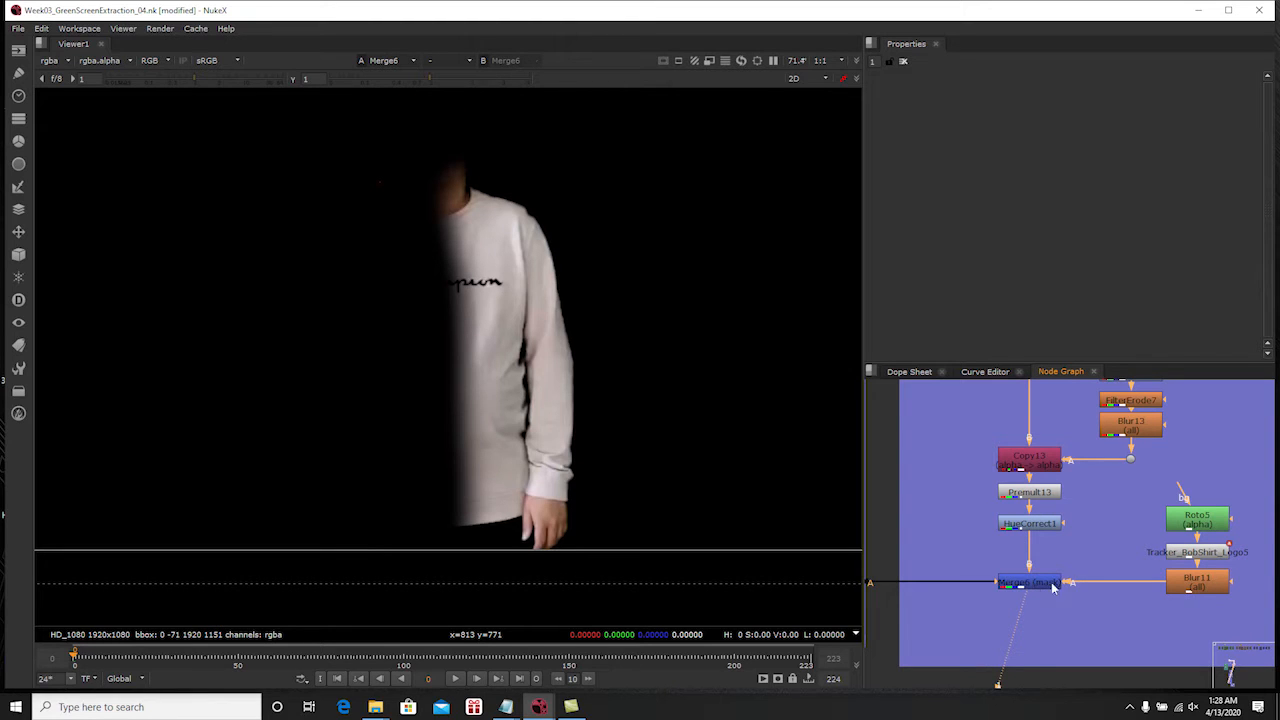
double_click(1181, 590)
View Merge10 and Merge9 in turn to compare the man before and after the arm fix is merged over
middle_drag(1000, 485, 1225, 526)
click(980, 486)
key(1)
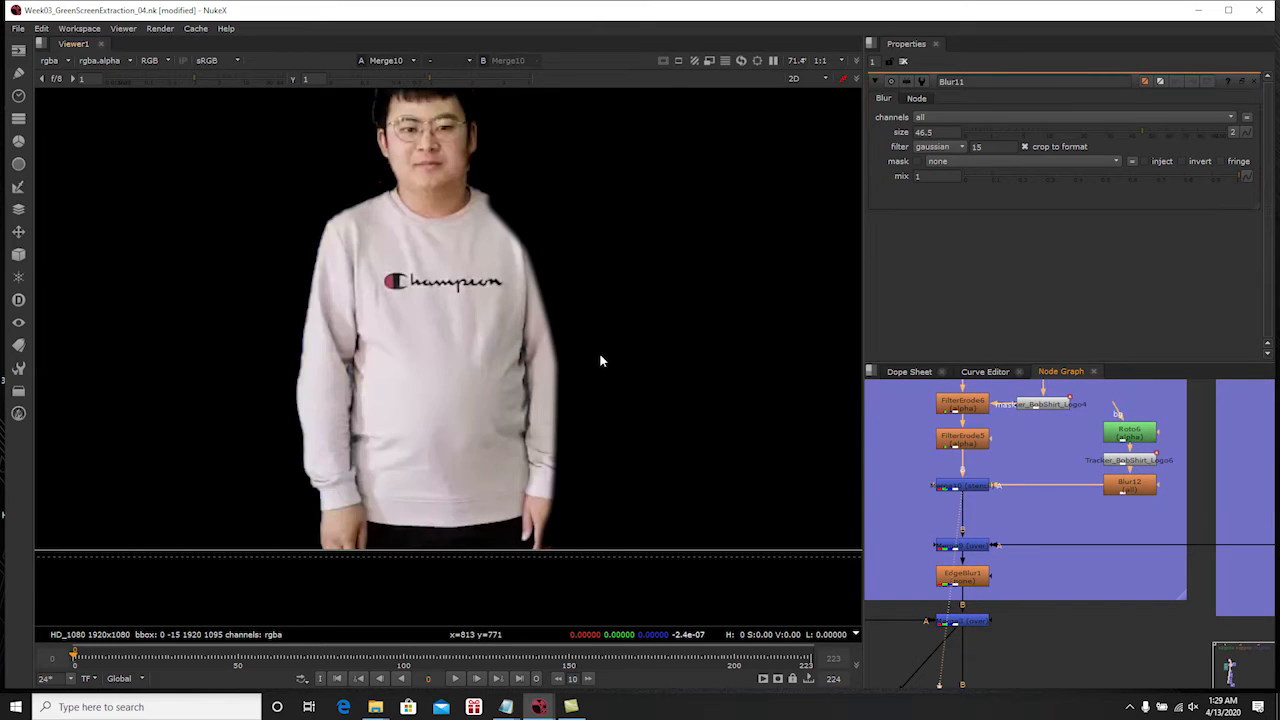
click(973, 547)
key(1)
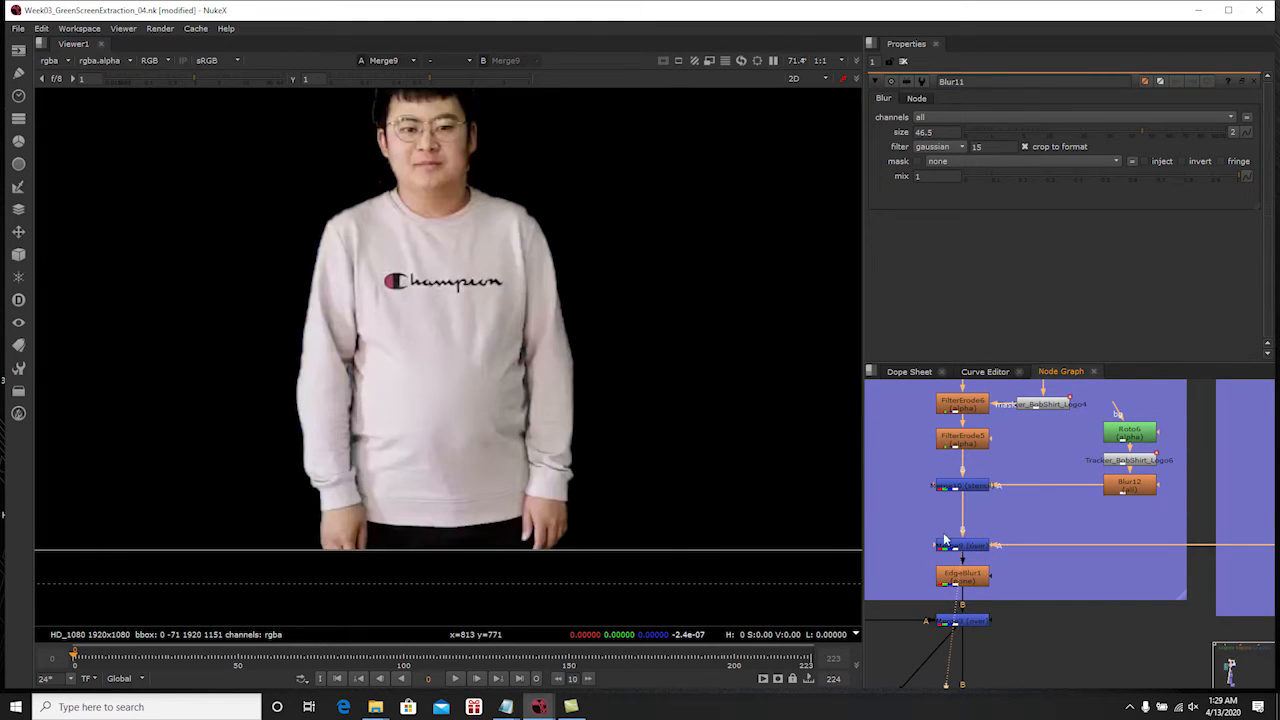
middle_drag(603, 425, 589, 460)
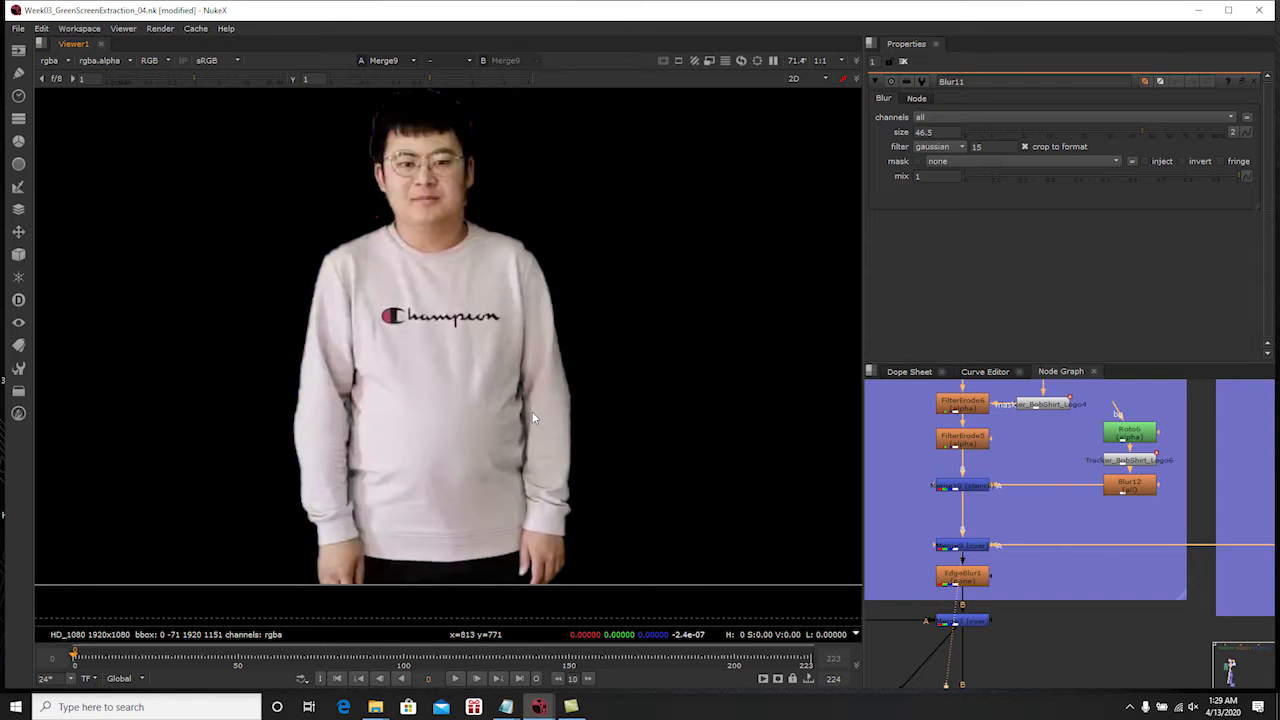
Display the alpha channel and compare the mattes of Merge10 and Merge9
key(a)
scroll(993, 487, up, 1)
click(983, 485)
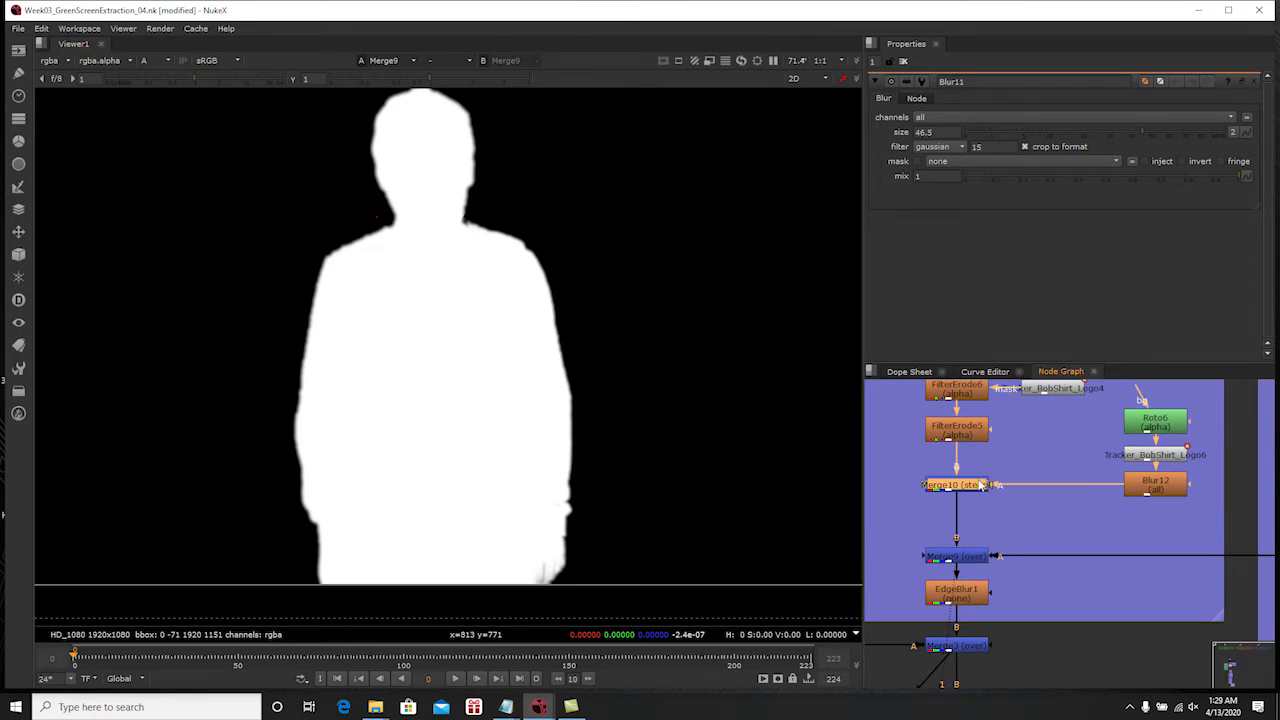
key(1)
click(984, 555)
key(1)
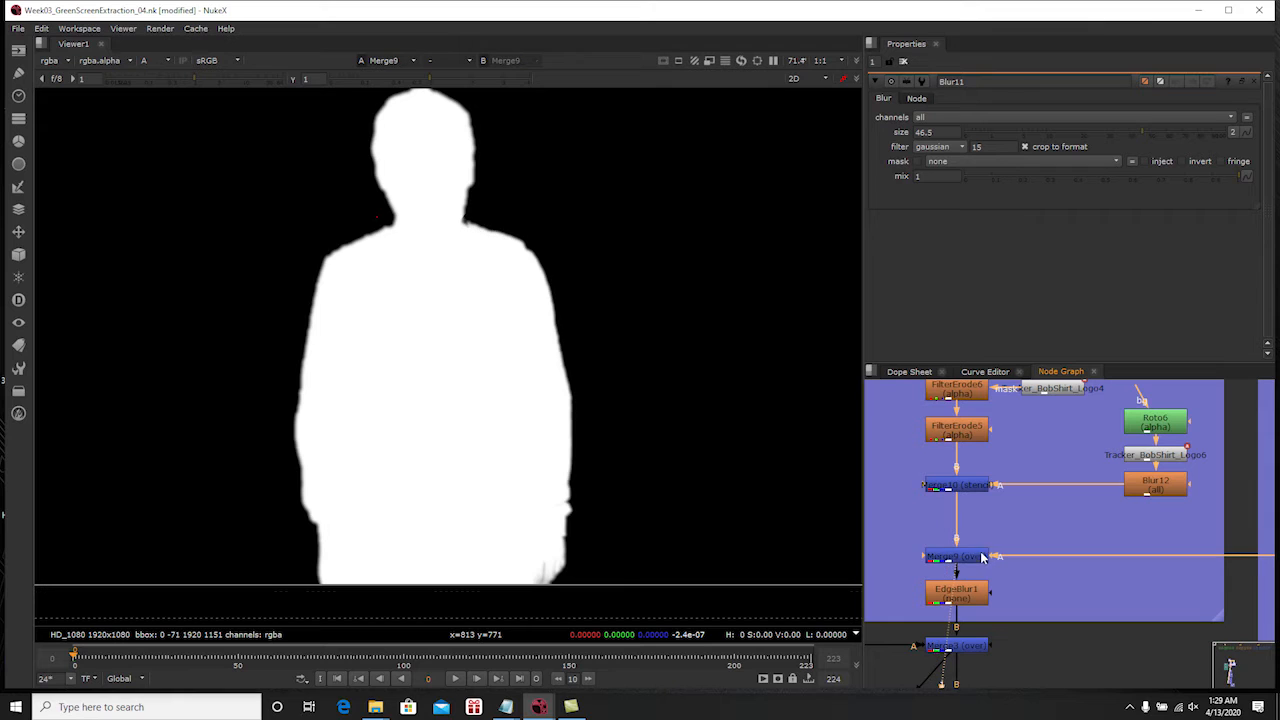
Compare the alpha mattes of FilterErode5 and PostageStamp1
middle_drag(972, 490, 1006, 556)
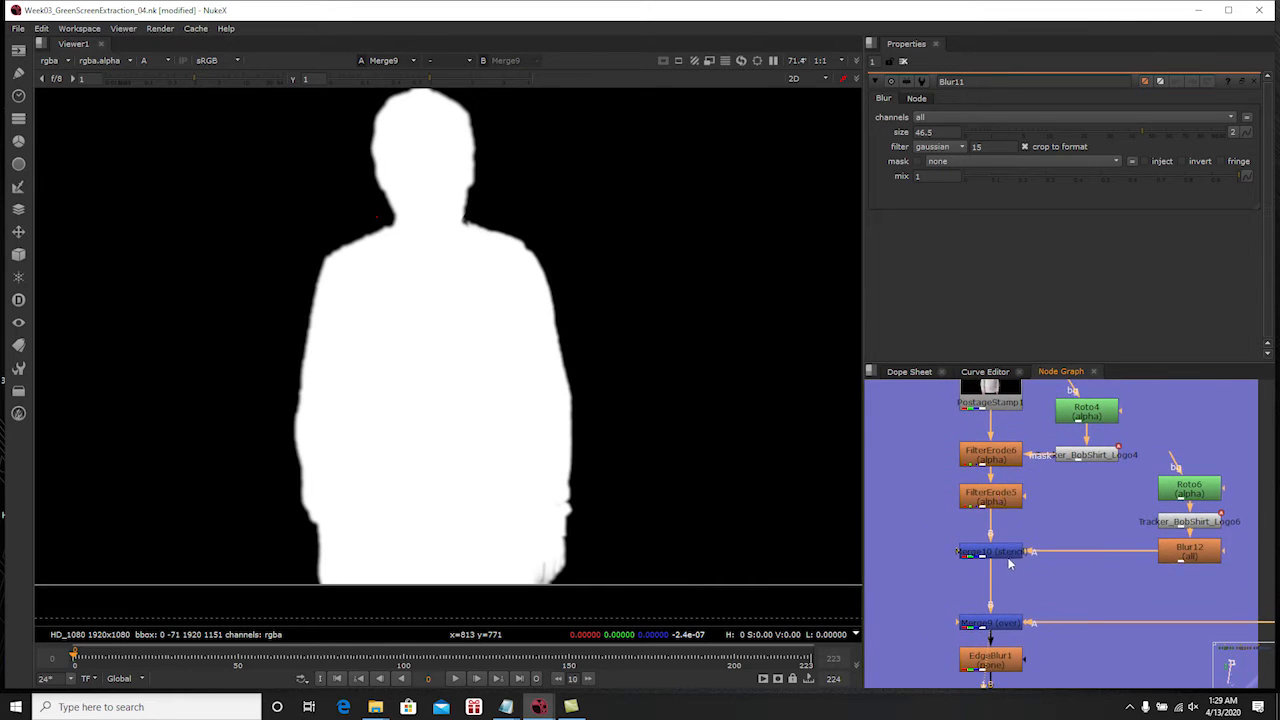
click(1000, 496)
key(1)
click(1002, 410)
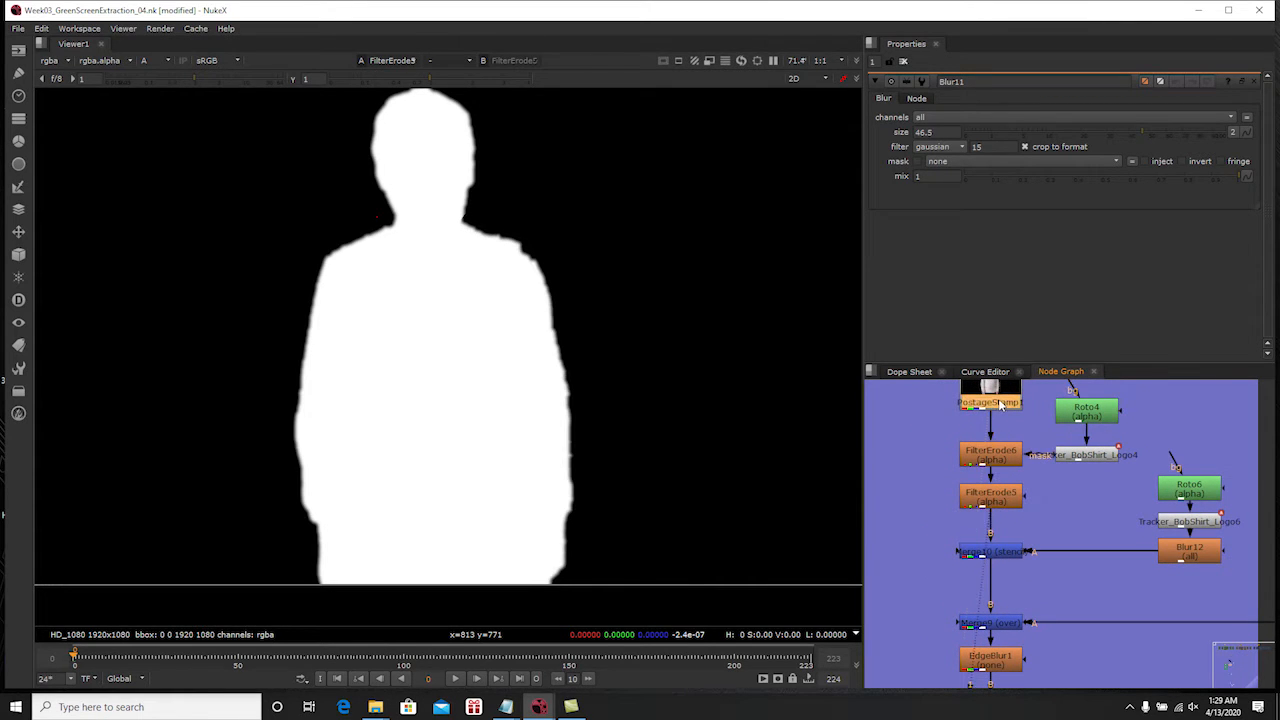
key(1)
click(990, 505)
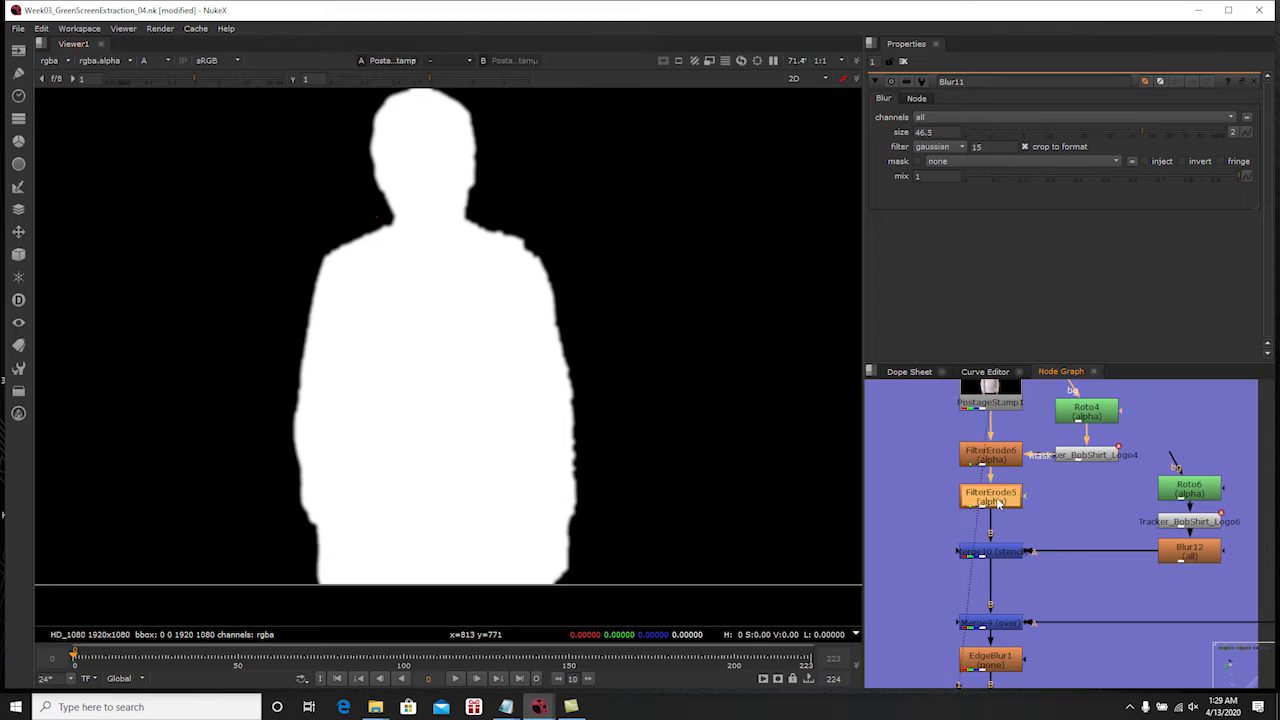
key(1)
Step the alpha view down through the stencil merge Merge10 to the over merge Merge9
middle_drag(1020, 523, 1002, 475)
click(987, 507)
key(1)
middle_drag(1003, 537, 986, 520)
click(978, 540)
key(1)
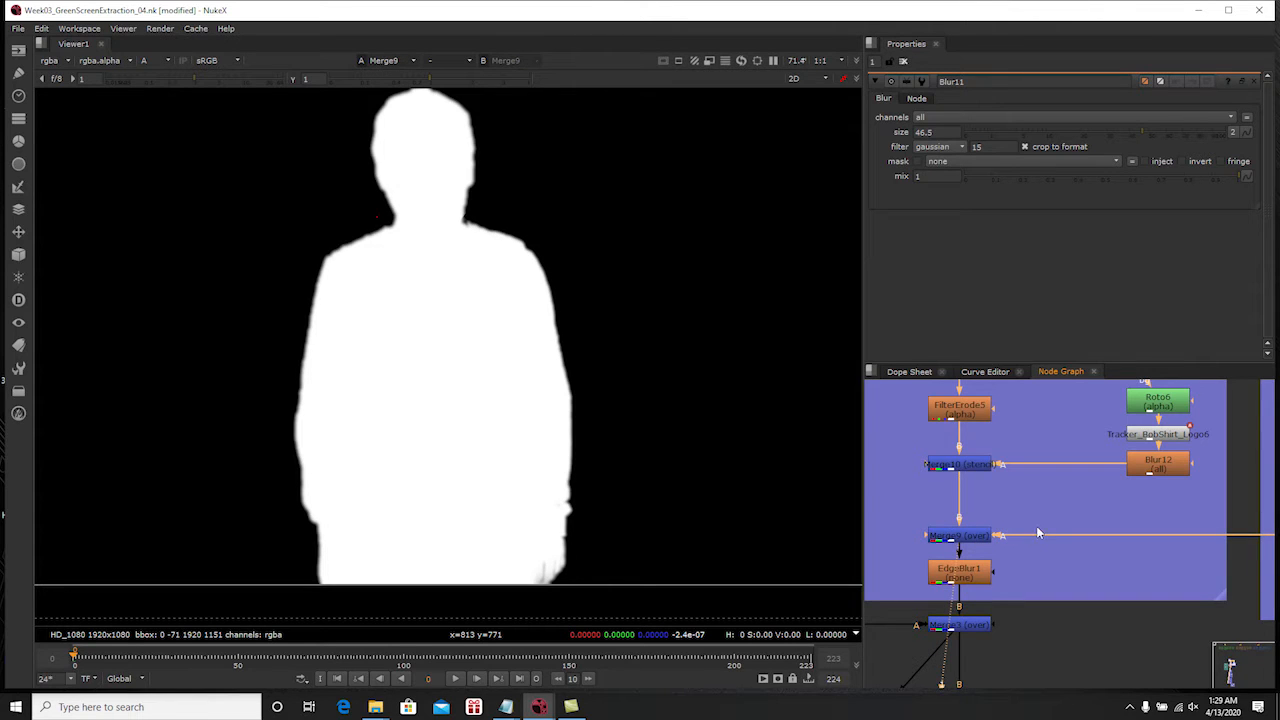
Assign PostageStamp1 to a second viewer input, compare its alpha with Merge9, and return to the RGB view
middle_drag(1024, 515, 1046, 570)
middle_drag(989, 419, 993, 448)
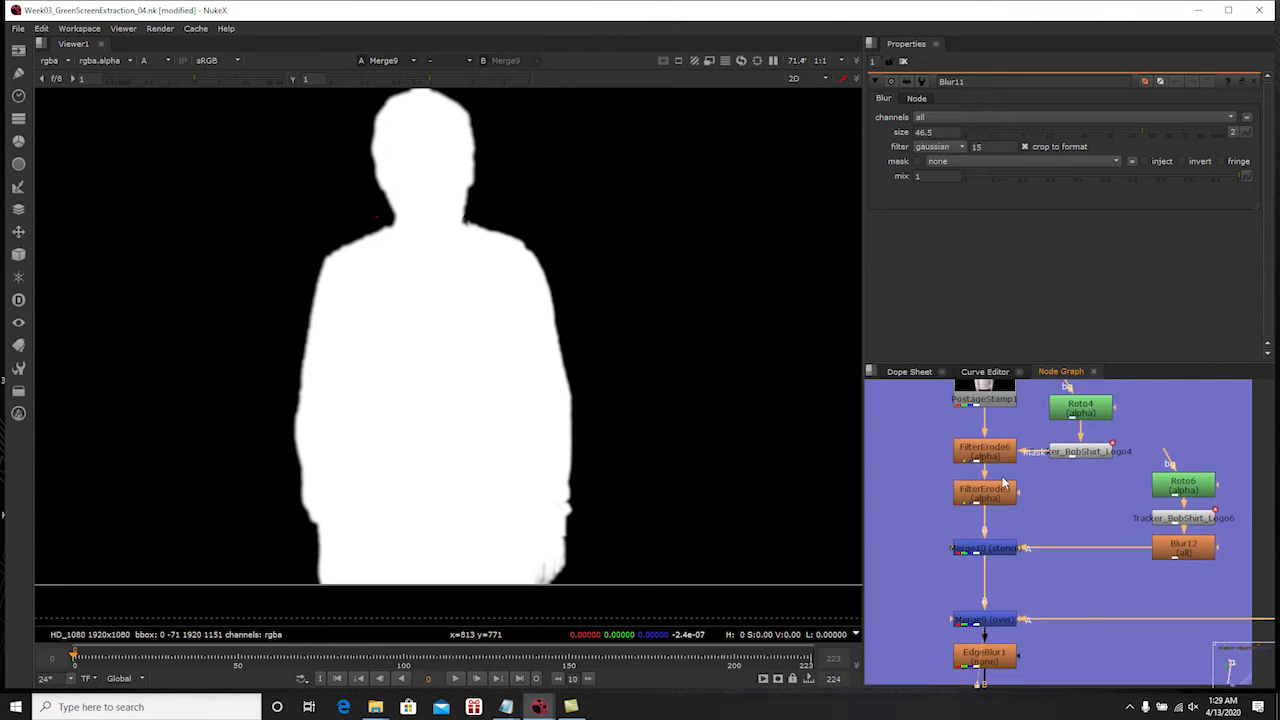
scroll(993, 452, down, 1)
click(994, 415)
key(2)
key(1)
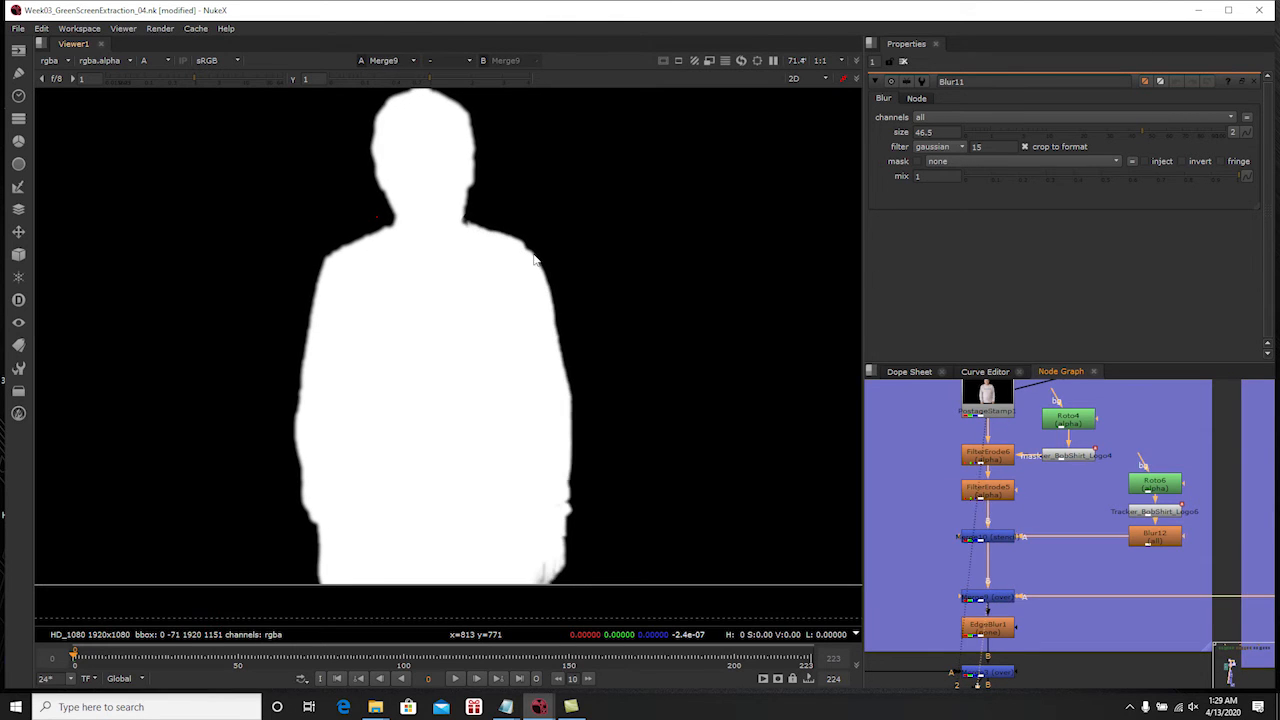
key(1)
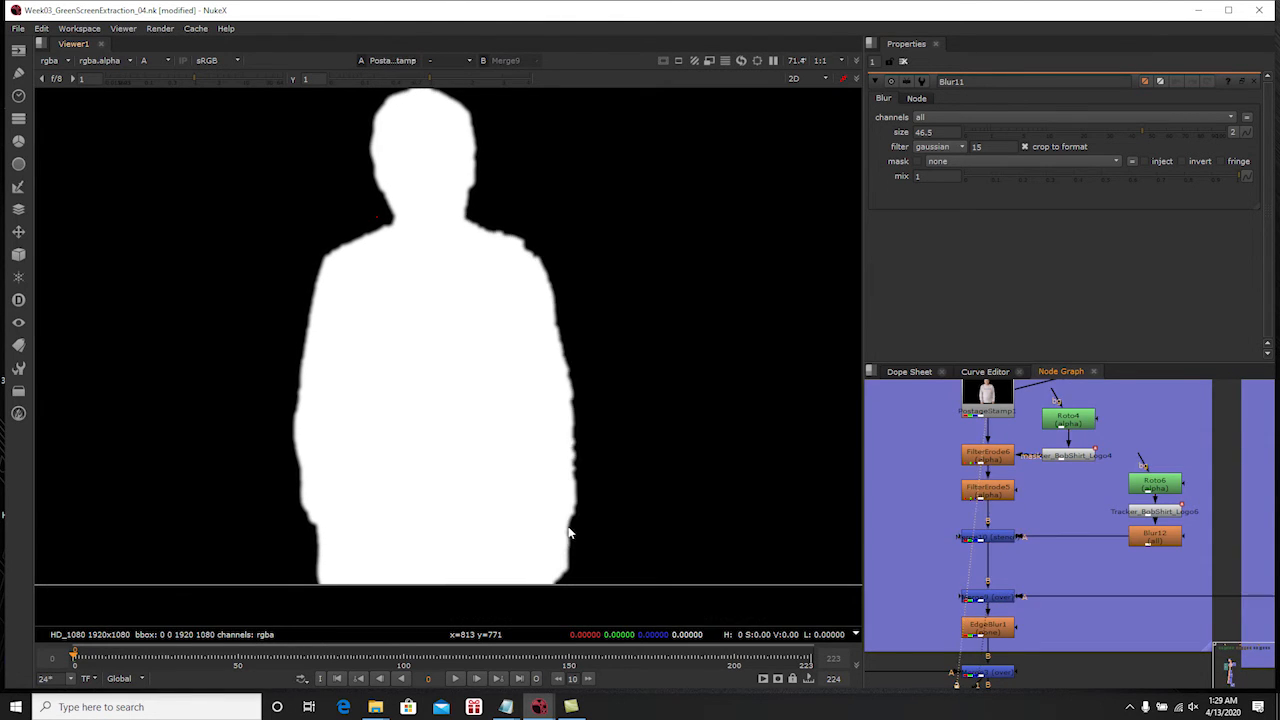
key(2)
key(a)
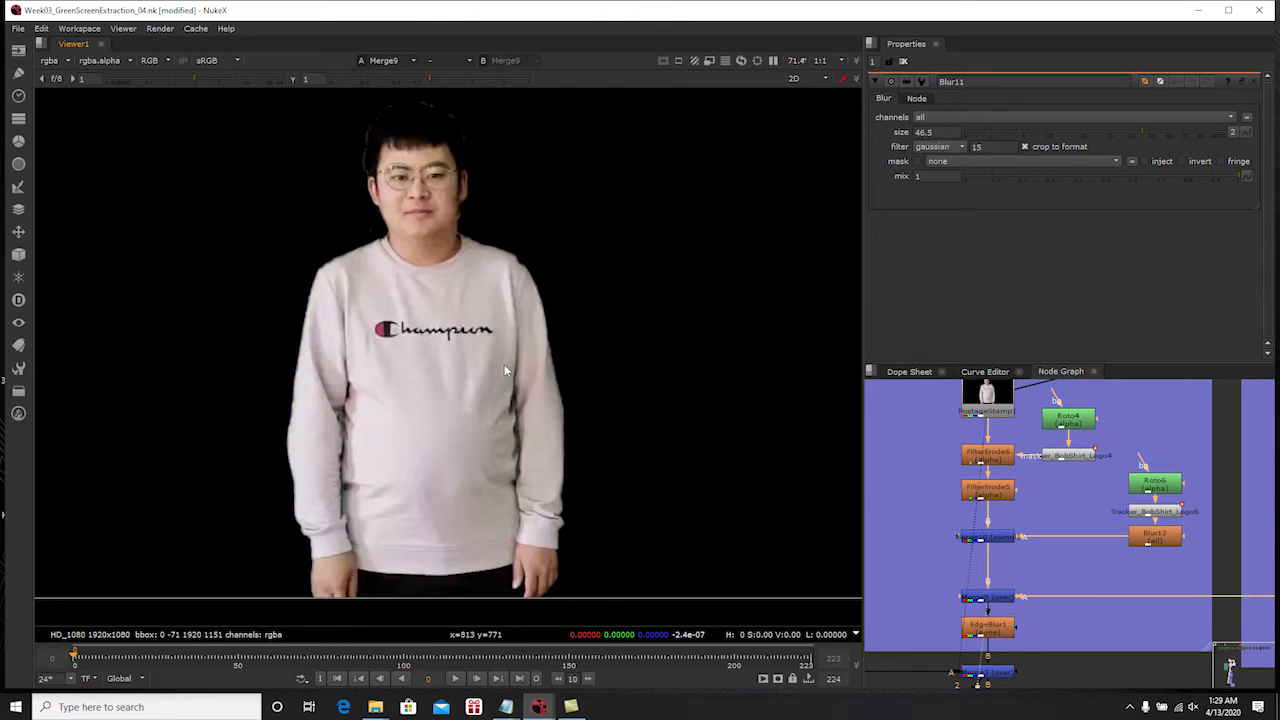
View the output of EdgeBlur1 below Merge9 and open its properties to check the size and edge mult
scroll(503, 370, down, 2)
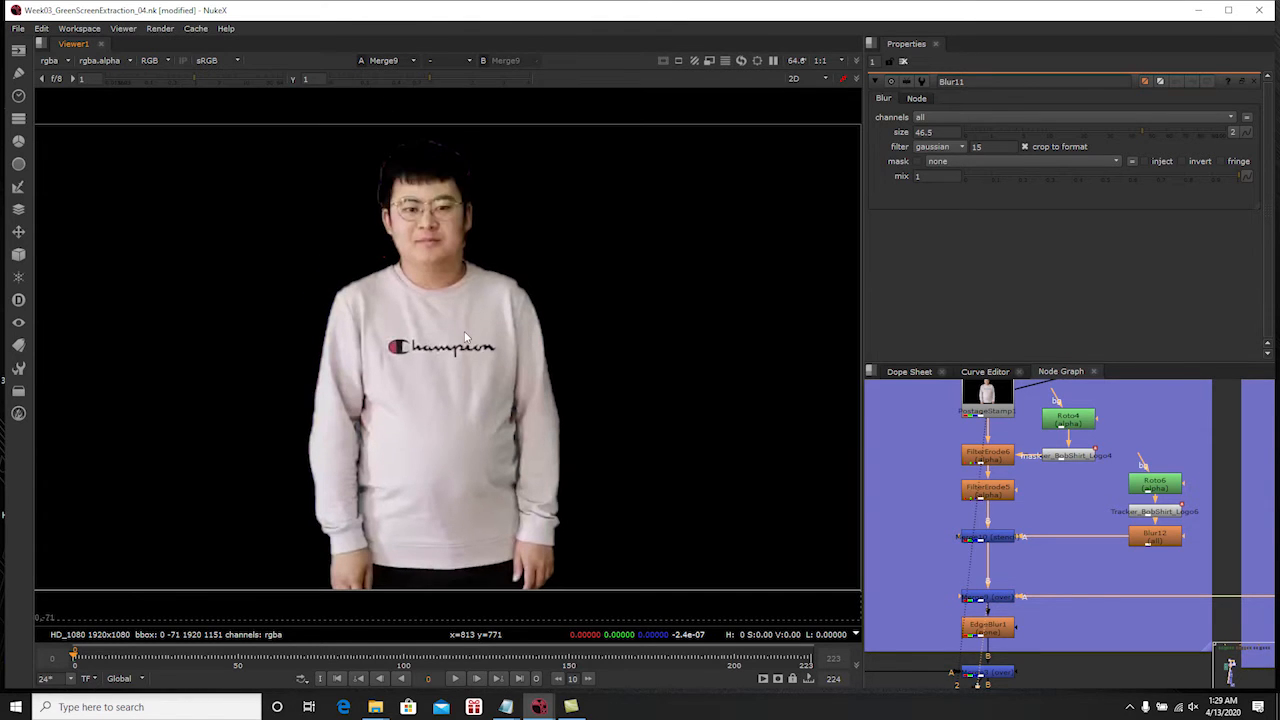
drag(986, 438, 934, 510)
click(999, 597)
click(1031, 587)
middle_drag(1031, 587, 1055, 541)
scroll(1050, 548, up, 3)
click(1041, 569)
key(1)
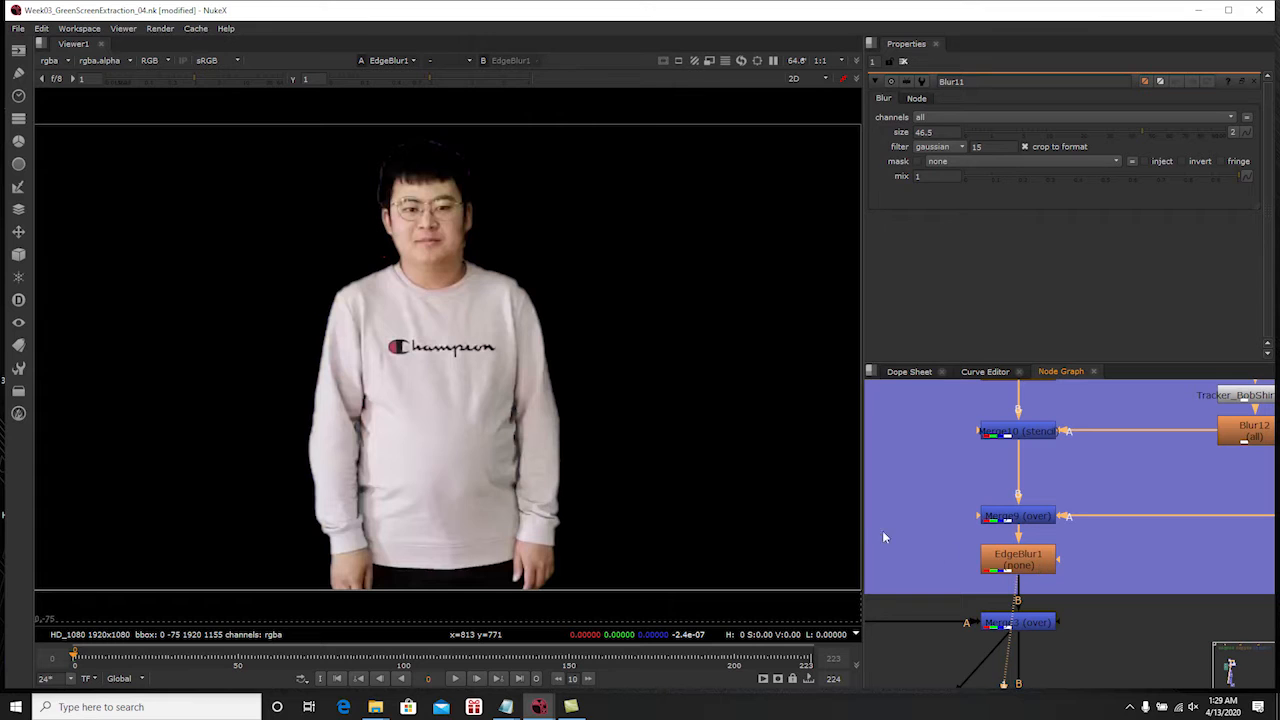
double_click(1025, 564)
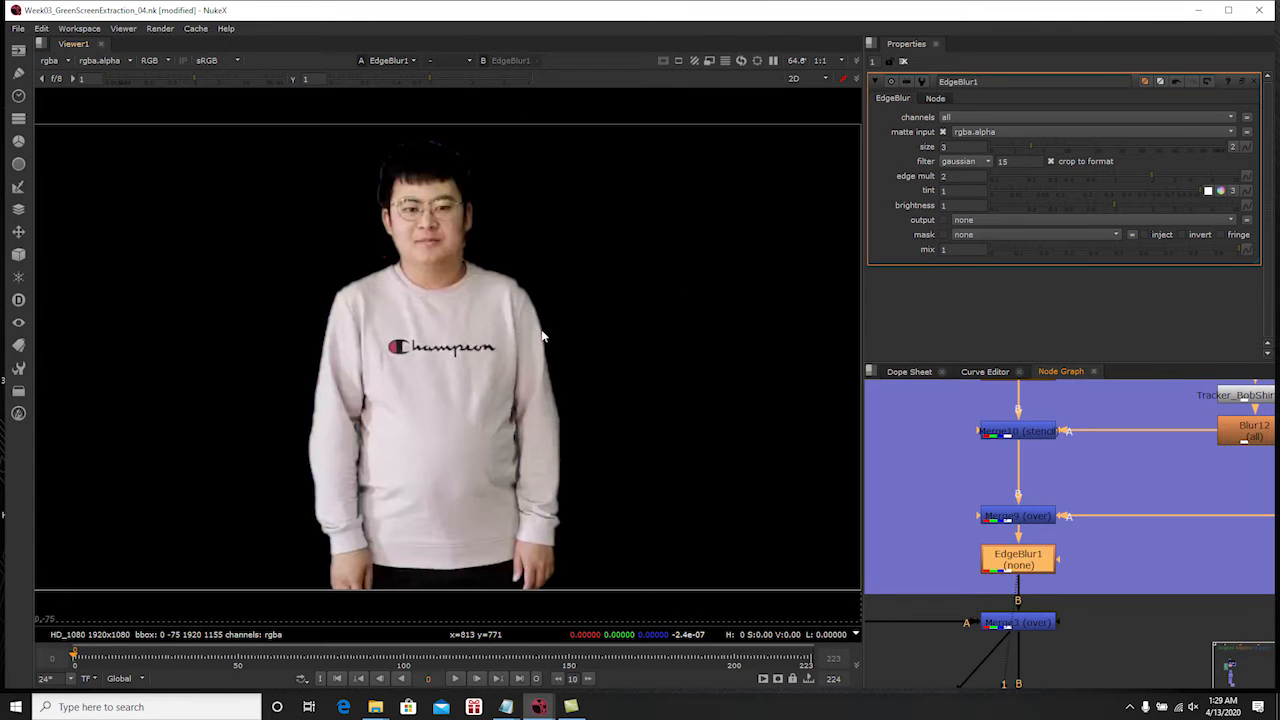
Toggle EdgeBlur1 off and on repeatedly while inspecting the shoulder and sleeve edges up close
scroll(541, 337, up, 6)
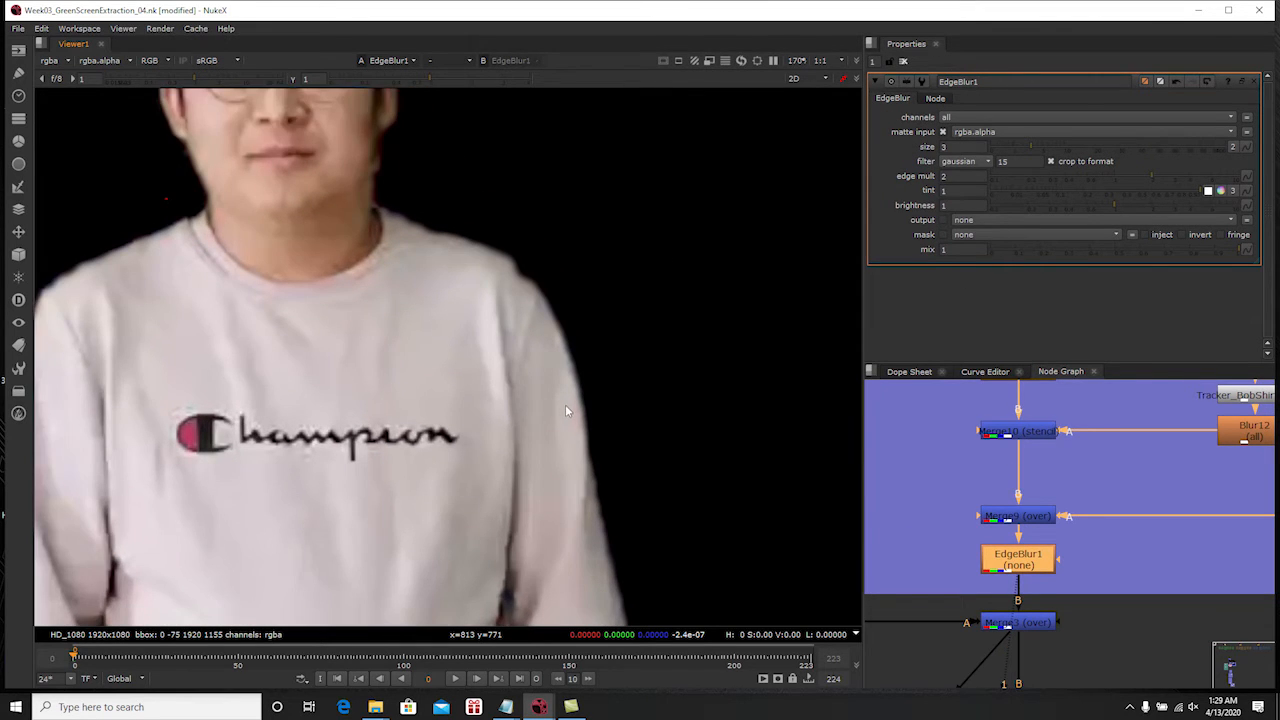
middle_drag(566, 405, 548, 357)
key(d)
key(d)
key(d)
key(d)
key(d)
scroll(609, 336, up, 3)
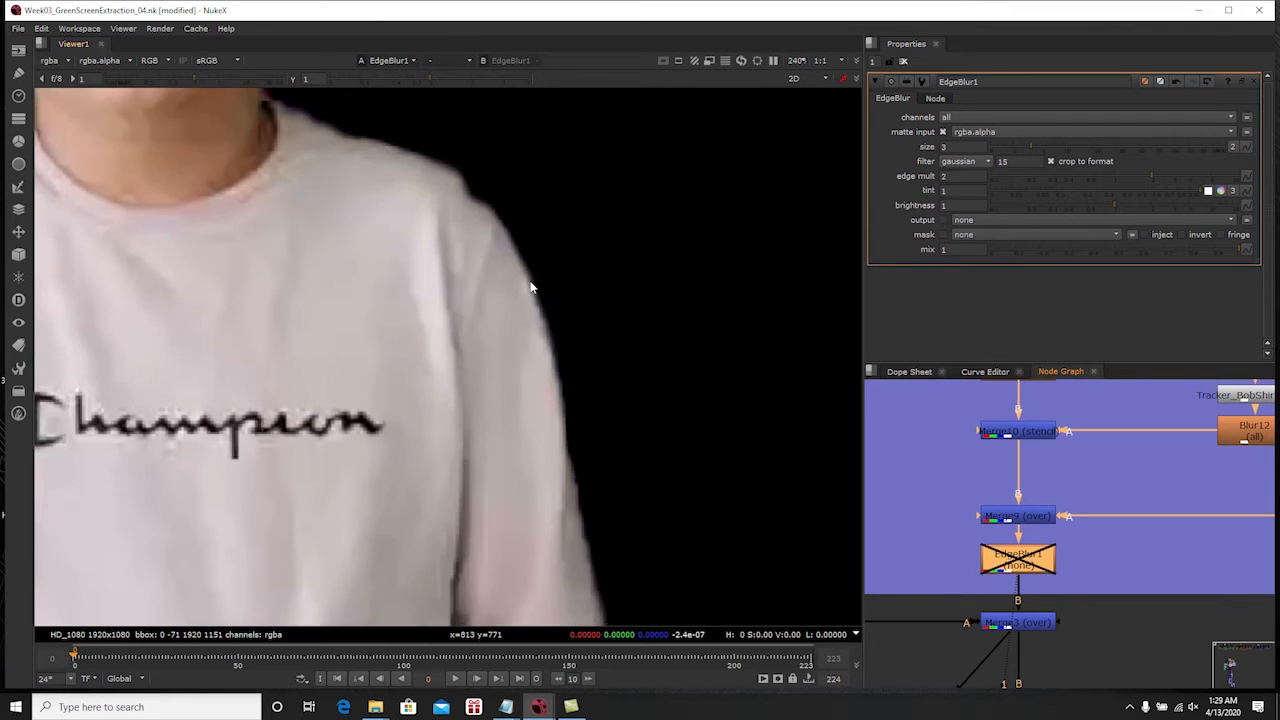
key(d)
key(d)
key(d)
key(d)
key(d)
scroll(406, 345, down, 8)
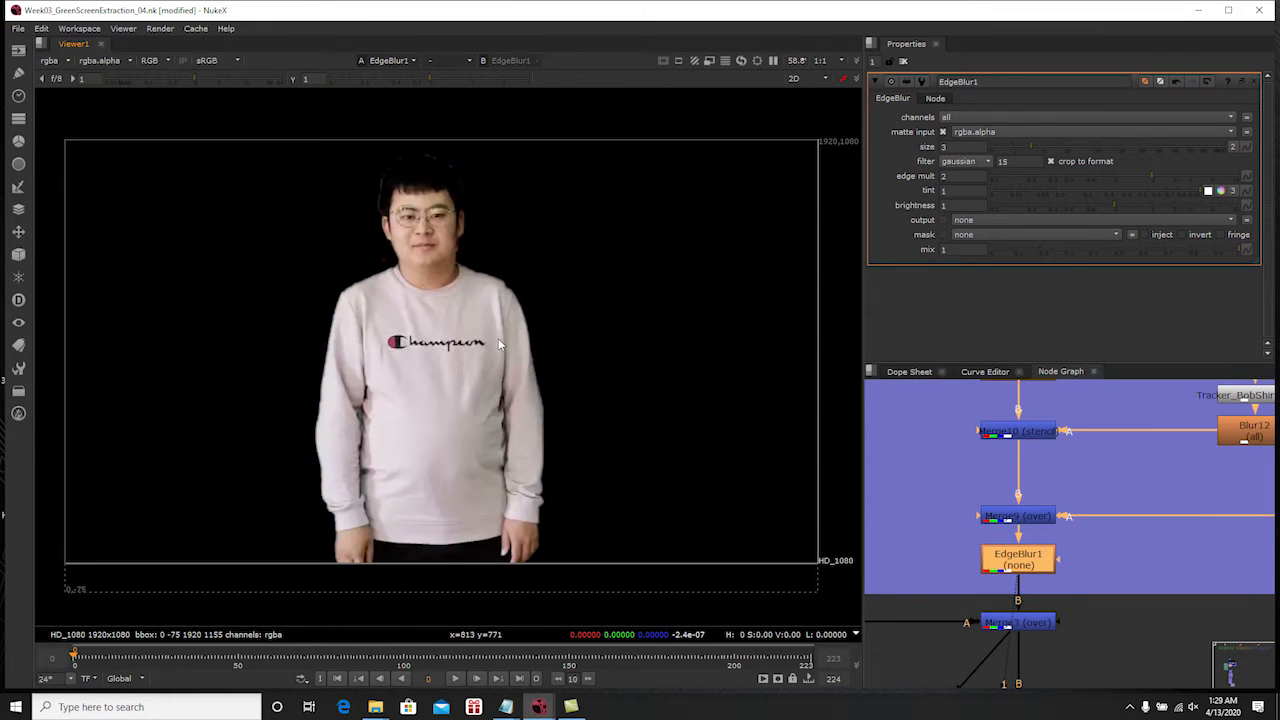
Locate the Shirt Logo Replacement clean plate group and view the output of its PostageStamp2
scroll(1022, 537, down, 5)
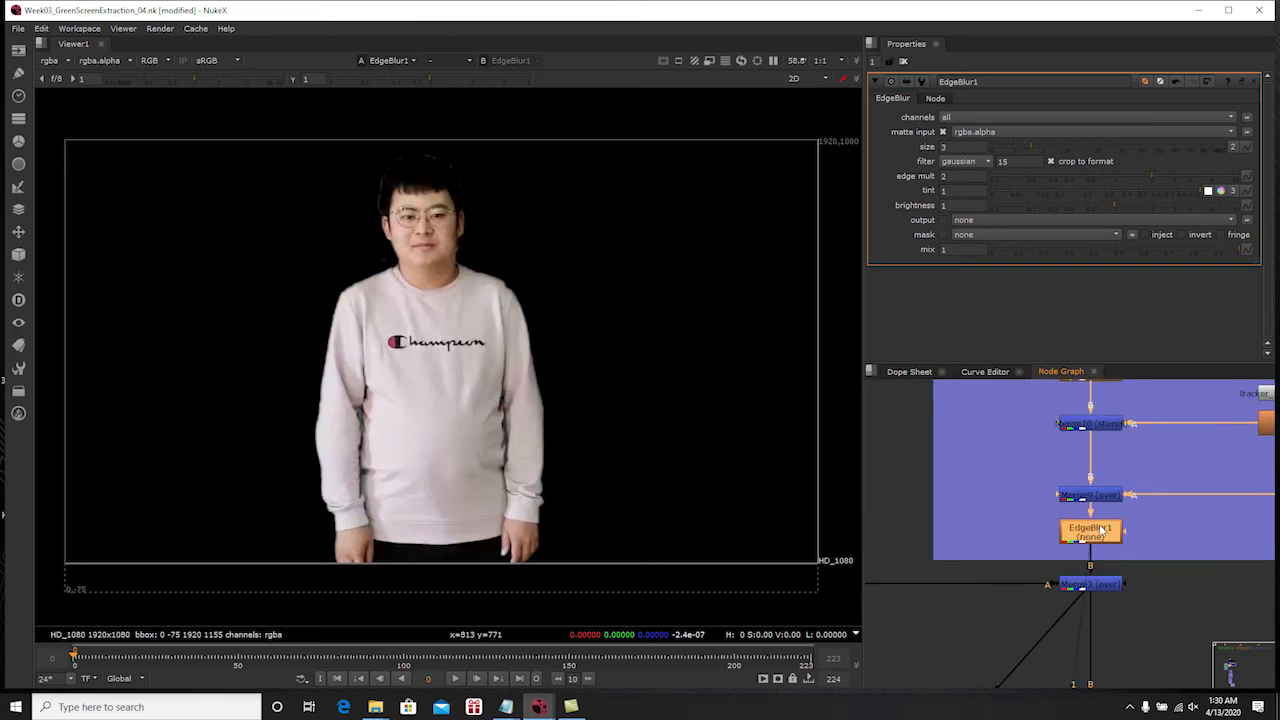
middle_drag(1067, 524, 1132, 555)
scroll(1118, 556, down, 1)
middle_drag(1011, 552, 1054, 481)
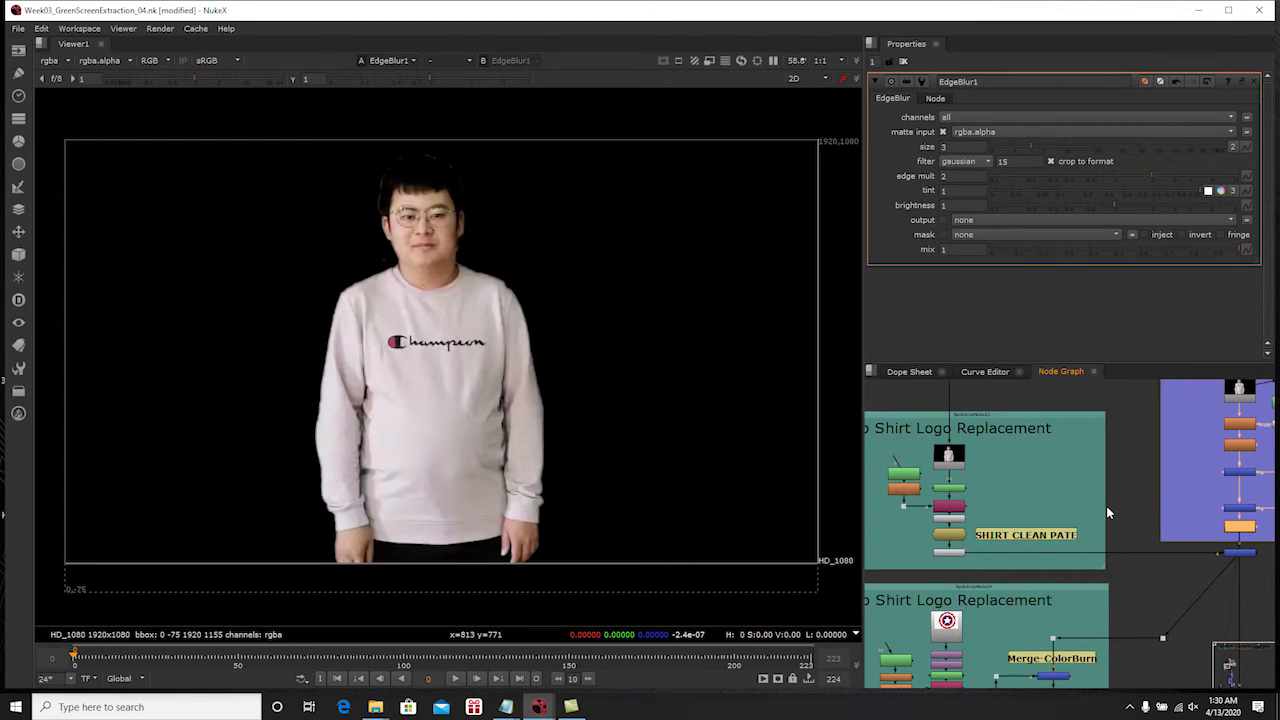
scroll(960, 483, up, 2)
click(958, 462)
key(1)
Trace PostageStamp2's input connection up the node graph to its source and return to the clean plate group
middle_drag(958, 462, 973, 592)
scroll(973, 590, down, 2)
middle_drag(1077, 432, 1065, 503)
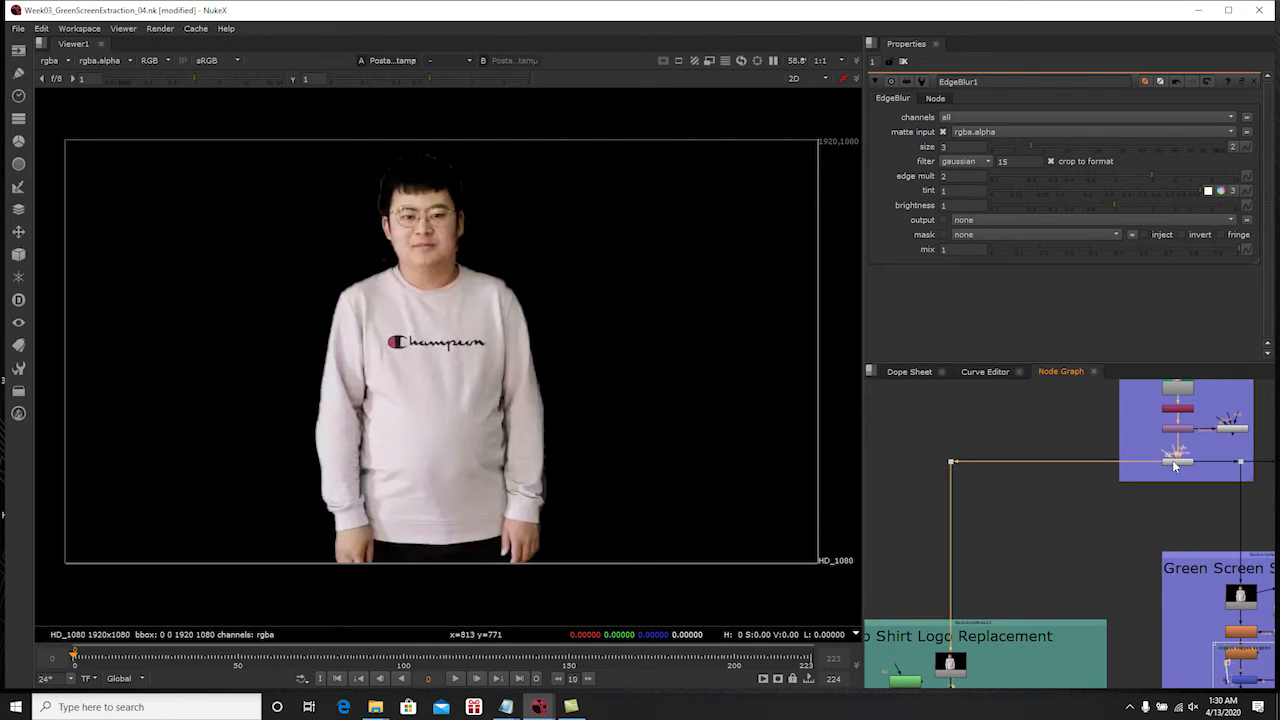
scroll(1175, 466, up, 3)
scroll(1136, 478, down, 2)
middle_drag(1136, 480, 1180, 455)
middle_drag(1006, 650, 1008, 555)
scroll(964, 600, up, 3)
middle_drag(964, 597, 1100, 466)
scroll(1073, 525, up, 4)
View PostageStamp2 and RotoPaint1 in turn, open RotoPaint1's properties to examine its paint strokes, and close them
click(1076, 422)
key(1)
click(1059, 482)
key(1)
double_click(1060, 484)
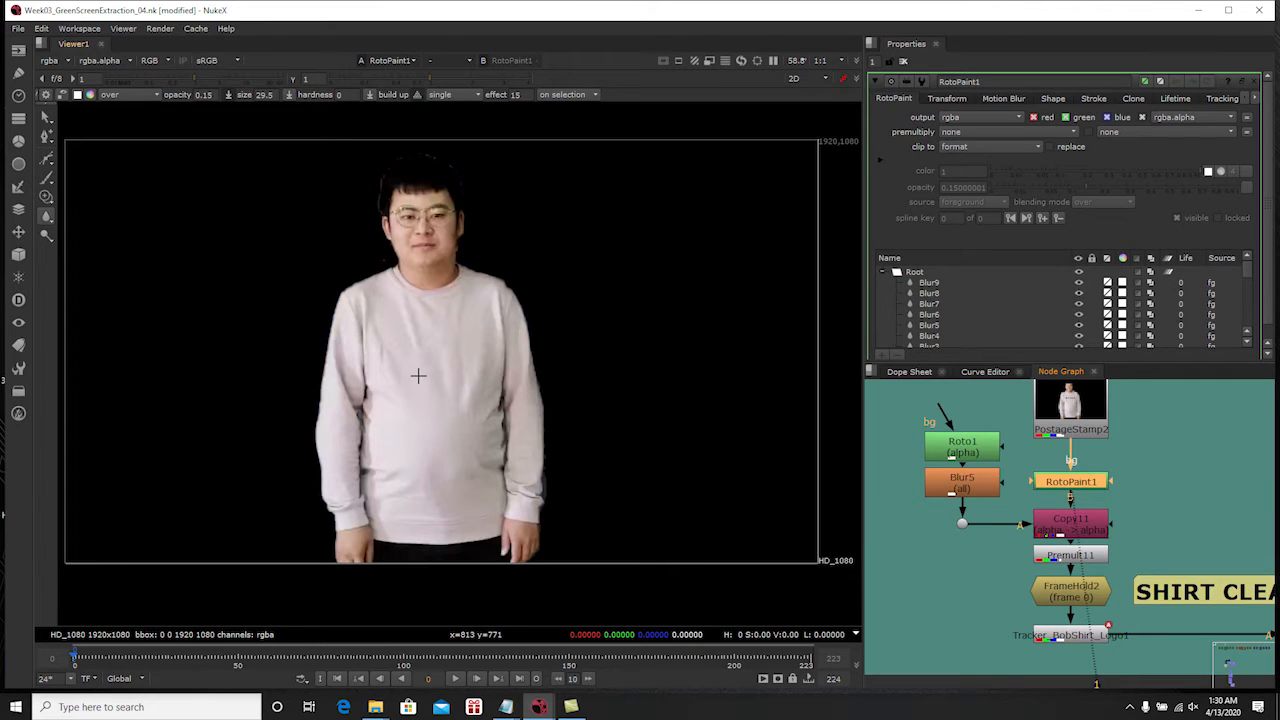
click(904, 64)
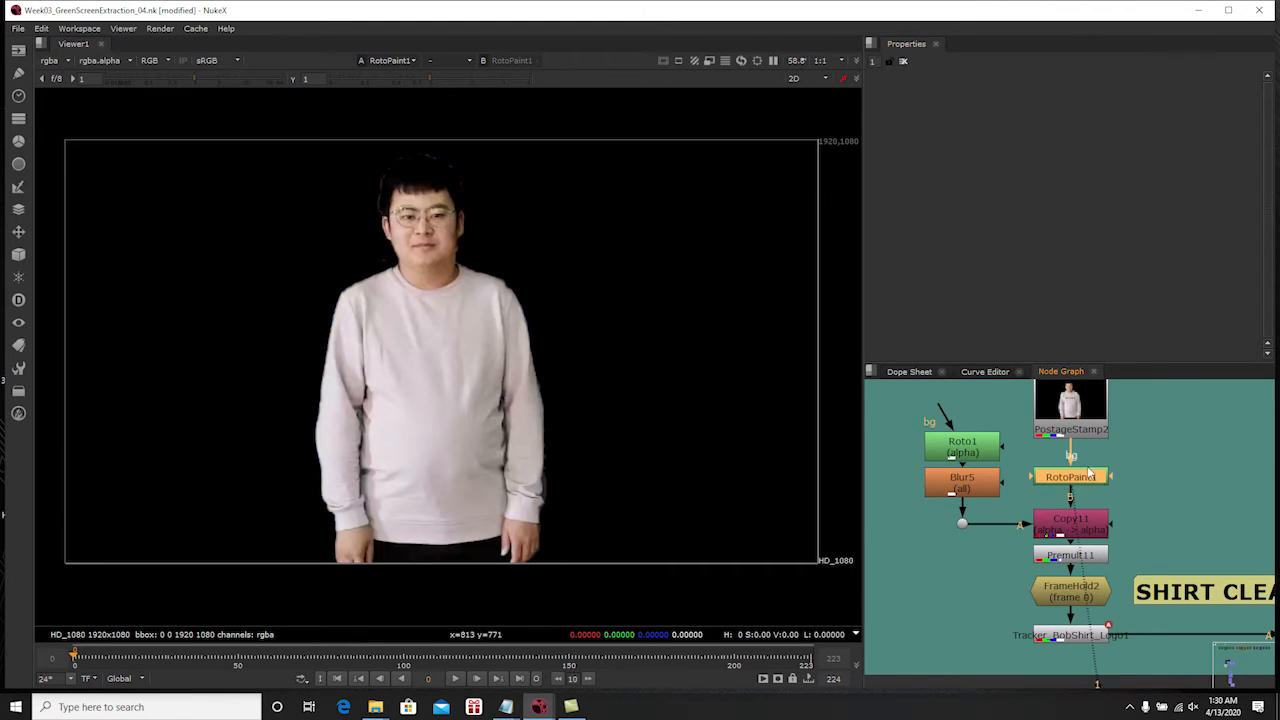
Add a new RotoPaint node beside RotoPaint1 and connect its bg input to PostageStamp2
scroll(1114, 477, up, 3)
click(1143, 486)
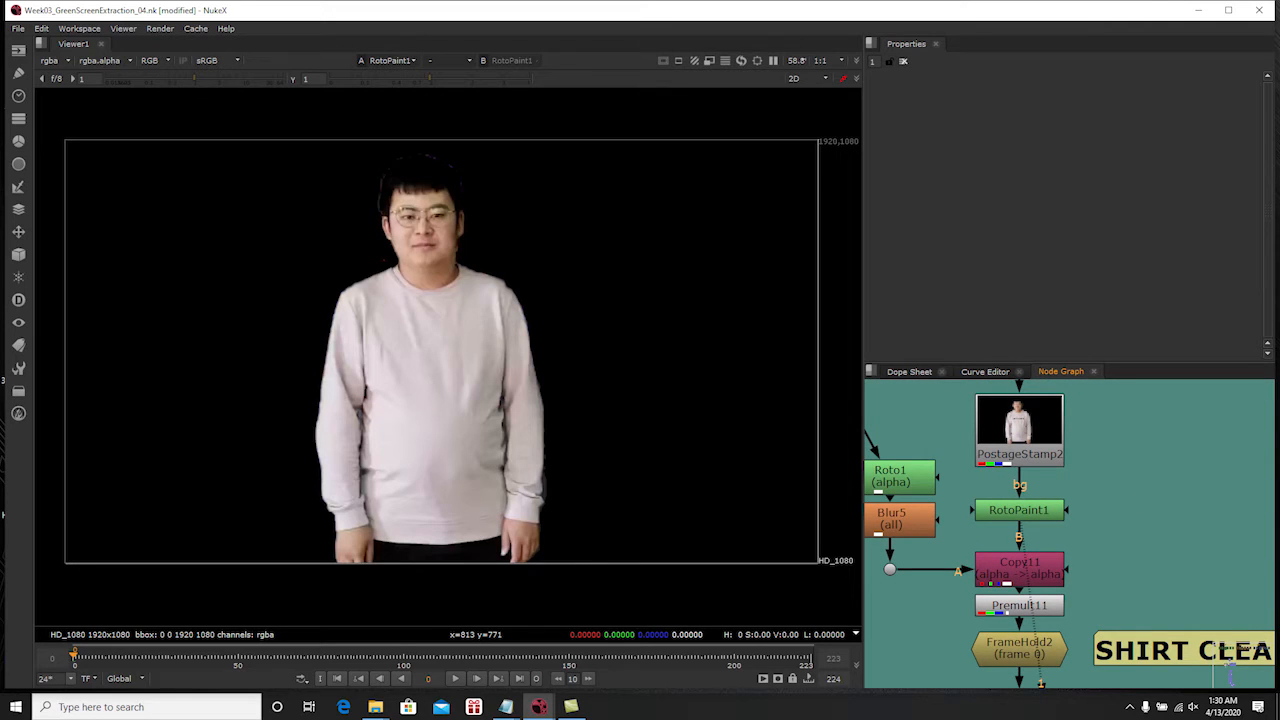
key(Tab)
text(rot)
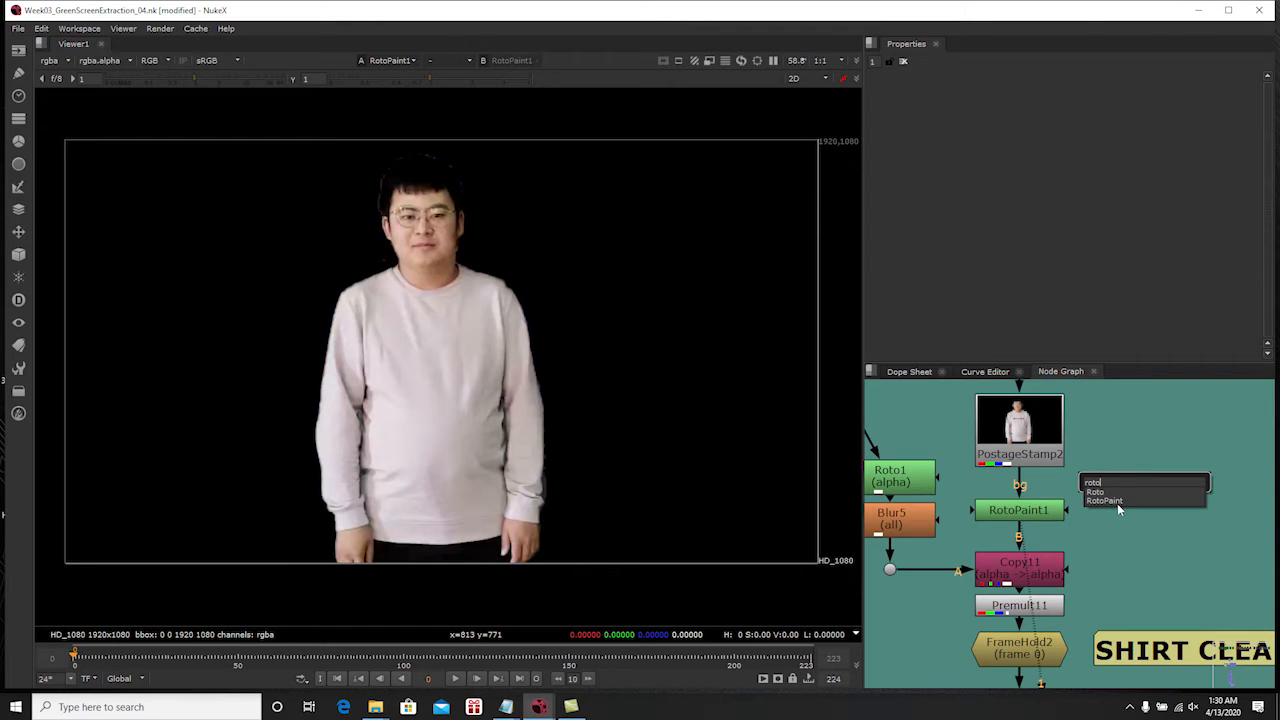
click(1117, 503)
drag(1126, 483, 1040, 431)
drag(1152, 503, 1153, 497)
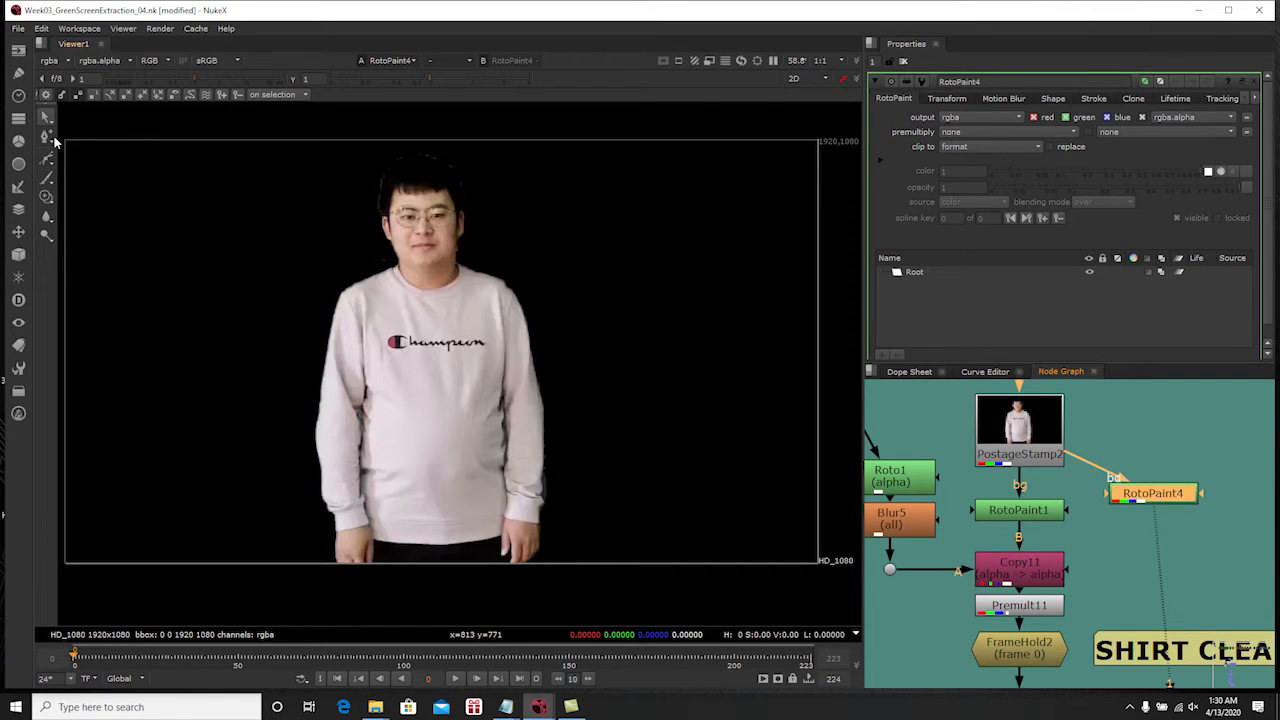
Set up the Clone brush in RotoPaint4 with opacity 0.35, size 25 and hardness 0 for painting over the shirt logo
click(47, 199)
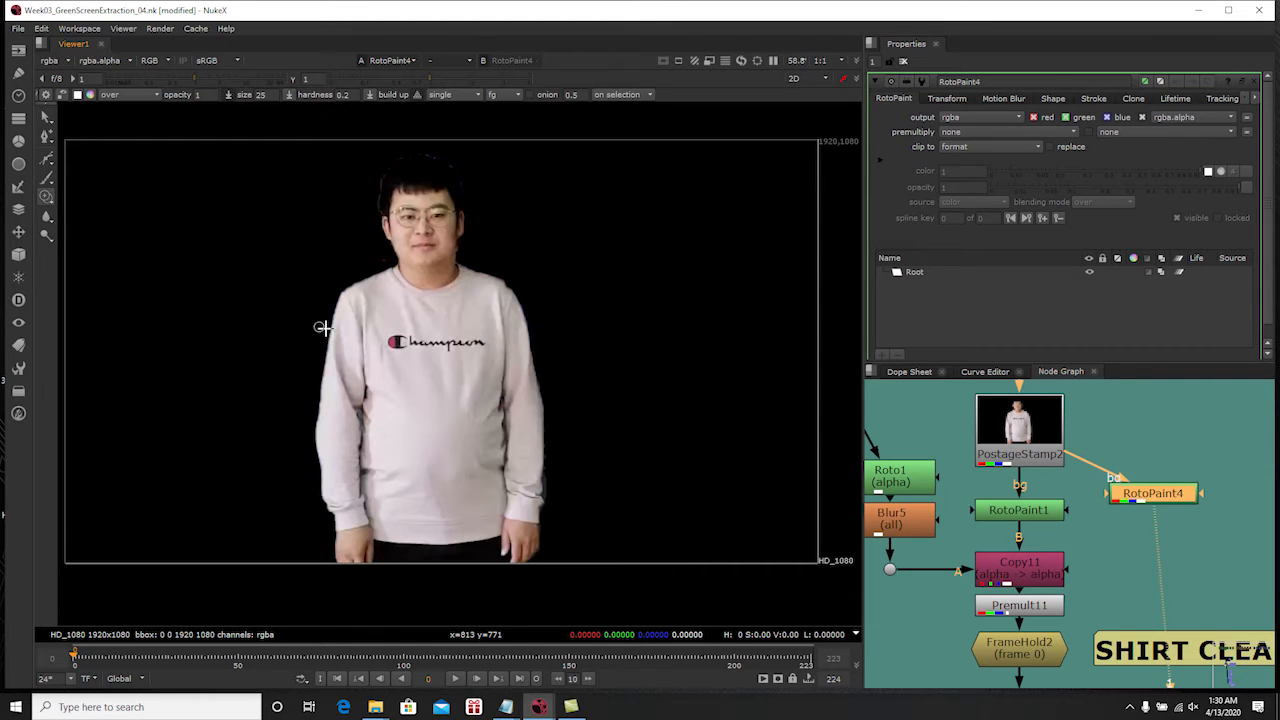
scroll(385, 345, up, 3)
scroll(382, 357, up, 1)
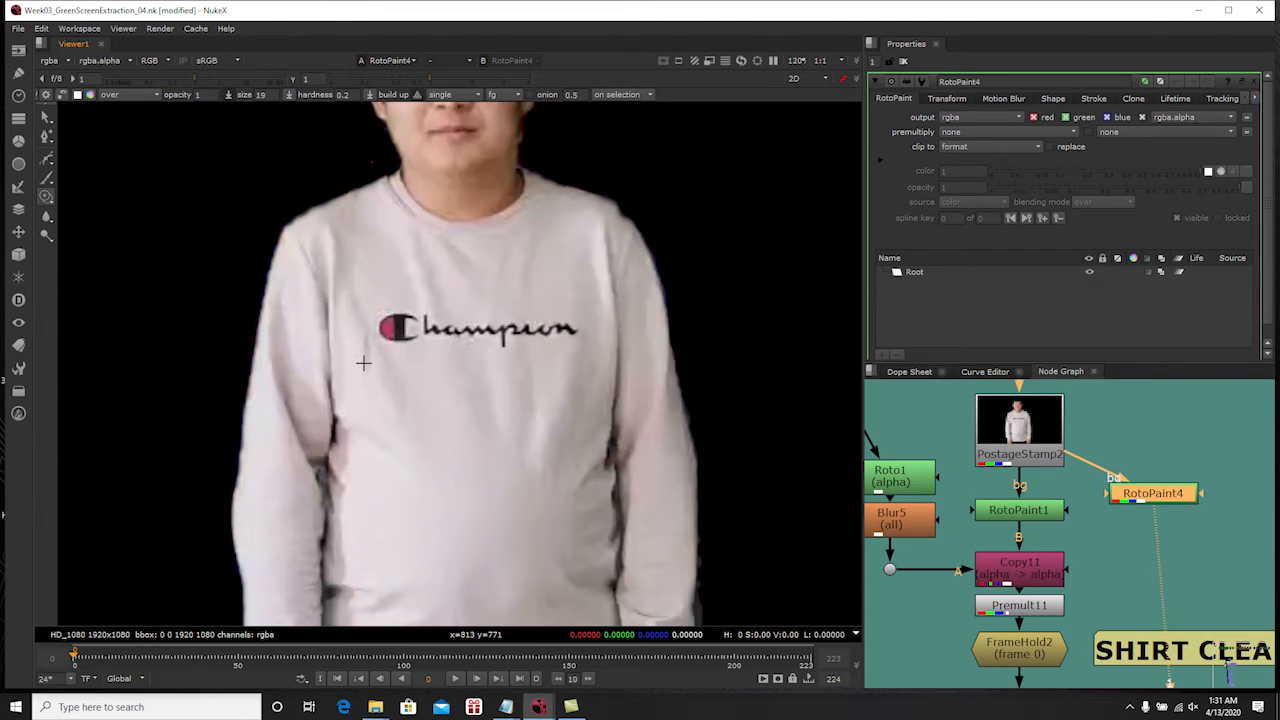
shift+drag(368, 361, 370, 360)
click(347, 97)
click(197, 95)
scroll(420, 370, up, 3)
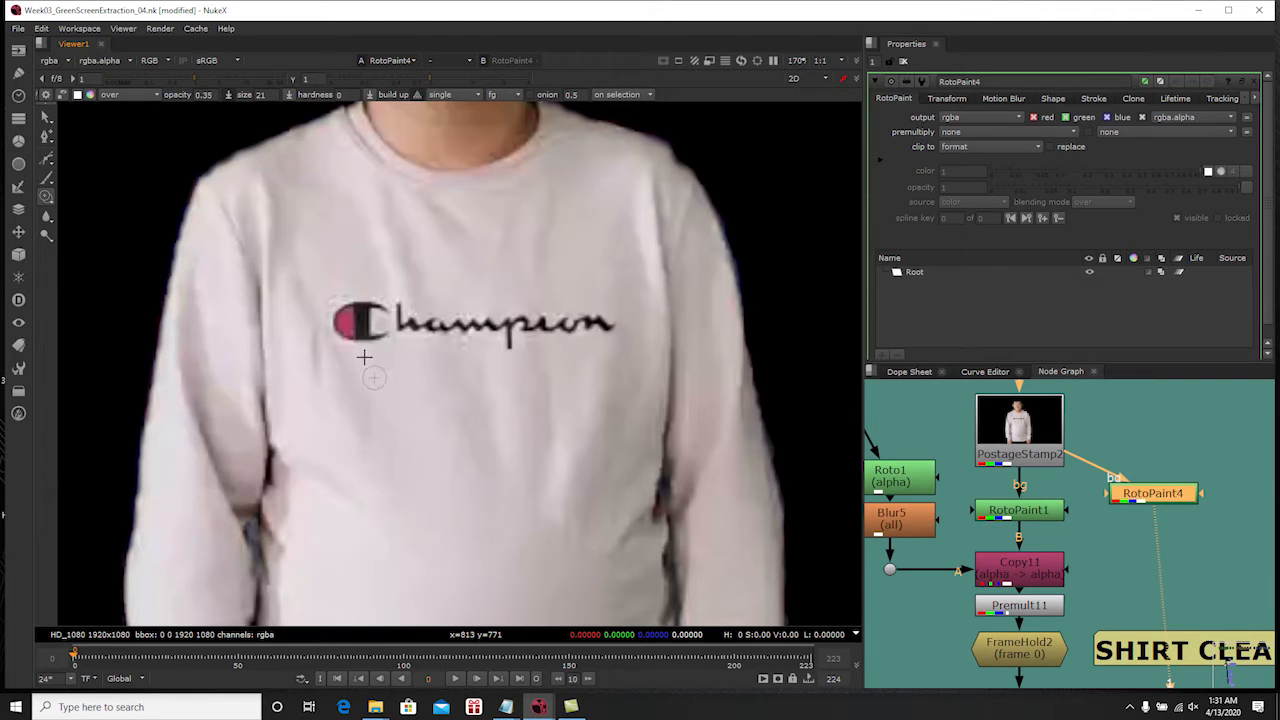
mouse_move(361, 351)
shift+mouse_down()
mouse_move(339, 330)
mouse_move(366, 363)
mouse_move(397, 372)
mouse_move(378, 352)
shift+mouse_up()
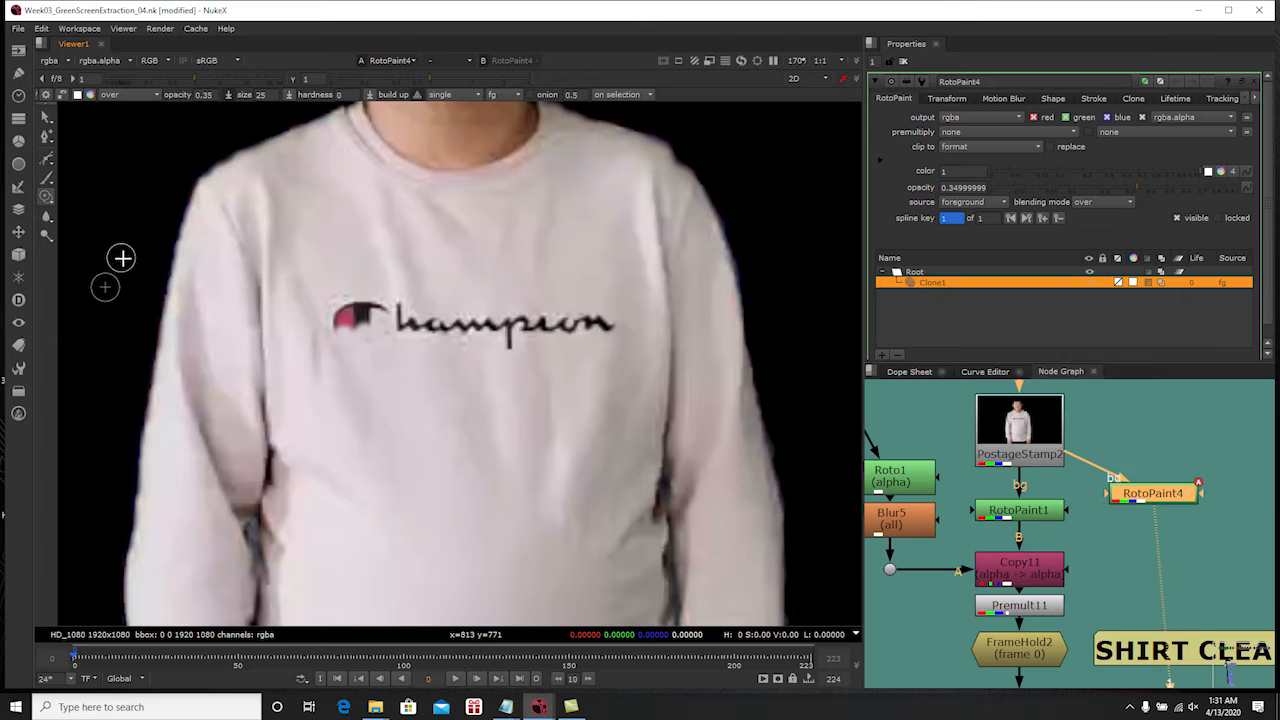
Clone nearby clean shirt fabric over the emblem and each letter of the Champion logo until the whole logo is painted out
mouse_move(134, 254)
ctrl+mouse_down()
mouse_move(163, 234)
mouse_move(91, 237)
mouse_move(120, 329)
mouse_move(157, 234)
mouse_move(70, 258)
mouse_move(188, 254)
mouse_move(129, 214)
mouse_move(169, 246)
mouse_move(129, 343)
mouse_move(194, 266)
mouse_move(131, 229)
mouse_move(142, 218)
mouse_move(75, 238)
mouse_move(99, 294)
mouse_move(135, 256)
mouse_move(122, 210)
mouse_move(131, 220)
mouse_move(108, 222)
ctrl+mouse_up()
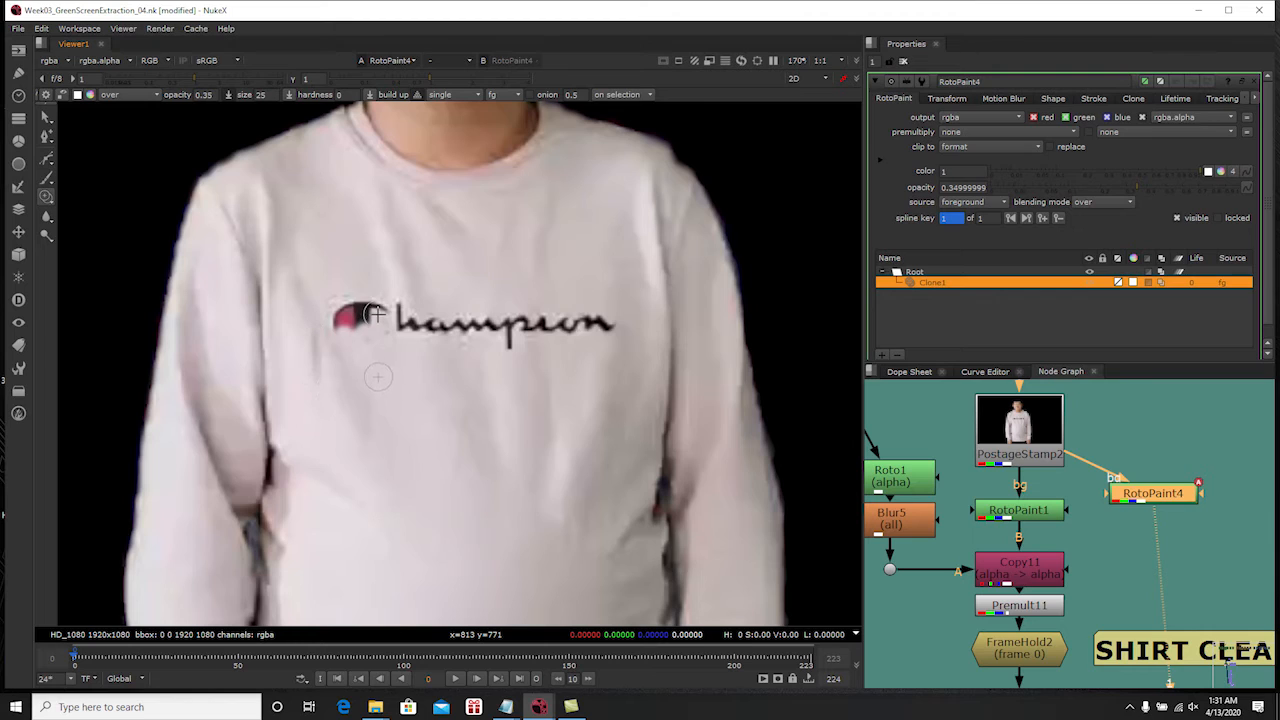
mouse_move(375, 319)
ctrl+mouse_down()
mouse_move(358, 322)
mouse_move(357, 342)
ctrl+mouse_up()
mouse_move(375, 377)
ctrl+mouse_down()
mouse_move(352, 322)
mouse_move(337, 335)
mouse_move(342, 307)
mouse_move(358, 345)
mouse_move(360, 317)
mouse_move(337, 315)
mouse_move(360, 315)
mouse_move(358, 291)
mouse_move(363, 308)
mouse_move(406, 328)
mouse_move(391, 329)
mouse_move(409, 303)
mouse_move(405, 325)
mouse_move(421, 310)
mouse_move(437, 324)
ctrl+mouse_up()
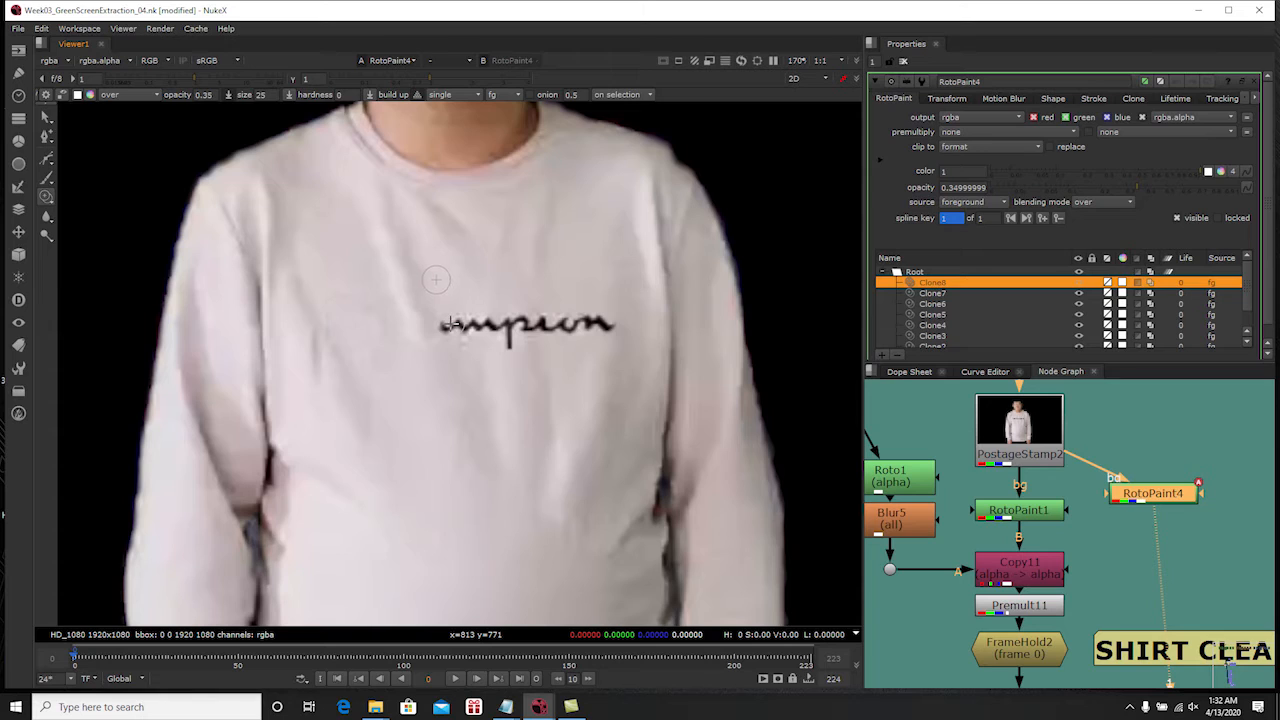
drag(455, 322, 492, 325)
click(486, 324)
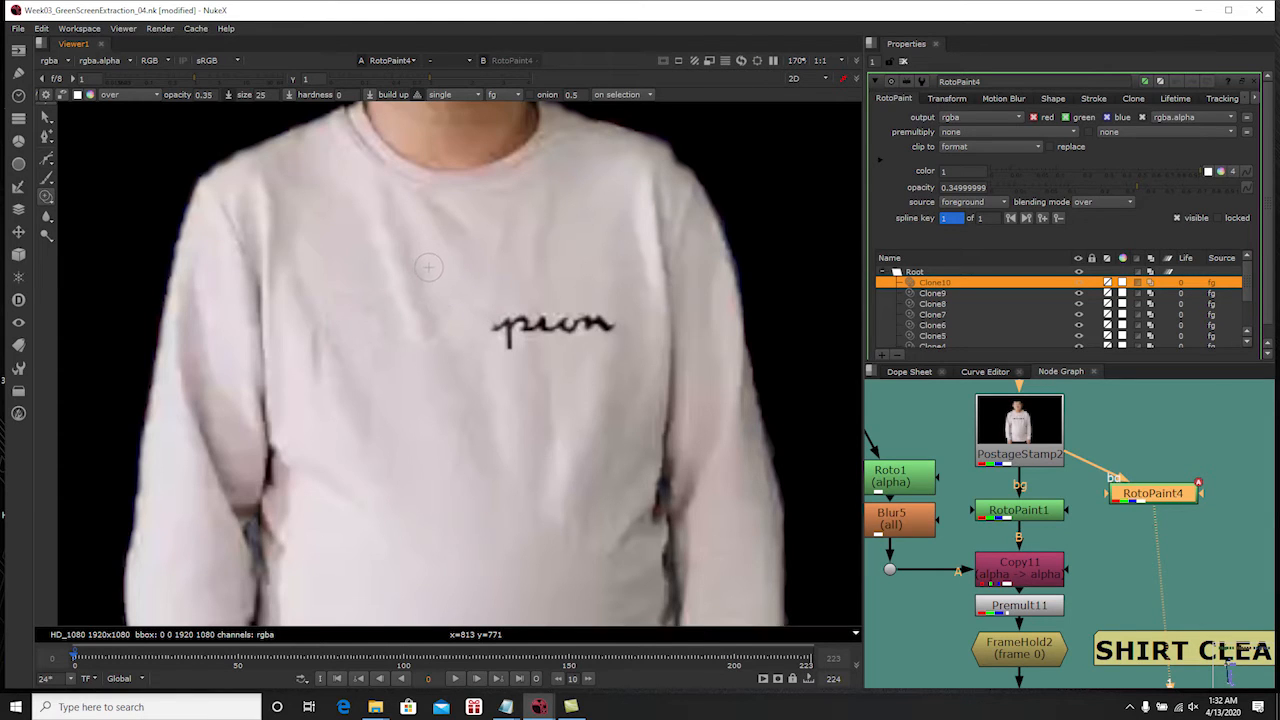
click(494, 326)
mouse_move(494, 326)
mouse_down()
mouse_move(510, 315)
mouse_move(512, 342)
mouse_up()
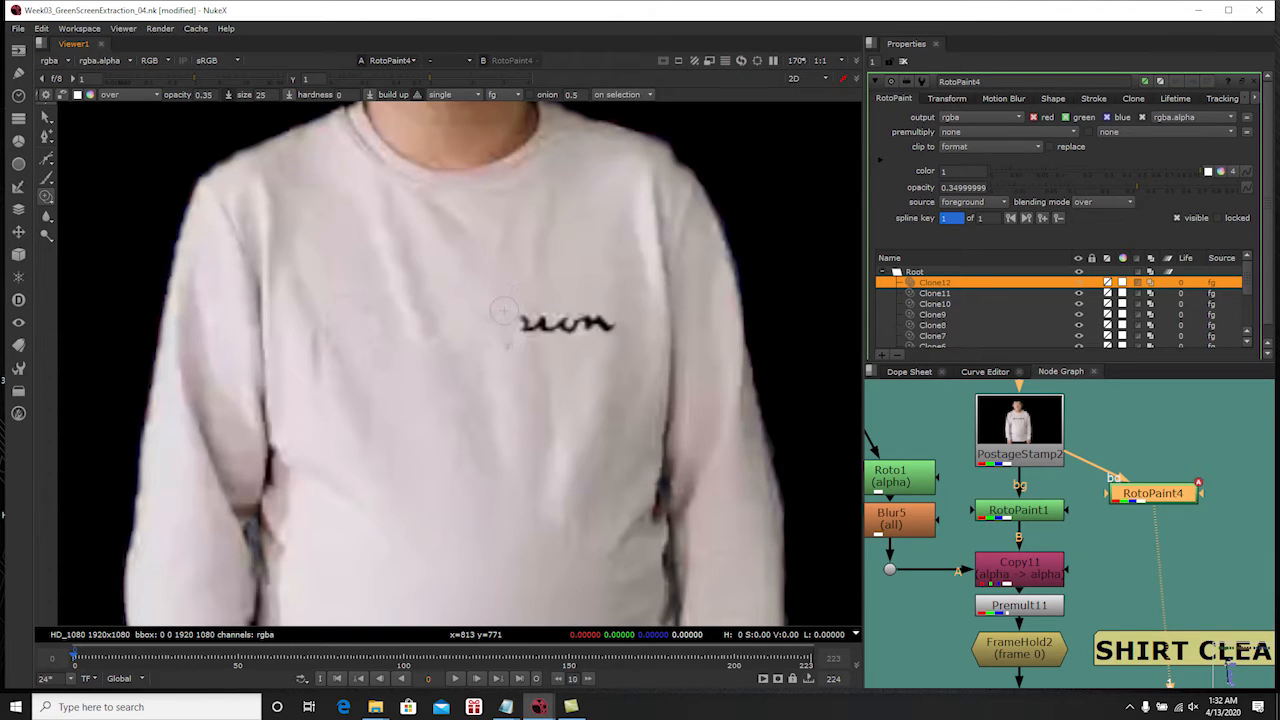
drag(511, 279, 516, 275)
mouse_move(533, 323)
mouse_down()
mouse_move(609, 328)
mouse_move(586, 281)
mouse_up()
middle_drag(500, 335, 471, 357)
scroll(471, 358, down, 2)
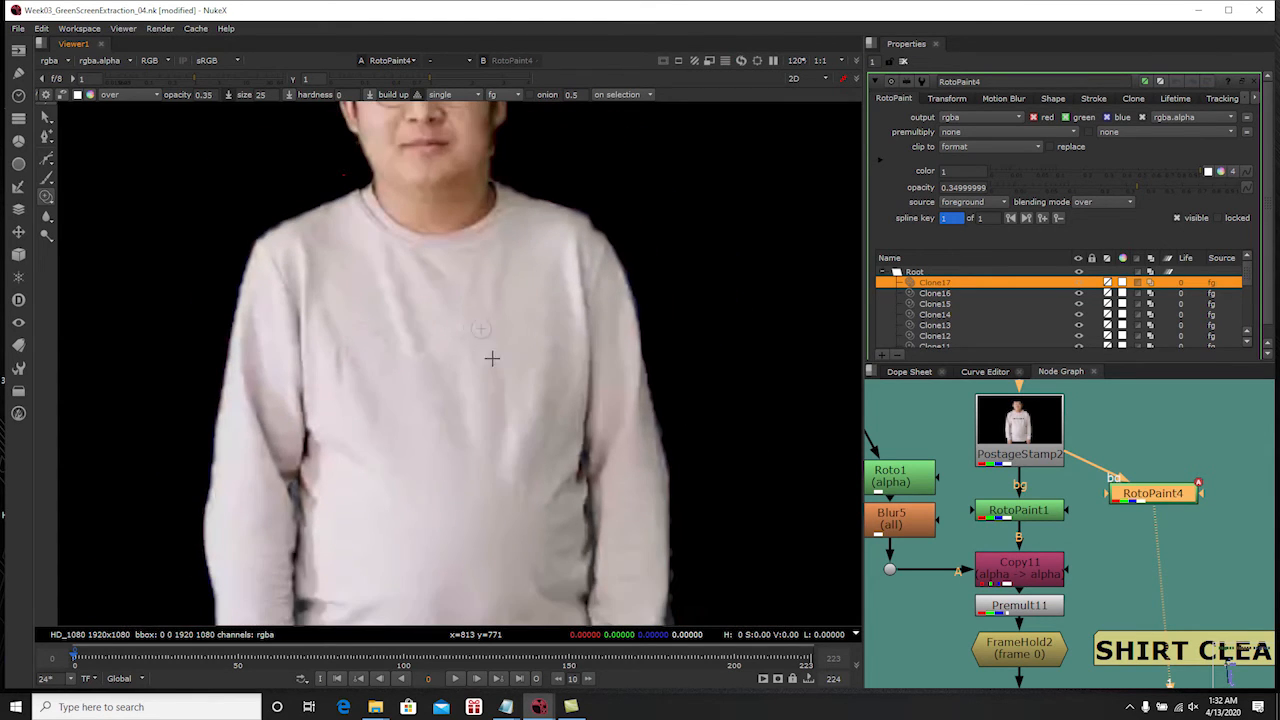
scroll(417, 397, down, 2)
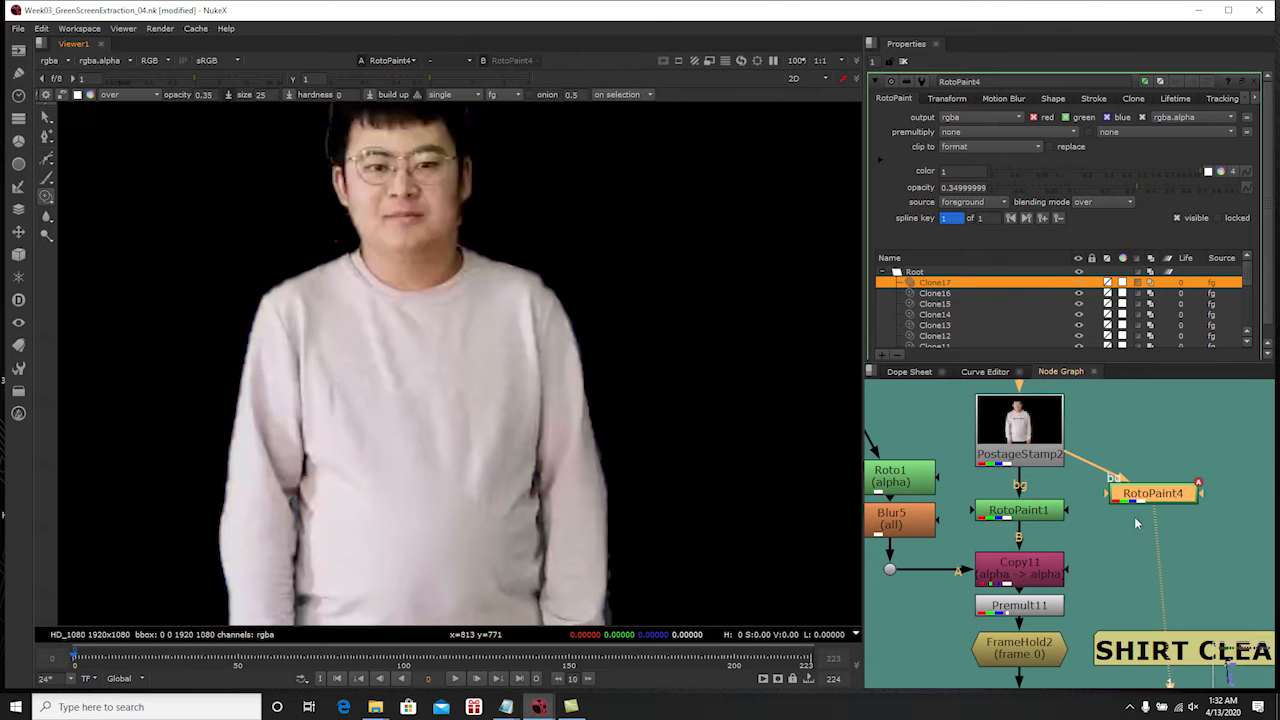
View PostageStamp2 and RotoPaint1 in turn to compare the shirt before and after the logo removal
click(1013, 441)
key(1)
click(1044, 513)
key(1)
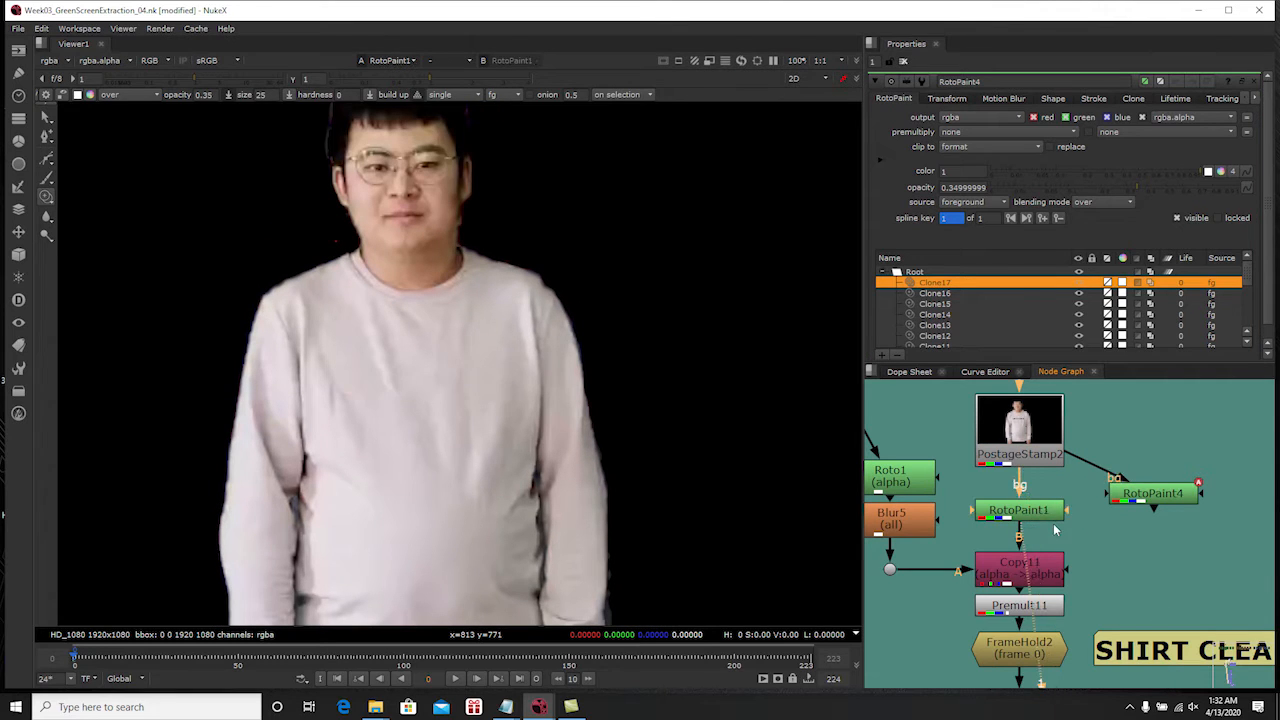
Open Roto1's properties and examine its feathered Bezier shape over the shirt's logo area
middle_drag(1035, 533, 1067, 491)
double_click(945, 440)
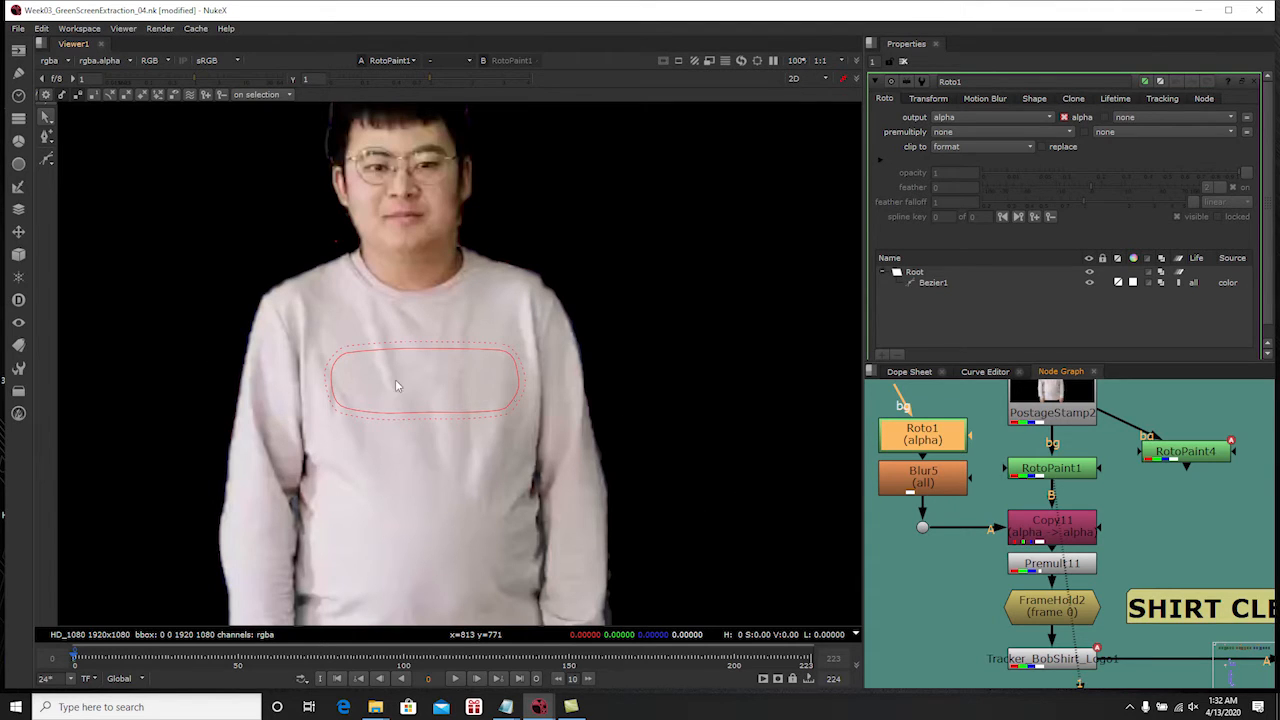
scroll(395, 385, up, 1)
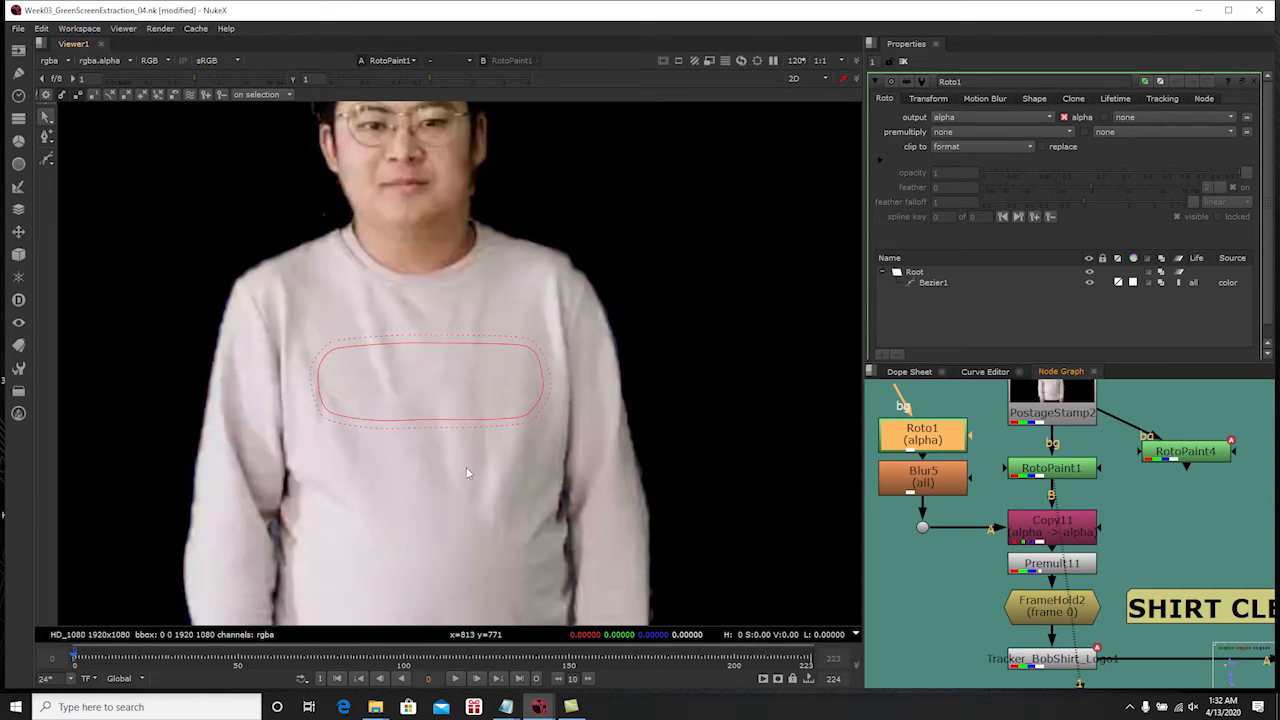
Compare Premult11's isolated shirt patch with RotoPaint1's full output, closing the open properties
click(1037, 568)
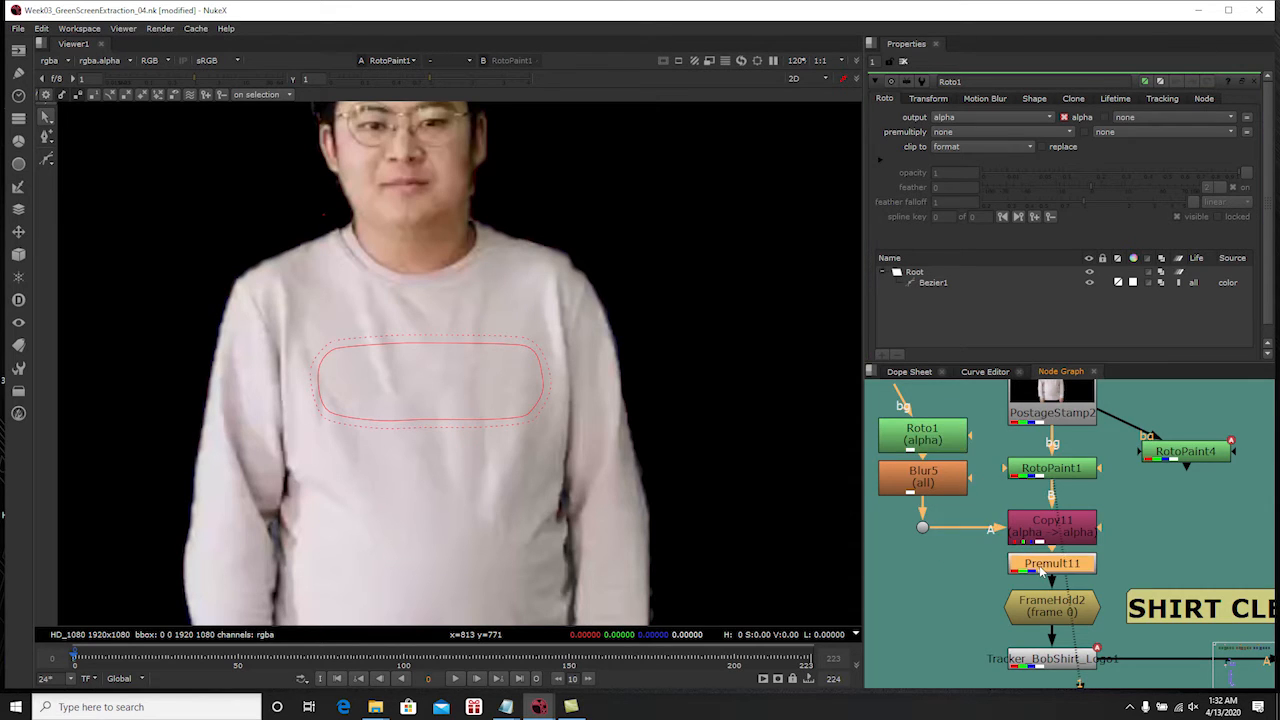
key(1)
click(904, 62)
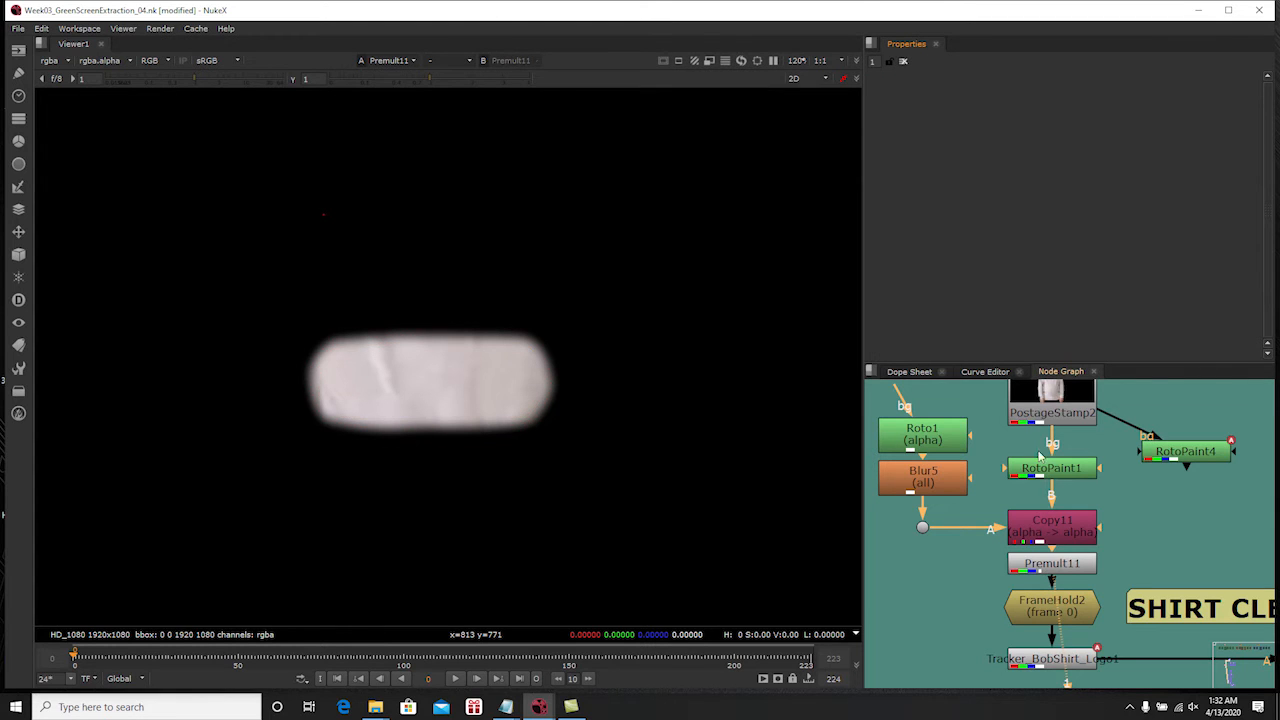
click(1052, 470)
key(1)
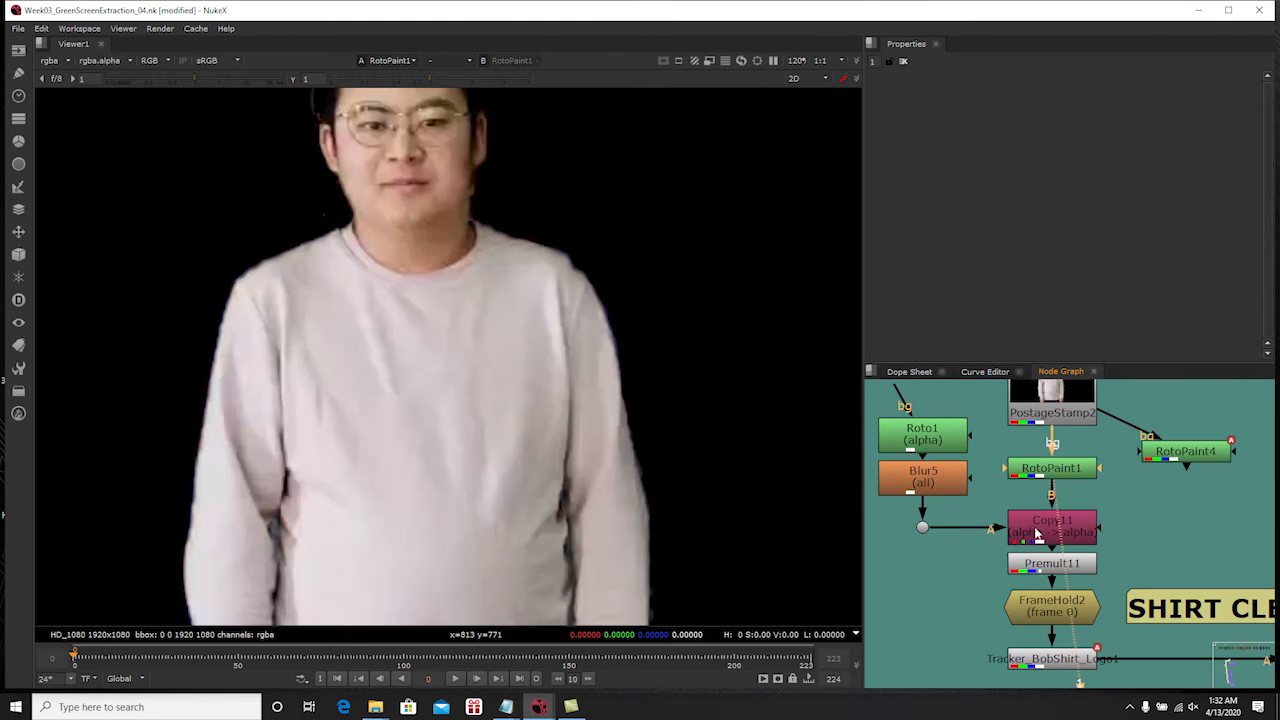
click(1052, 564)
key(1)
middle_drag(1052, 565, 1024, 497)
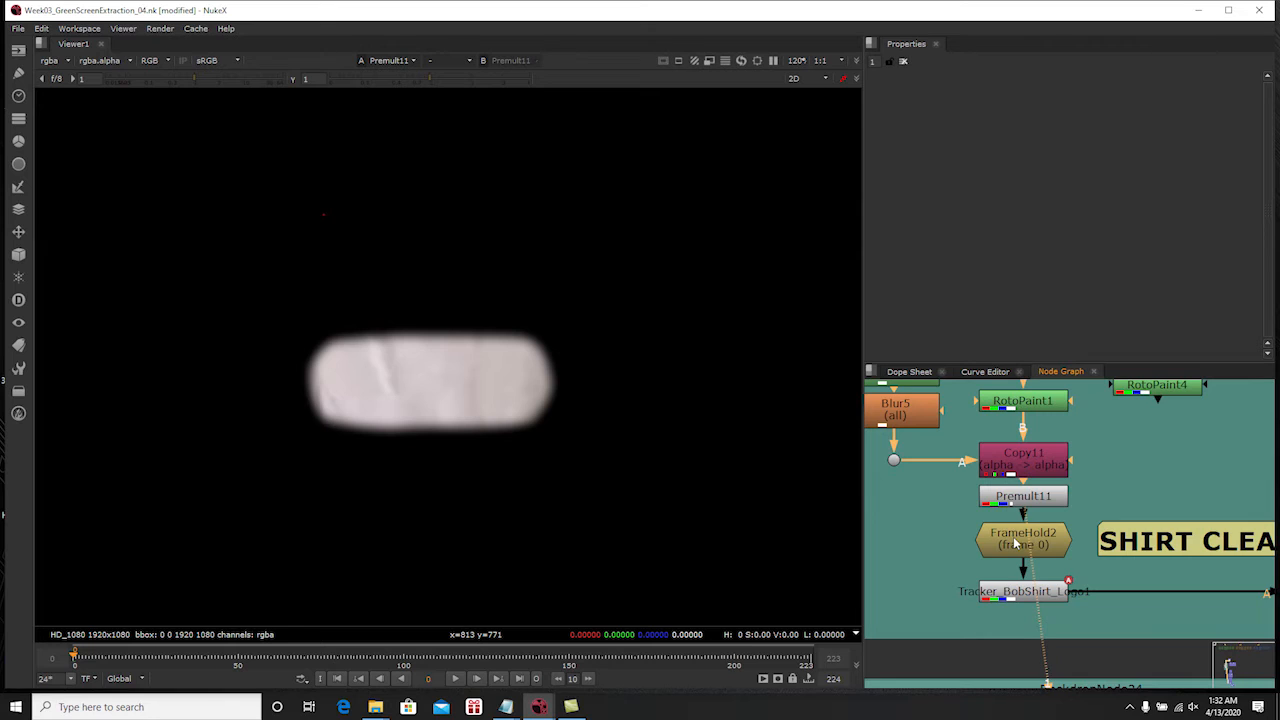
View FrameHold2's output, open its properties and examine its first frame setting and place in the clean plate branch
click(1017, 542)
key(1)
double_click(1017, 542)
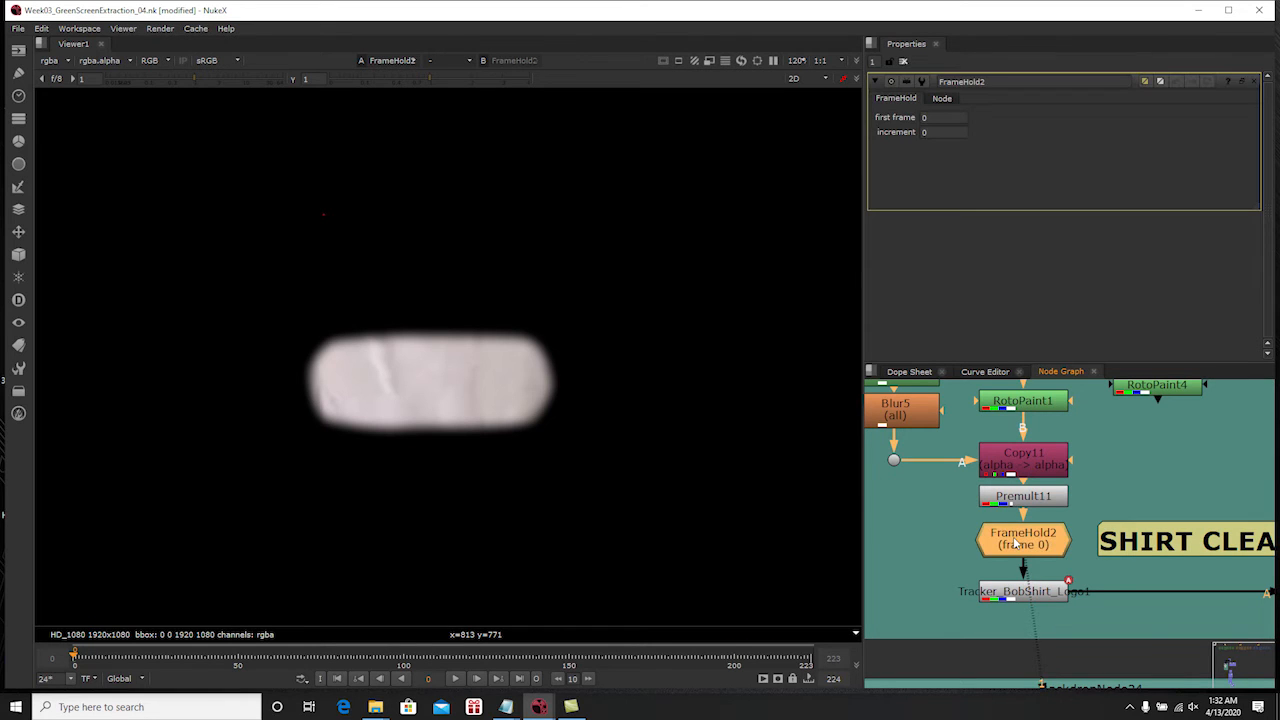
middle_drag(1033, 542, 967, 508)
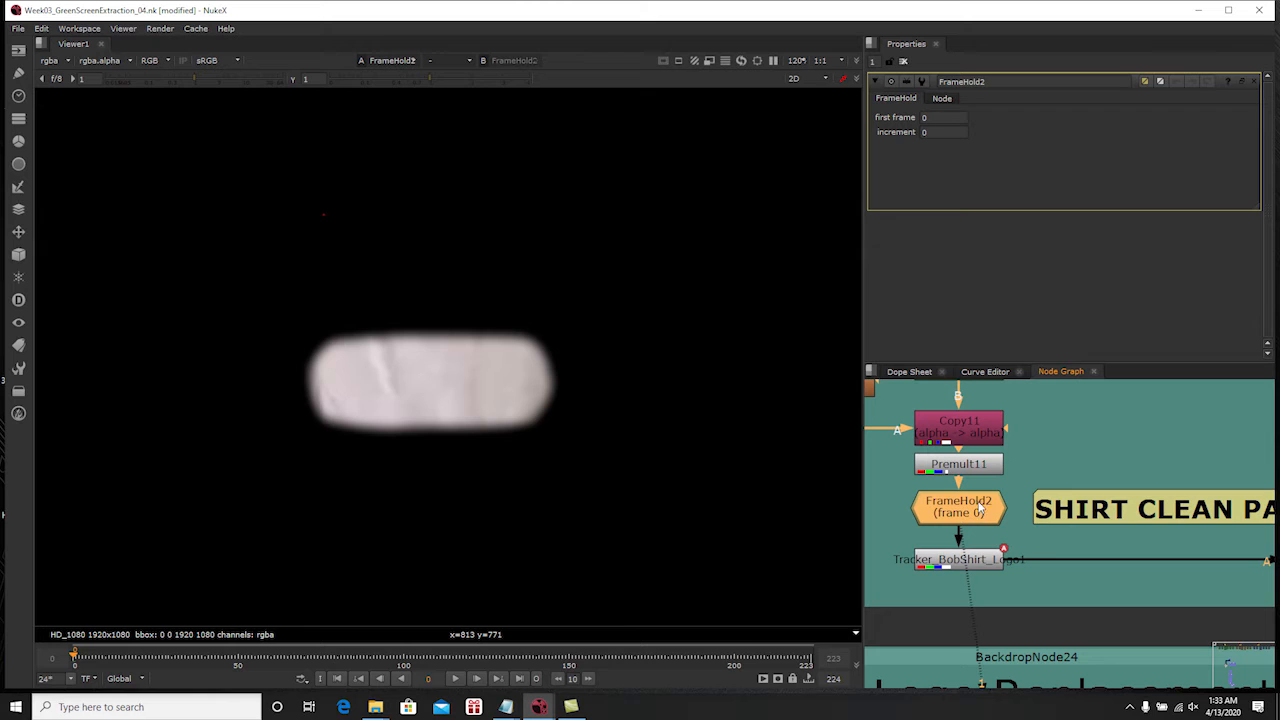
middle_drag(978, 493, 1058, 541)
scroll(1005, 543, down, 1)
scroll(1058, 575, up, 1)
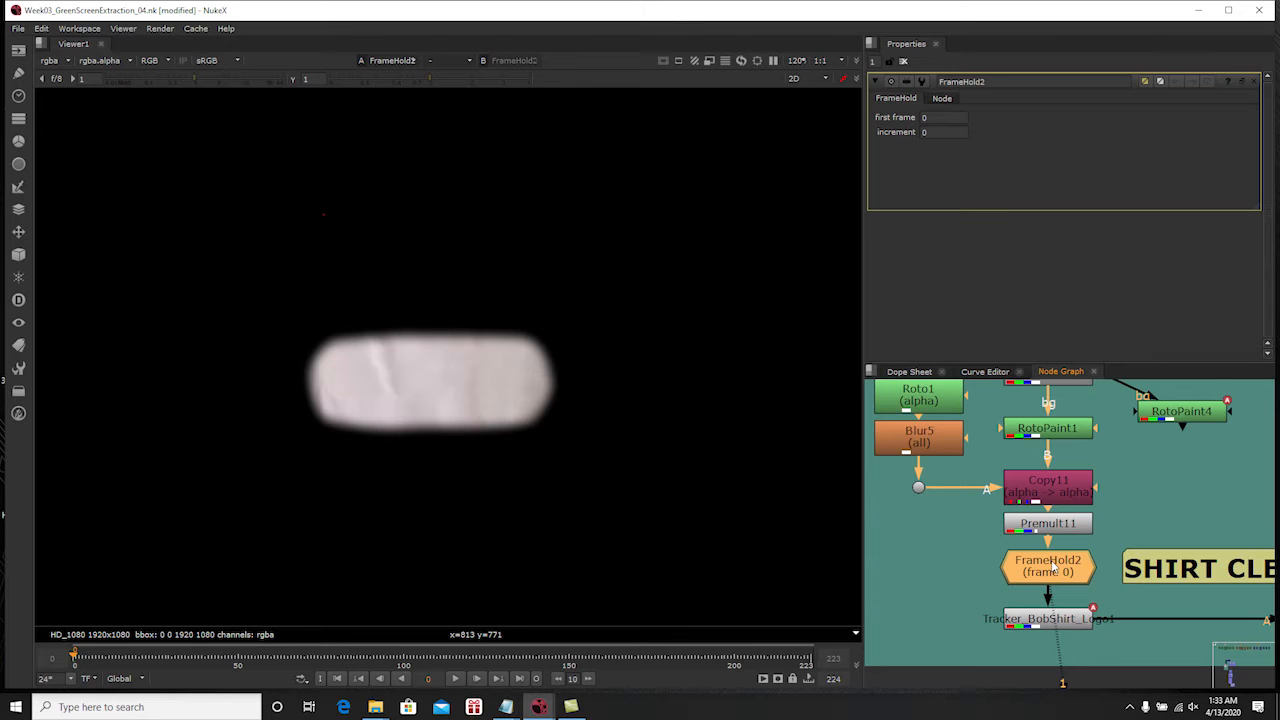
middle_drag(1053, 566, 981, 550)
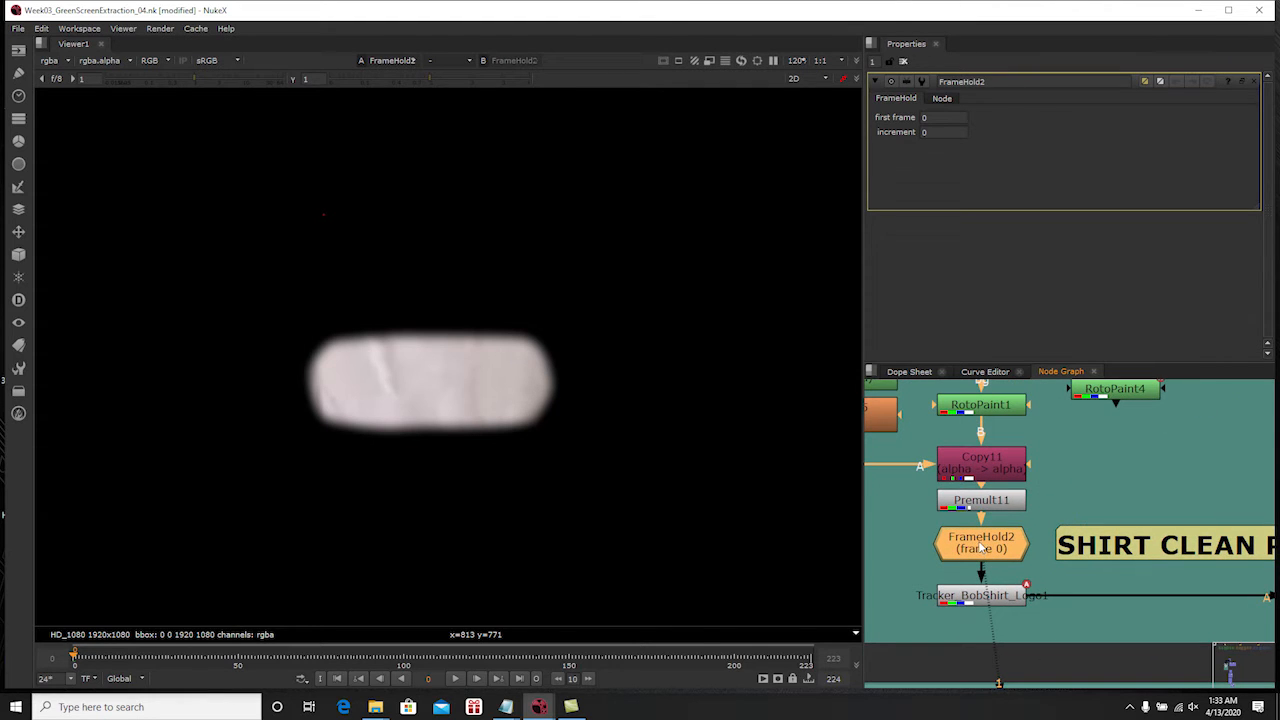
key(1)
Open Tracker_BobShirt_Logo1's properties and examine its four tracks and its match-move transform settings
mouse_move(978, 529)
middle_down()
mouse_move(998, 560)
mouse_move(996, 536)
mouse_move(962, 516)
middle_up()
scroll(964, 517, down, 1)
scroll(955, 600, up, 2)
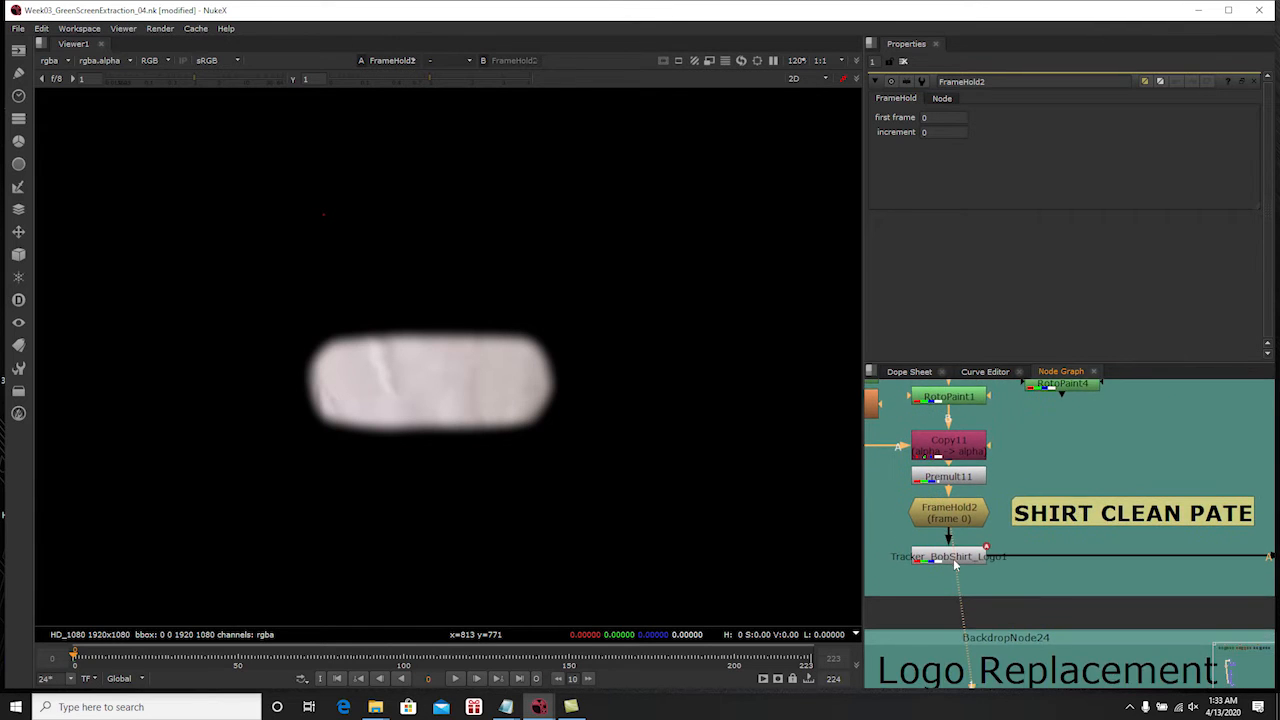
double_click(943, 557)
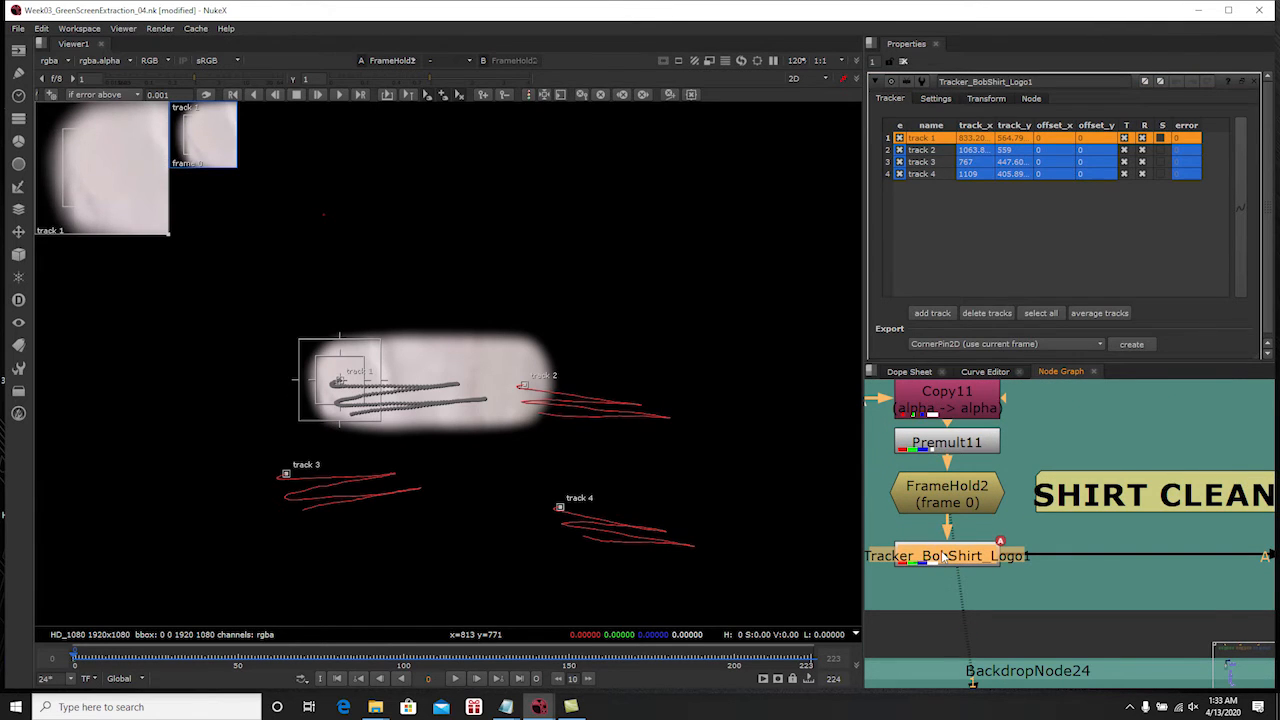
scroll(1090, 542, down, 2)
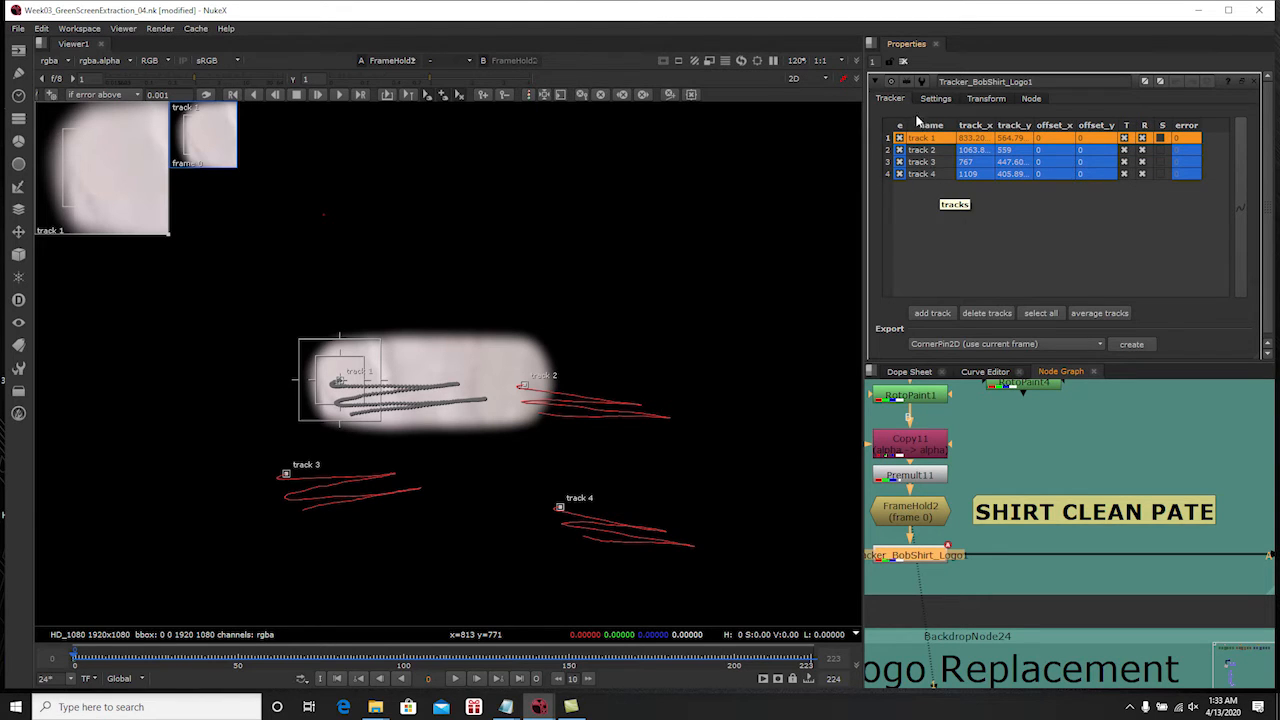
click(989, 98)
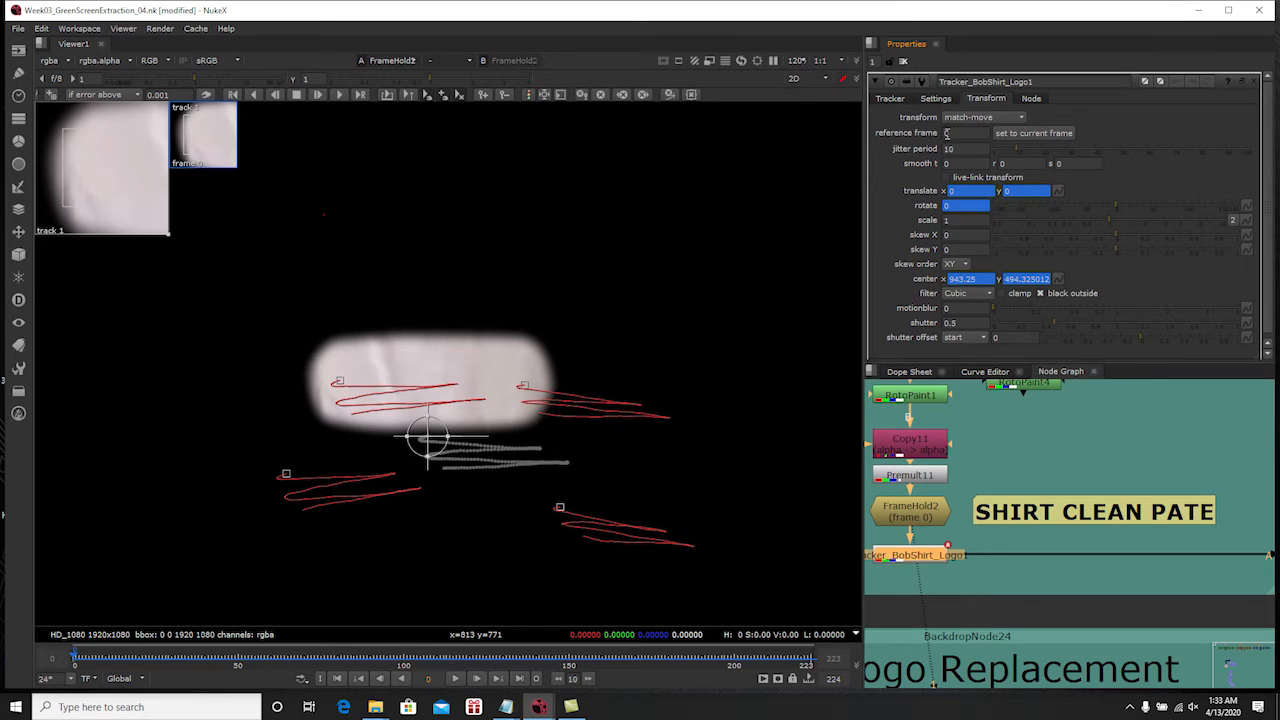
click(893, 99)
View Tracker_BobShirt_Logo1's output, play back the tracked shirt patch with the properties closed, and return to the first frame
key(1)
click(904, 62)
double_click(914, 555)
scroll(656, 447, down, 2)
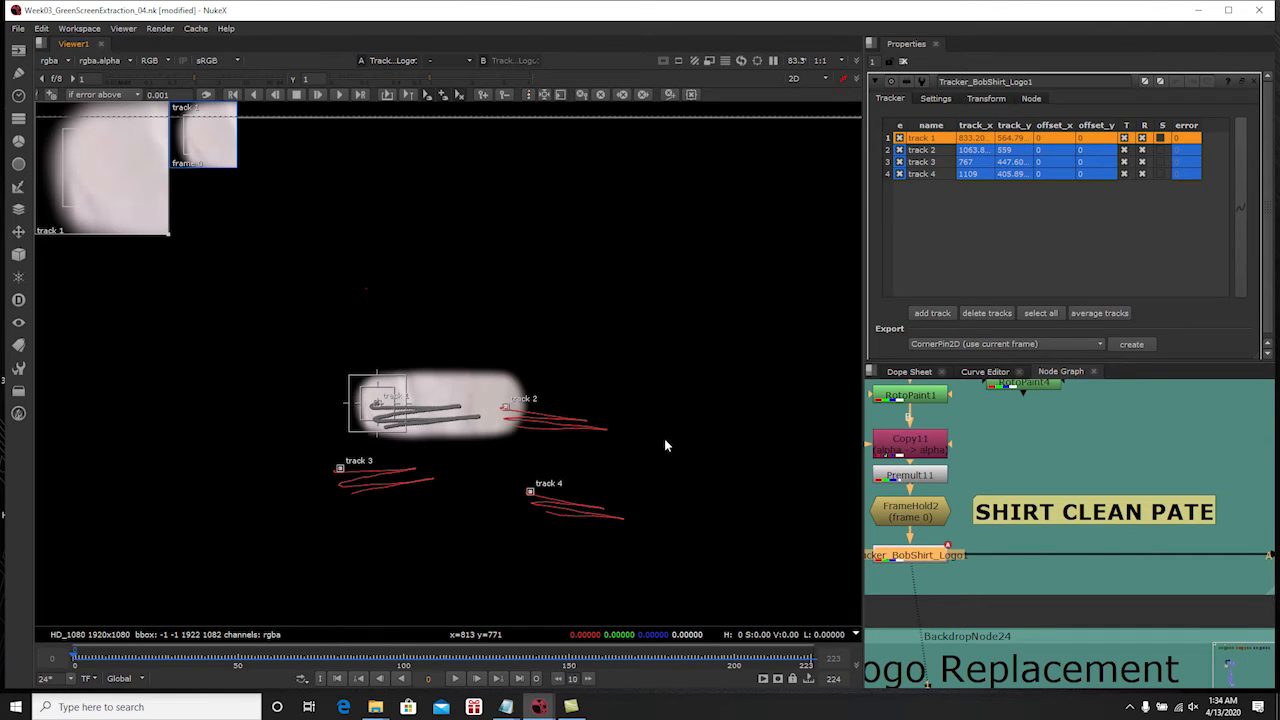
click(904, 62)
click(455, 679)
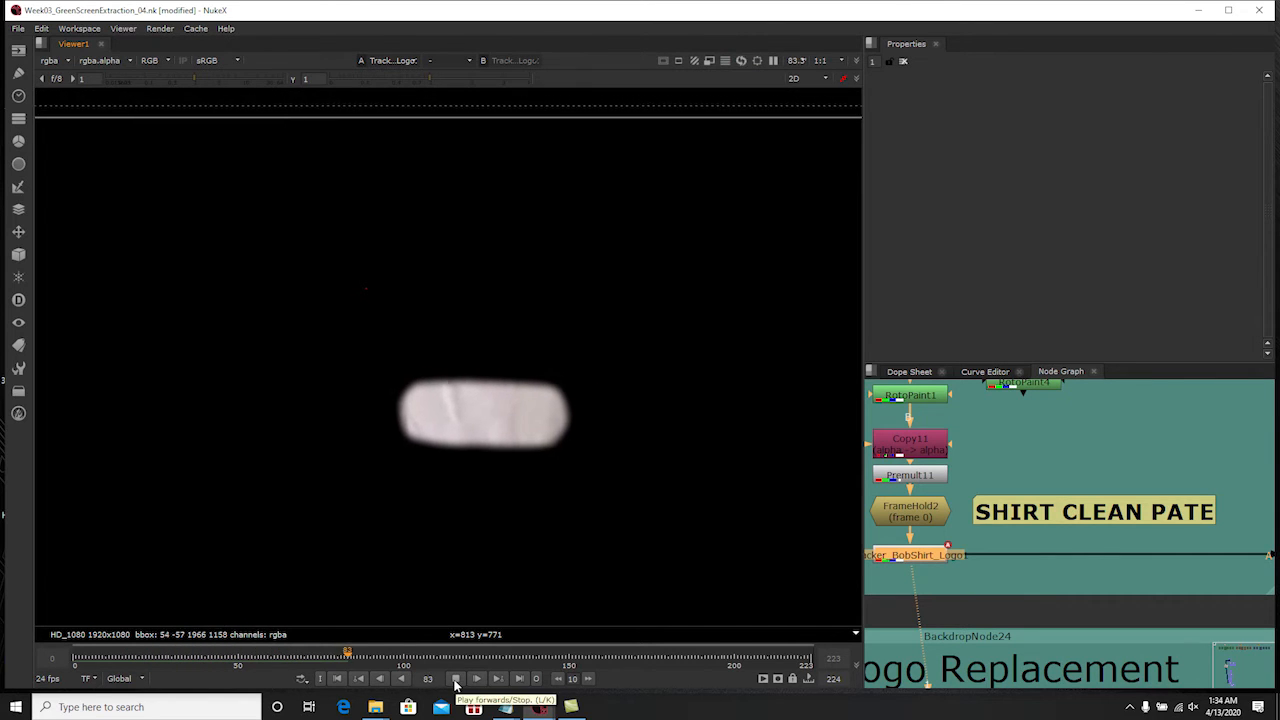
click(455, 679)
click(338, 680)
Follow the tracked patch's connection to the main key branch and compare EdgeBlur1's output with Merge3's
scroll(1082, 491, down, 1)
middle_drag(1118, 496, 990, 520)
scroll(1130, 517, down, 1)
middle_drag(1136, 517, 1033, 524)
click(1166, 505)
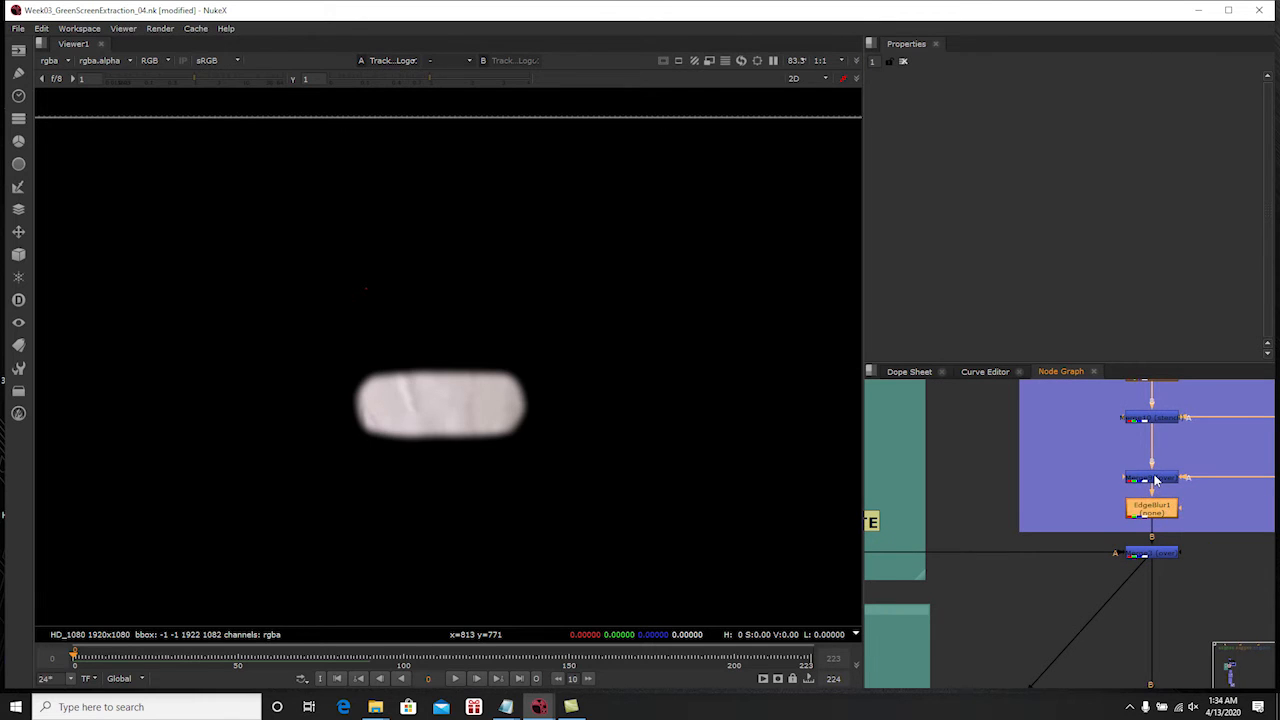
click(1154, 476)
key(1)
click(1160, 553)
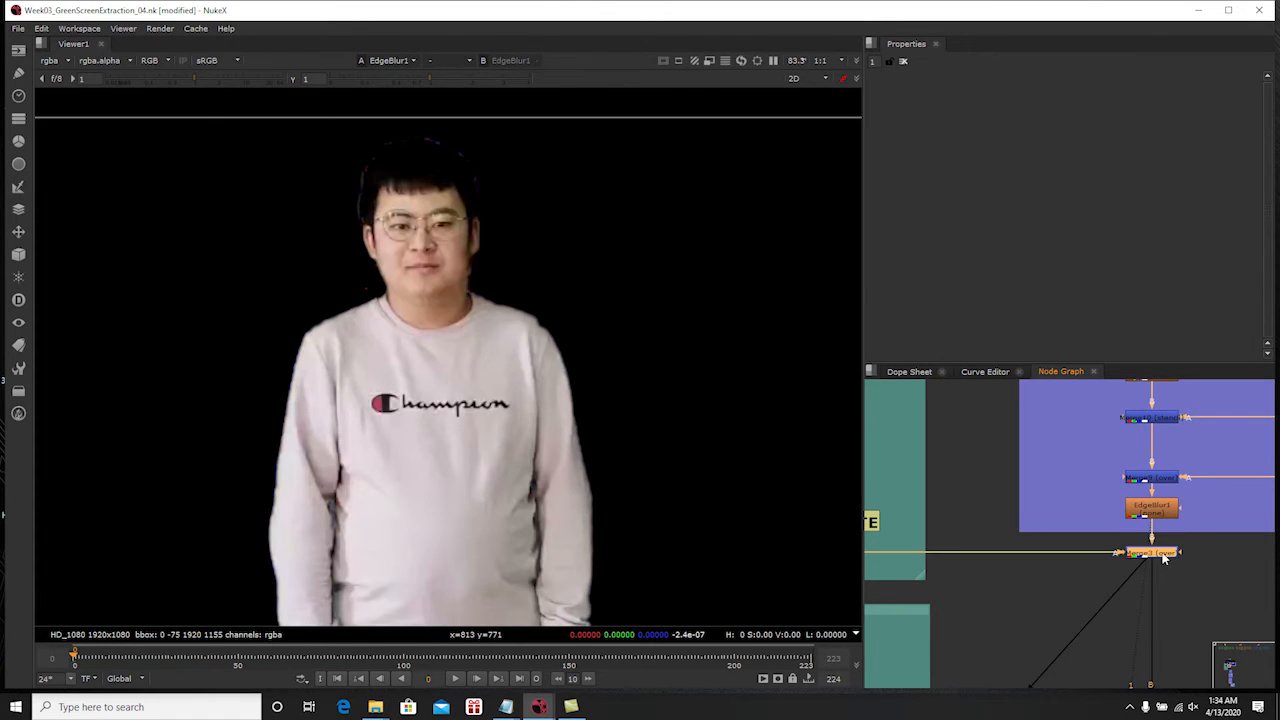
key(1)
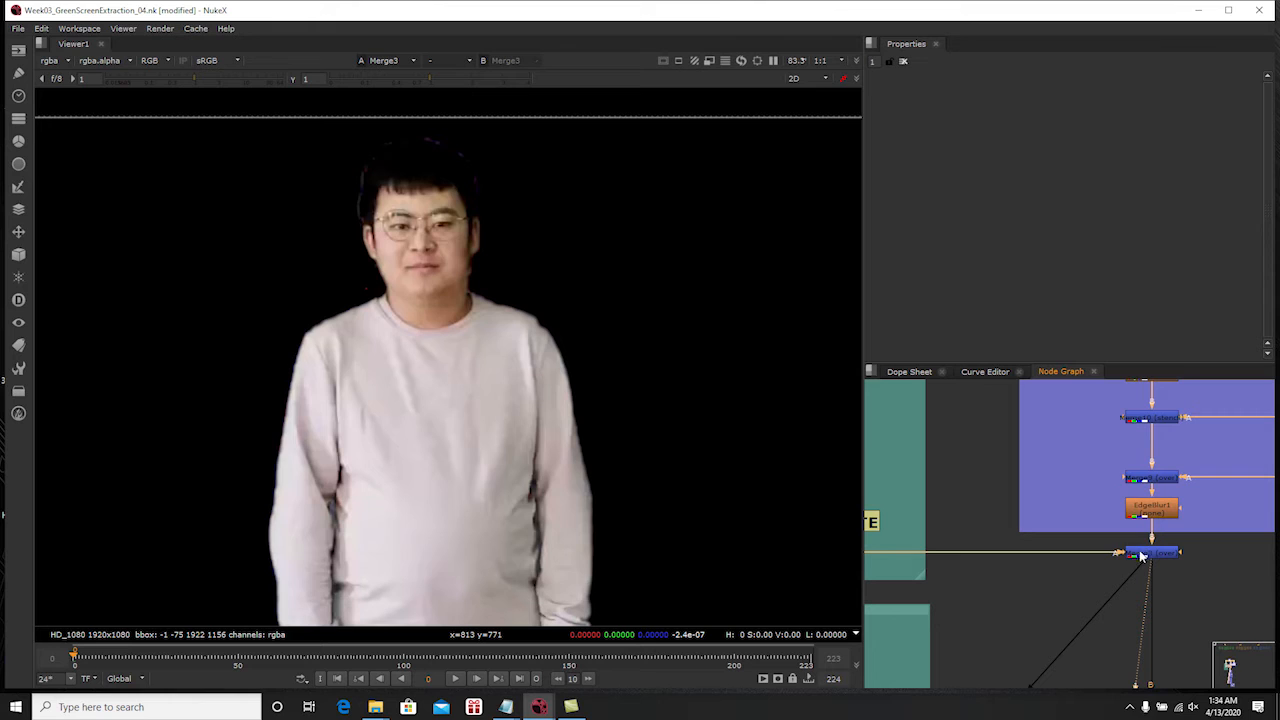
Play back Merge3's clean shirt result, return to the first frame, and save the script
click(455, 678)
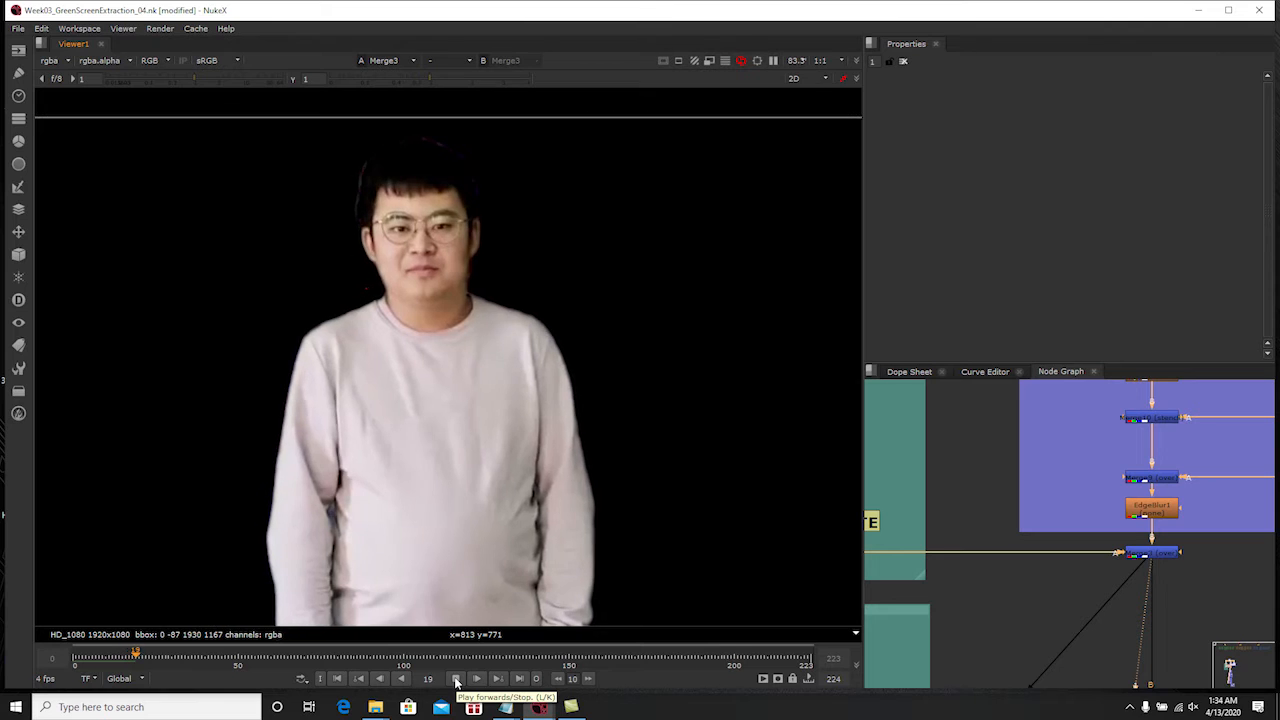
click(456, 681)
click(337, 678)
scroll(504, 482, down, 2)
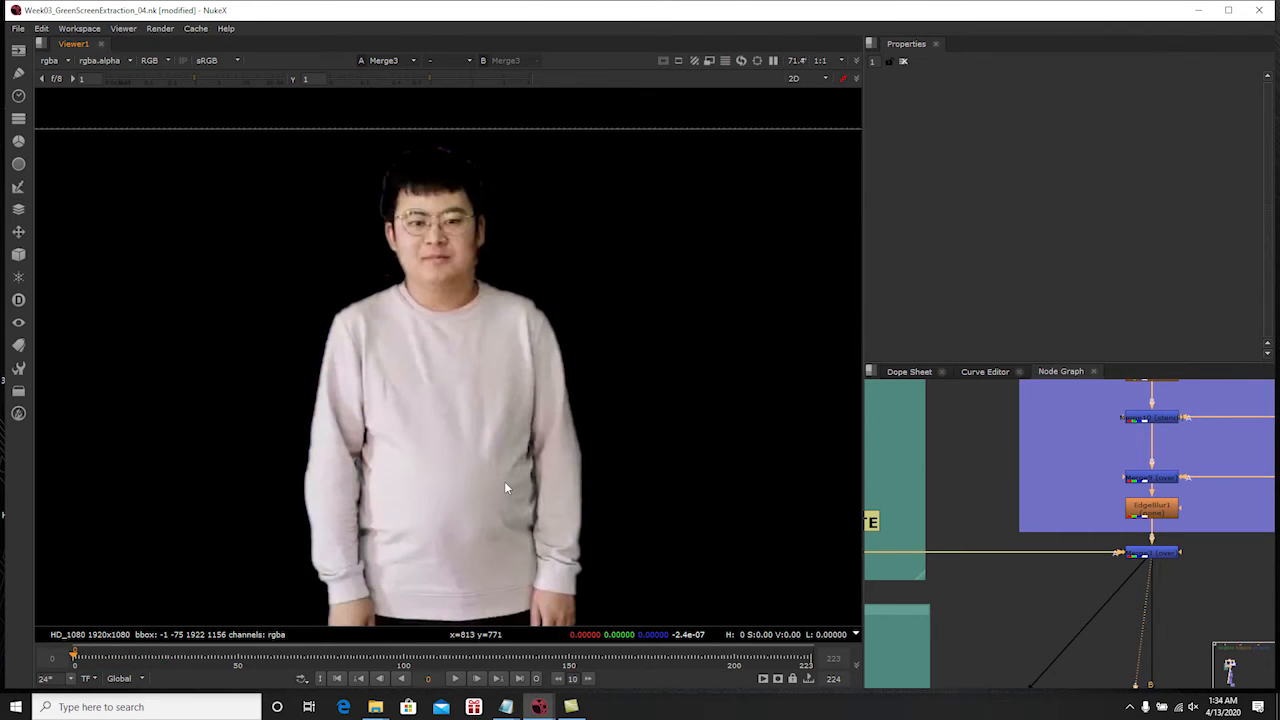
scroll(1124, 515, down, 4)
key(ctrl+s)
Locate the Bob Shirt Logo Replacement group and view Reformat8's output fitted to the viewer
middle_drag(1036, 525, 1096, 489)
scroll(1099, 492, down, 1)
middle_drag(1013, 518, 1063, 508)
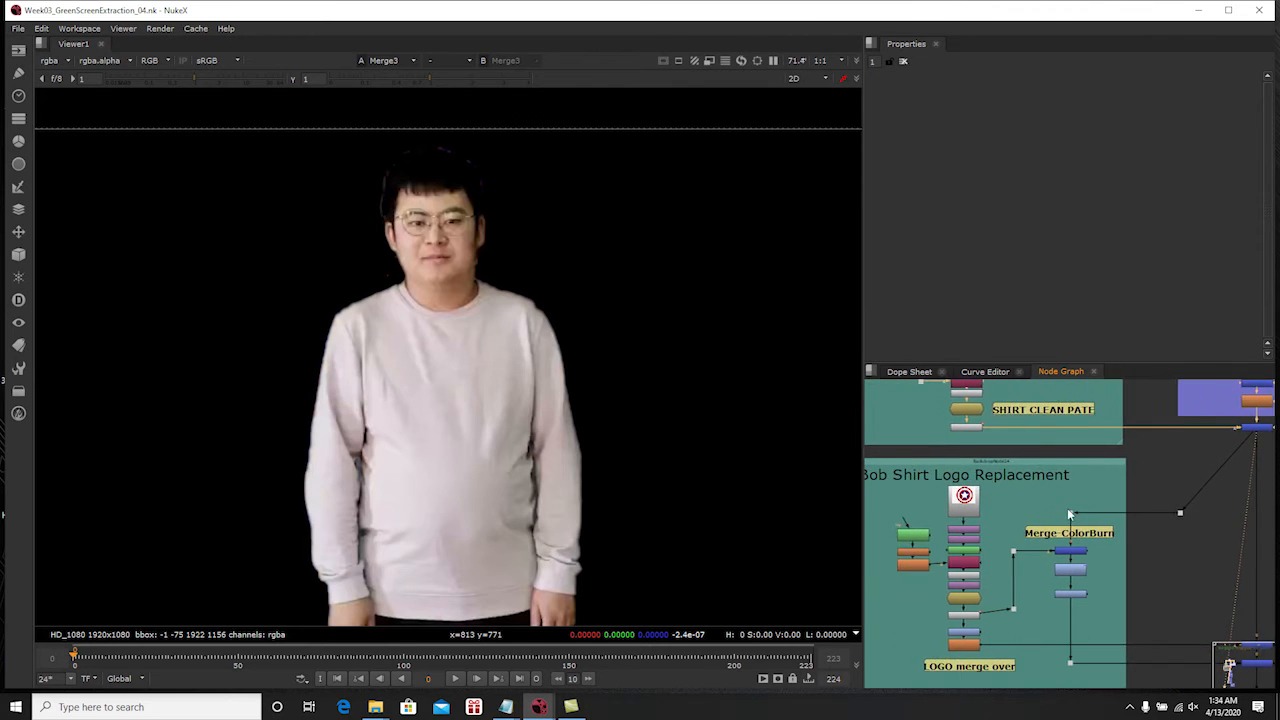
scroll(981, 507, up, 3)
middle_drag(986, 507, 1069, 482)
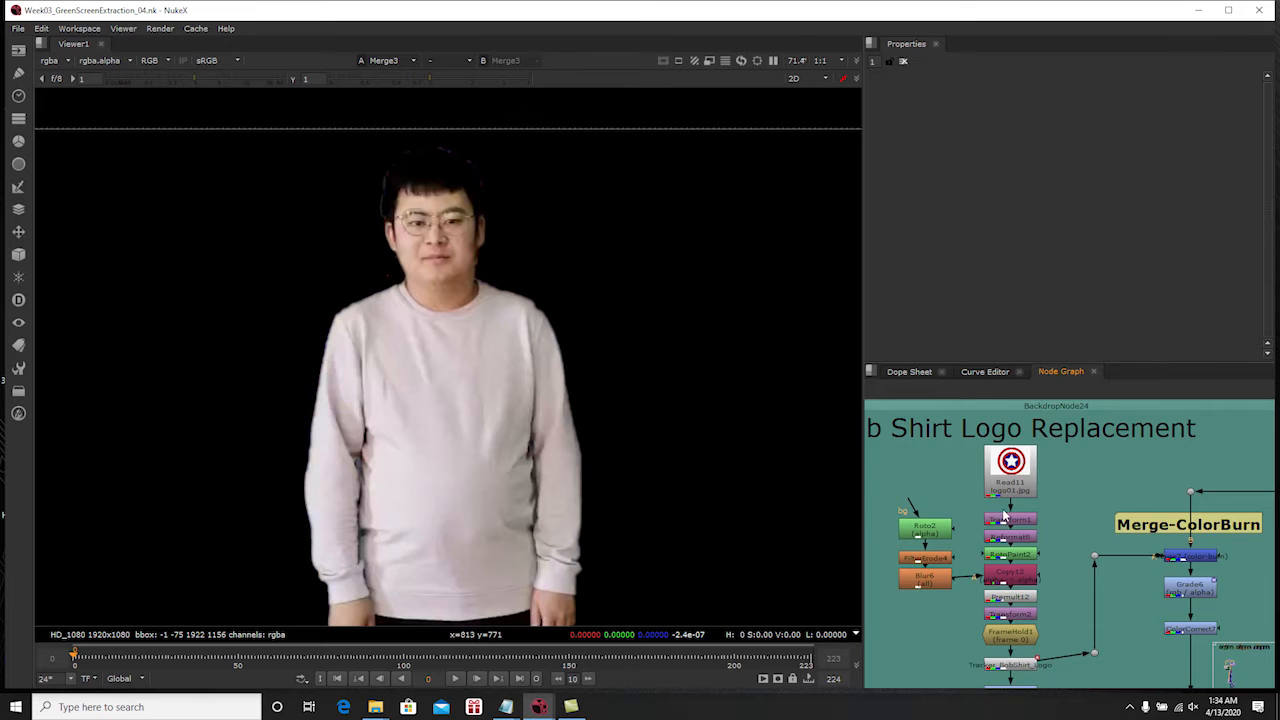
scroll(997, 508, up, 1)
click(1025, 548)
key(1)
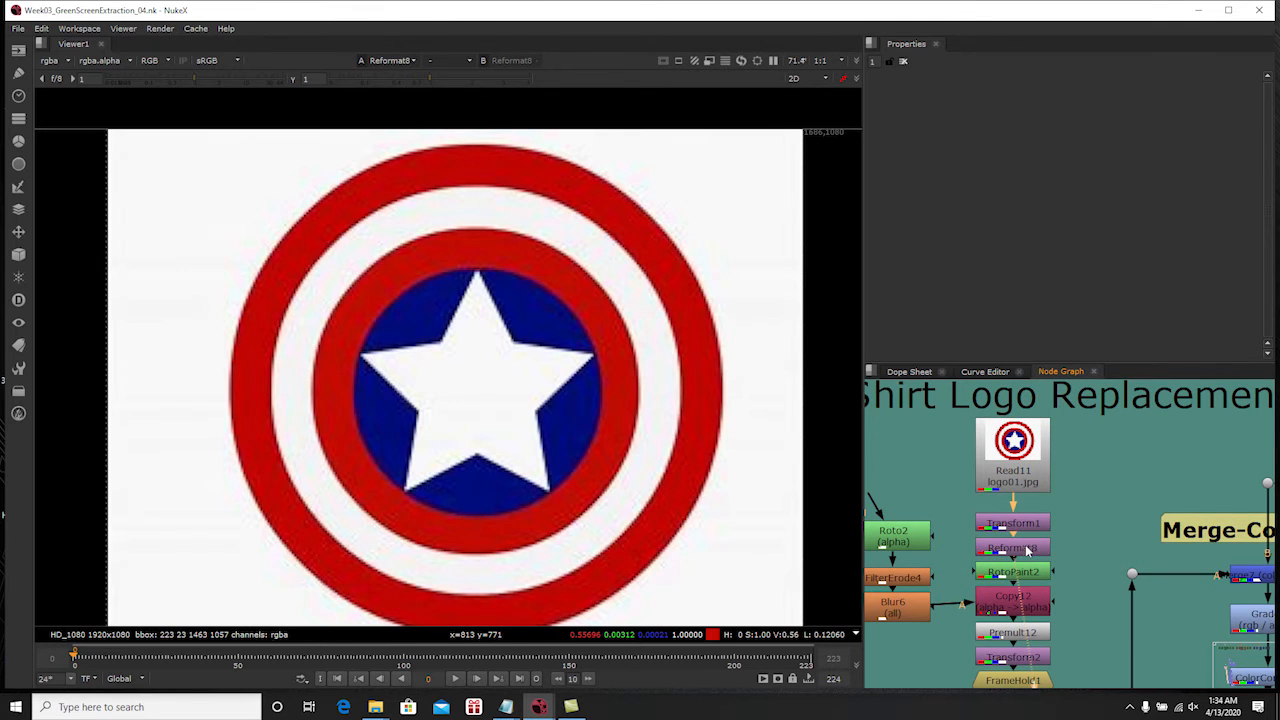
key(f)
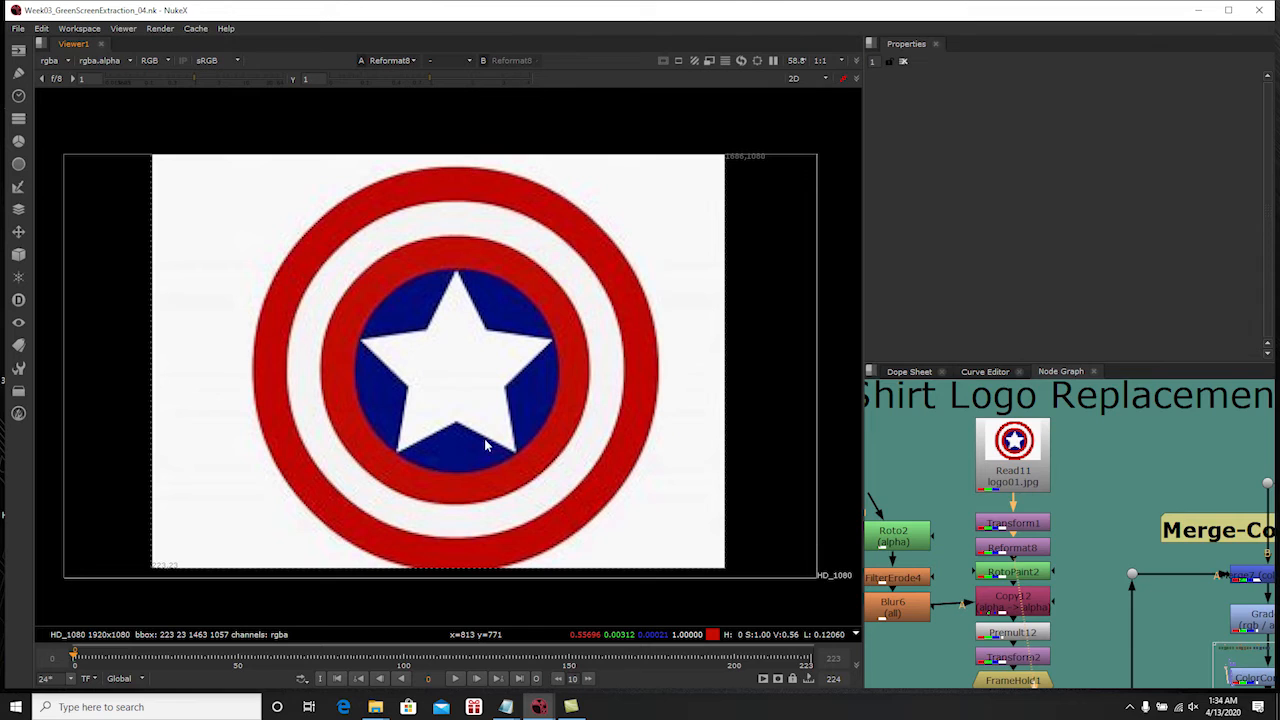
View Read11, Transform1 and Reformat8 in turn, and open Reformat8's properties to examine its format settings
click(1032, 518)
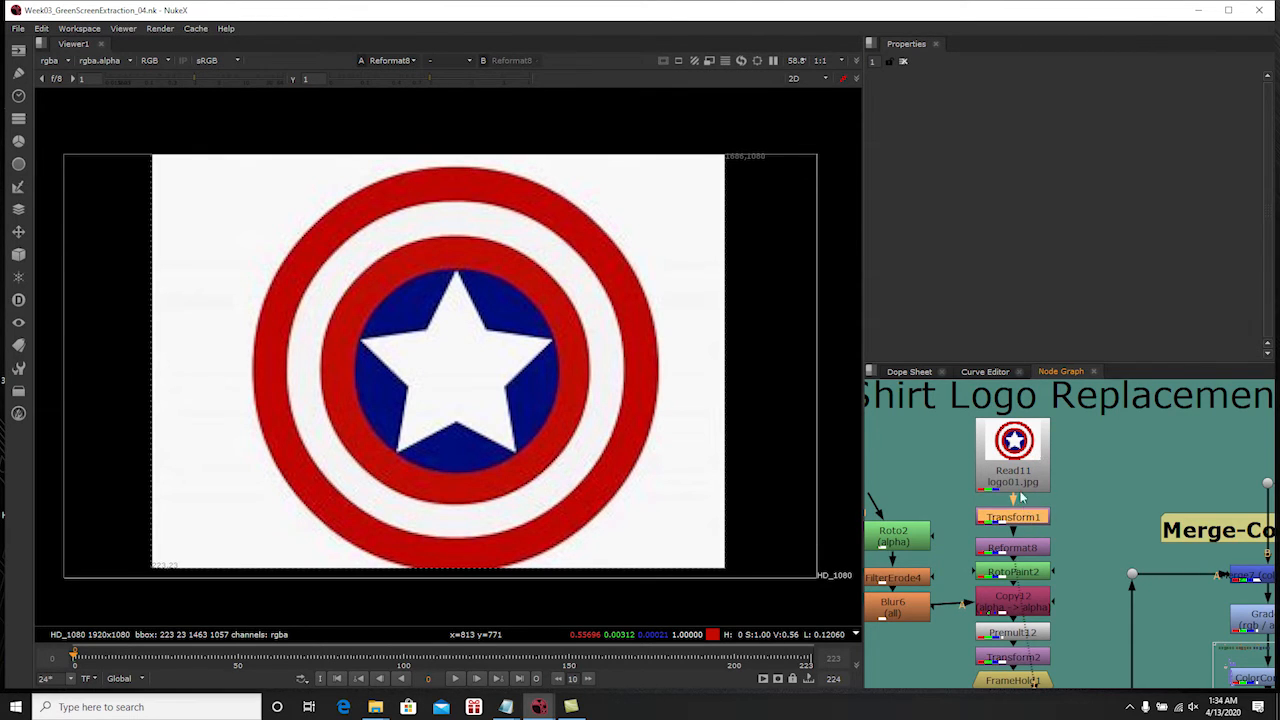
click(1020, 476)
key(1)
click(1035, 523)
key(1)
click(1037, 547)
key(1)
double_click(1037, 547)
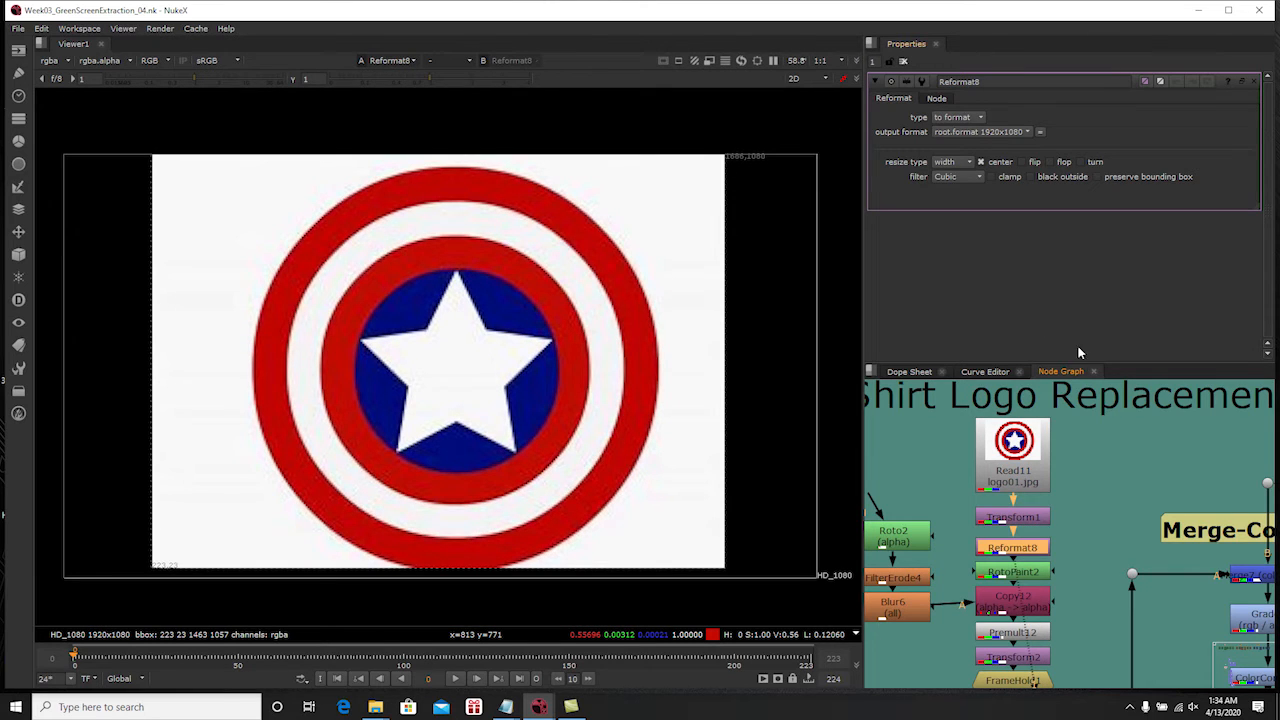
middle_drag(1079, 502, 1082, 467)
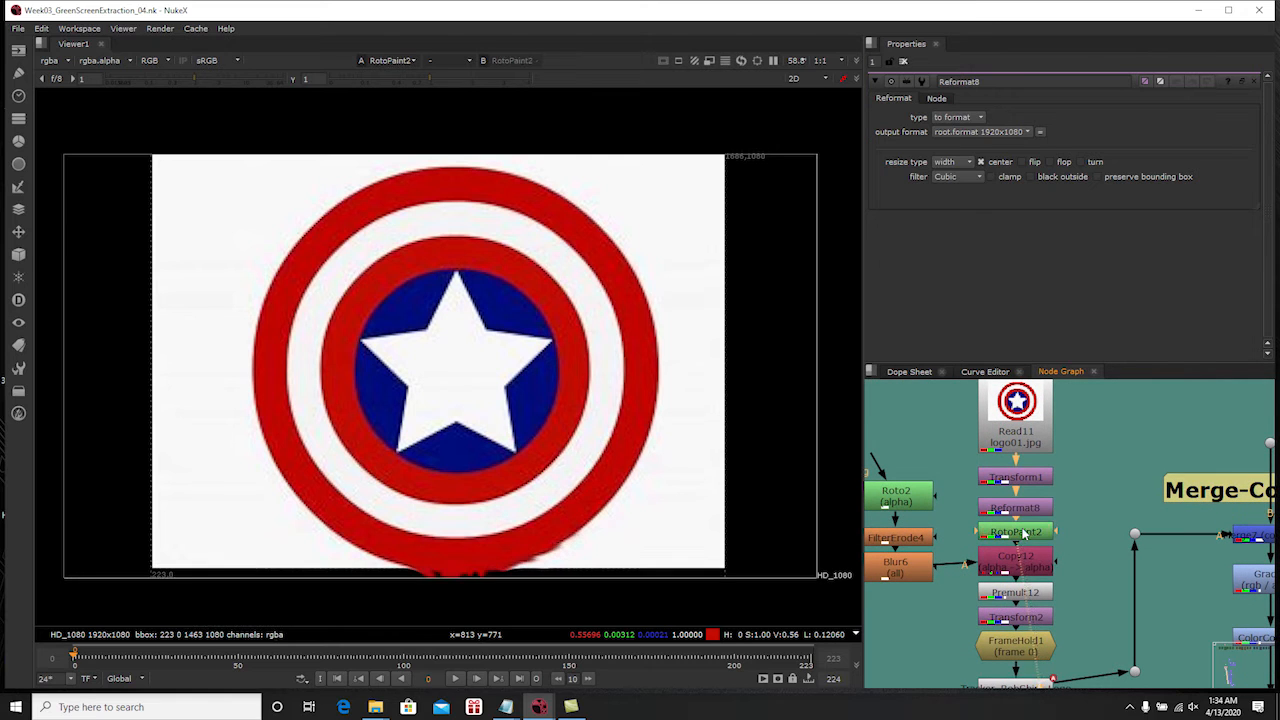
Check the RotoPaint2 and Premult12 outputs in the viewer and open the RotoPaint2 and Roto2 settings
double_click(1023, 534)
key(1)
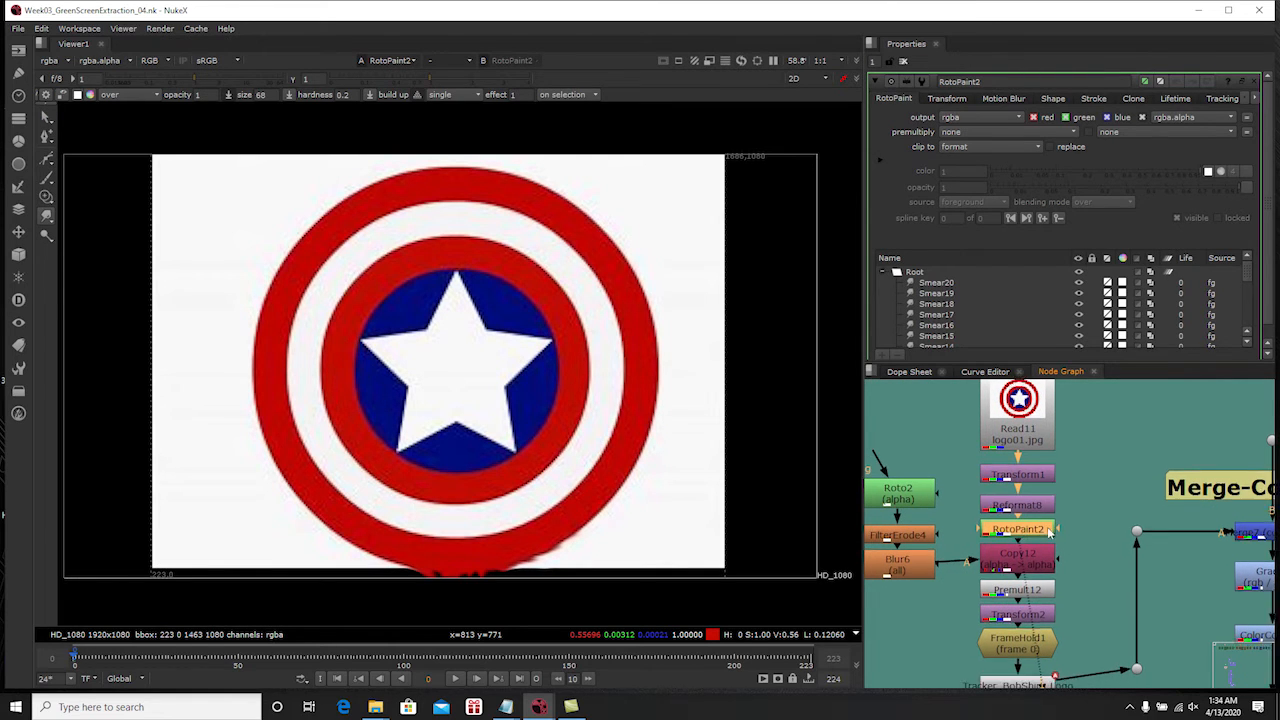
middle_drag(939, 502, 957, 465)
click(1018, 557)
key(1)
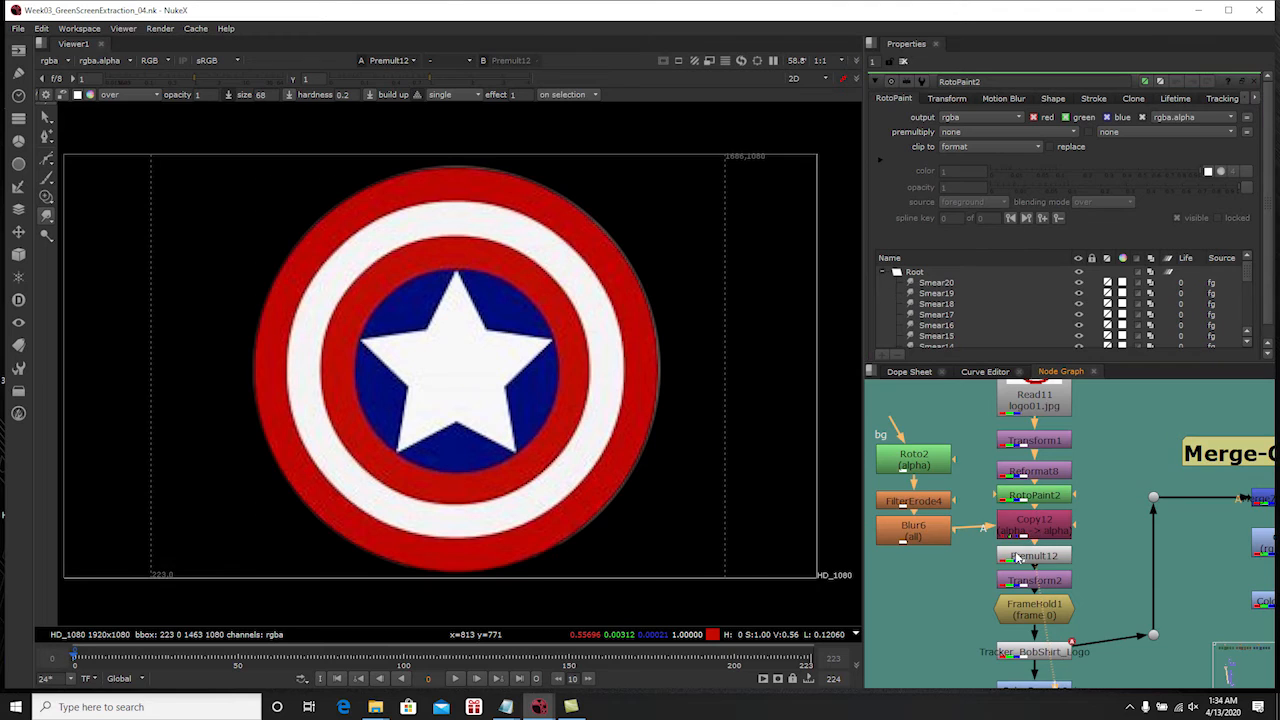
double_click(913, 463)
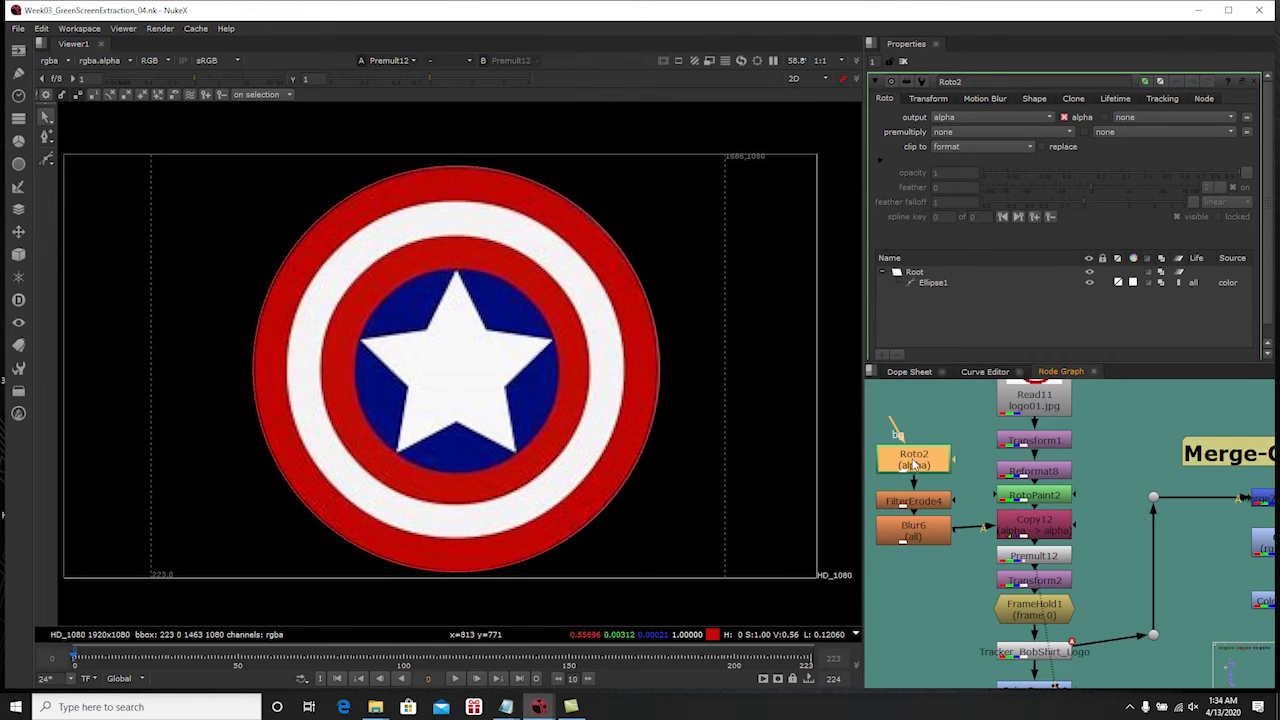
View FrameHold1's output and inspect the RotoPaint2 and FrameHold1 settings, closing all open node properties at the end
middle_drag(1028, 547, 978, 515)
click(1006, 568)
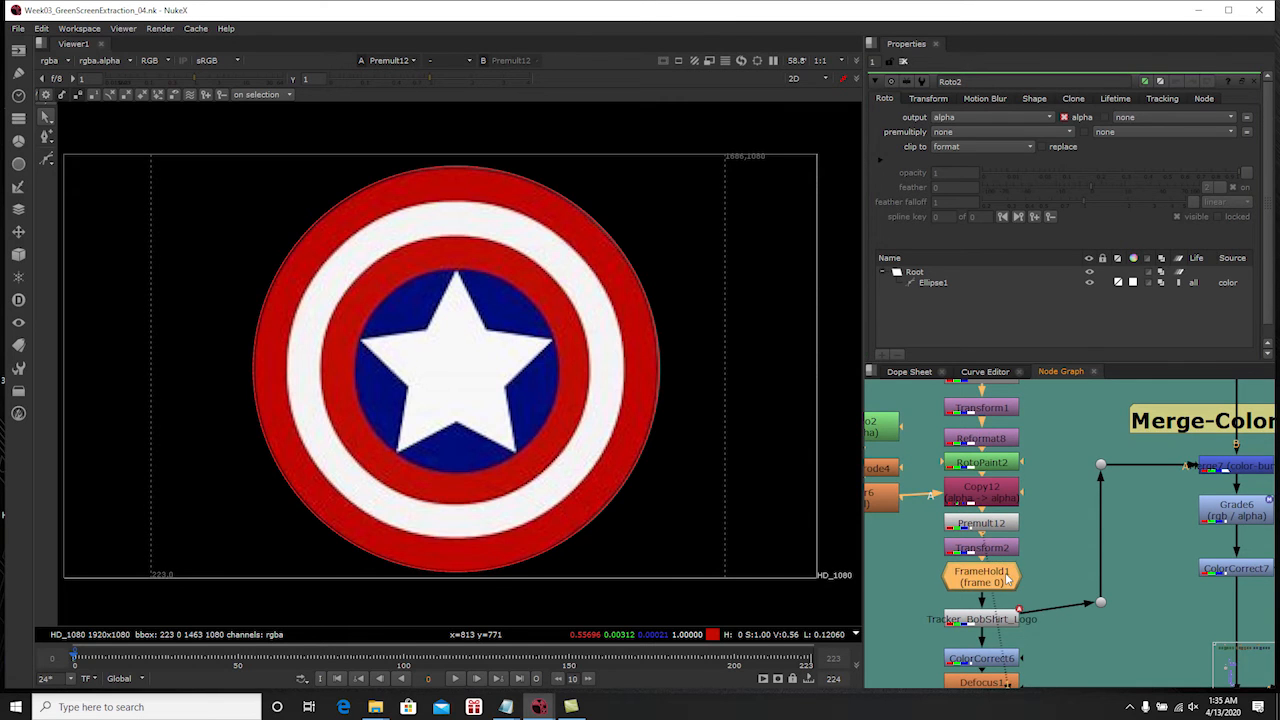
key(1)
scroll(1002, 458, up, 2)
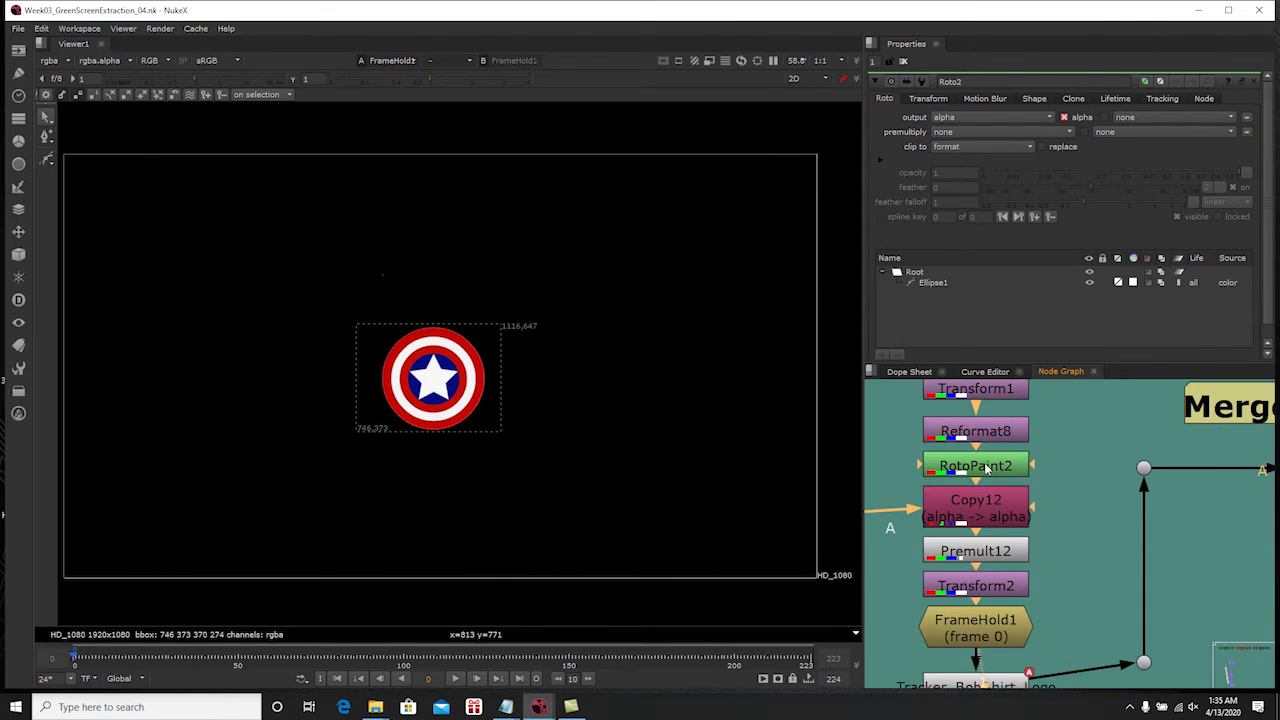
double_click(985, 470)
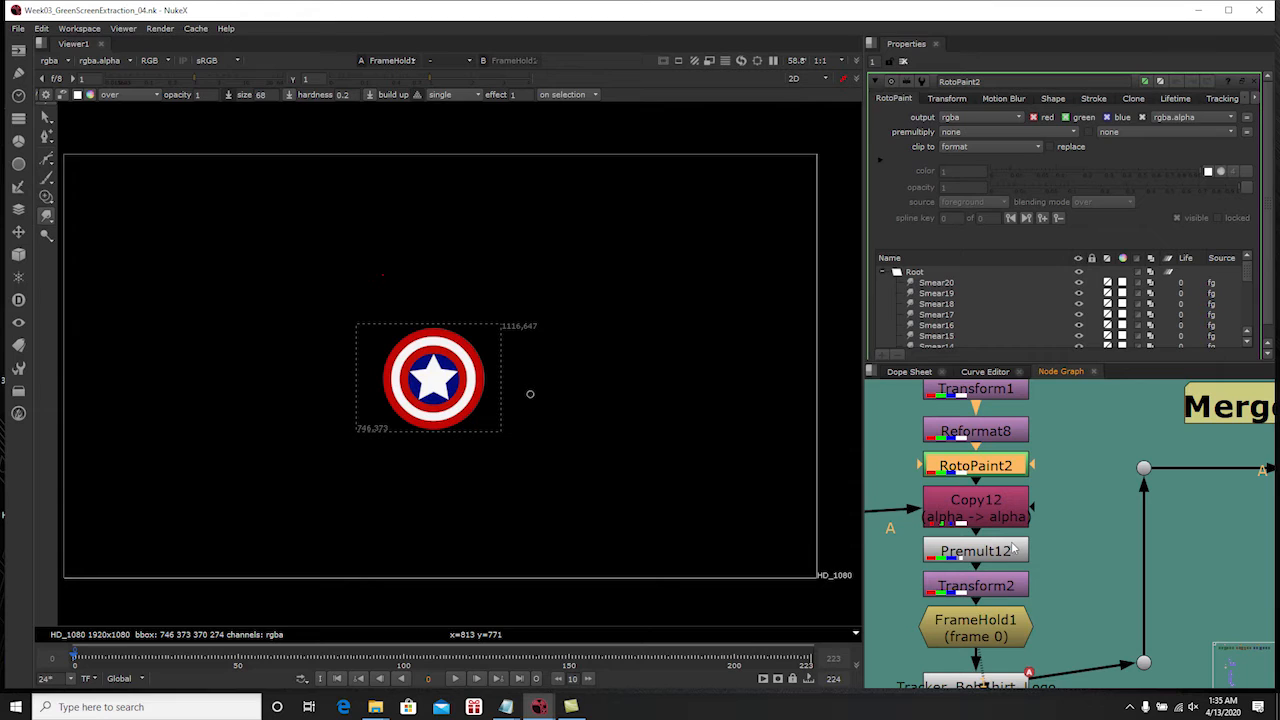
double_click(993, 622)
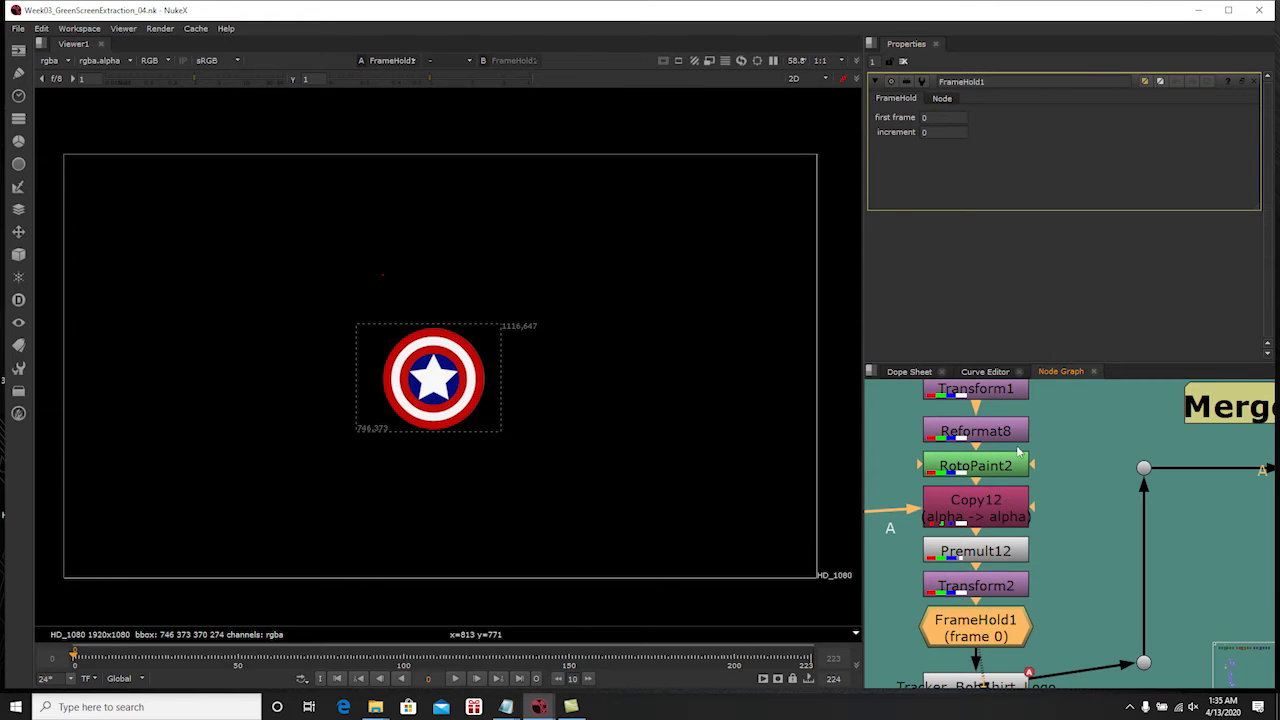
click(904, 62)
Open the settings of the shirt logo tracker node below FrameHold1
middle_drag(979, 567, 1028, 521)
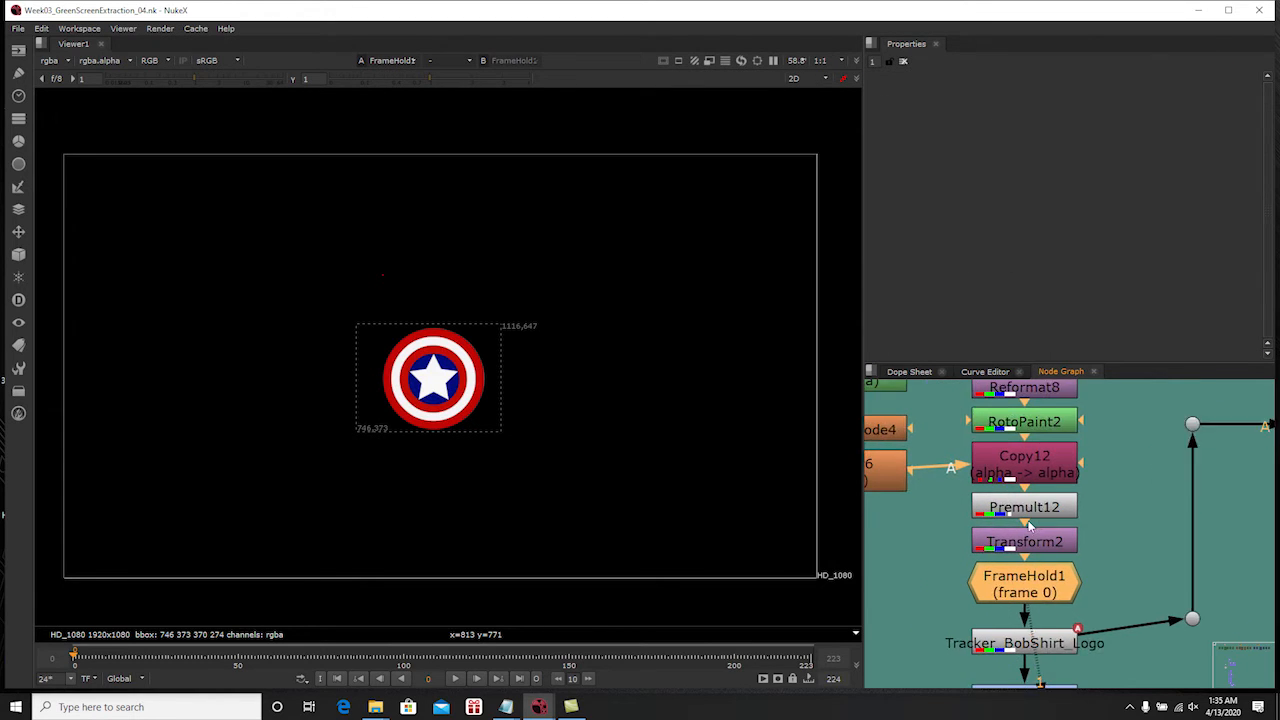
scroll(1028, 521, down, 1)
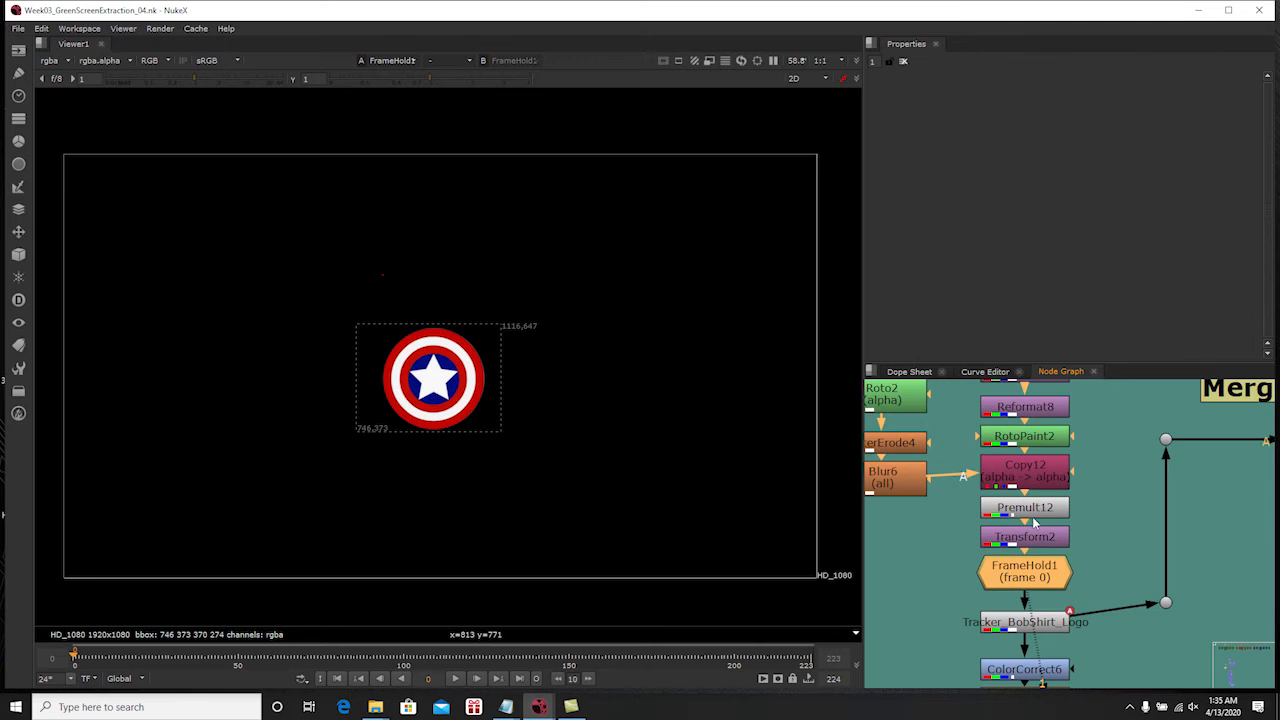
scroll(1035, 505, down, 2)
middle_drag(1059, 508, 1052, 490)
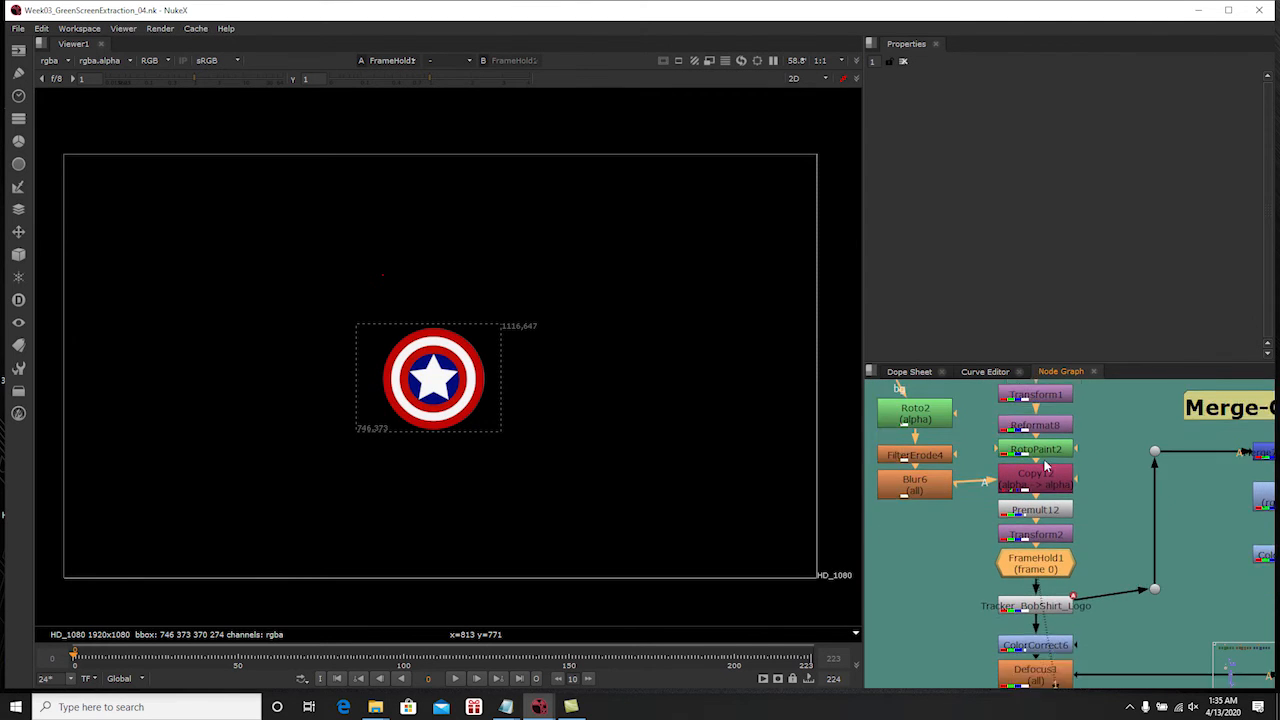
middle_drag(1082, 560, 1008, 548)
click(1005, 553)
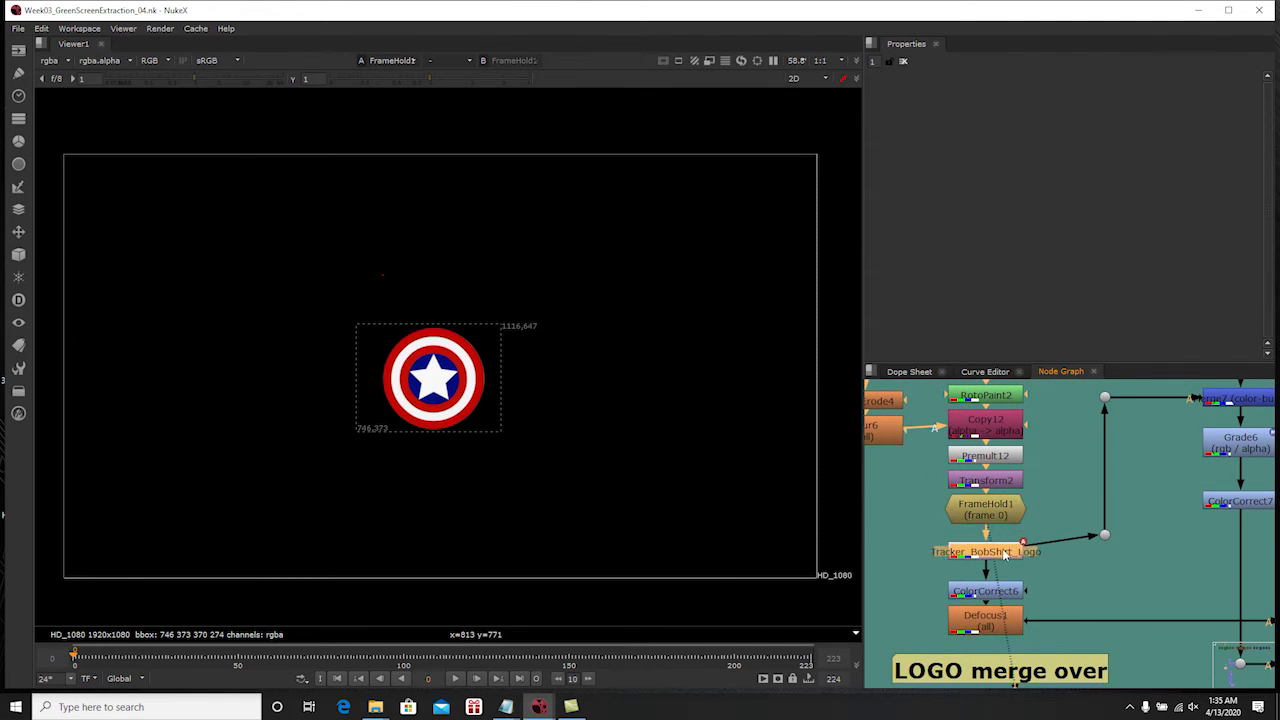
double_click(1005, 553)
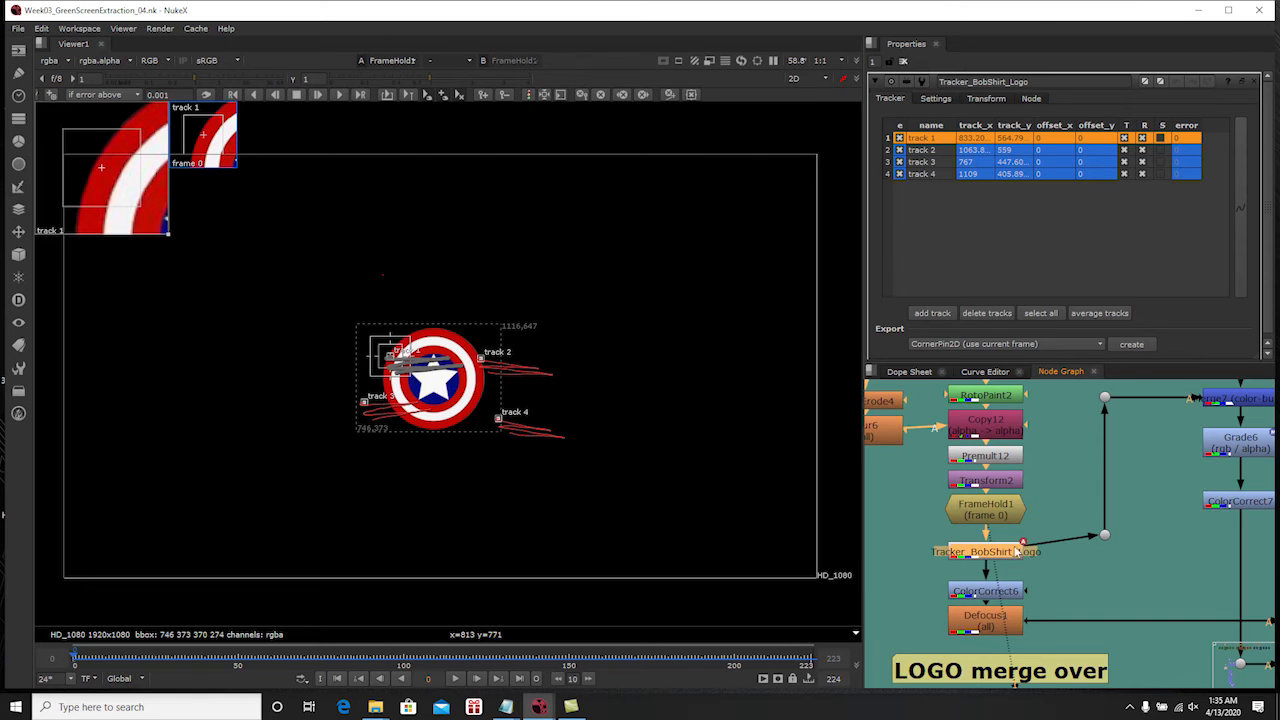
View the Merge4 output in the main composite branch and close the tracker's properties
middle_drag(1016, 549, 997, 563)
scroll(997, 563, down, 1)
scroll(1098, 506, down, 1)
middle_drag(1203, 523, 1102, 582)
scroll(1046, 528, down, 1)
scroll(1102, 584, down, 1)
click(1180, 633)
key(1)
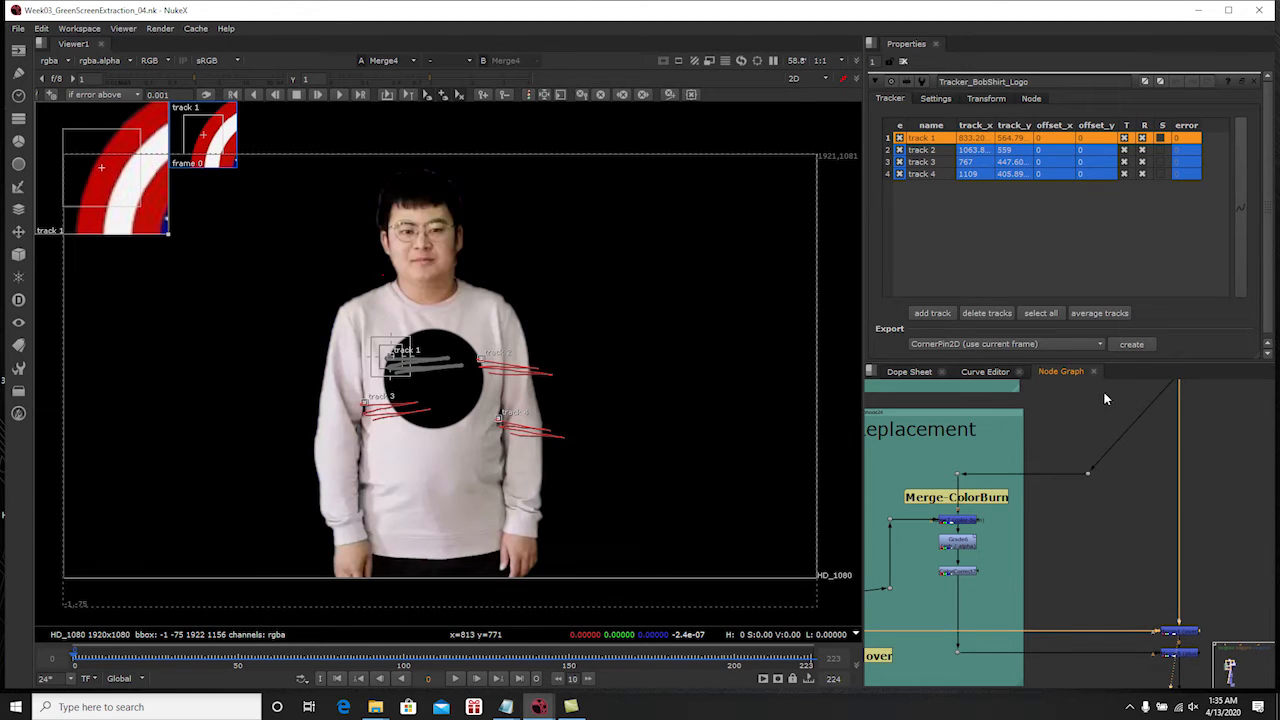
click(904, 62)
Compare the outputs of Merge8 and the upstream Merge3 in the viewer
middle_drag(1038, 563, 1135, 533)
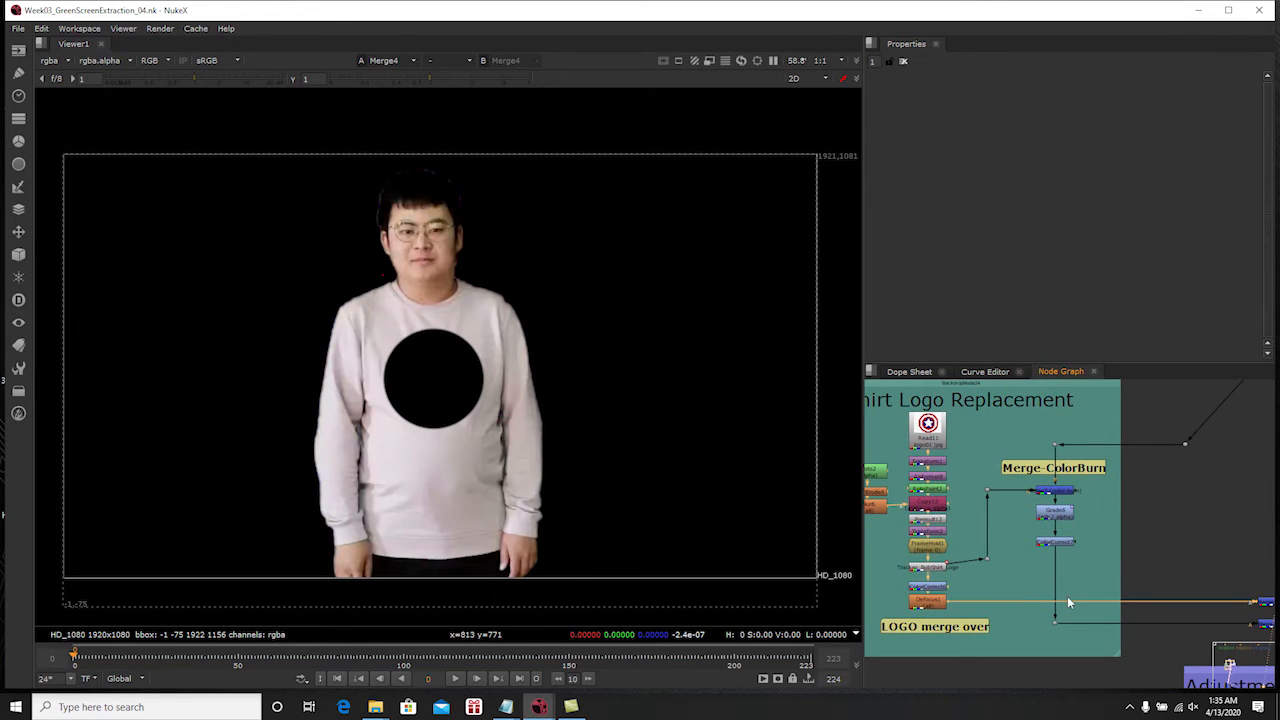
middle_drag(1067, 602, 989, 568)
click(1195, 594)
key(1)
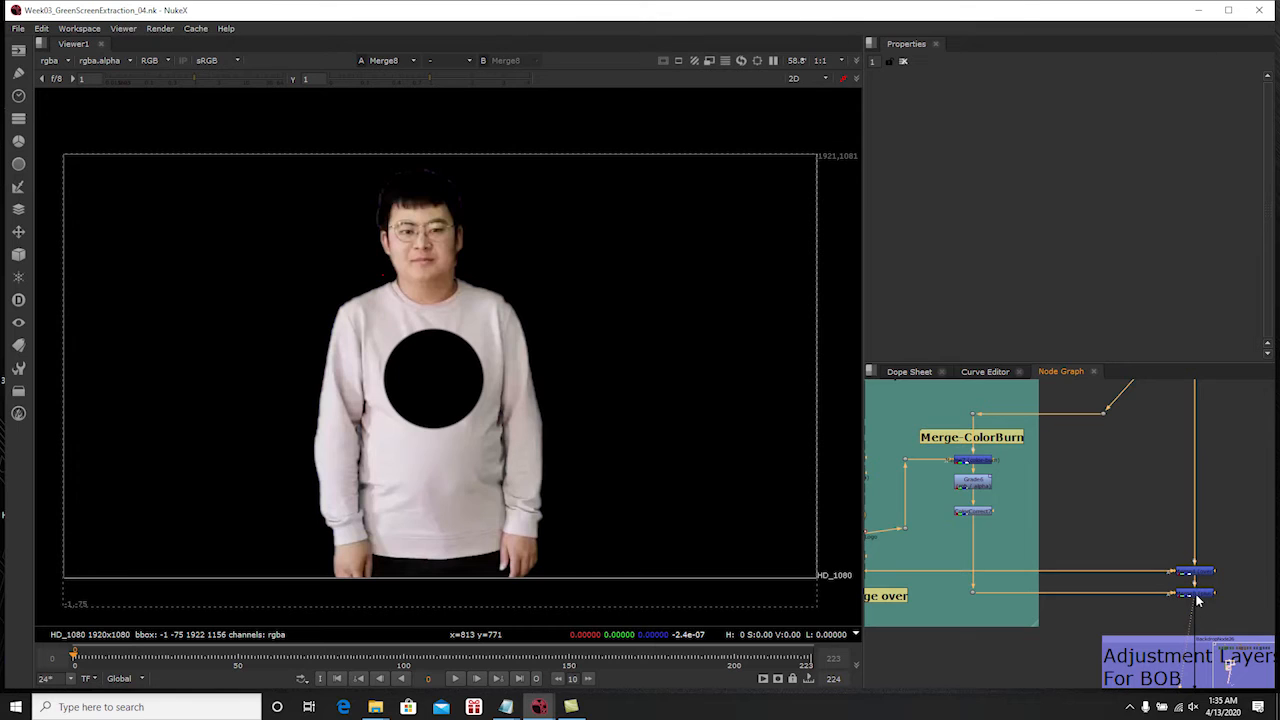
middle_drag(1191, 579, 1190, 617)
scroll(1190, 617, down, 1)
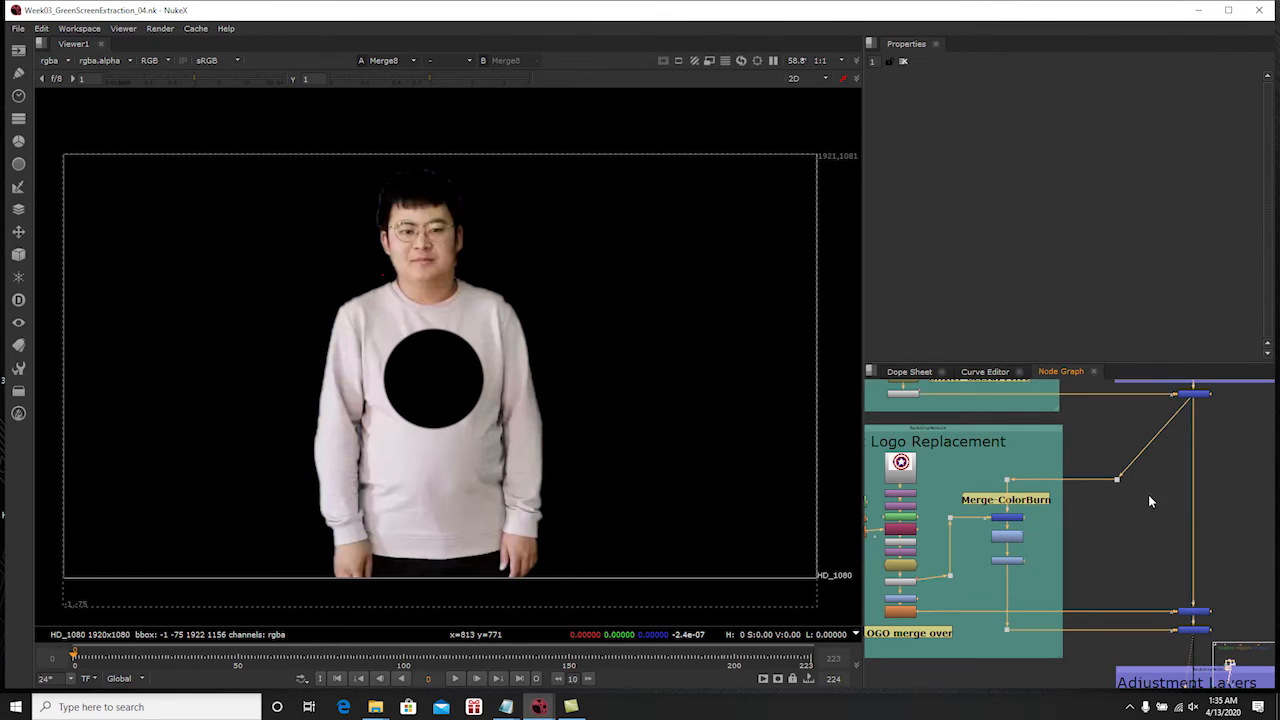
click(1195, 395)
key(1)
Step the viewer through the colour-burn branch: Merge7, Grade6, ColorCorrect7 and the dot below them
scroll(1006, 519, up, 4)
click(1033, 518)
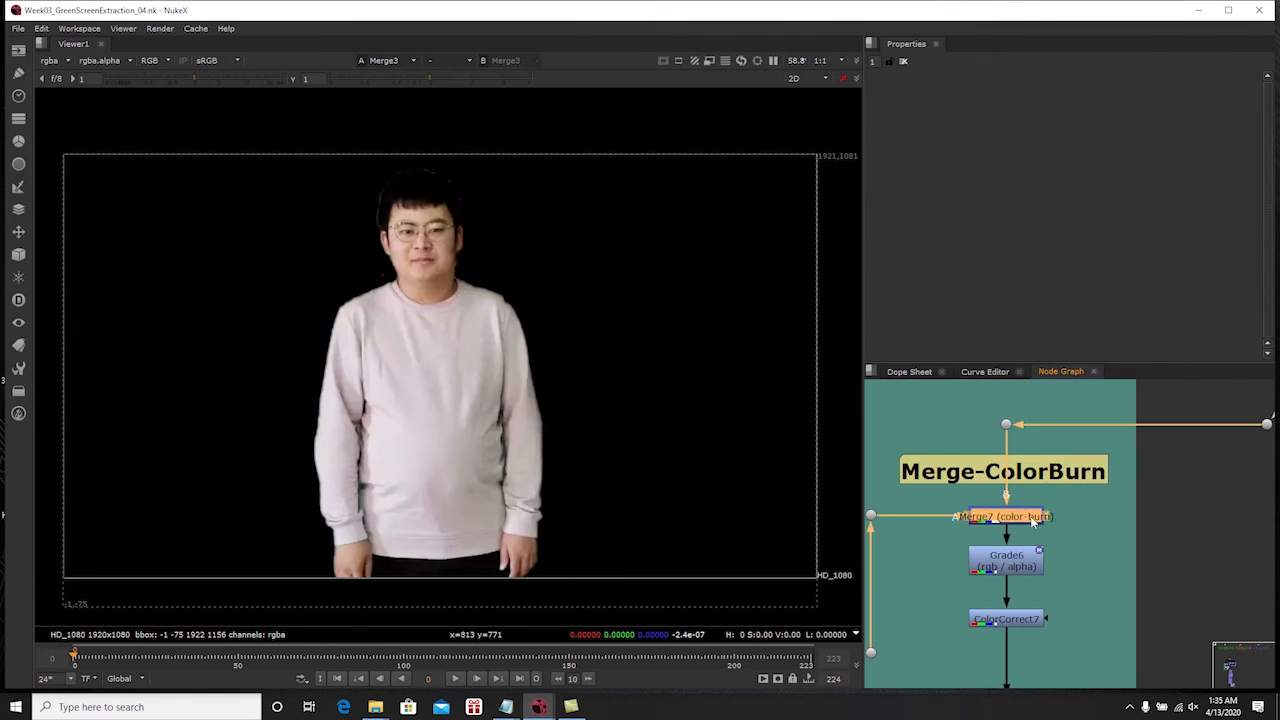
key(1)
middle_drag(1095, 558, 1099, 501)
scroll(1099, 501, down, 1)
click(1039, 511)
key(1)
click(1046, 553)
key(1)
scroll(1060, 600, down, 2)
click(1070, 611)
key(1)
View the outputs of Merge4 and Merge8, where the logo branches join the main composite
middle_drag(1113, 593, 949, 560)
click(1162, 550)
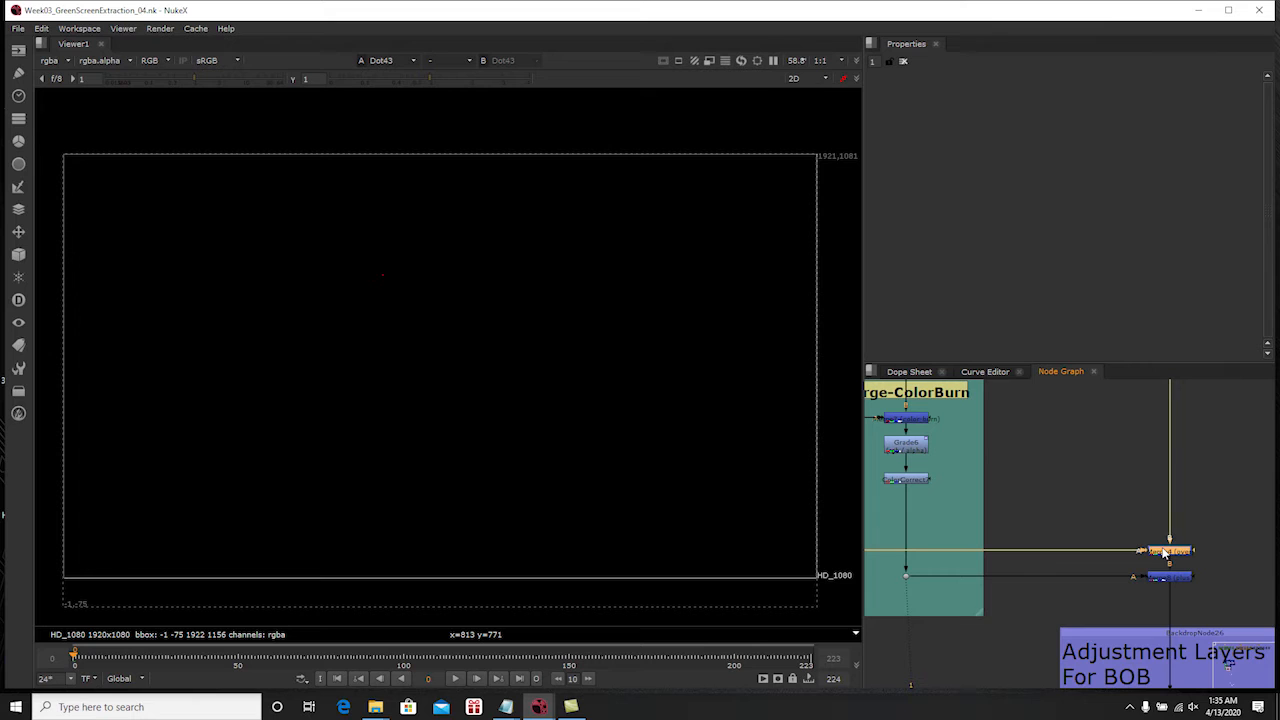
key(1)
click(1167, 578)
key(1)
click(1177, 597)
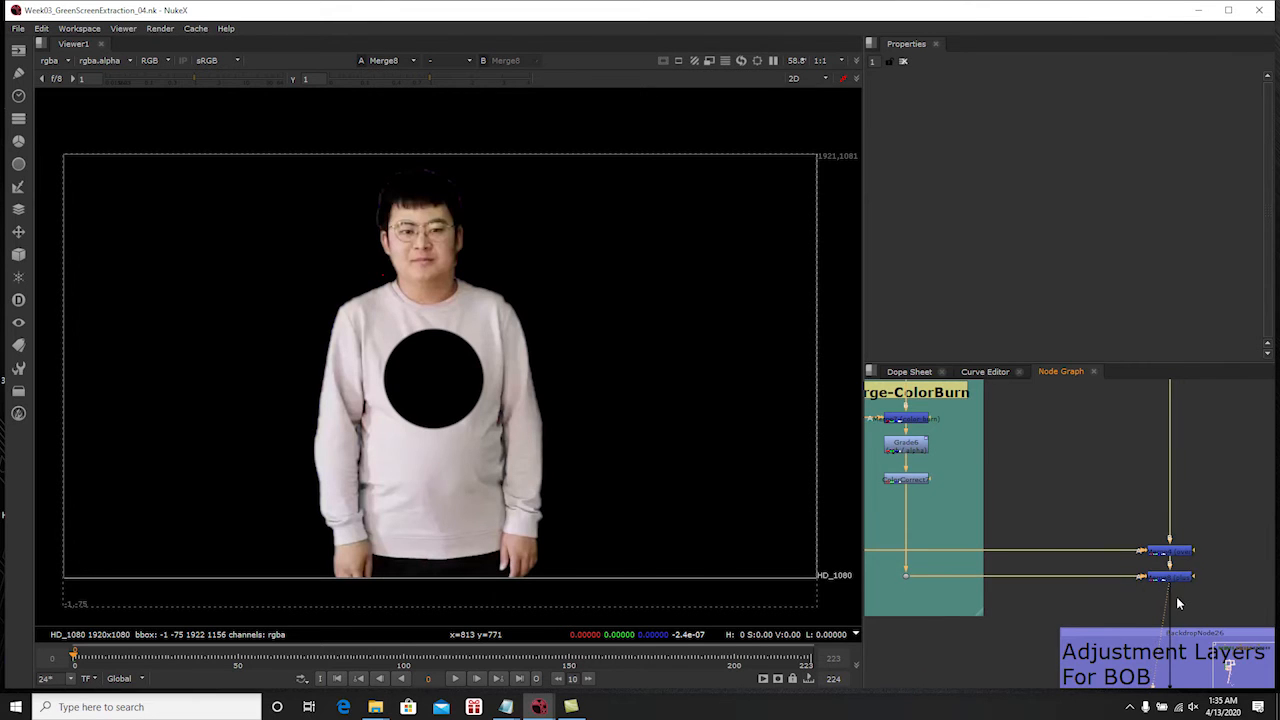
Follow the node graph from the logo replacement group down to BG Integration and view Merge1 over the background
middle_drag(1177, 597, 1146, 538)
scroll(1146, 538, down, 2)
middle_drag(1043, 513, 1218, 615)
scroll(1037, 514, up, 2)
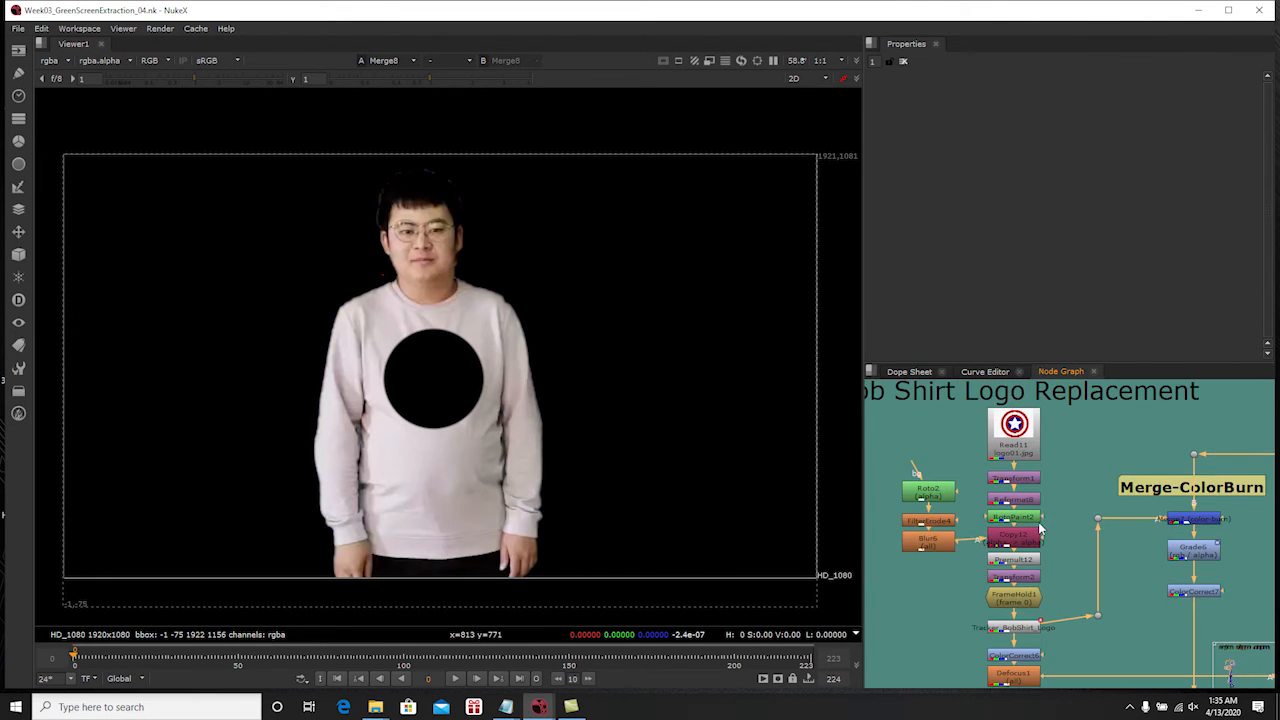
middle_drag(1076, 541, 969, 480)
middle_drag(1120, 550, 1033, 470)
scroll(1033, 470, down, 2)
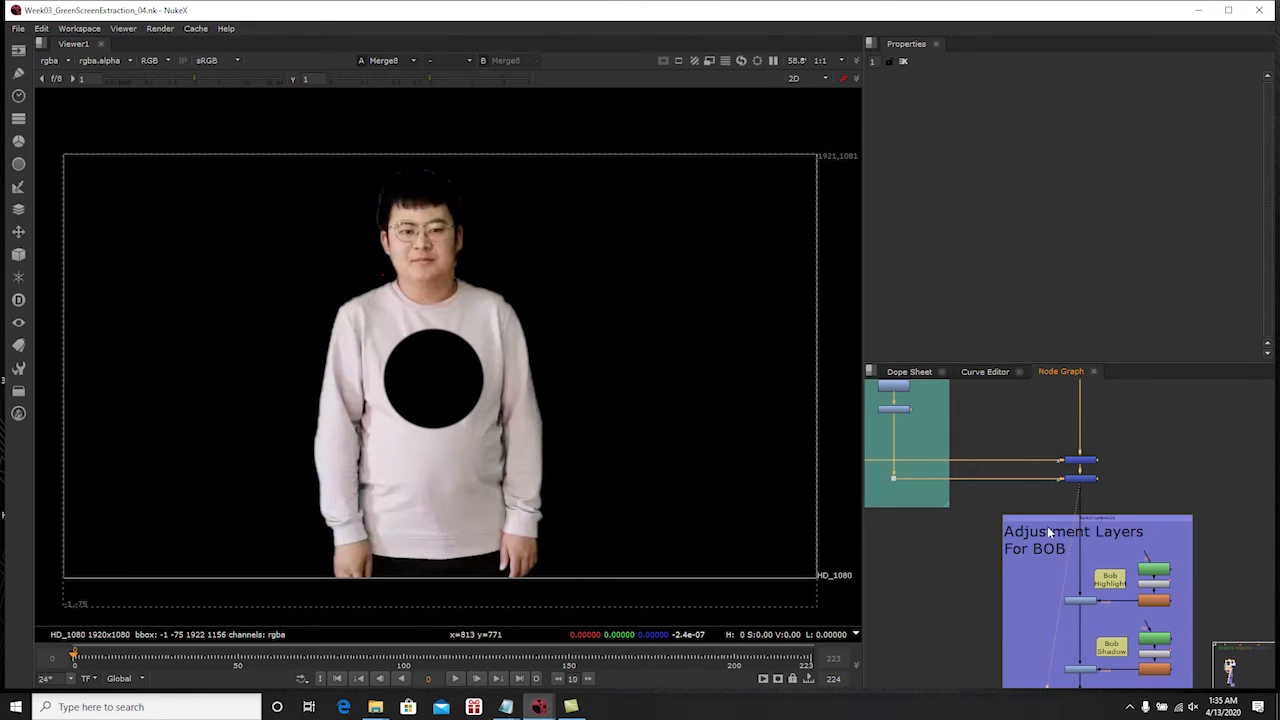
middle_drag(1077, 488, 1047, 448)
scroll(1048, 516, down, 2)
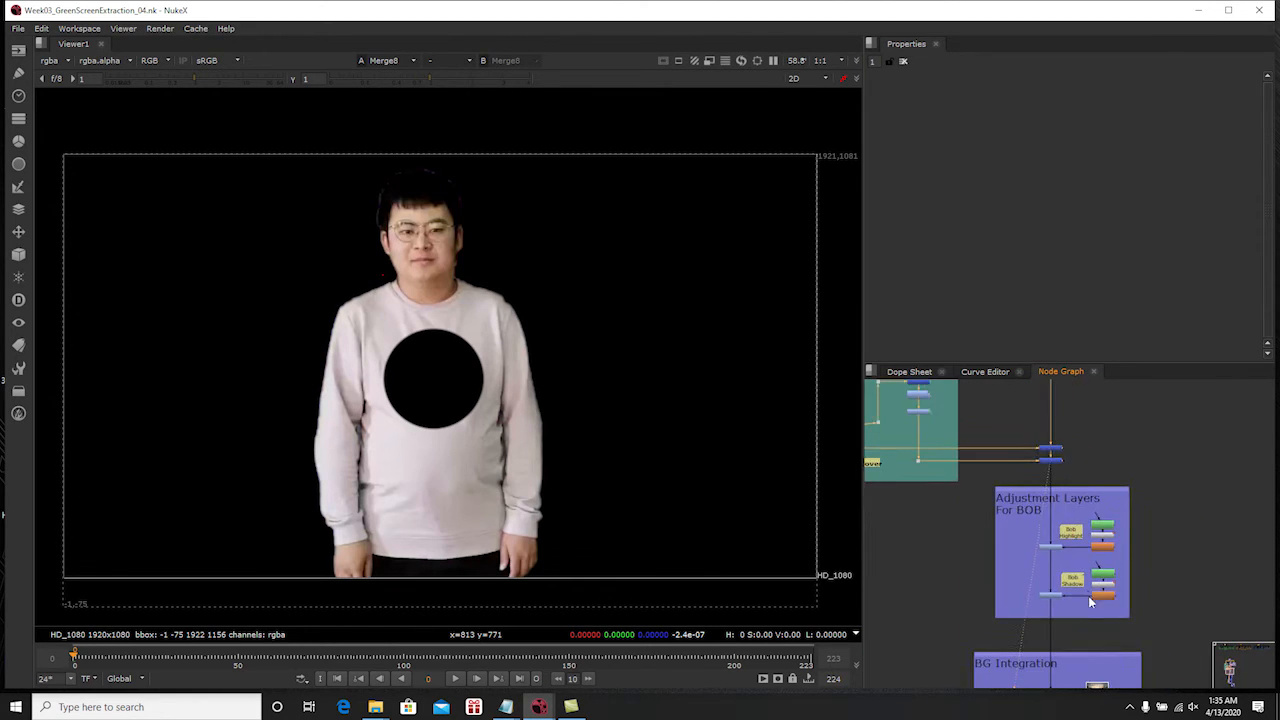
middle_drag(1089, 602, 1045, 469)
scroll(1050, 568, up, 2)
click(1038, 578)
key(1)
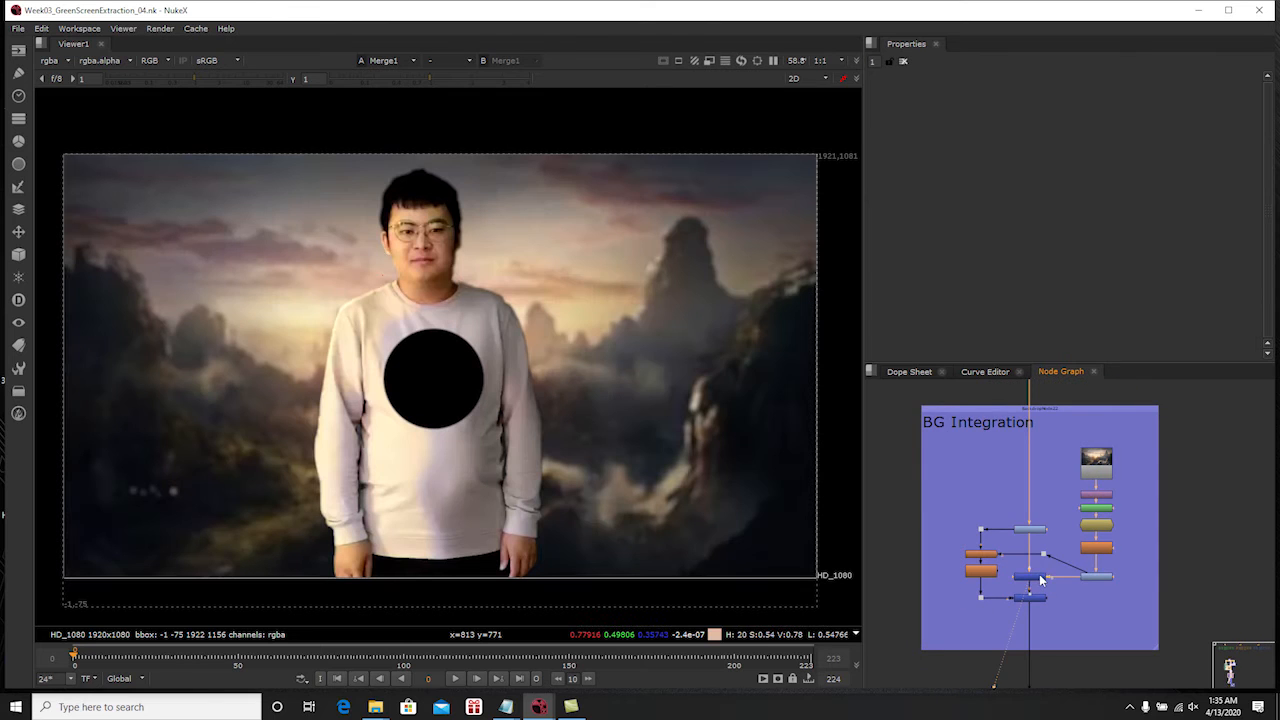
Return to the clean shirt merge above the logo replacement group and view Merge3's output
middle_drag(1023, 528, 1083, 613)
scroll(1083, 613, down, 2)
middle_drag(1010, 446, 1118, 620)
middle_drag(1093, 500, 1074, 596)
scroll(1061, 531, up, 3)
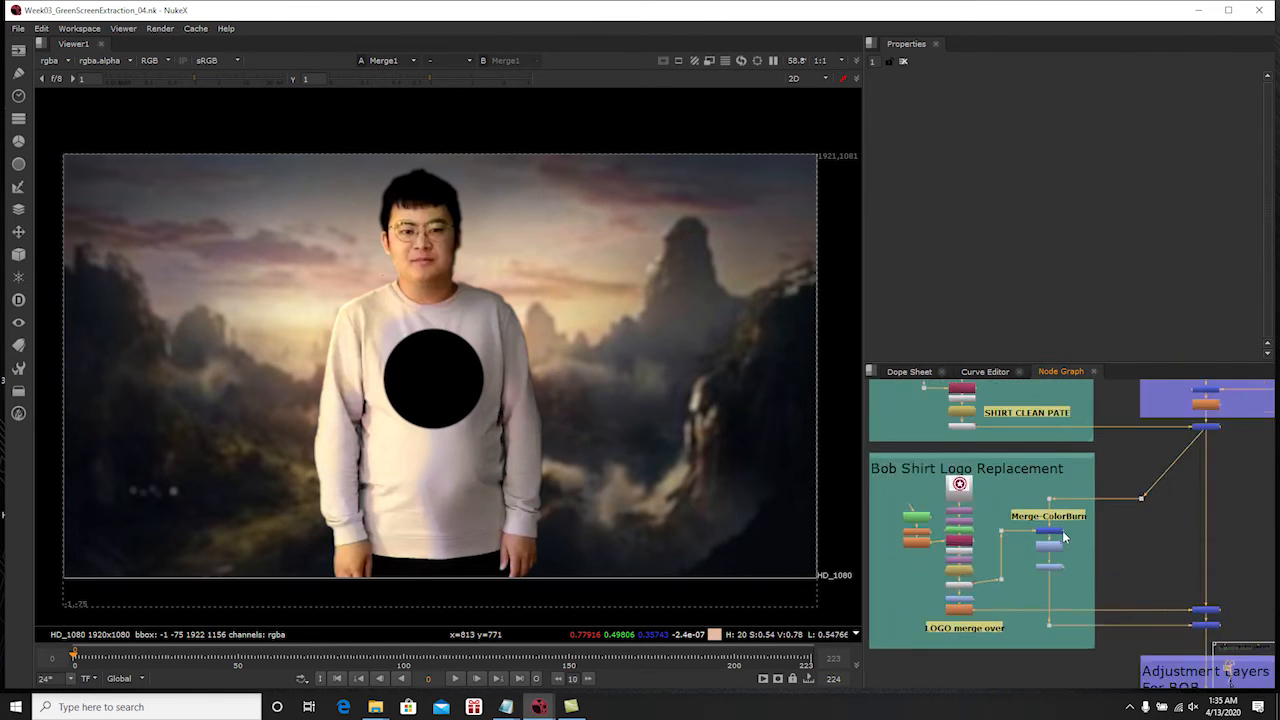
middle_drag(1063, 537, 1019, 607)
click(1220, 455)
key(1)
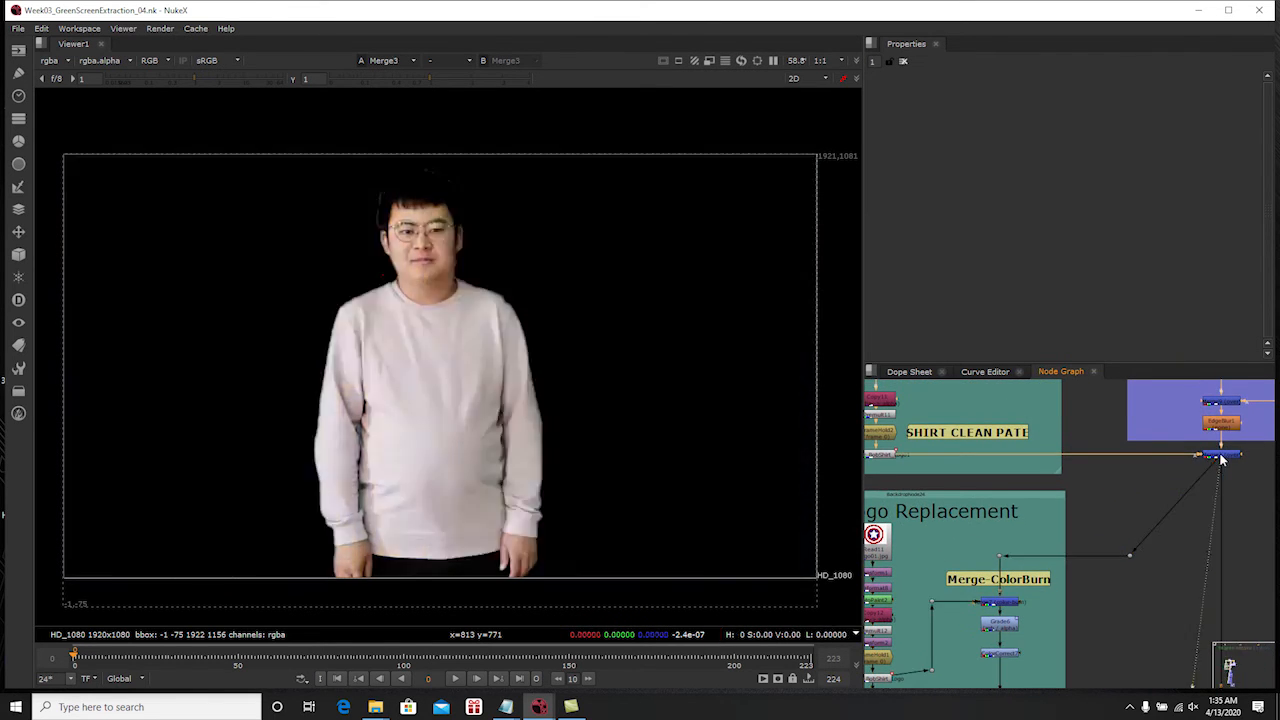
Examine the logo replacement and colour-burn nodes and reopen the shirt logo tracker's settings
middle_drag(998, 604, 1060, 541)
scroll(1060, 541, up, 1)
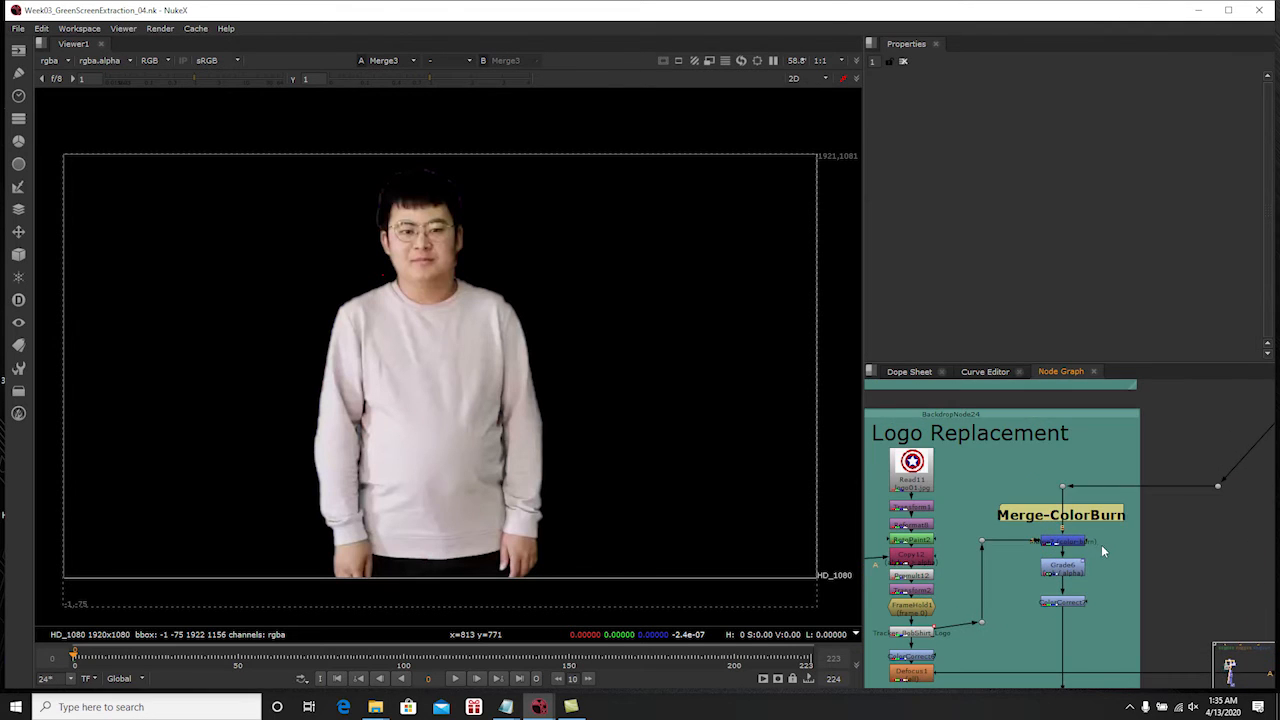
scroll(1101, 544, down, 1)
middle_drag(1148, 617, 1078, 548)
middle_drag(975, 603, 1114, 609)
scroll(1020, 562, up, 2)
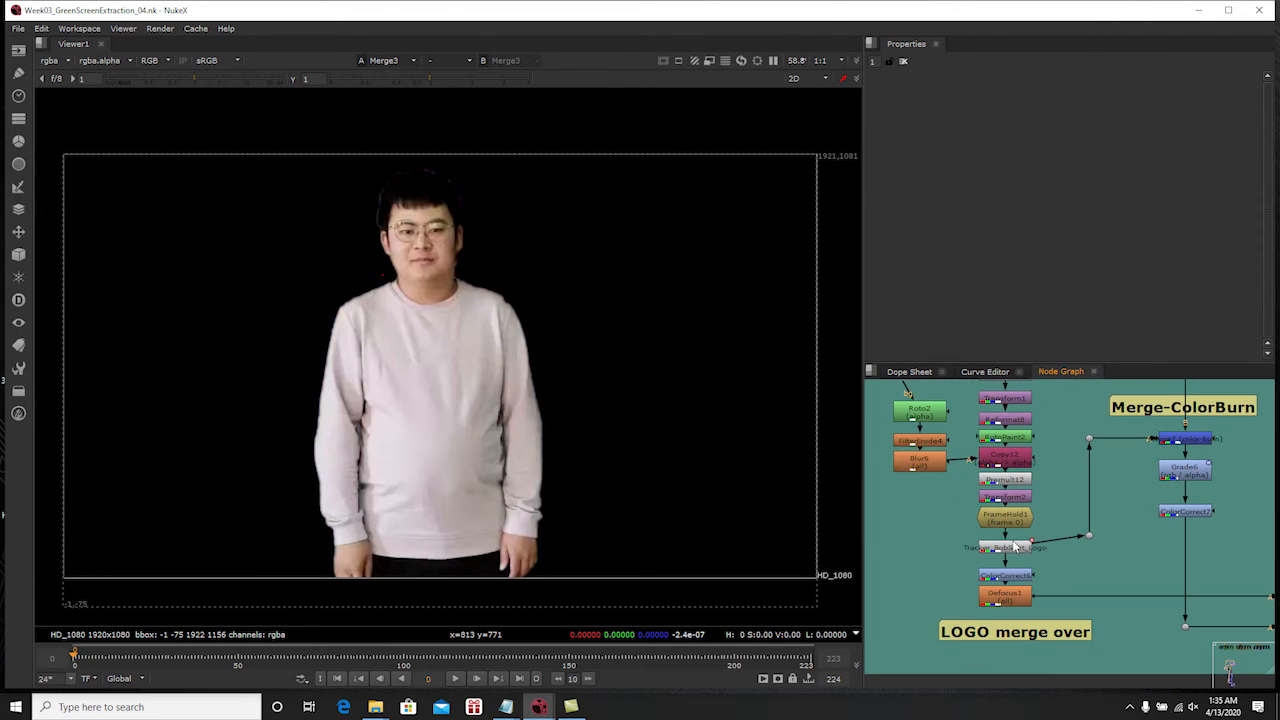
double_click(1008, 548)
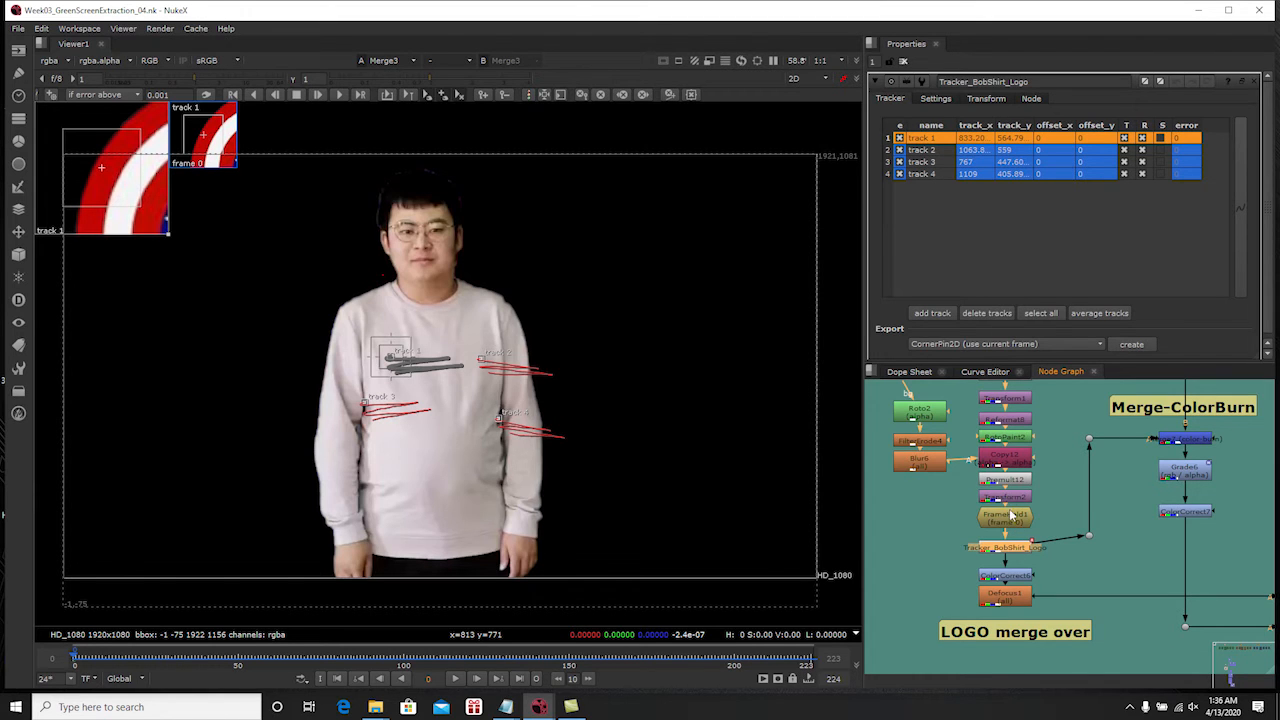
View FrameHold1's output and inspect the settings of the Read11 logo image, FrameHold1 and Roto2
click(1010, 516)
key(1)
middle_drag(1012, 511, 1014, 610)
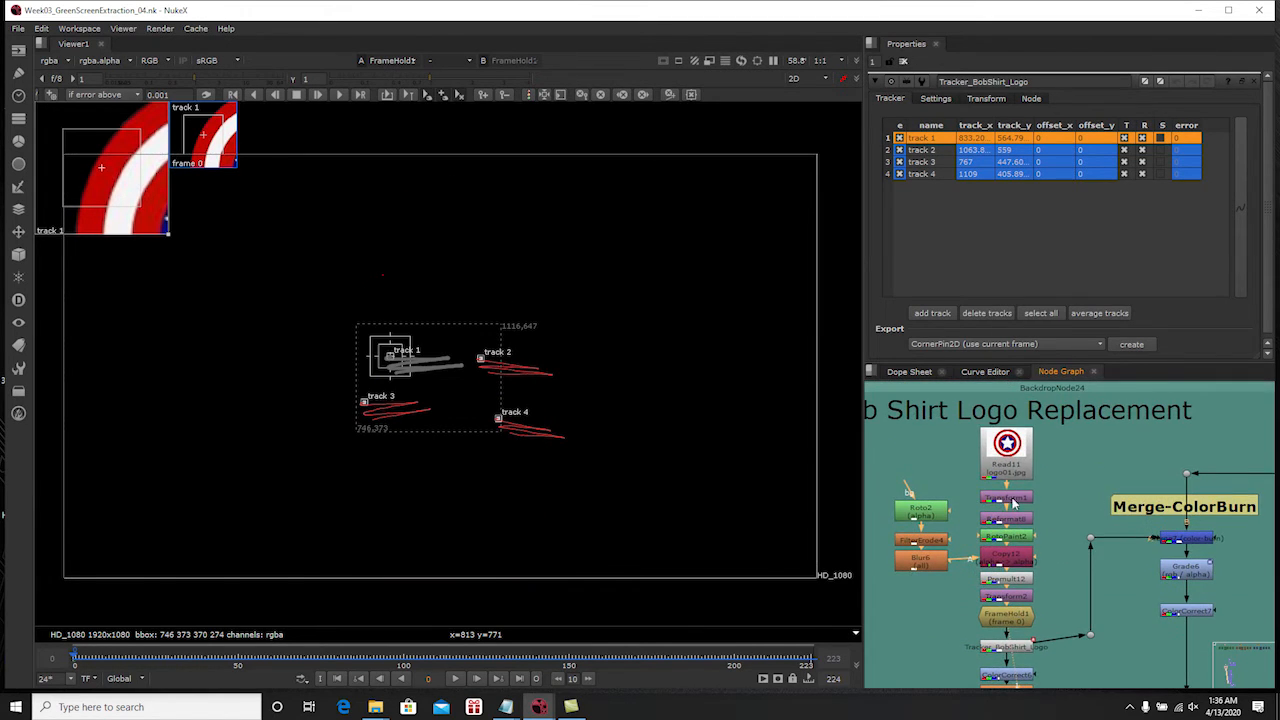
double_click(1016, 470)
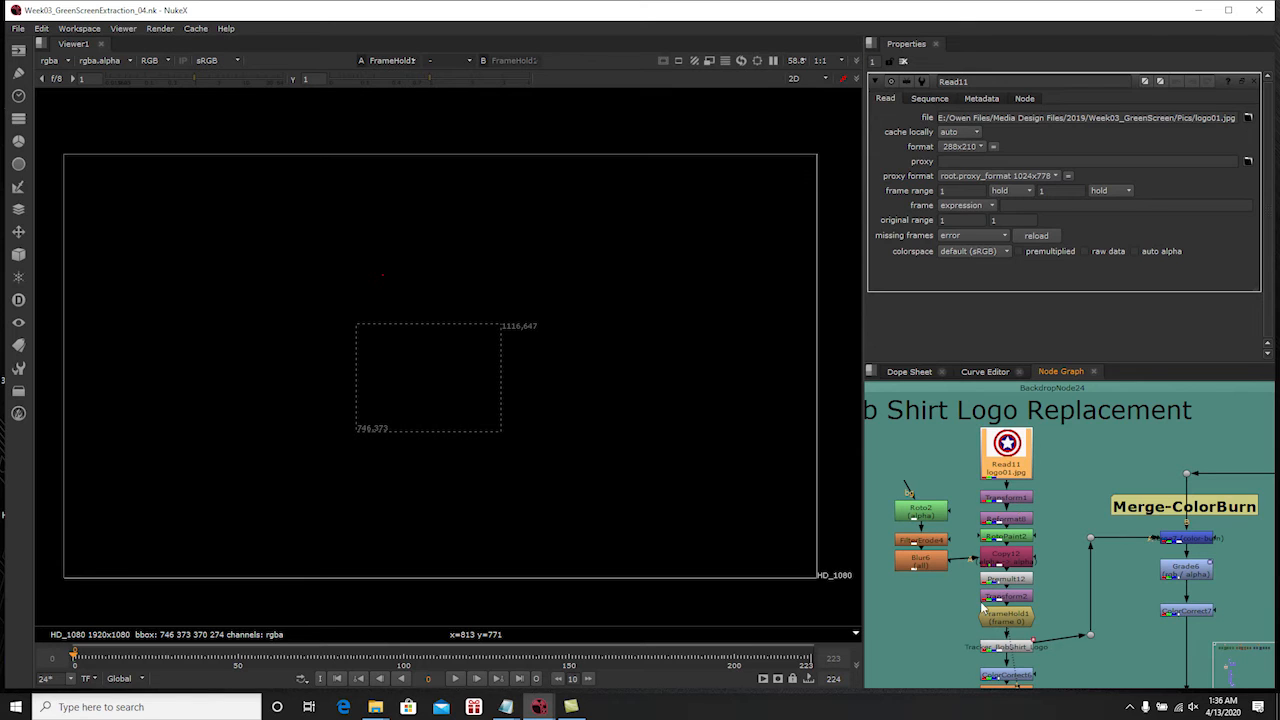
double_click(1020, 621)
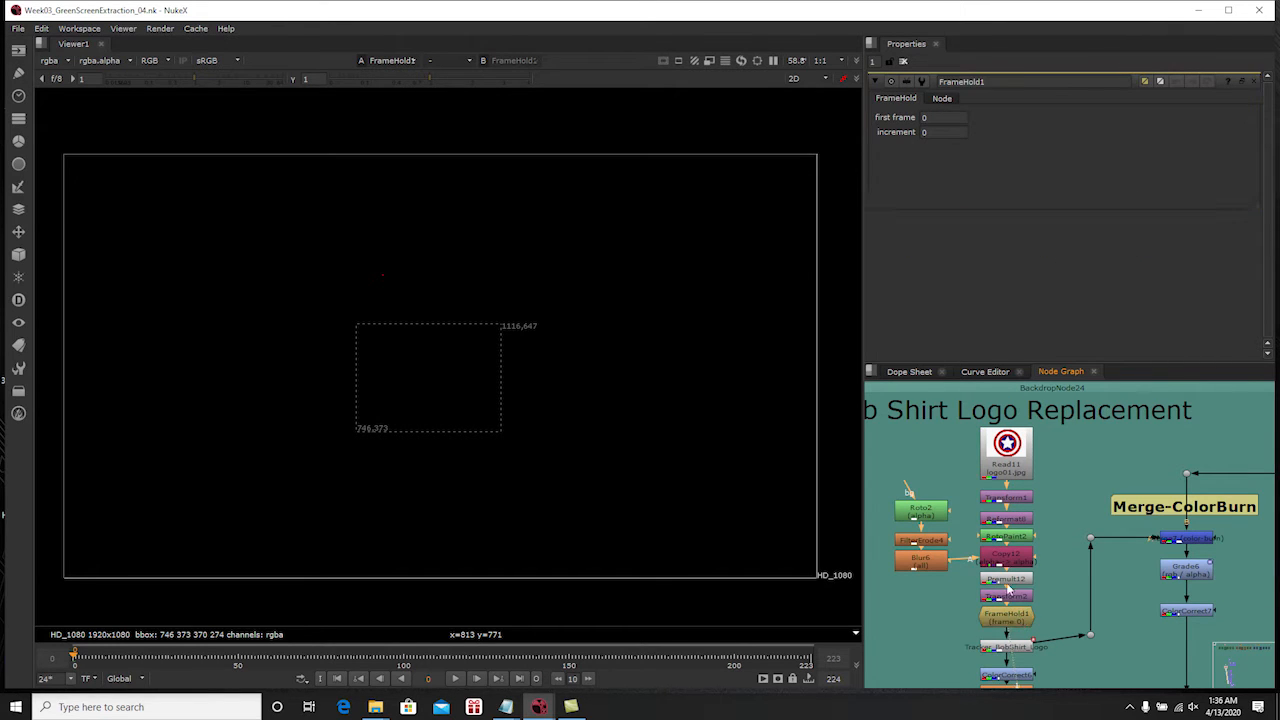
double_click(925, 515)
Check Premult12 and Transform2 in the viewer and turn off the black outside option on Transform2
click(1003, 580)
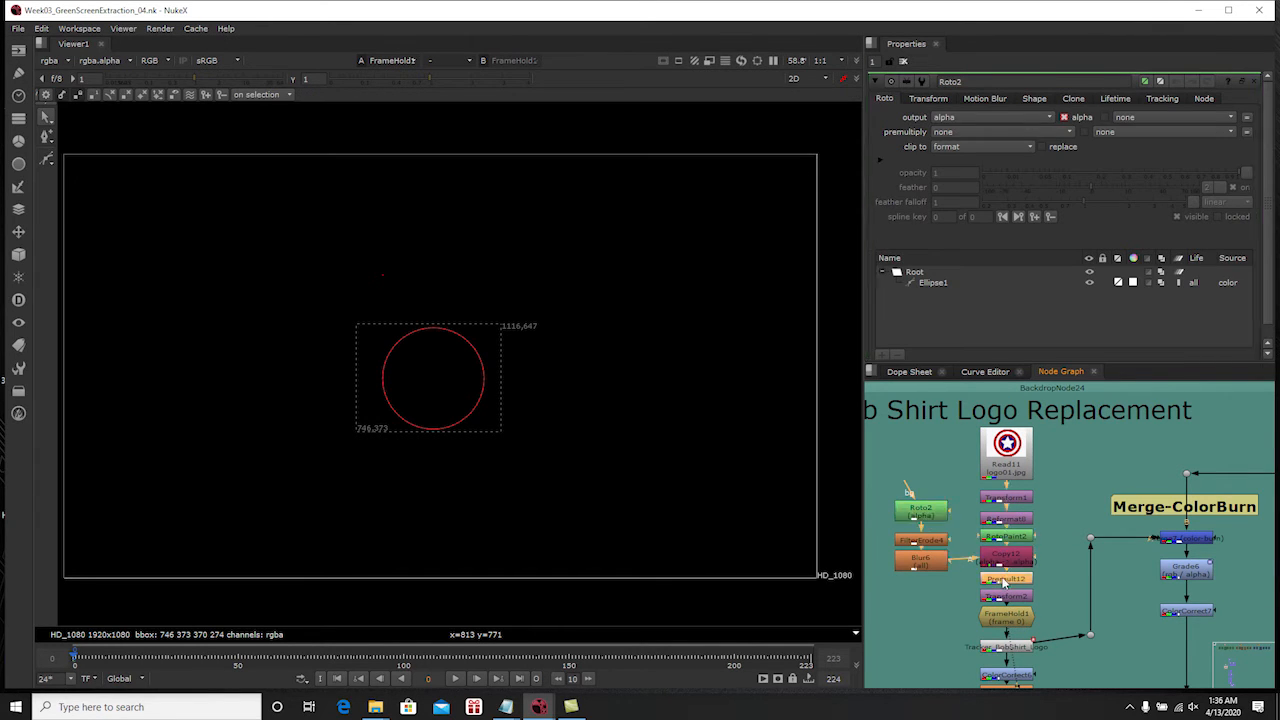
key(1)
click(1008, 597)
key(1)
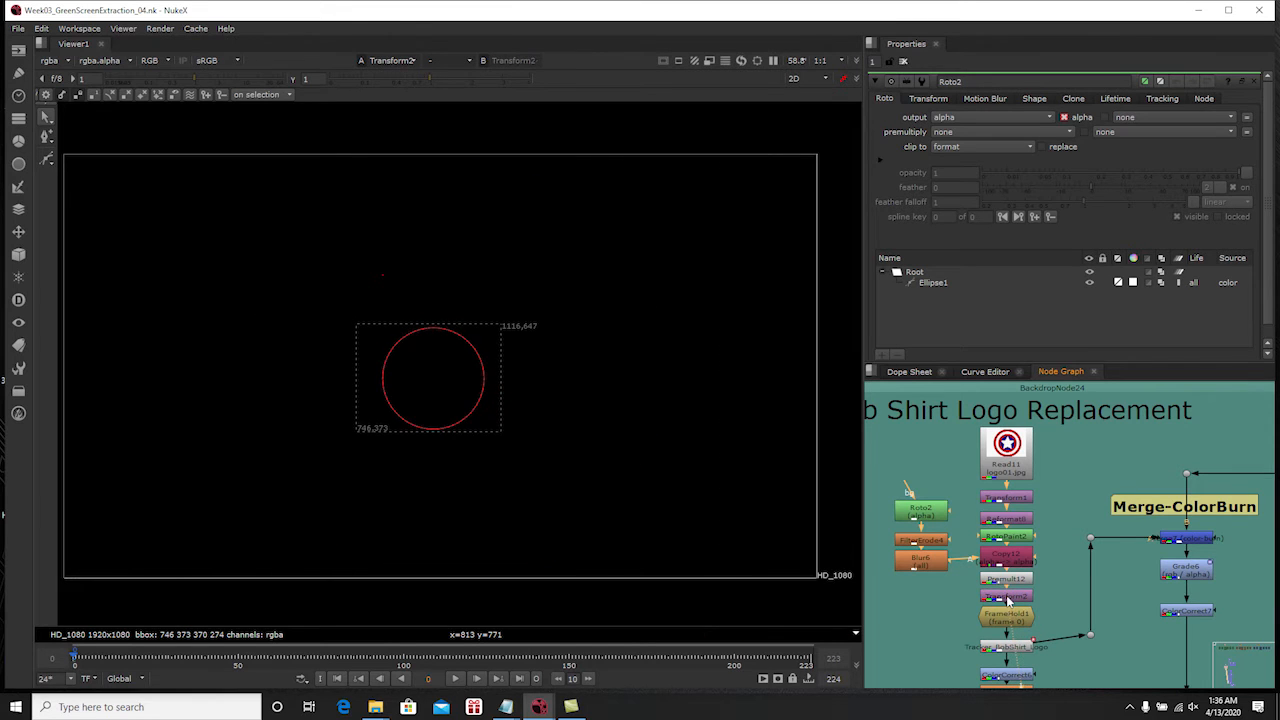
double_click(1008, 597)
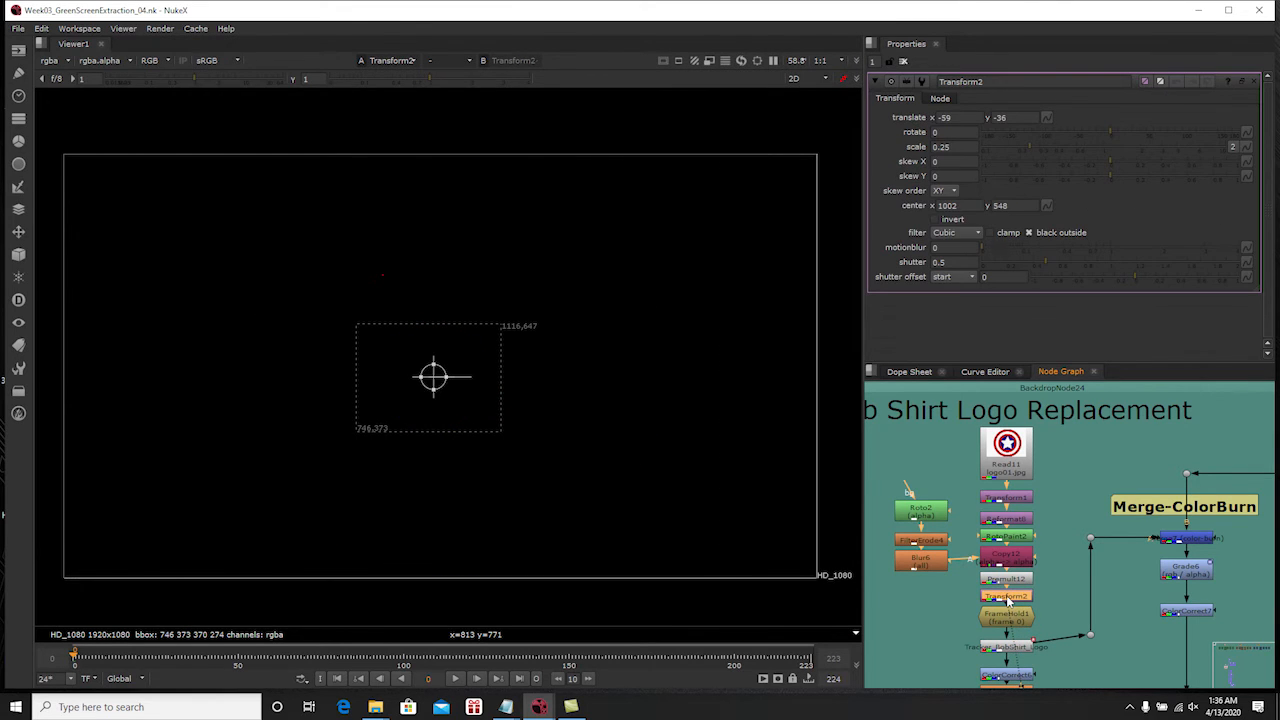
click(1029, 232)
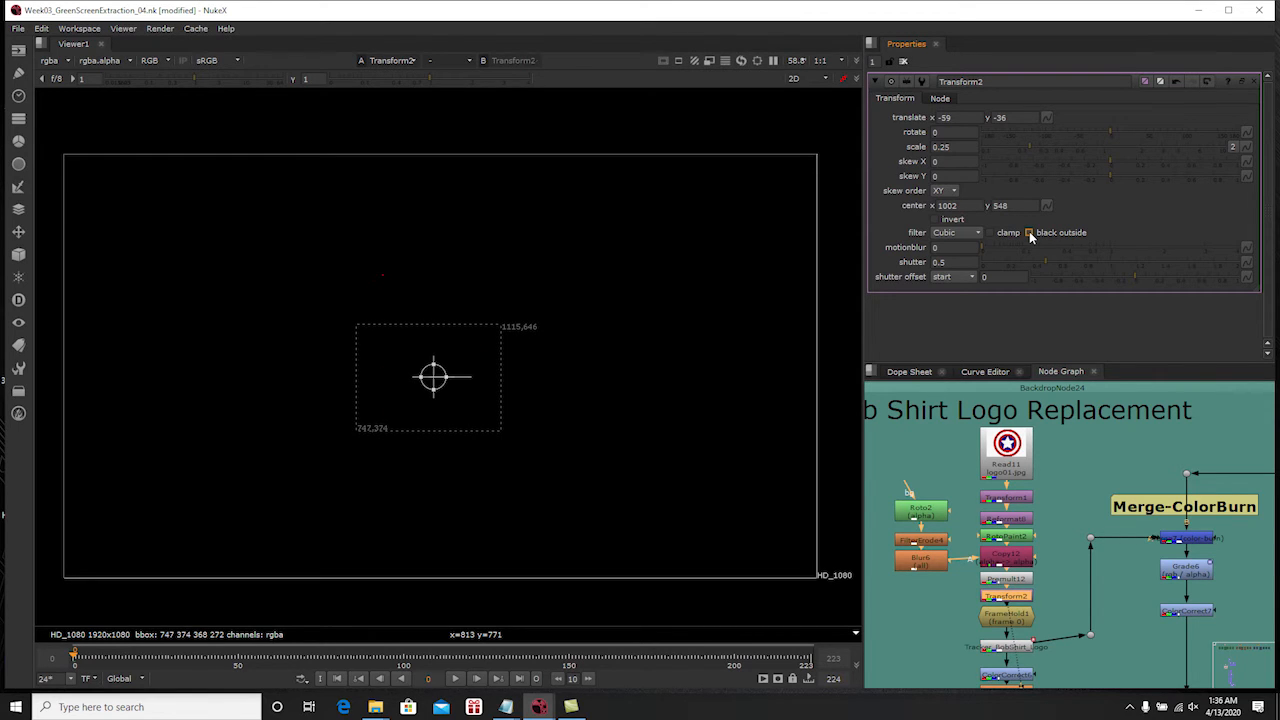
Pull Transform2 out of the logo chain, view Premult12's output and close the open node properties
drag(1020, 598, 952, 607)
click(1006, 580)
key(1)
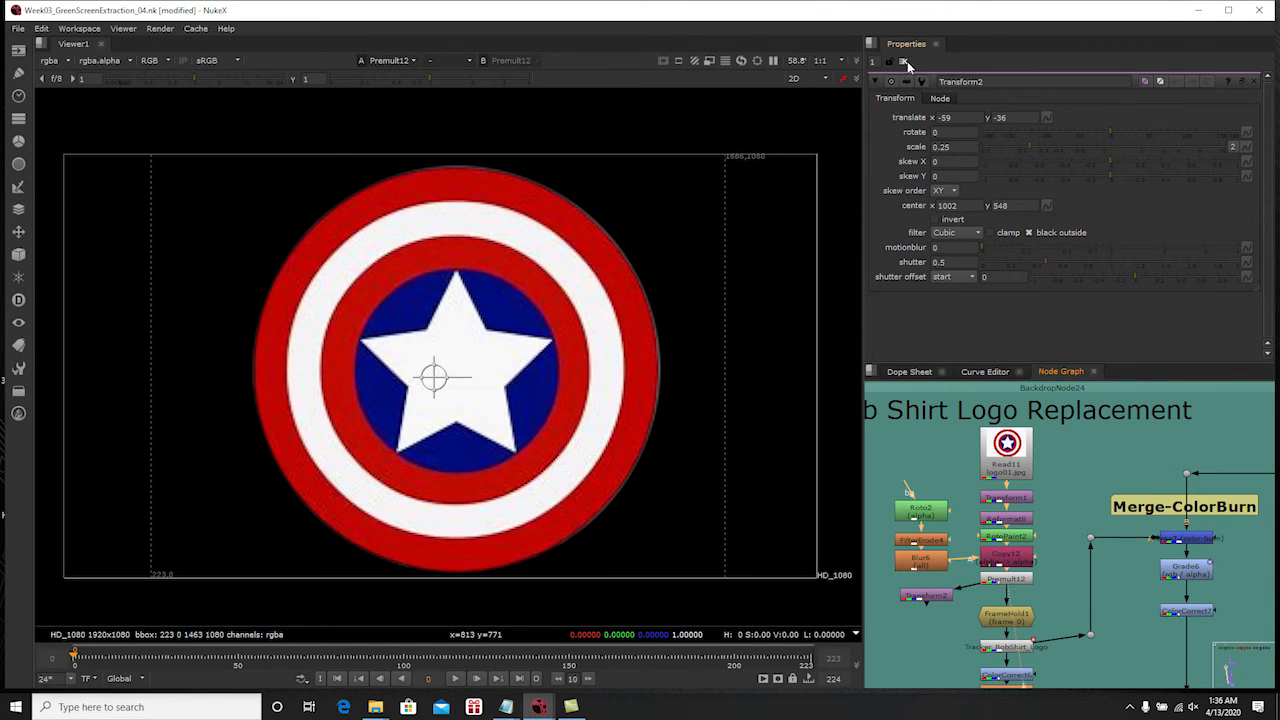
scroll(1042, 548, up, 2)
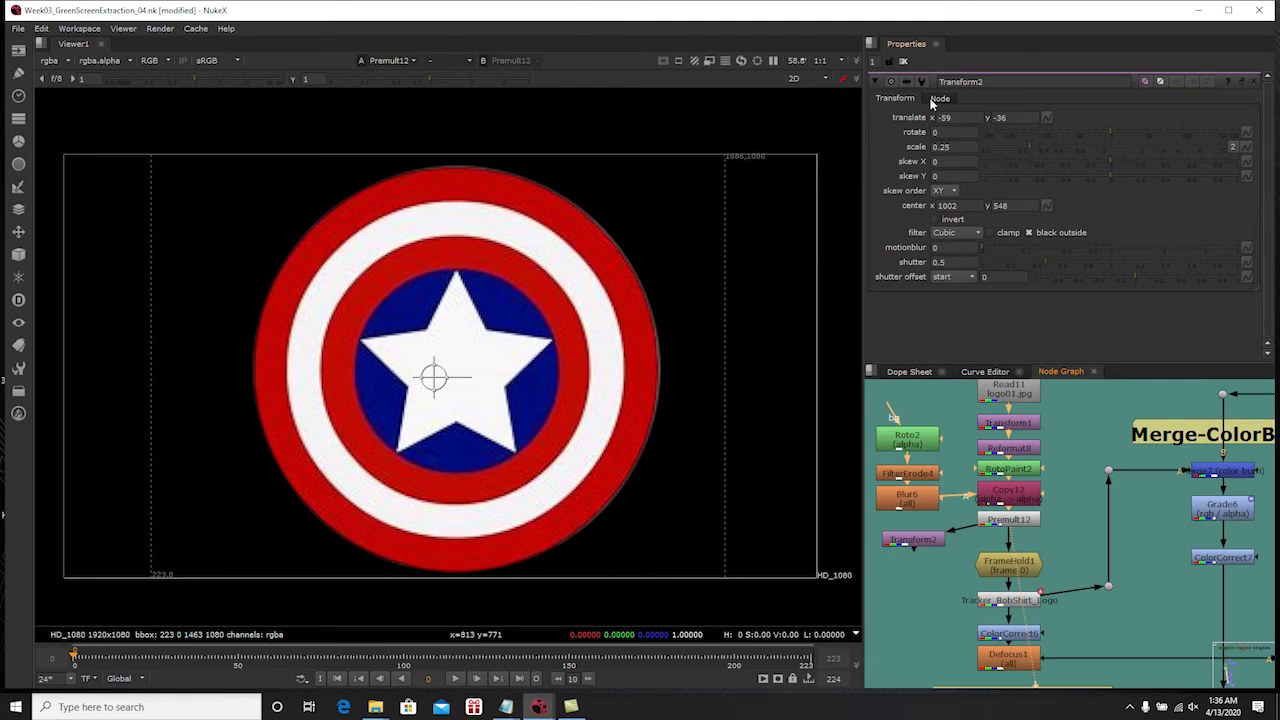
click(903, 61)
scroll(1048, 526, up, 2)
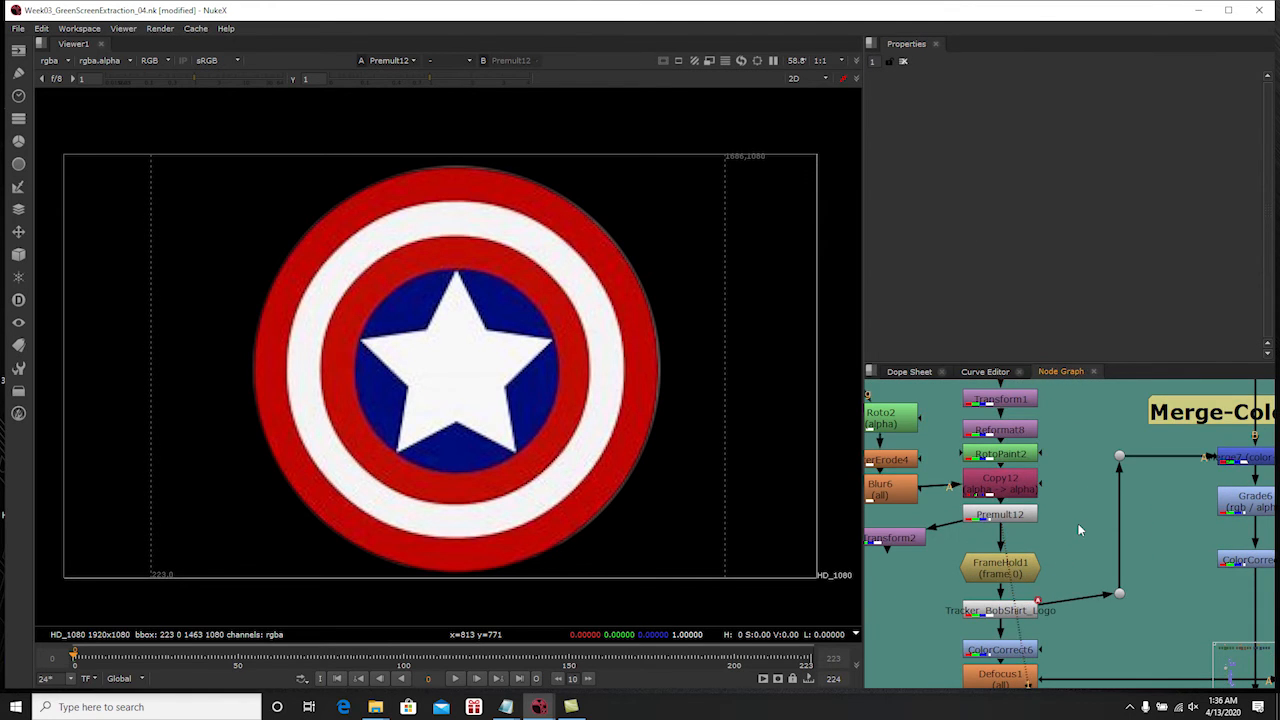
Try a new Transform node between Premult12 and FrameHold1, viewing its output and shifting its center to x 1000, y 530
key(Tab)
text(tra)
key(Return)
drag(1070, 525, 1005, 543)
key(1)
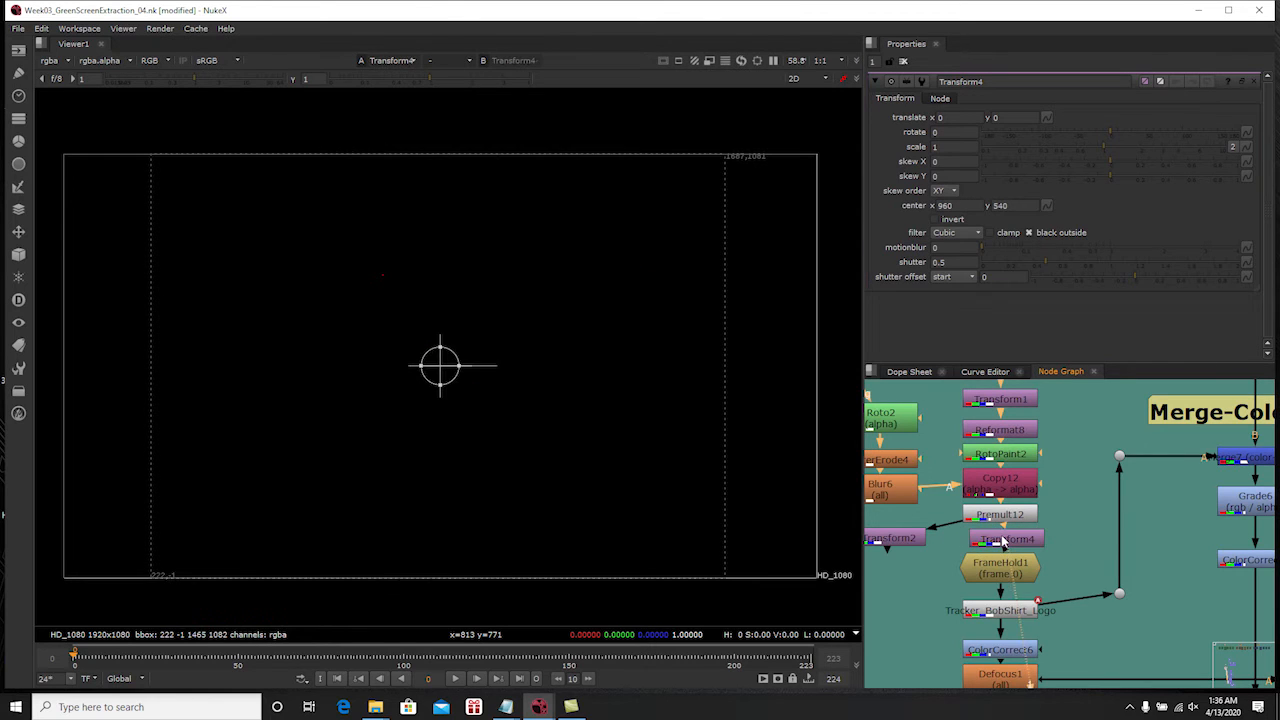
click(1003, 542)
scroll(437, 409, down, 5)
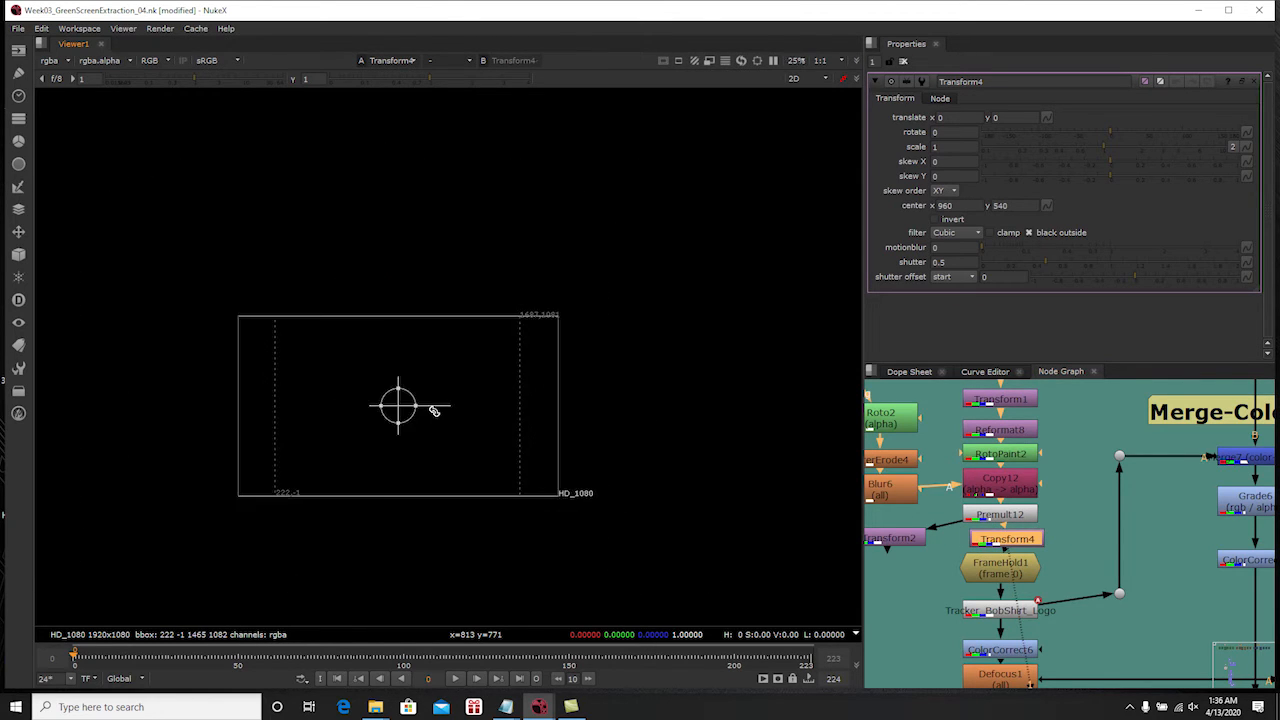
ctrl+drag(415, 405, 419, 409)
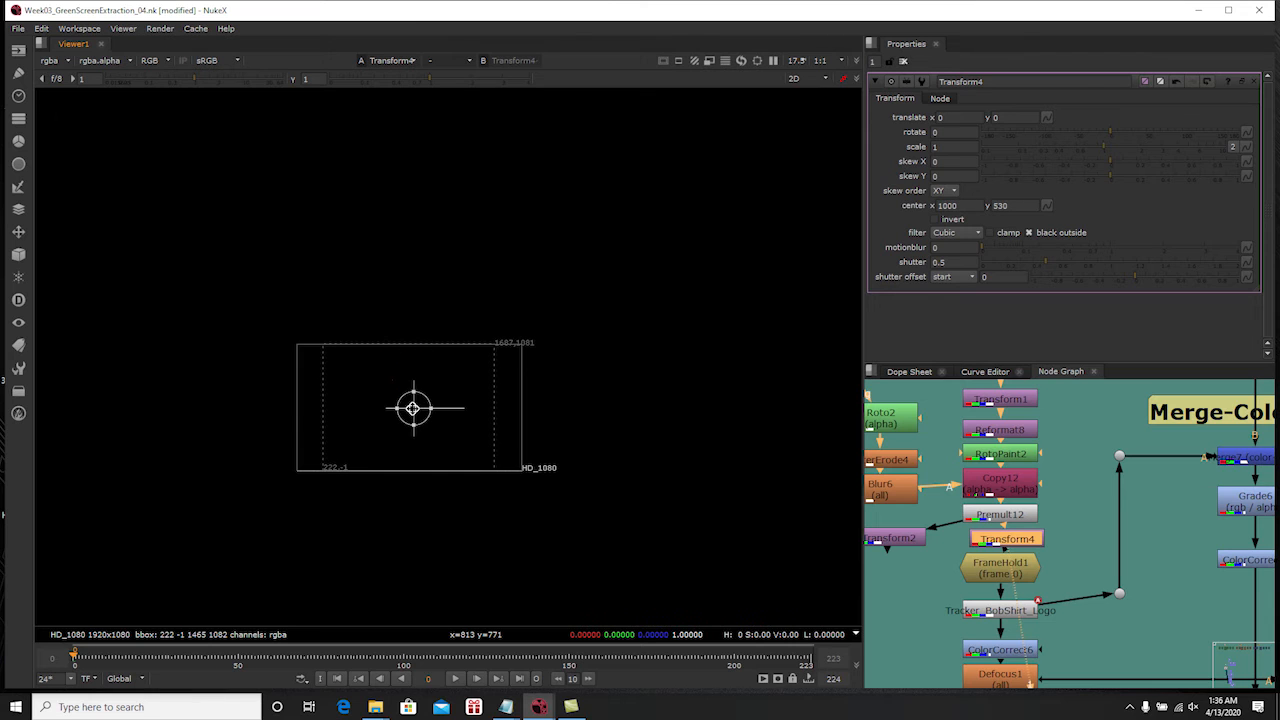
Check the RotoPaint2 and Premult12 outputs and inspect the settings of RotoPaint2 and Roto2
scroll(431, 443, up, 3)
middle_drag(992, 463, 1052, 507)
double_click(1054, 502)
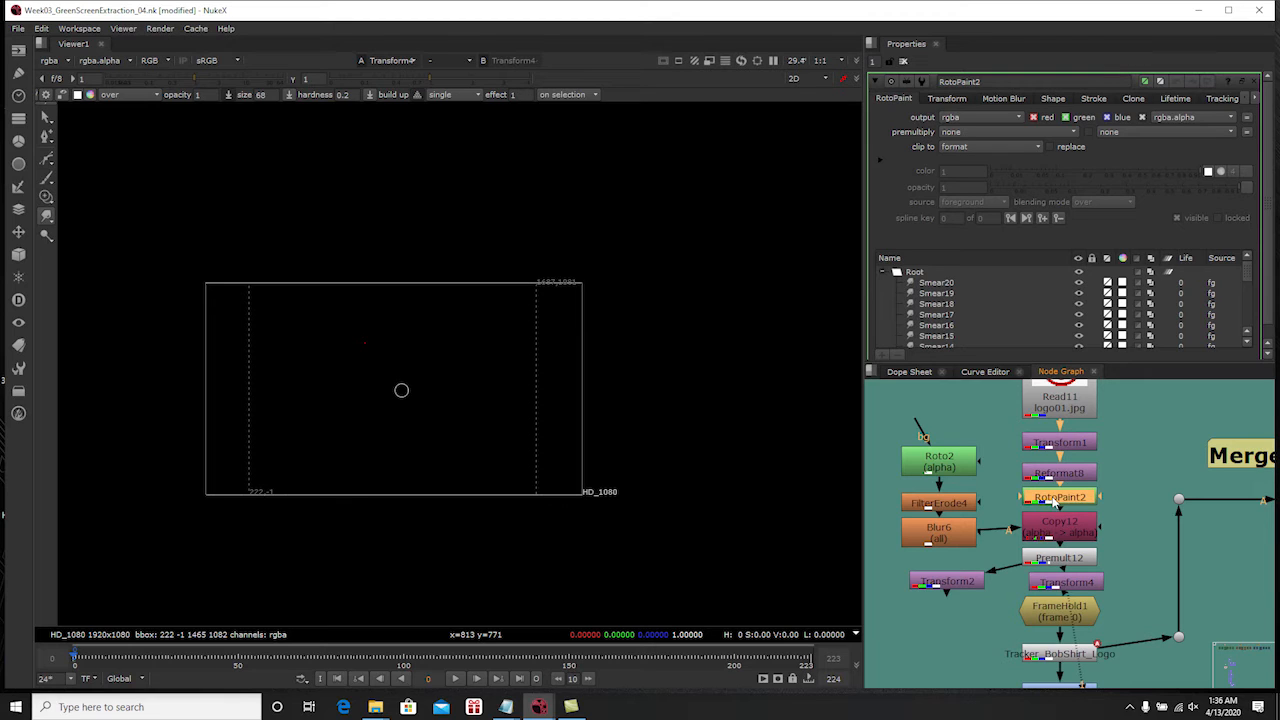
key(1)
click(1052, 562)
key(1)
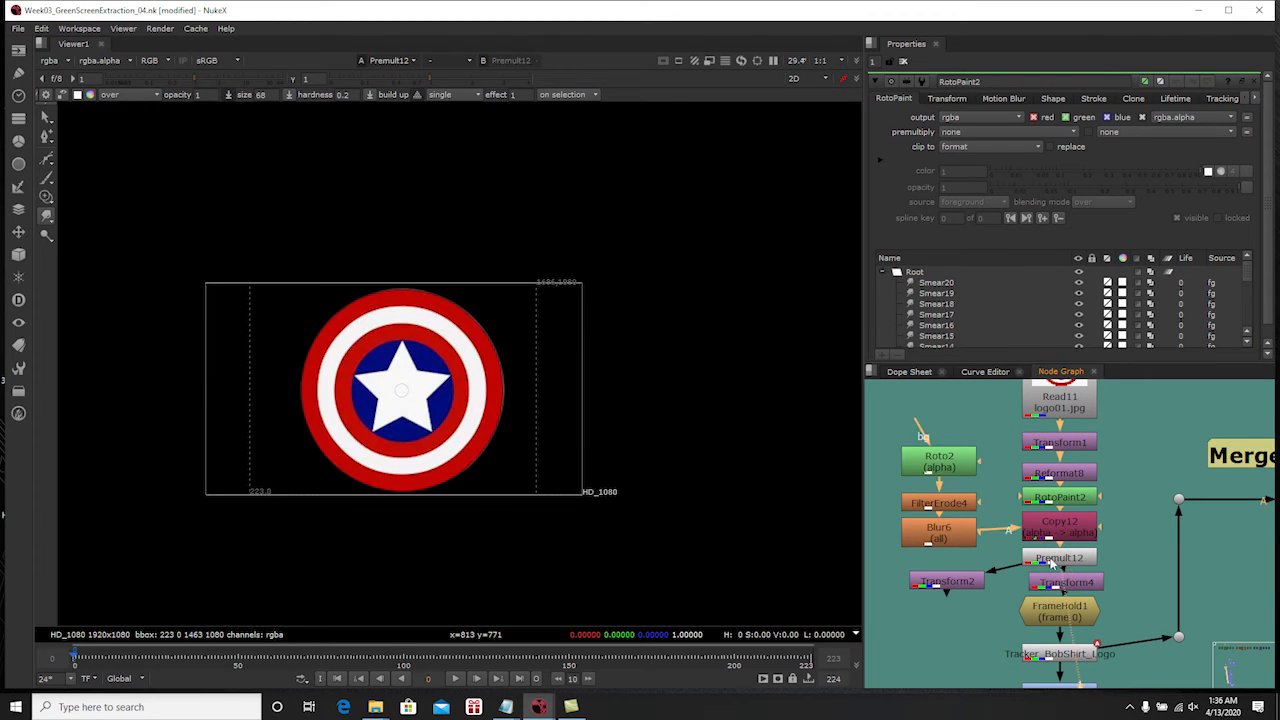
double_click(946, 460)
click(955, 147)
click(946, 123)
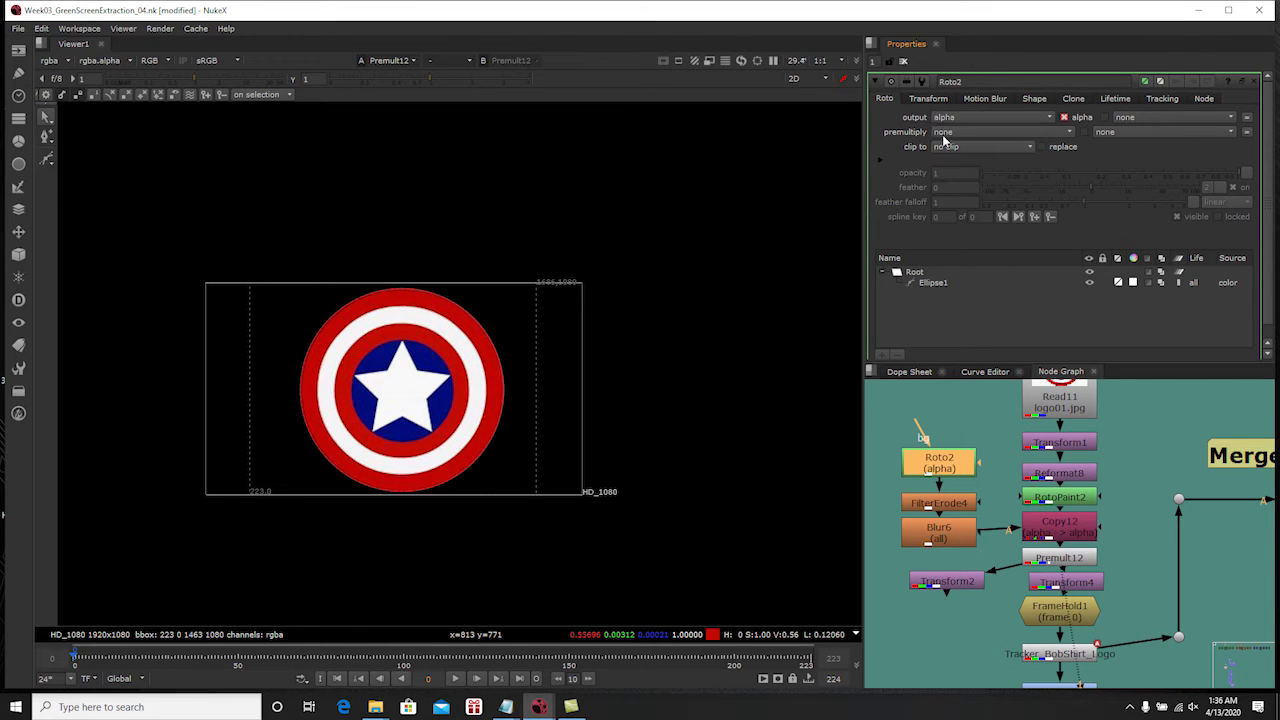
Move Transform4 below FrameHold1, ahead of the shirt logo tracker, view its output and open its settings
click(1052, 586)
drag(1055, 588, 1087, 600)
drag(1074, 599, 1060, 566)
mouse_move(1028, 609)
mouse_down()
mouse_move(1115, 603)
mouse_move(1046, 596)
mouse_move(1058, 589)
mouse_move(1117, 604)
mouse_move(1049, 610)
mouse_move(1046, 626)
mouse_up()
key(1)
key(1)
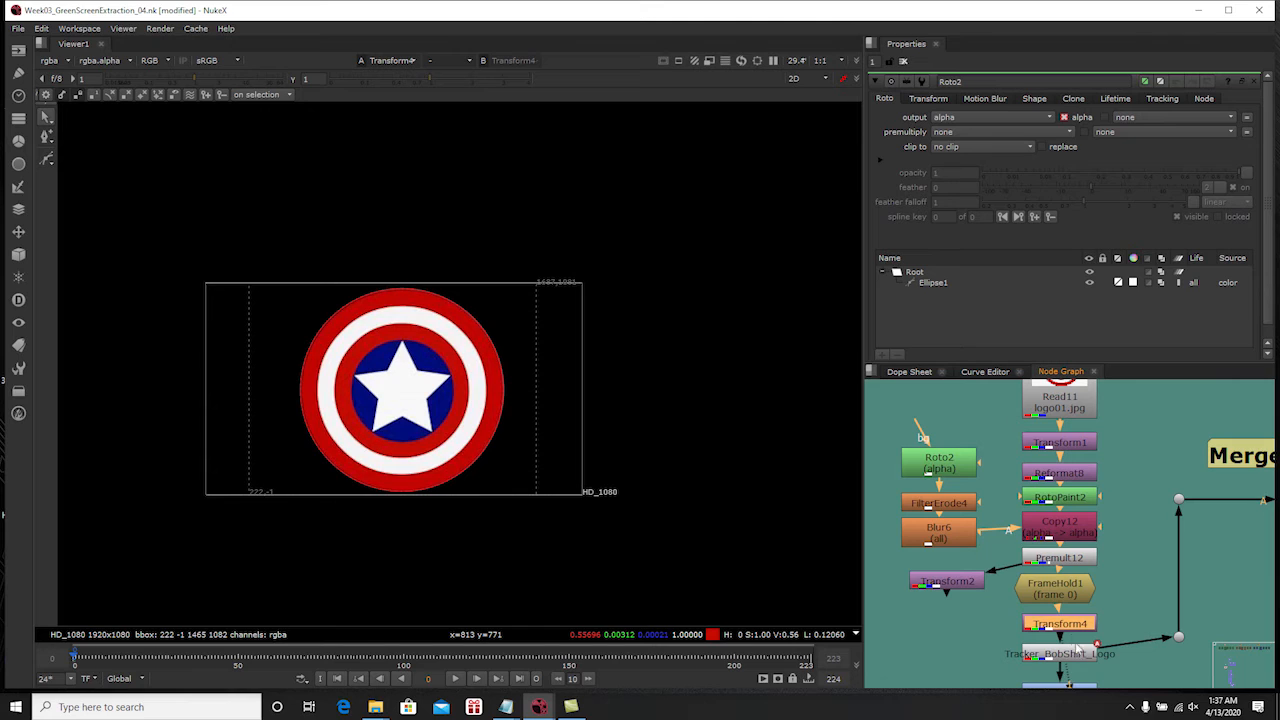
double_click(1066, 627)
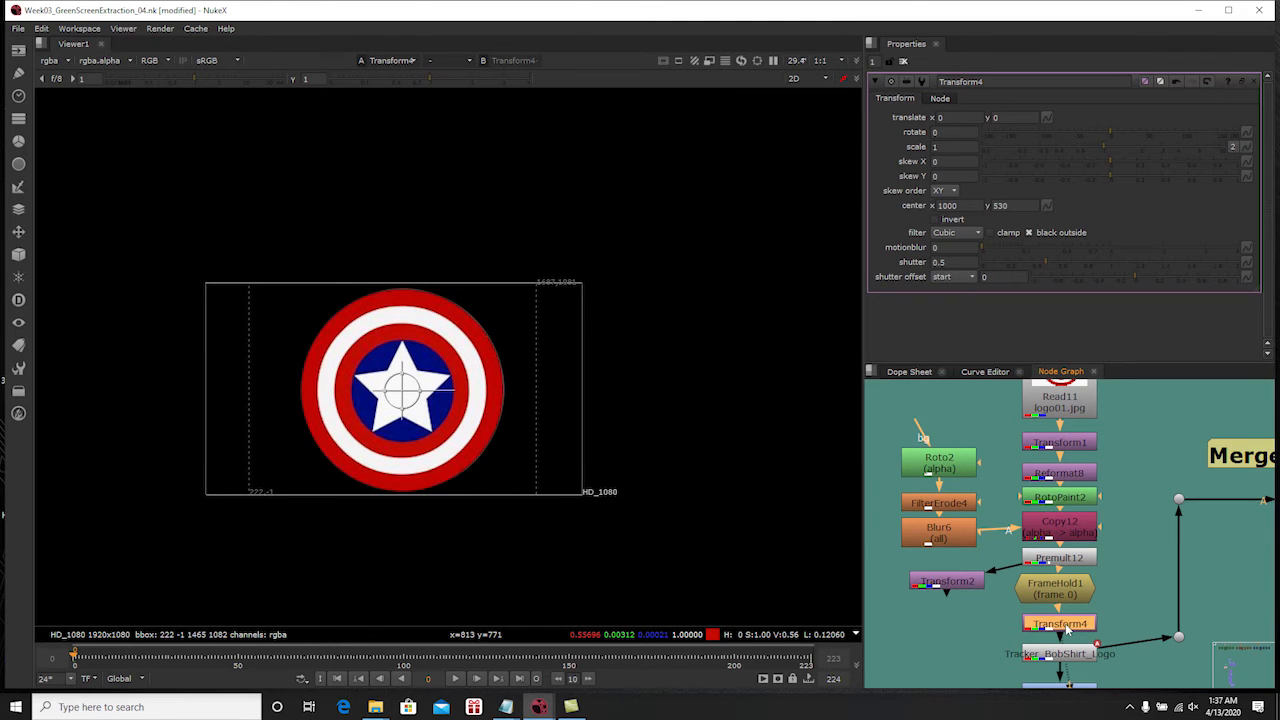
Insert Transform2 between FrameHold1 and the shirt logo tracker in place of Transform4 and view its output
drag(1060, 632, 1115, 629)
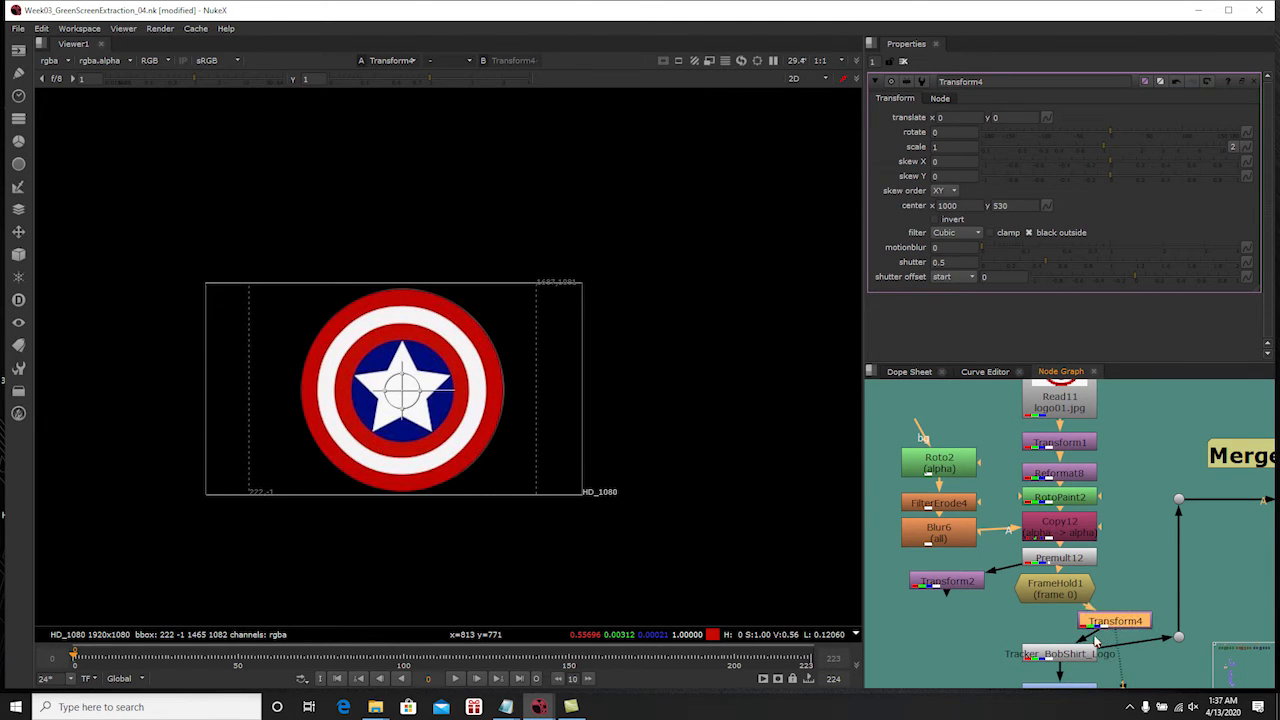
drag(1009, 567, 1036, 590)
mouse_move(1041, 618)
mouse_down()
mouse_move(960, 578)
mouse_move(1045, 622)
mouse_up()
key(1)
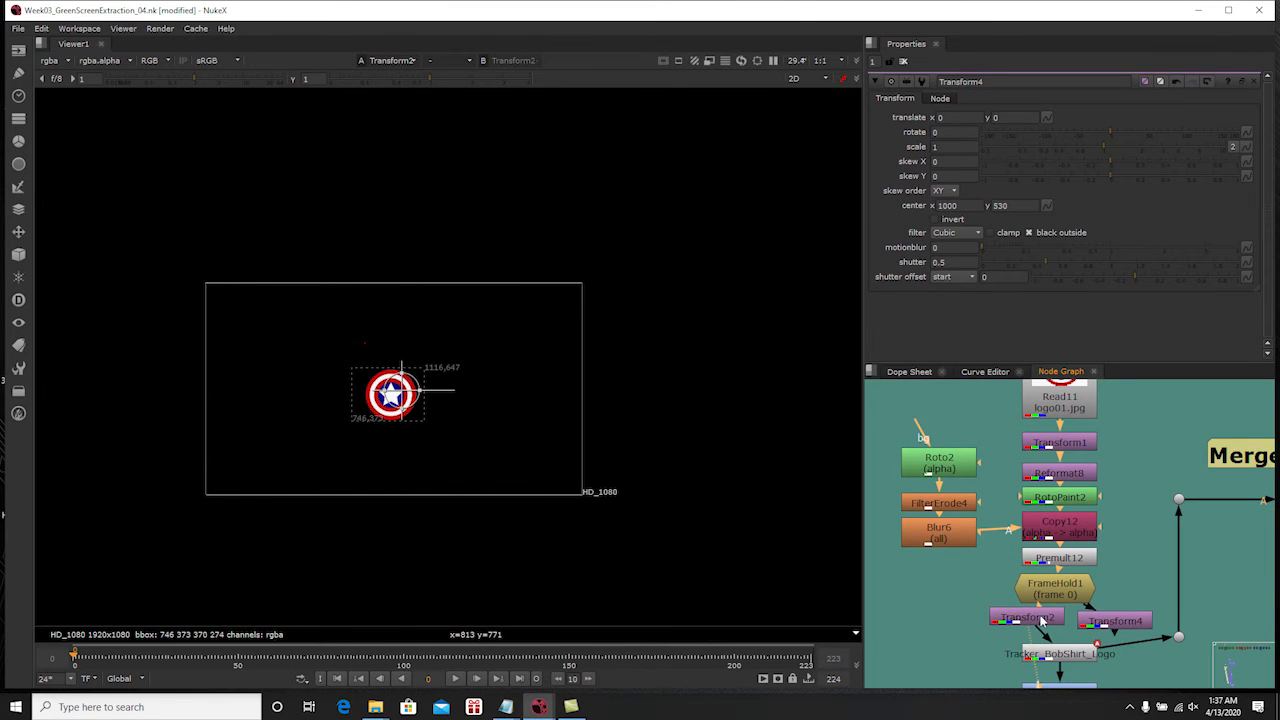
Close the open properties and move the unused Transform4 clear of the logo chain, beside FrameHold1
click(903, 62)
middle_drag(1101, 606, 1042, 520)
scroll(1042, 520, up, 1)
drag(1050, 537, 905, 491)
middle_drag(962, 520, 1058, 531)
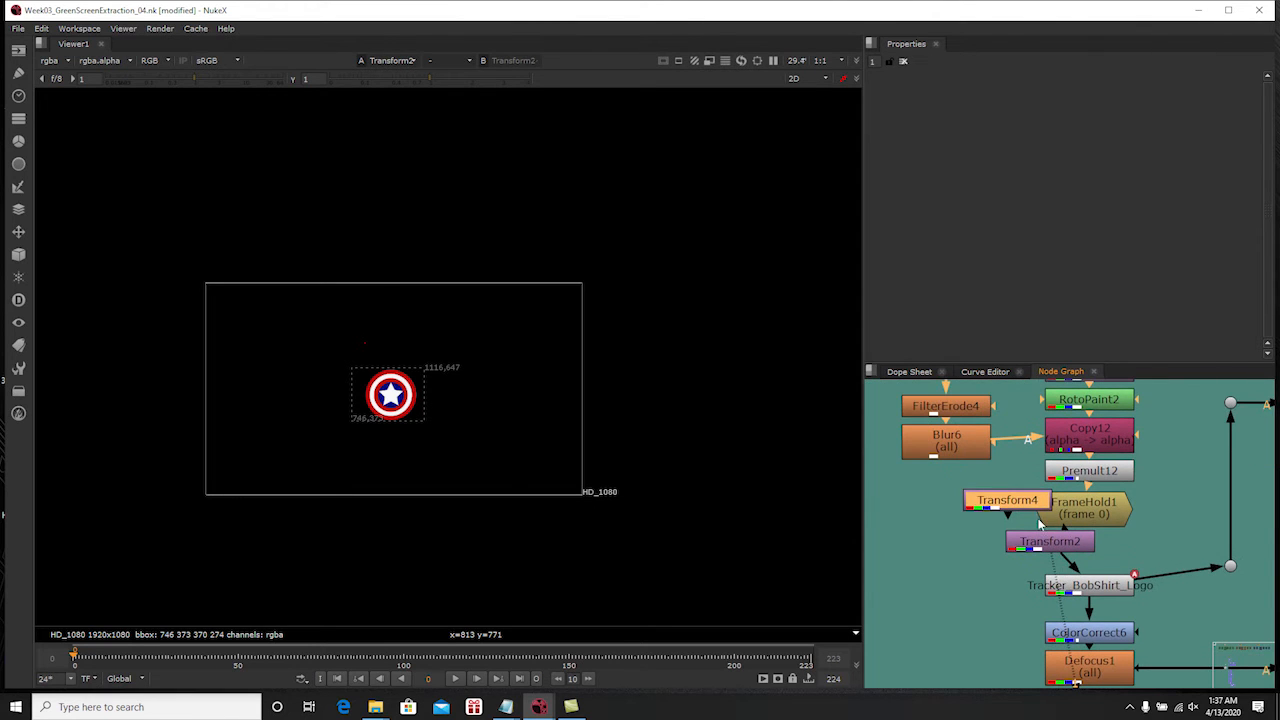
drag(1012, 506, 917, 516)
click(1036, 545)
View the outputs of the shirt logo tracker, ColorCorrect6 and Merge4 to check the logo on the shirt
click(1100, 586)
key(1)
scroll(1080, 598, down, 2)
scroll(1085, 598, down, 1)
middle_drag(1163, 597, 1060, 594)
scroll(1060, 594, down, 1)
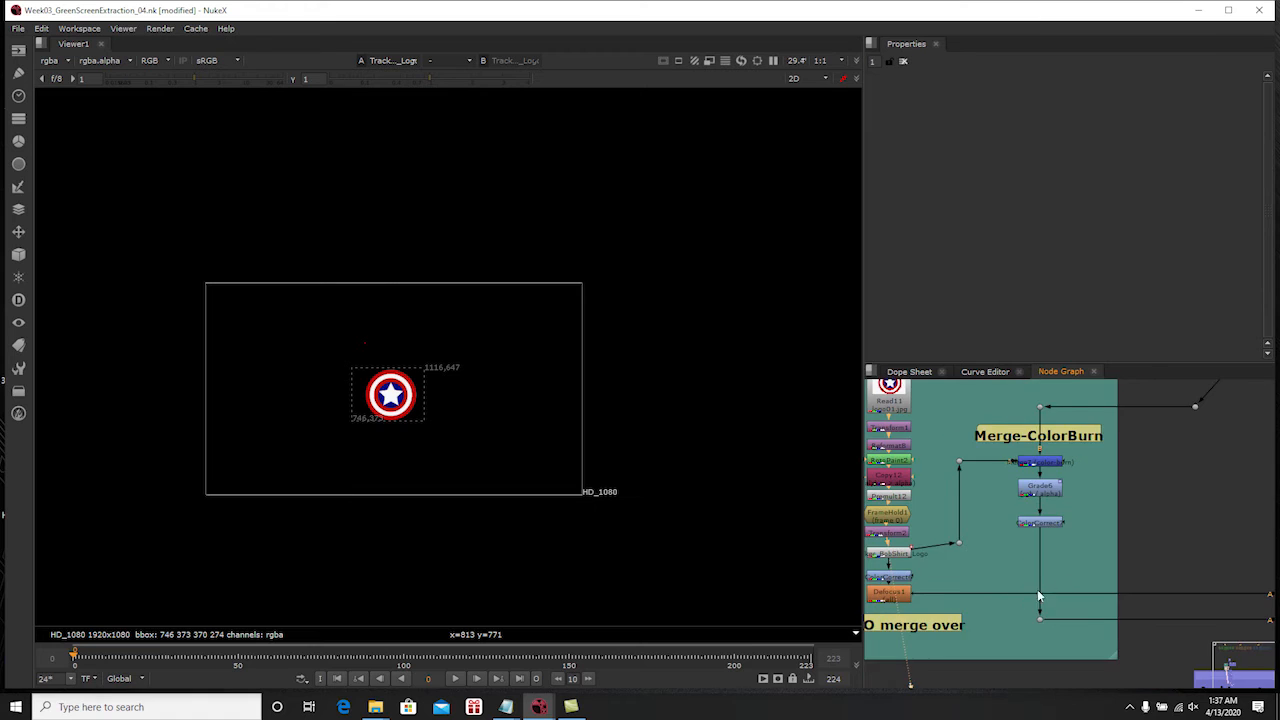
scroll(995, 602, up, 1)
click(887, 575)
key(1)
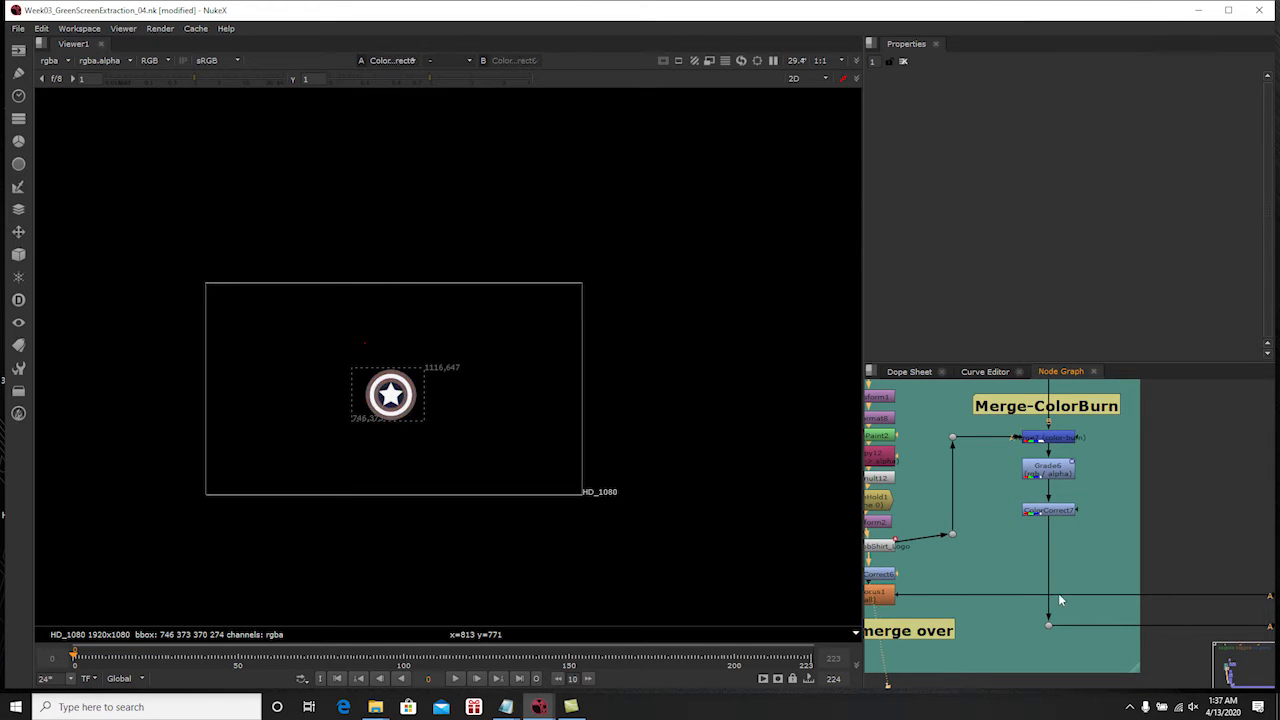
scroll(1205, 595, down, 1)
middle_drag(1205, 595, 1088, 536)
click(1213, 540)
key(1)
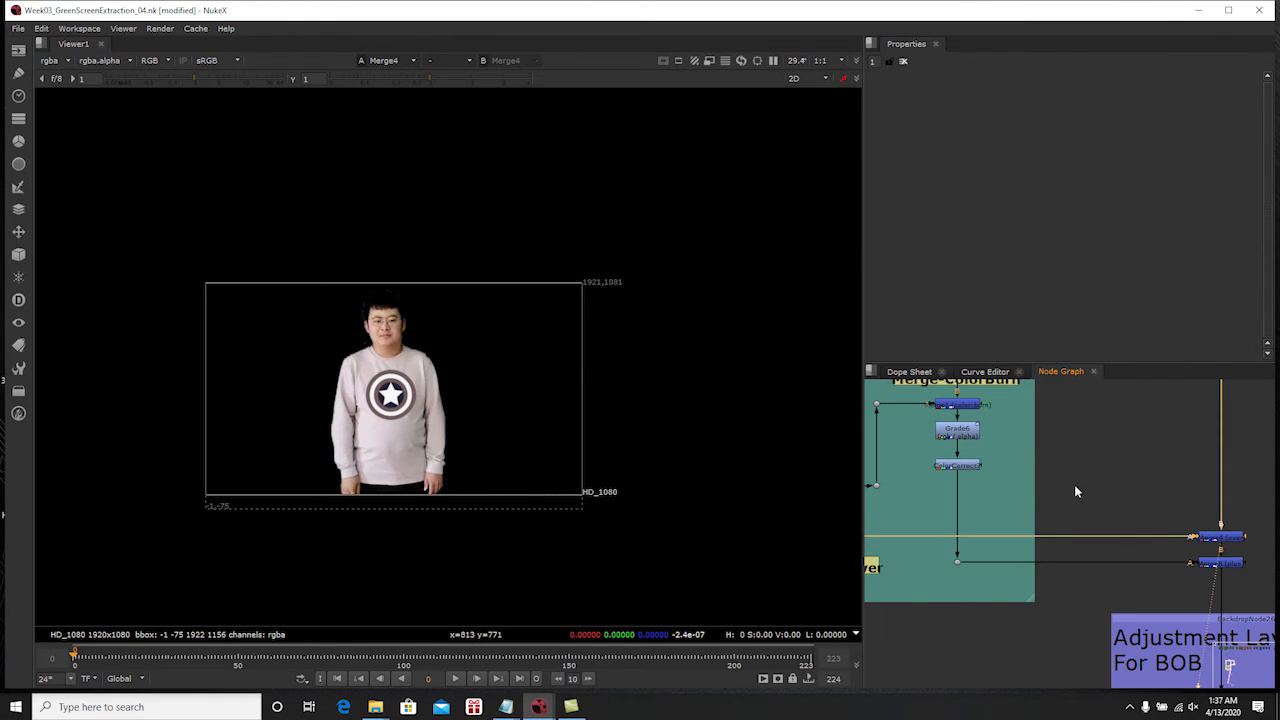
Delete the unused Transform4 and tidy the positions of FrameHold1 and Transform2 in the logo chain
scroll(403, 373, up, 2)
middle_drag(1017, 480, 1108, 493)
scroll(1108, 494, down, 1)
middle_drag(870, 485, 928, 499)
scroll(927, 497, up, 2)
click(927, 498)
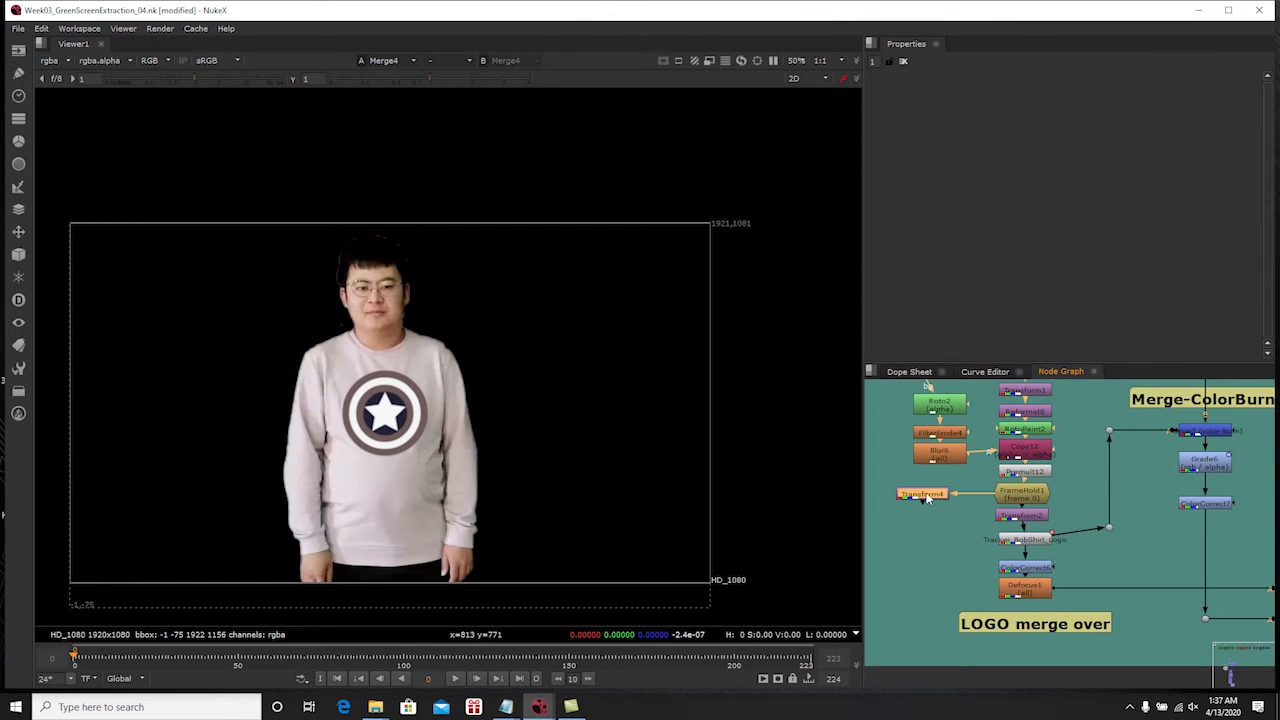
key(Delete)
scroll(1009, 522, up, 2)
drag(1023, 514, 1028, 519)
drag(1027, 484, 1033, 488)
View Premult12, FrameHold1 and Transform2 in turn and open Transform2's settings
click(1031, 457)
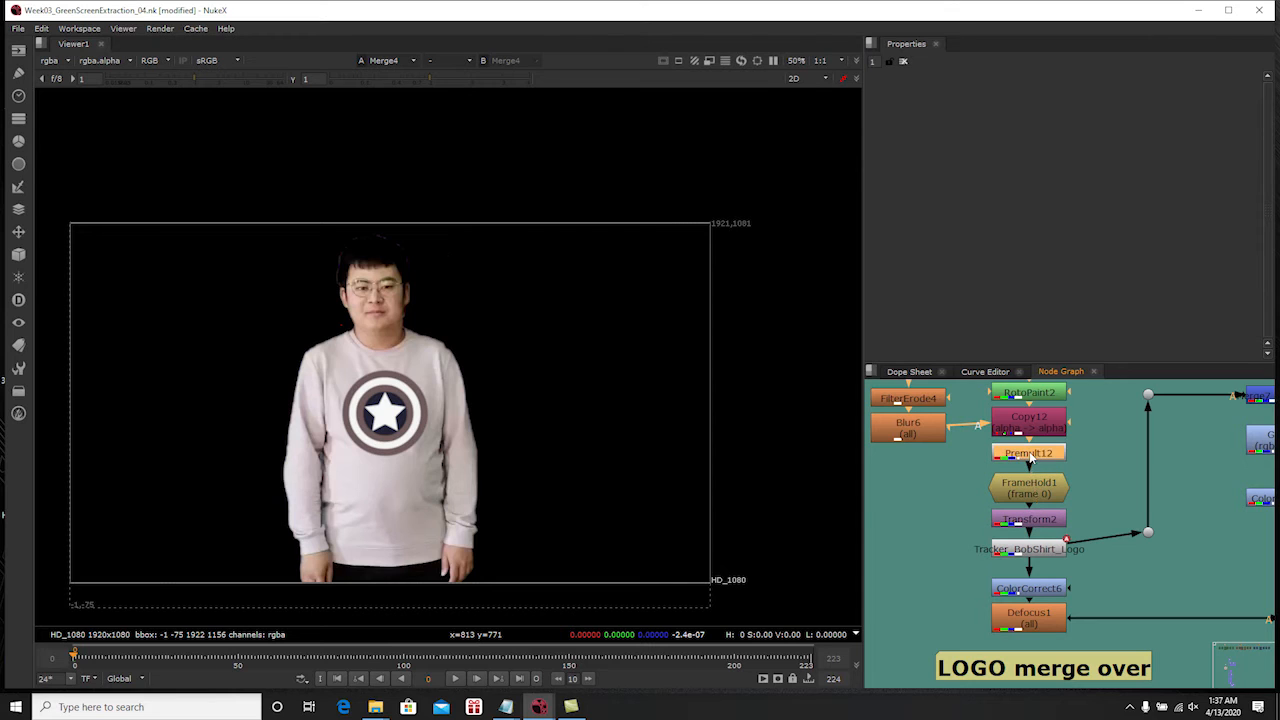
key(1)
click(1033, 487)
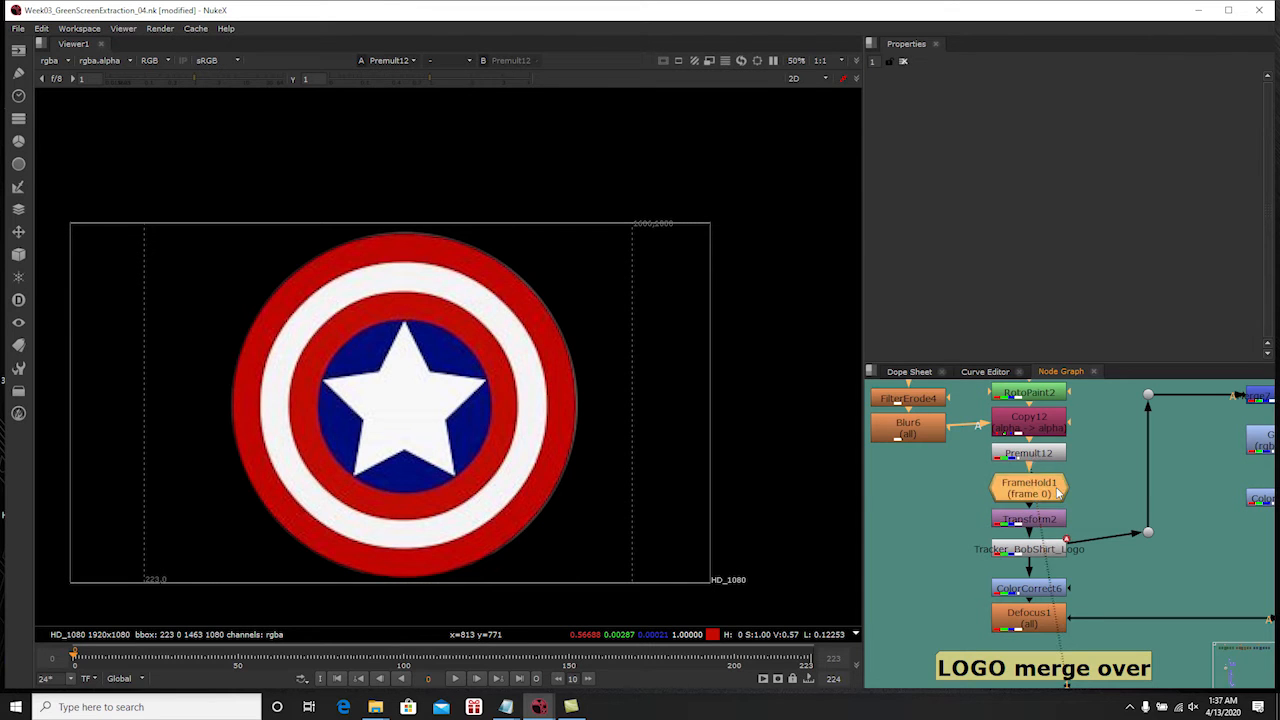
key(1)
click(1018, 520)
key(1)
double_click(1018, 520)
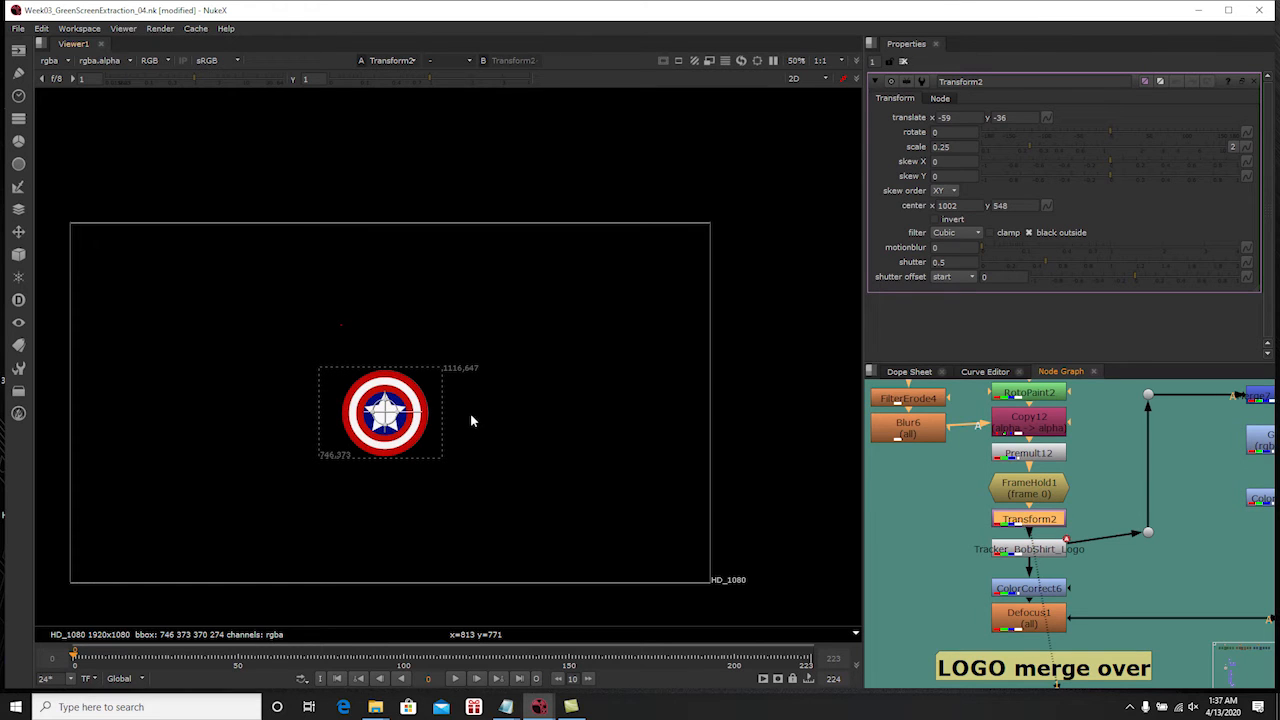
View the shirt logo tracker's output, inspect its tracks and close the open properties
middle_drag(1011, 567, 964, 557)
click(972, 542)
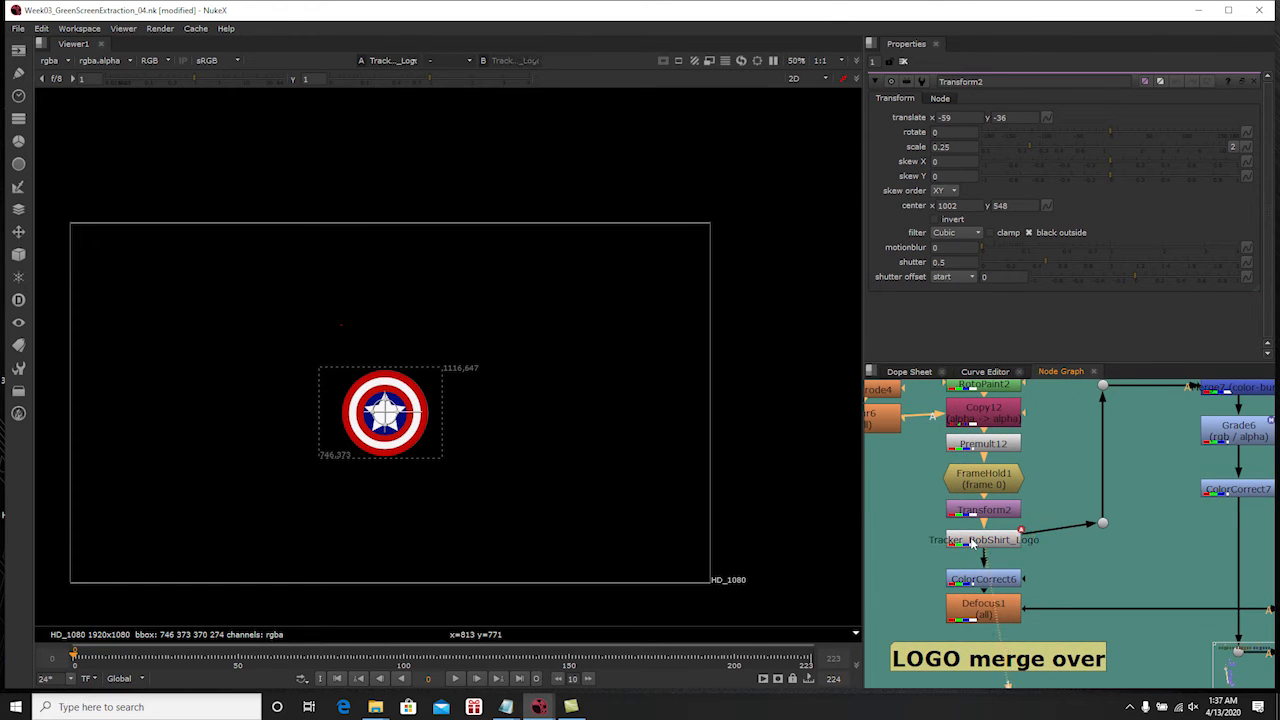
key(1)
double_click(972, 542)
middle_drag(1005, 518, 985, 484)
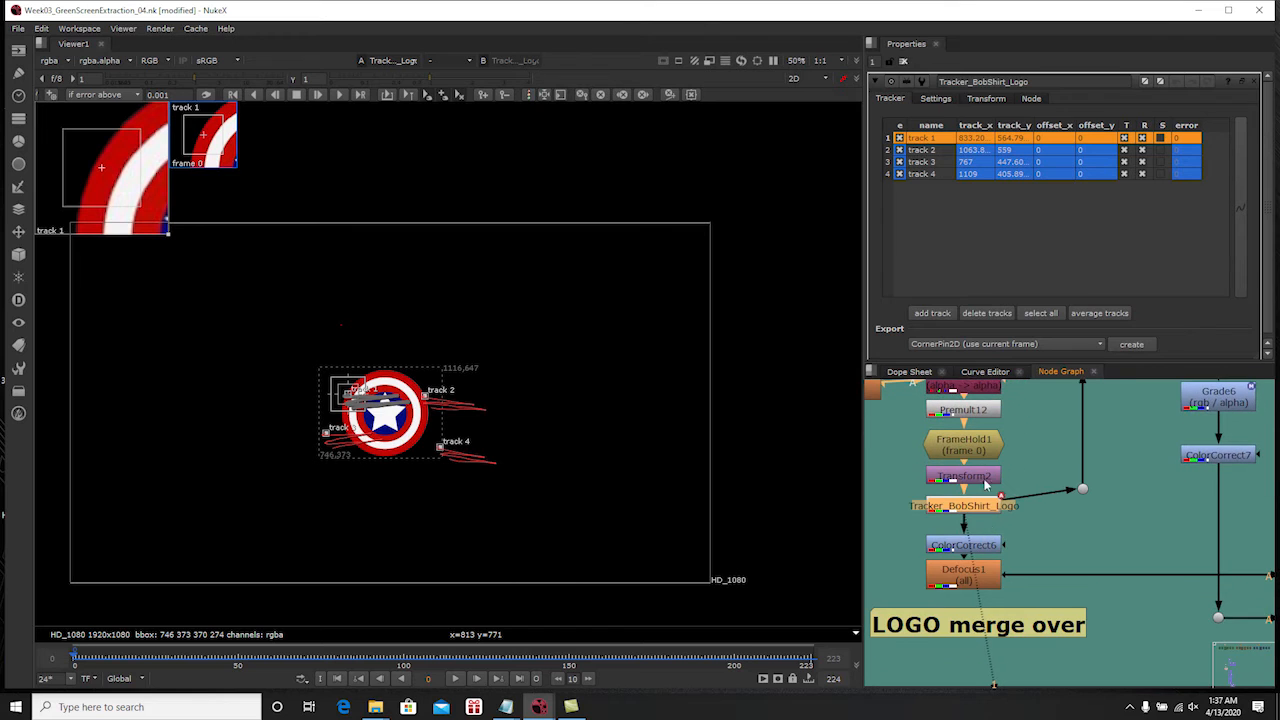
click(904, 61)
View the color-corrected logo from ColorCorrect6 and the softened logo from Defocus1
scroll(1001, 536, down, 3)
scroll(918, 527, up, 2)
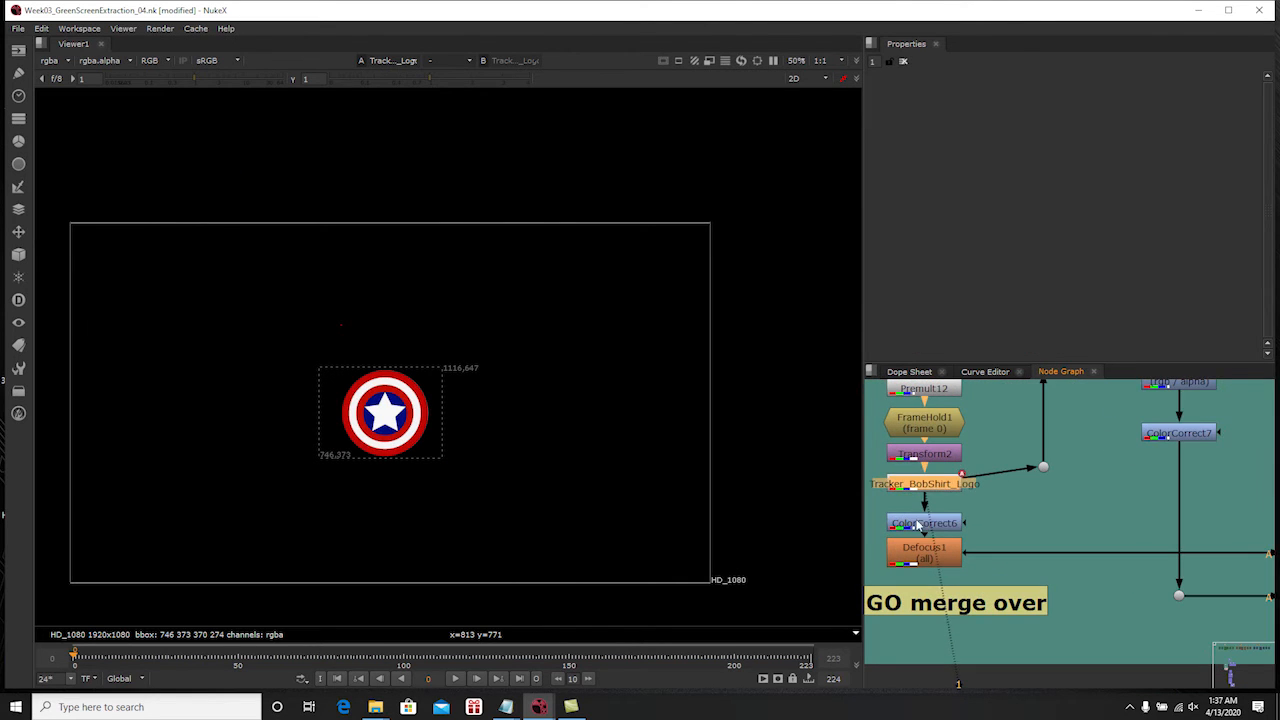
click(920, 524)
key(1)
middle_drag(402, 426, 455, 397)
scroll(448, 419, up, 1)
click(906, 553)
key(1)
scroll(1119, 543, up, 1)
View the Merge4 (over) result and examine the logo on the shirt up close
middle_drag(1119, 543, 1004, 527)
scroll(1004, 527, down, 2)
middle_drag(1240, 537, 933, 545)
click(1112, 534)
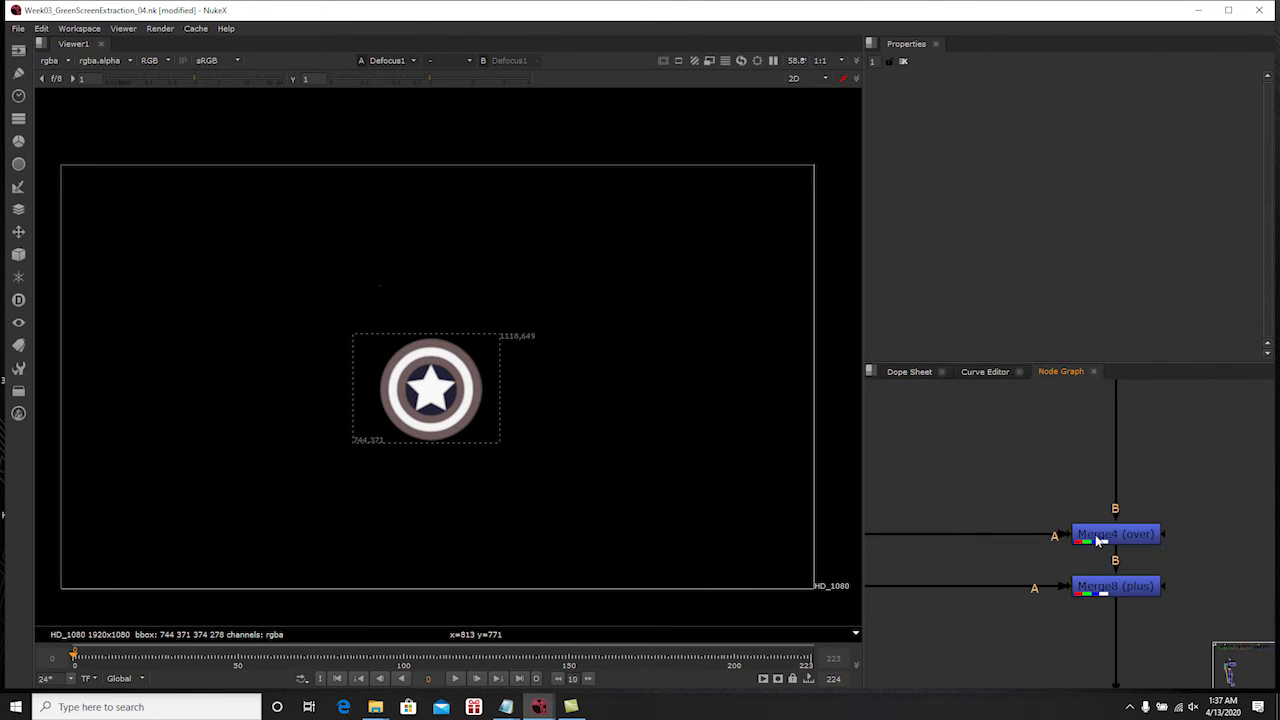
key(1)
middle_drag(1002, 512, 1100, 516)
scroll(423, 337, up, 2)
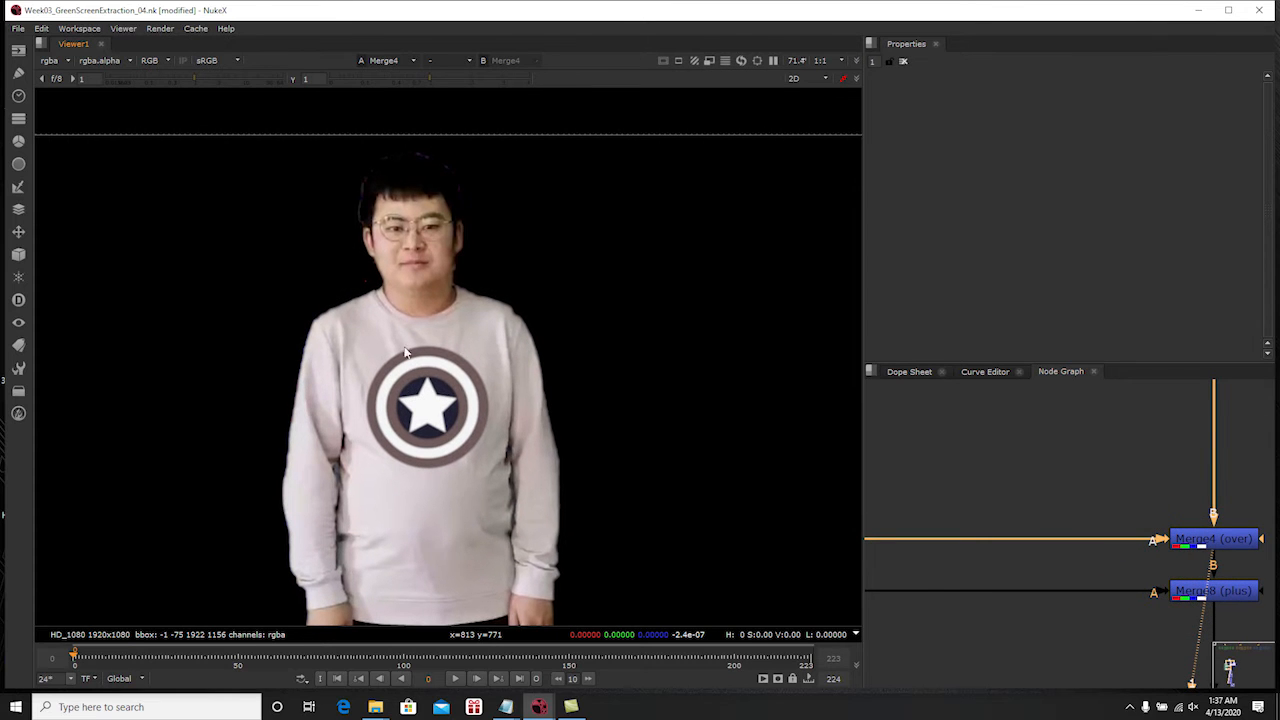
scroll(1081, 553, down, 3)
scroll(1043, 549, up, 2)
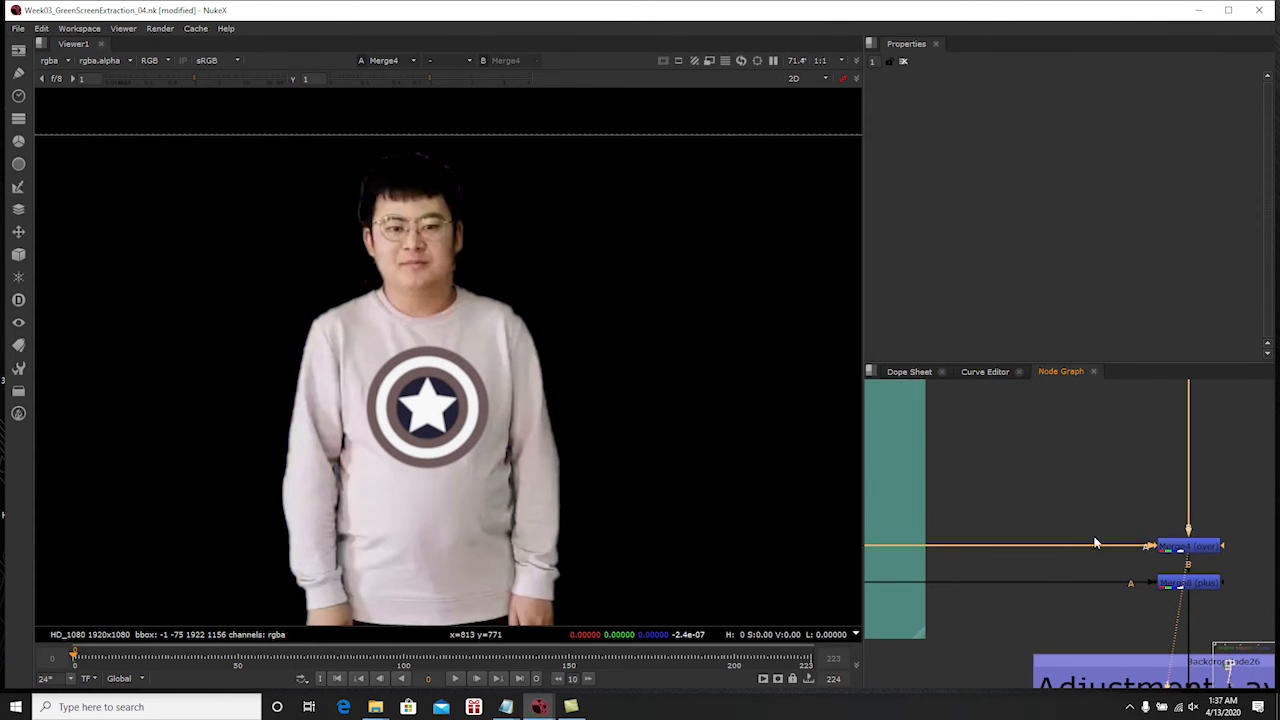
Compare the Merge8 (plus) result with the Merge4 (over) result in the viewer
scroll(1095, 543, down, 1)
middle_drag(1095, 543, 1160, 580)
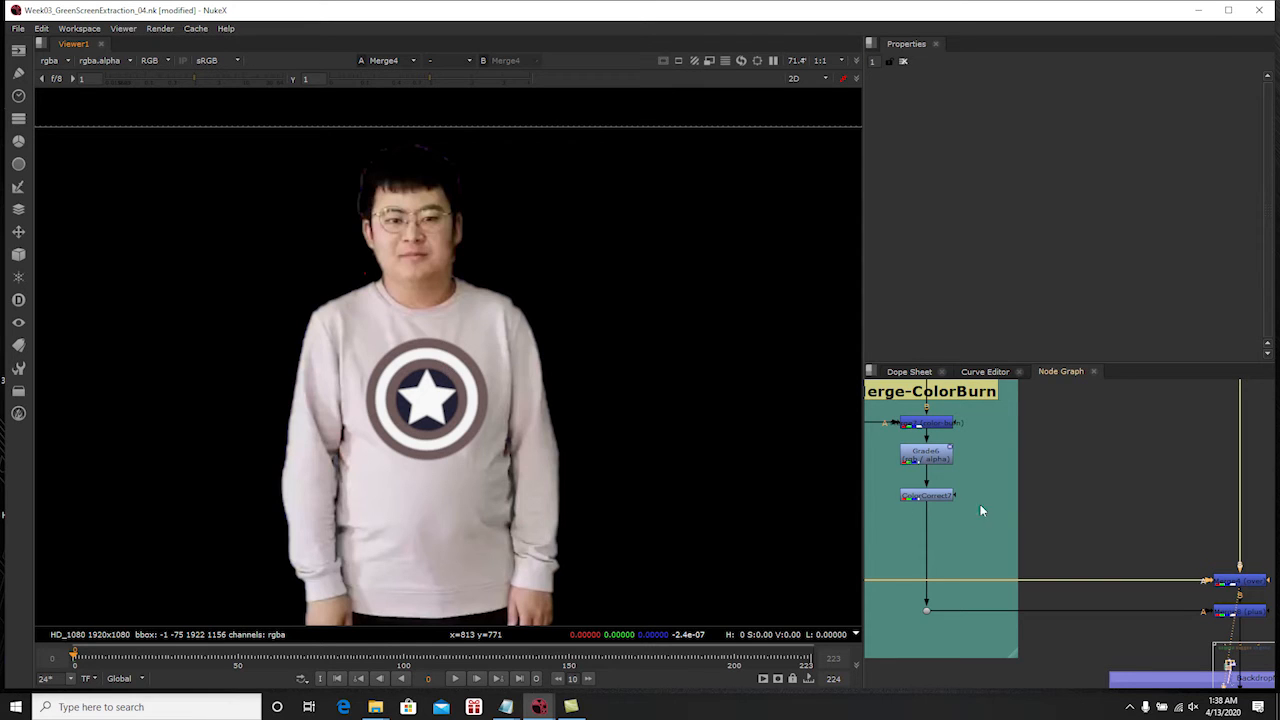
middle_drag(1212, 594, 1108, 521)
scroll(1108, 521, up, 2)
click(1127, 552)
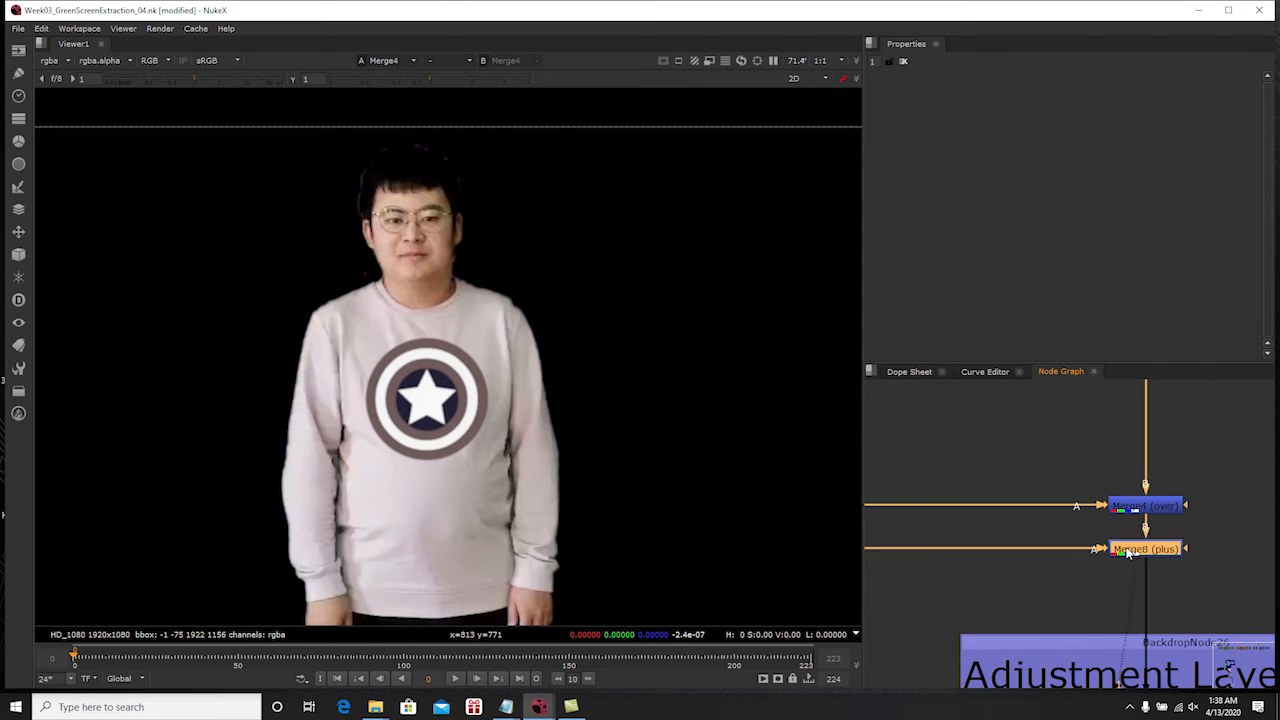
key(1)
scroll(397, 381, up, 2)
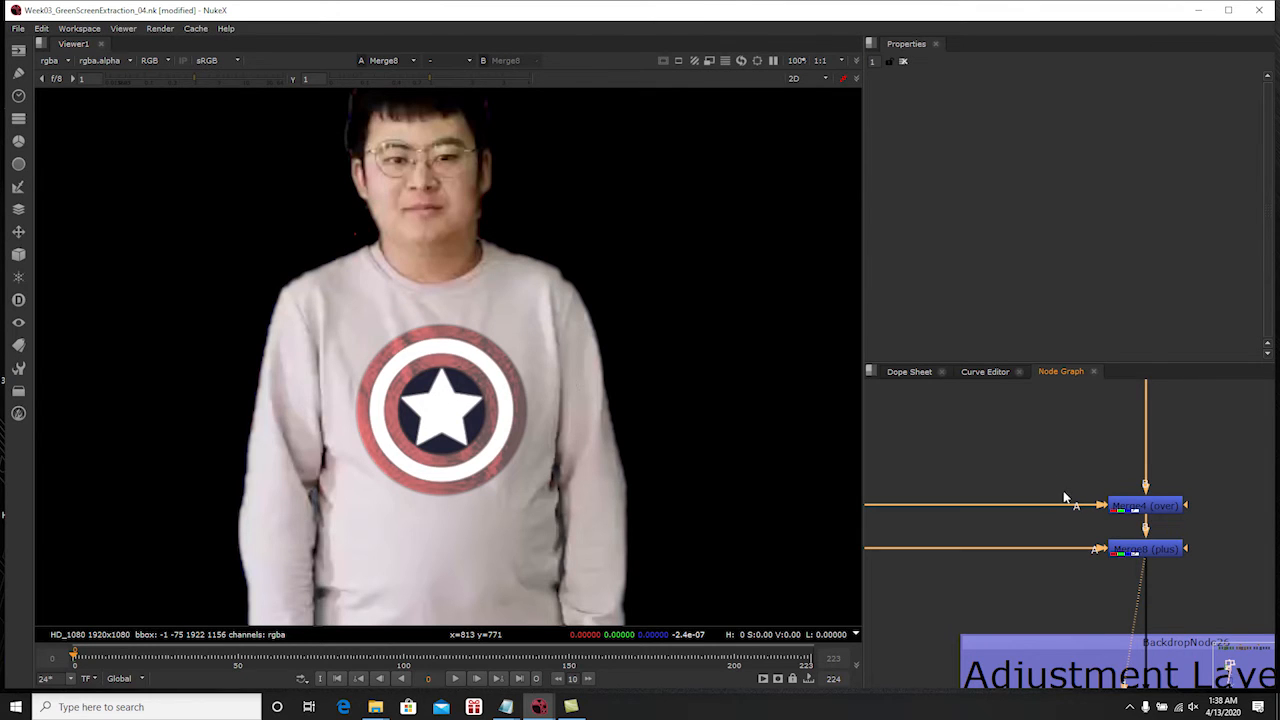
click(1136, 507)
key(1)
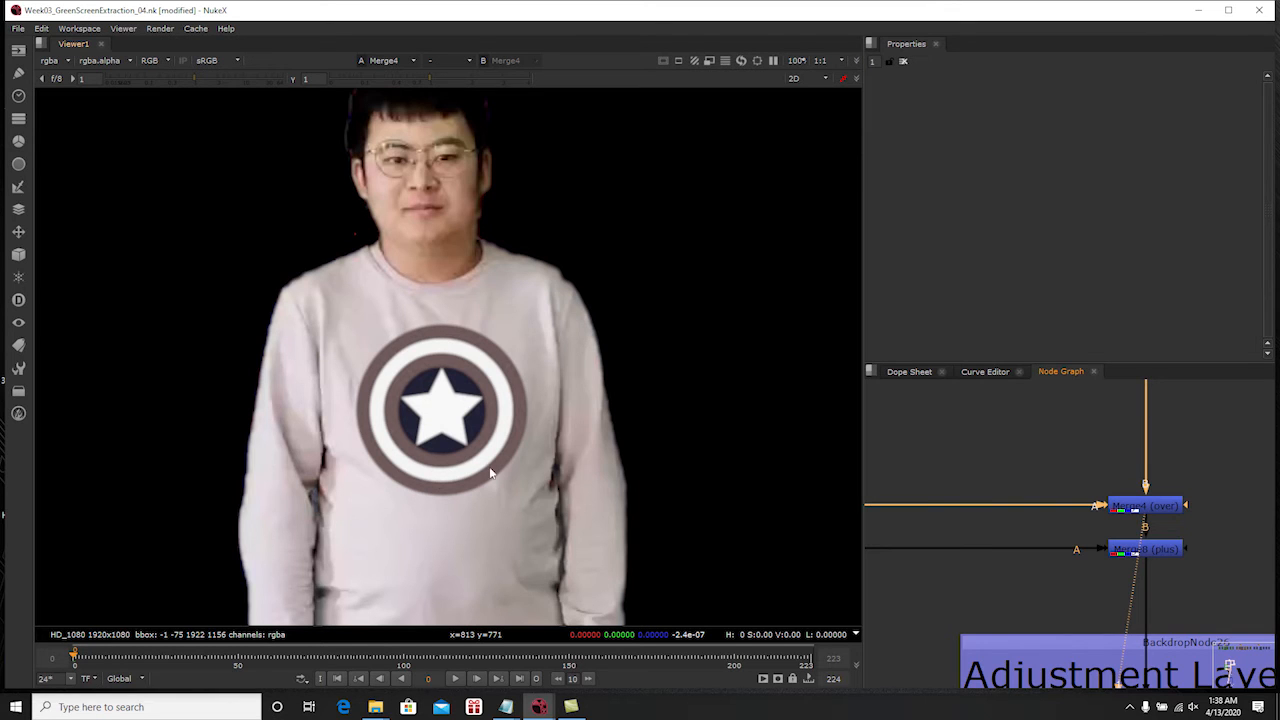
Open the settings of Merge7 in the Merge-ColorBurn branch and view its color-burn output
scroll(1034, 476, down, 2)
middle_drag(1034, 476, 1160, 497)
middle_drag(971, 463, 1013, 593)
scroll(1037, 520, down, 1)
scroll(1049, 527, up, 1)
scroll(1096, 517, up, 1)
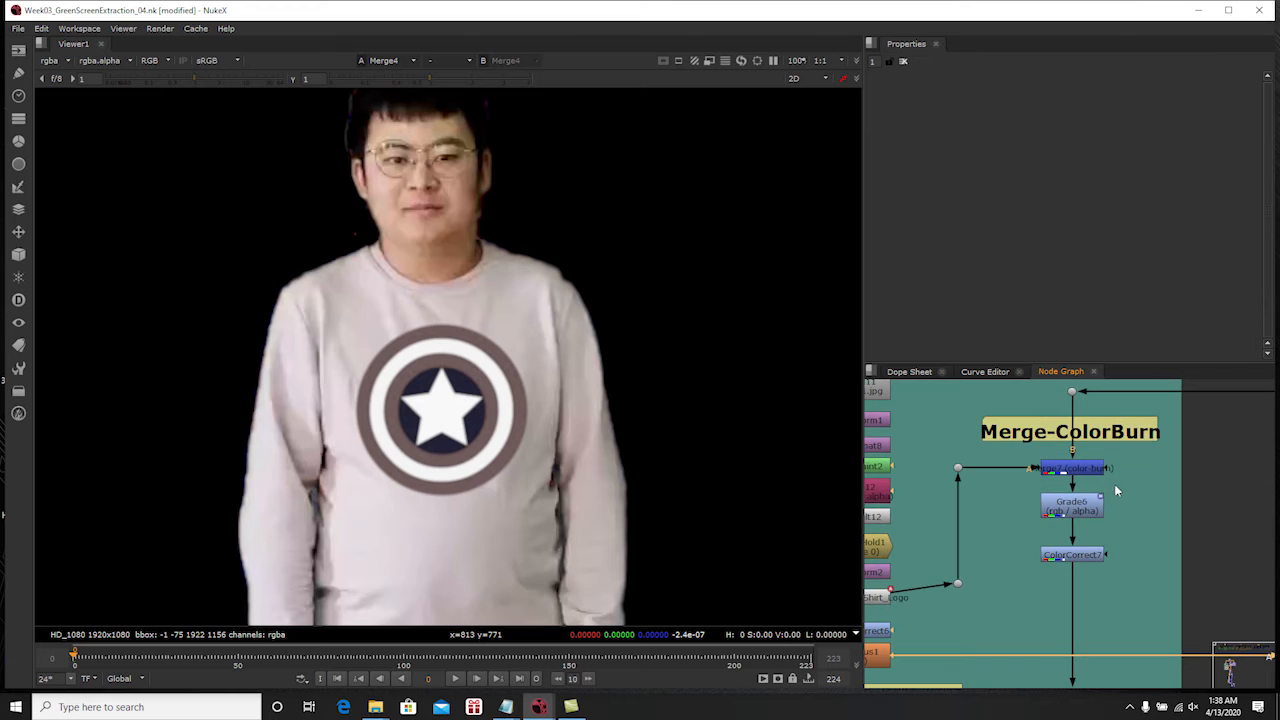
double_click(1084, 471)
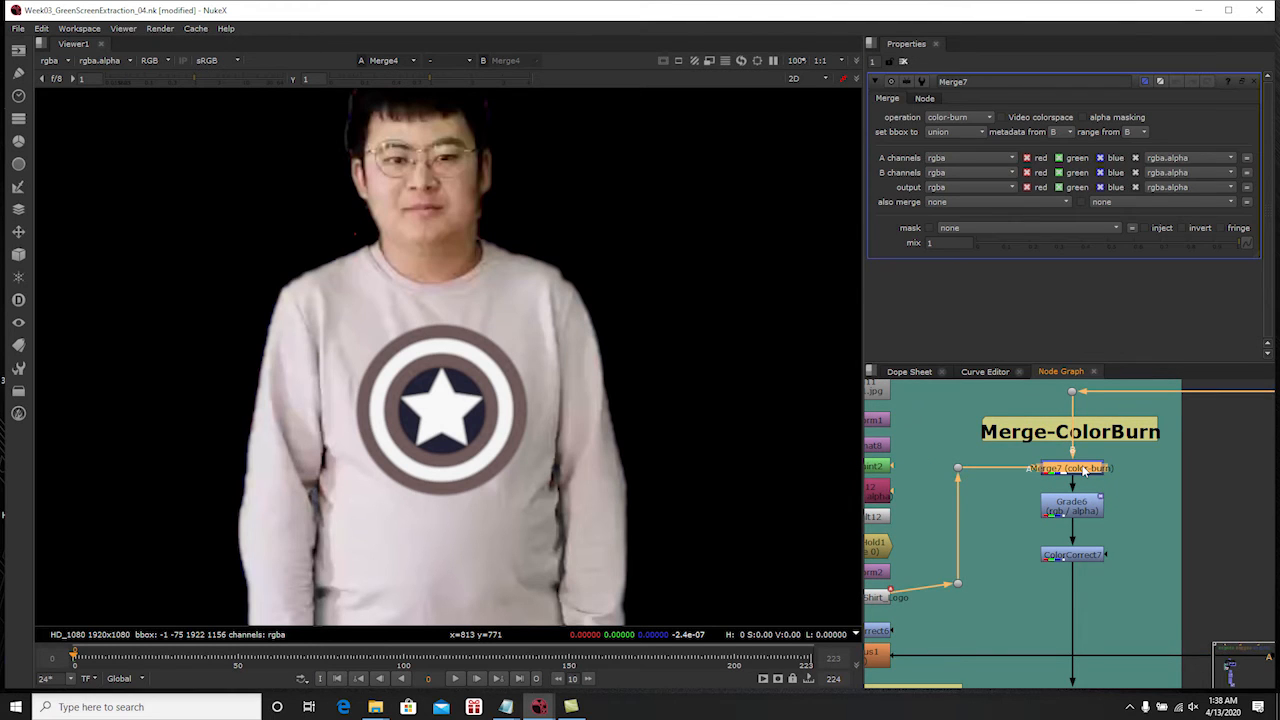
key(1)
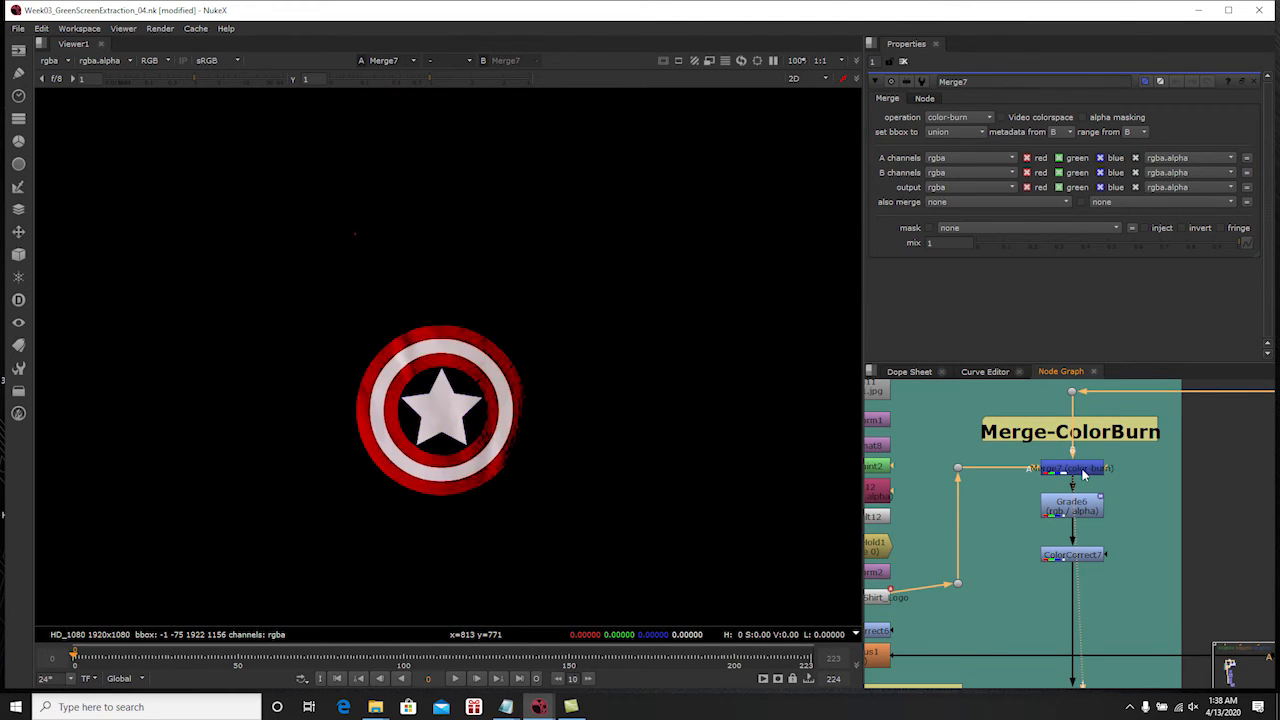
View the Merge3 output that supplies the shirt plate to the Merge-ColorBurn branch
middle_drag(1099, 473, 1042, 492)
scroll(1044, 494, down, 2)
middle_drag(1144, 476, 1030, 569)
click(1172, 407)
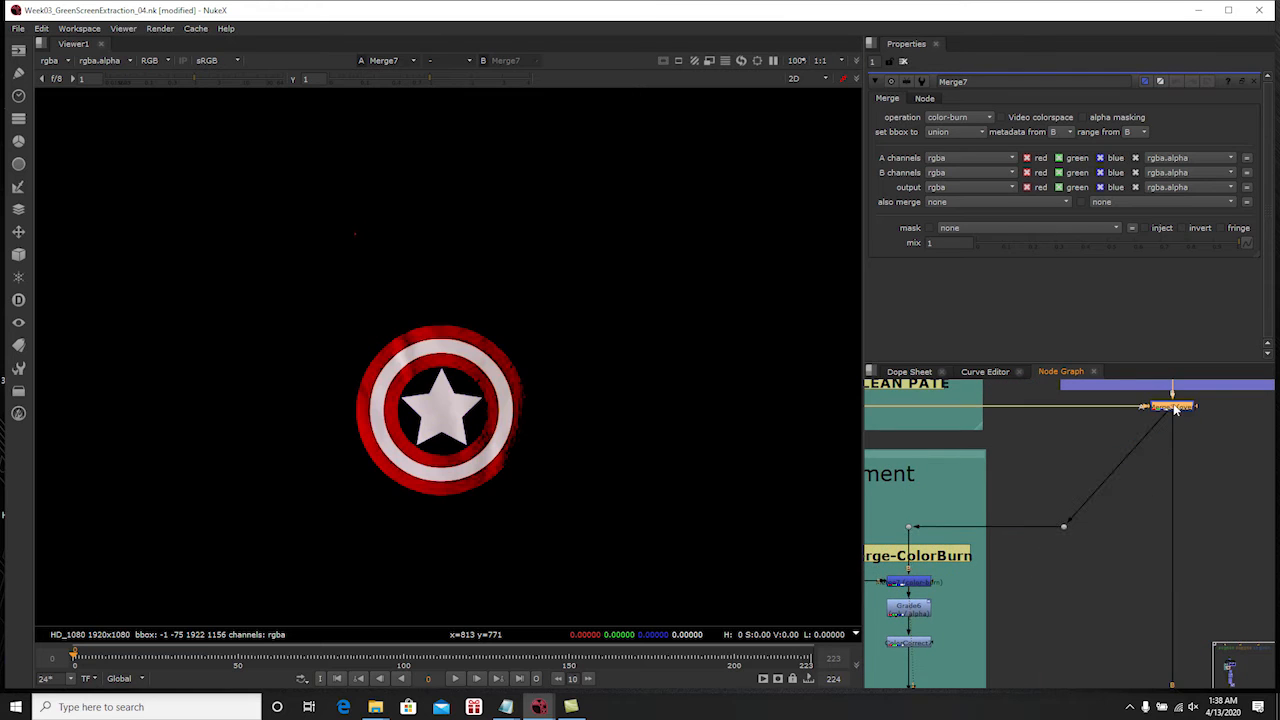
key(1)
View the tracked logo output and the shirt plate feeding the B input of Merge7
middle_drag(911, 559, 1056, 507)
middle_drag(941, 598, 988, 572)
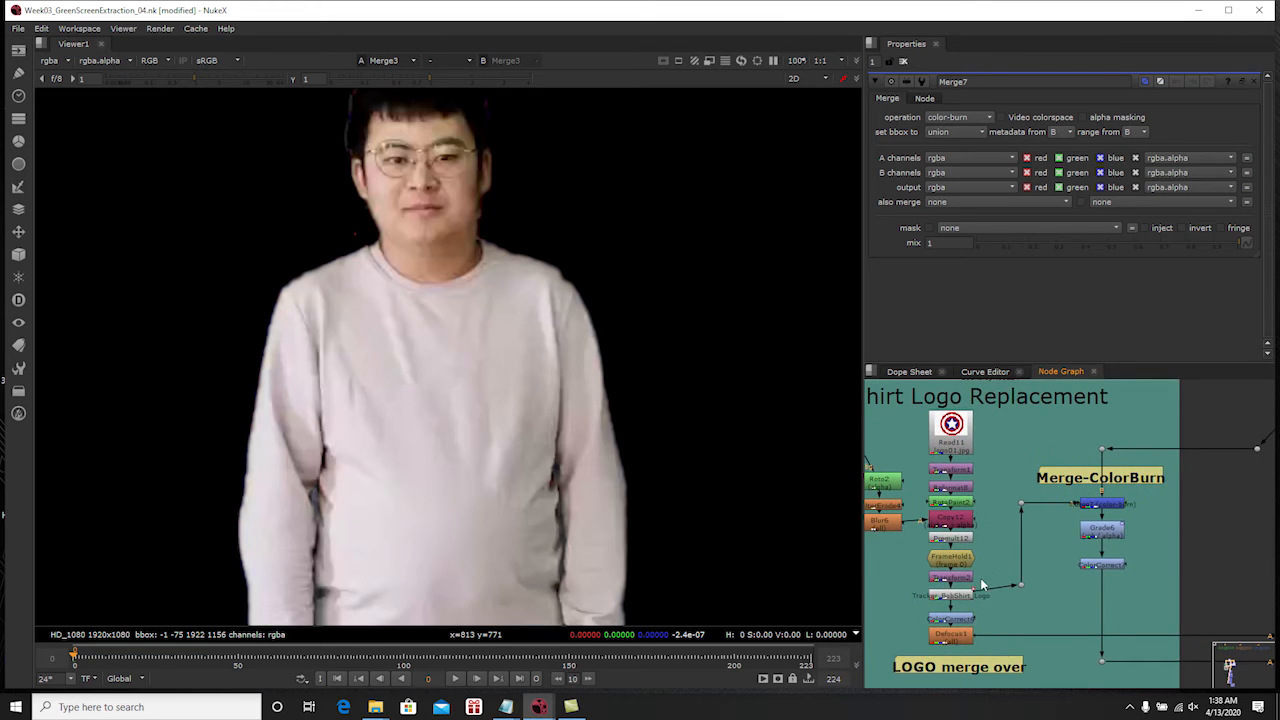
scroll(988, 573, up, 1)
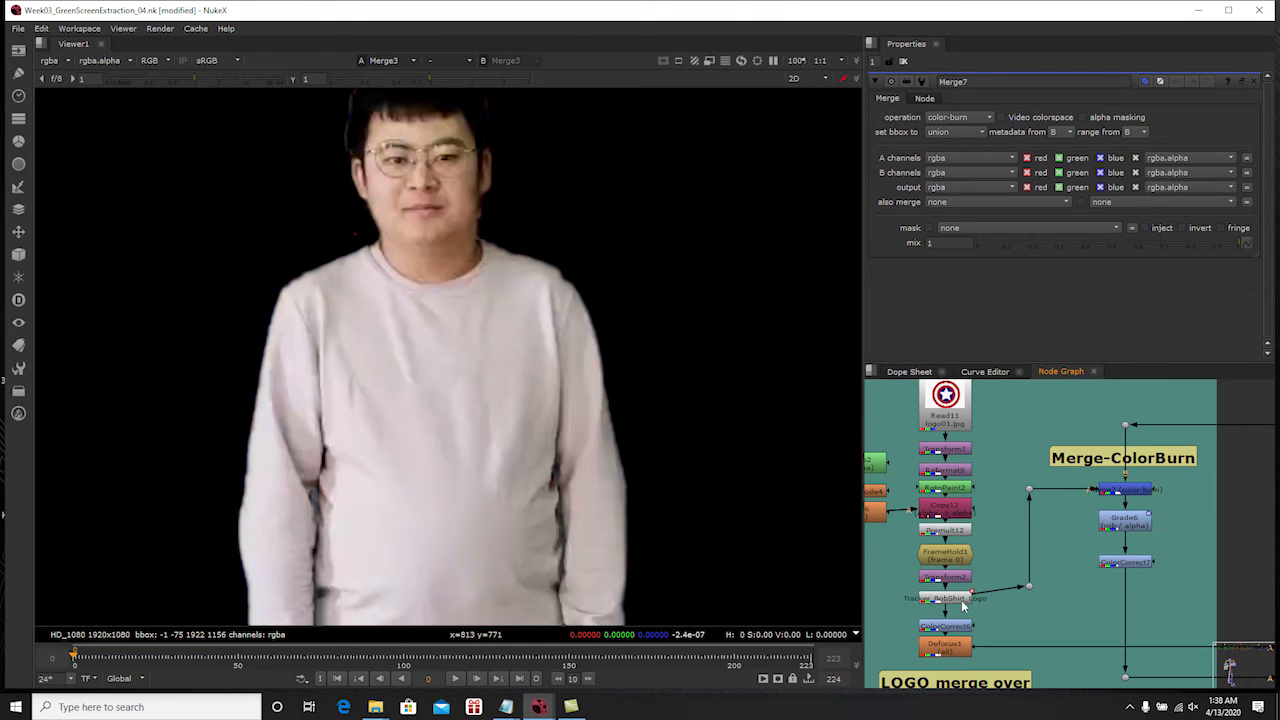
click(962, 601)
key(1)
click(1125, 425)
key(1)
Compare the logo feeding Merge7's A input with the shirt plate in the viewer
click(1029, 489)
key(1)
key(1)
key(2)
key(1)
key(2)
key(1)
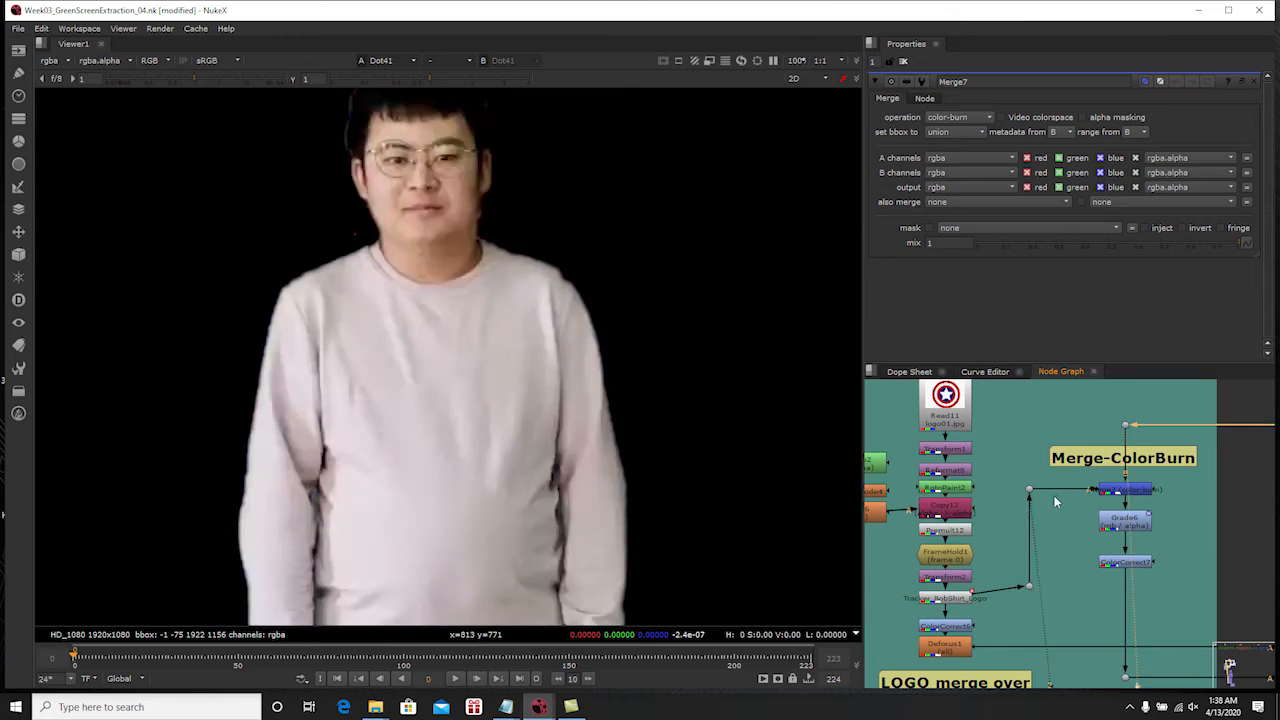
click(1031, 490)
key(1)
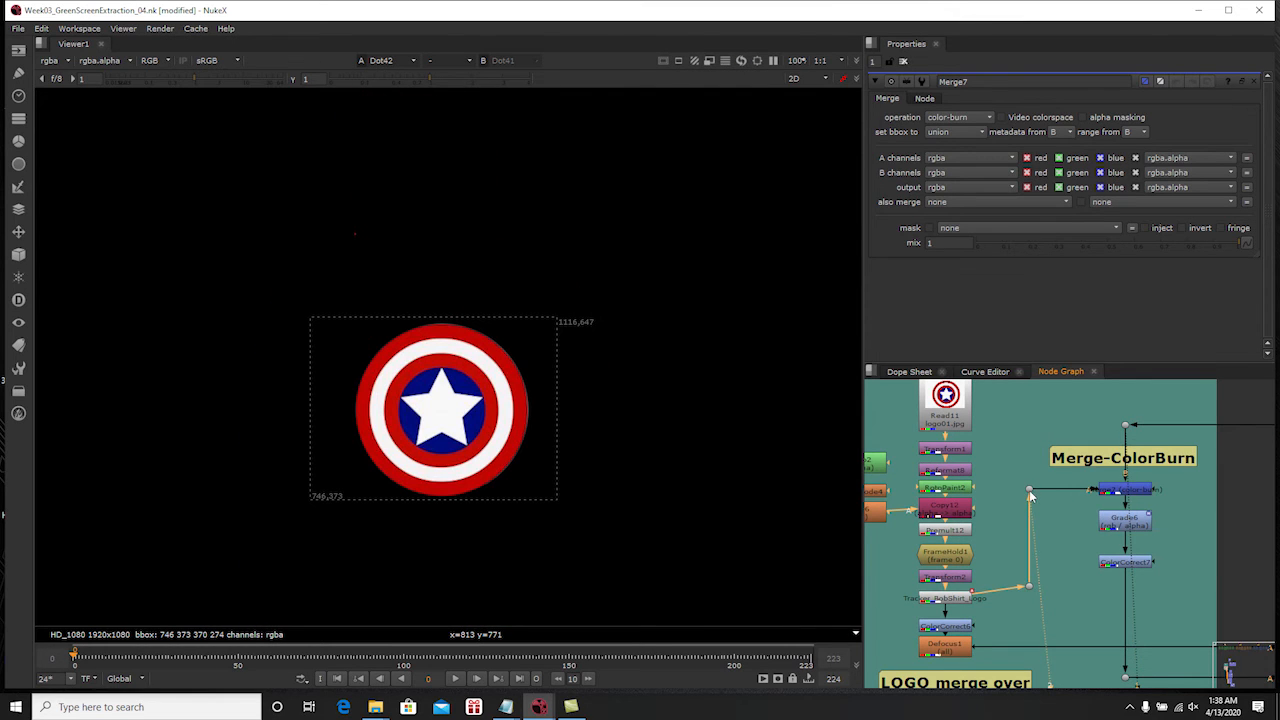
View Merge7's shirt plate input, followed by its color-burn result, and inspect the burned logo up close
middle_drag(1029, 490, 977, 499)
click(1073, 433)
key(1)
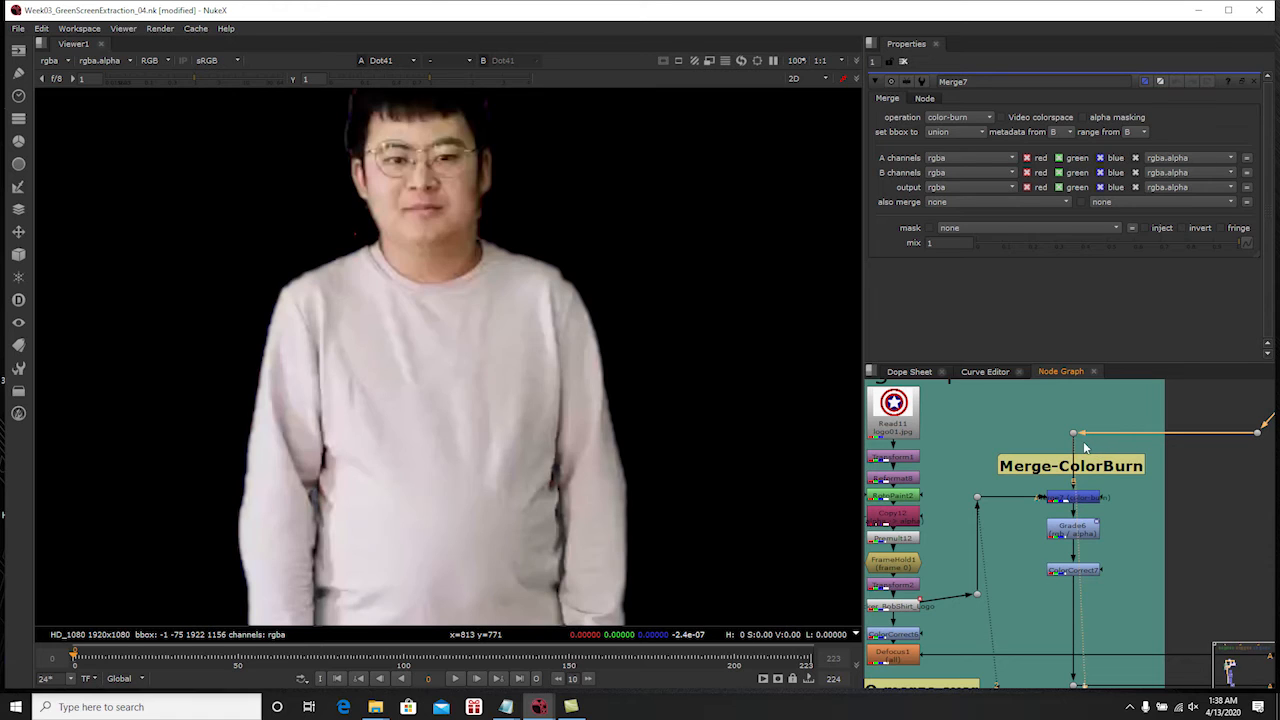
scroll(1064, 506, up, 2)
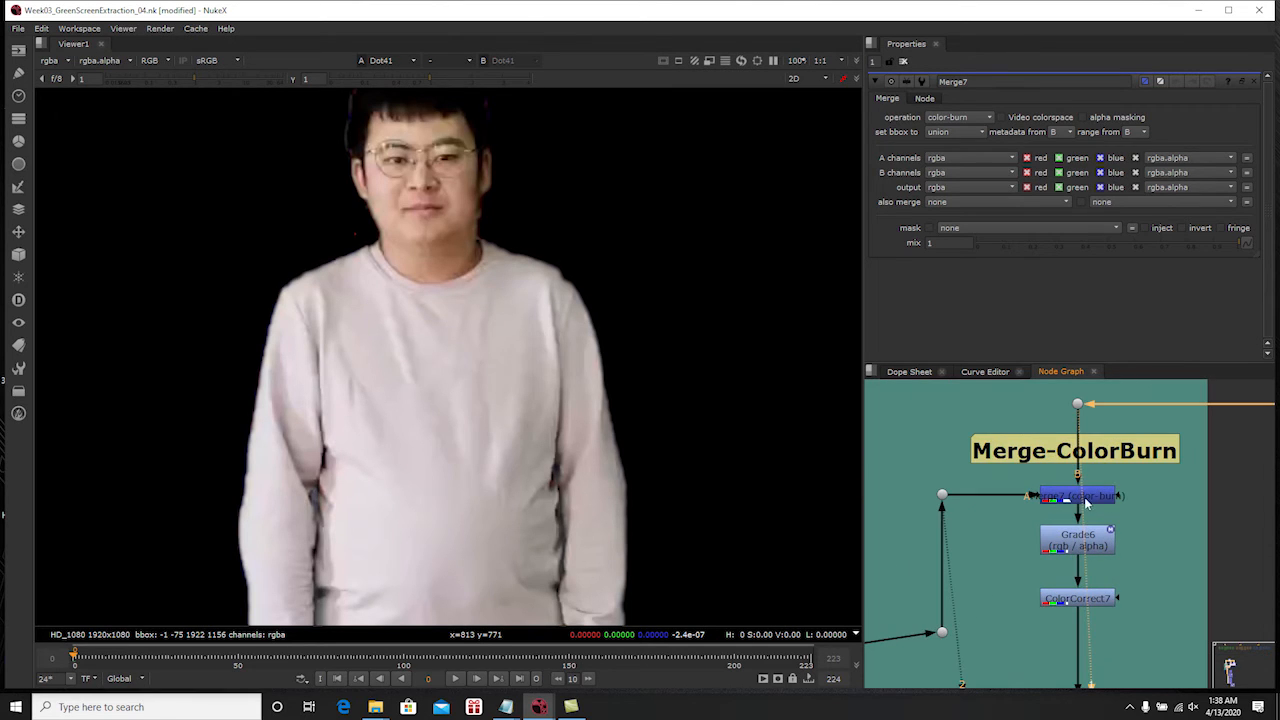
click(1104, 505)
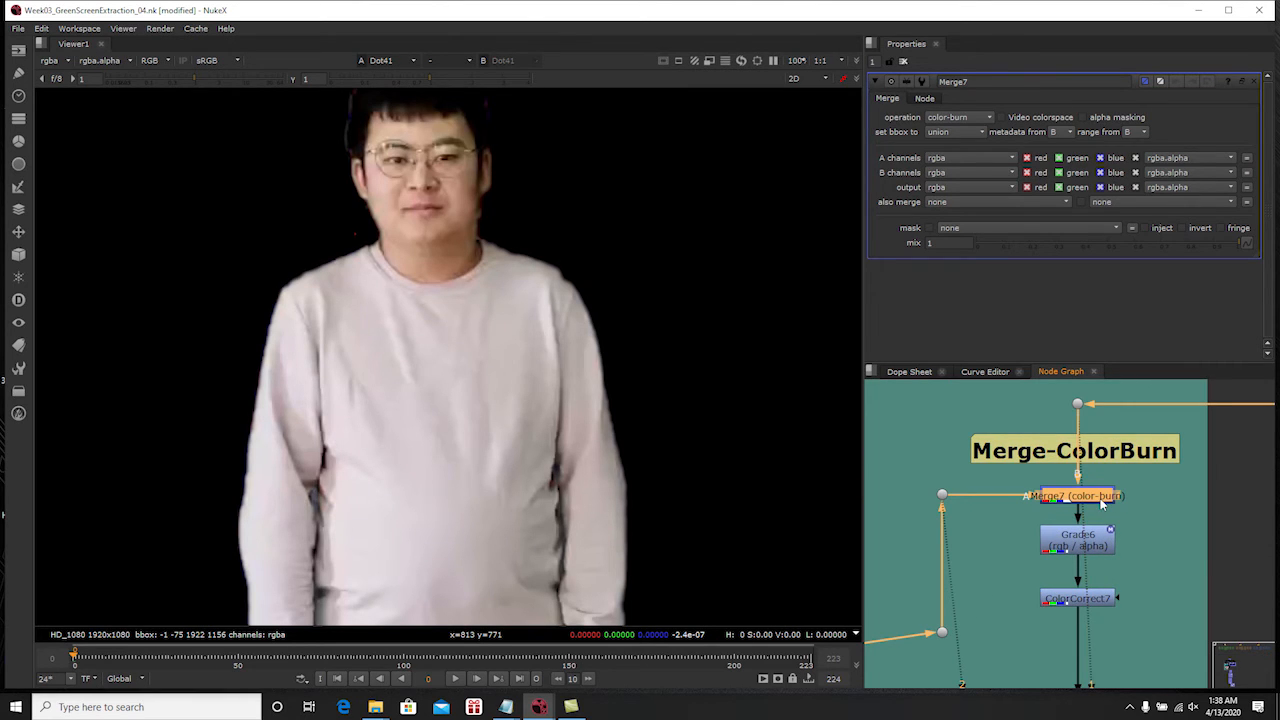
click(959, 117)
click(971, 120)
key(1)
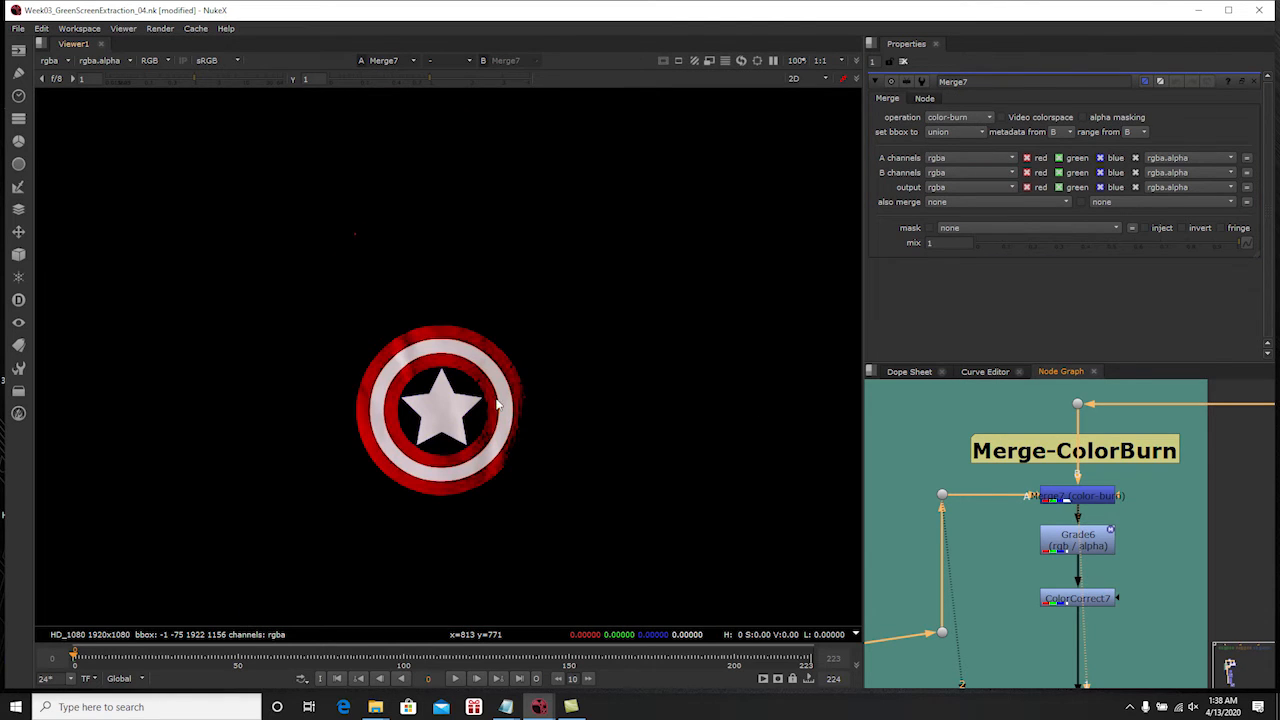
scroll(480, 395, up, 2)
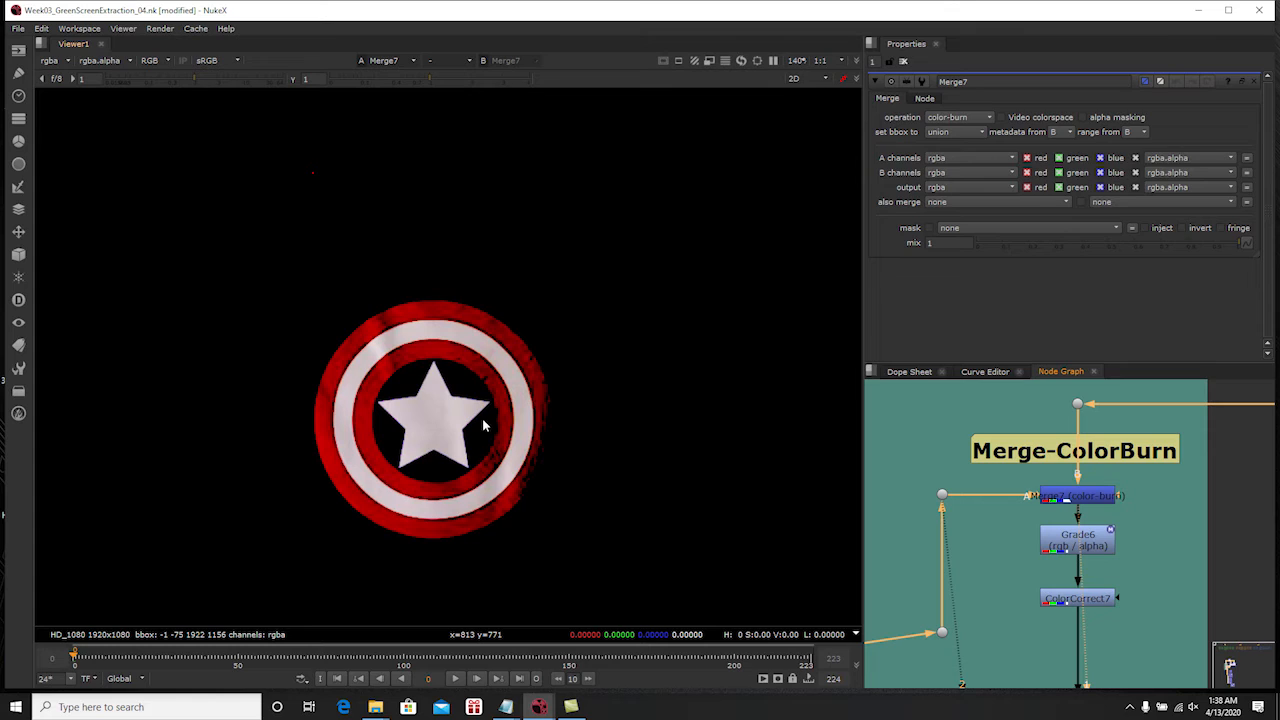
middle_drag(438, 362, 435, 334)
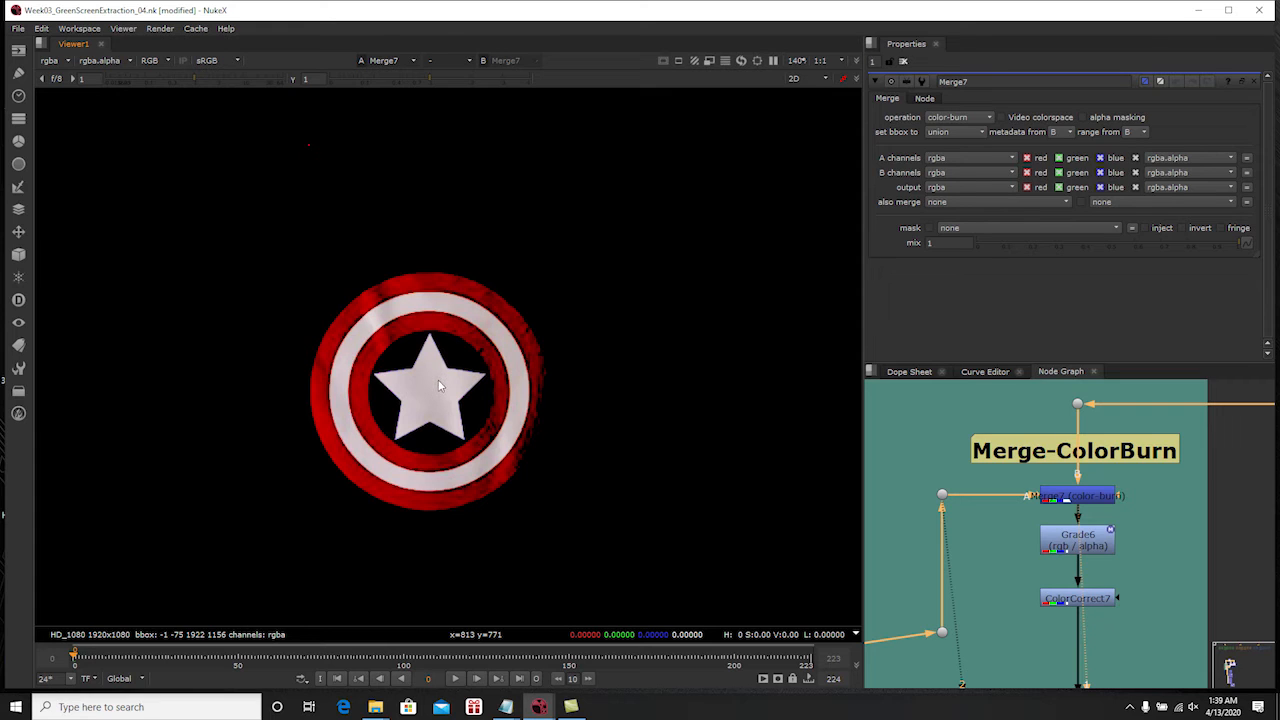
middle_drag(438, 386, 436, 368)
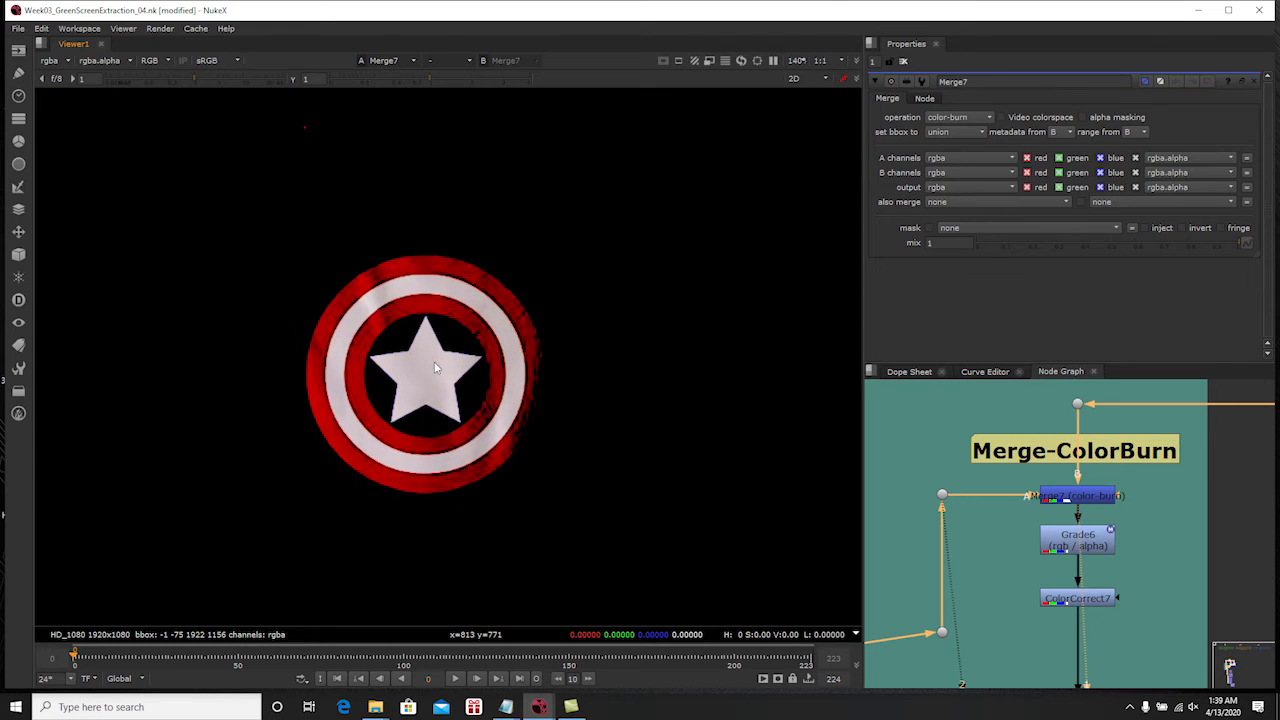
View the Grade6 output in the Merge-ColorBurn branch and open its settings
scroll(1043, 488, down, 3)
click(1043, 488)
key(1)
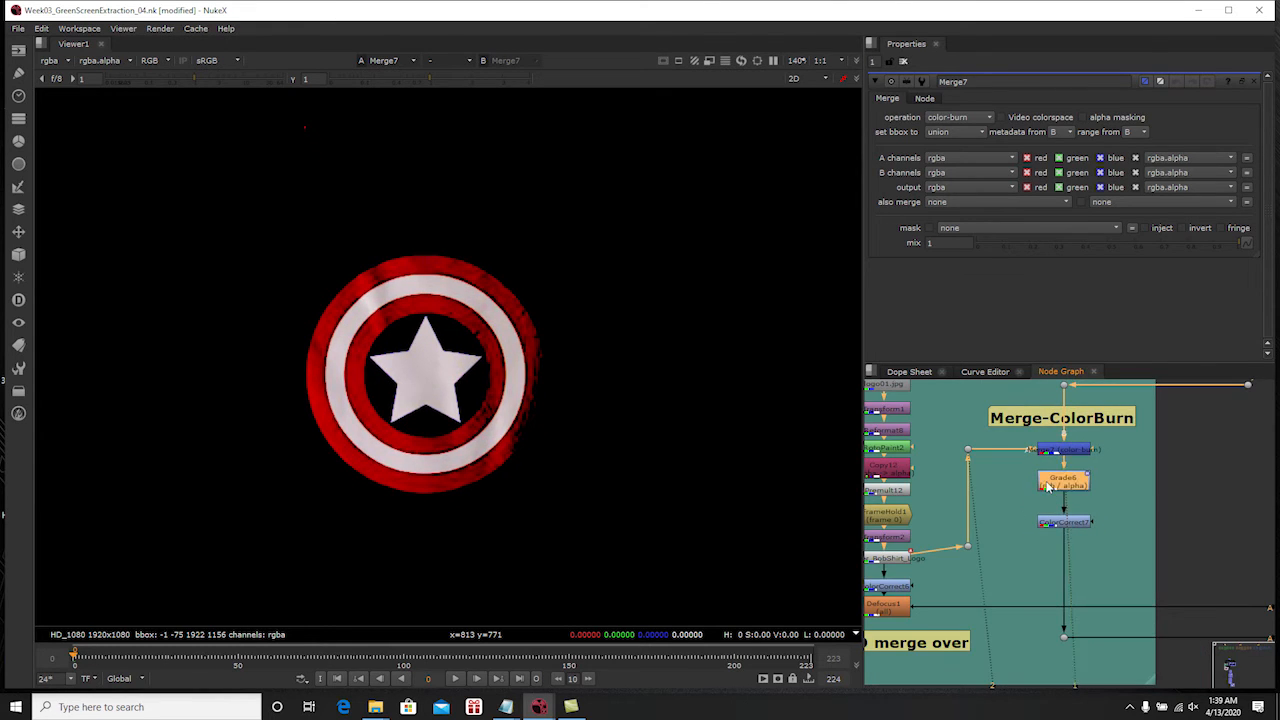
double_click(1047, 487)
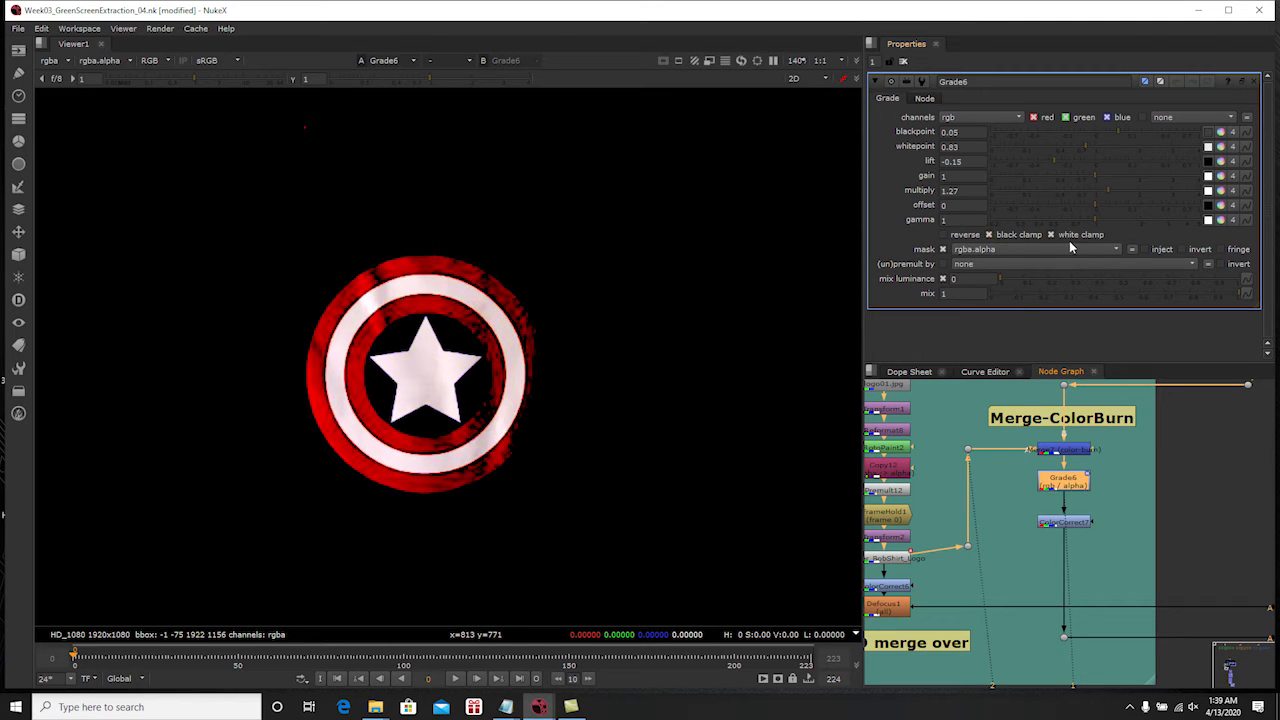
View the ColorCorrect7 output and open its settings
click(1070, 522)
key(1)
double_click(1070, 522)
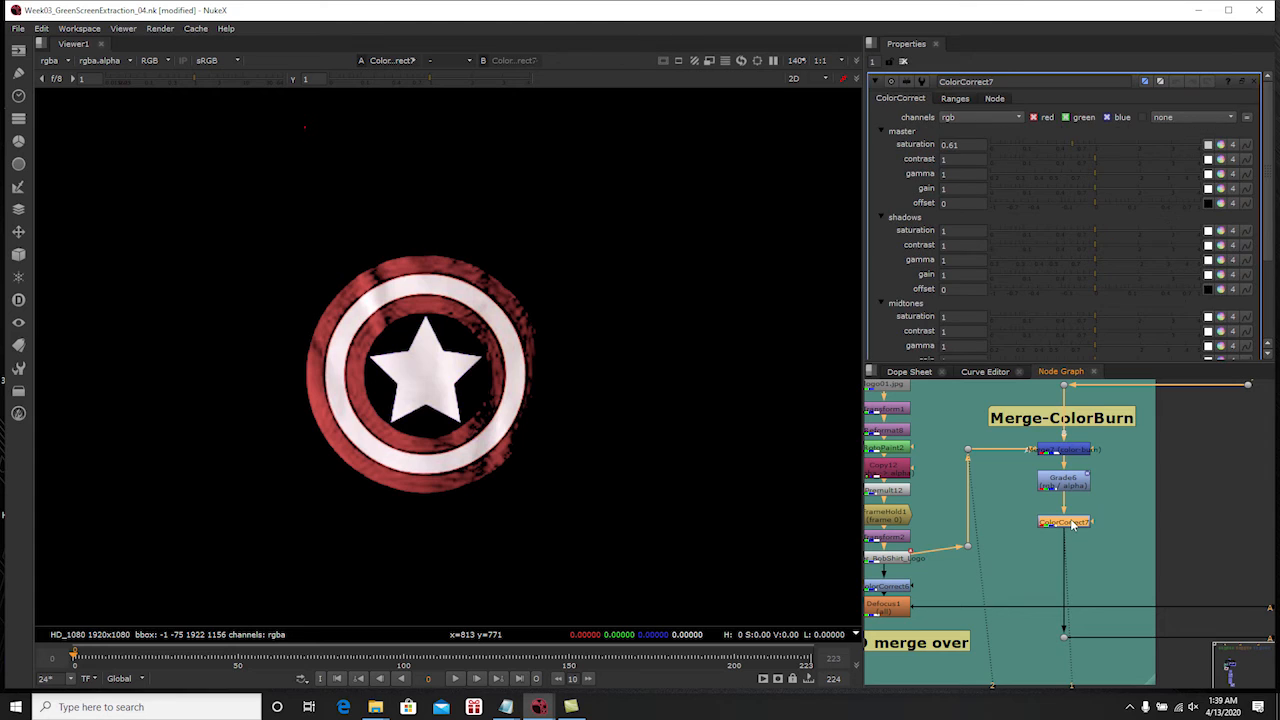
View the Merge4 (over) and Merge8 (plus) results with the shirt logo enlarged
scroll(1225, 606, down, 1)
middle_drag(1225, 606, 1068, 542)
click(1180, 545)
key(1)
scroll(455, 385, up, 3)
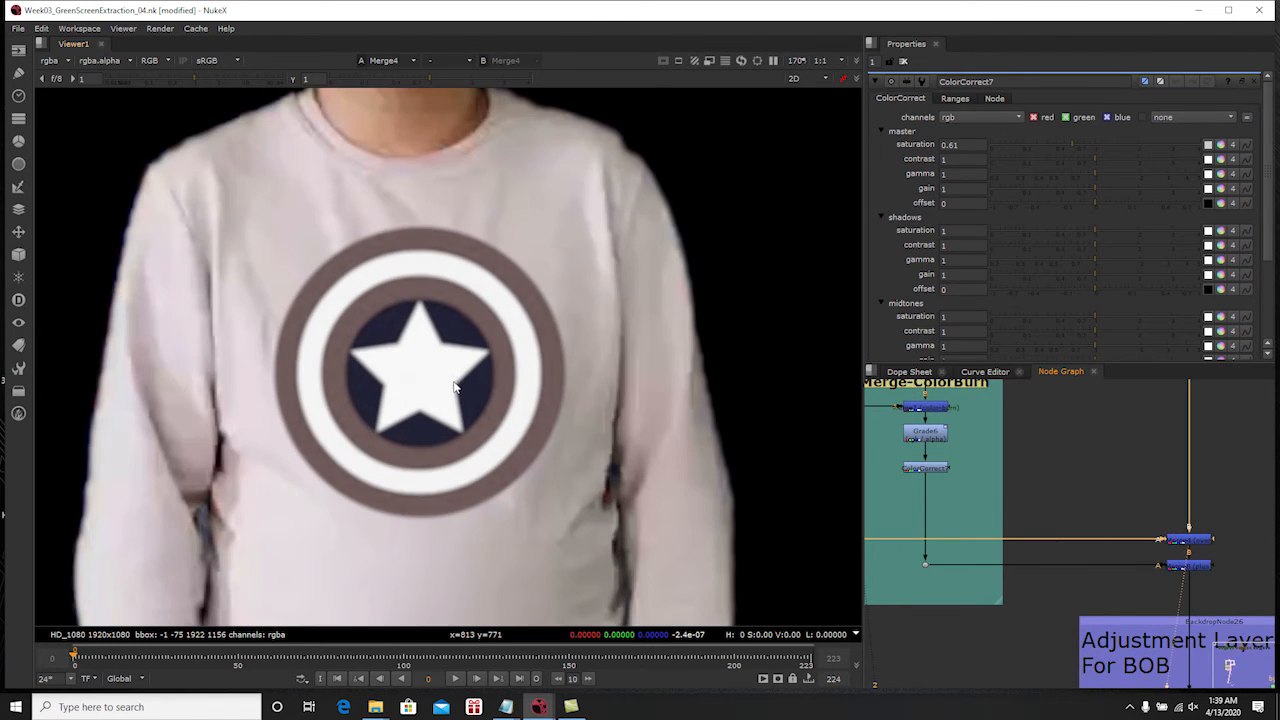
click(1193, 567)
key(1)
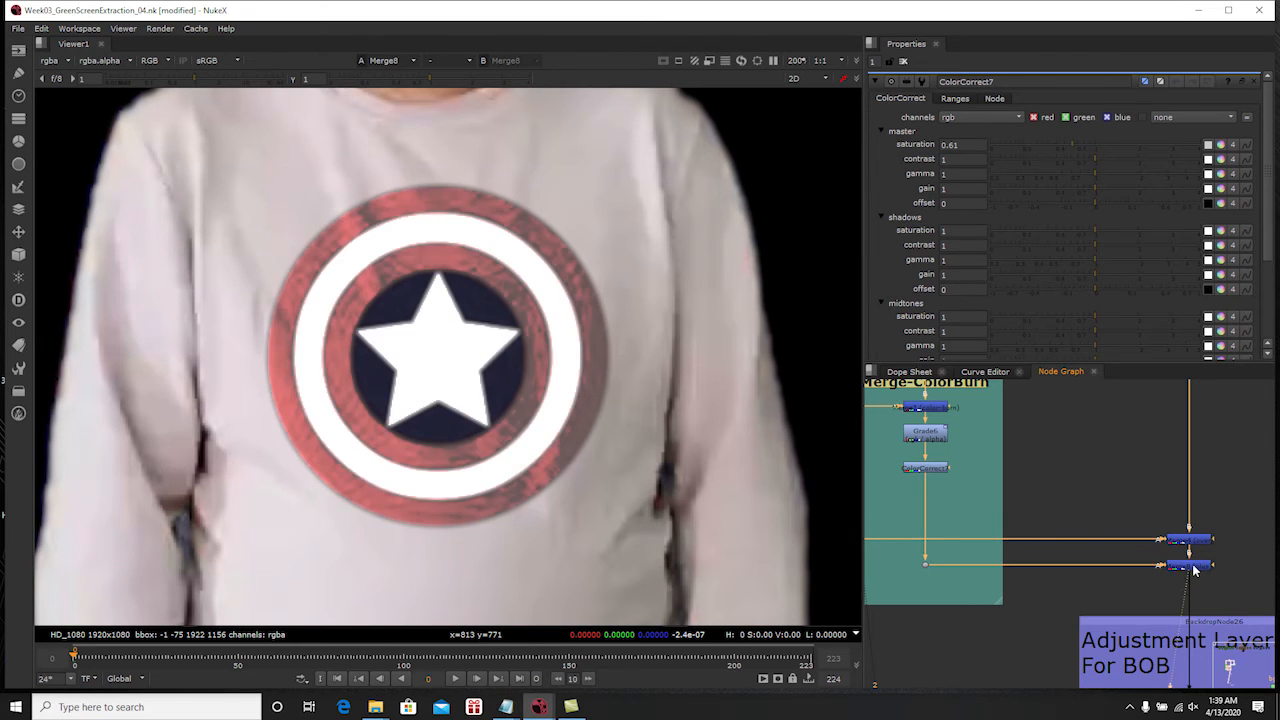
Compare the ColorCorrect7 logo output with the Merge8 (plus) result
click(932, 472)
key(1)
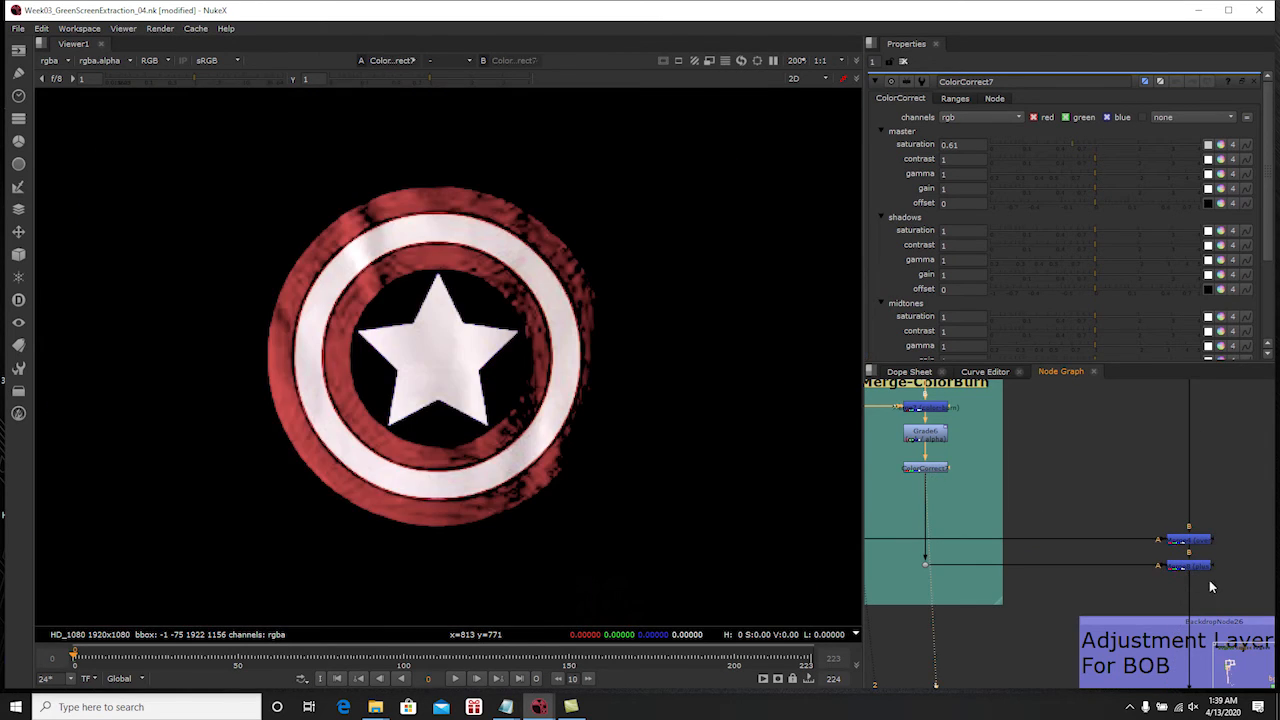
click(1196, 567)
key(1)
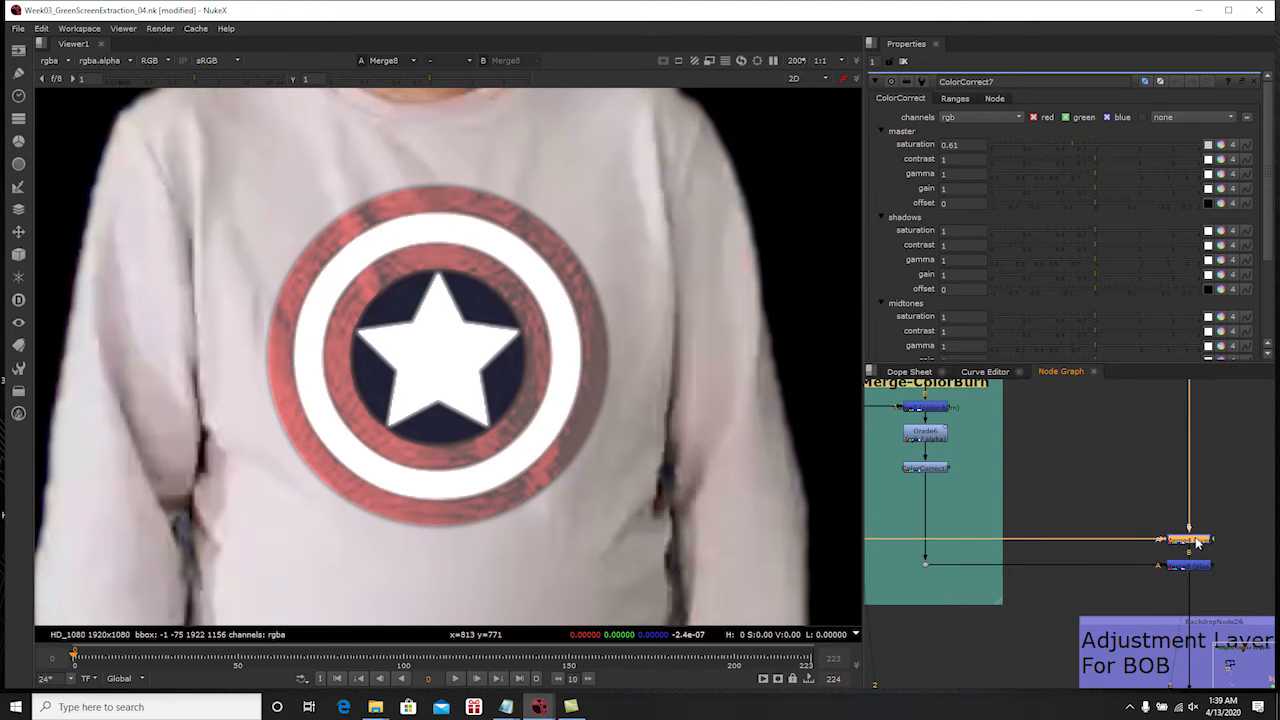
Switch the viewer repeatedly between the Merge4 (over) and Merge8 (plus) results to compare the shirt logo
click(1195, 540)
key(1)
key(1)
key(1)
key(1)
key(1)
key(1)
key(1)
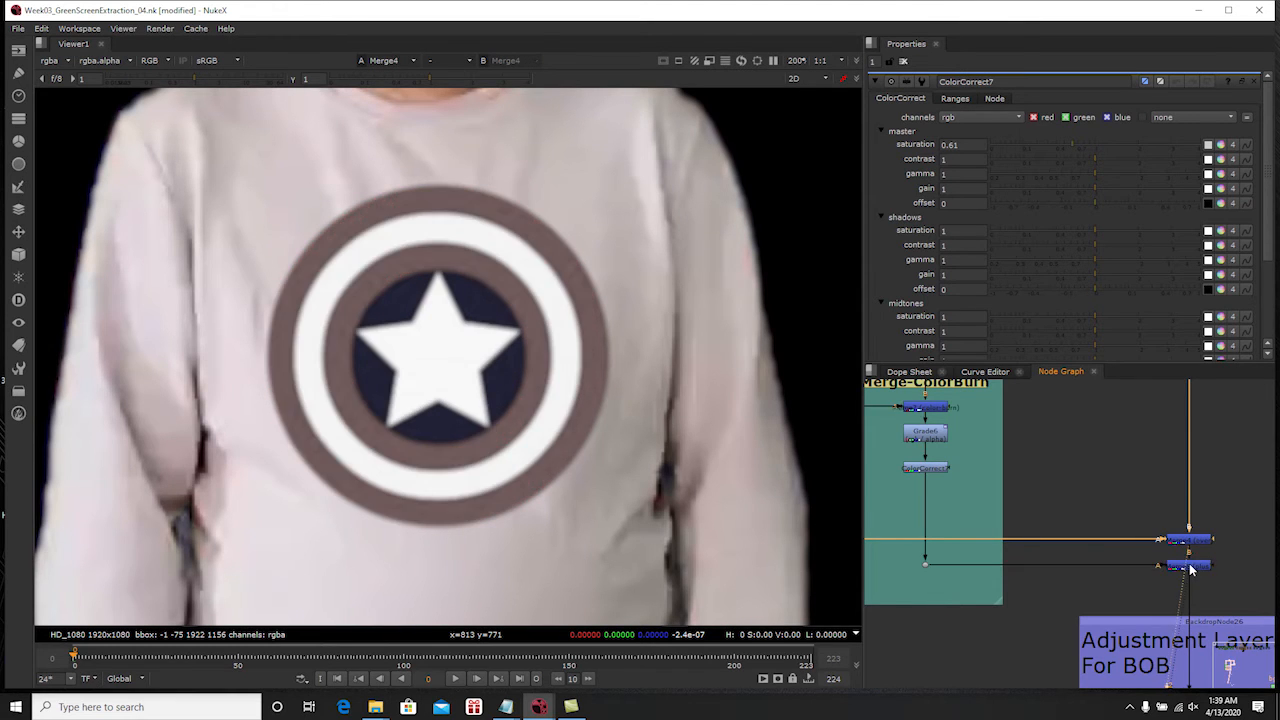
key(1)
key(1)
key(1)
key(1)
key(1)
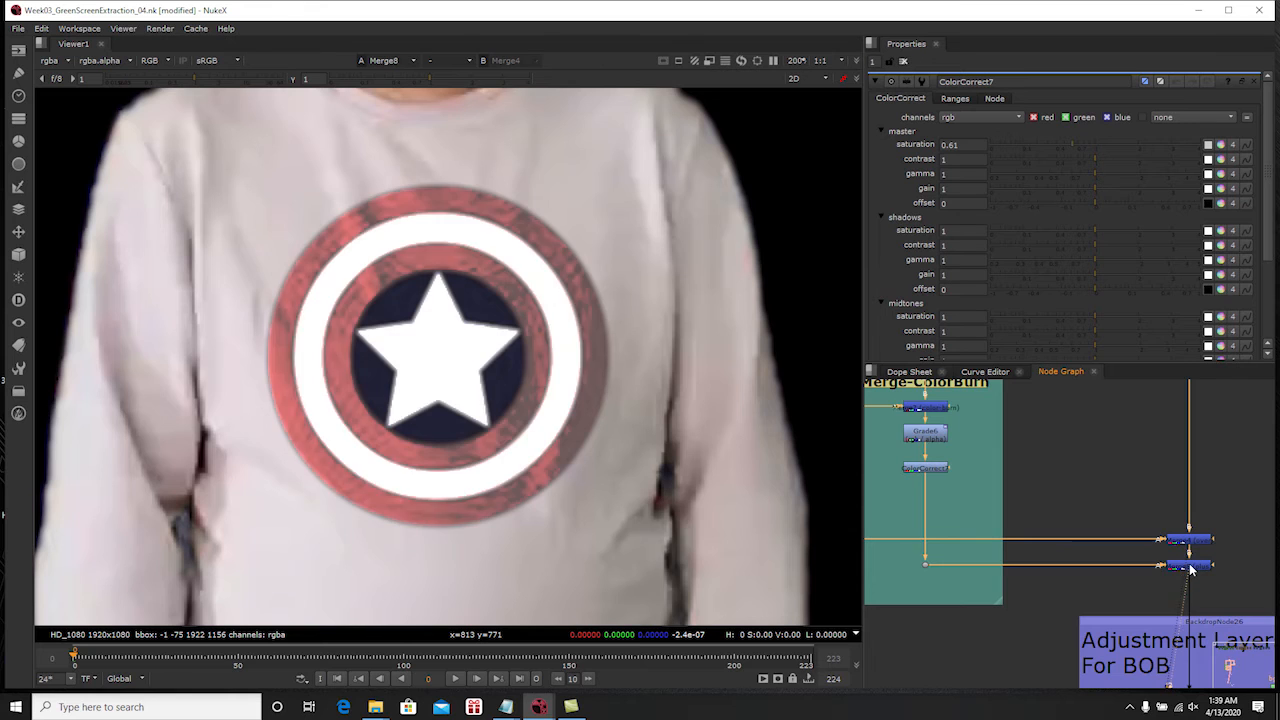
Examine the full-figure Merge8 result and the whole shirt logo replacement node group
scroll(520, 397, down, 6)
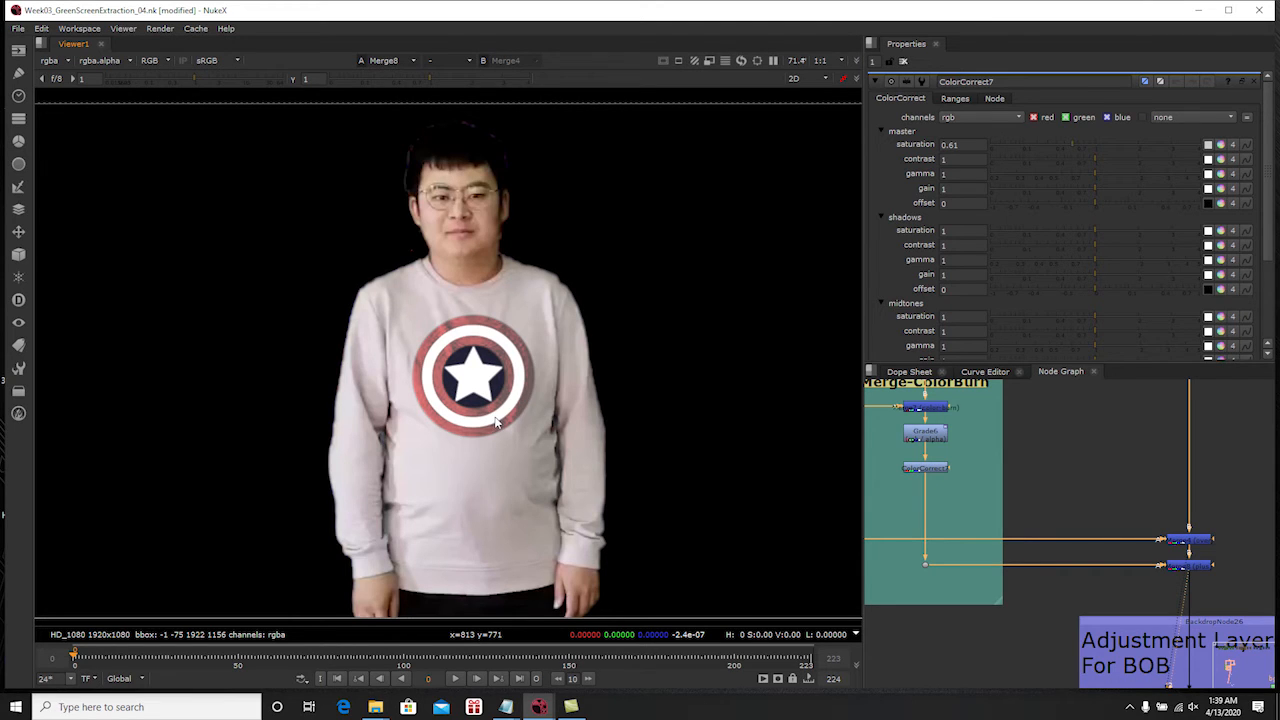
middle_drag(1124, 540, 1109, 566)
scroll(1102, 532, down, 1)
middle_drag(996, 509, 1080, 566)
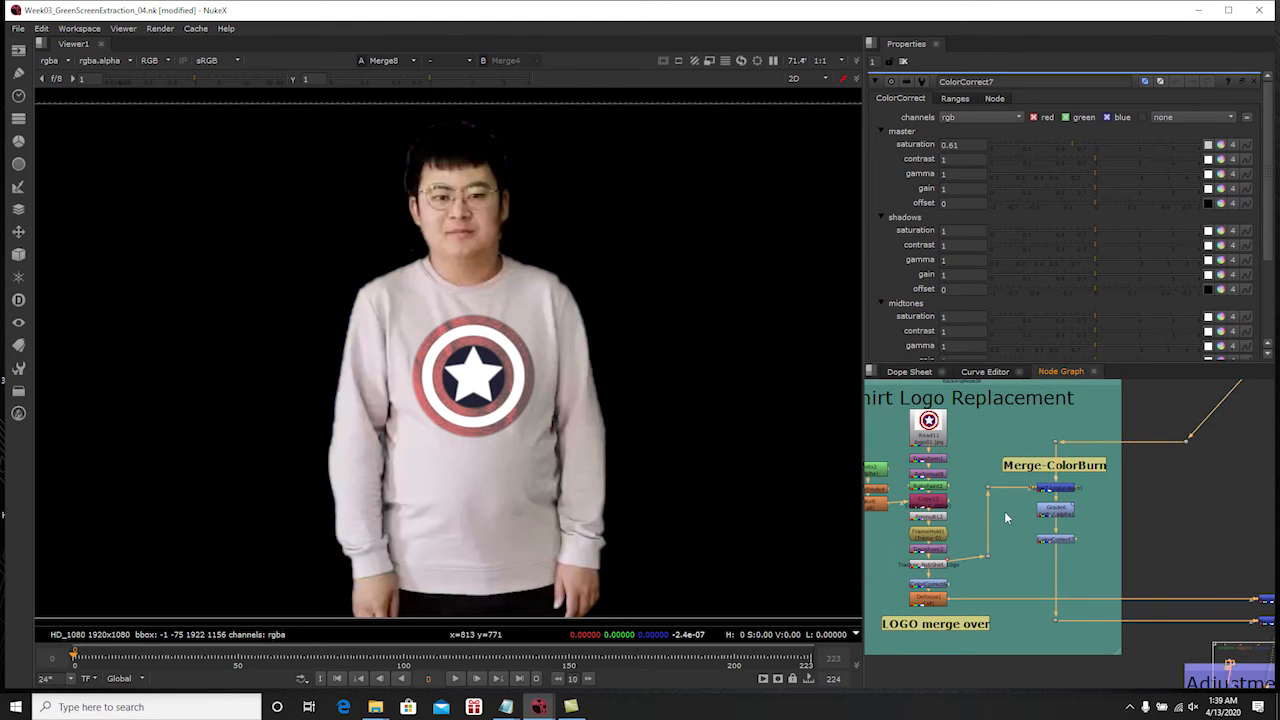
middle_drag(983, 510, 1061, 526)
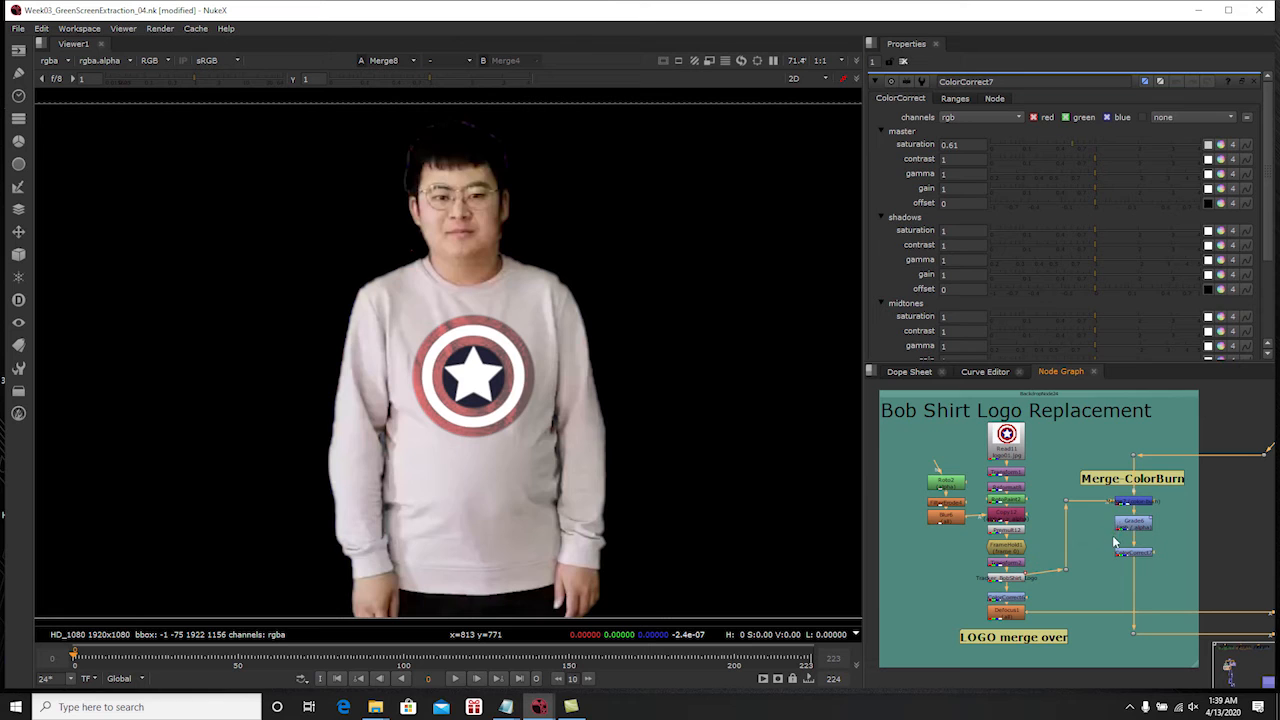
middle_drag(1152, 526, 1103, 515)
scroll(1080, 506, down, 1)
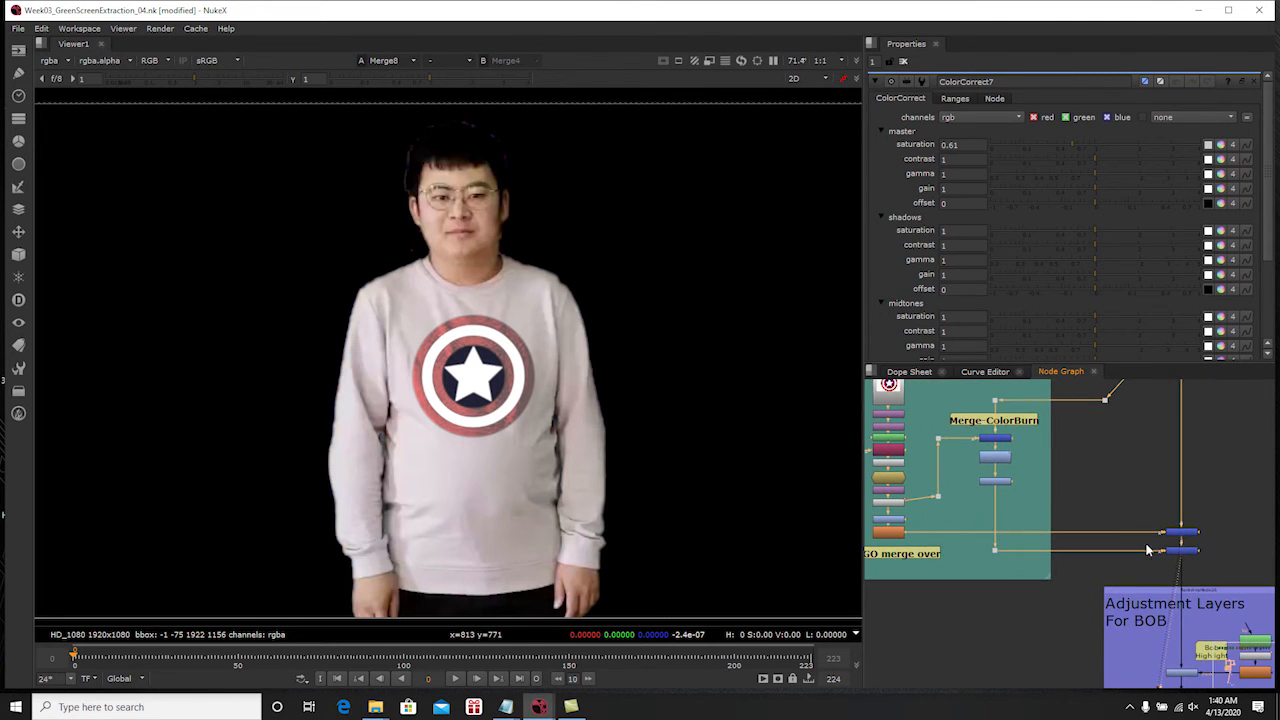
View the output of the highlight ColorCorrect node in the Adjustment Layers group
middle_drag(1188, 565, 1073, 463)
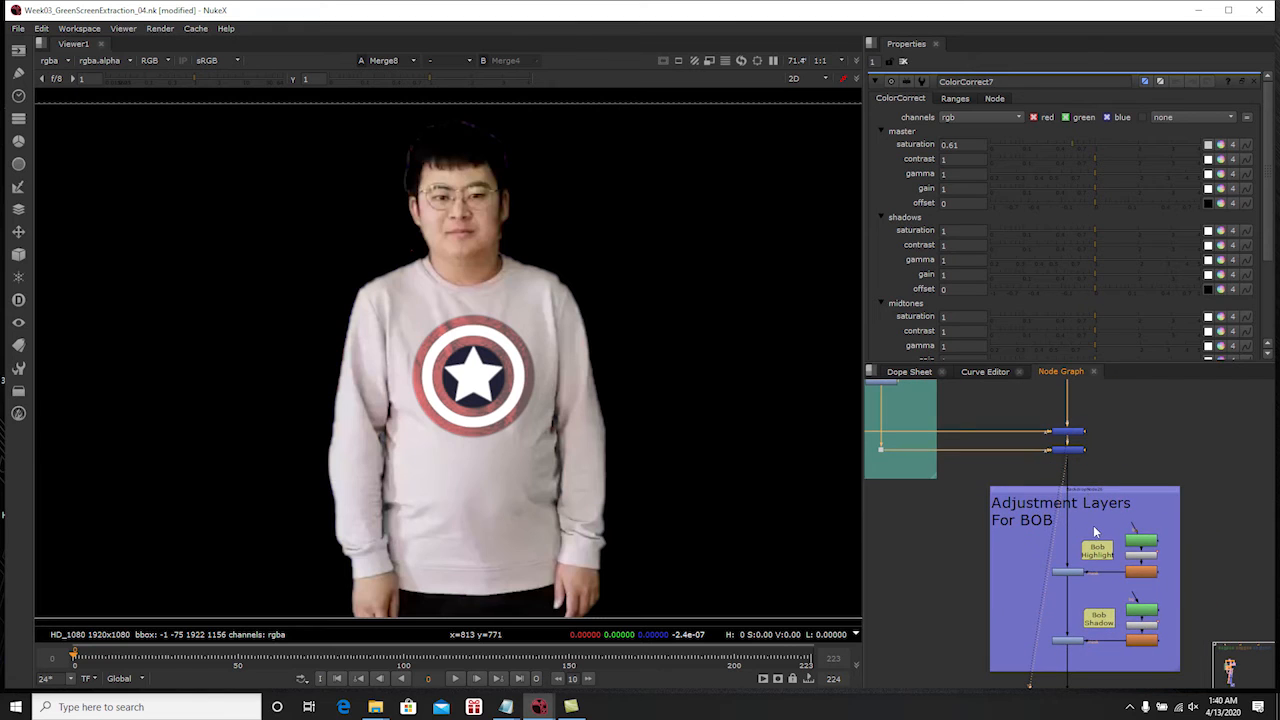
middle_drag(1093, 524, 1080, 505)
scroll(1080, 505, up, 1)
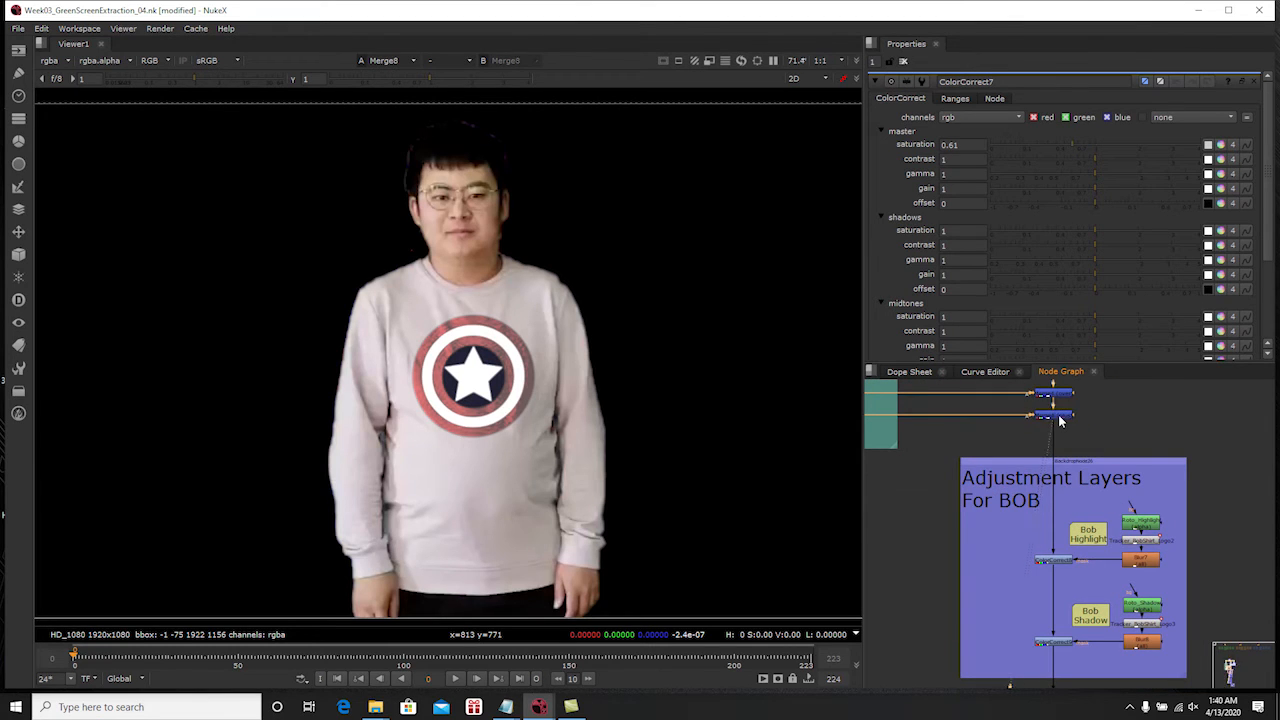
middle_drag(1052, 519, 1024, 487)
scroll(1031, 533, up, 2)
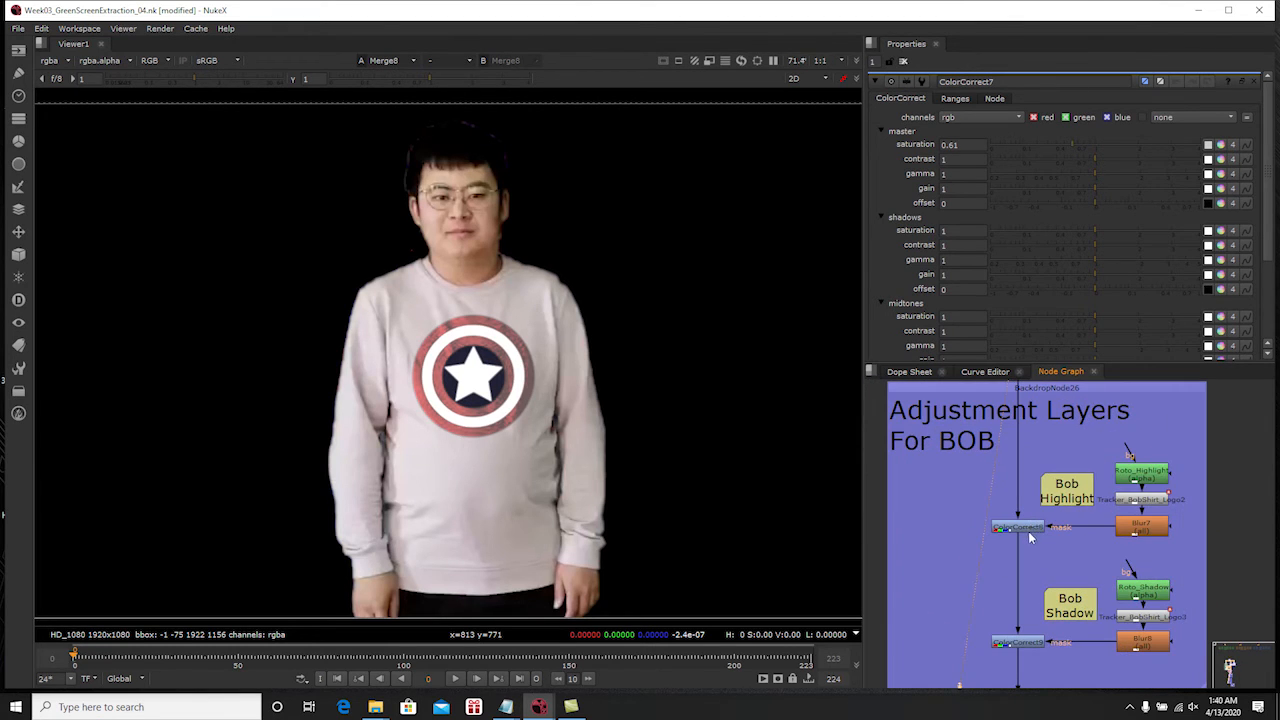
click(1031, 533)
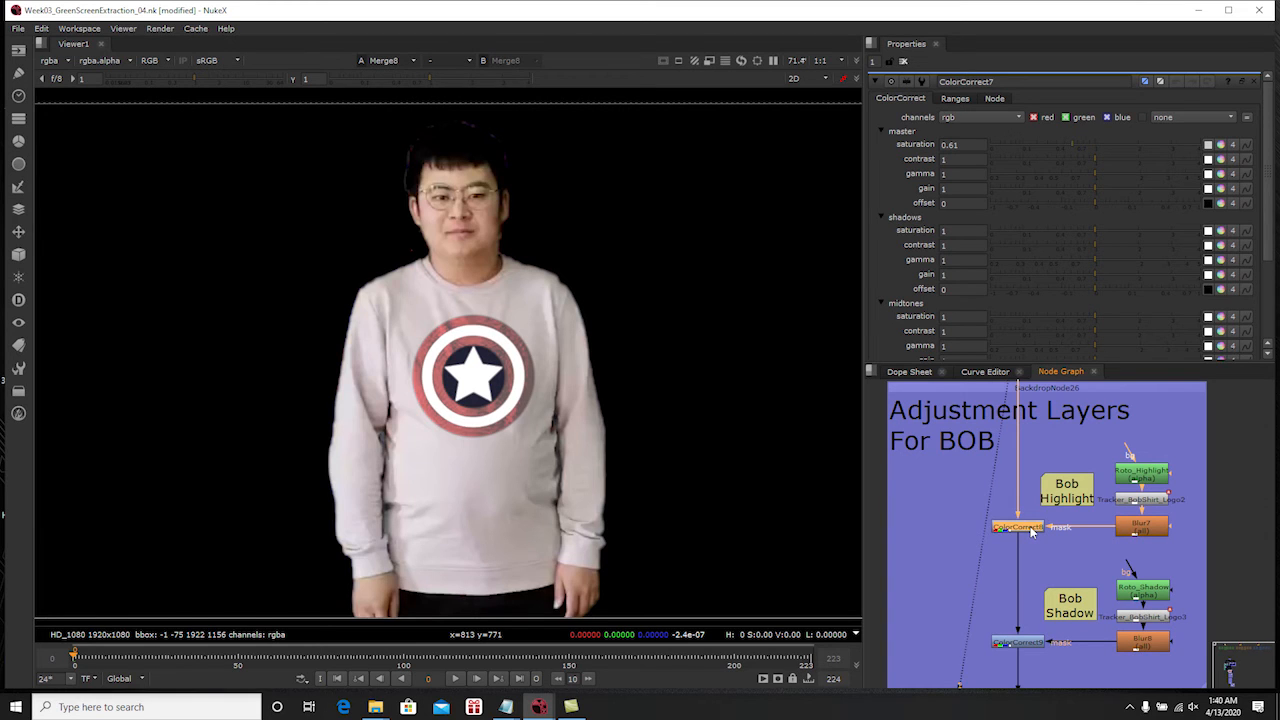
key(1)
View the Merge8 (plus) result again to compare it with the highlight adjustment
middle_drag(1068, 481, 1108, 588)
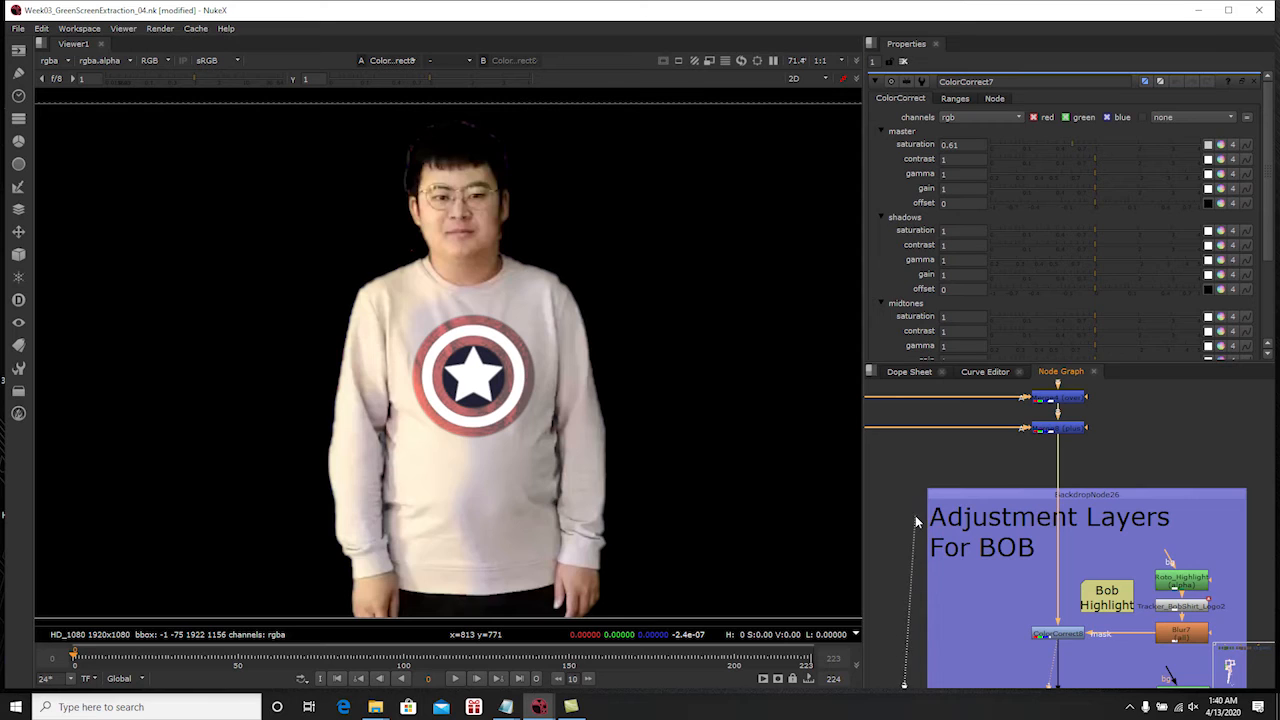
middle_drag(915, 515, 921, 487)
click(1065, 400)
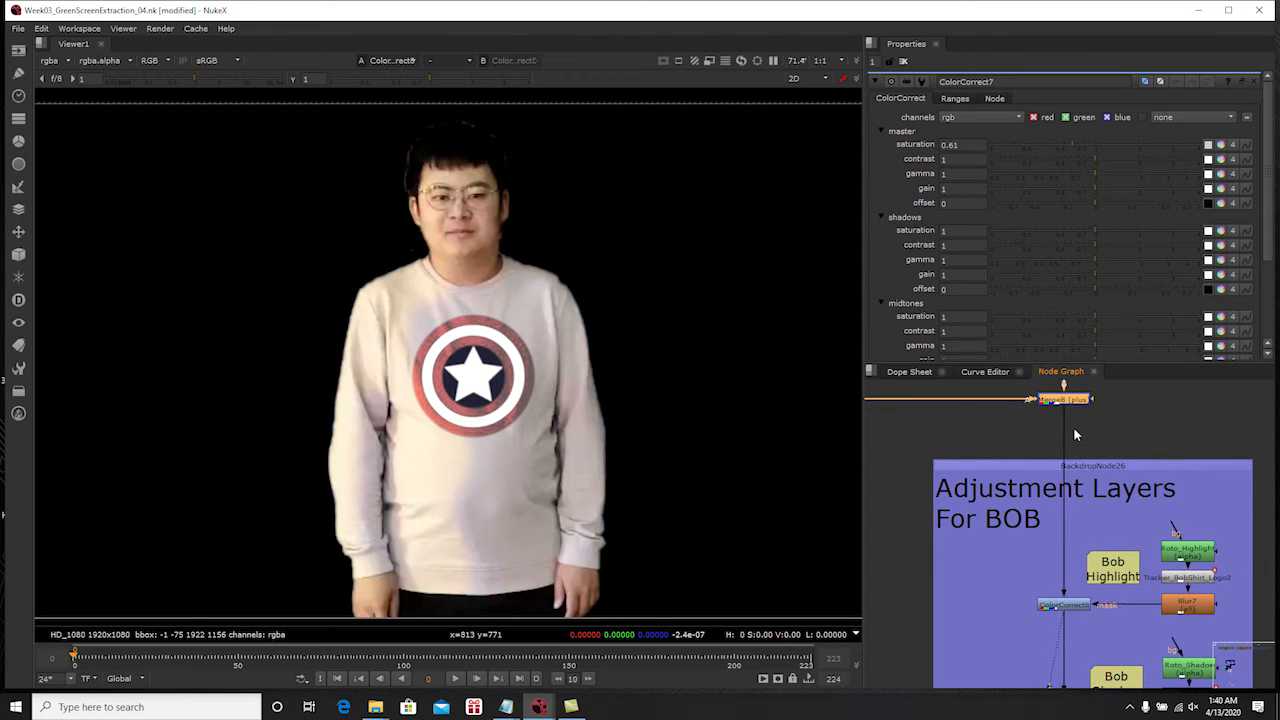
key(1)
Select the highlight and shadow adjustment nodes in the Adjustment Layers group
scroll(1048, 486, down, 2)
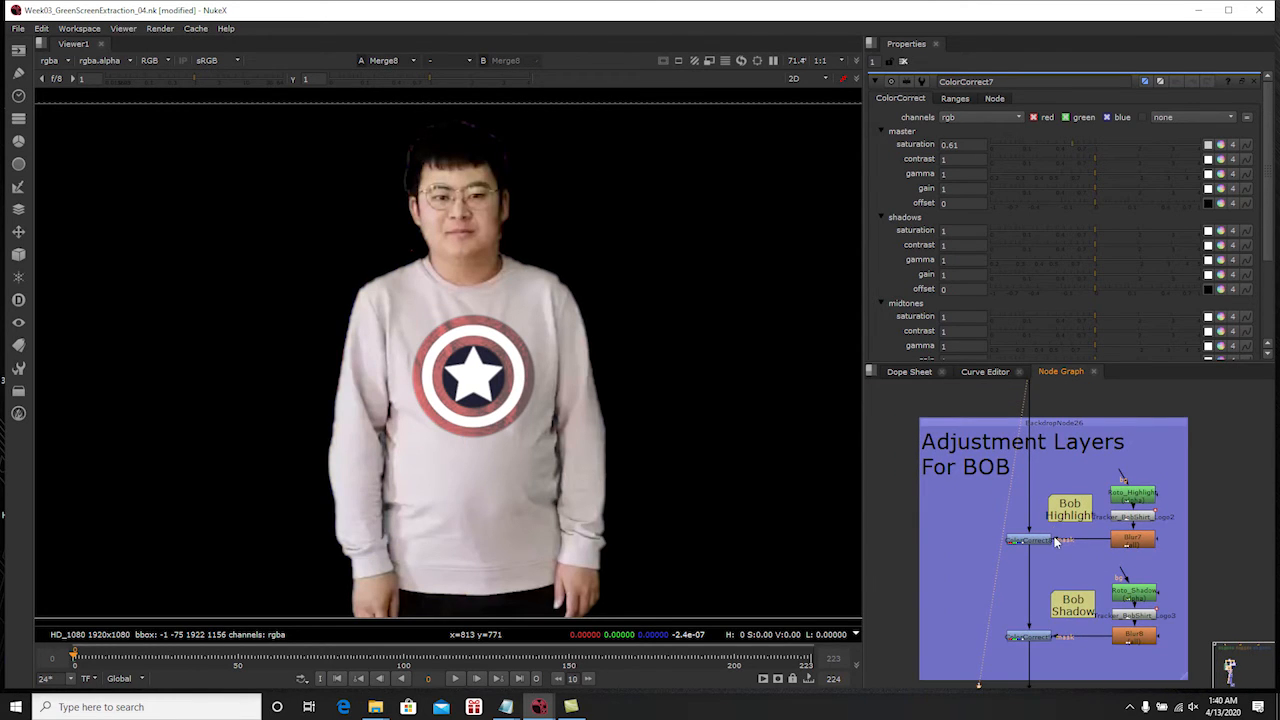
scroll(958, 430, down, 1)
drag(900, 380, 1045, 612)
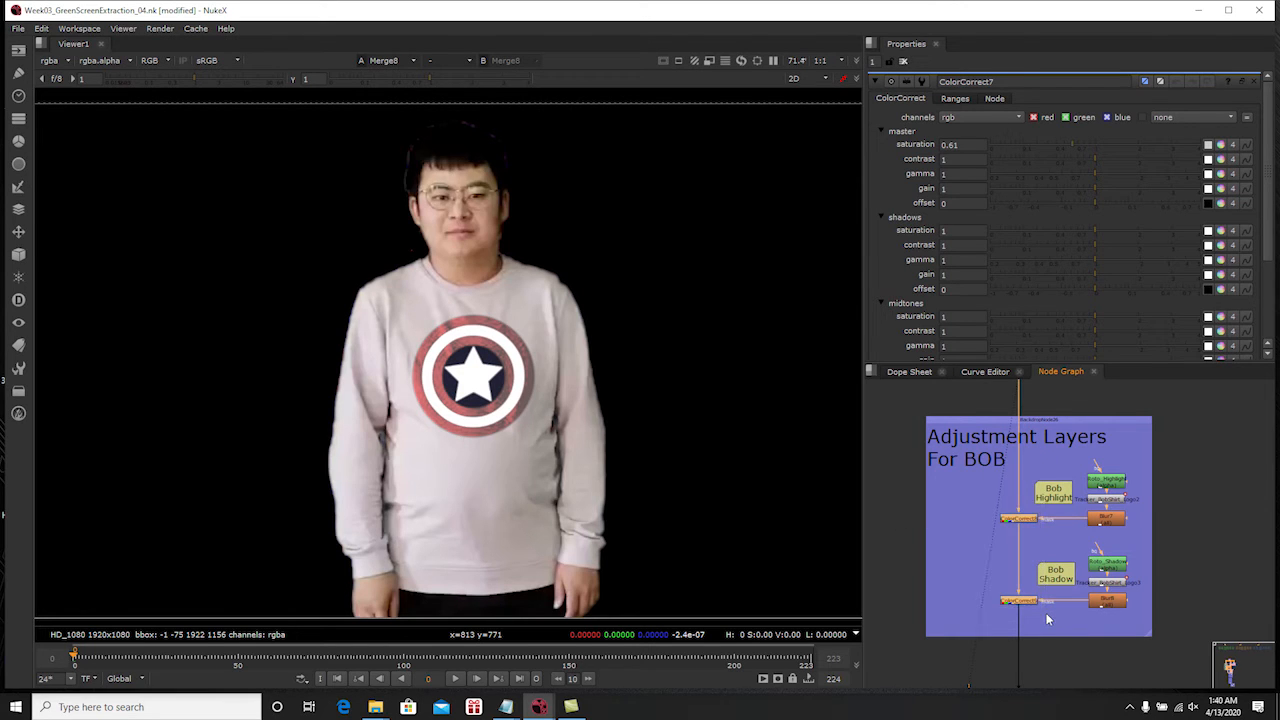
View the output of Merge1 (over) in the BG Integration group to see the figure over the background
scroll(1100, 653, down, 3)
middle_drag(1100, 653, 1072, 516)
scroll(1026, 600, down, 1)
scroll(1032, 602, up, 5)
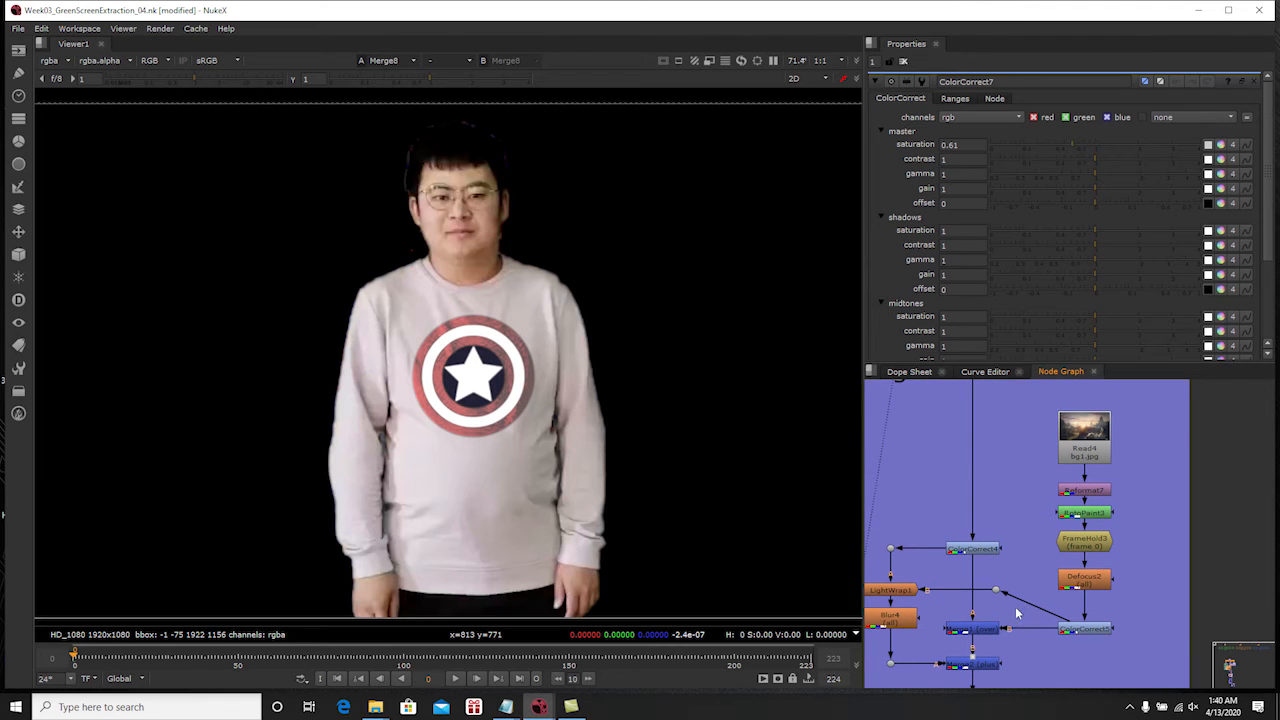
click(981, 631)
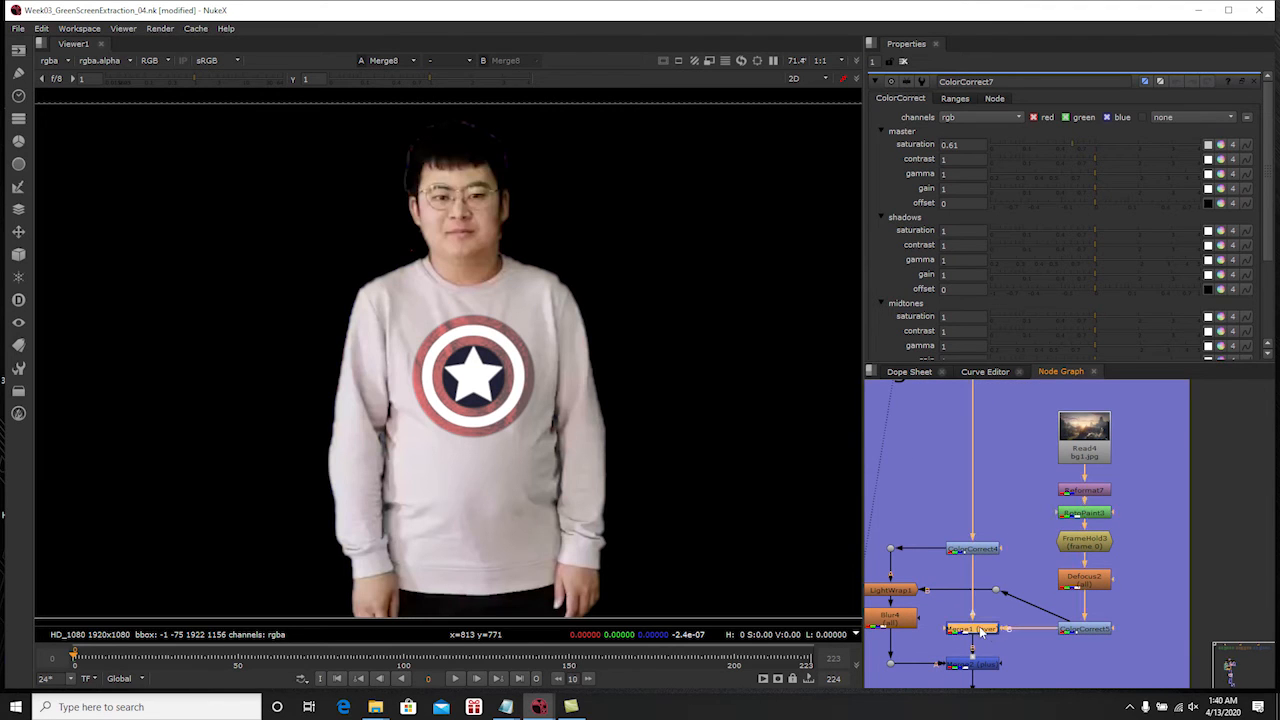
key(1)
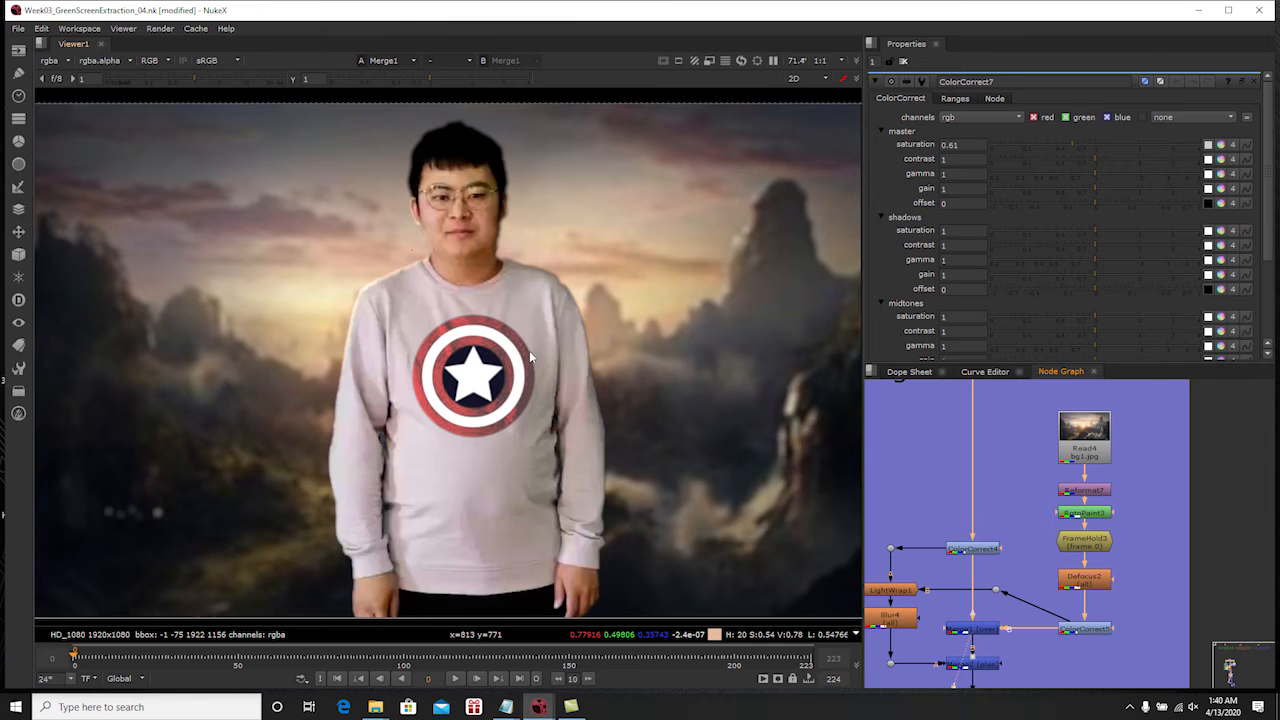
scroll(533, 359, down, 2)
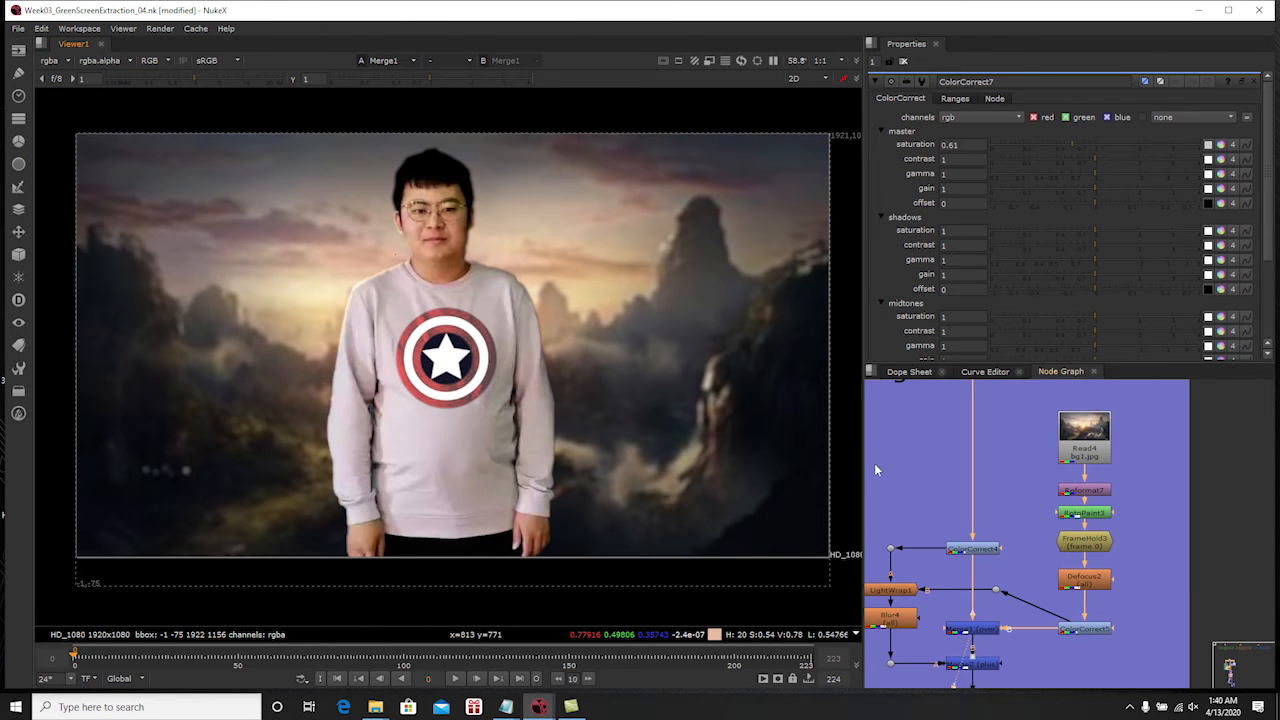
Open Roto_Highlight in the Adjustment Layers group to show its mask shape over the composite
mouse_move(1001, 477)
middle_down()
mouse_move(1062, 563)
mouse_move(995, 481)
middle_up()
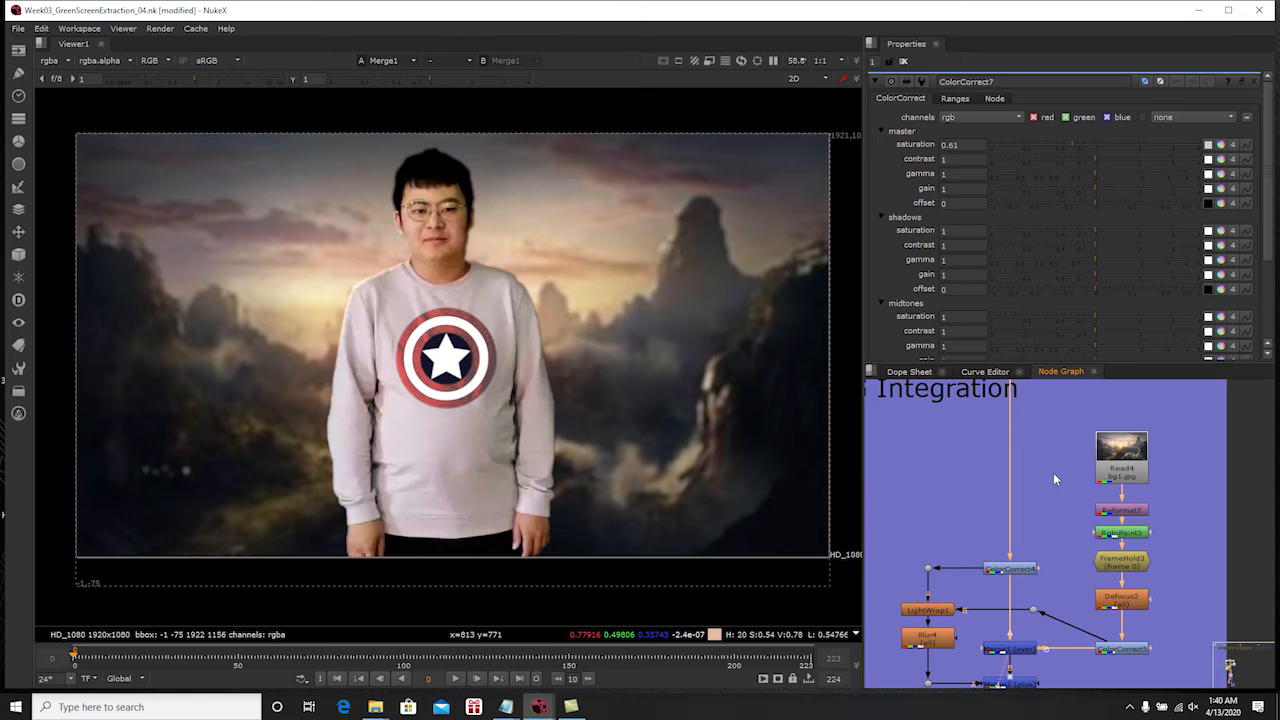
scroll(1050, 467, down, 1)
middle_drag(1044, 411, 1078, 592)
scroll(1056, 487, down, 1)
scroll(1084, 492, up, 1)
middle_drag(1084, 491, 1084, 547)
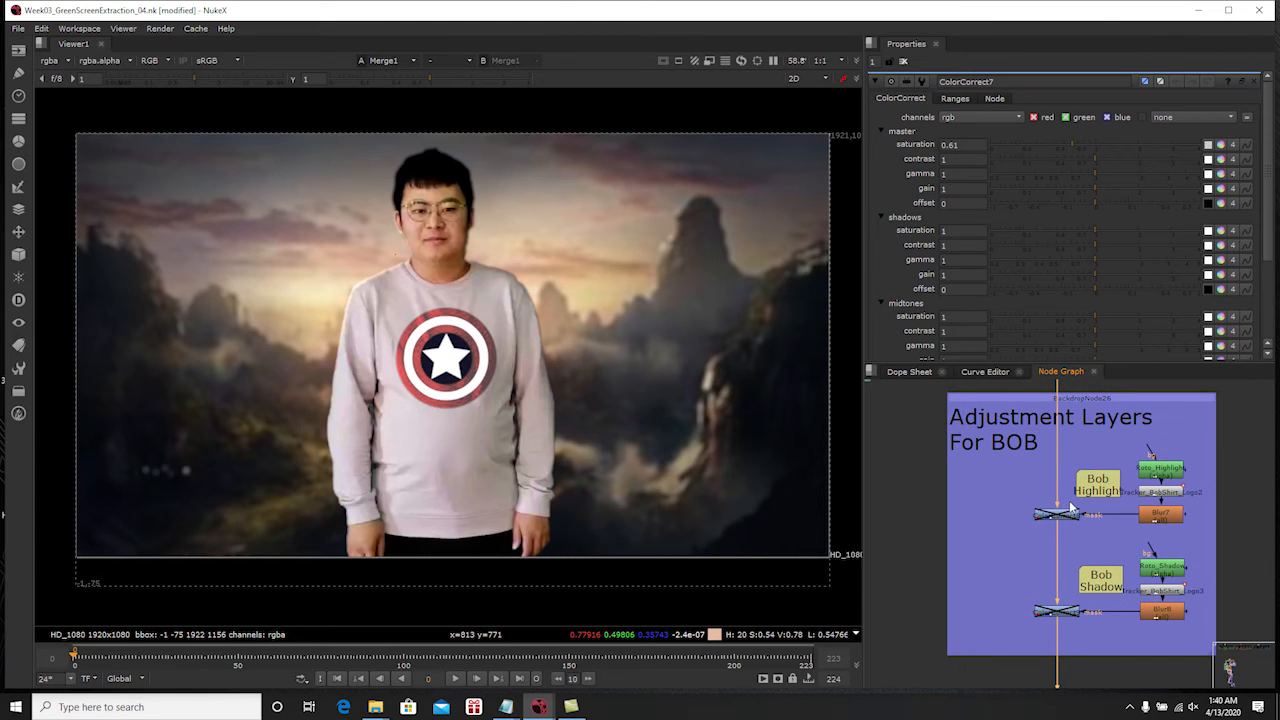
double_click(1155, 474)
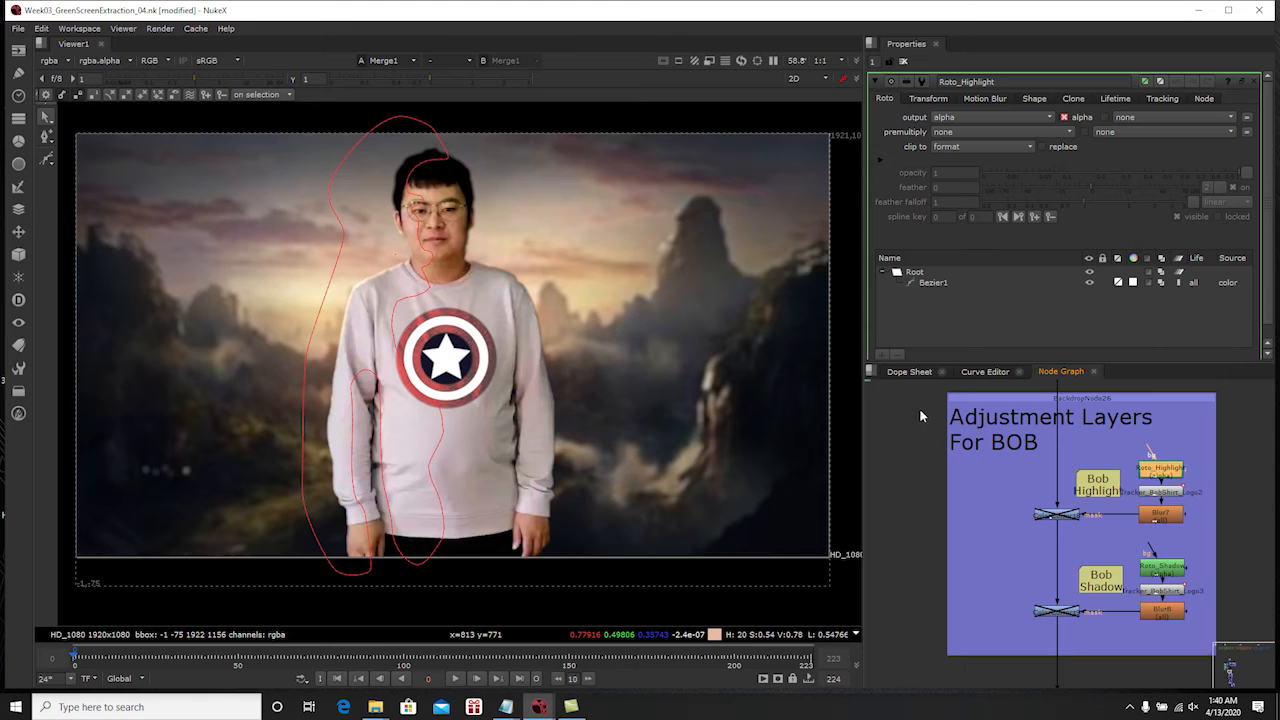
Enable the highlight node ColorCorrect8, switching it off and on several times to compare its effect on the figure
scroll(1143, 496, up, 3)
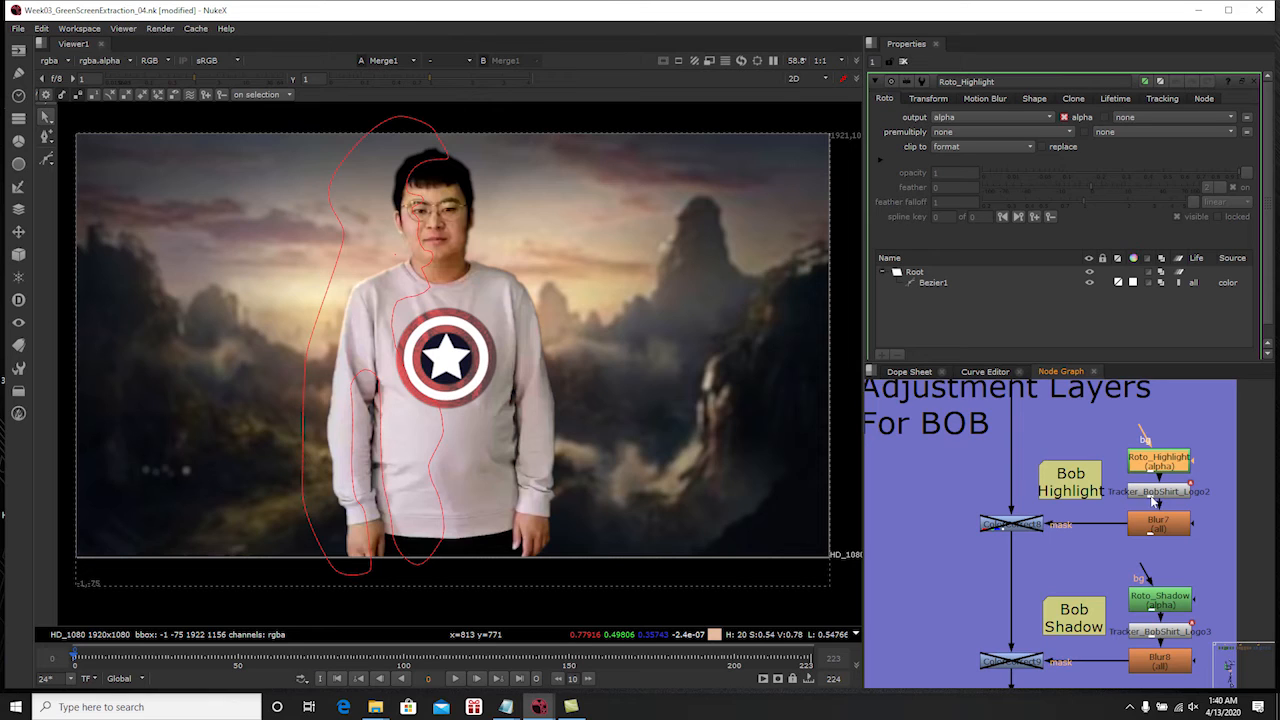
click(1012, 525)
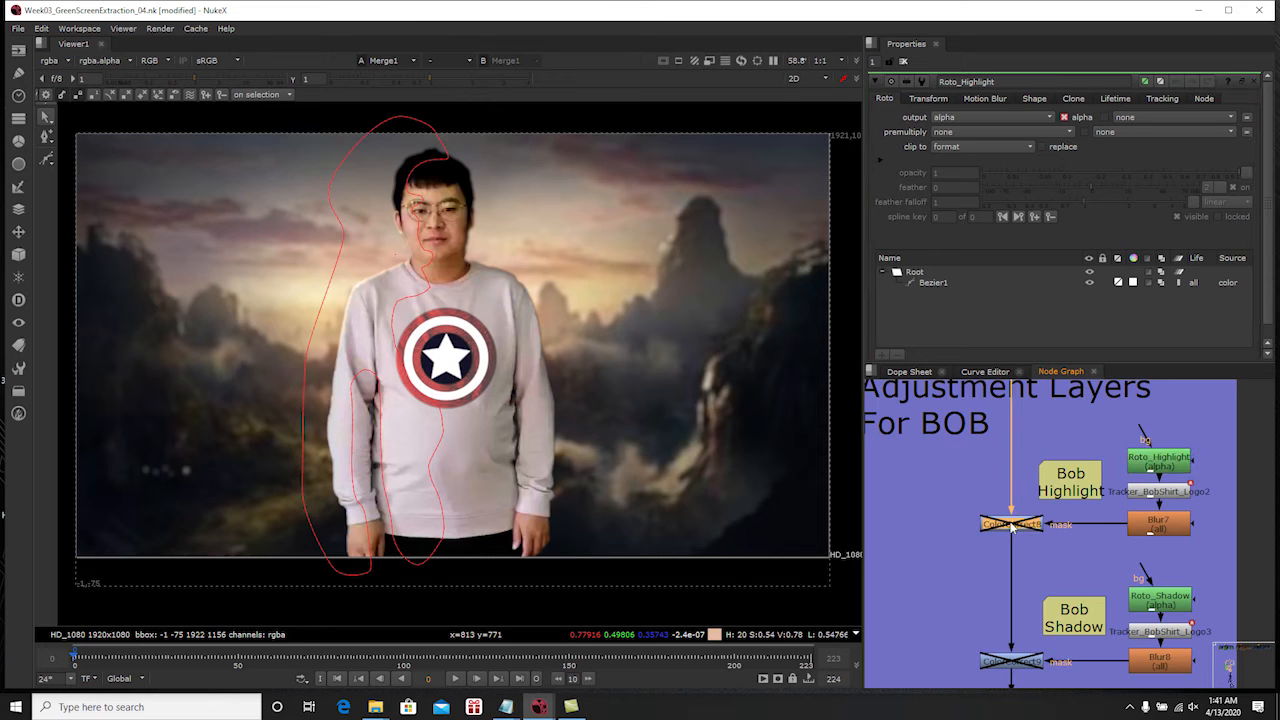
key(d)
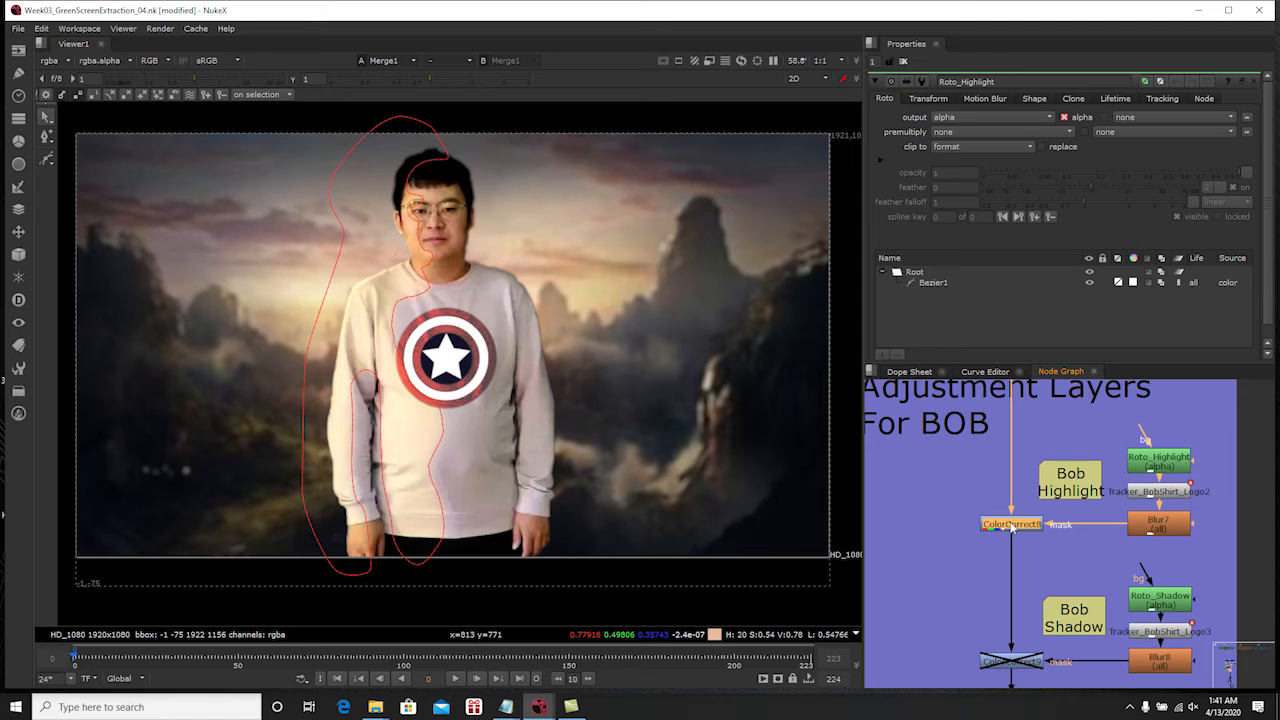
key(d)
key(d)
key(d)
key(d)
key(d)
key(d)
Clear all open node settings and open only those of ColorCorrect8 to examine its master gain values
double_click(1012, 527)
click(903, 62)
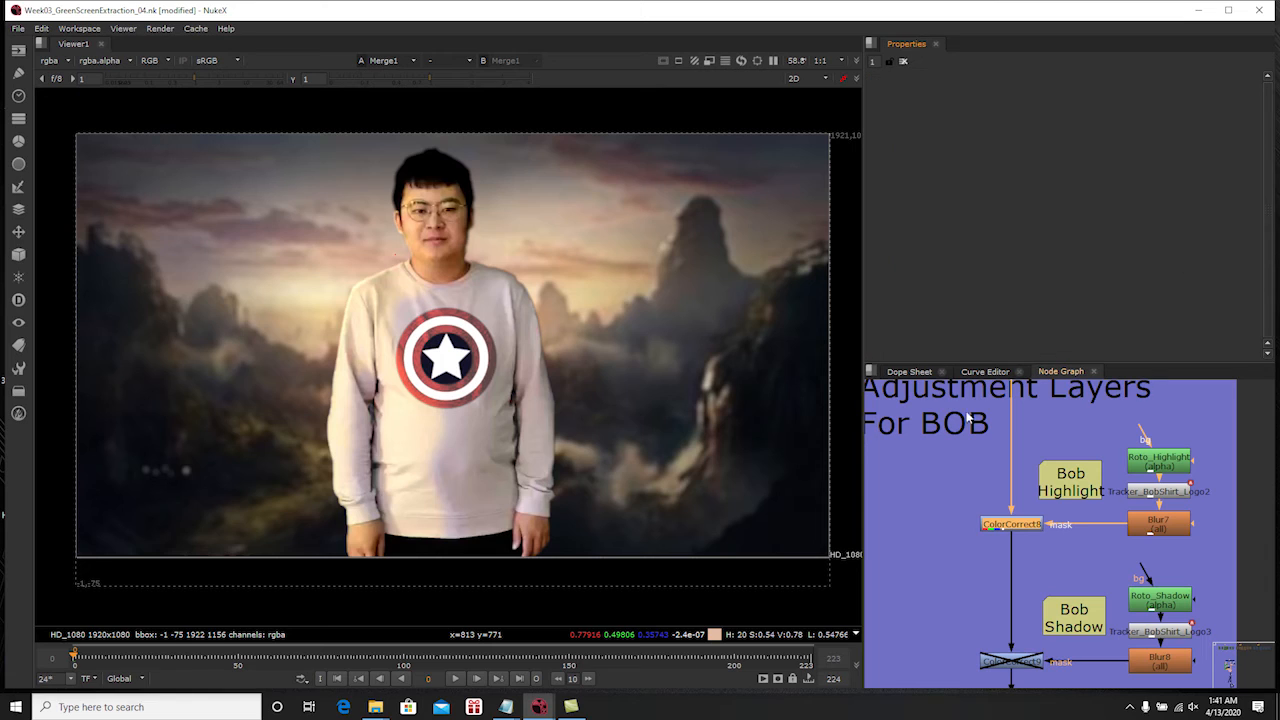
double_click(1023, 528)
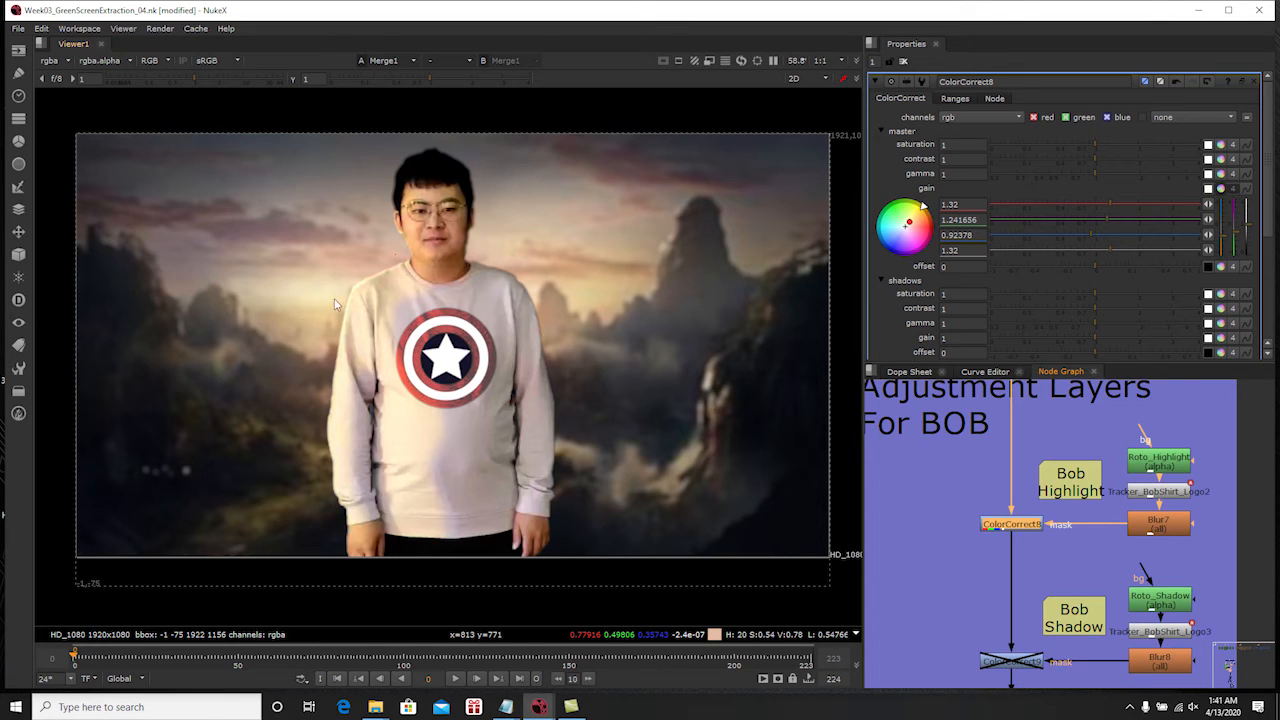
Show the Roto_Shadow mask shape and enable the shadow node ColorCorrect9, switching it off and on to compare its effect
middle_drag(1039, 526, 1030, 470)
double_click(1150, 546)
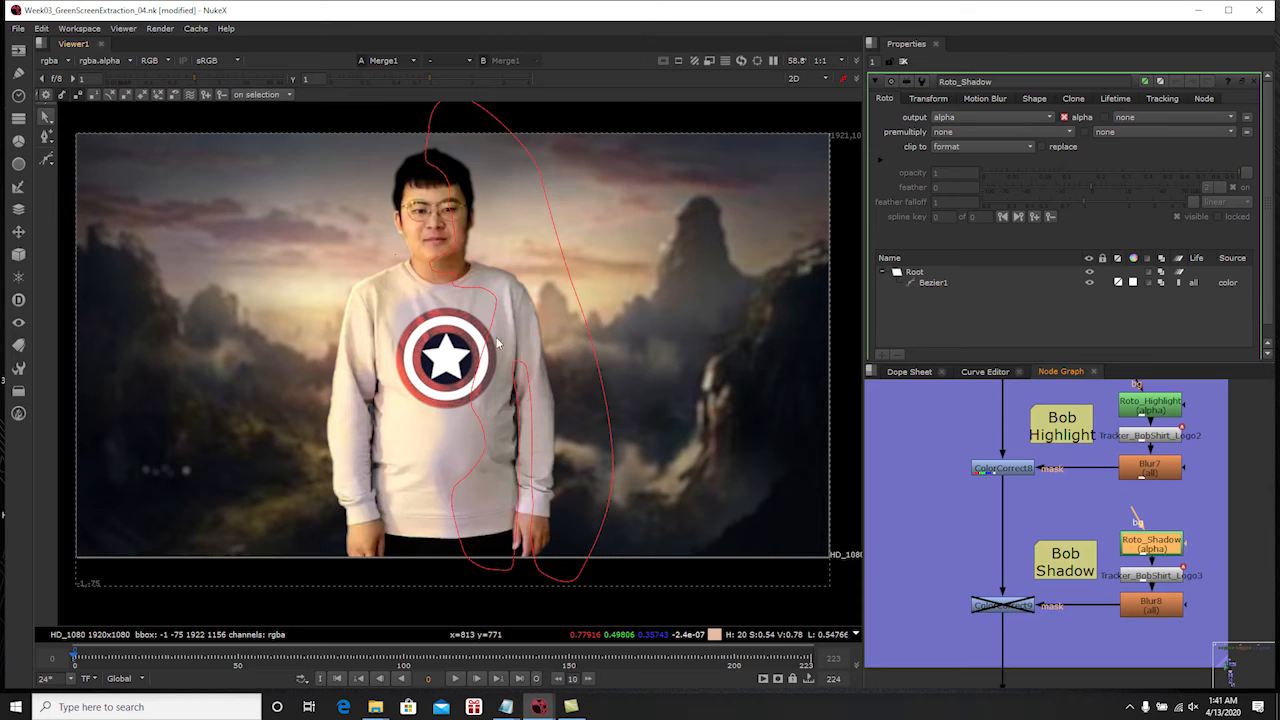
click(995, 606)
key(d)
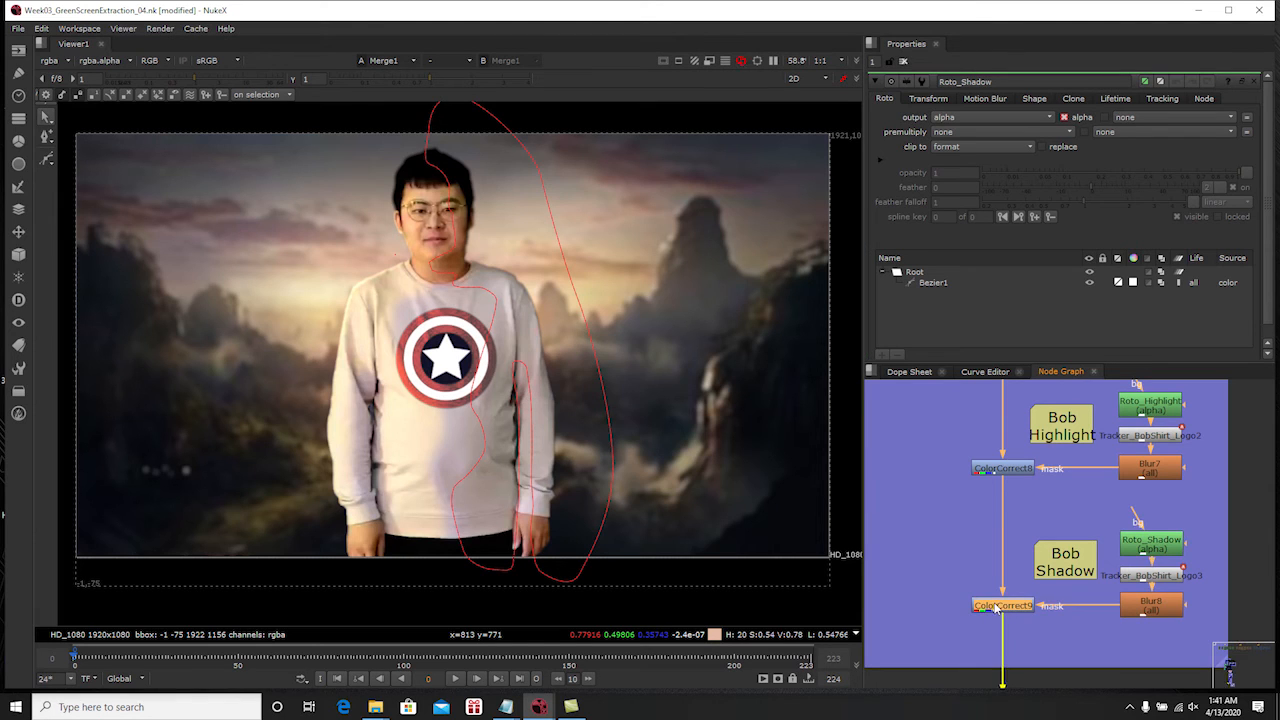
key(d)
key(d)
key(d)
key(d)
key(d)
key(d)
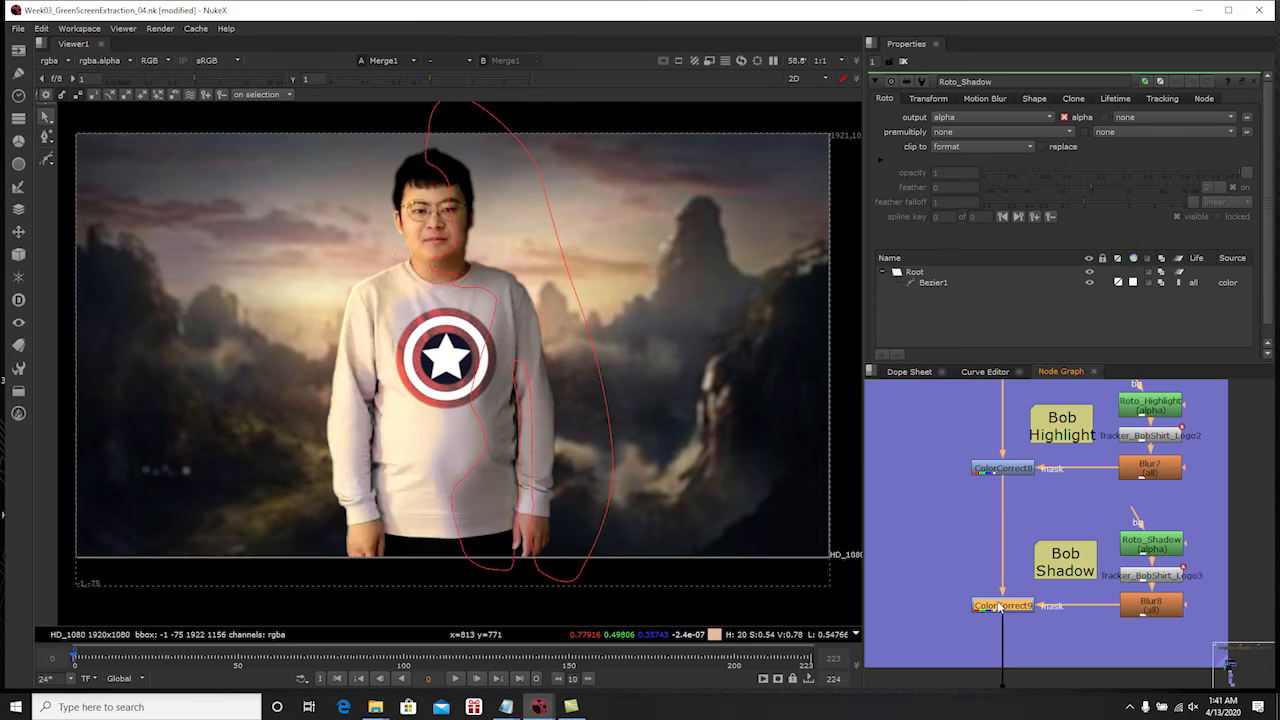
Open the ColorCorrect9 settings, and switch both the highlight and shadow corrections off and on together to compare their combined effect
double_click(1000, 606)
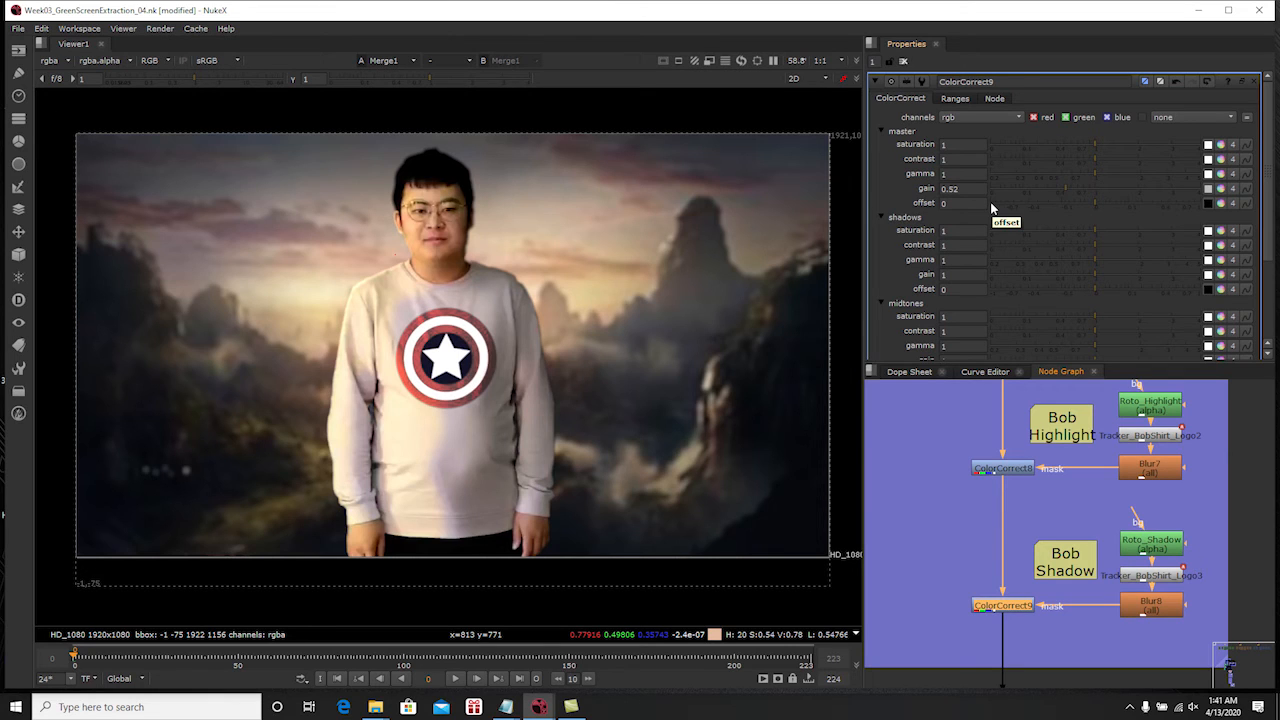
middle_drag(1104, 583, 1073, 508)
scroll(1073, 508, down, 2)
scroll(1069, 536, down, 2)
mouse_move(1046, 563)
middle_down()
mouse_move(1048, 528)
mouse_move(1048, 567)
middle_up()
scroll(982, 506, up, 1)
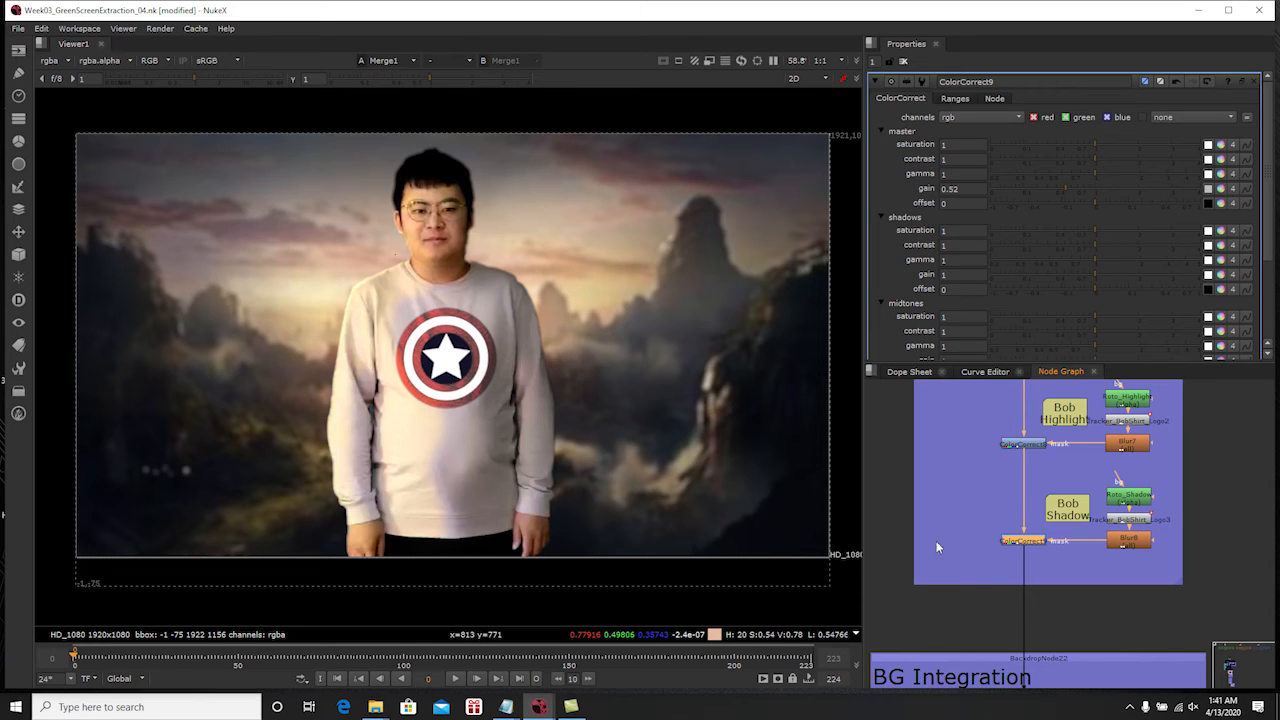
drag(967, 410, 1053, 555)
key(d)
key(d)
key(d)
key(d)
key(d)
key(d)
key(d)
key(d)
Open ColorCorrect4 in the BG Integration group and switch it off and on to compare its effect on the composite
scroll(1060, 570, down, 2)
middle_drag(1063, 612, 1060, 473)
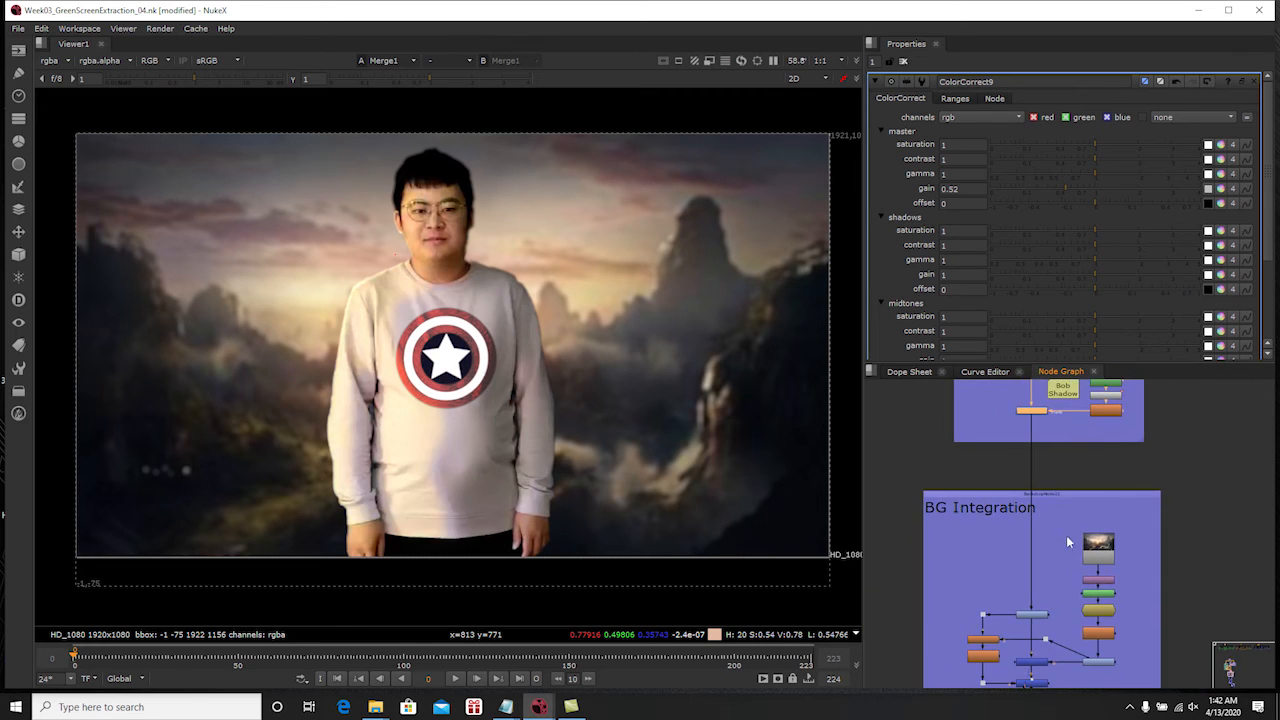
scroll(1068, 602, up, 1)
middle_drag(1048, 628, 1070, 547)
scroll(1066, 545, up, 2)
click(1037, 540)
key(d)
key(d)
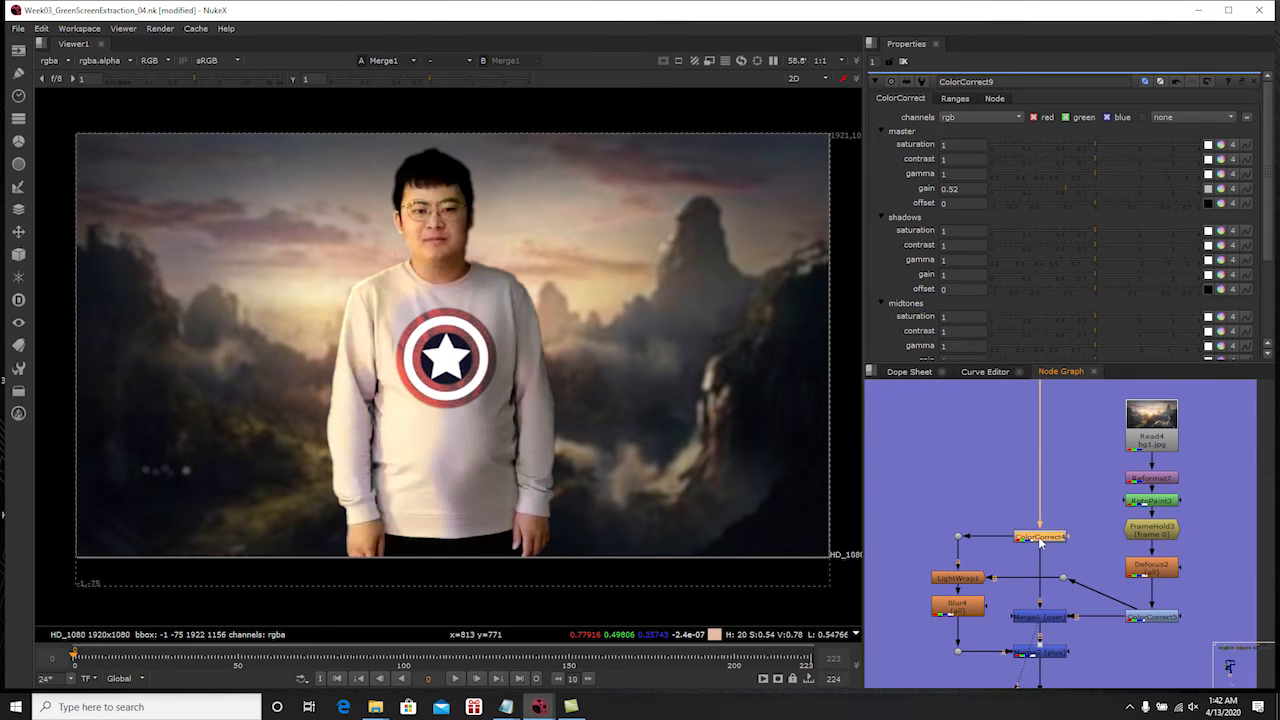
double_click(1040, 538)
key(d)
key(d)
key(d)
key(d)
key(d)
key(d)
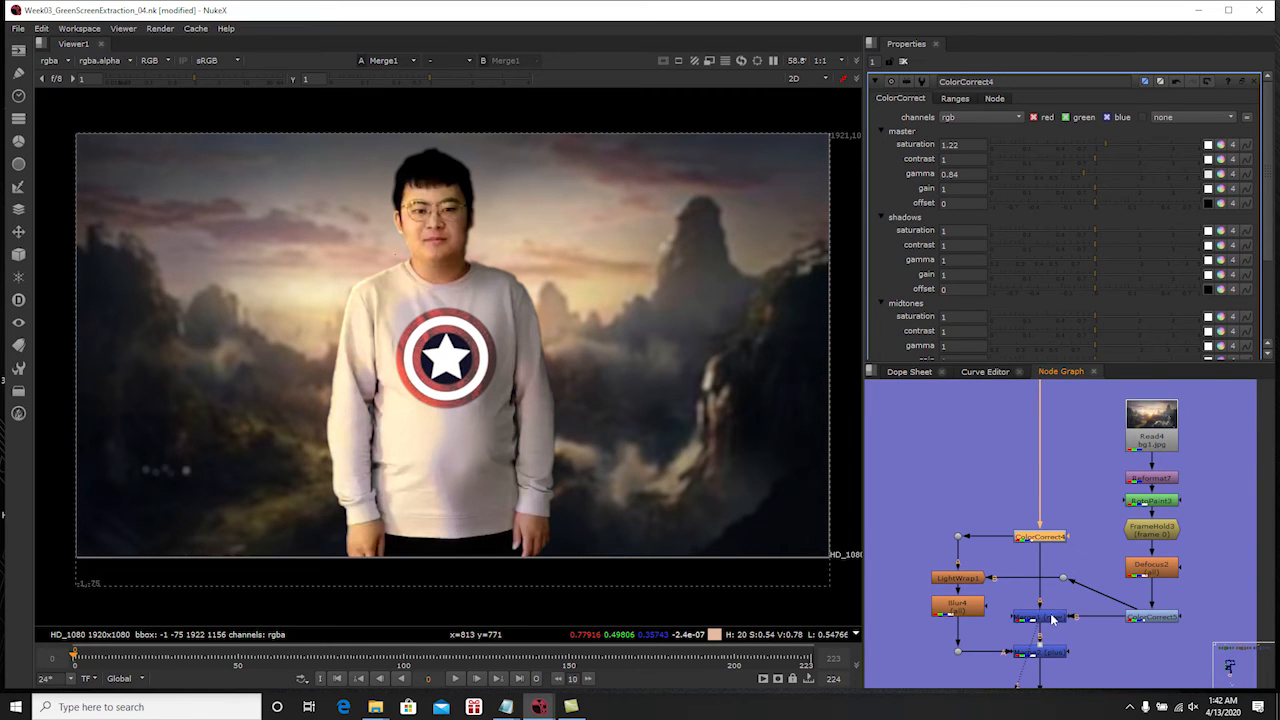
View the output of LightWrap1 and open its settings to examine how the edge wrap is configured
click(1051, 620)
middle_drag(1055, 624, 1139, 630)
scroll(1083, 543, up, 1)
middle_drag(1118, 570, 1091, 509)
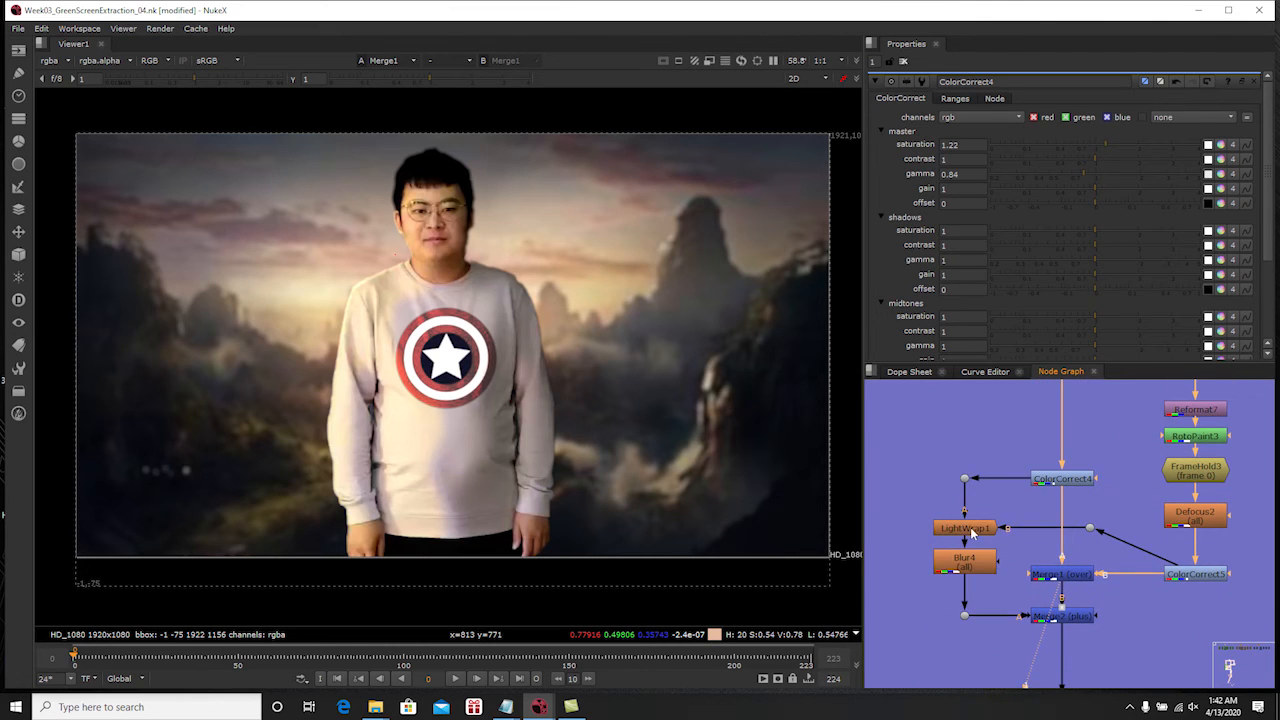
click(964, 528)
key(1)
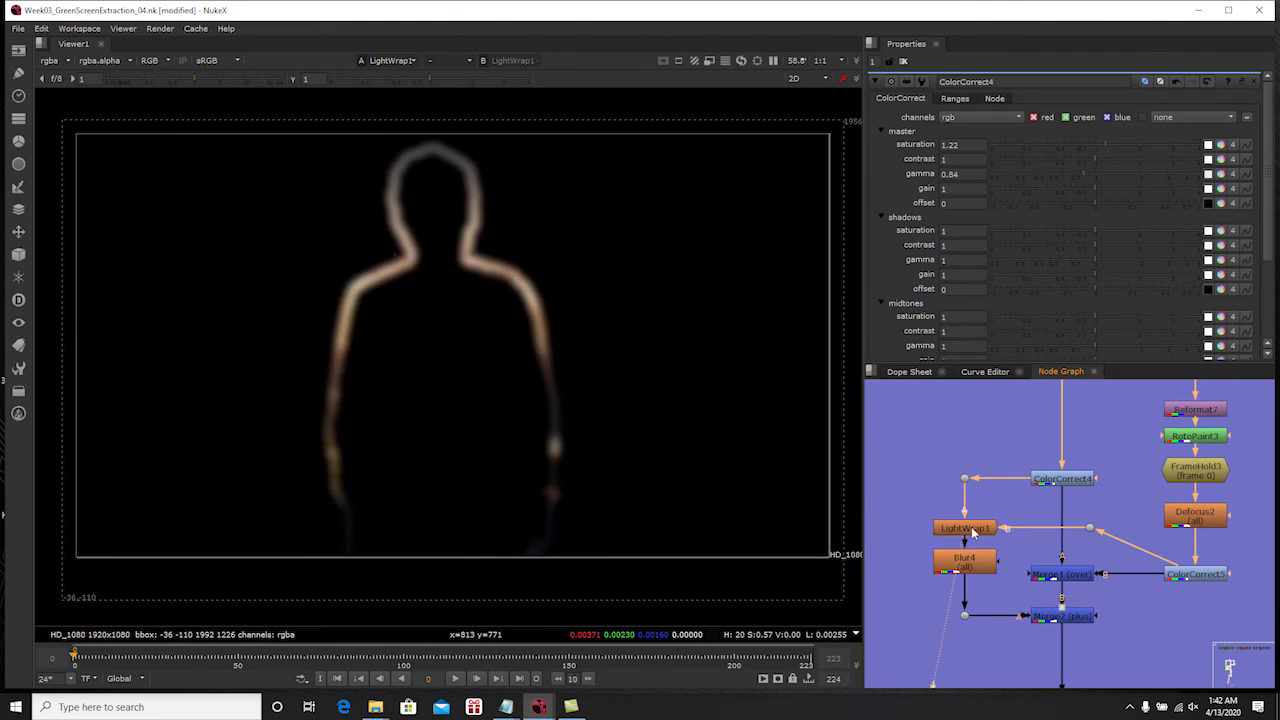
double_click(964, 528)
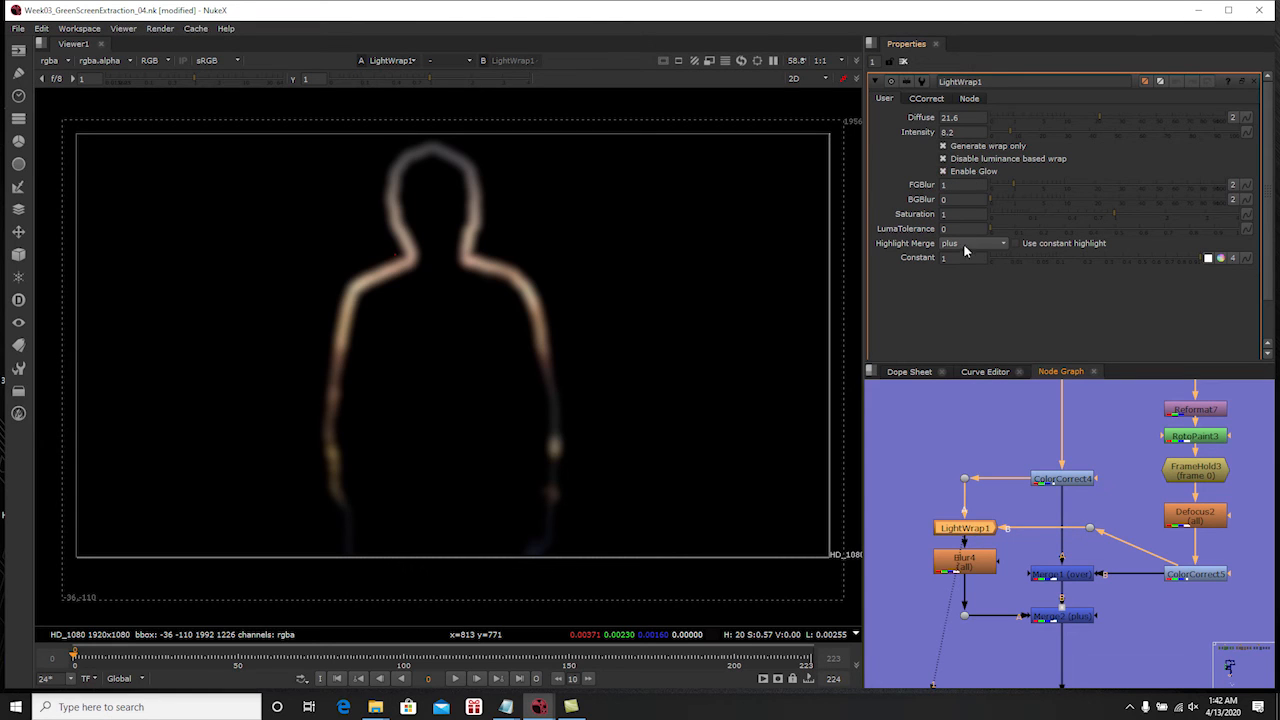
middle_drag(994, 511, 1072, 484)
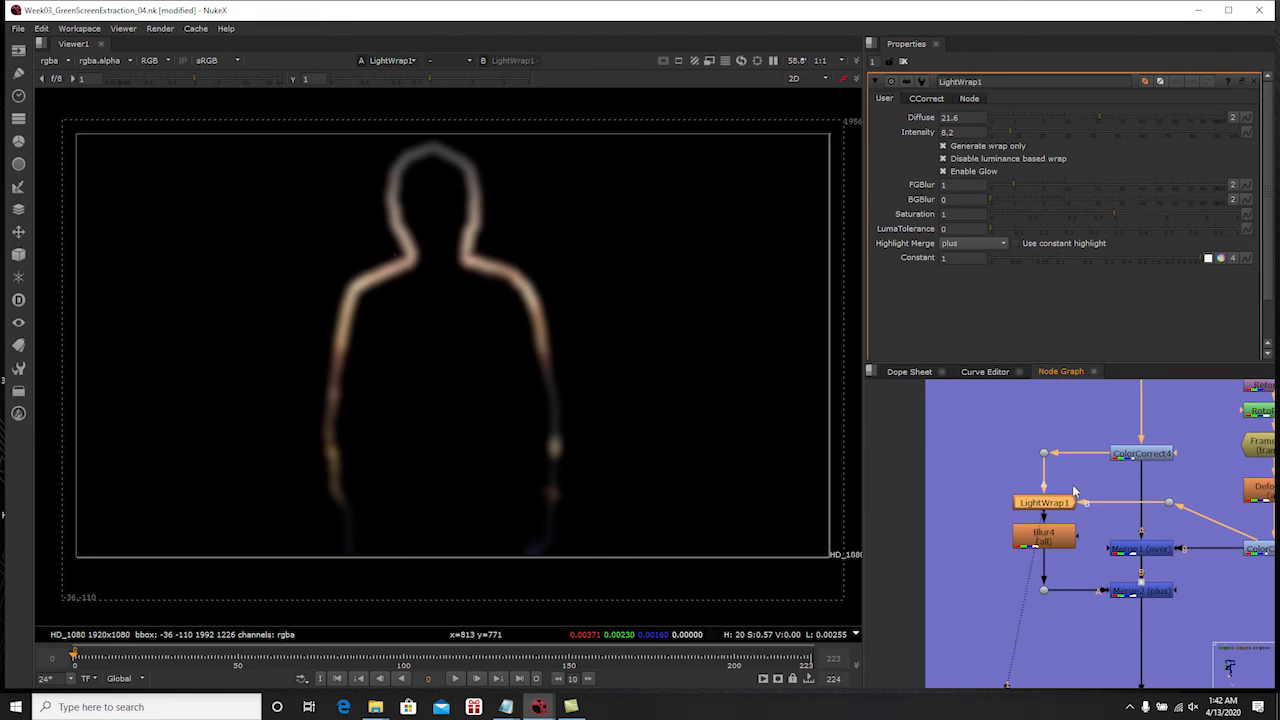
Add another LightWrap node beside LightWrap1, with input A from the ColorCorrect4 branch and input B from ColorCorrect5
click(944, 498)
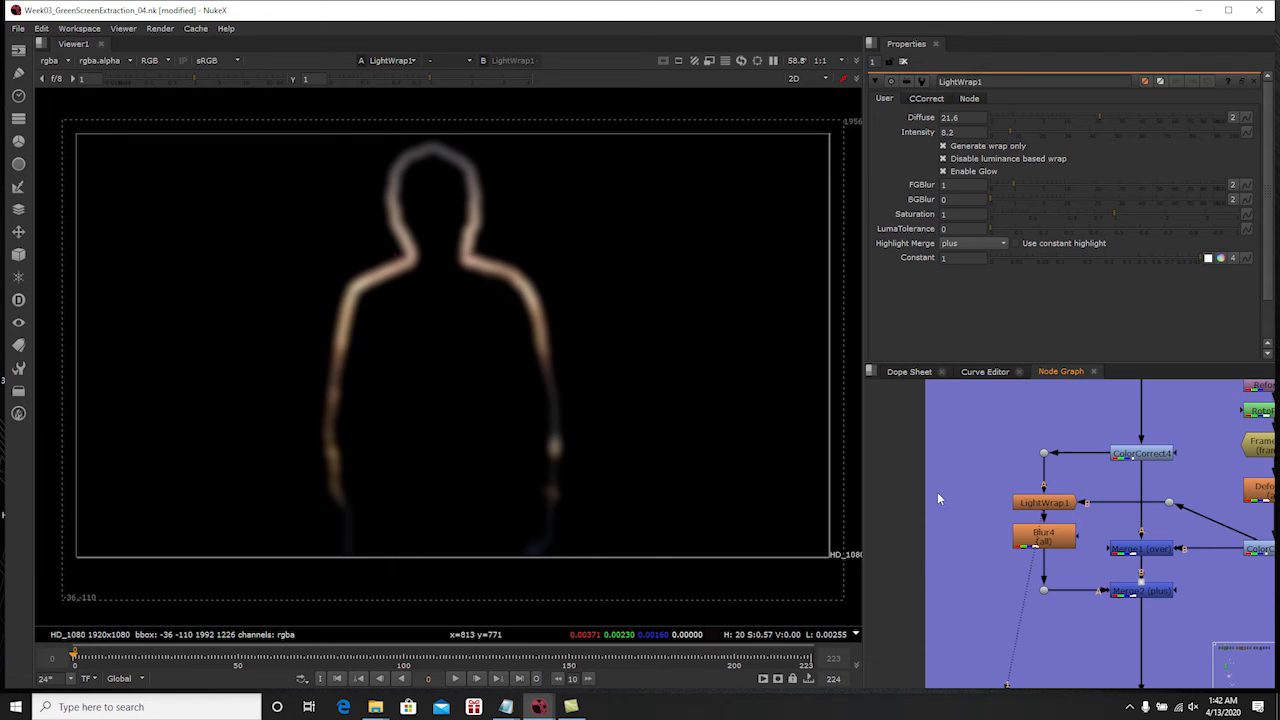
key(Tab)
text(light)
key(Return)
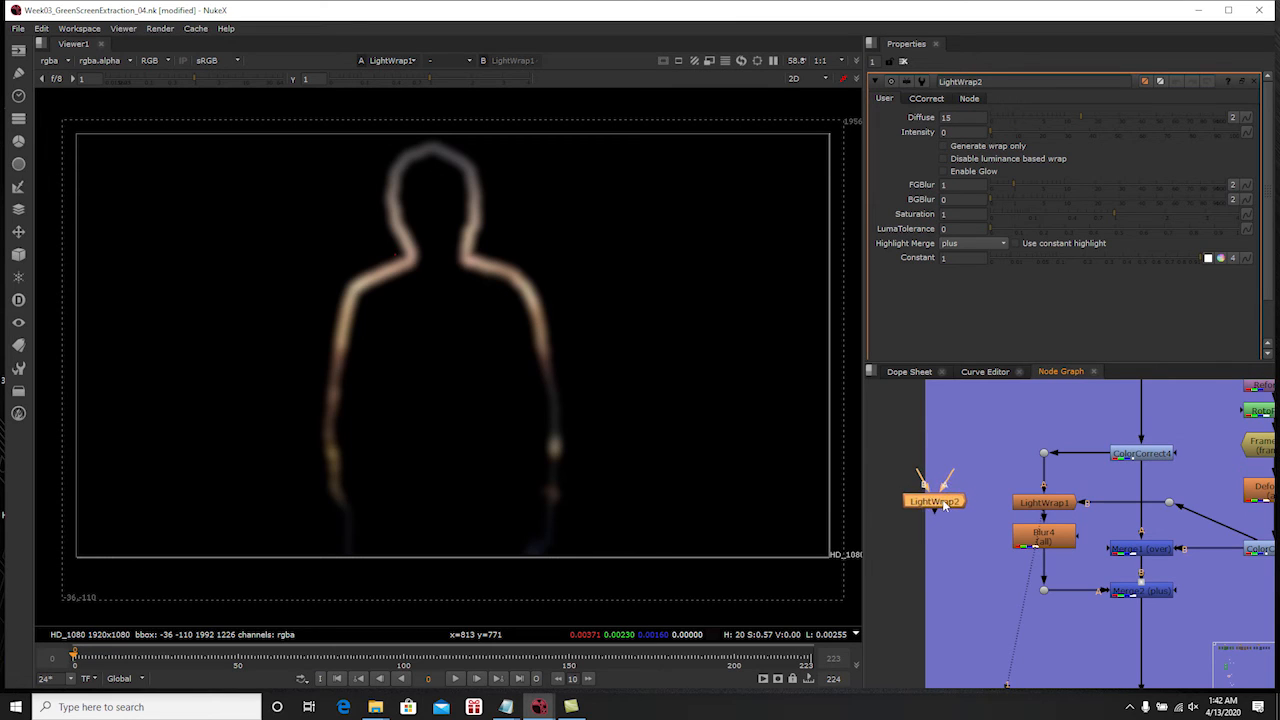
drag(950, 476, 1266, 556)
drag(932, 502, 955, 453)
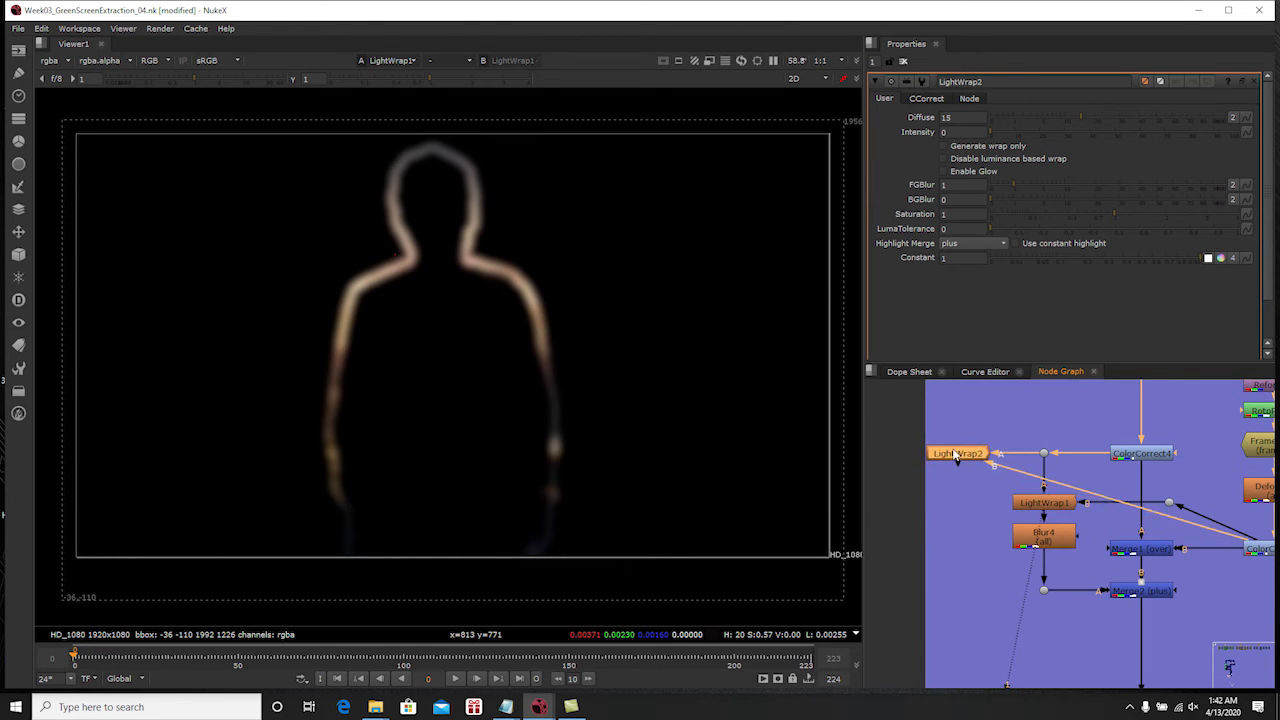
View the new LightWrap node's output and enable Generate wrap only, Disable luminance based wrap and Enable Glow
key(1)
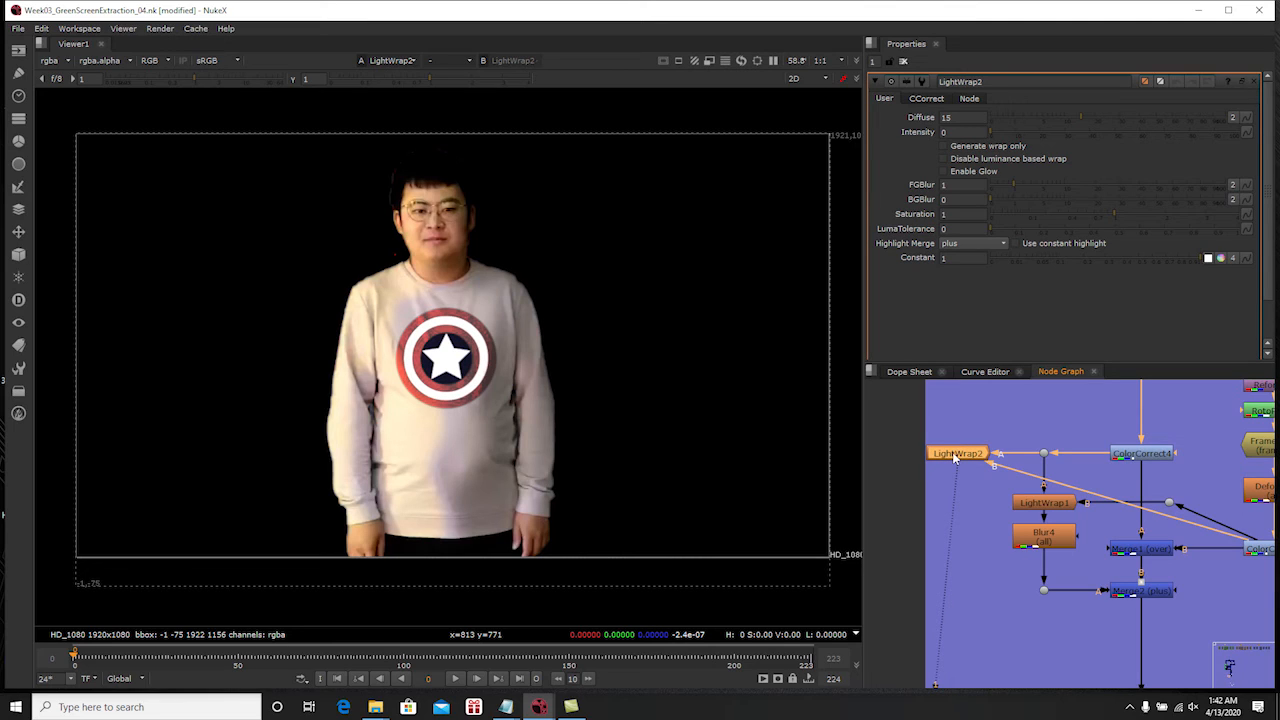
drag(955, 457, 945, 461)
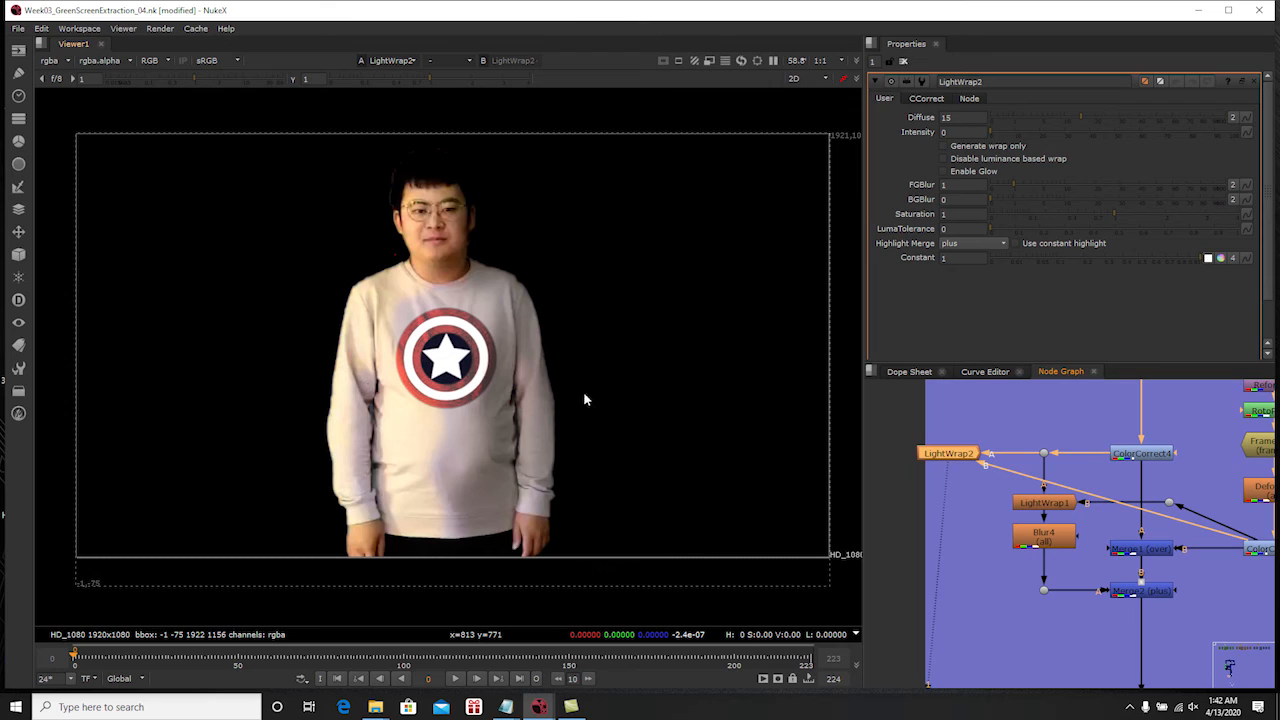
click(943, 147)
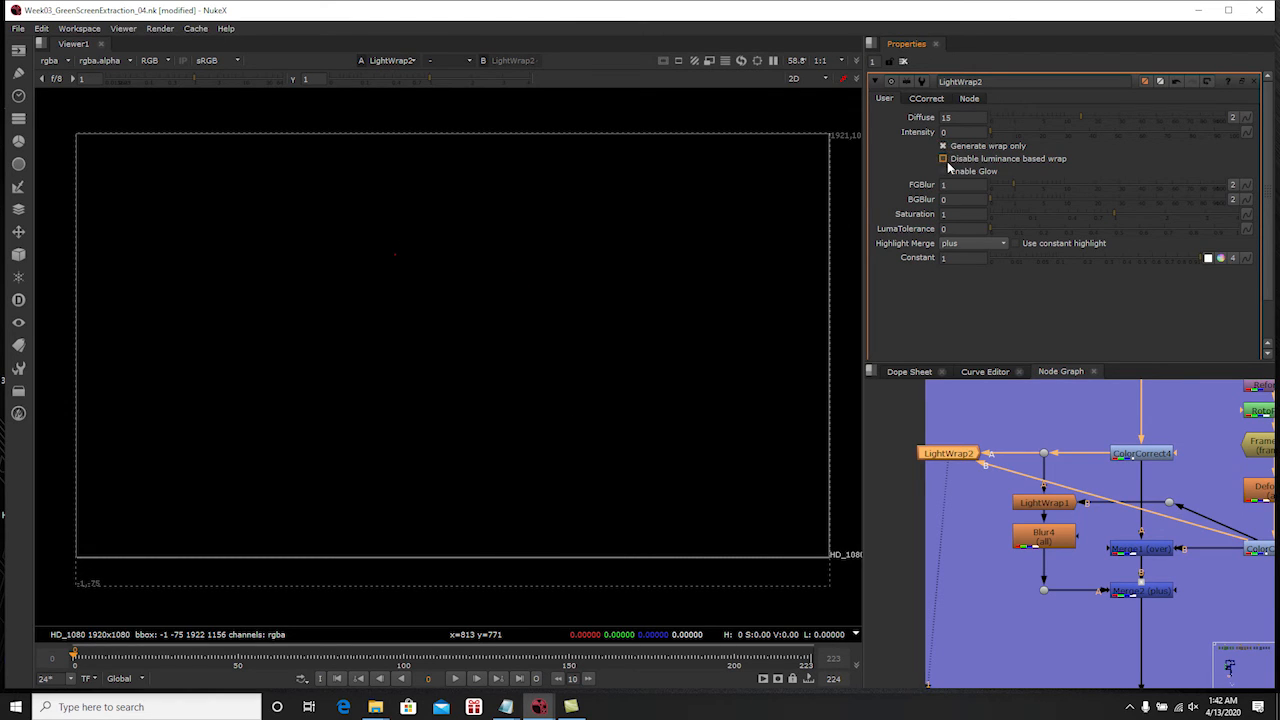
click(945, 161)
click(943, 171)
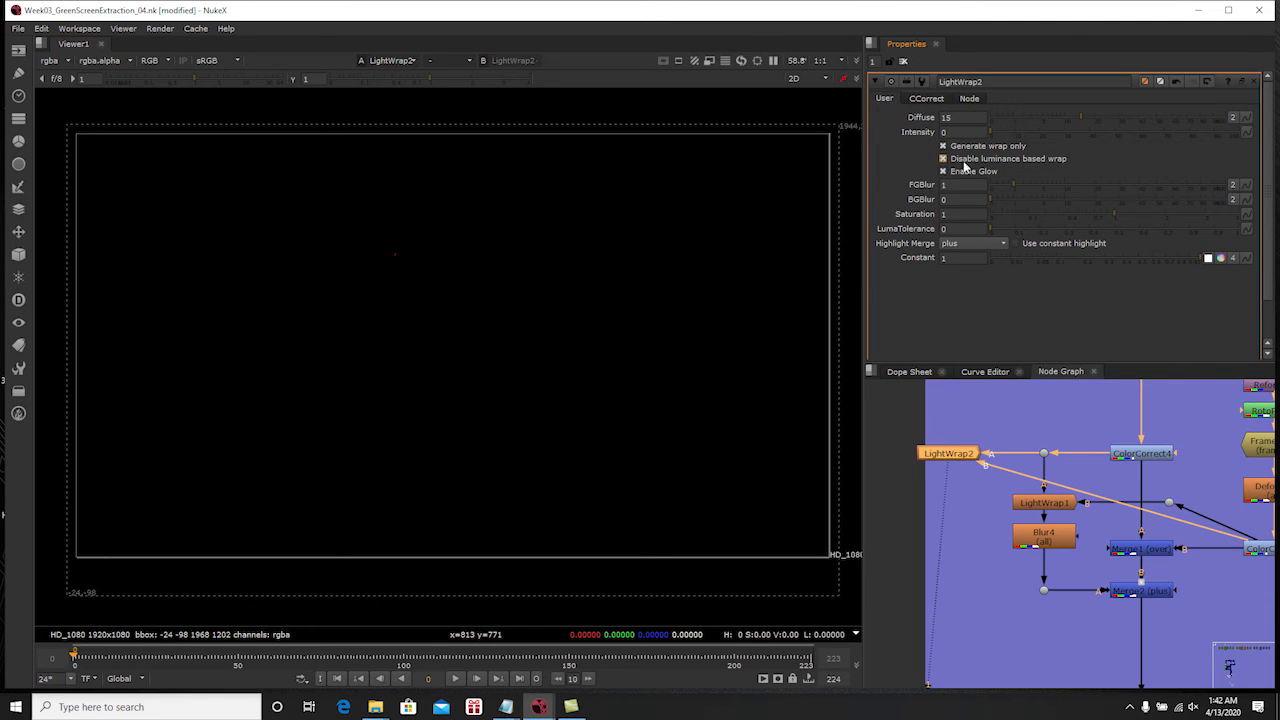
Set the new LightWrap node's Diffuse to 20 and its Intensity to 8.5
click(998, 134)
click(1001, 133)
click(1089, 117)
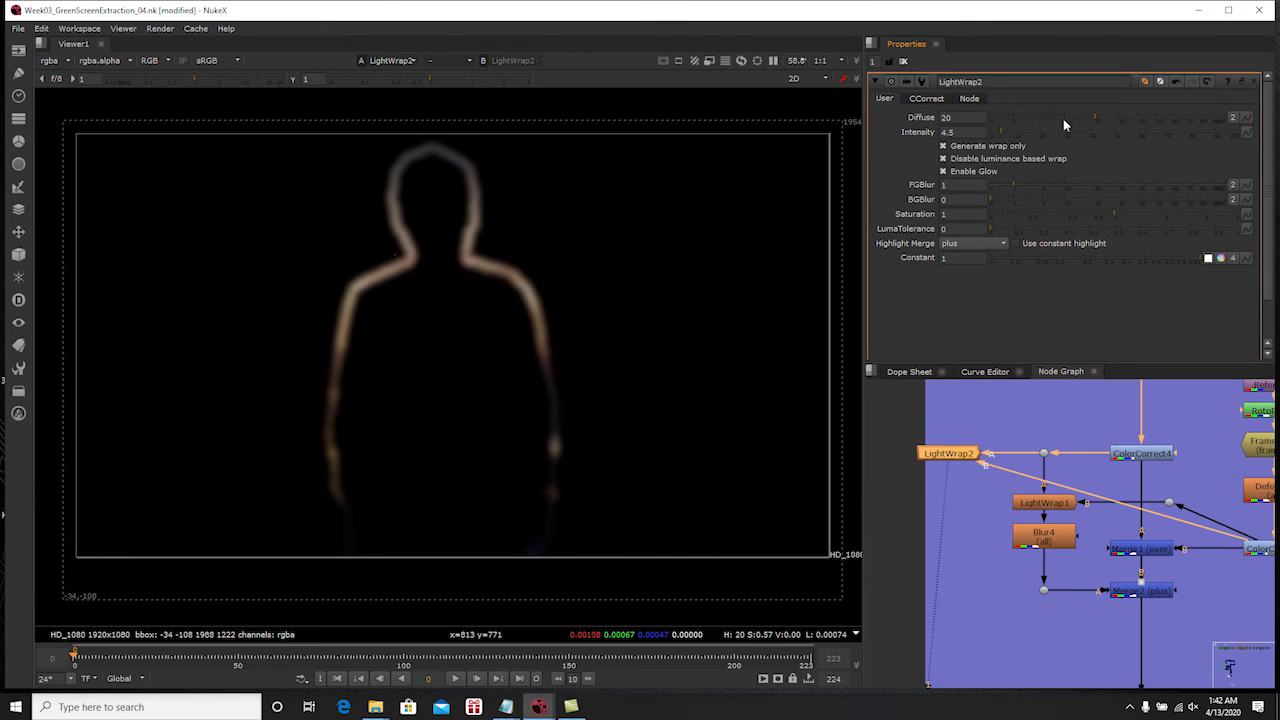
click(1009, 133)
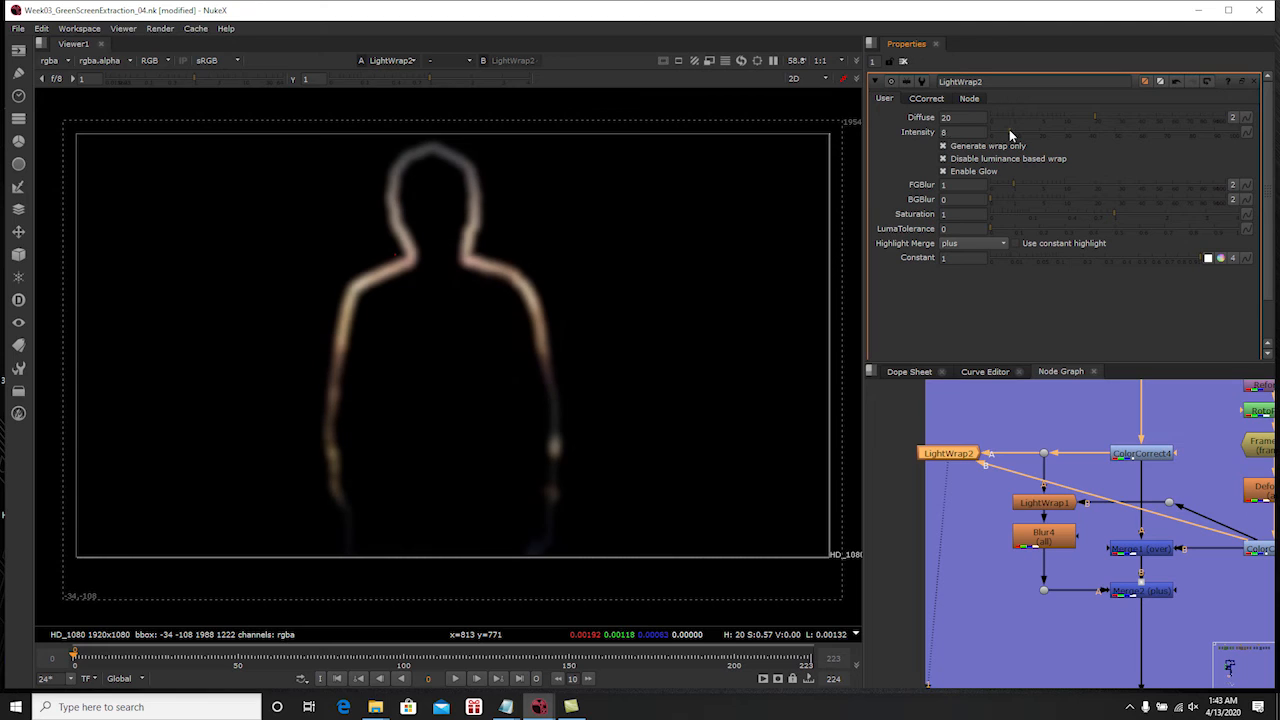
Set the new LightWrap node's FGBlur to 4.2 and BGBlur to 0.08, and view LightWrap1's output for comparison
click(1038, 184)
click(997, 200)
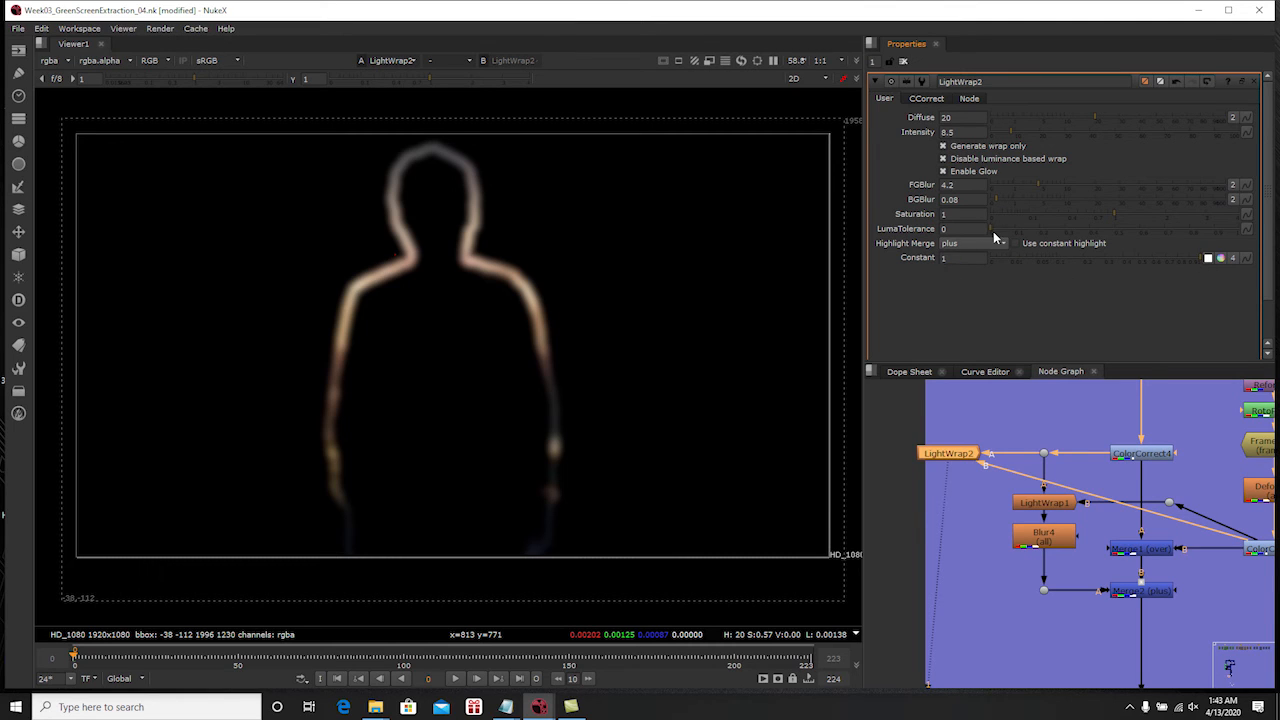
drag(993, 231, 1029, 240)
click(1040, 505)
key(1)
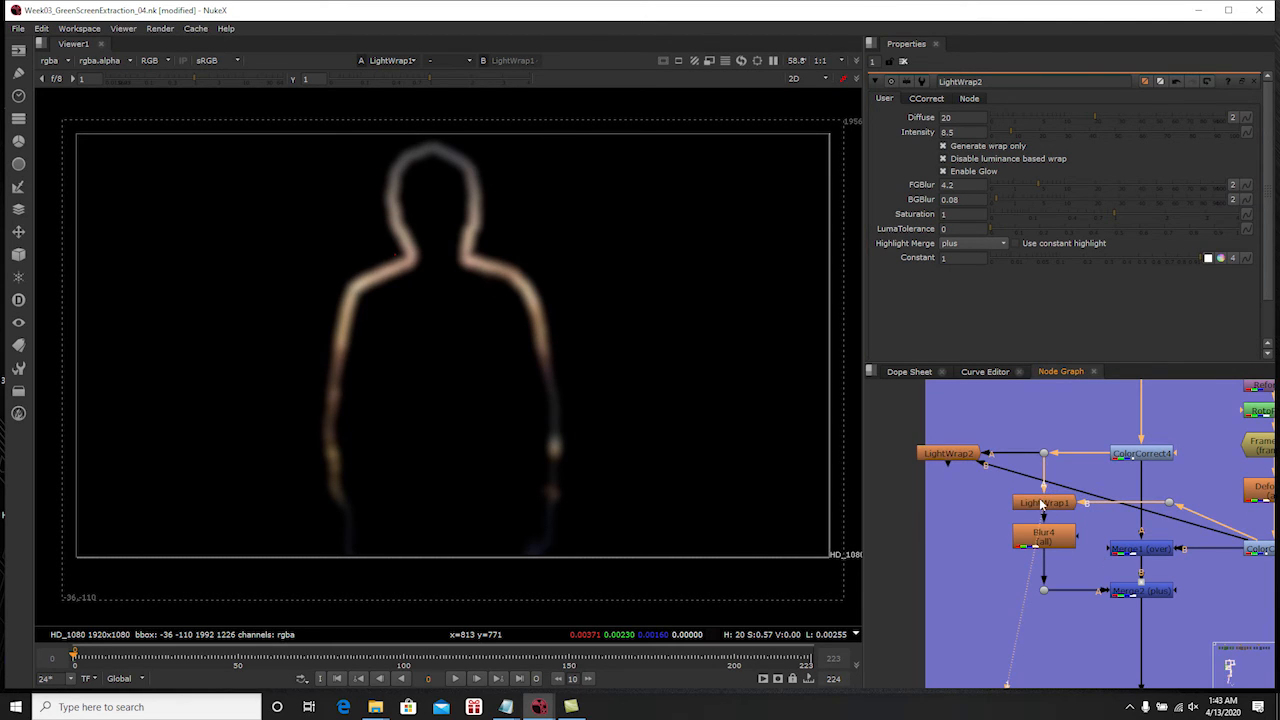
View the output of the Blur4 node below LightWrap1 and open its settings
middle_drag(1040, 505, 1002, 470)
click(1017, 508)
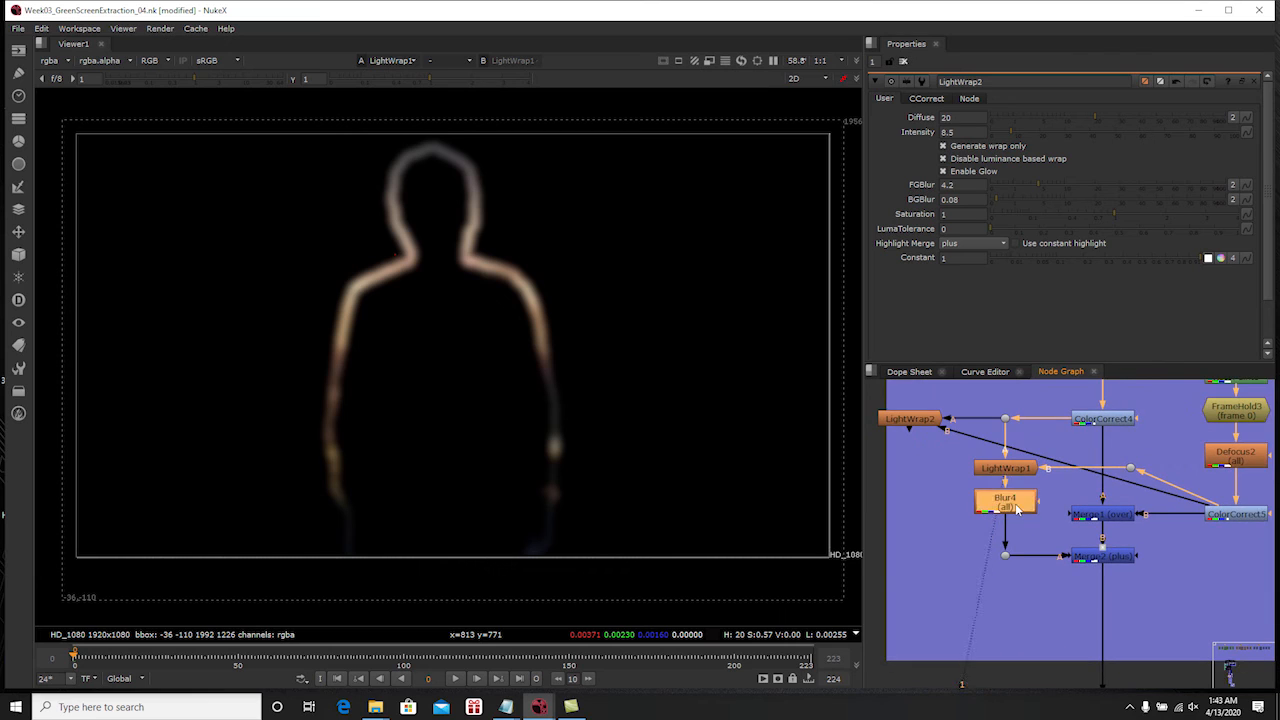
key(1)
double_click(1017, 508)
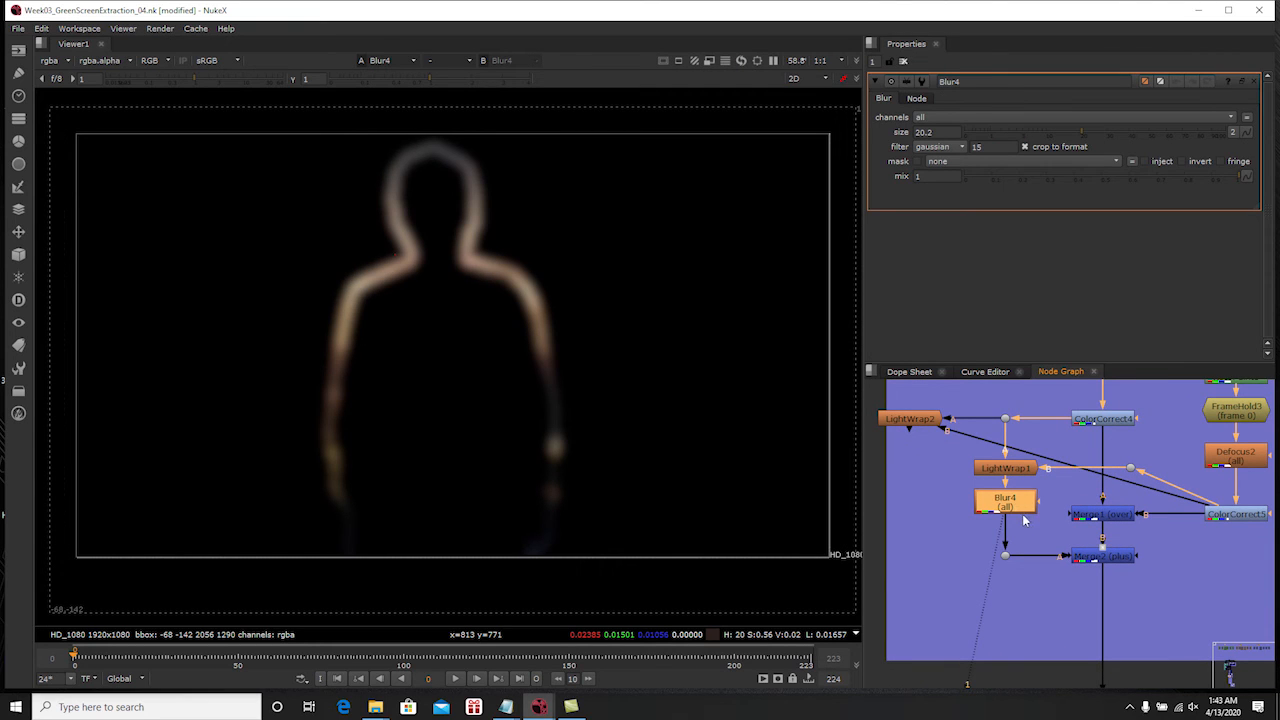
View Merge1's output, and move Merge2 with its connecting dot further below Merge1 and view Merge2's output
click(1101, 516)
key(1)
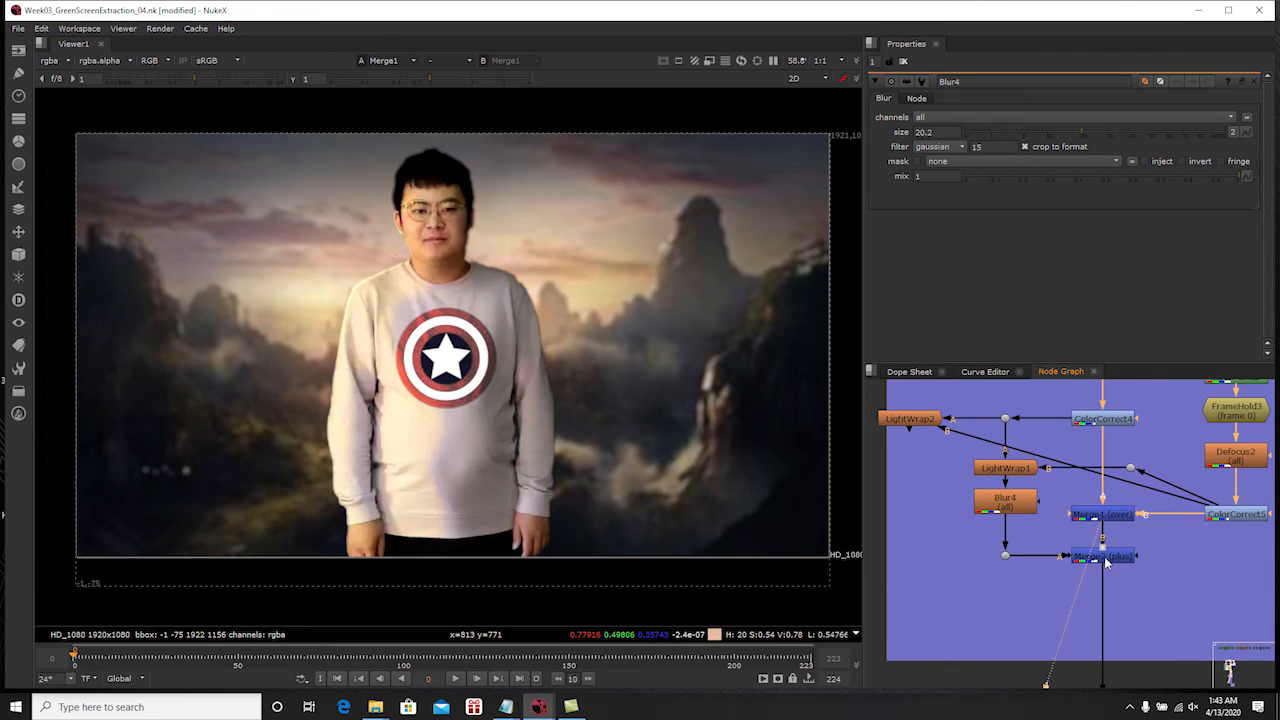
drag(974, 536, 1116, 603)
key(1)
Compare Merge1's output with Merge2's repeatedly, examining how the blurred light wrap affects the figure's edges
click(1103, 516)
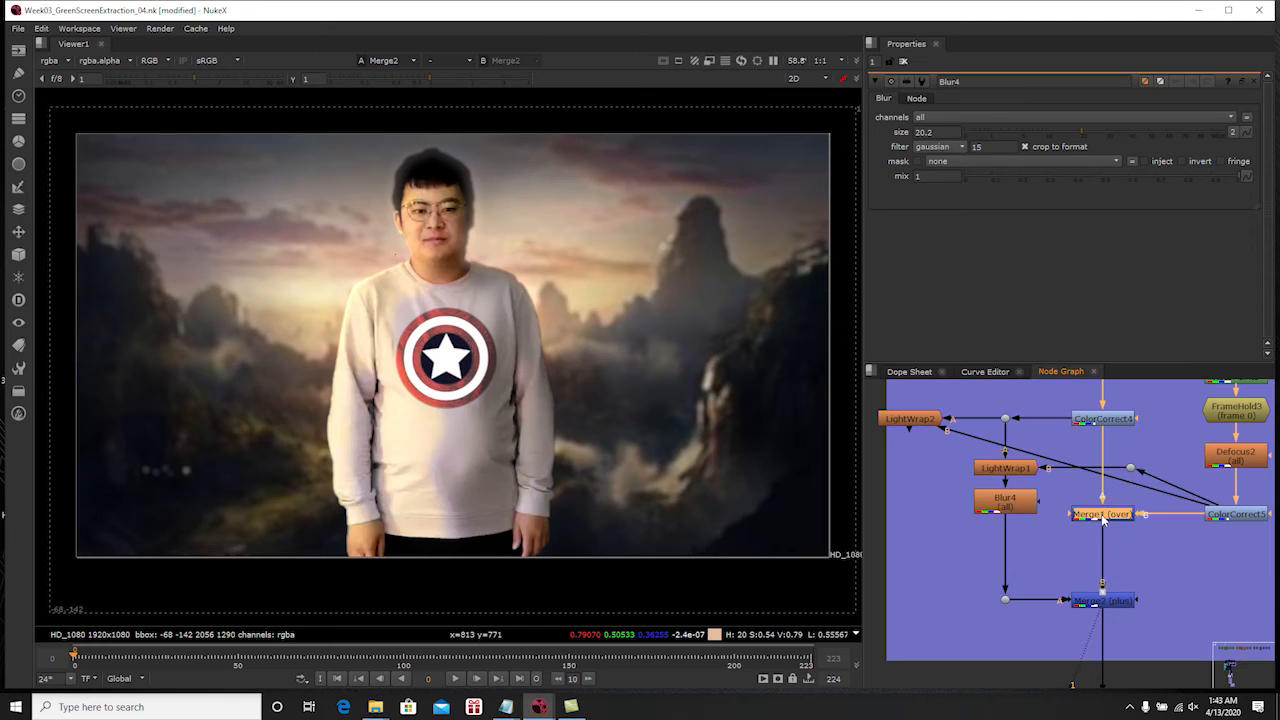
key(1)
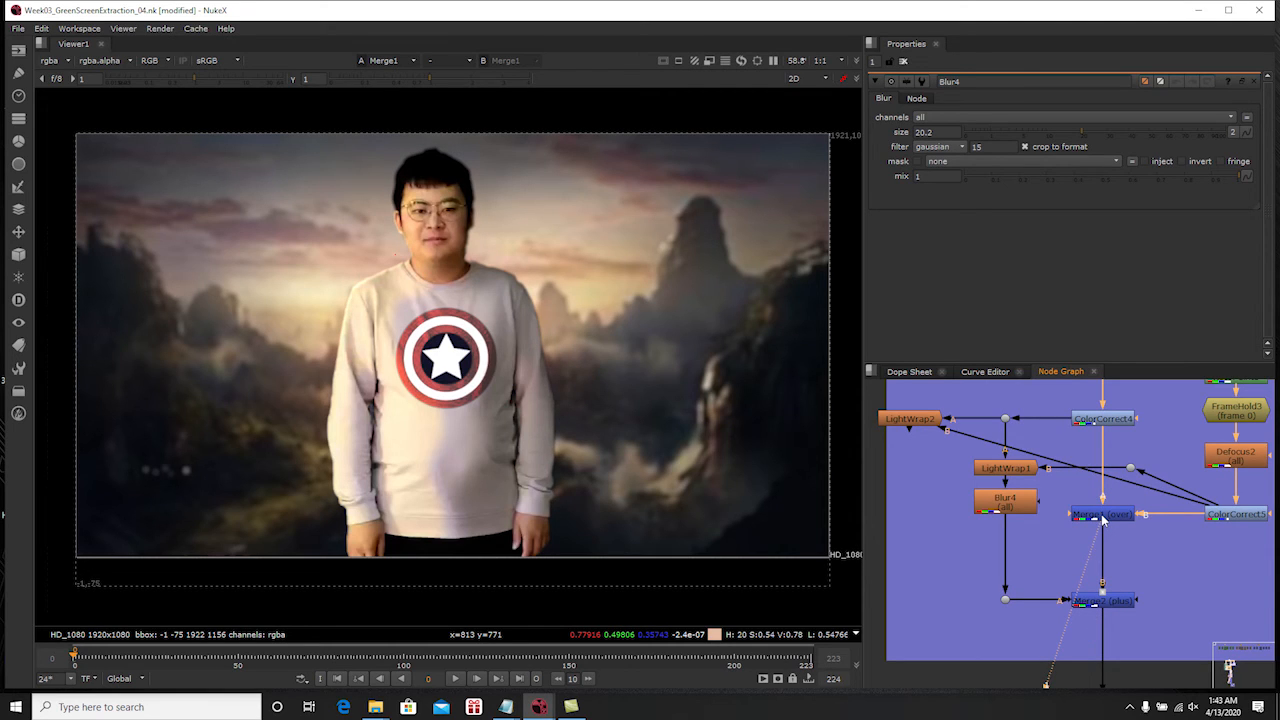
click(1116, 601)
key(1)
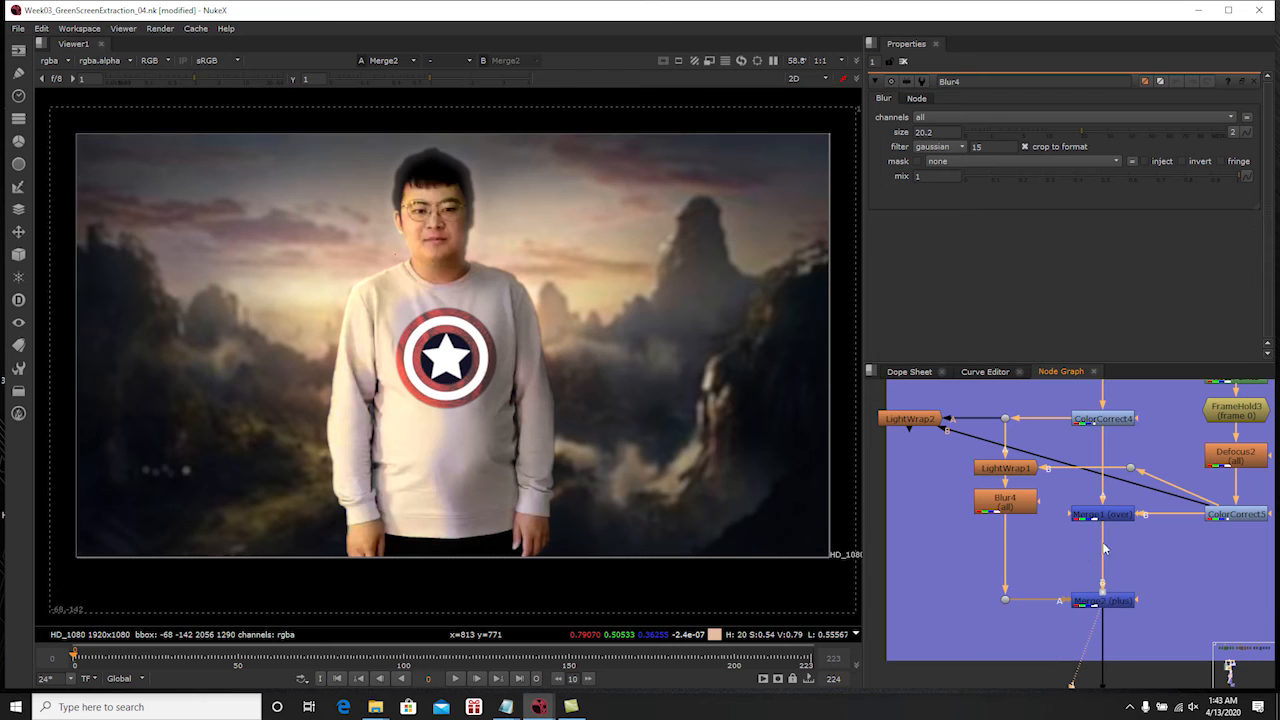
scroll(398, 195, up, 3)
click(1102, 517)
key(2)
key(1)
key(2)
key(1)
key(2)
key(1)
key(2)
key(1)
key(2)
key(1)
key(1)
key(2)
key(1)
key(2)
key(1)
key(2)
key(1)
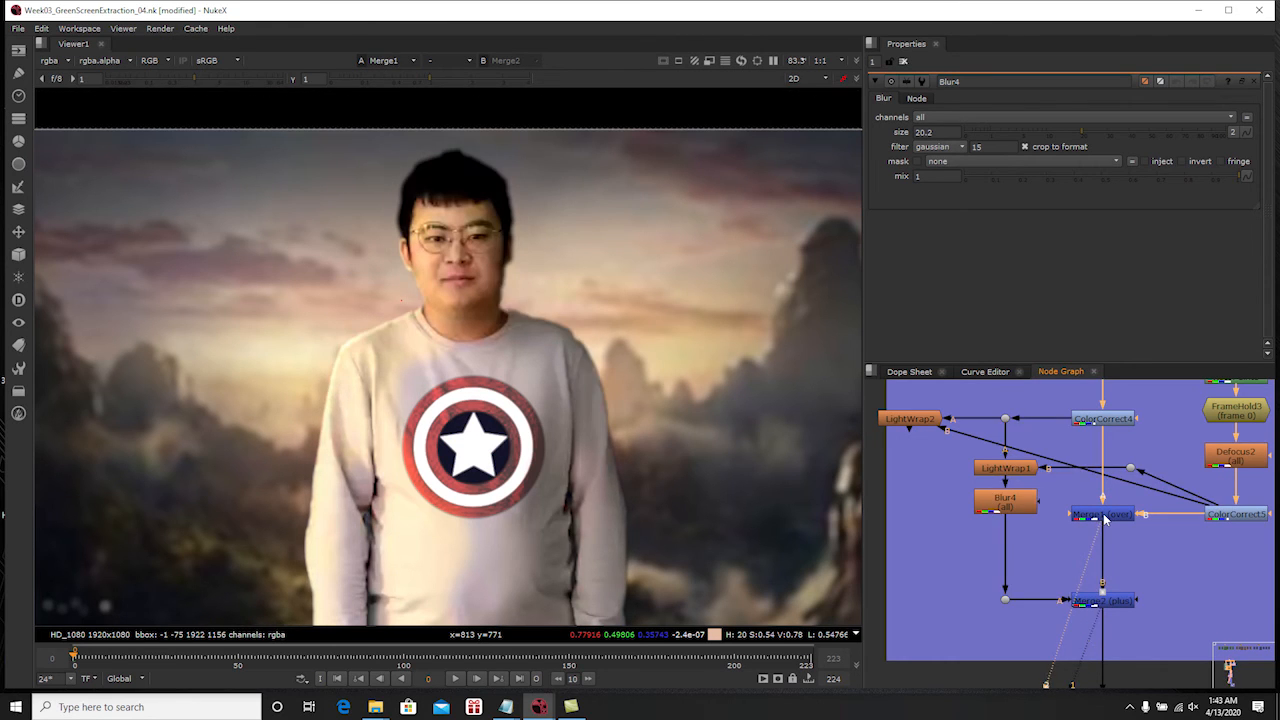
key(2)
key(1)
key(2)
key(1)
key(2)
key(1)
key(2)
key(1)
key(2)
key(1)
key(2)
key(1)
key(2)
key(1)
key(2)
key(1)
key(2)
scroll(617, 421, down, 2)
middle_drag(617, 413, 536, 320)
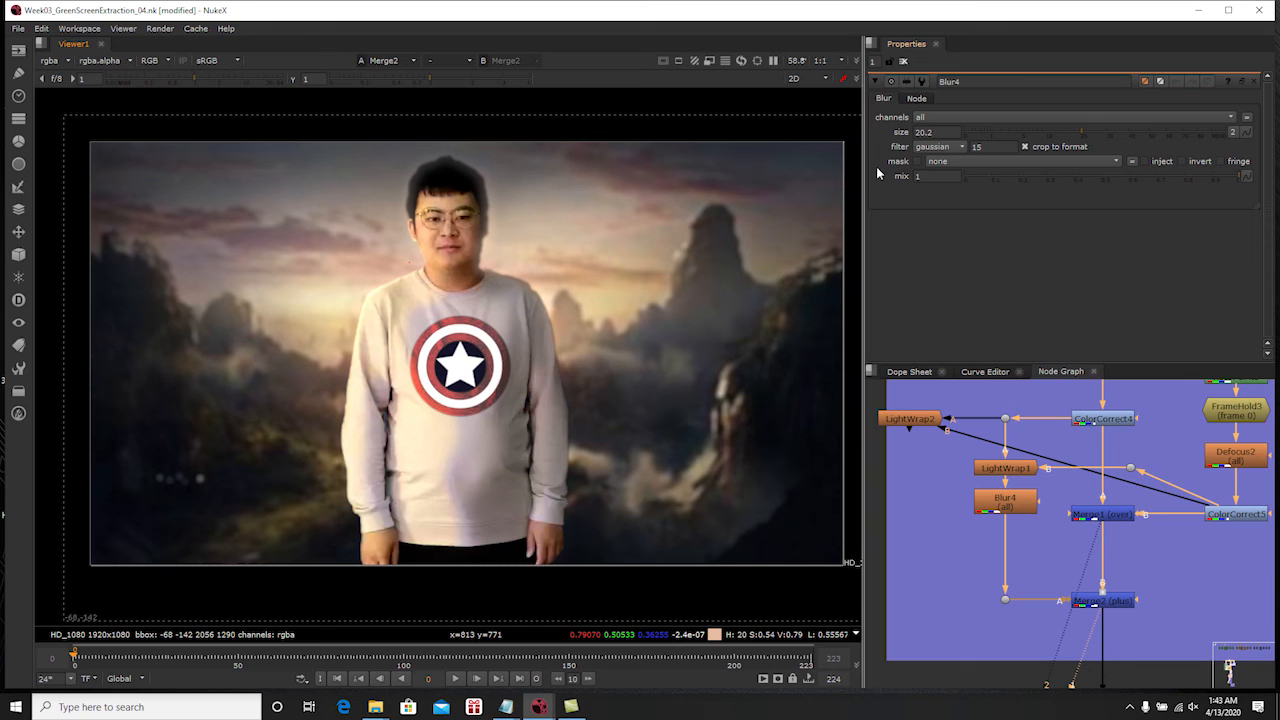
Clear the open node properties, and view and open ColorCorrect_WARM_COLOR in the Adjustment Layers backdrop
click(902, 62)
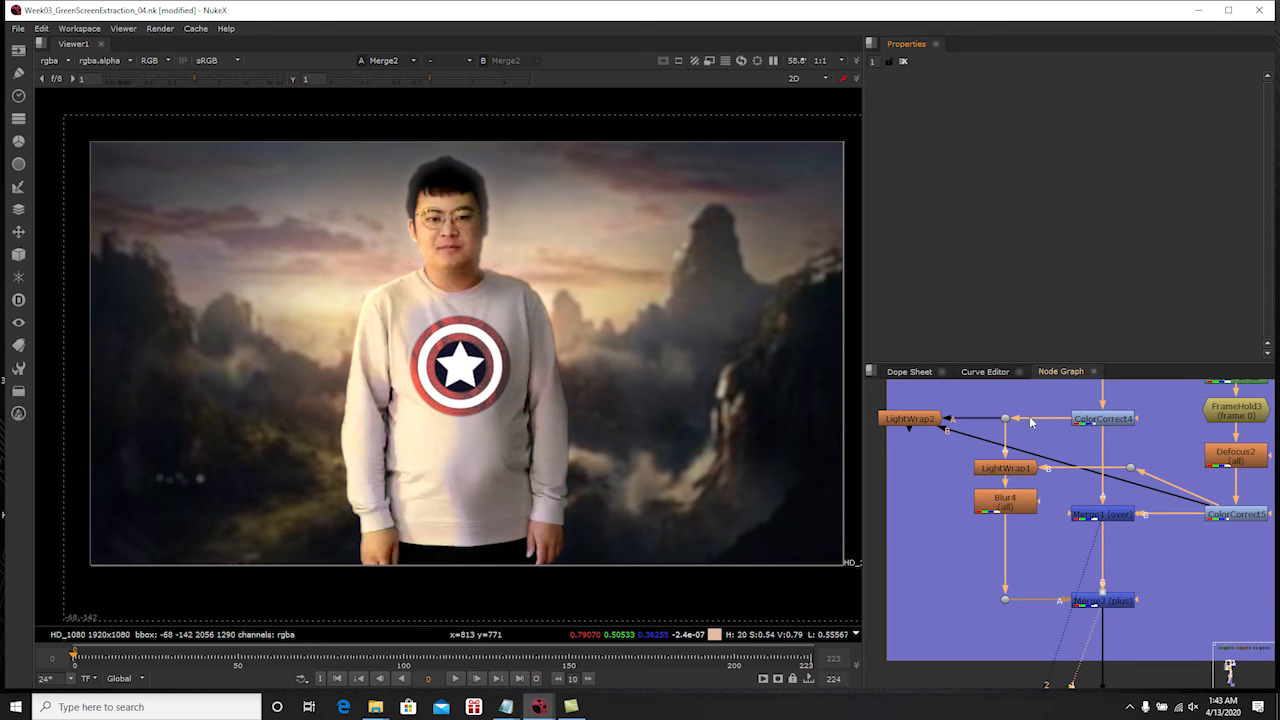
middle_drag(1061, 538, 1046, 490)
middle_drag(1063, 567, 1066, 412)
scroll(1062, 527, up, 2)
click(1062, 528)
key(1)
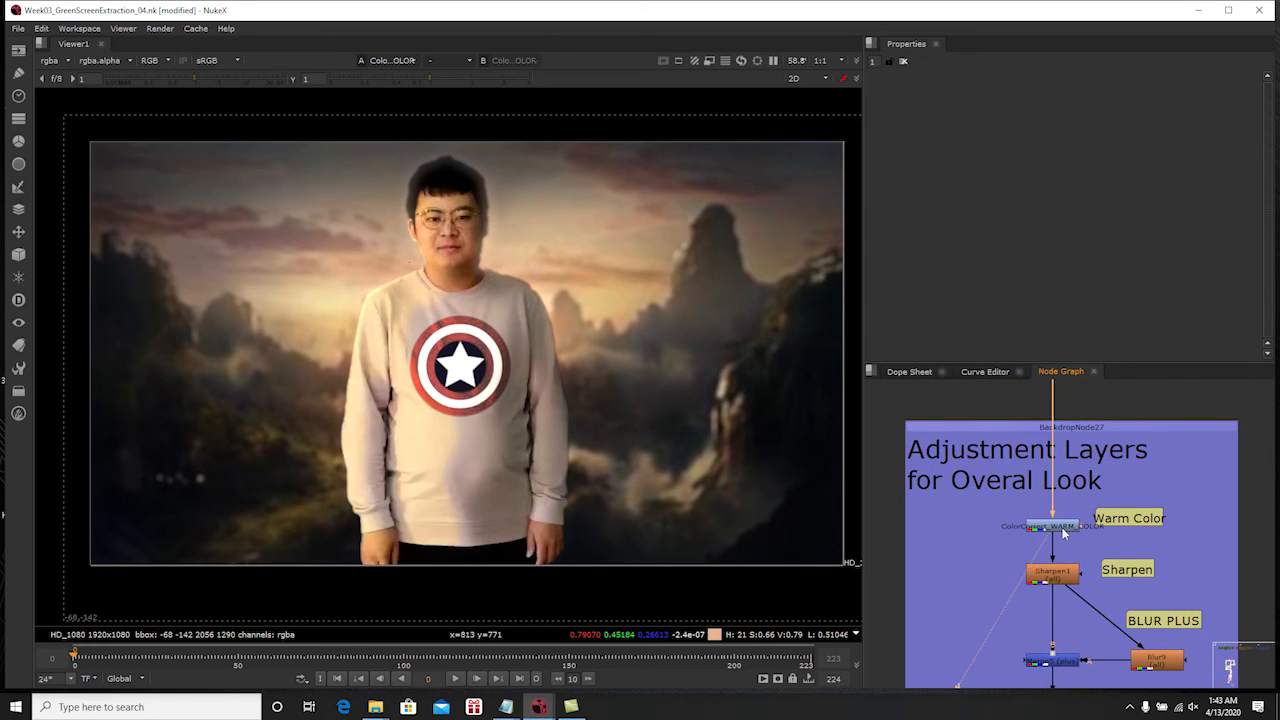
double_click(1062, 528)
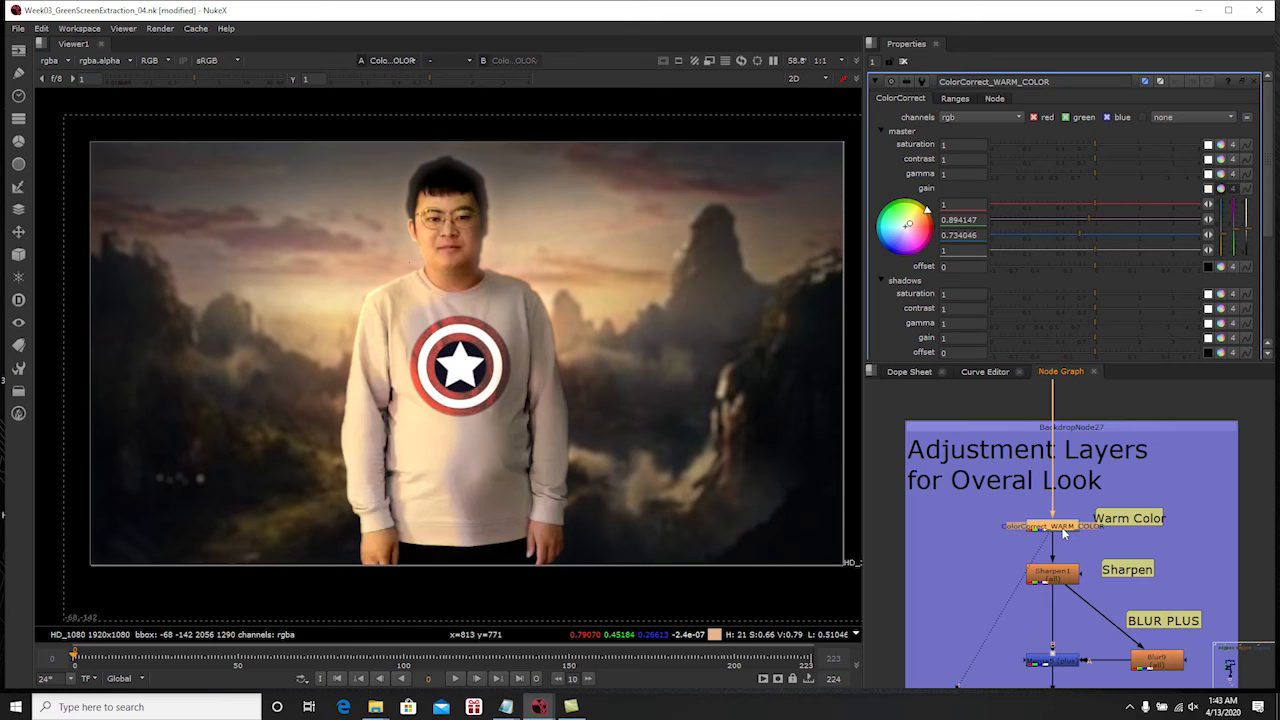
Disable and re-enable ColorCorrect_WARM_COLOR repeatedly to compare the composite with and without the warm tint
key(d)
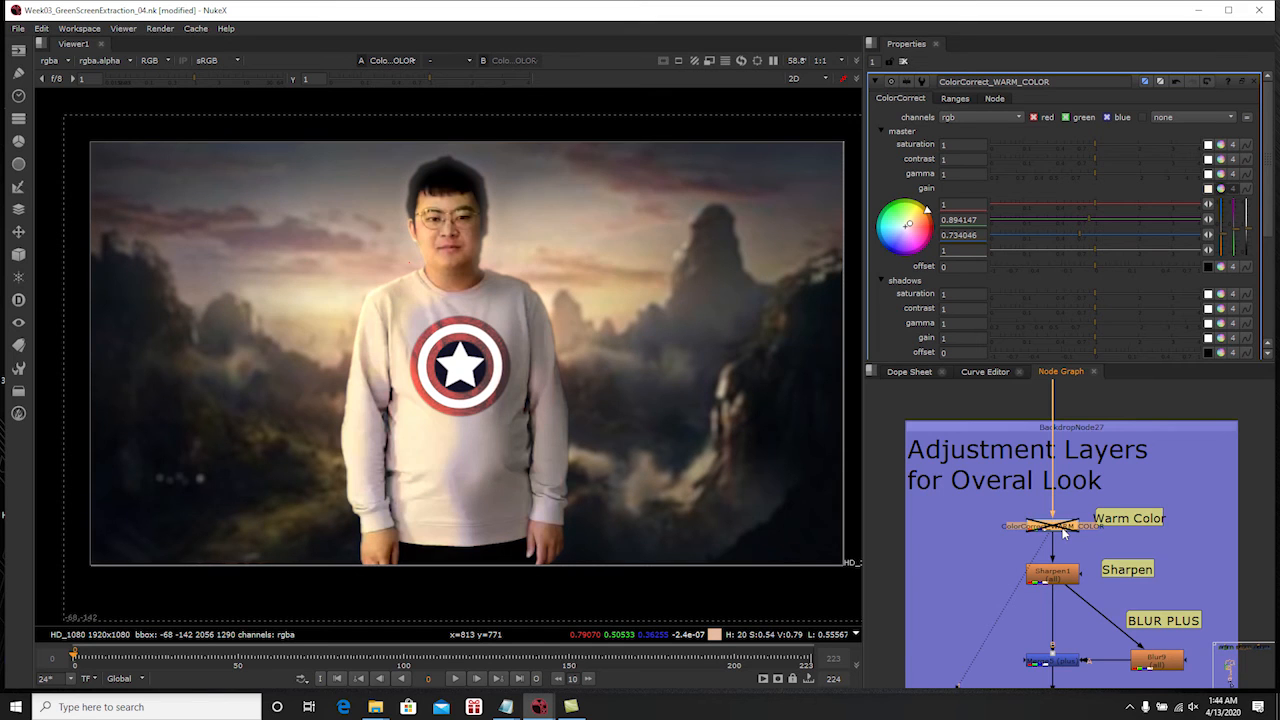
key(d)
key(d)
key(d)
key(d)
key(d)
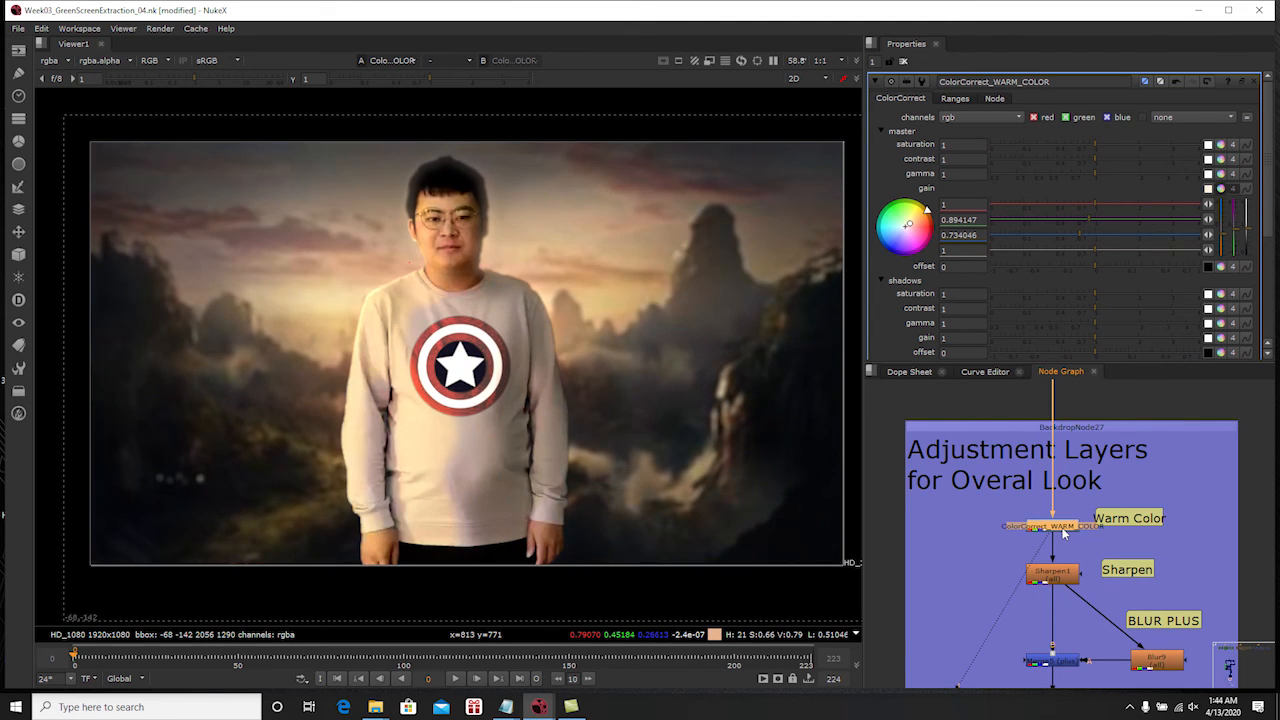
key(d)
key(d)
key(d)
key(d)
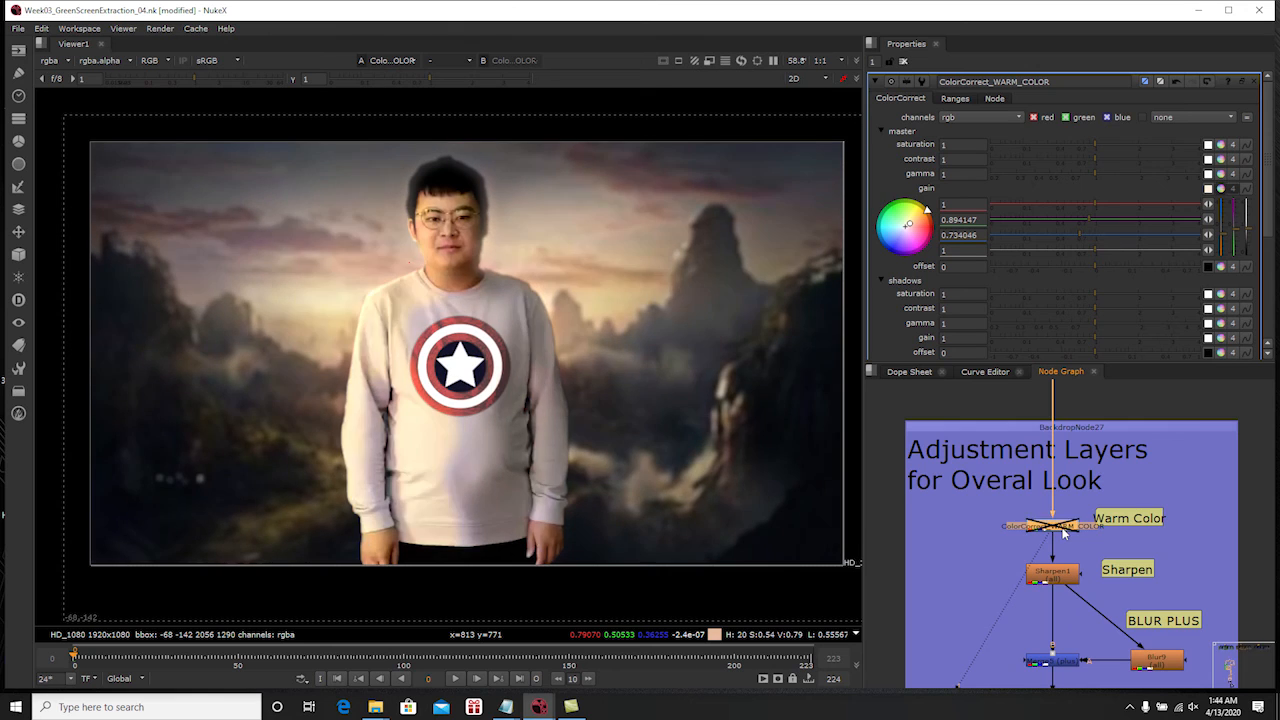
View Sharpen1, open its settings, and toggle the node off and on to examine its effect on the figure
middle_drag(1063, 532, 1076, 494)
key(1)
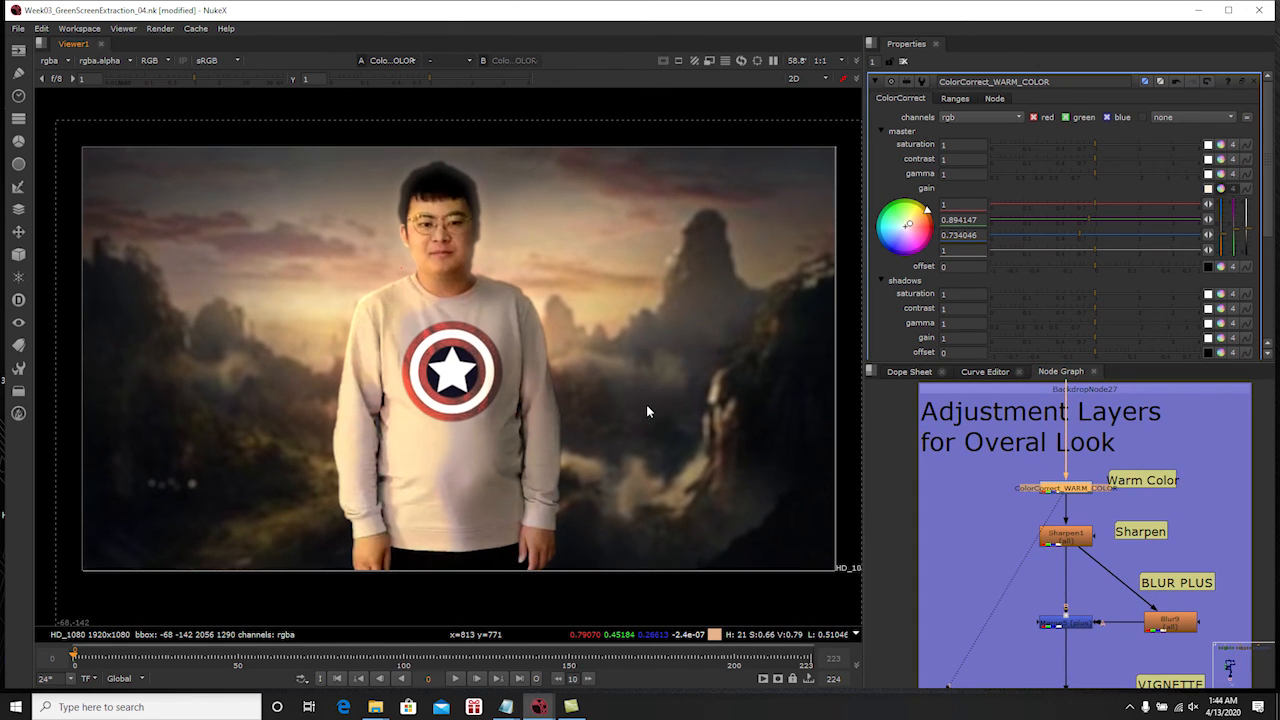
scroll(1039, 544, up, 4)
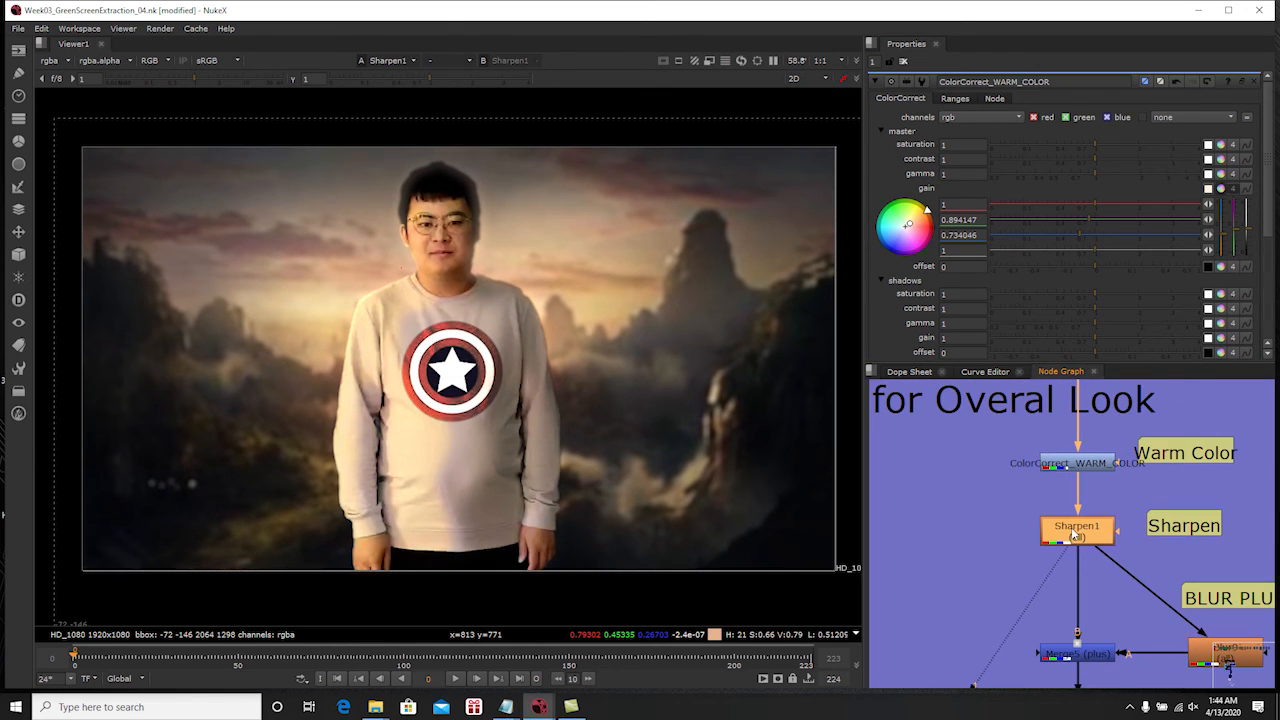
double_click(1073, 532)
key(d)
key(d)
scroll(468, 263, up, 2)
scroll(468, 263, down, 2)
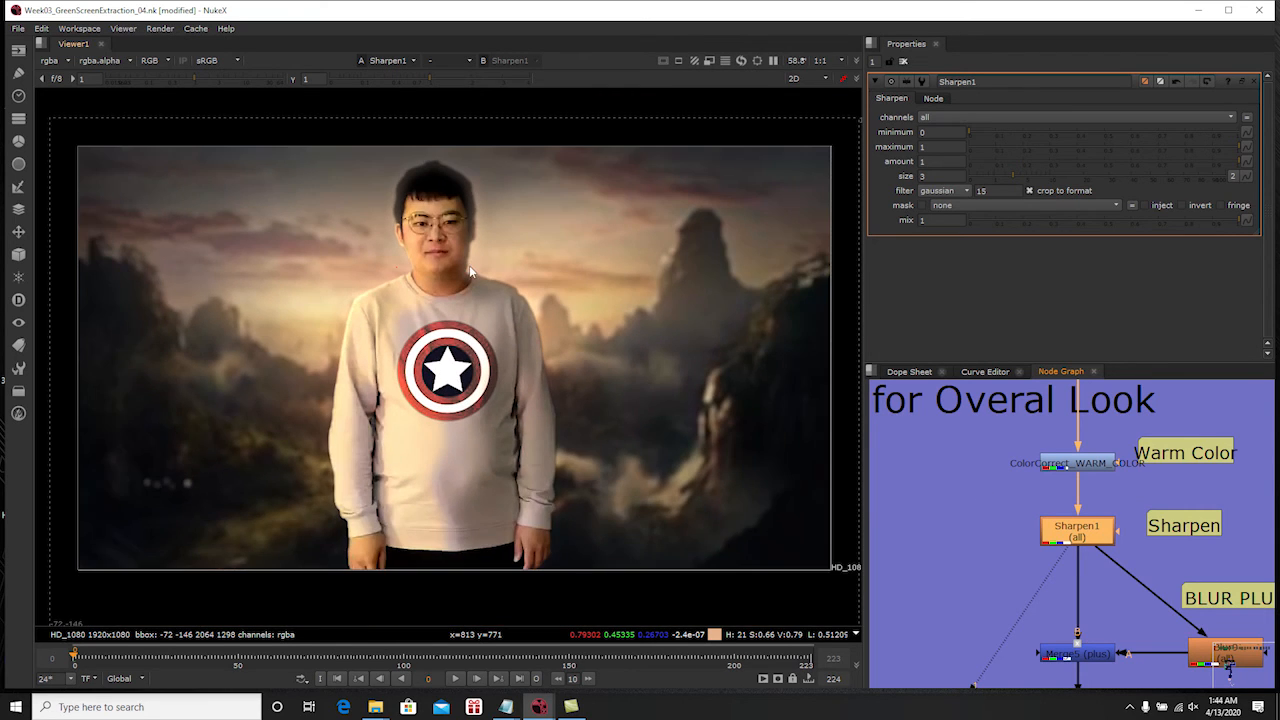
key(d)
key(d)
key(d)
key(d)
scroll(1090, 535, down, 1)
middle_drag(1090, 535, 1030, 456)
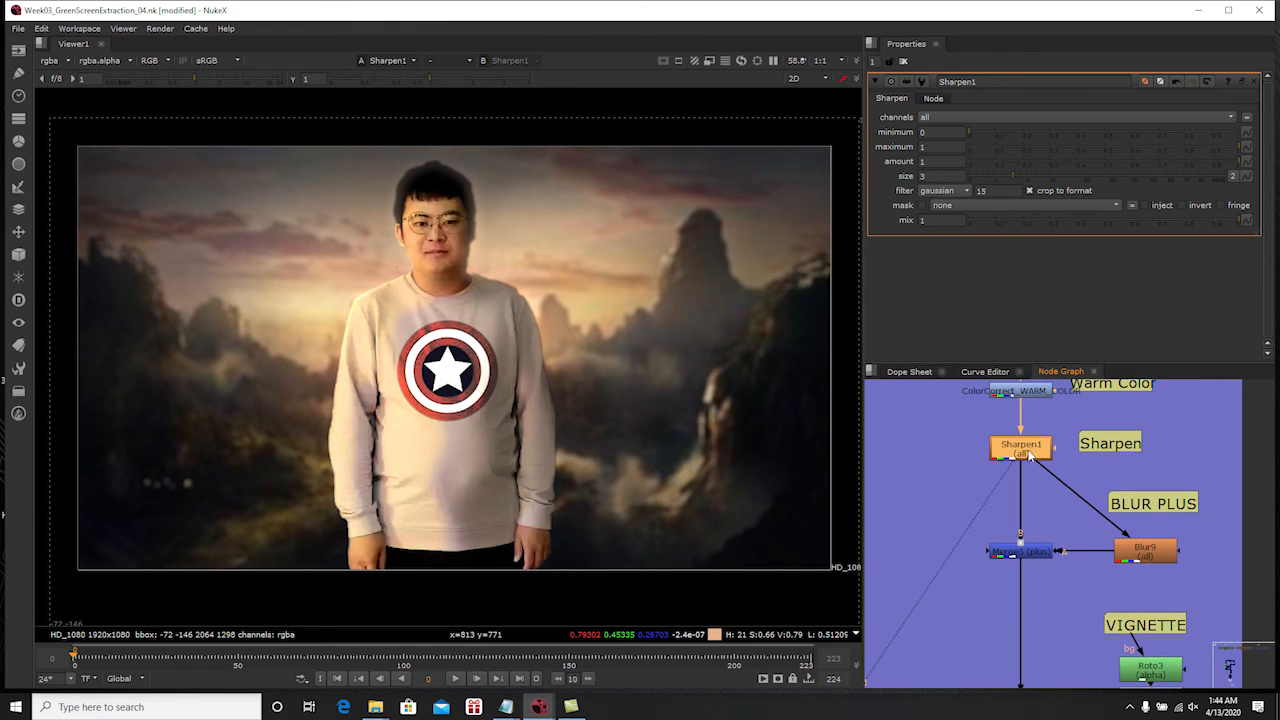
Open Blur9's settings under the BLUR PLUS note, and view its output followed by Merge5's
double_click(1146, 552)
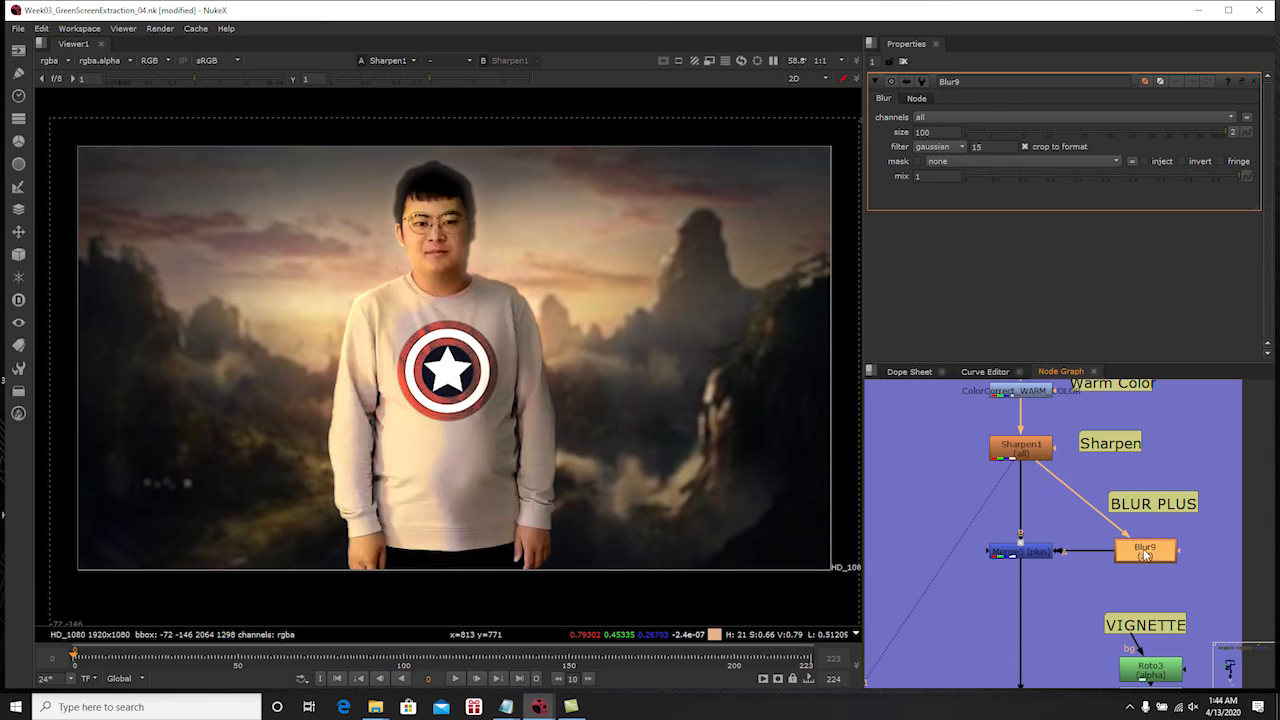
key(1)
click(1146, 552)
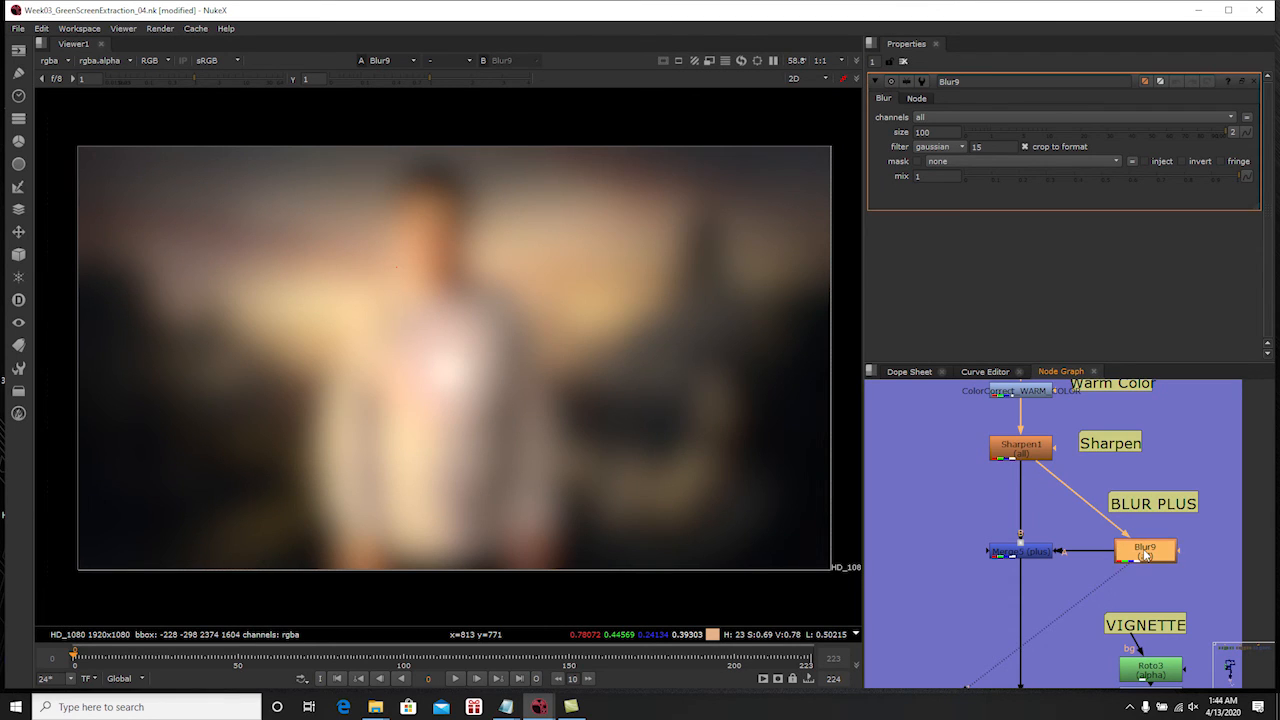
click(1036, 556)
key(1)
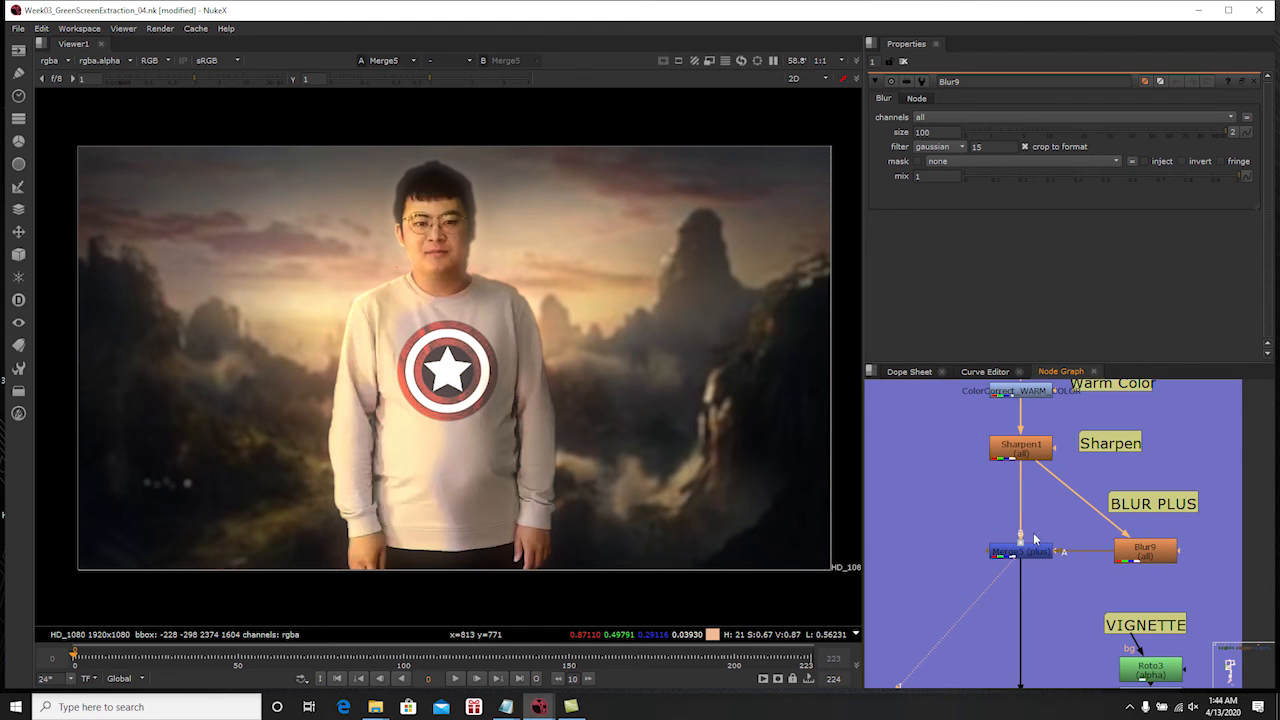
Compare Sharpen1's output with Merge5's repeatedly to examine the glow added by the blur plus merge
click(1019, 450)
key(2)
key(1)
key(2)
key(1)
key(2)
key(1)
key(2)
key(1)
key(2)
key(1)
key(2)
key(1)
key(2)
key(1)
key(2)
key(1)
key(2)
key(1)
key(2)
key(1)
key(2)
key(1)
key(2)
key(1)
key(2)
key(1)
key(2)
key(1)
Nudge the BLUR PLUS and Sharpen notes slightly in the node graph and save the script
drag(1011, 465, 984, 491)
middle_drag(1061, 548, 1069, 532)
drag(1149, 488, 1157, 488)
drag(1135, 437, 1147, 425)
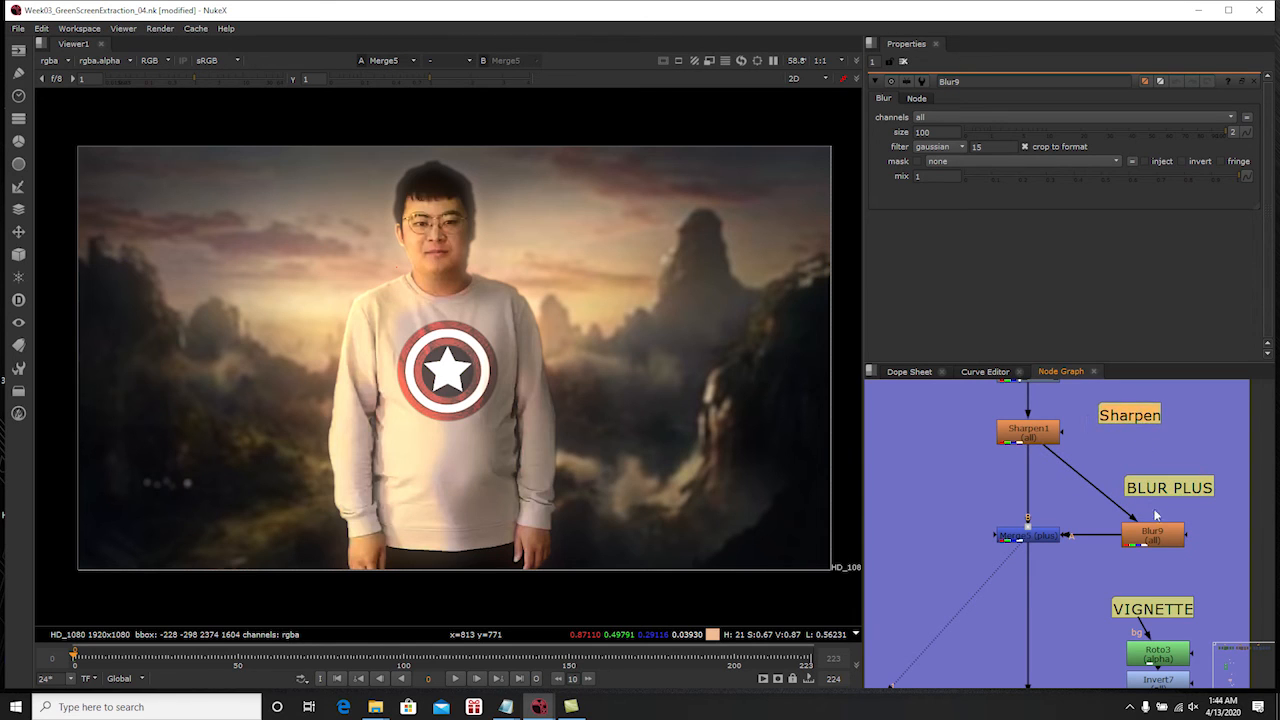
middle_drag(1090, 541, 1070, 479)
key(ctrl+s)
Nudge the VIGNETTE note and the Roto3 node slightly, and open Roto3's settings to show its ellipse
scroll(1078, 505, up, 2)
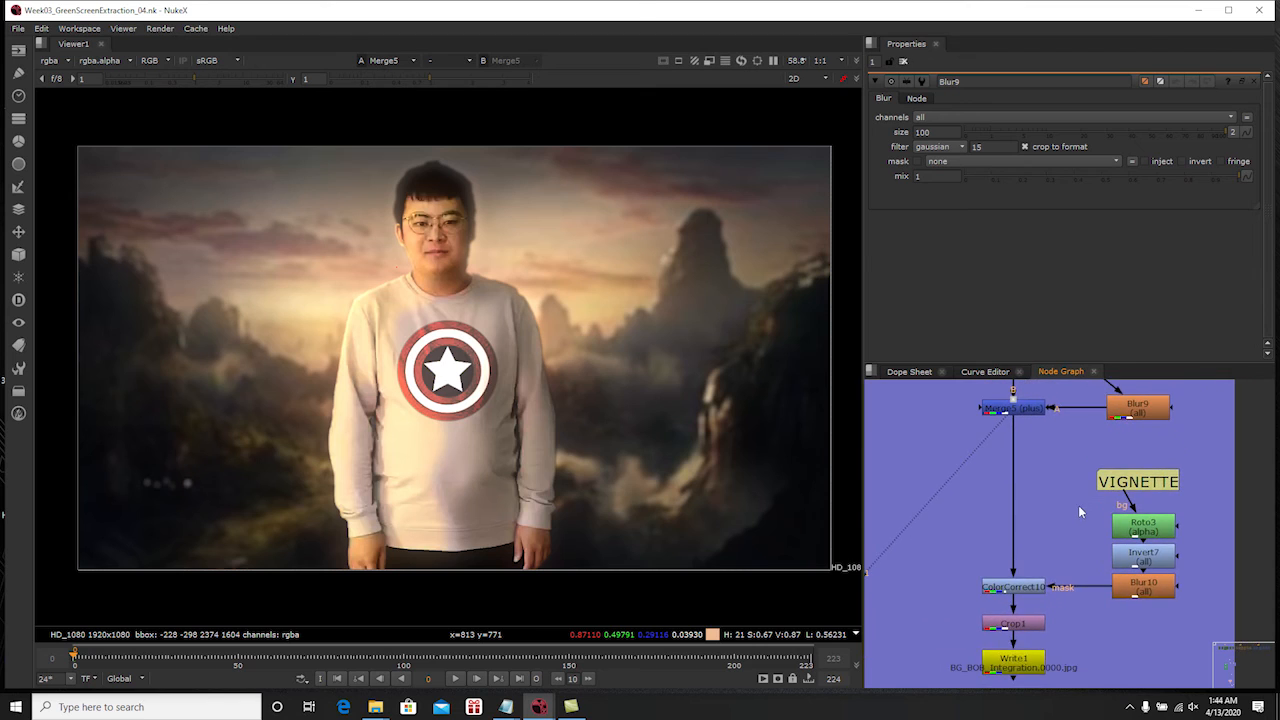
drag(1151, 476, 1158, 470)
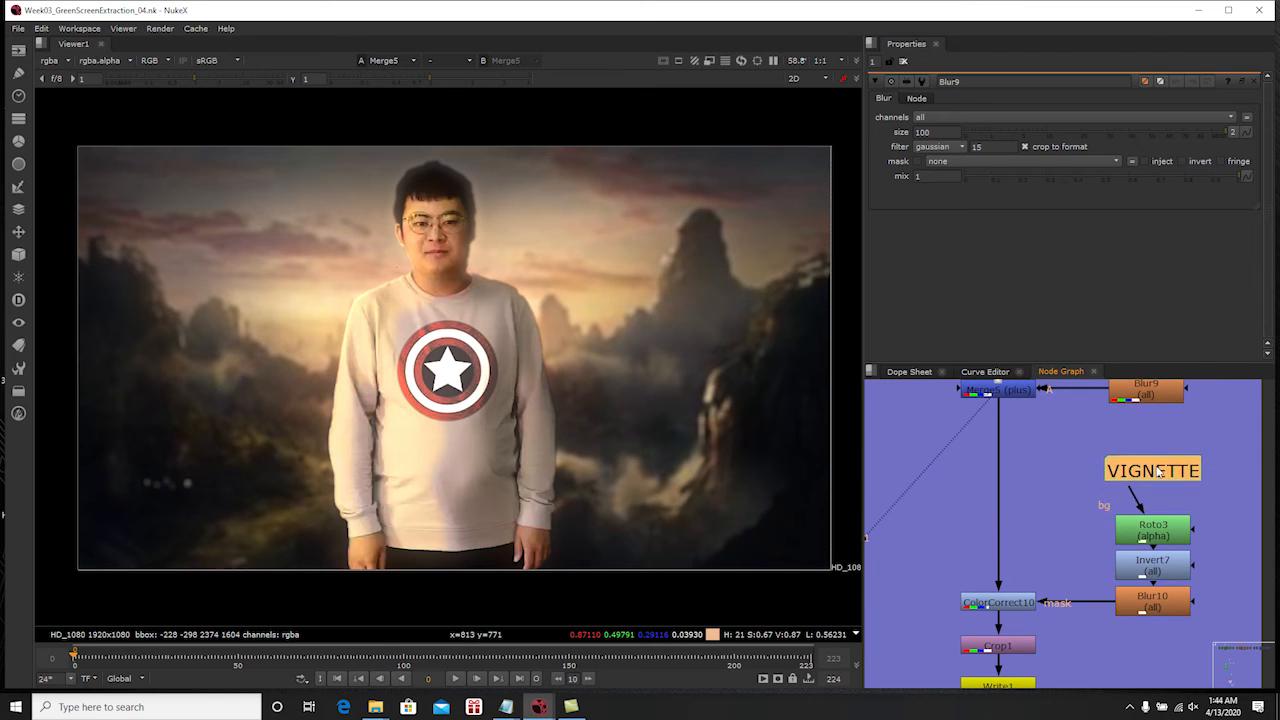
drag(1153, 527, 1154, 521)
double_click(1155, 524)
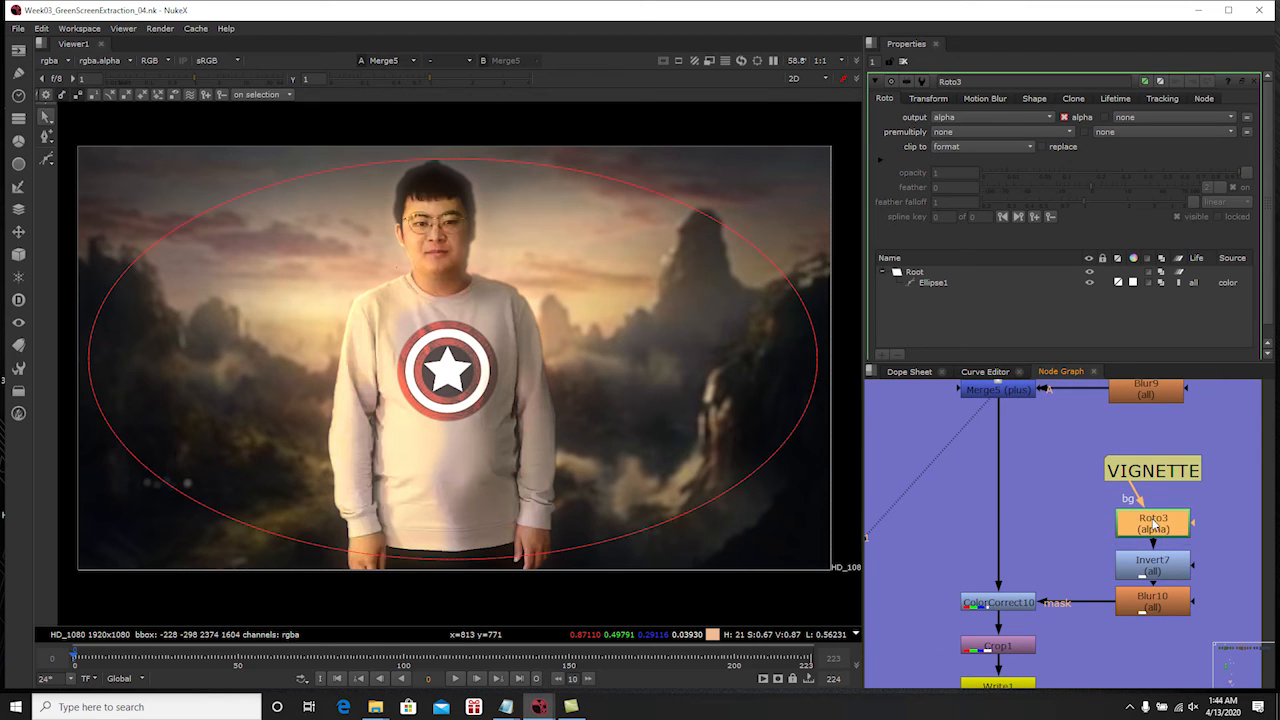
Clear the open properties, view ColorCorrect10, and toggle it off and on to examine the vignette
click(904, 62)
click(1009, 603)
key(1)
key(d)
key(d)
key(d)
key(d)
middle_drag(1009, 605, 1055, 551)
Open Crop1's settings and view its output, with ColorCorrect10 as the second viewer input, to examine the frame bounds
click(1061, 594)
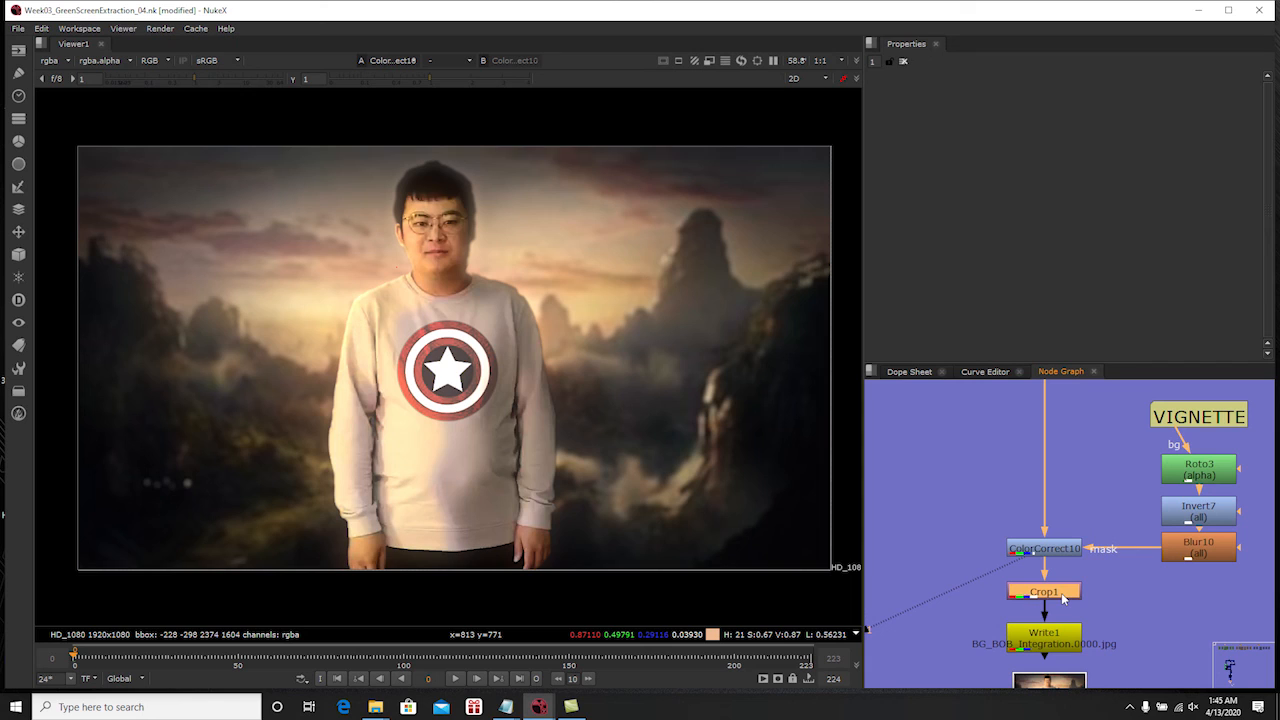
double_click(1061, 592)
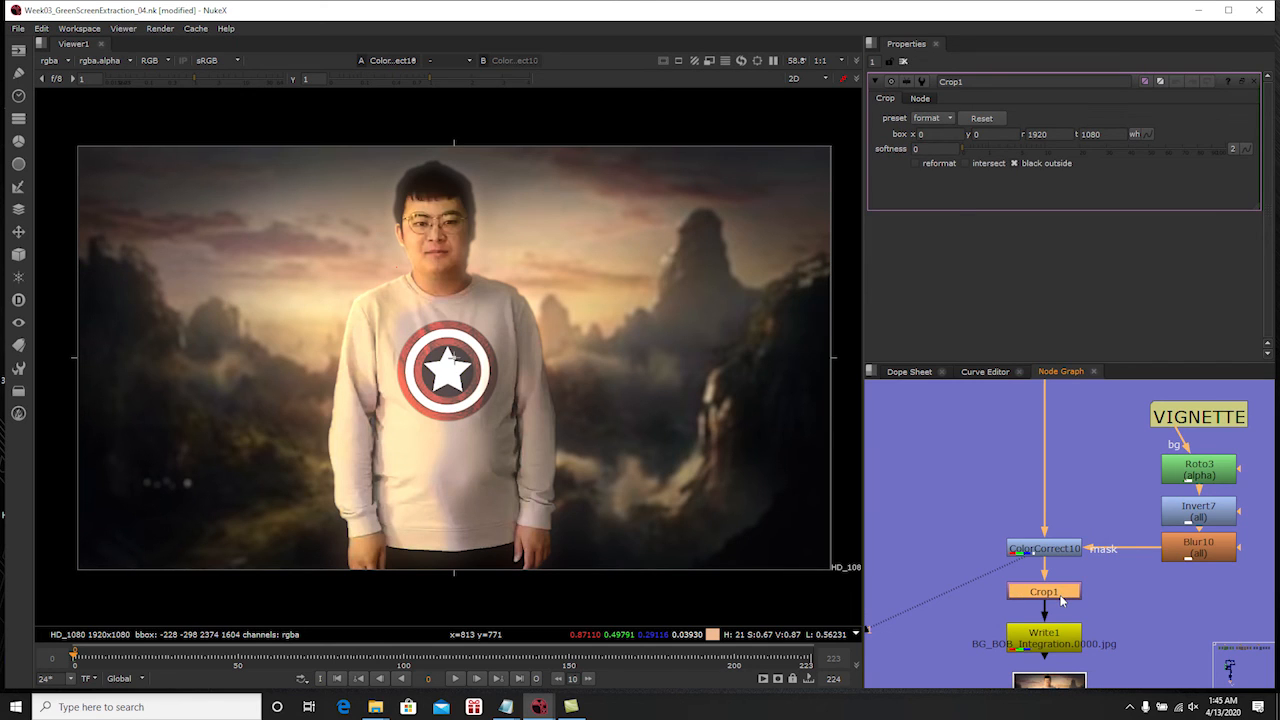
key(1)
click(1063, 552)
key(2)
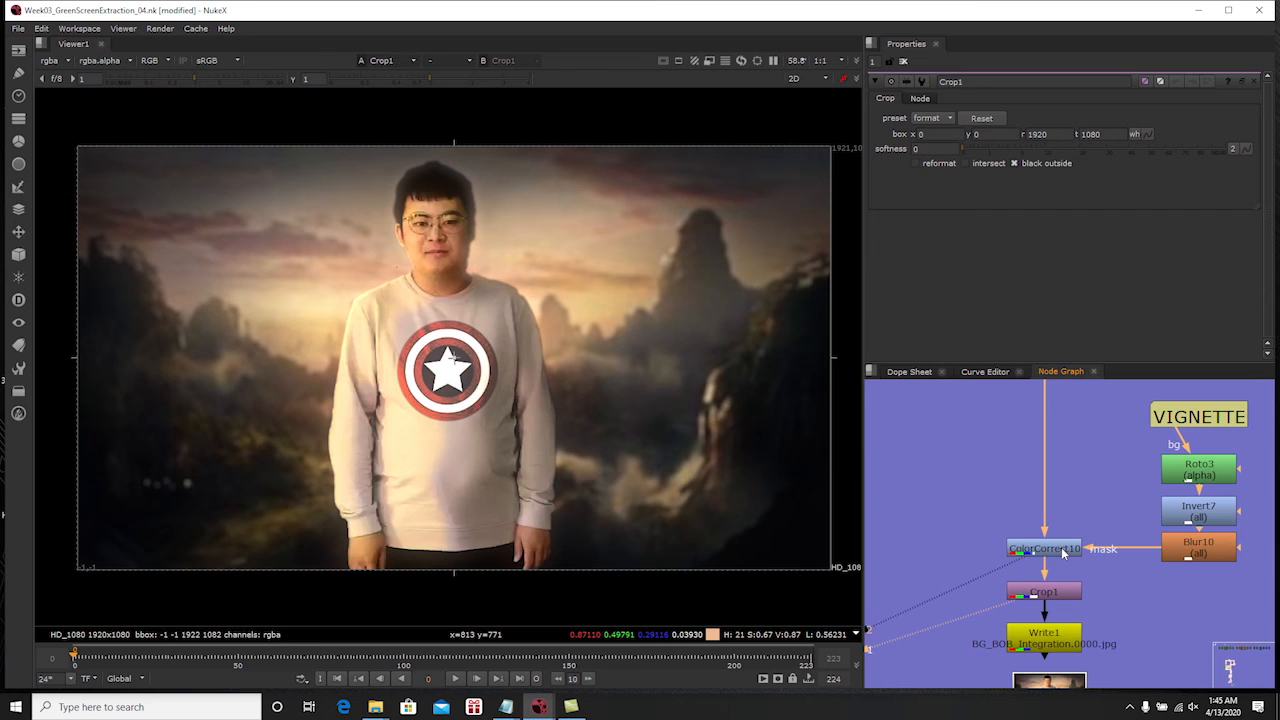
scroll(776, 308, down, 2)
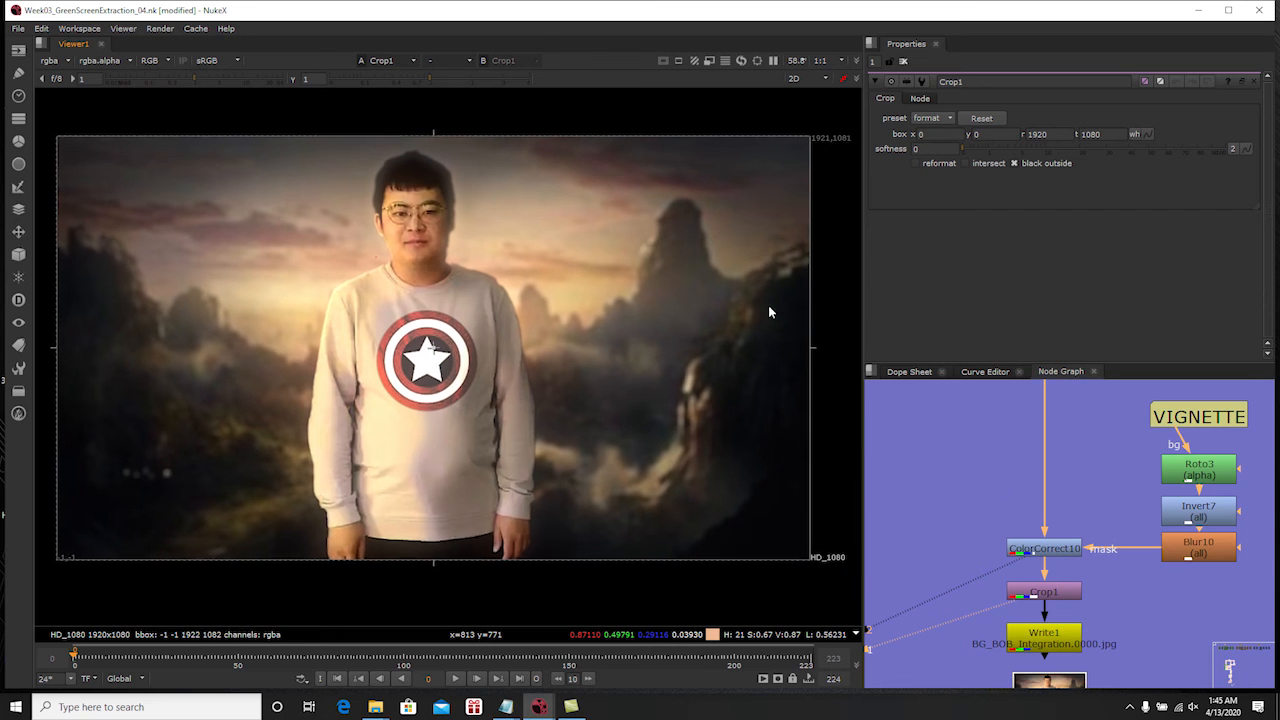
scroll(815, 170, up, 2)
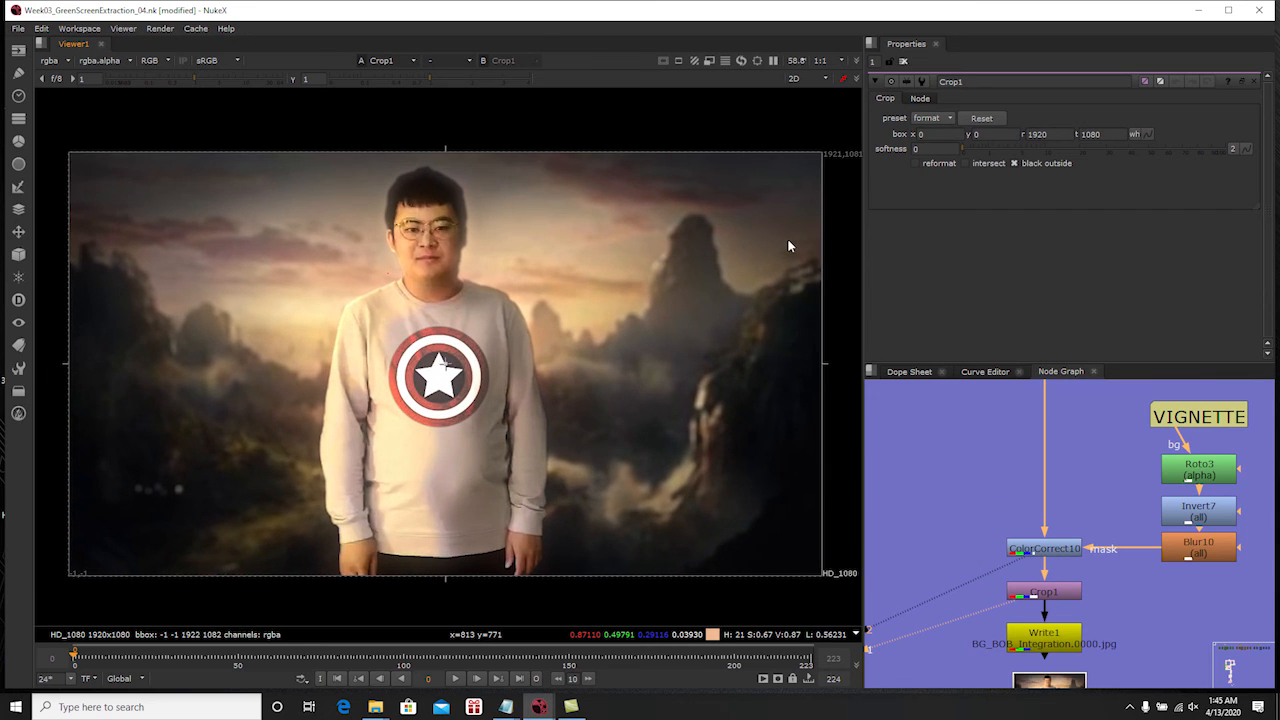
drag(999, 568, 1050, 593)
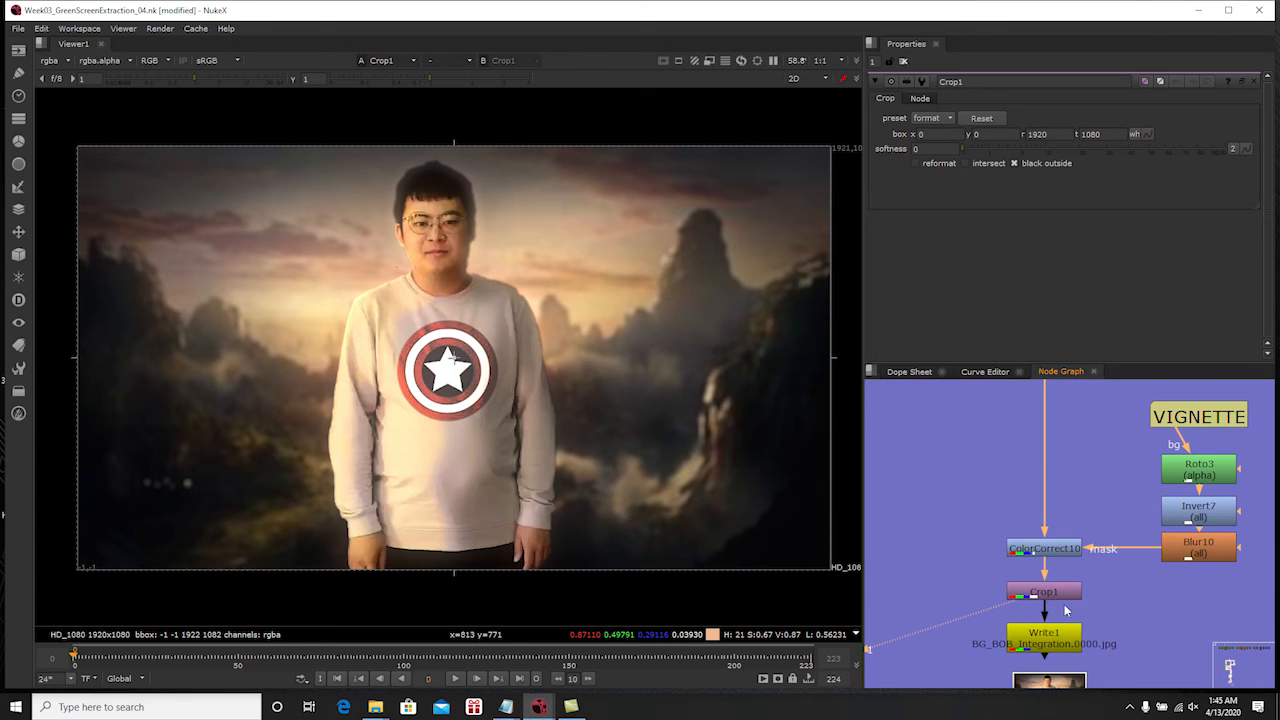
Replace the open properties with Write1's settings, and view Read2's rendered image fitted to the viewer
click(904, 61)
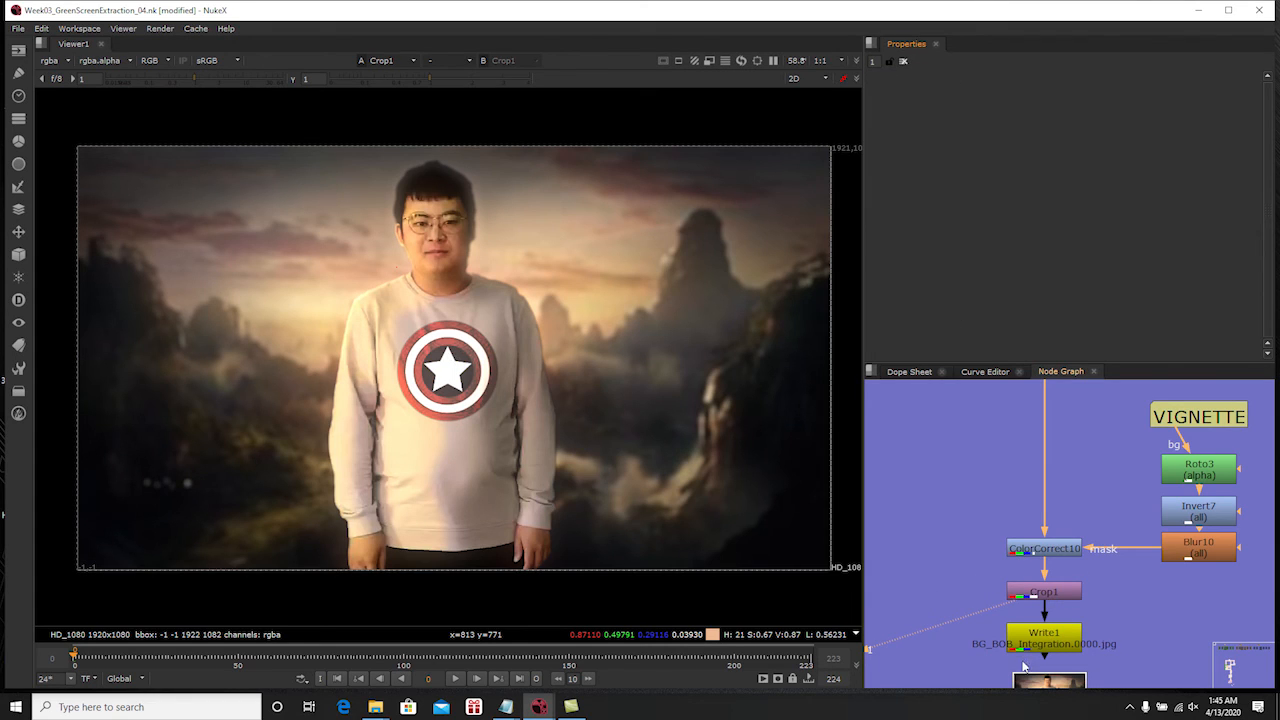
double_click(1062, 628)
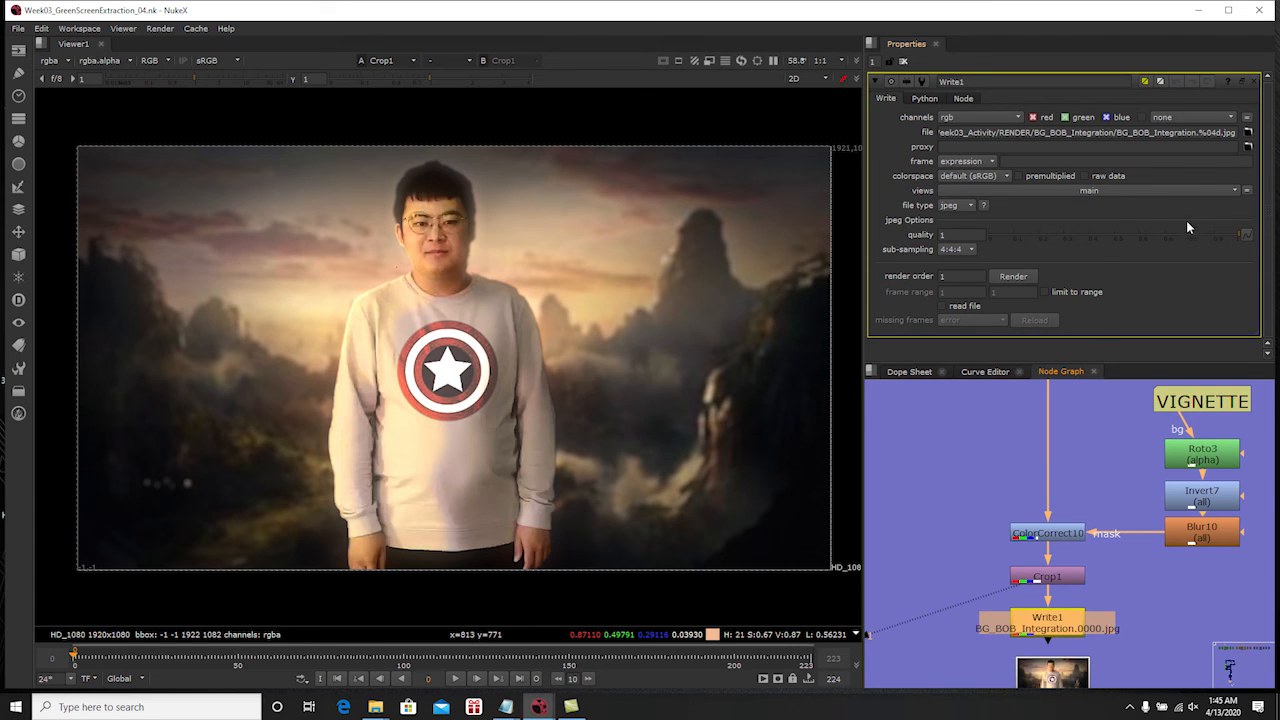
middle_drag(1077, 594, 1095, 506)
drag(1031, 504, 1014, 535)
click(1057, 590)
key(1)
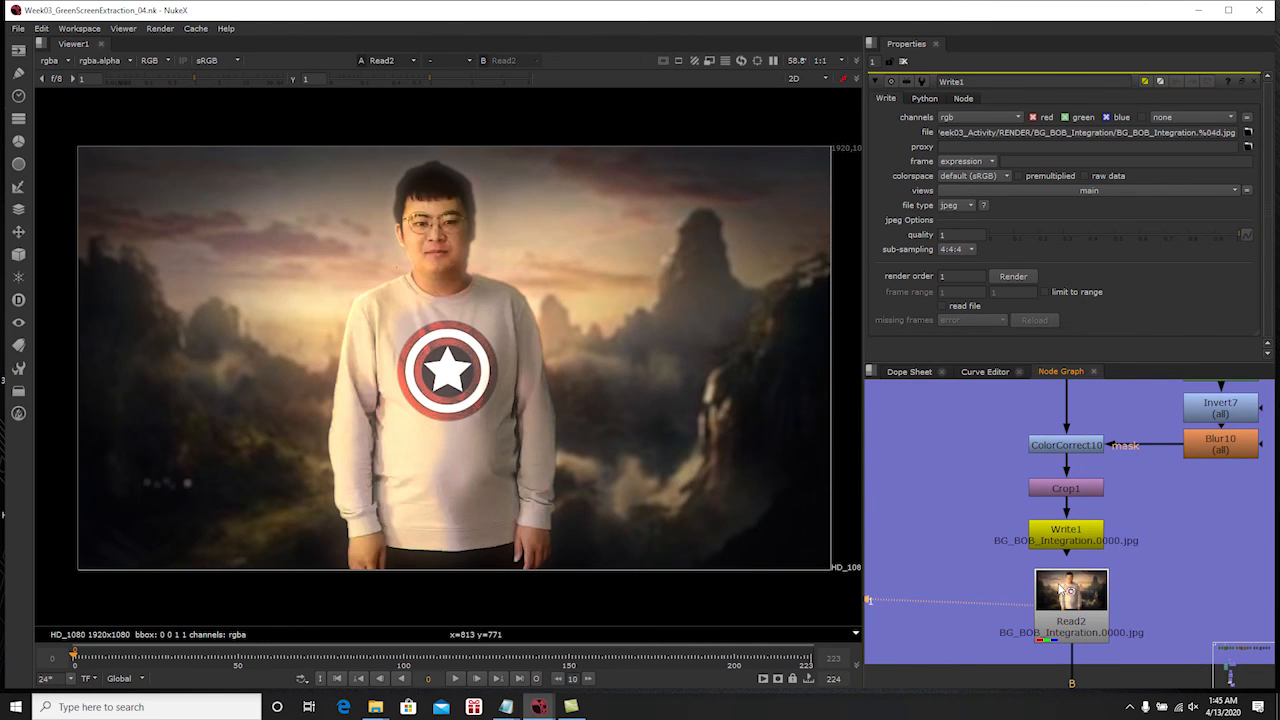
key(f)
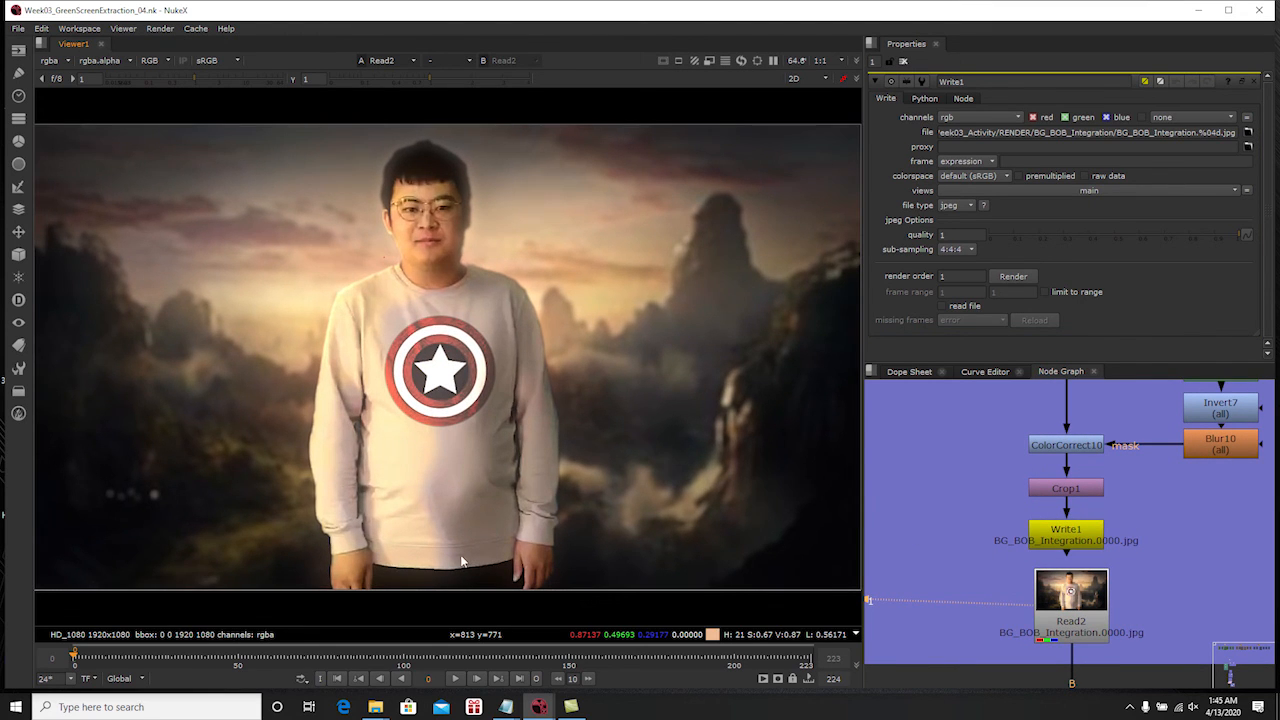
Play back Read2's rendered sequence in the viewer and stop the playback
click(455, 678)
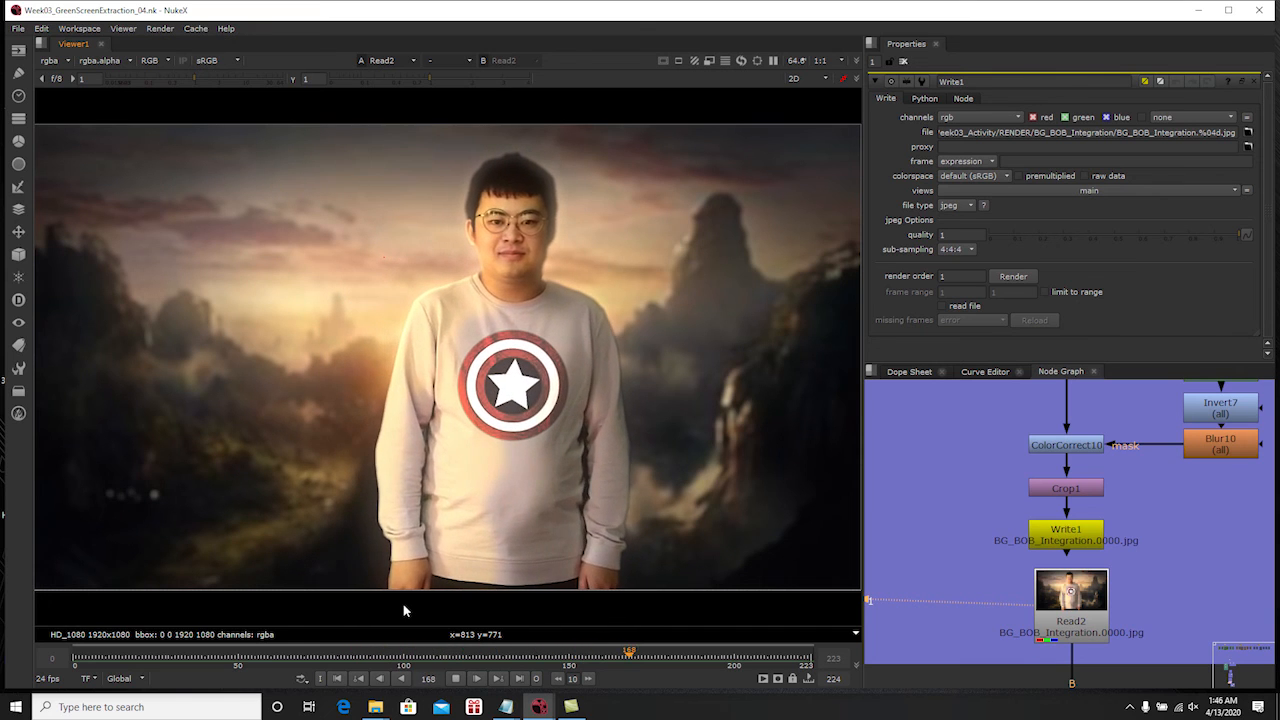
click(457, 679)
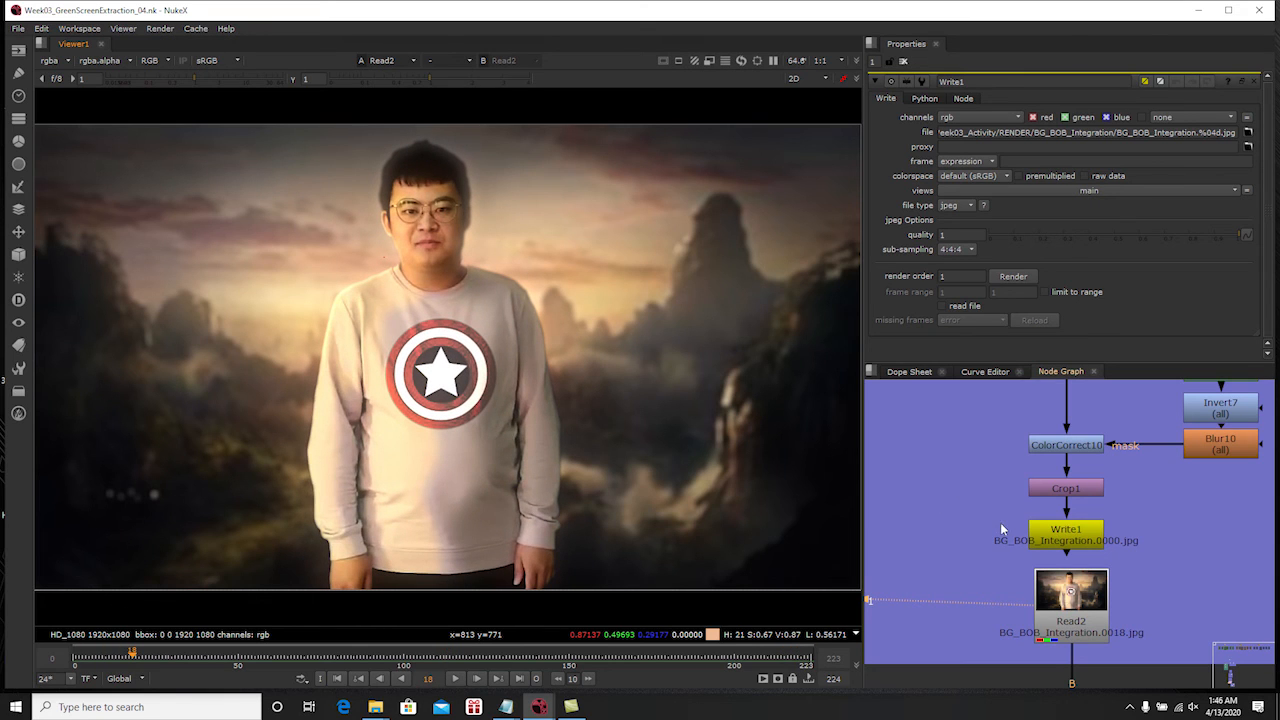
View Reformat9's output in the SOURCE group as the first viewer input, keeping Read2 as the second
middle_drag(1022, 493, 1028, 544)
scroll(1028, 544, down, 2)
scroll(1075, 488, down, 2)
middle_drag(1066, 390, 1076, 500)
scroll(1076, 500, down, 2)
scroll(1074, 480, down, 2)
middle_drag(1074, 425, 1074, 531)
middle_drag(1074, 388, 1060, 504)
scroll(1082, 598, down, 2)
scroll(1060, 504, up, 5)
click(1071, 521)
key(1)
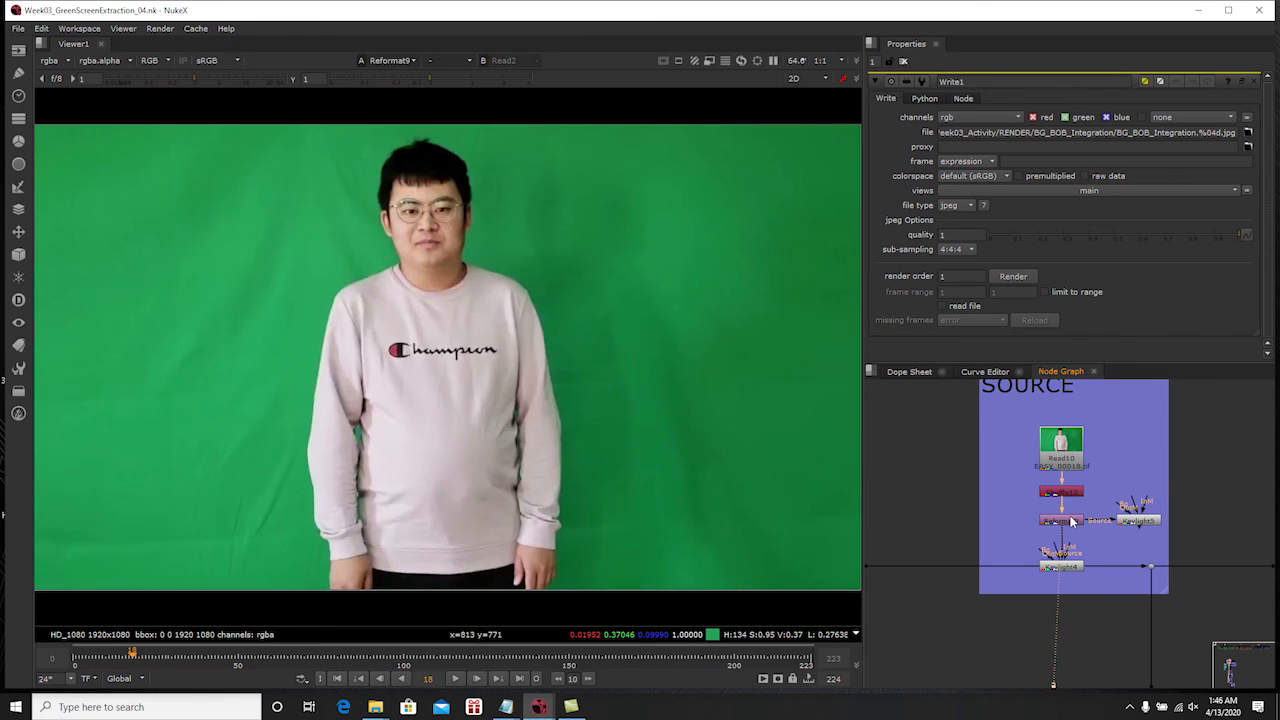
Toggle repeatedly between the green-screen source and Read2's final render to compare them
key(2)
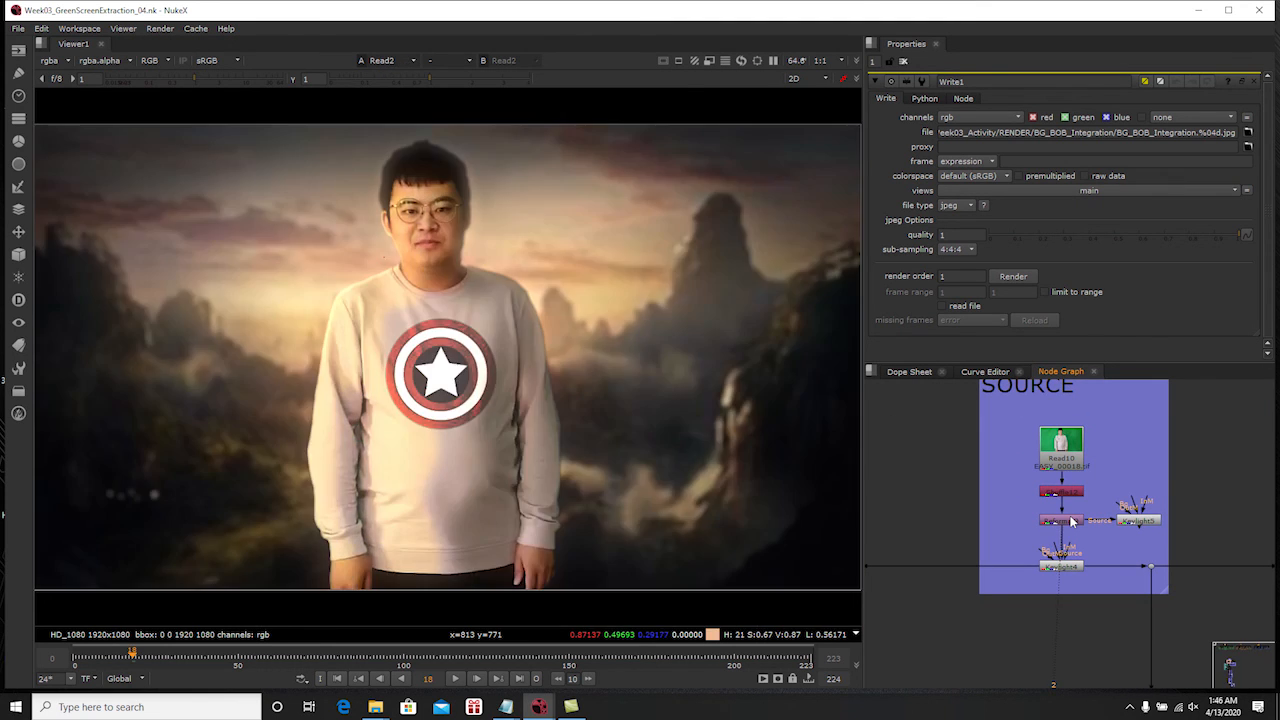
key(1)
key(2)
key(1)
key(2)
key(1)
key(2)
key(1)
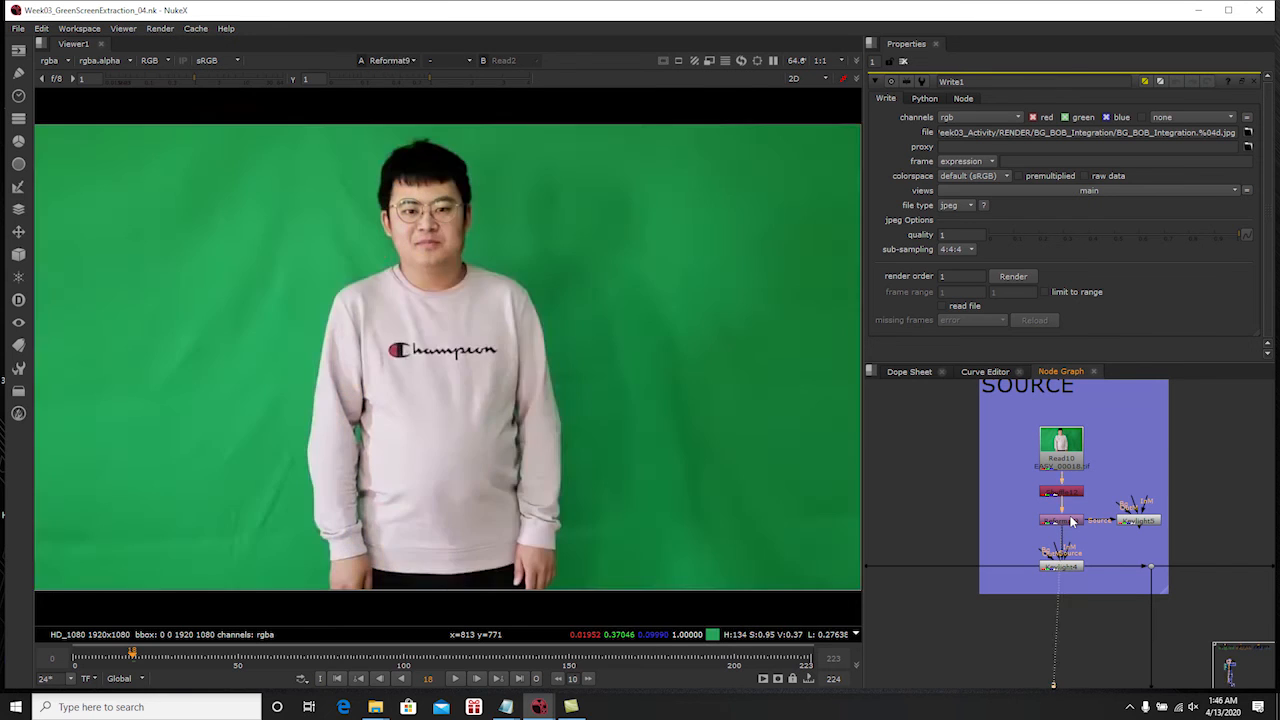
key(2)
key(1)
key(2)
key(1)
key(2)
key(1)
key(2)
key(1)
key(2)
key(1)
key(2)
key(1)
key(2)
key(1)
key(2)
key(1)
key(2)
Return to the BG Integration group, switch to File Explorer and open the Pics folder inside Week03_GreenScreen
middle_drag(1072, 528, 1031, 457)
scroll(1031, 460, down, 4)
middle_drag(1030, 625, 1050, 413)
middle_drag(1036, 660, 1032, 481)
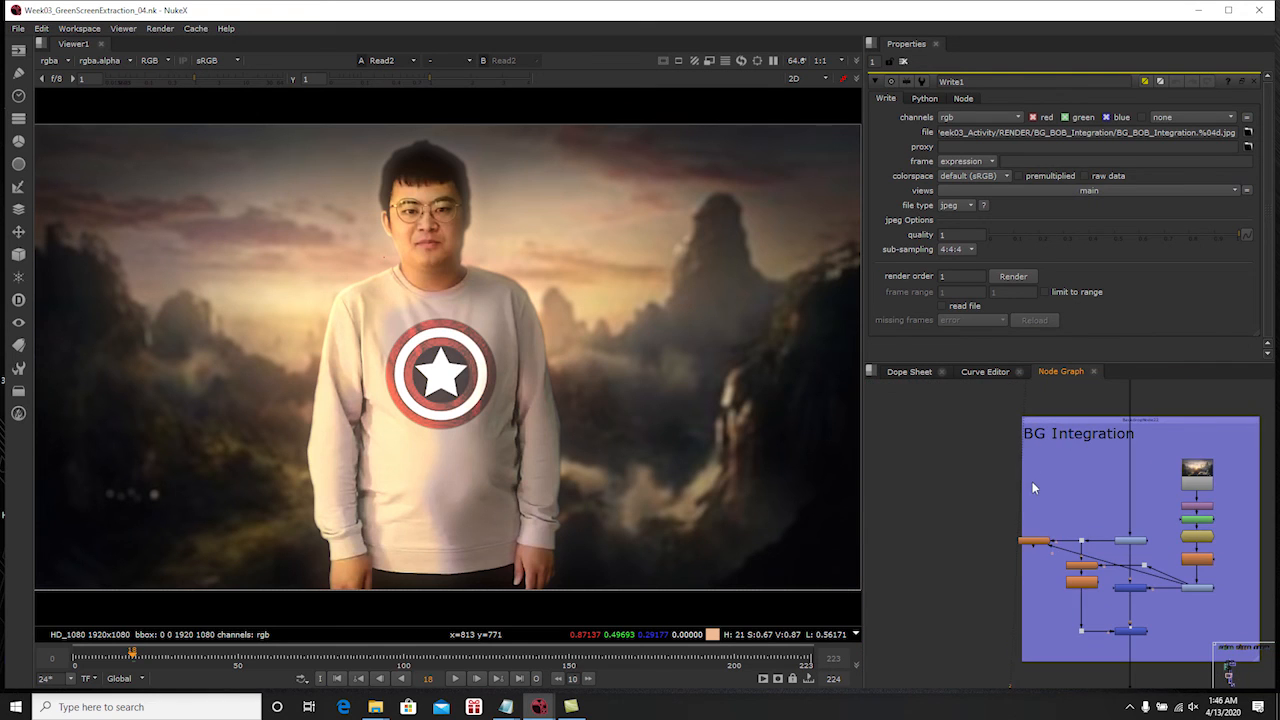
mouse_move(386, 710)
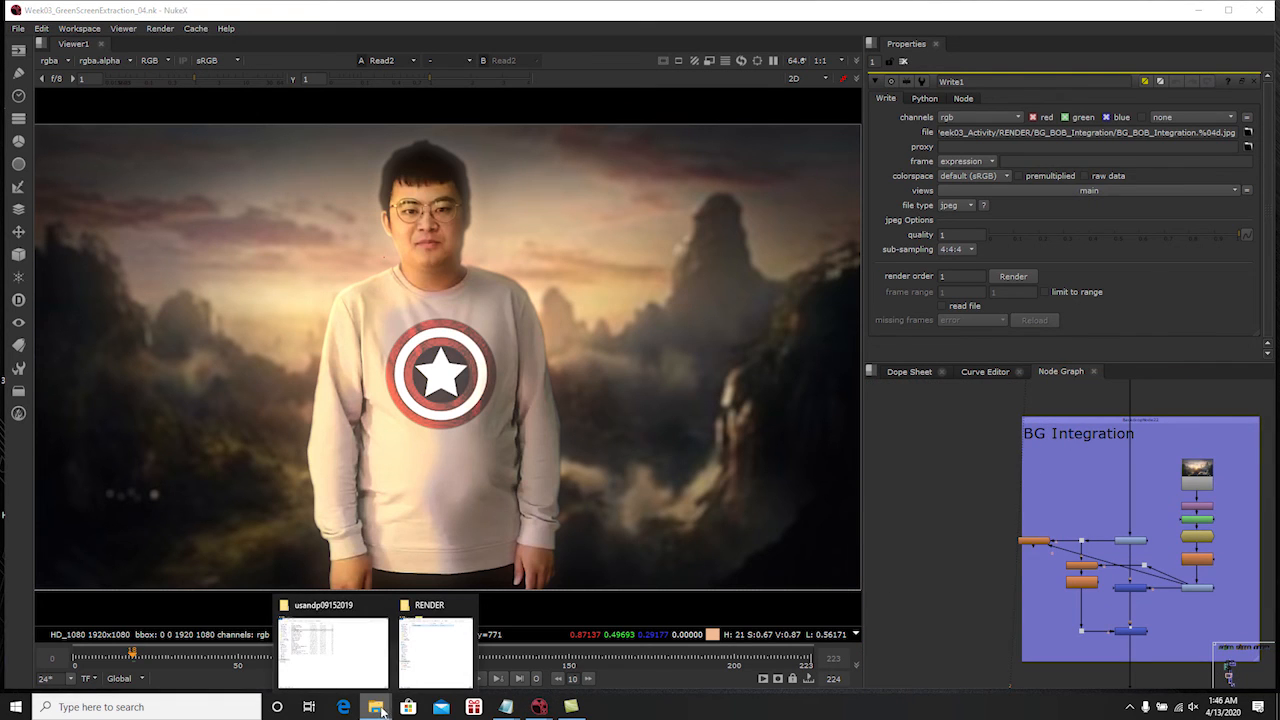
click(425, 655)
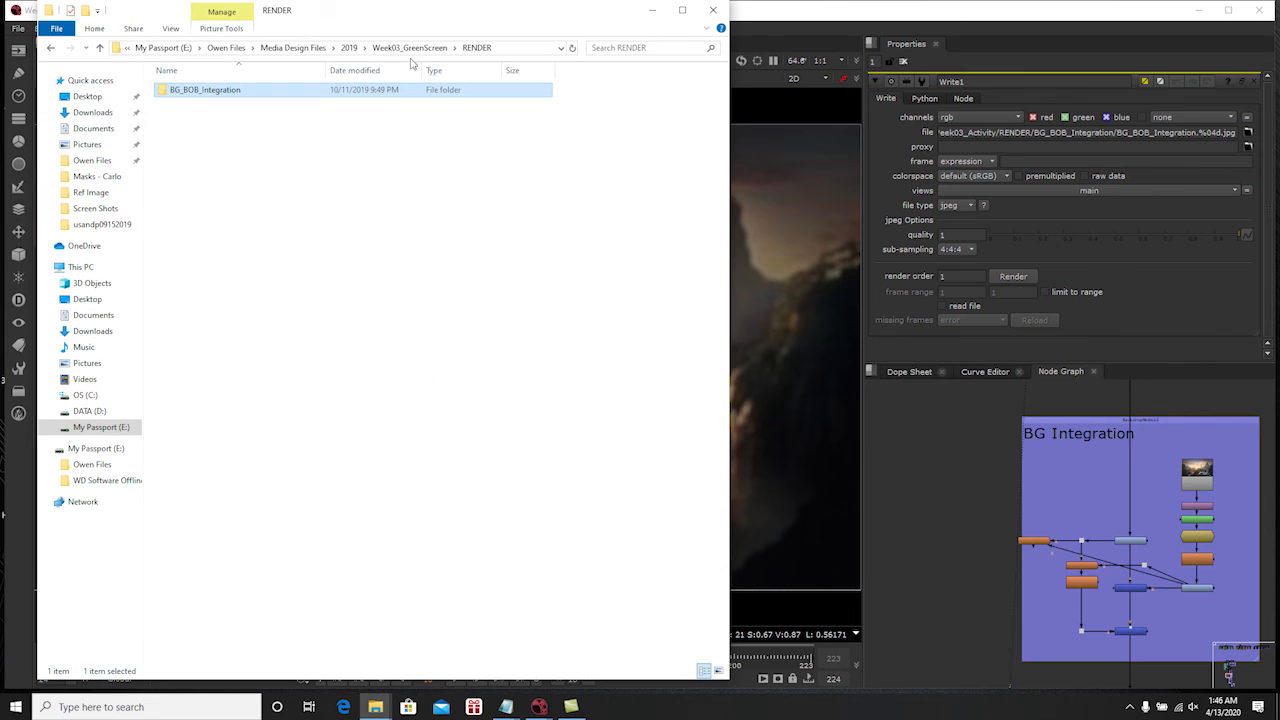
click(410, 48)
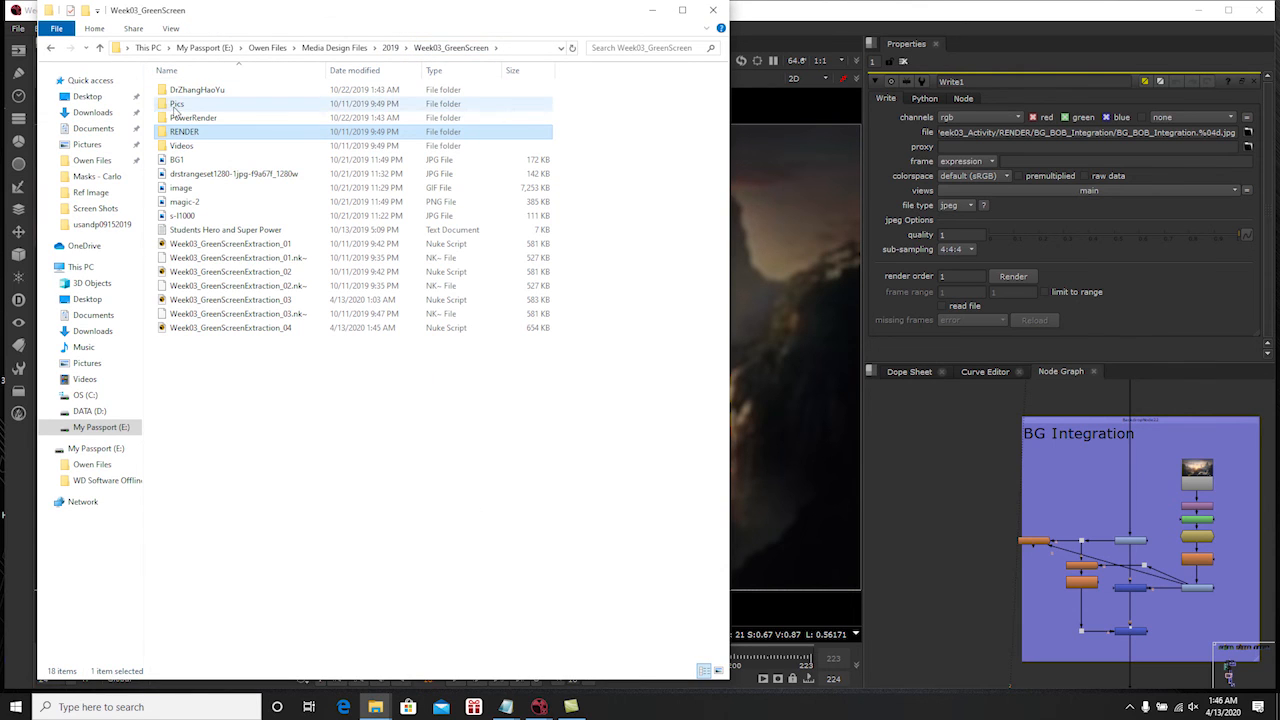
double_click(177, 104)
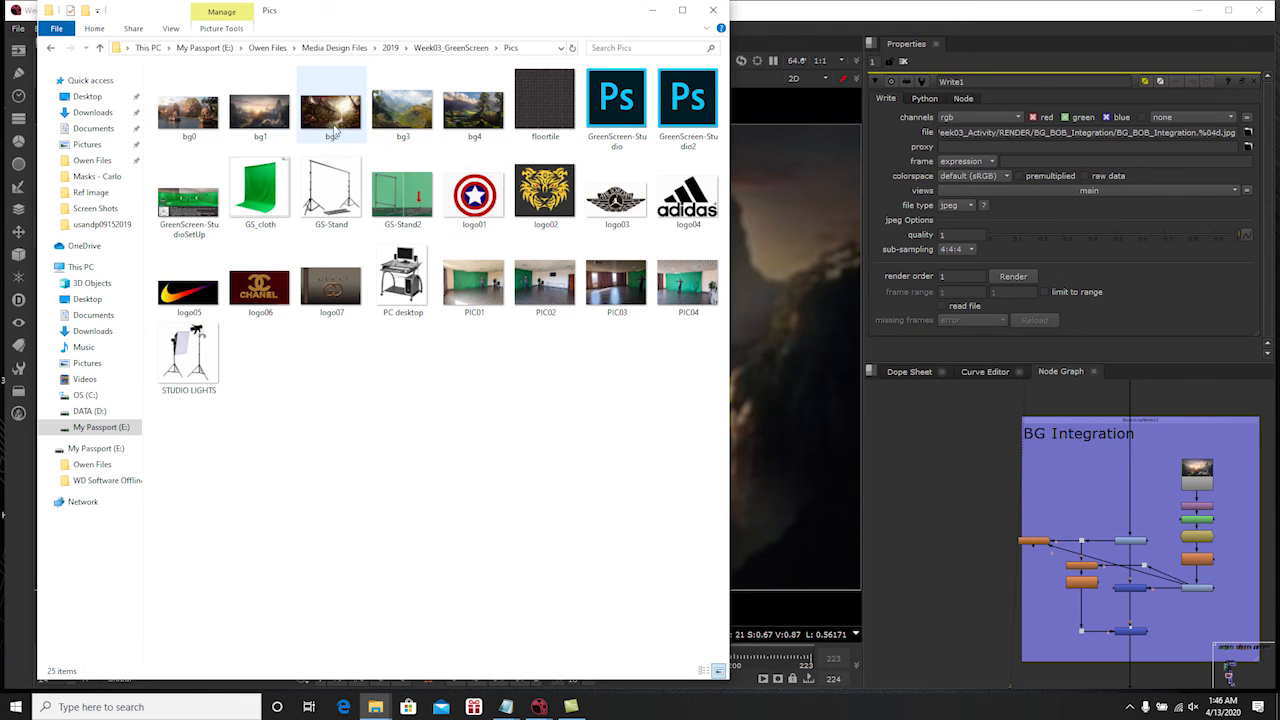
Import bg2.jpg into the BG Integration group and swap it in for bg1.jpg above Reformat7
click(339, 128)
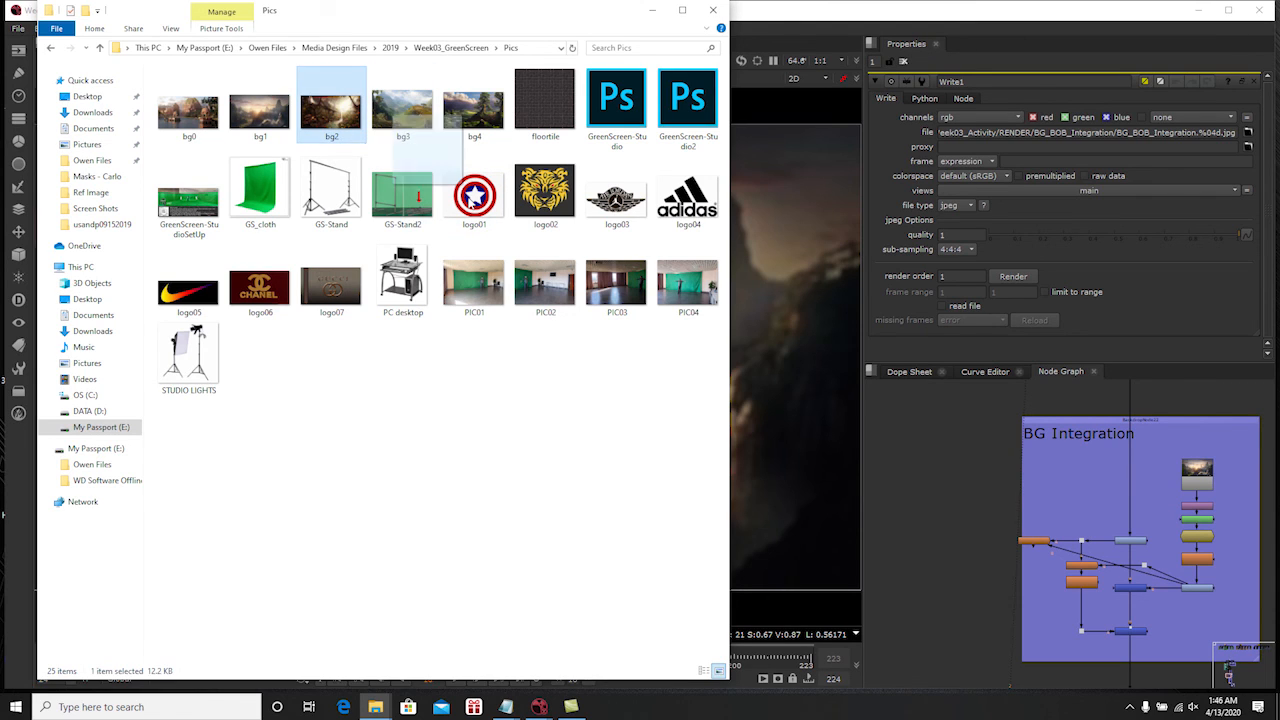
middle_drag(1232, 460, 1203, 476)
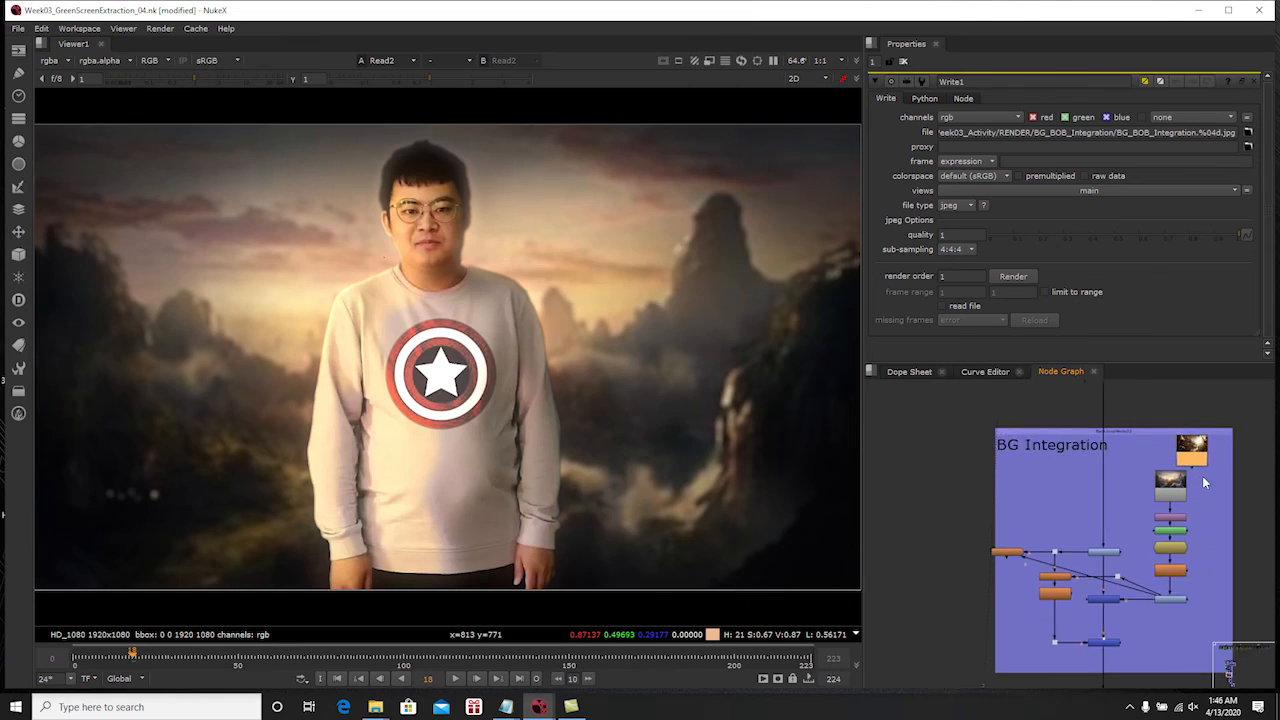
scroll(1202, 475, up, 1)
ctrl+shift+drag(1190, 448, 1168, 490)
View Crop1's output at the end of the adjustment layers to examine the composite over bg2.jpg
middle_drag(1139, 541, 1156, 427)
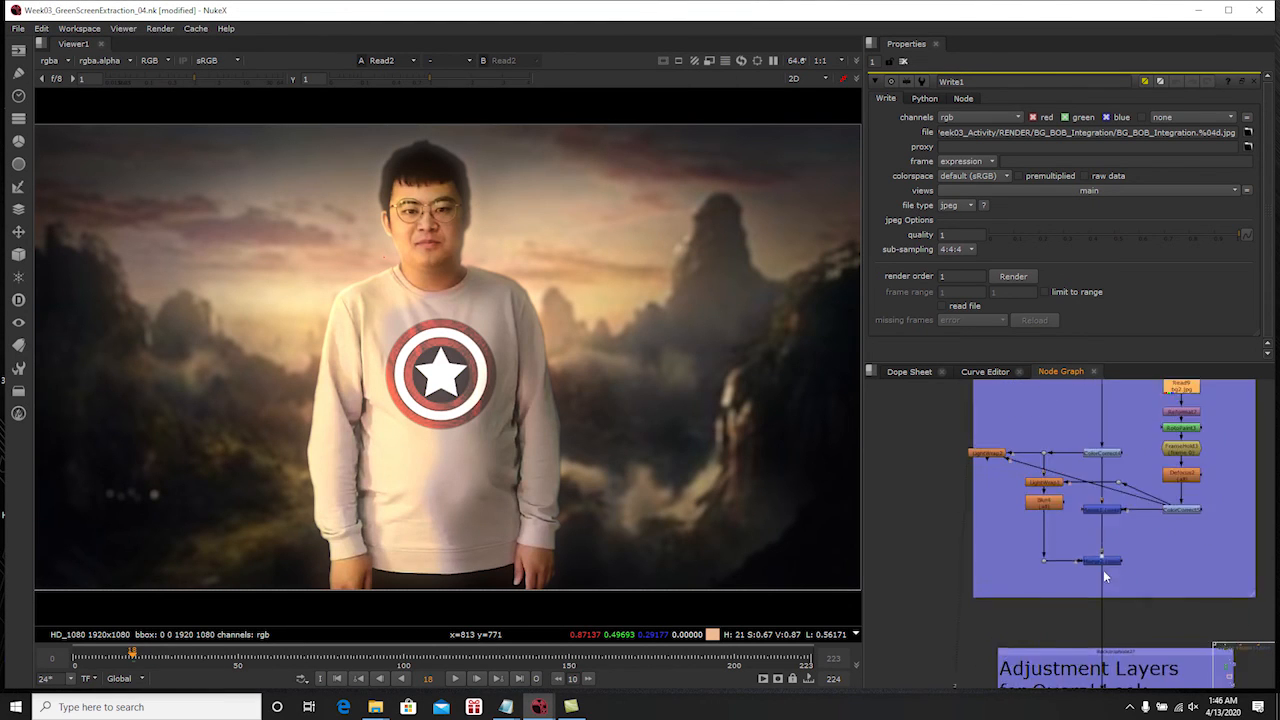
middle_drag(1102, 576, 1108, 430)
scroll(1124, 546, down, 2)
middle_drag(1124, 546, 1112, 459)
scroll(1101, 520, up, 1)
click(1102, 522)
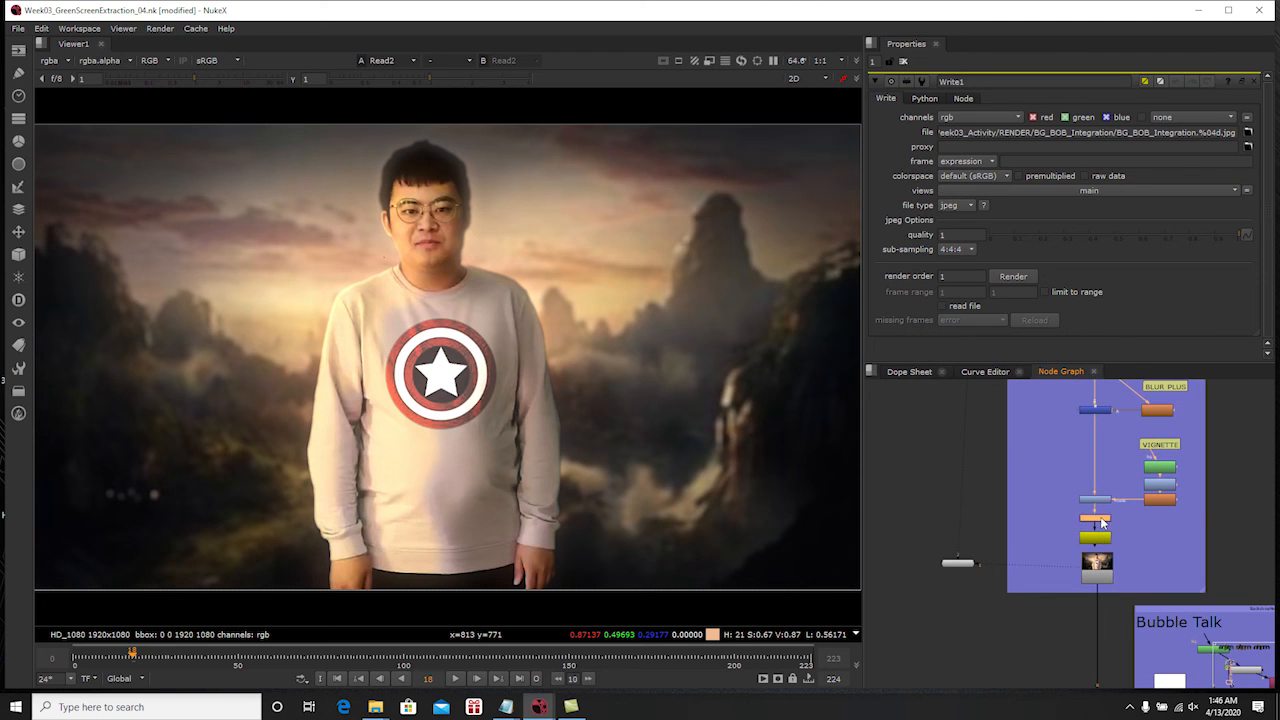
key(1)
Move the bg2.jpg node aside and switch Reformat7's input between bg1.jpg and bg2.jpg to compare the backgrounds
scroll(1127, 473, down, 2)
middle_drag(1127, 473, 1148, 596)
middle_drag(1157, 493, 1169, 592)
scroll(1177, 475, up, 3)
scroll(1179, 474, up, 2)
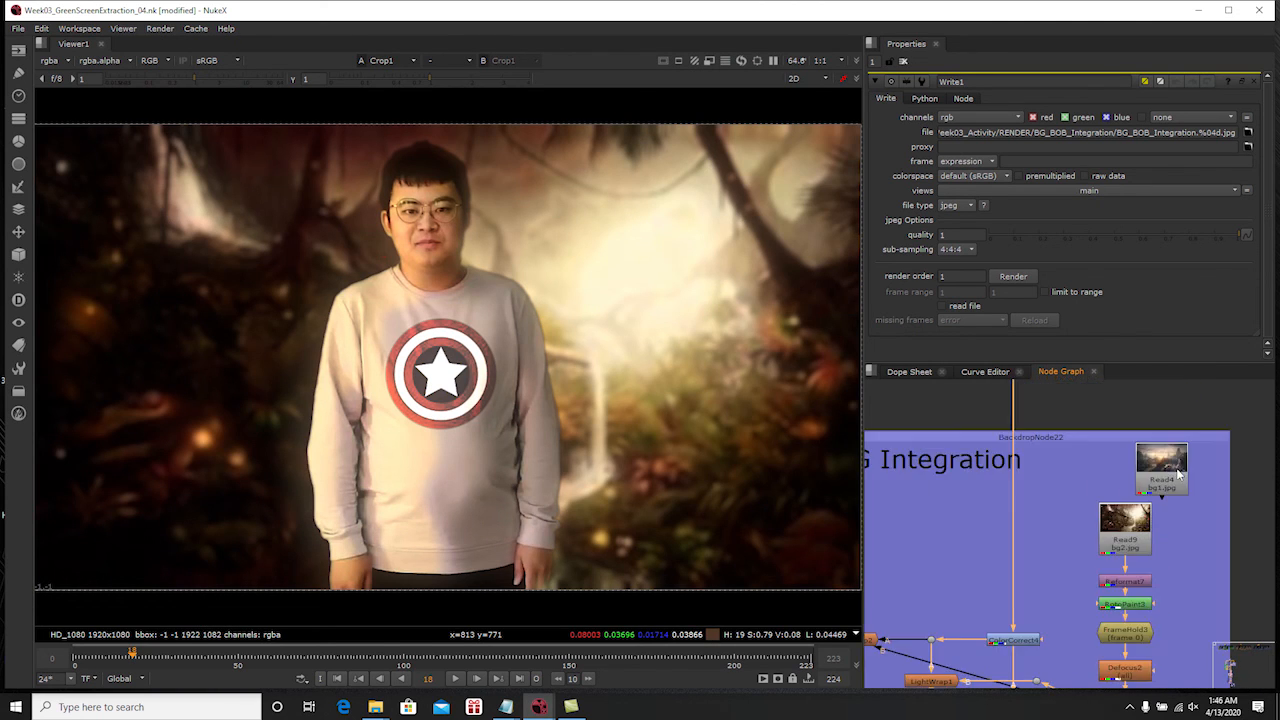
drag(1130, 518, 1106, 497)
mouse_move(1113, 541)
mouse_down()
mouse_move(1160, 491)
mouse_move(1113, 518)
mouse_up()
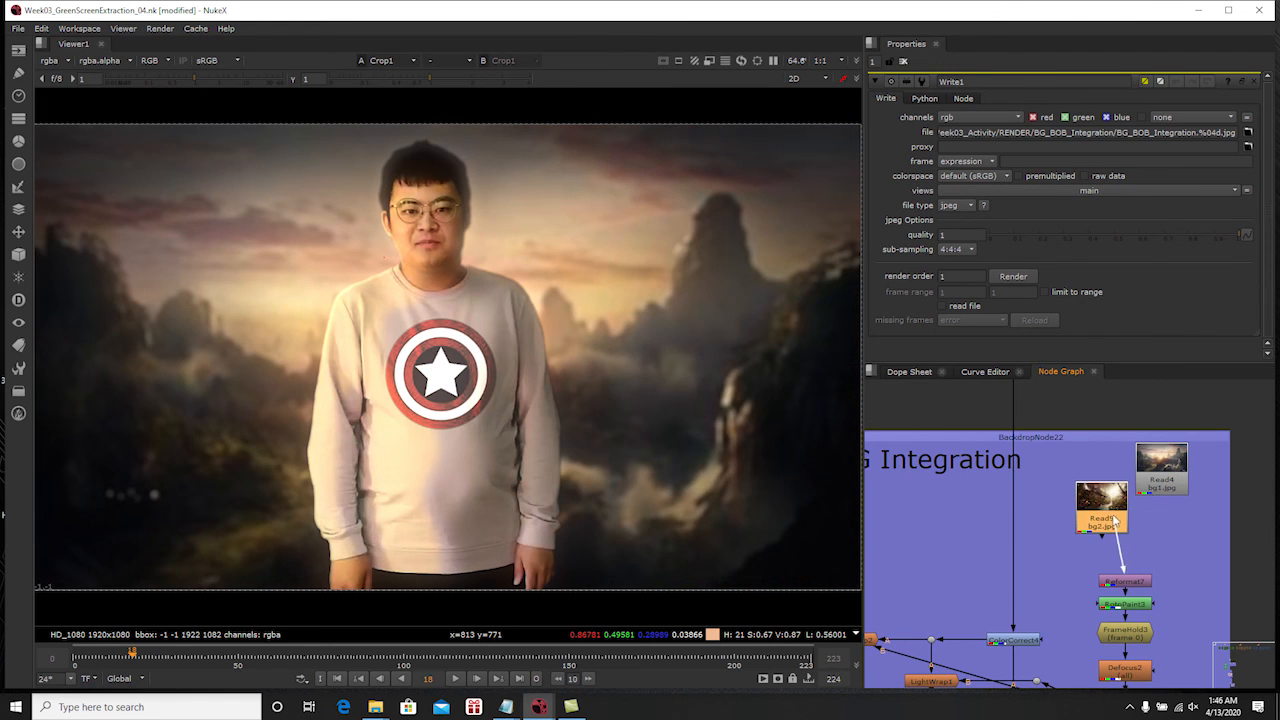
middle_drag(1006, 620, 1072, 562)
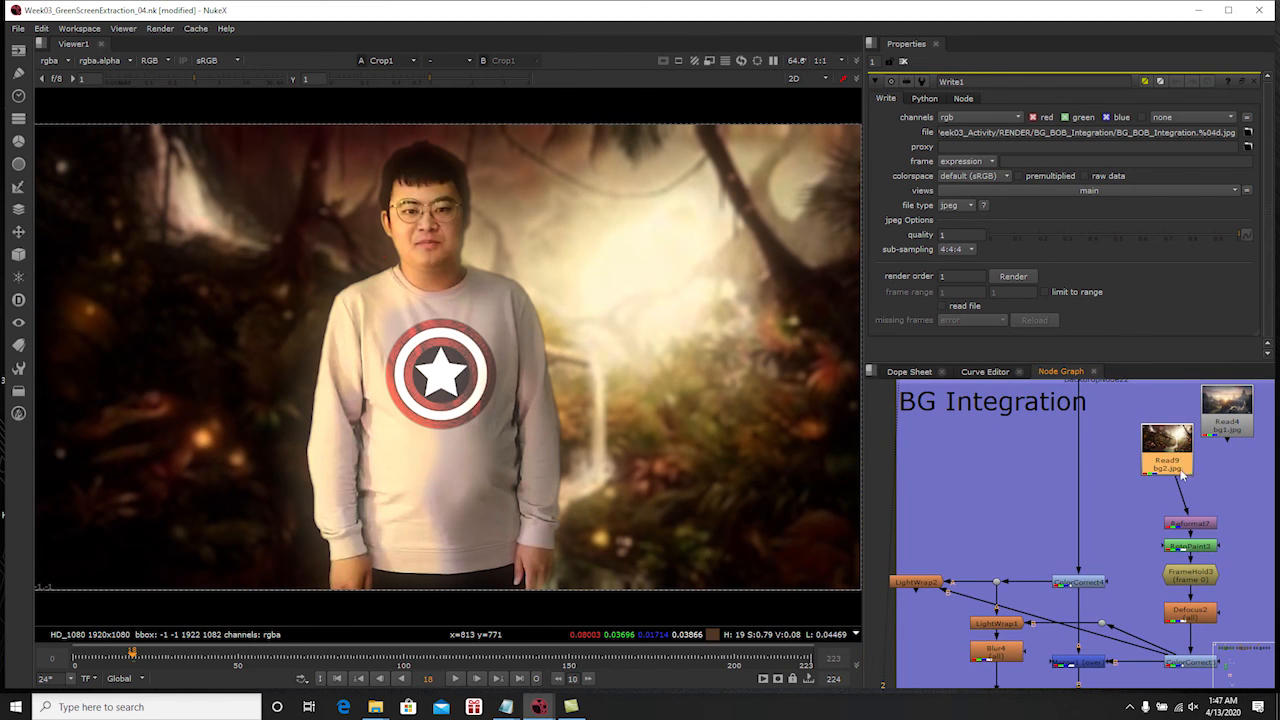
Import bg4.jpg from the Pics folder and use it as Reformat7's input in place of bg2.jpg, comparing the two
middle_drag(1183, 476, 1088, 474)
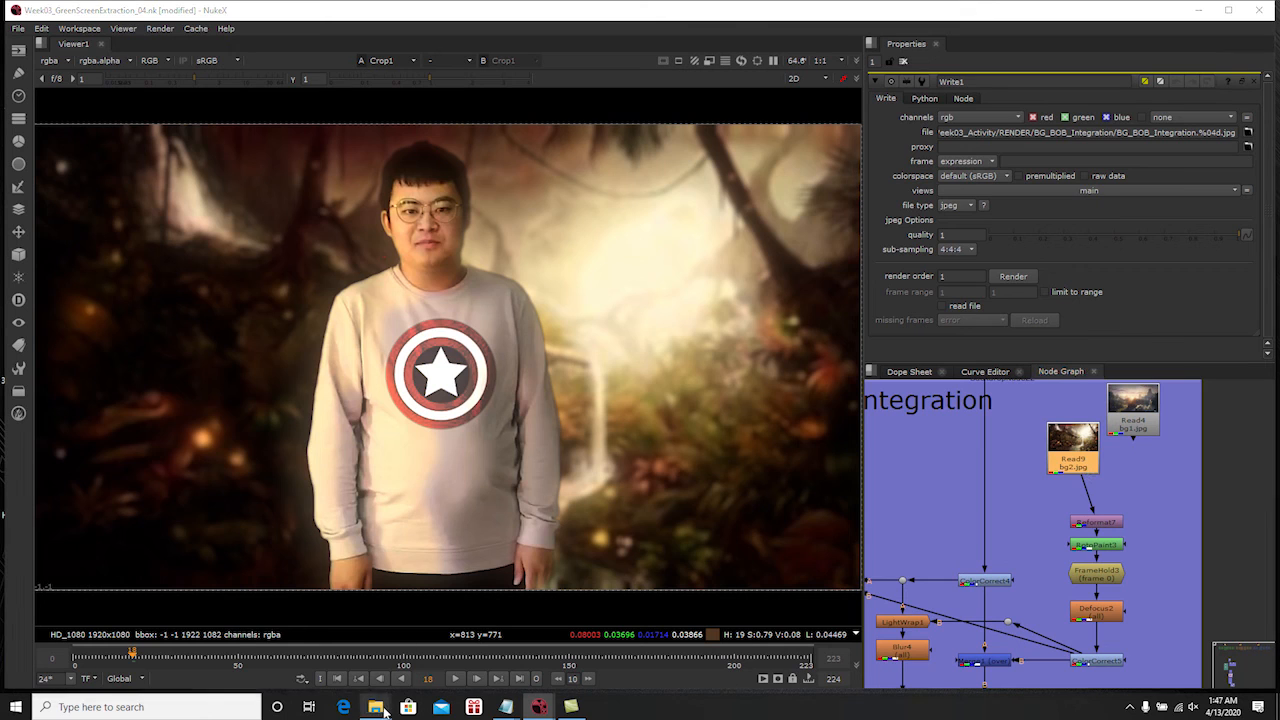
mouse_move(375, 707)
click(423, 657)
drag(474, 105, 1172, 465)
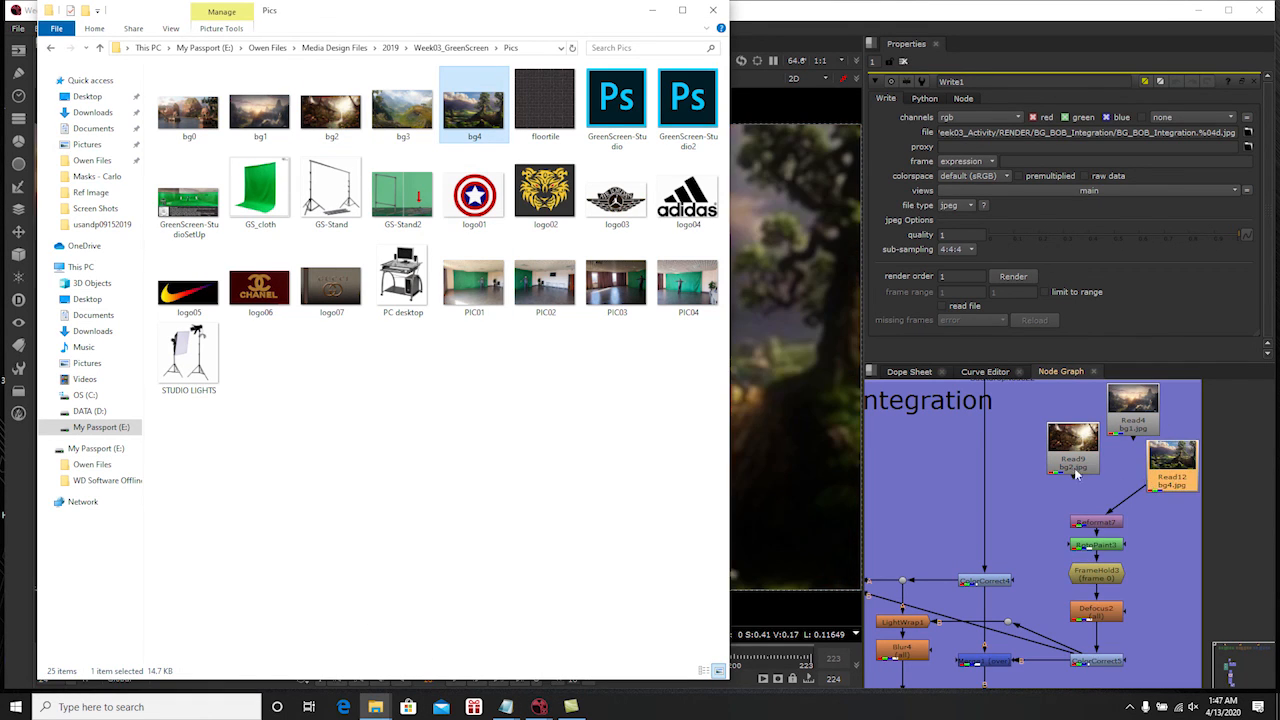
click(1048, 472)
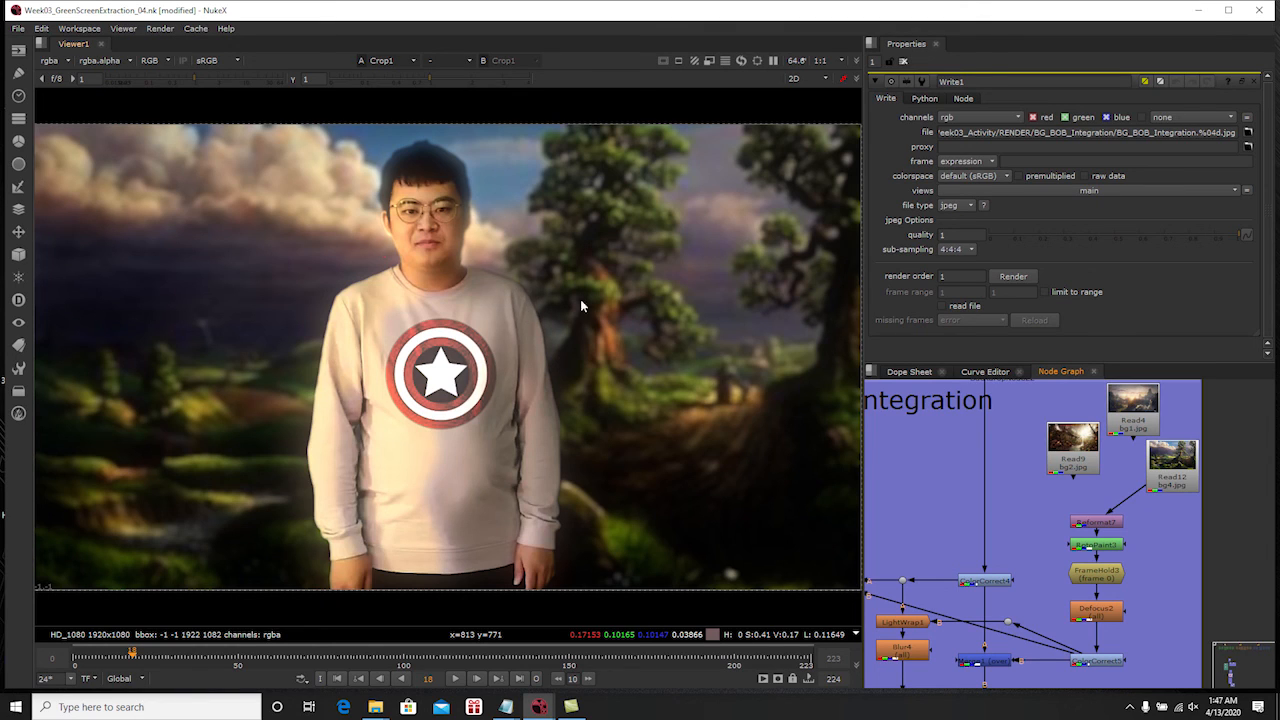
drag(1140, 490, 1086, 464)
drag(1172, 489, 1171, 486)
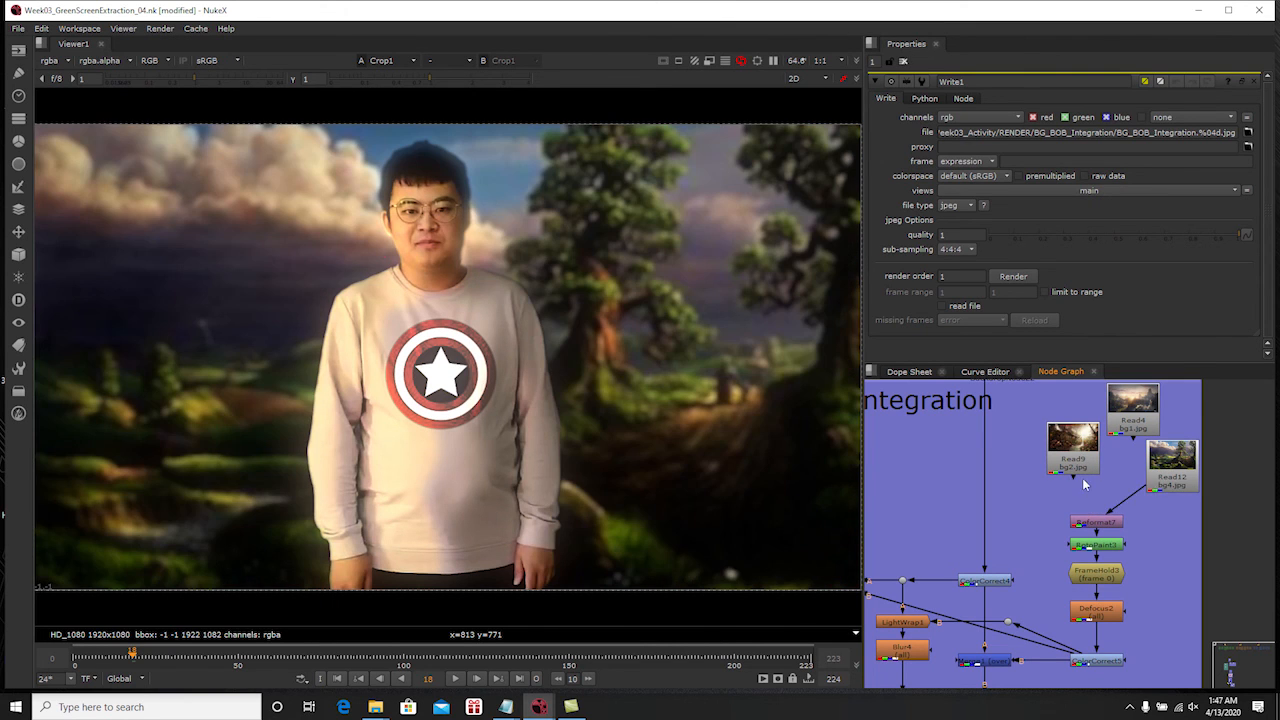
Import logo02.jpg from the Pics folder beside the Bob Shirt Logo Replacement nodes
middle_drag(1092, 486, 1163, 490)
scroll(1163, 490, down, 2)
middle_drag(1074, 464, 1125, 542)
scroll(1125, 542, down, 2)
middle_drag(1034, 400, 1094, 596)
scroll(1094, 596, up, 2)
middle_drag(1005, 462, 1059, 501)
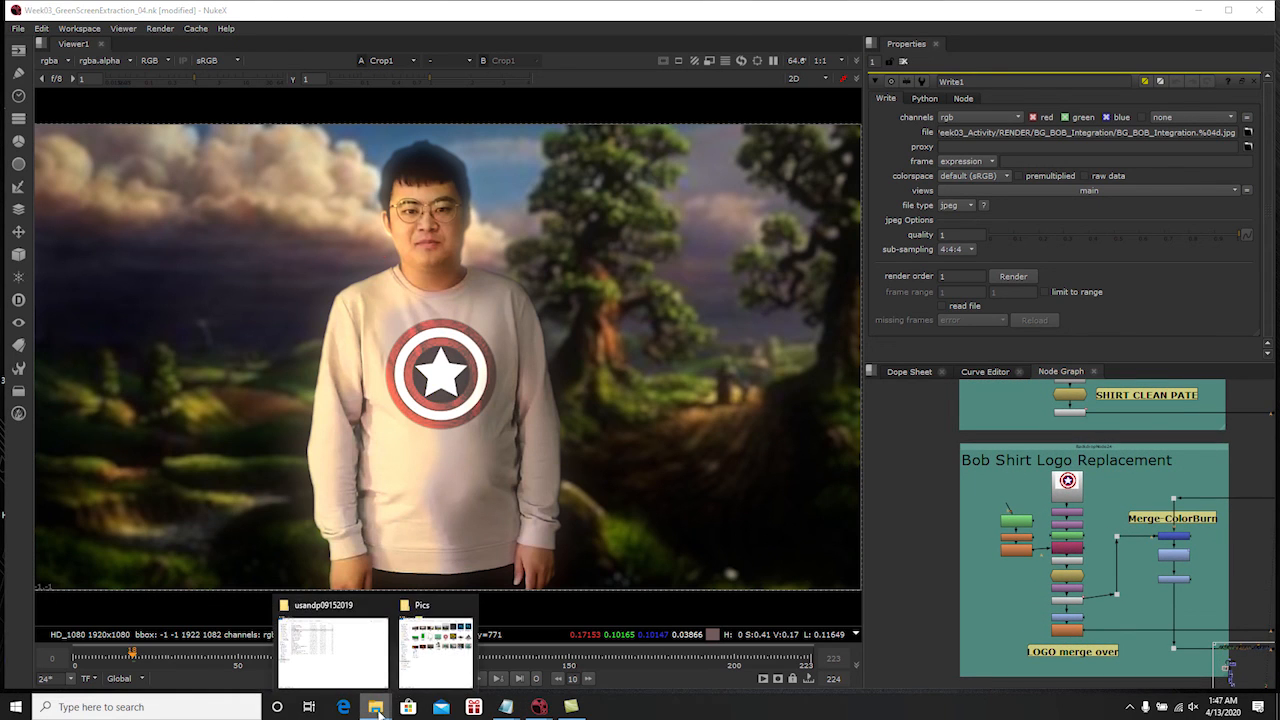
click(436, 640)
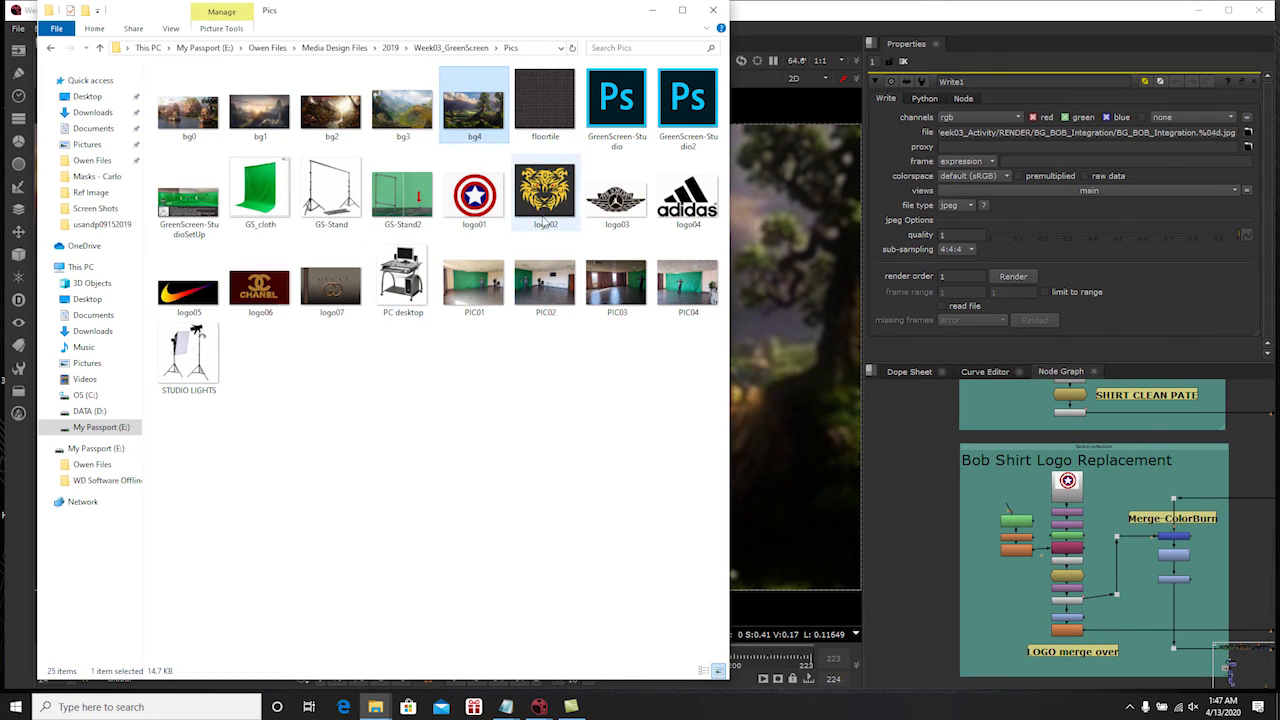
drag(545, 215, 897, 455)
Place the logo02.jpg node beside logo01.jpg and connect it to Transform1 in place of logo01.jpg
drag(998, 487, 972, 497)
scroll(1073, 510, up, 2)
drag(1073, 510, 970, 472)
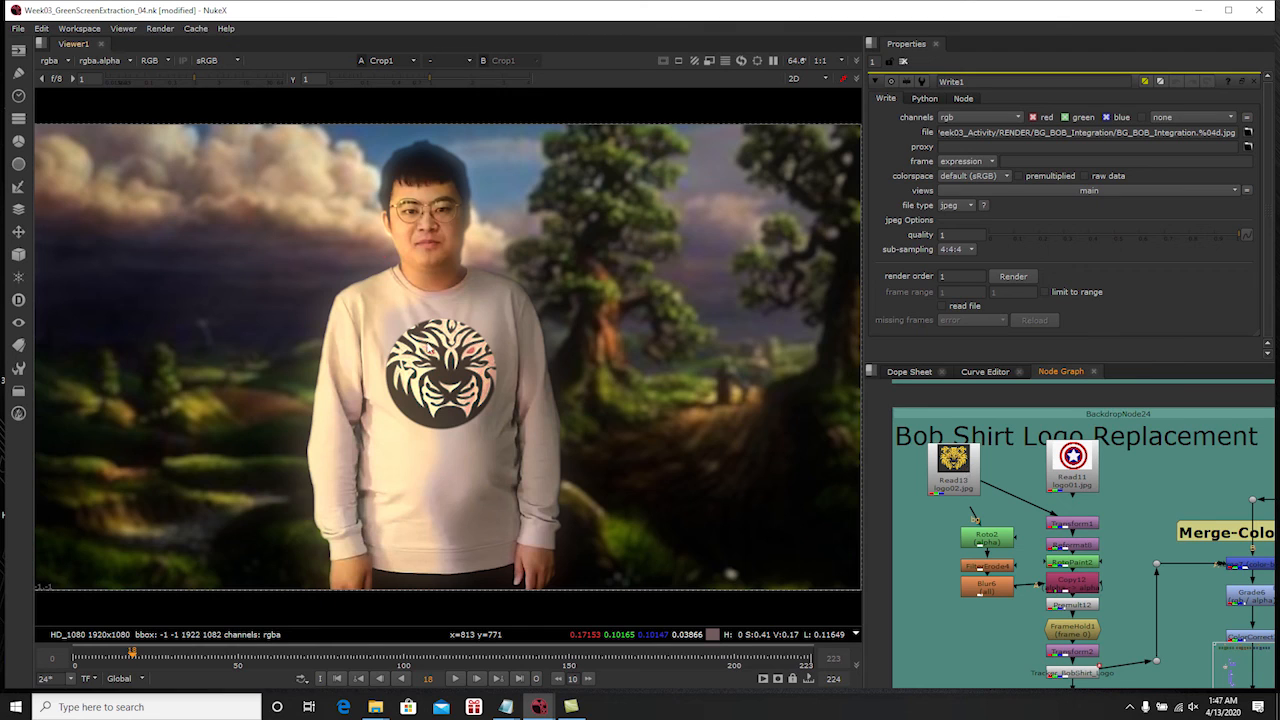
drag(979, 487, 1005, 471)
Insert a Transform node below logo02.jpg and set its x translation to -12
key(Tab)
text(transform)
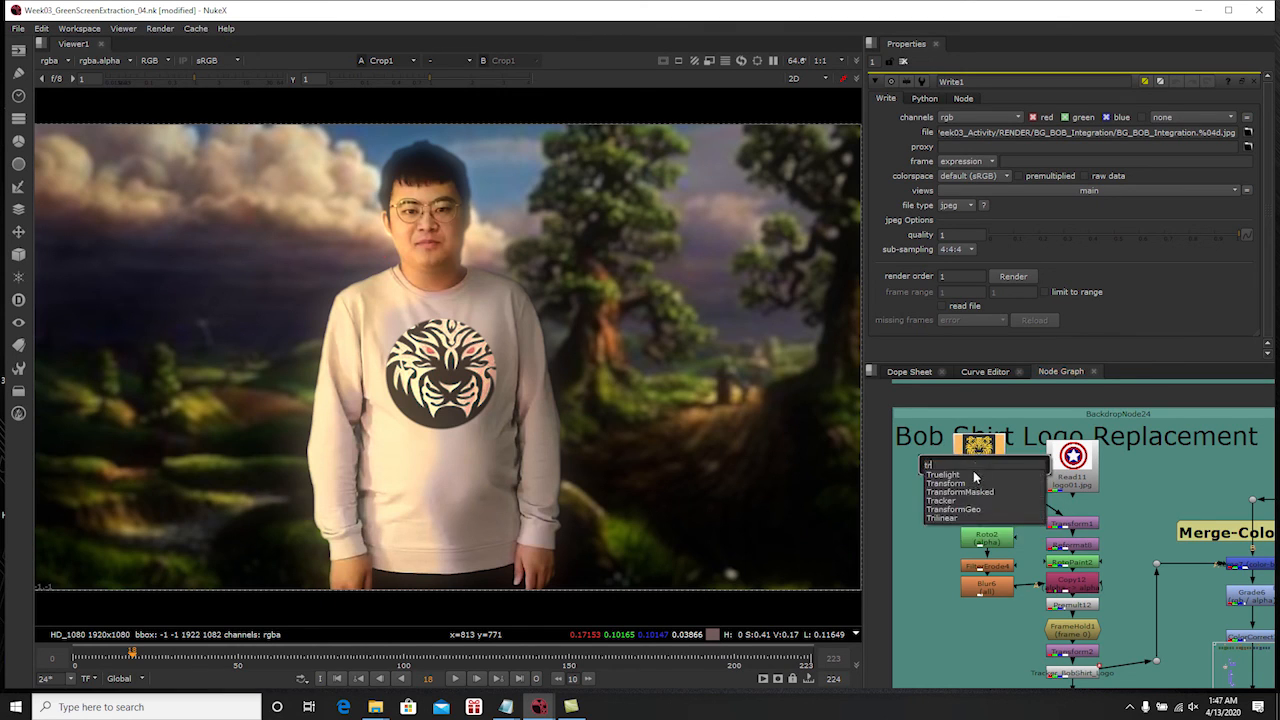
key(Return)
click(955, 117)
key(Down)
key(Down)
key(Down)
key(Down)
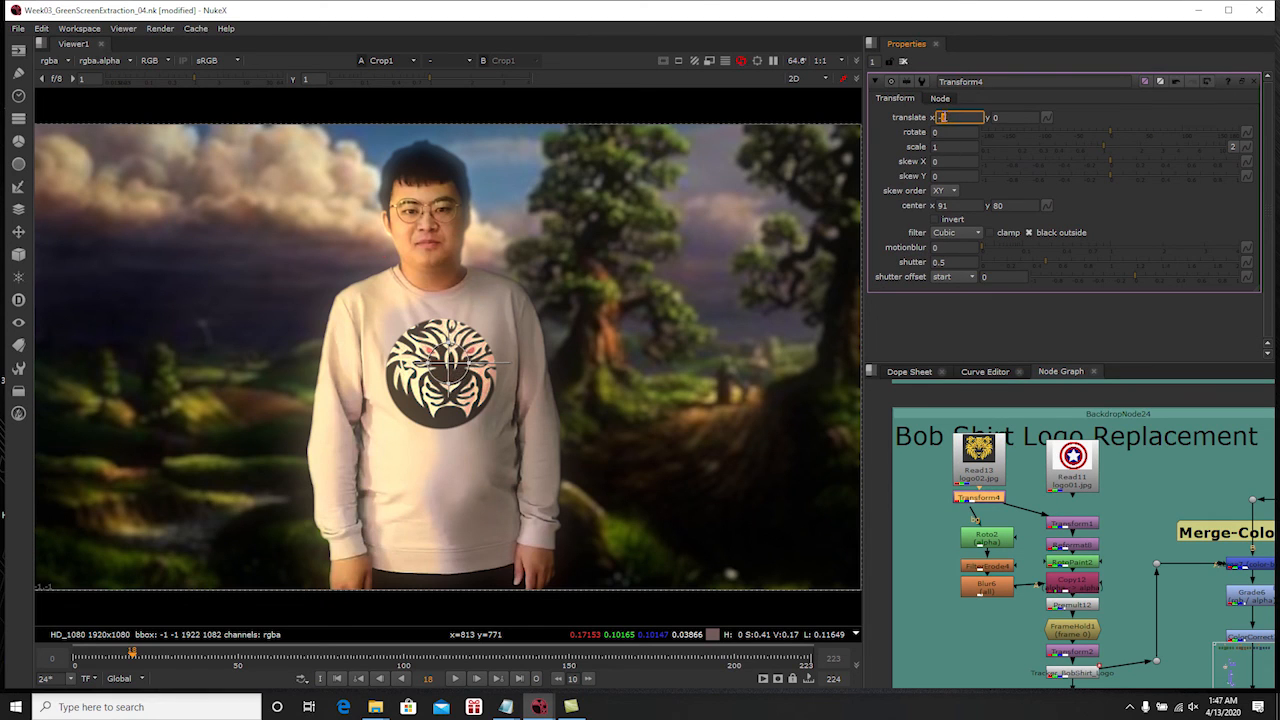
key(Down)
key(Down)
key(Down)
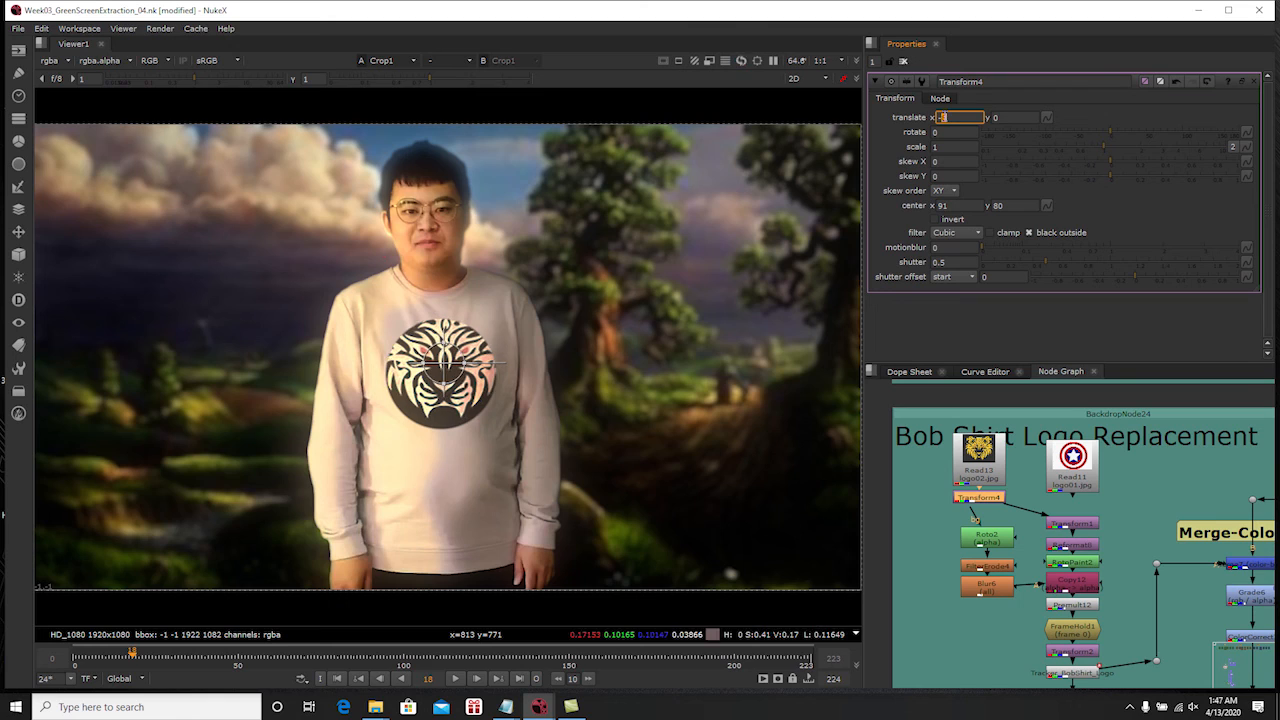
key(Down)
key(Down)
key(Down)
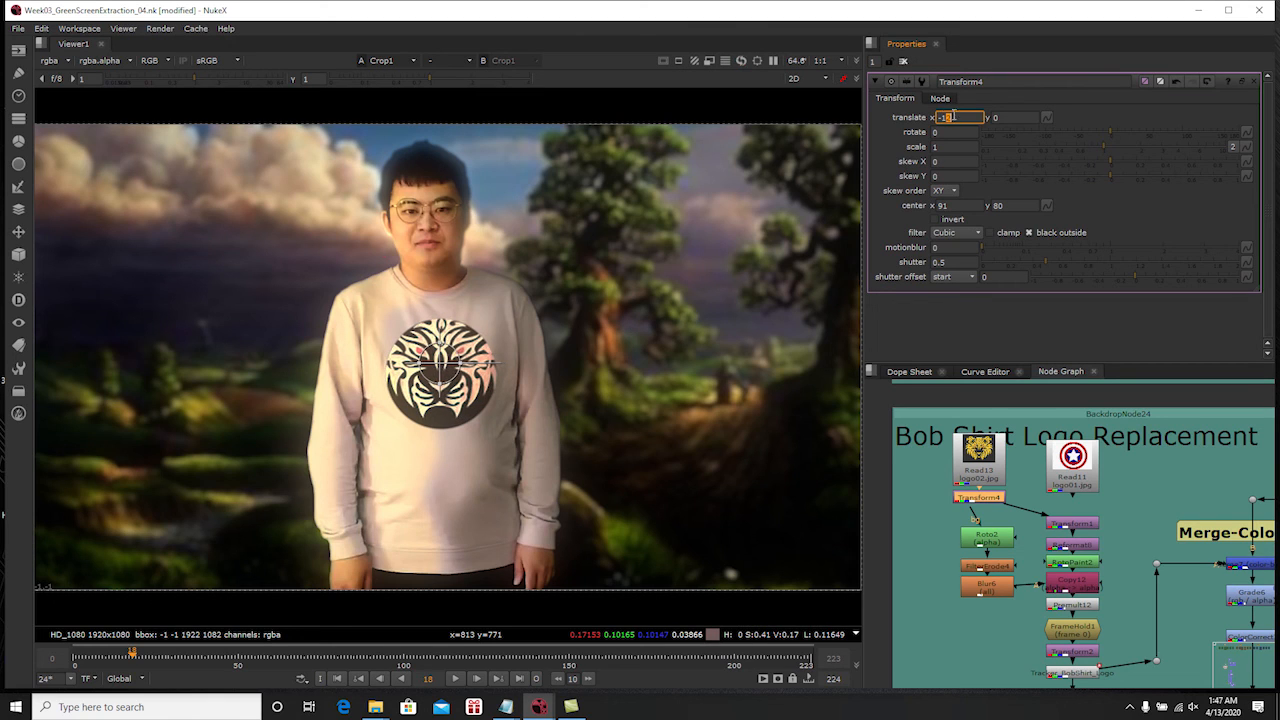
Lower the new Transform's y translation to center the tiger face in the shirt's circle, and clear the open properties
click(995, 118)
key(Down)
key(Down)
key(Down)
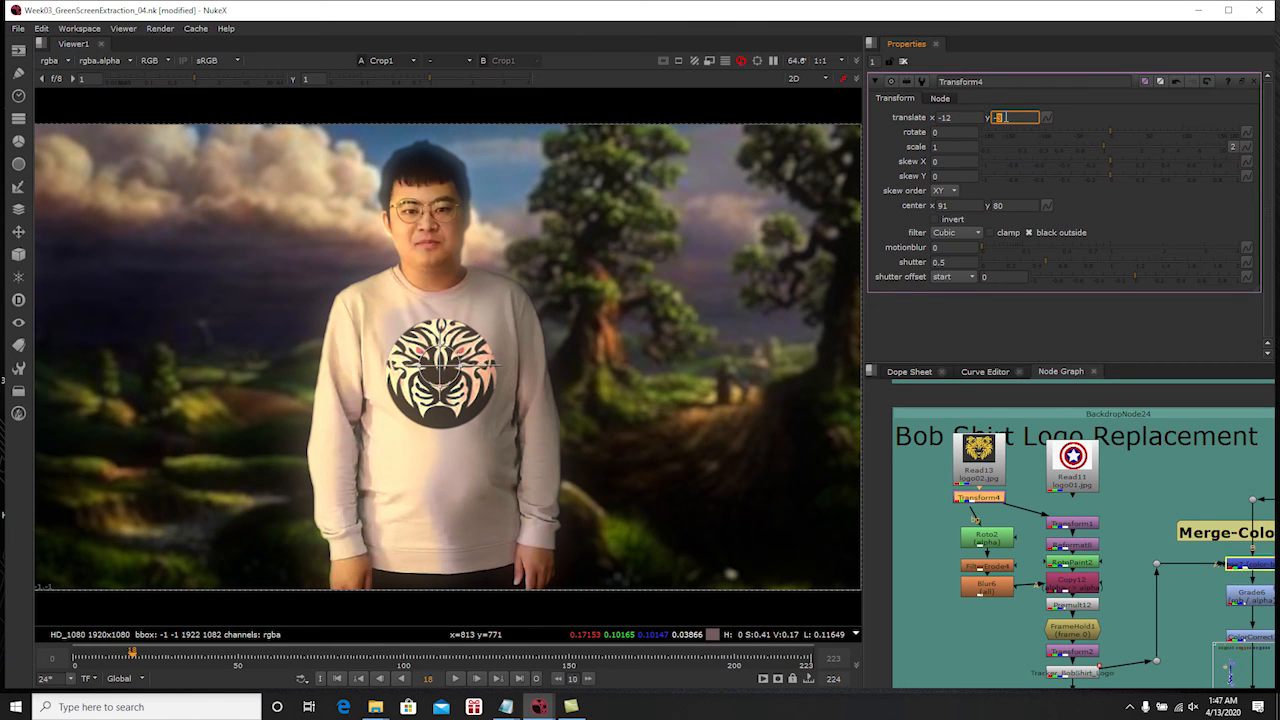
key(Down)
key(Down)
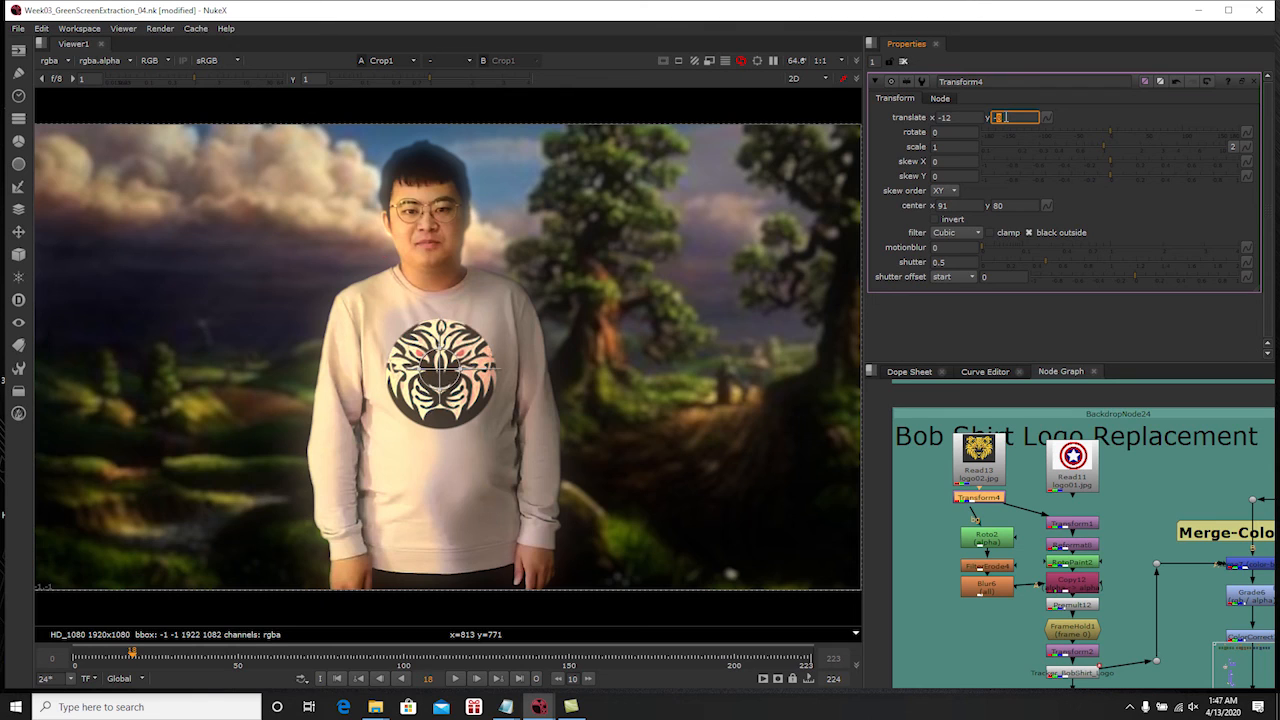
key(Down)
key(Down)
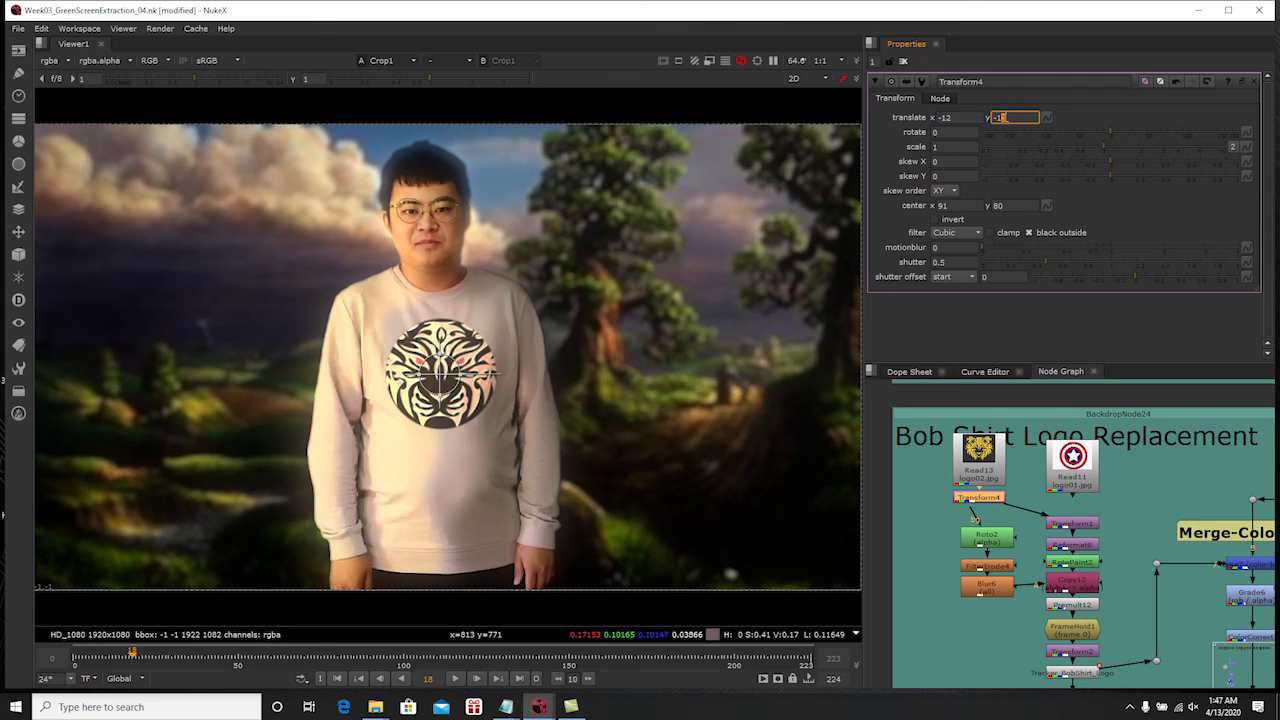
click(903, 62)
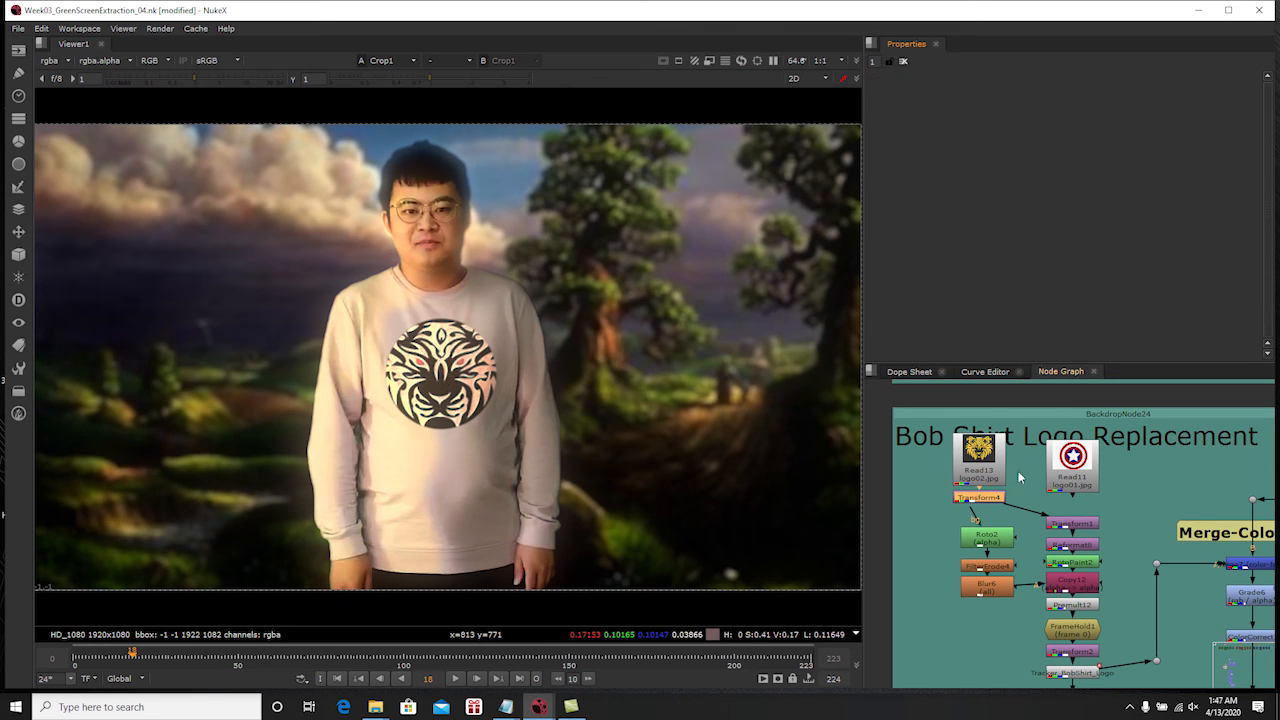
Check the tiger logo on the shirt at the first frame and around frame 52, and return to frame 0
click(338, 679)
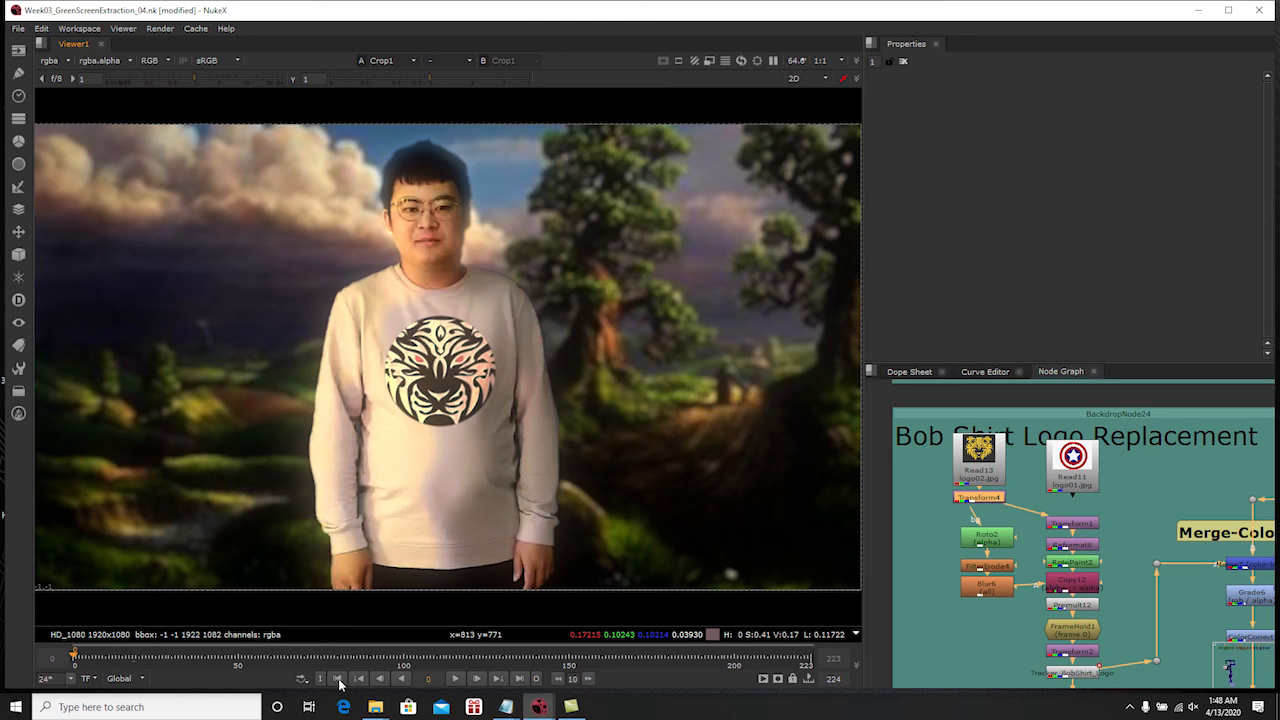
click(248, 657)
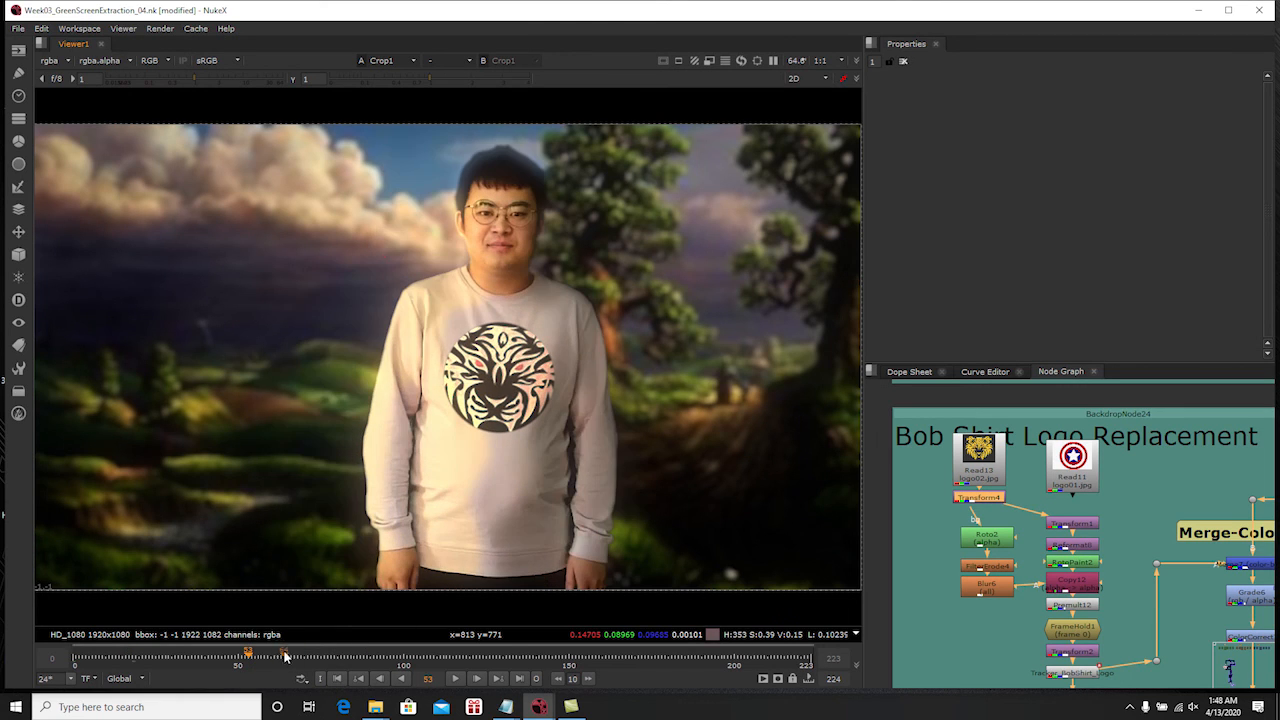
click(338, 679)
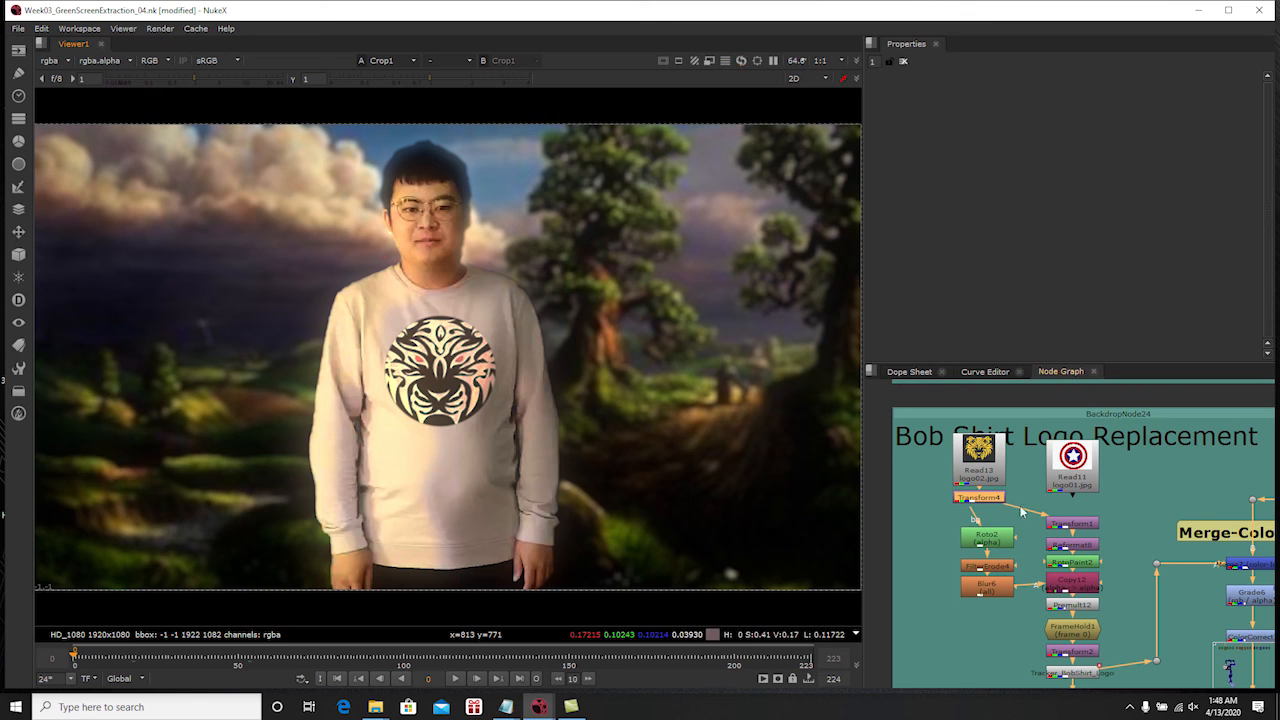
Restore logo01.jpg as the input of the shirt logo chain in place of logo02.jpg
scroll(1145, 502, down, 2)
middle_drag(1174, 526, 1028, 503)
scroll(1049, 487, down, 3)
middle_drag(1112, 528, 1052, 551)
scroll(1052, 551, down, 2)
scroll(1074, 542, down, 2)
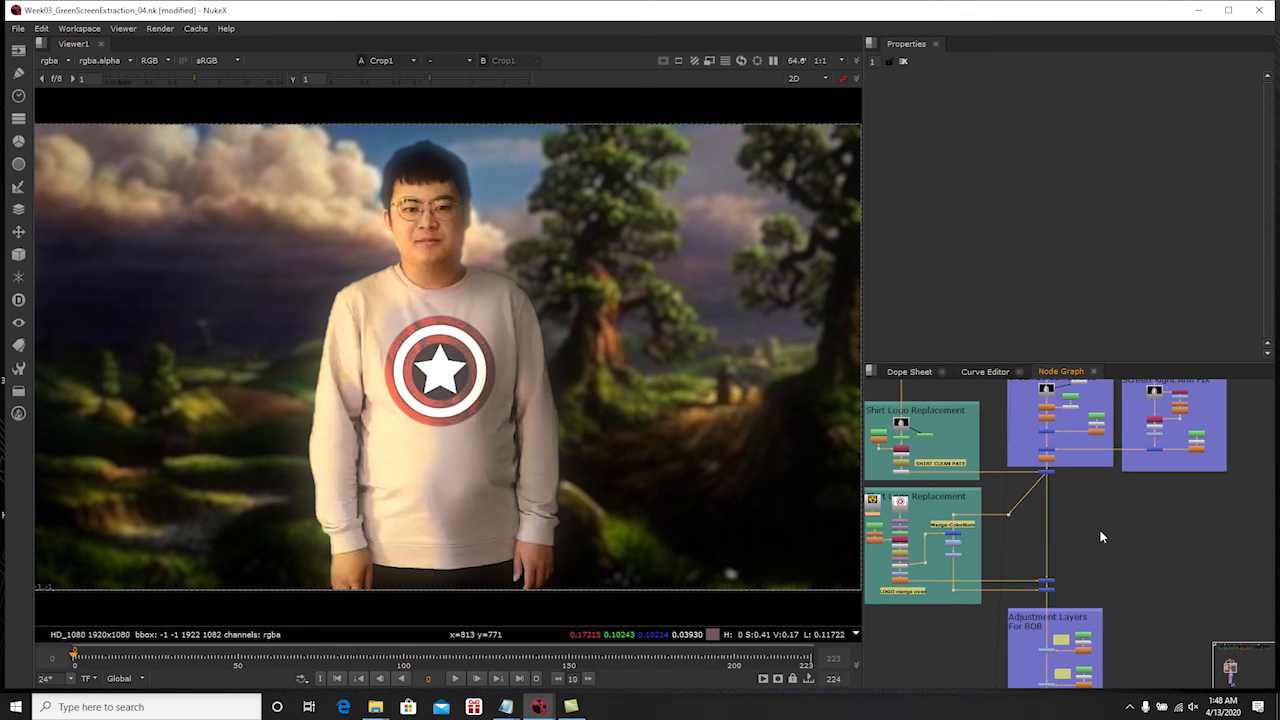
Spread out the bg1.jpg, bg2.jpg and bg4.jpg nodes in BG Integration and reconnect bg1.jpg to Reformat7
mouse_move(1110, 537)
middle_down()
mouse_move(1085, 496)
mouse_move(1107, 457)
middle_up()
scroll(1088, 560, up, 5)
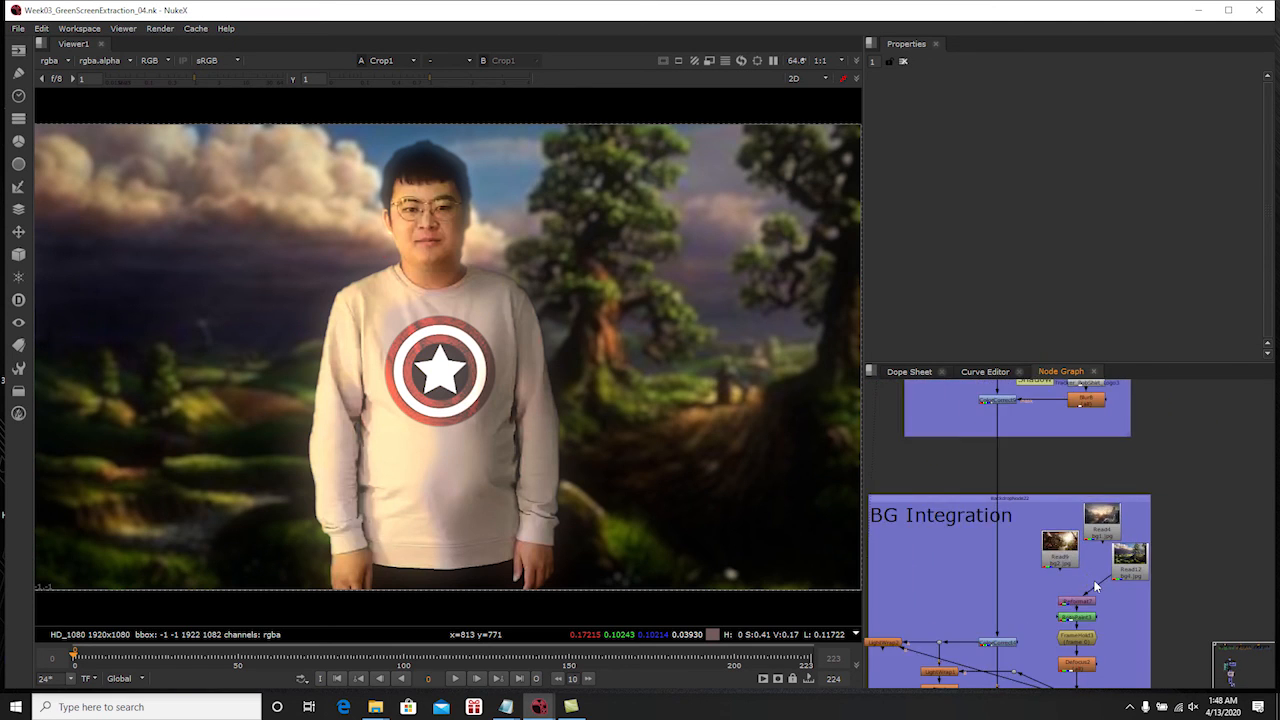
scroll(1096, 587, up, 4)
drag(1165, 560, 1181, 540)
drag(1048, 506, 1021, 496)
drag(1101, 467, 1072, 494)
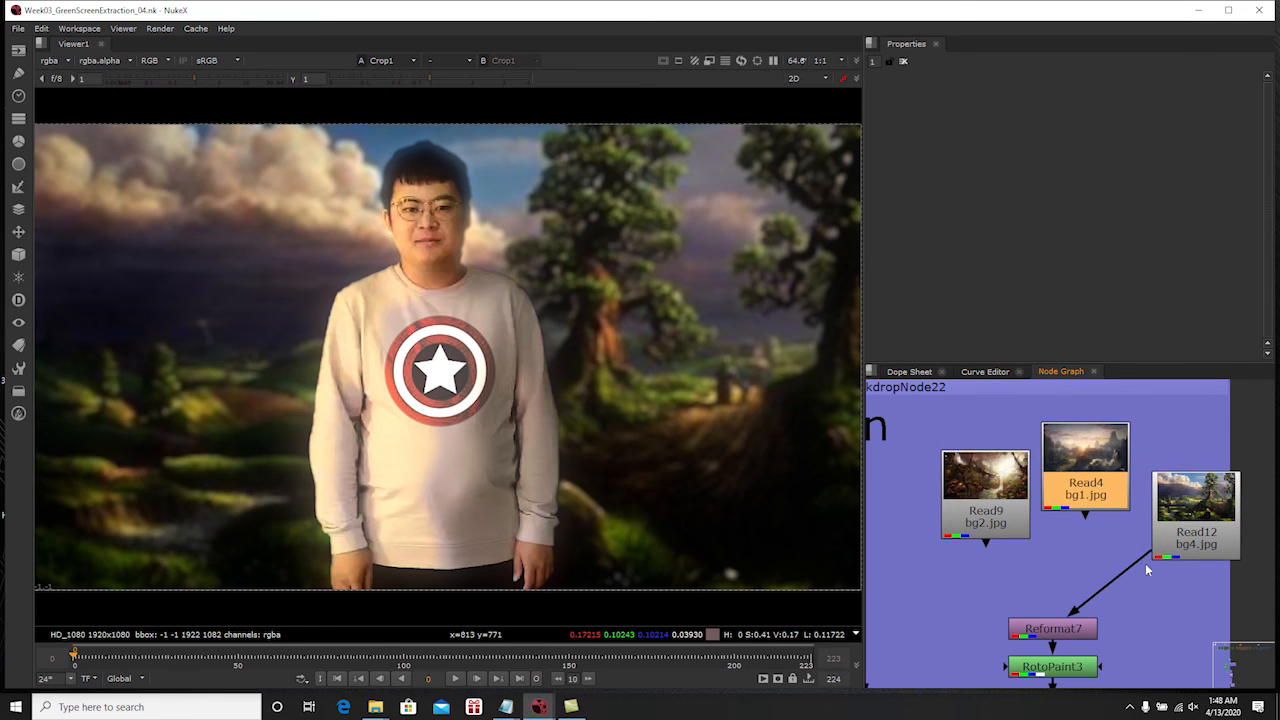
drag(1144, 561, 1099, 501)
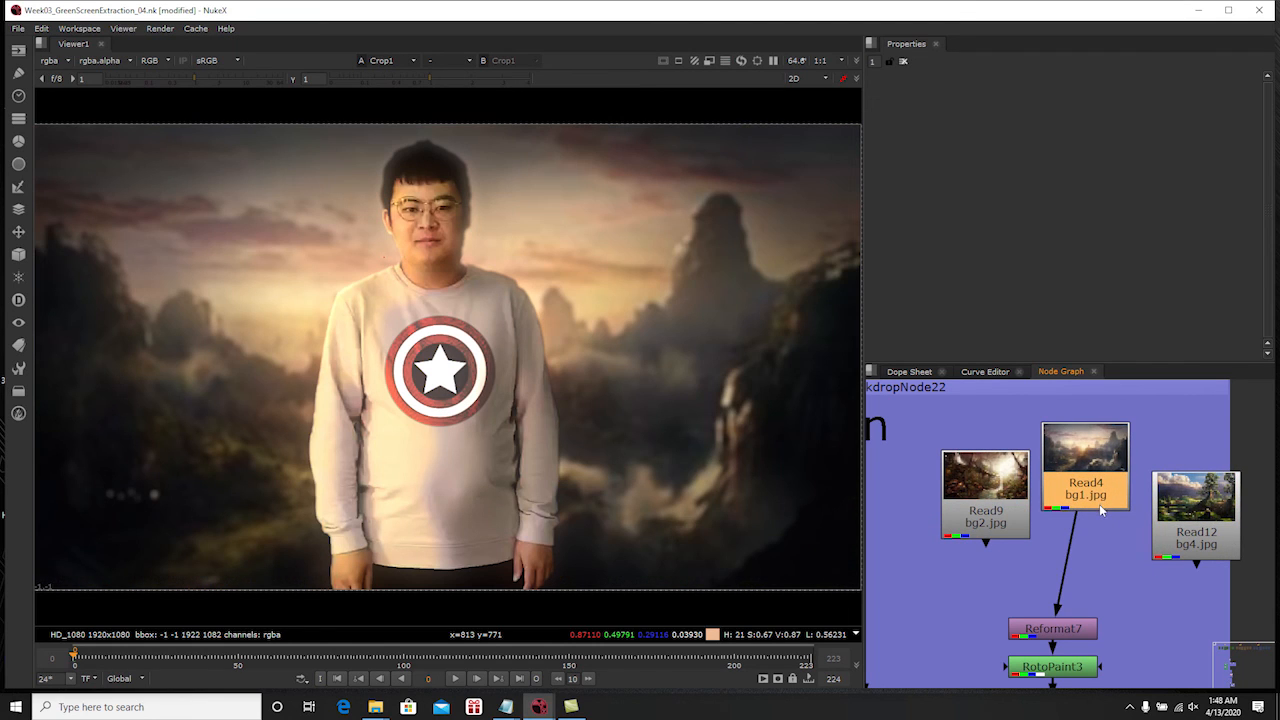